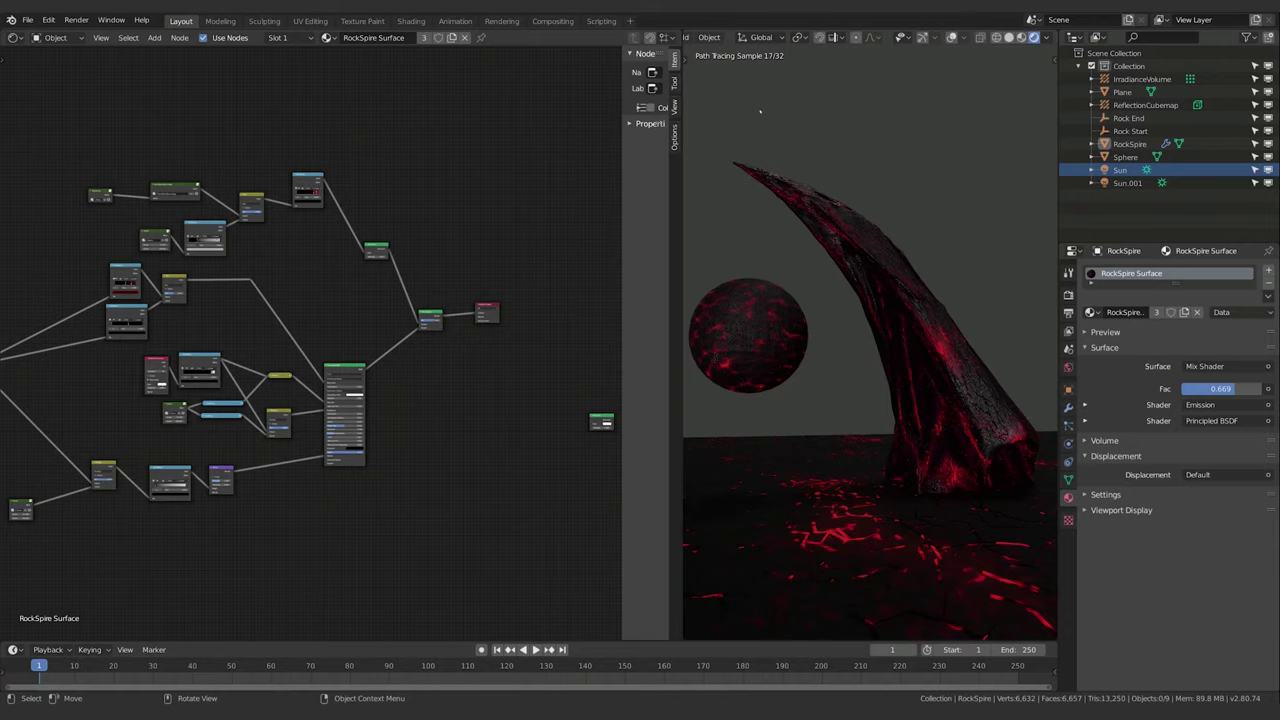
Switch the 3D viewport to solid shading and widen it at the expense of the node editor.
key(z)
click(1064, 404)
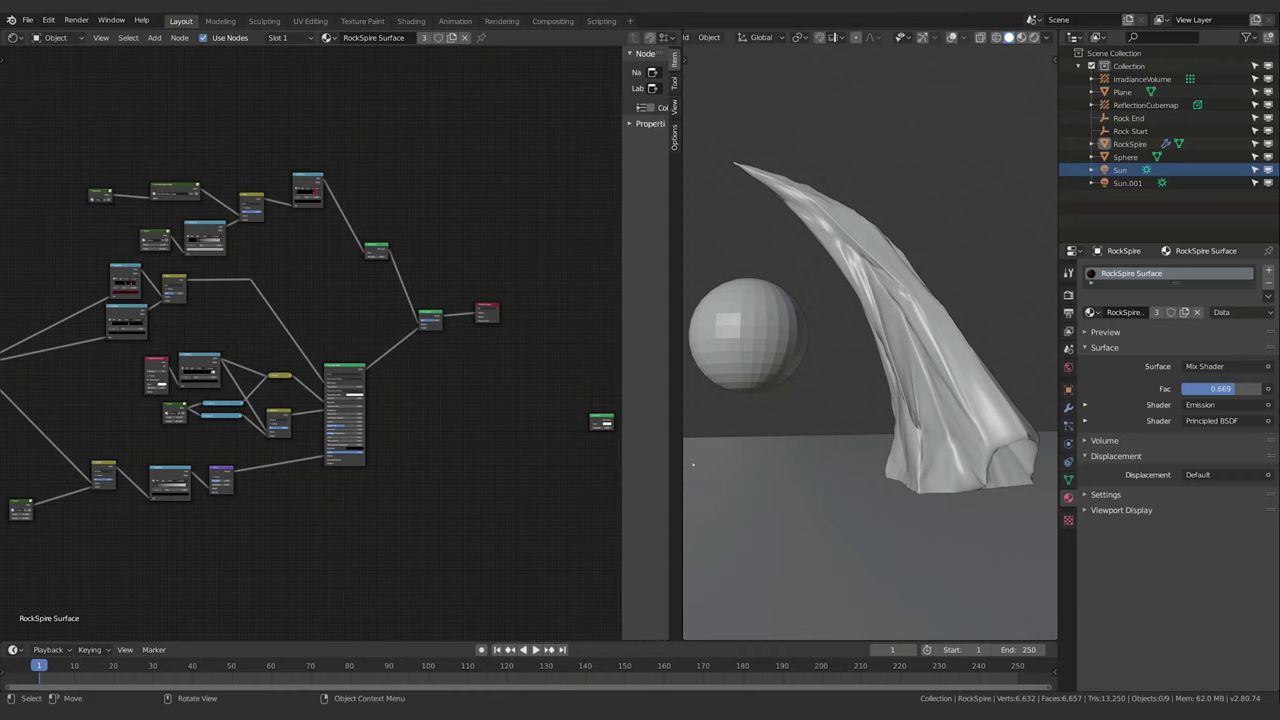
drag(621, 451, 558, 420)
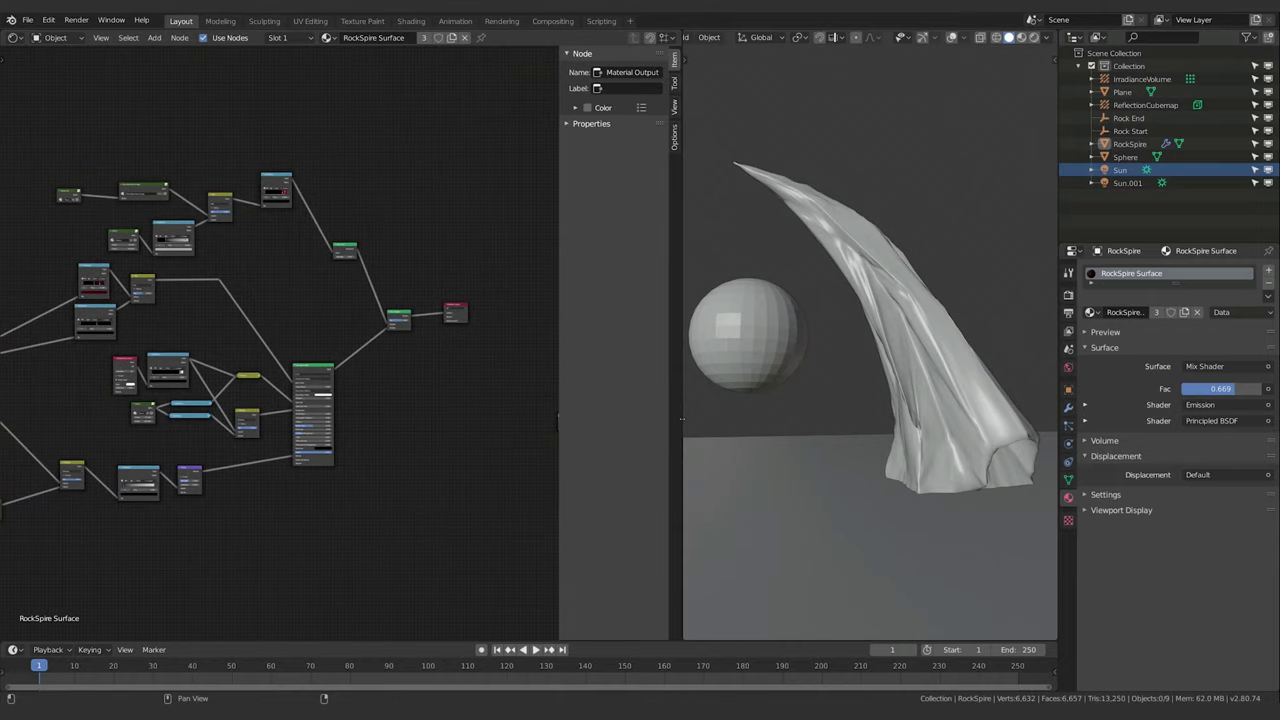
drag(681, 418, 373, 420)
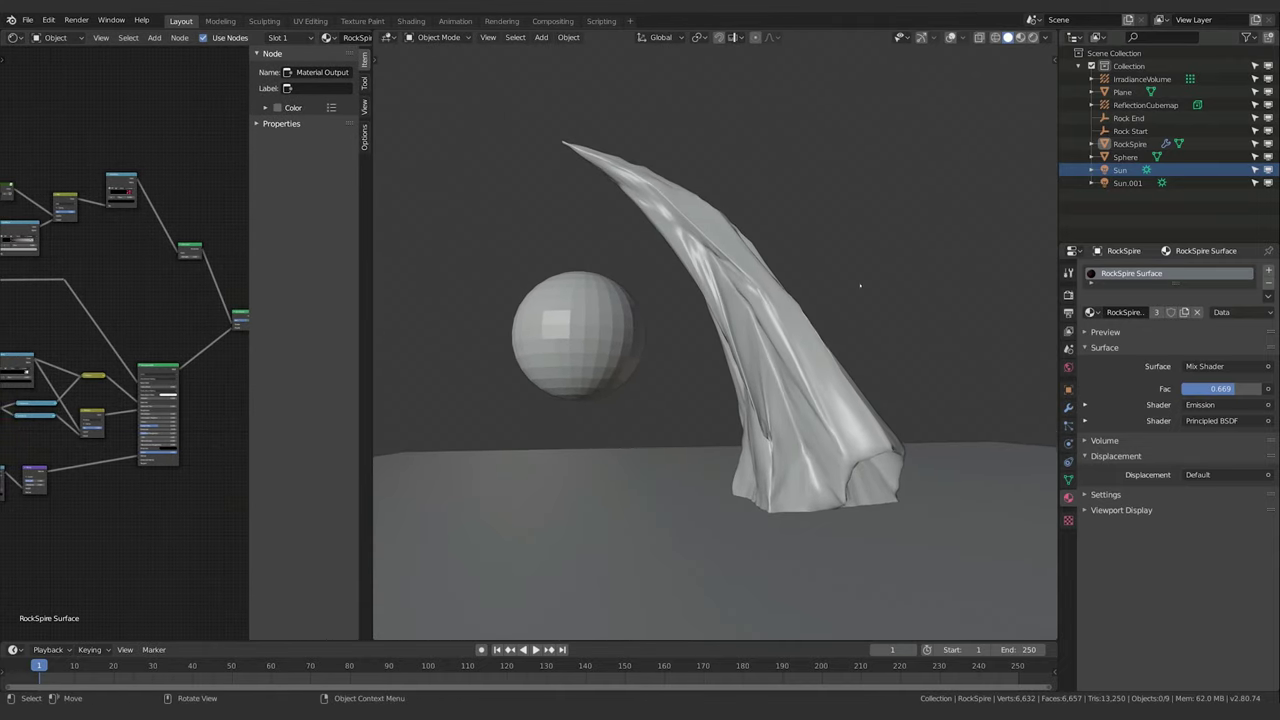
Turn on the viewport overlays and show the rock spire's modifier stack with every modifier collapsed.
middle_drag(759, 324, 740, 327)
click(749, 327)
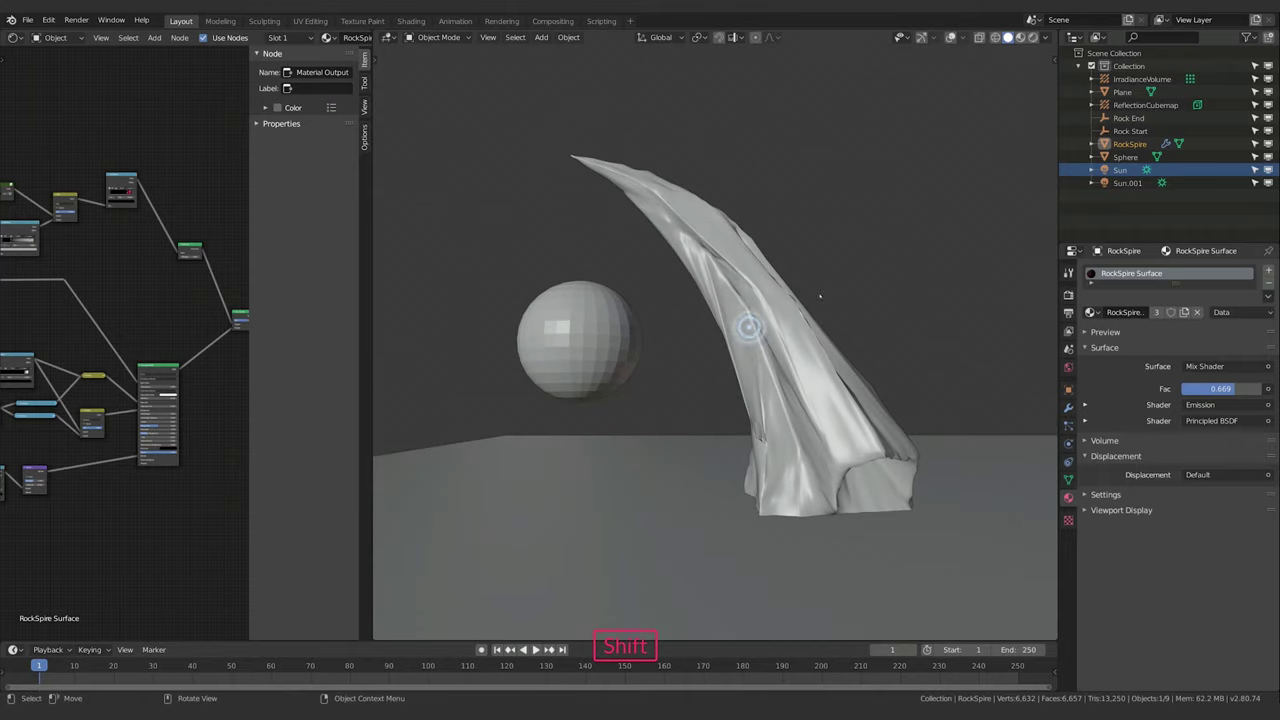
shift+middle_drag(823, 294, 803, 323)
click(951, 38)
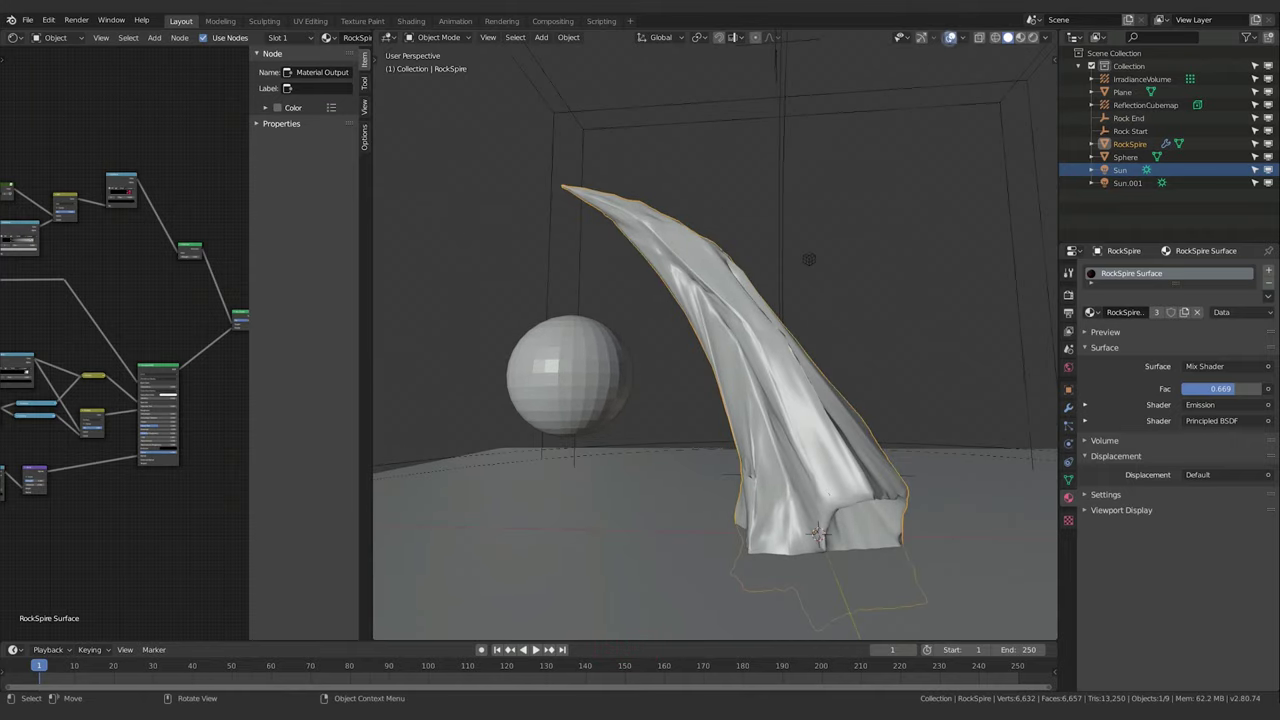
shift+middle_drag(850, 288, 881, 240)
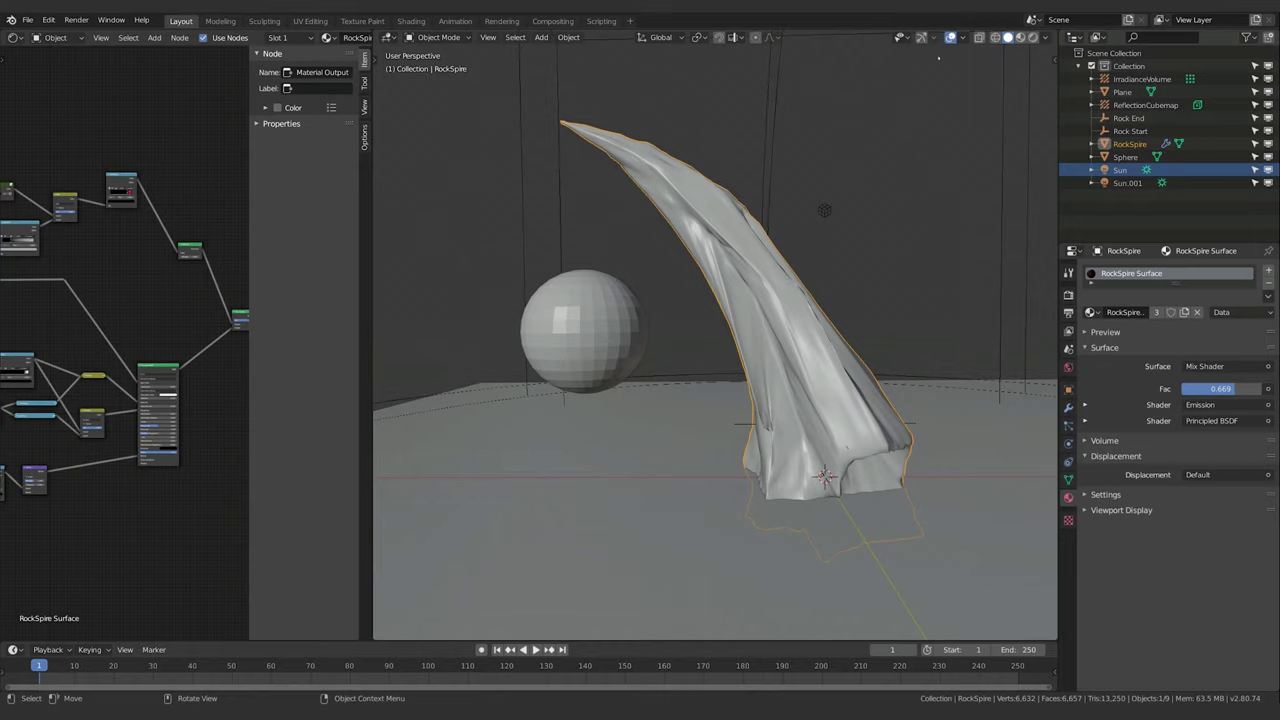
mouse_move(886, 250)
middle_down()
mouse_move(857, 303)
mouse_move(892, 260)
middle_up()
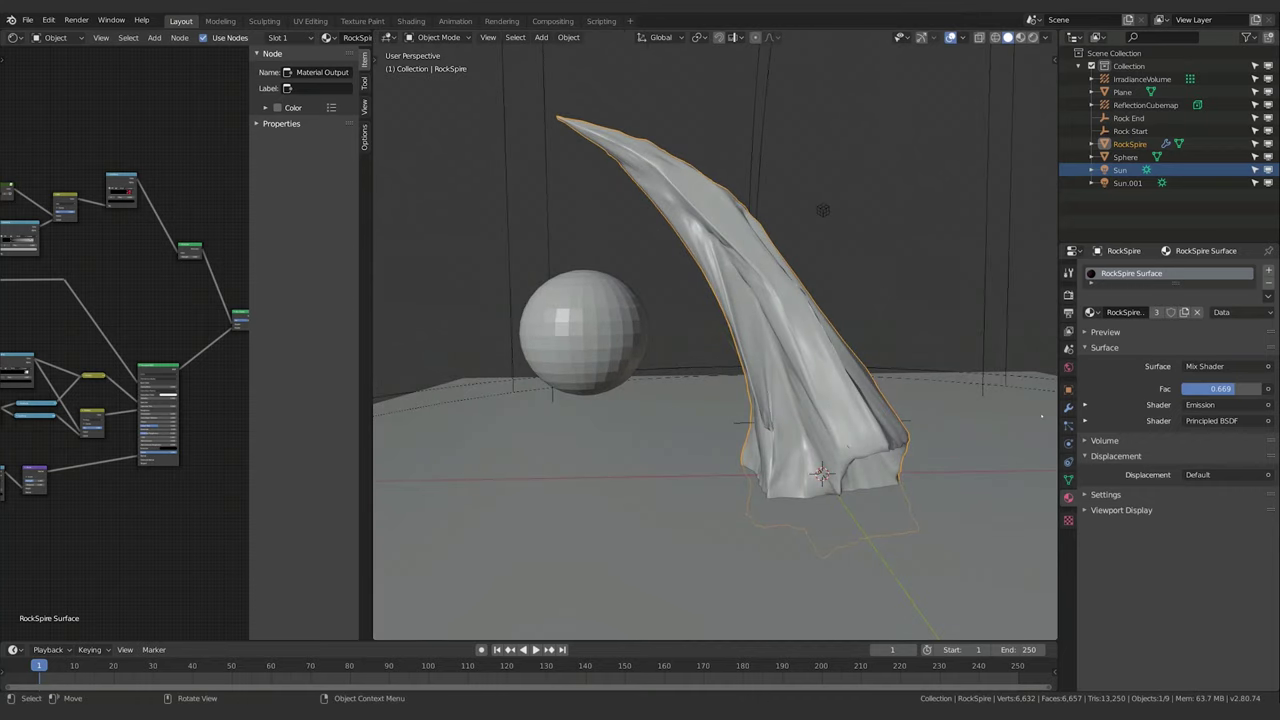
click(1068, 407)
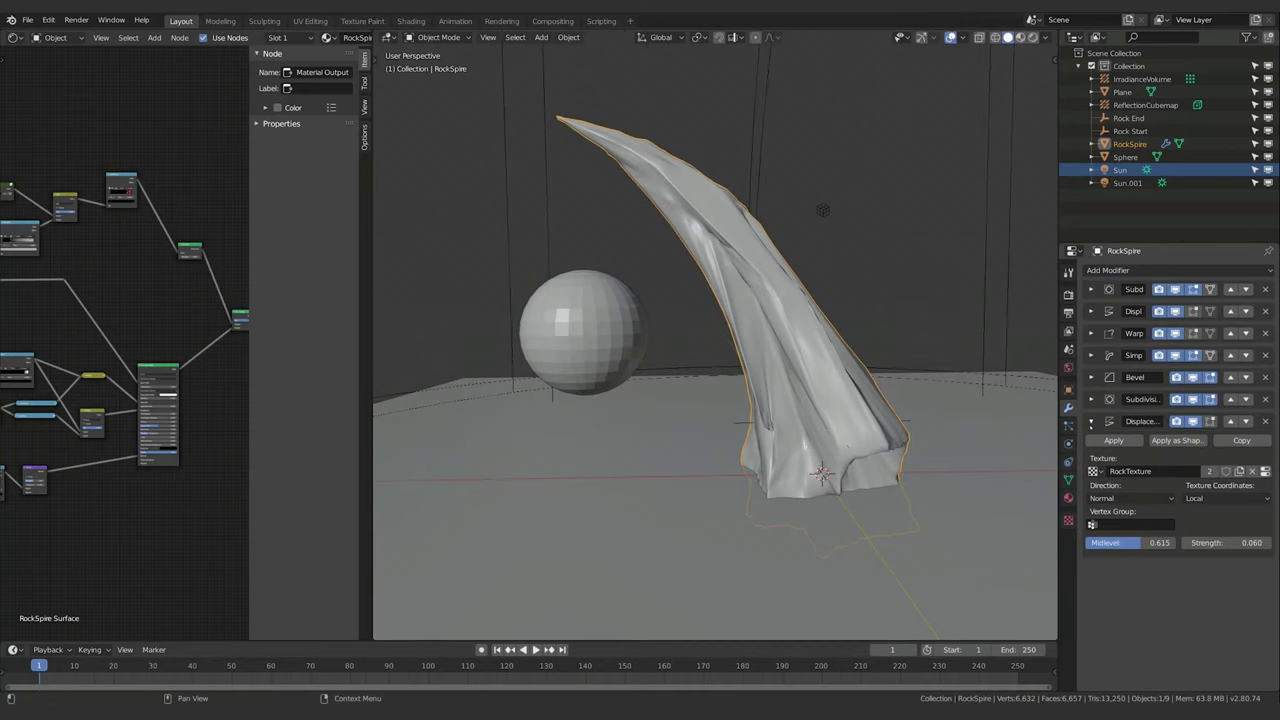
click(1091, 421)
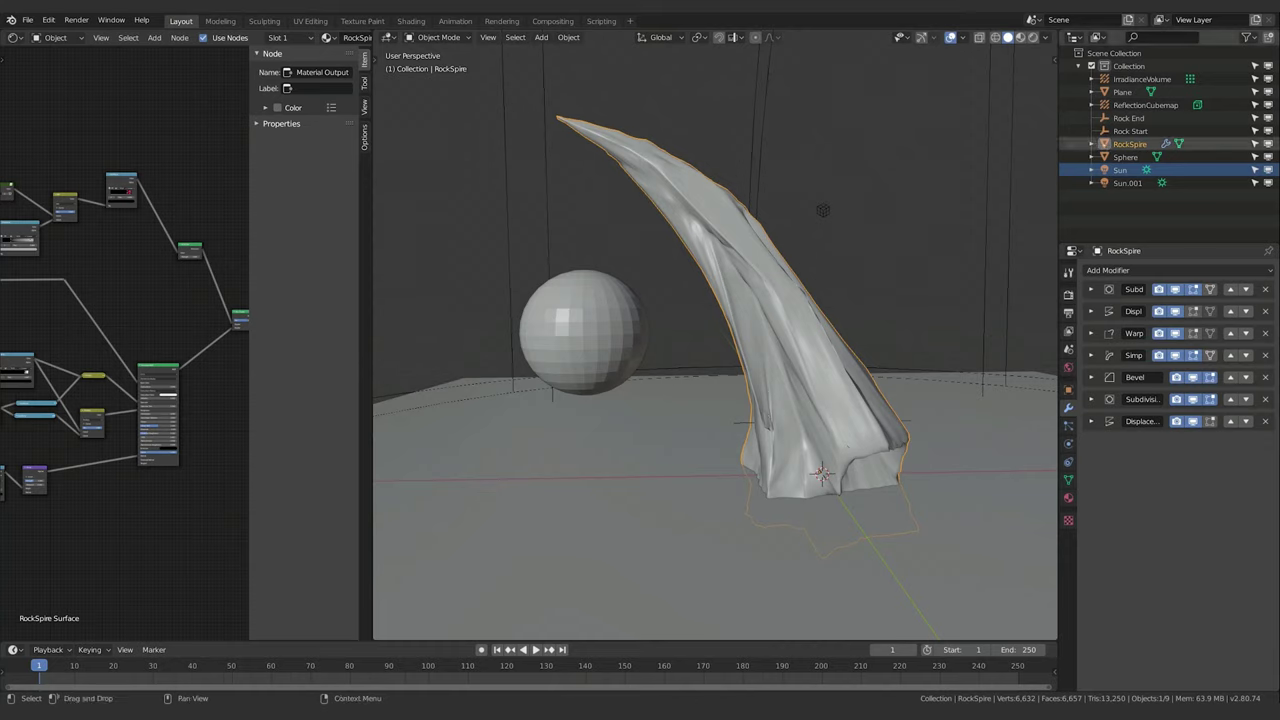
Try to move RockSpire on its own, without the Rock Start and Rock End empties.
click(1110, 144)
key(g)
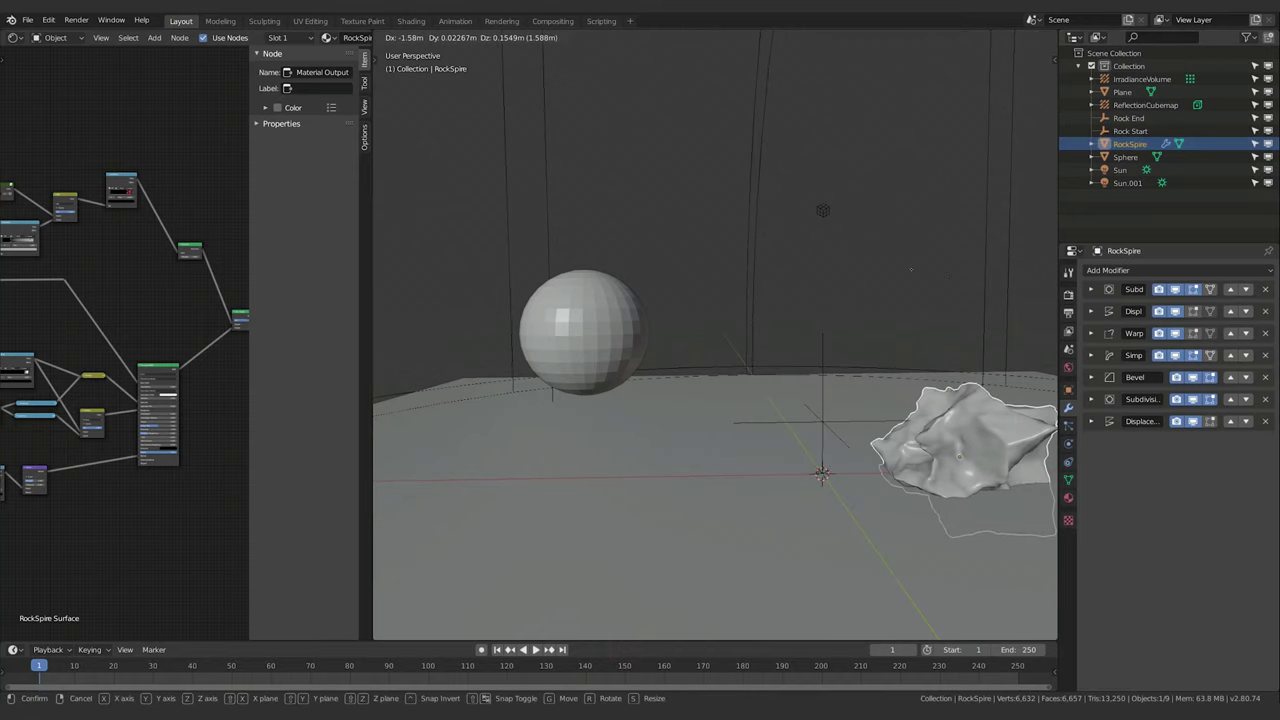
key(Escape)
Select the Rock End and Rock Start empties together with RockSpire, keeping RockSpire as the active object.
shift+click(1130, 131)
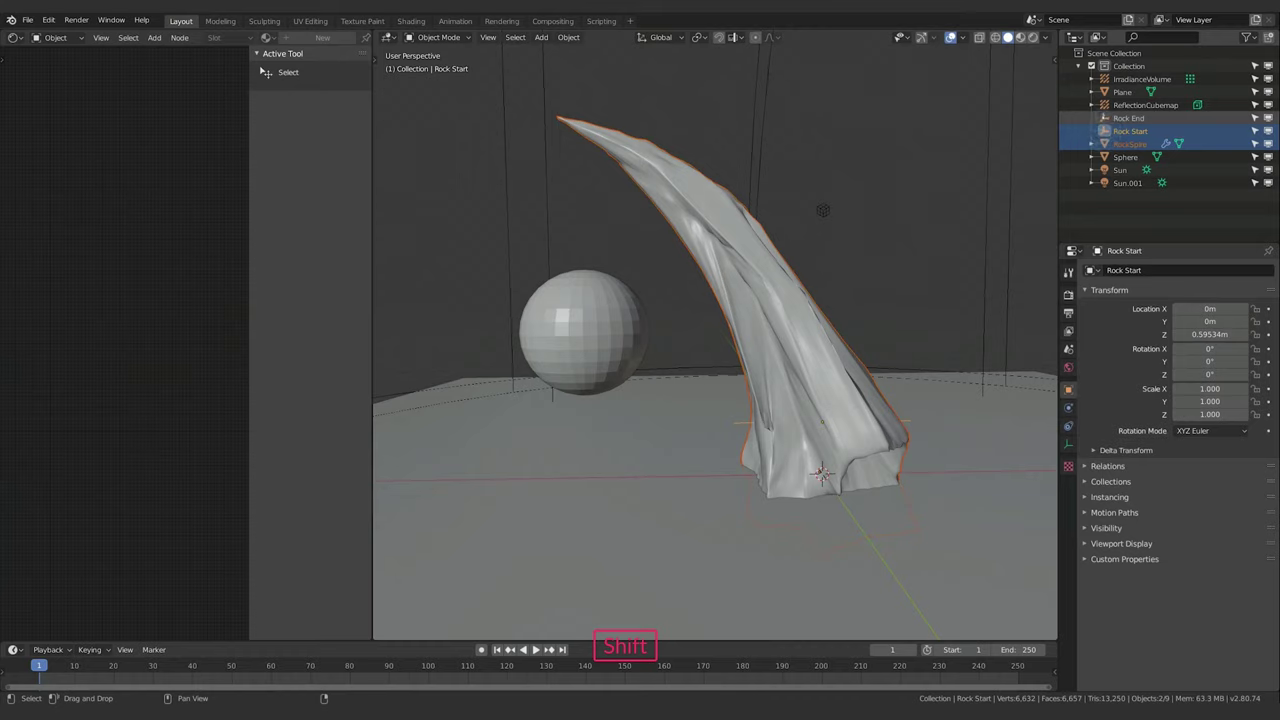
shift+click(1128, 118)
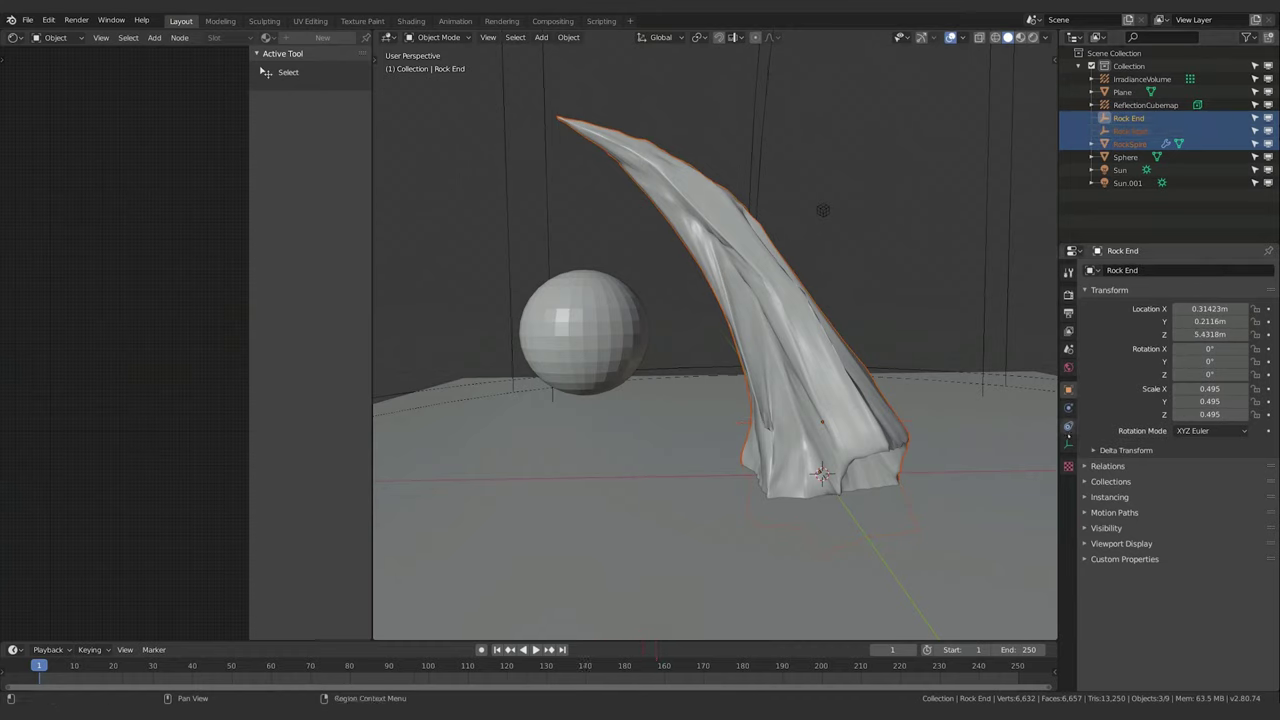
click(1115, 143)
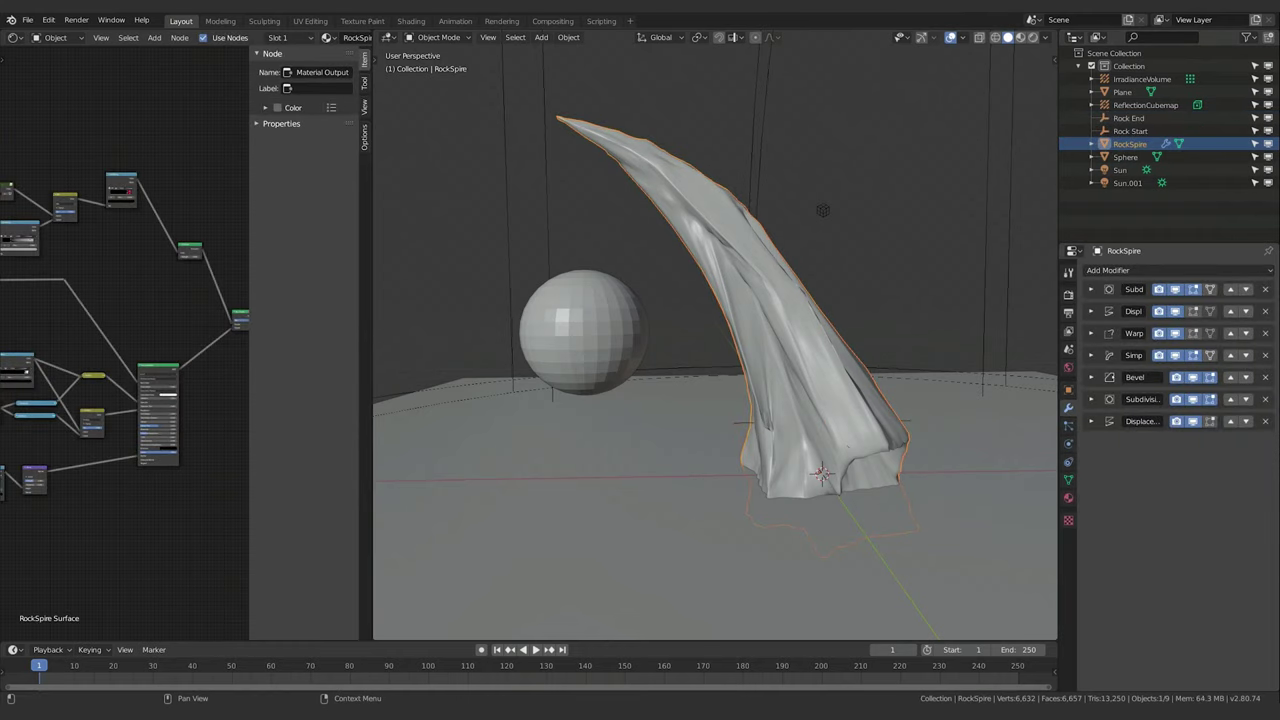
click(1112, 118)
shift+click(1104, 131)
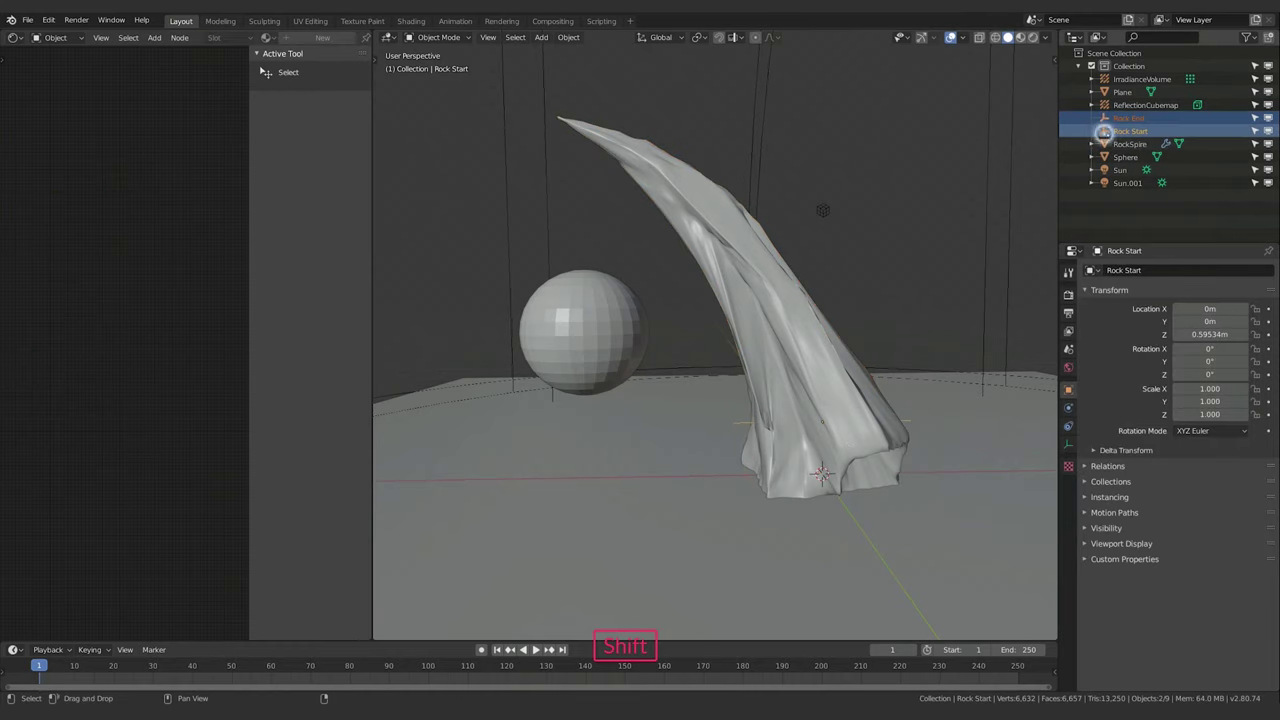
shift+click(1107, 143)
Try to move the rock spire and both empties together while the displacement uses local coordinates.
key(g)
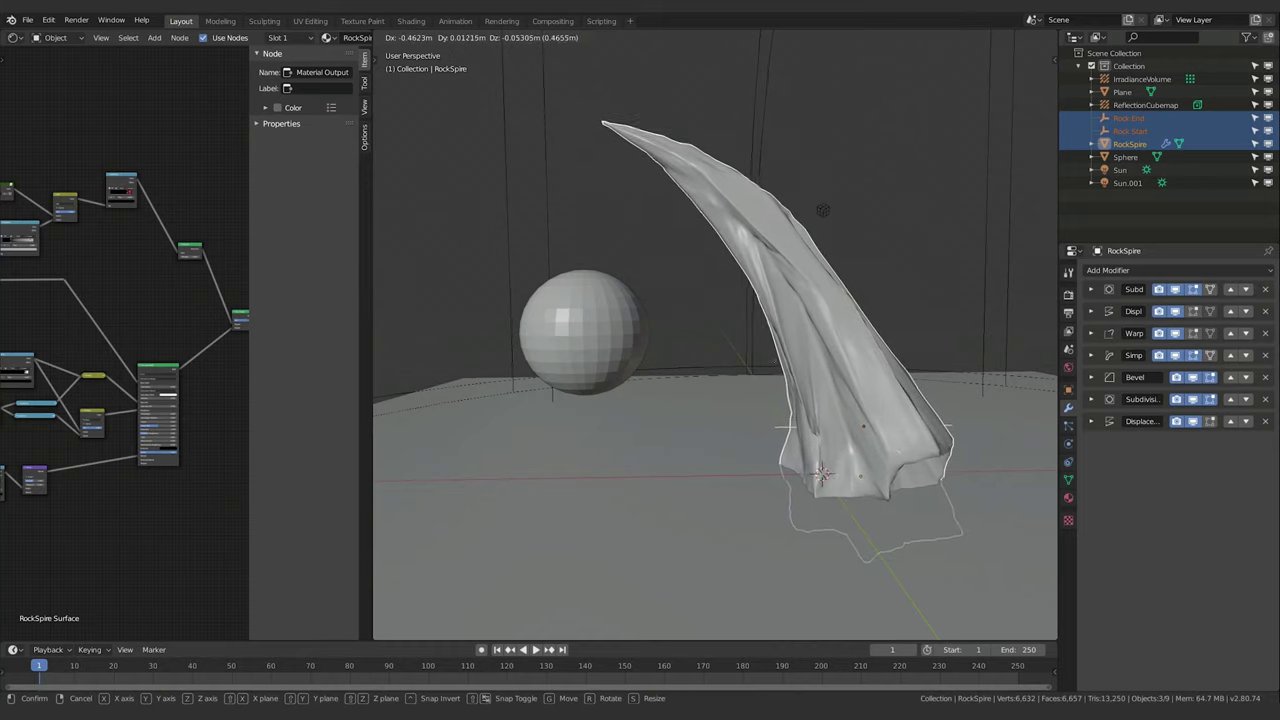
drag(822, 210, 788, 212)
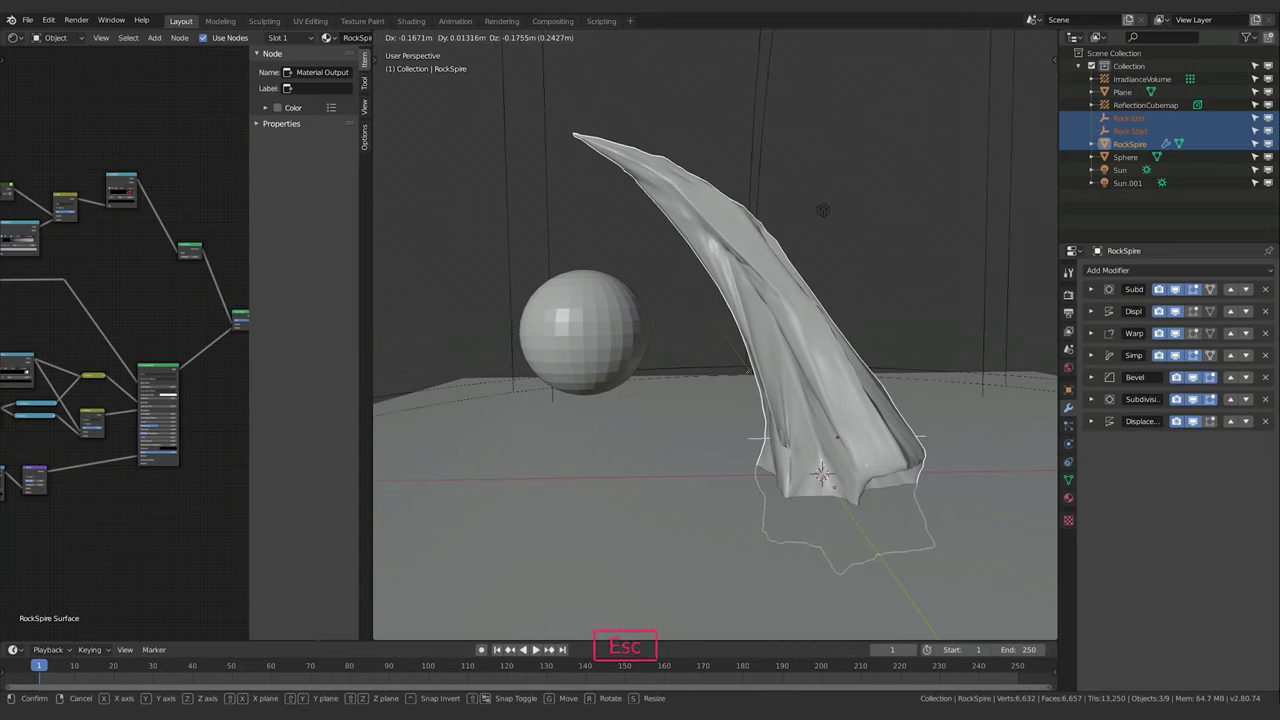
key(Escape)
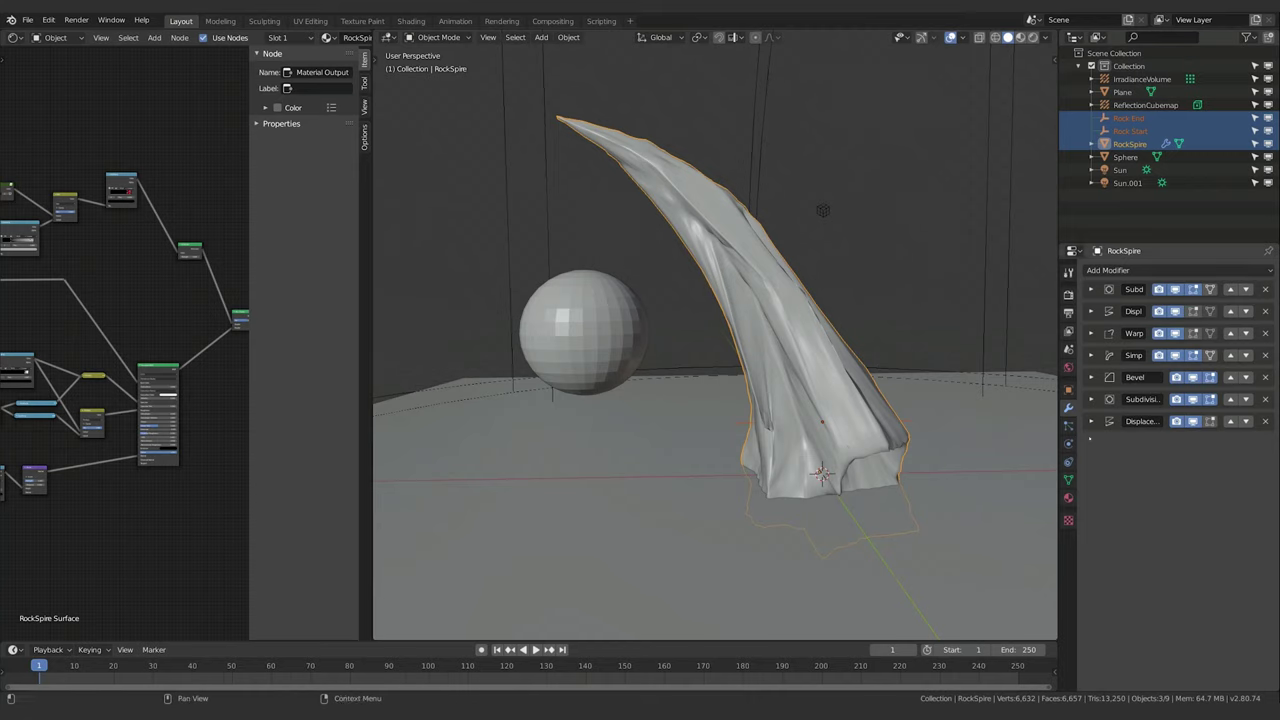
Set the texture coordinates of both Displace modifiers on RockSpire to Global.
click(1091, 421)
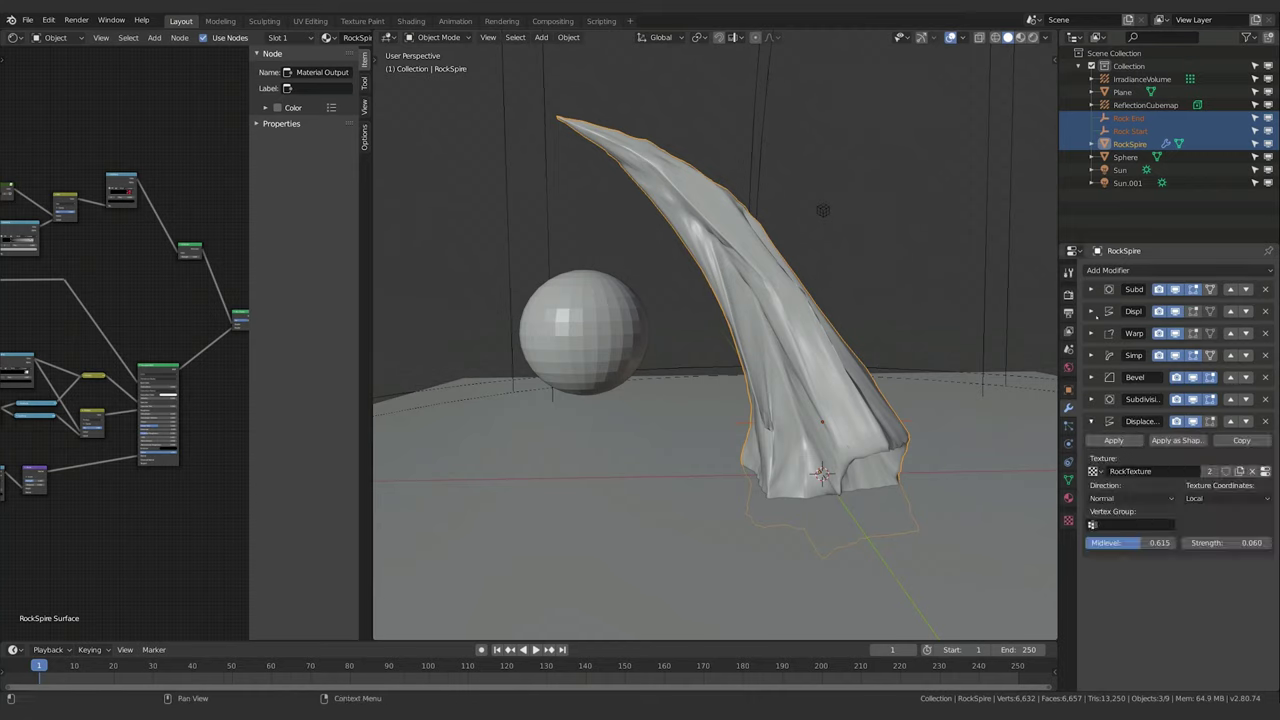
click(1092, 311)
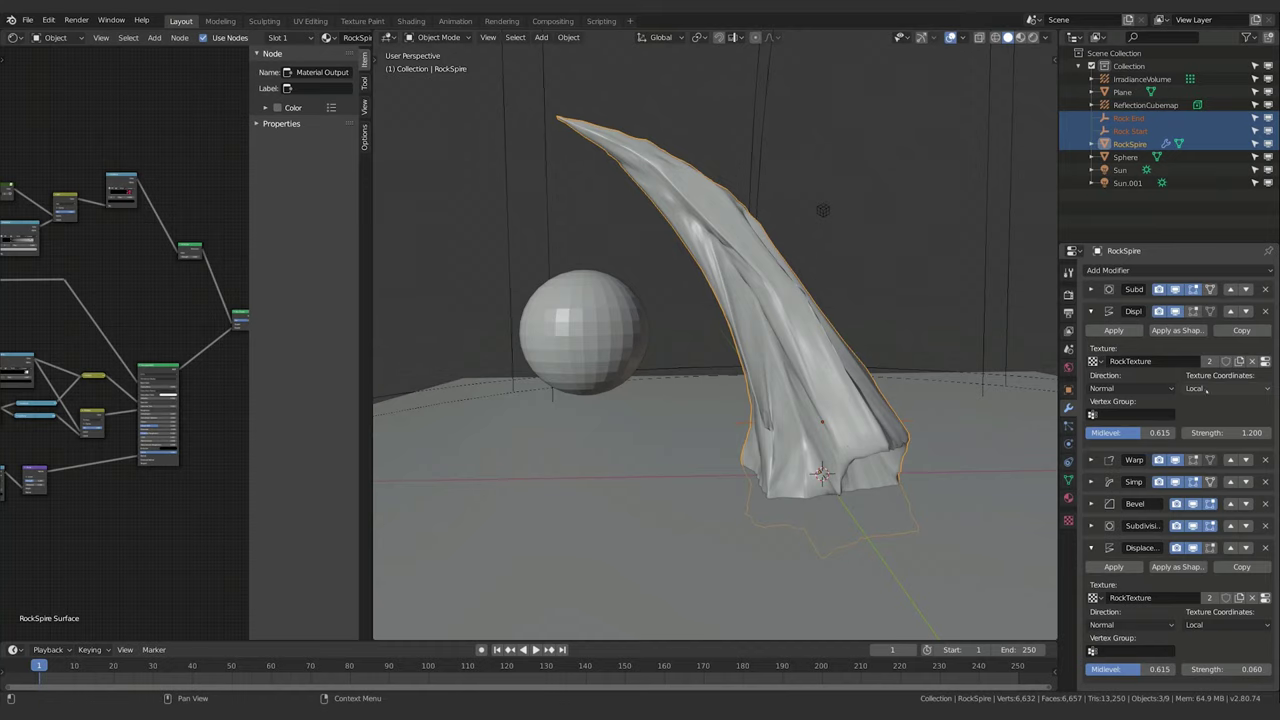
click(1225, 388)
click(1205, 400)
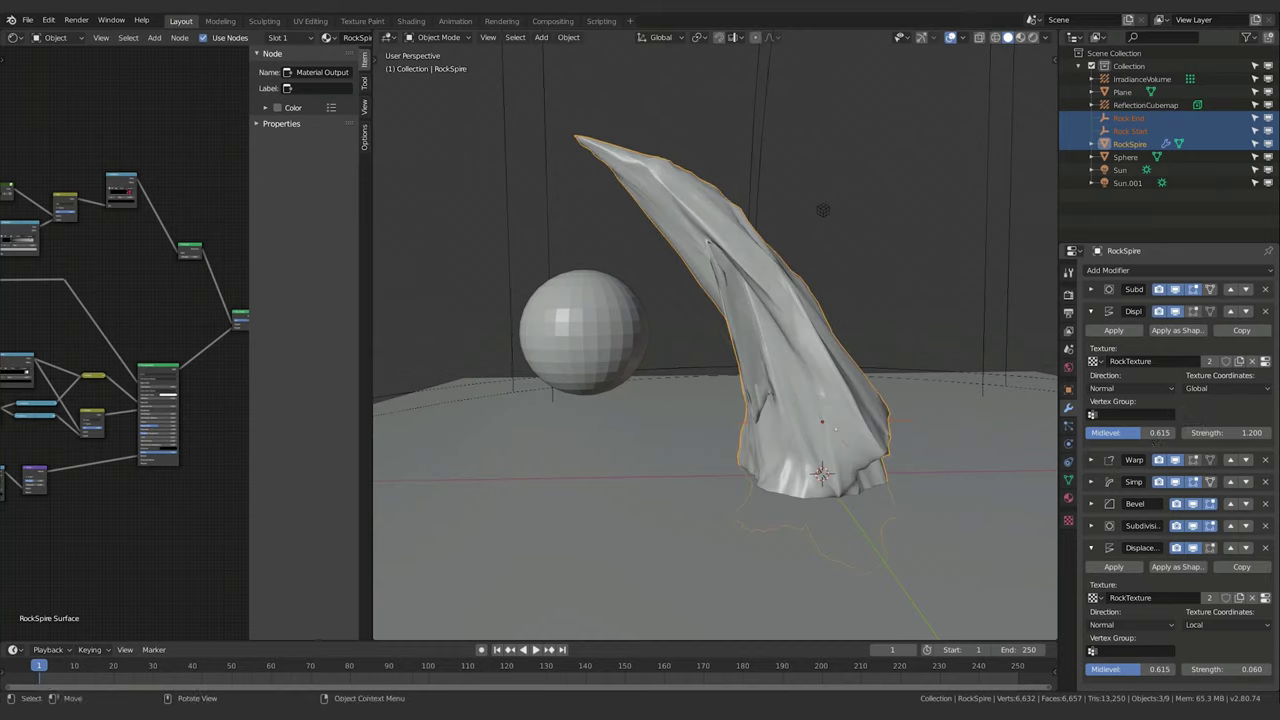
click(1091, 311)
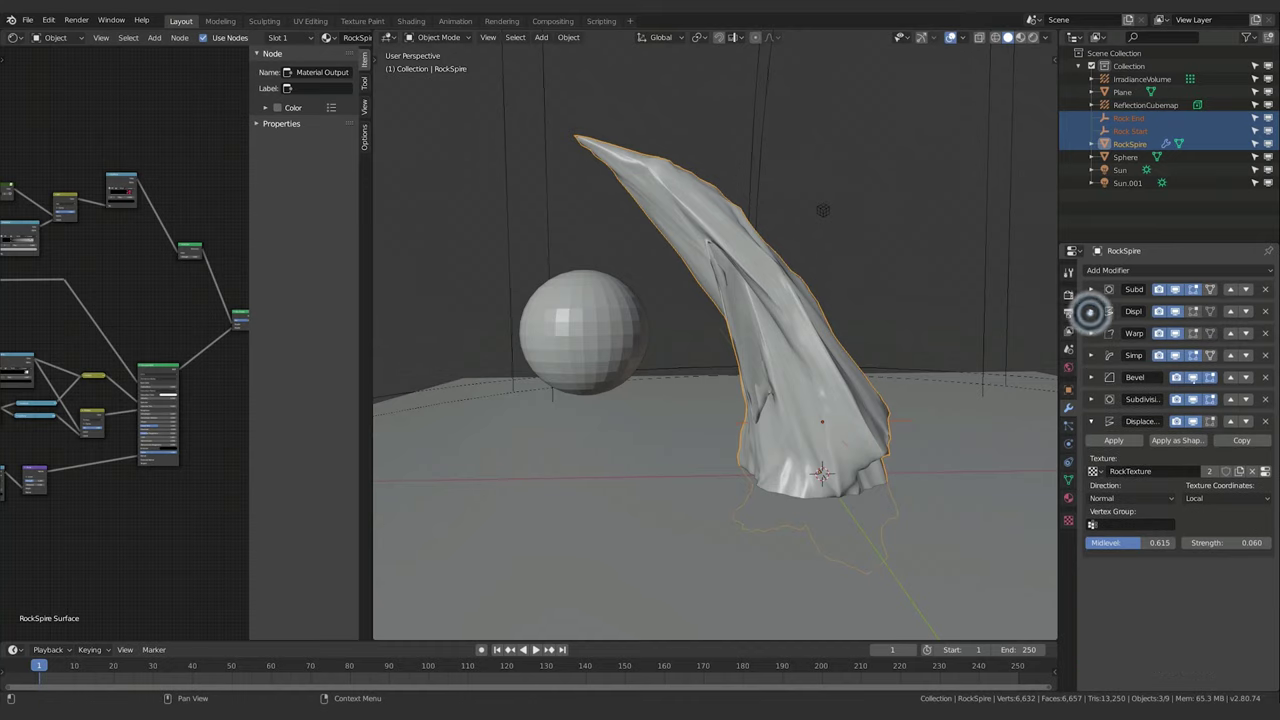
click(1225, 498)
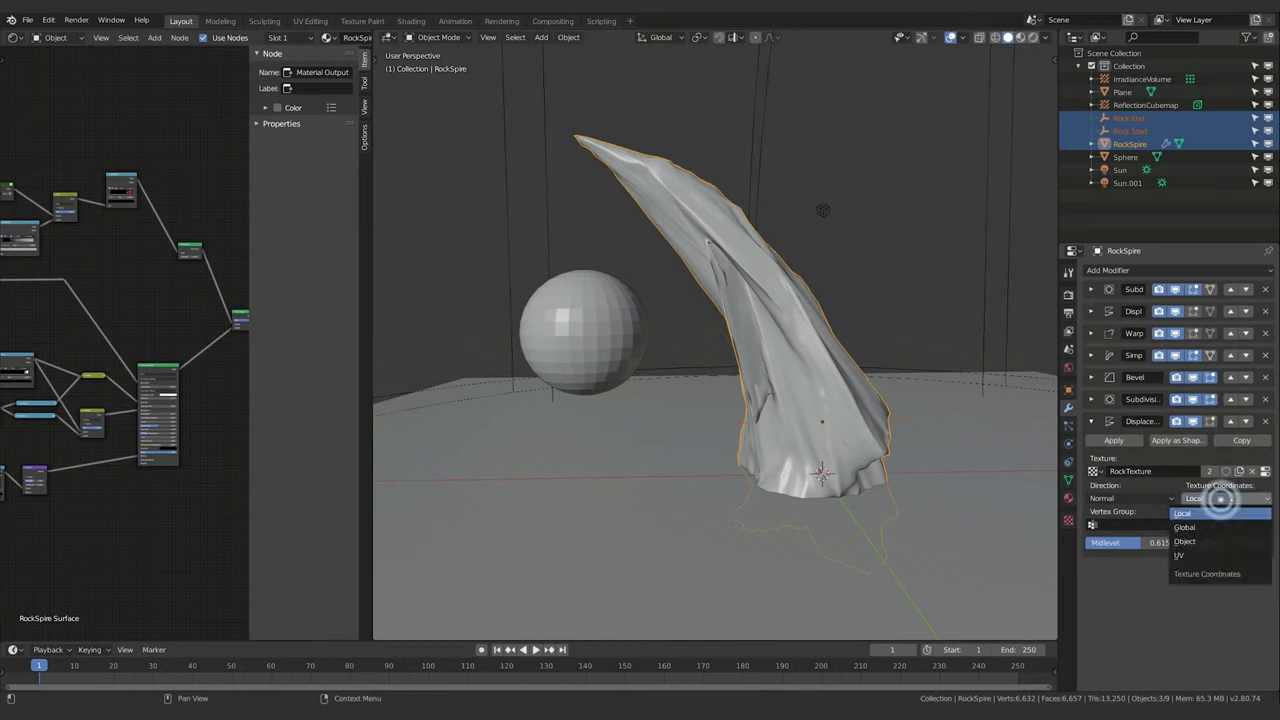
click(1210, 512)
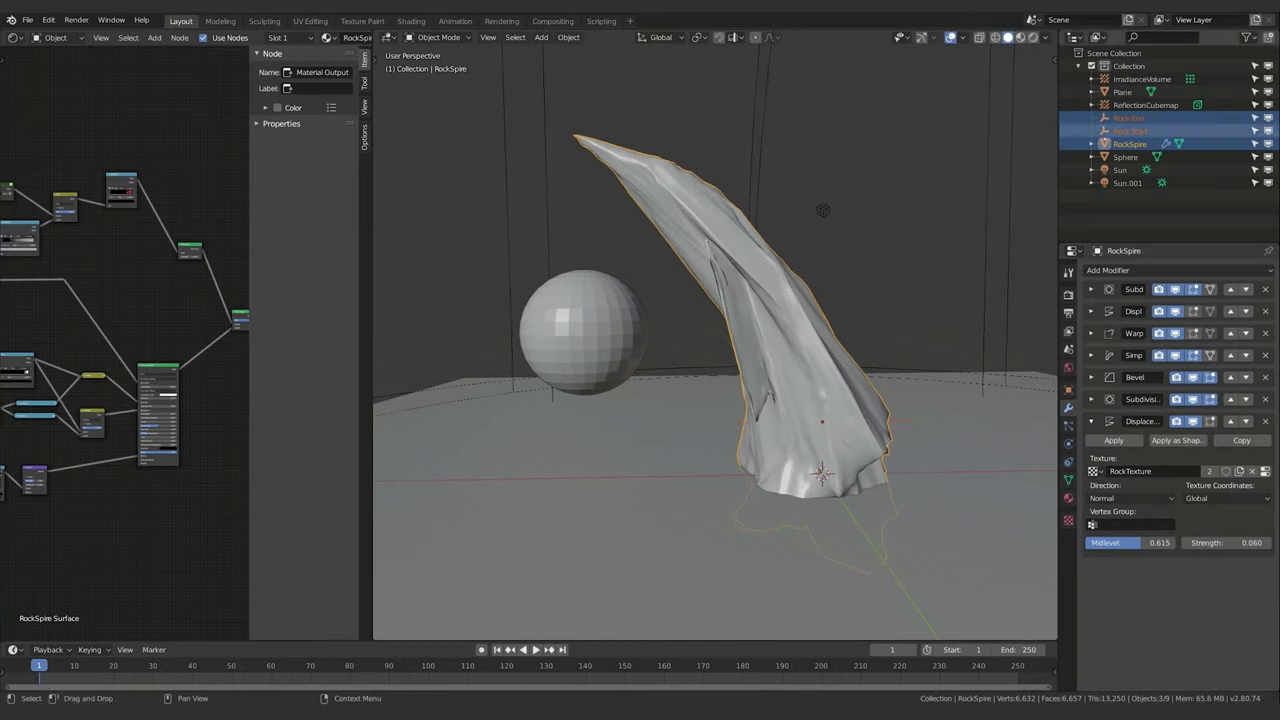
Move the rock spire together with its two empties a short distance to give it a different displaced shape.
key(g)
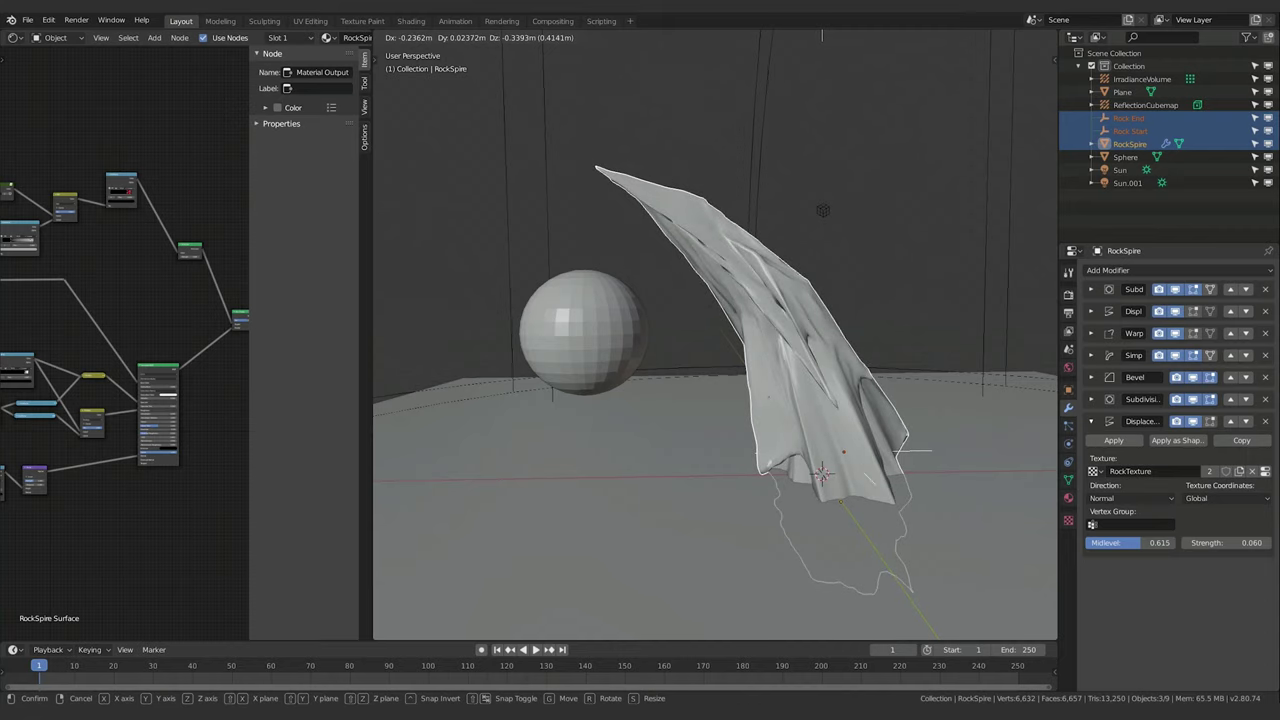
key(Escape)
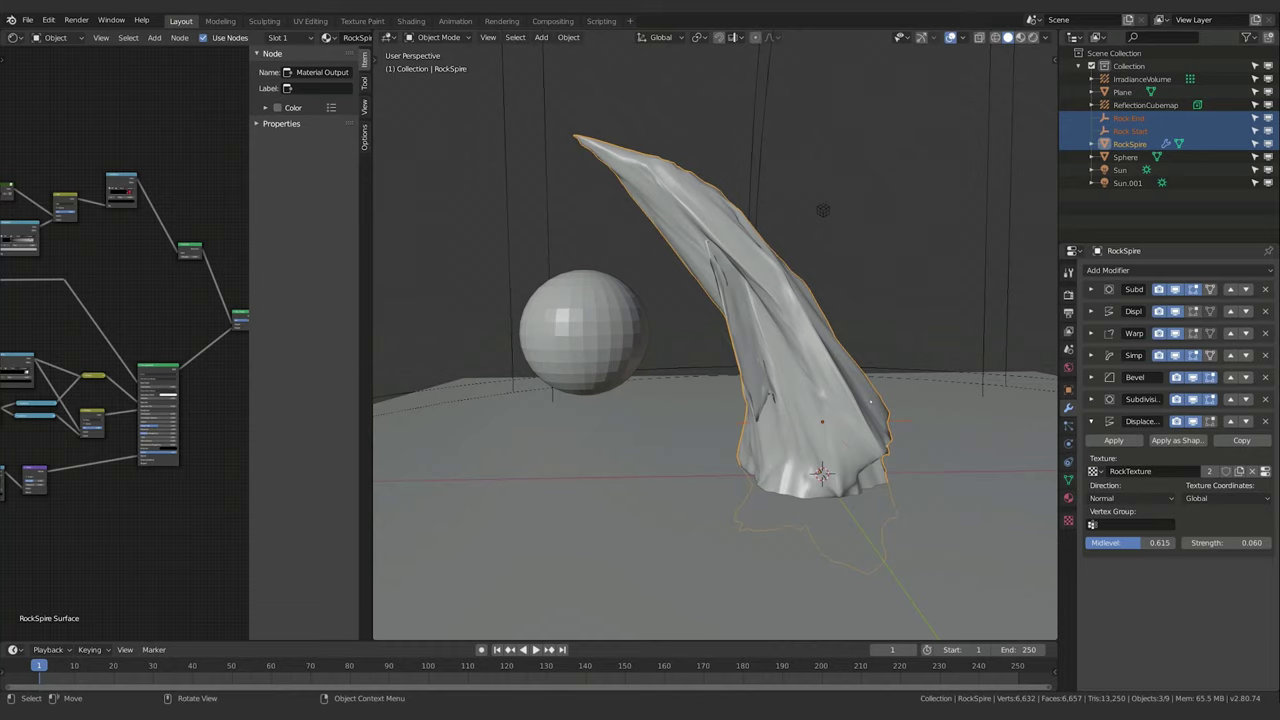
key(g)
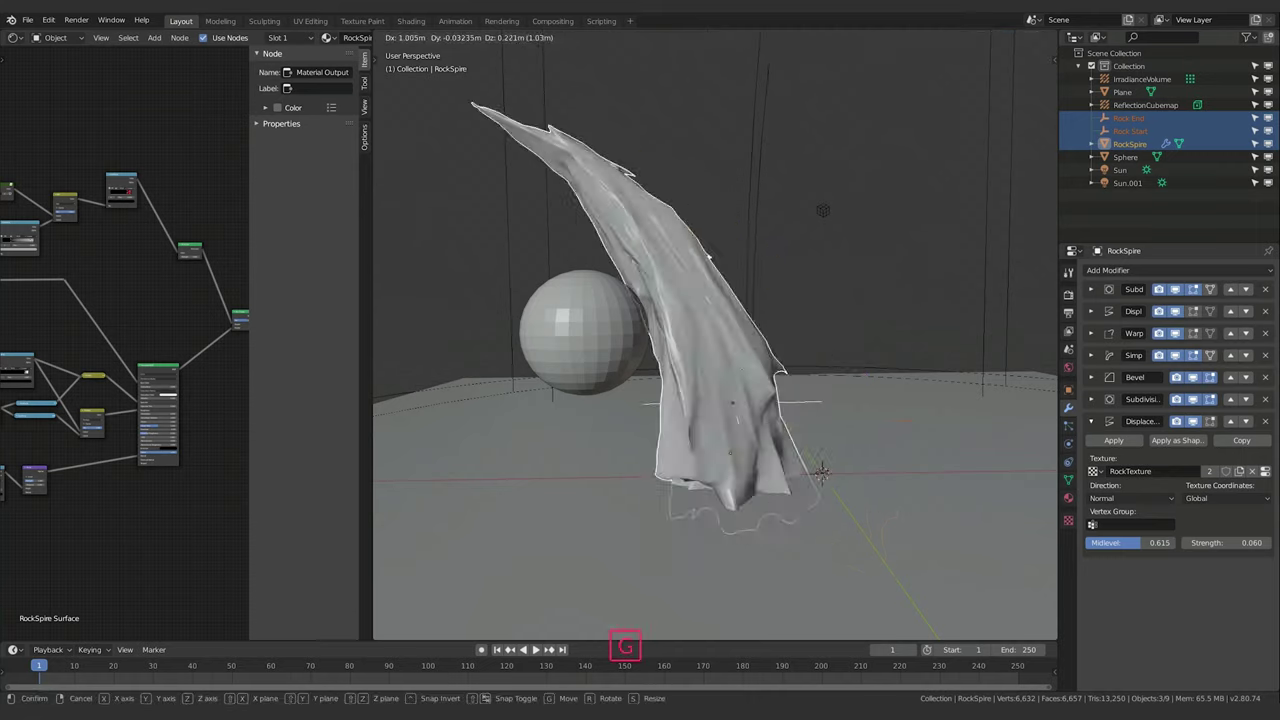
click(857, 388)
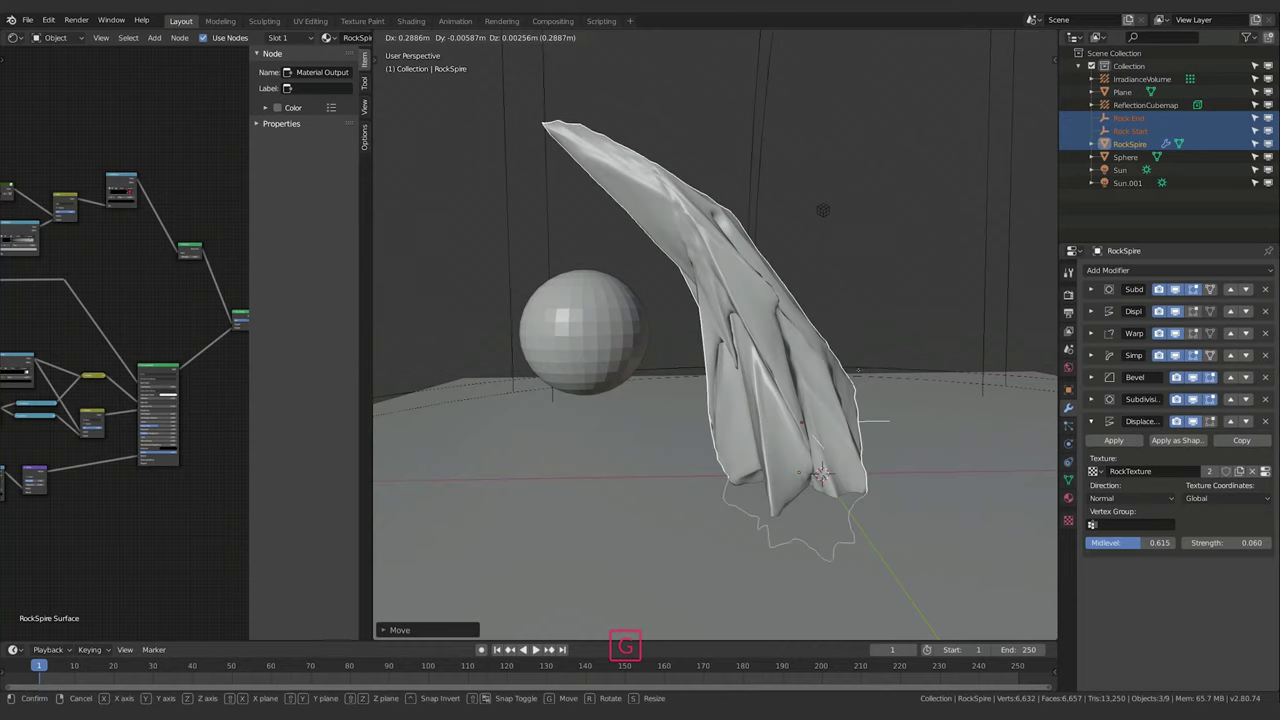
click(874, 371)
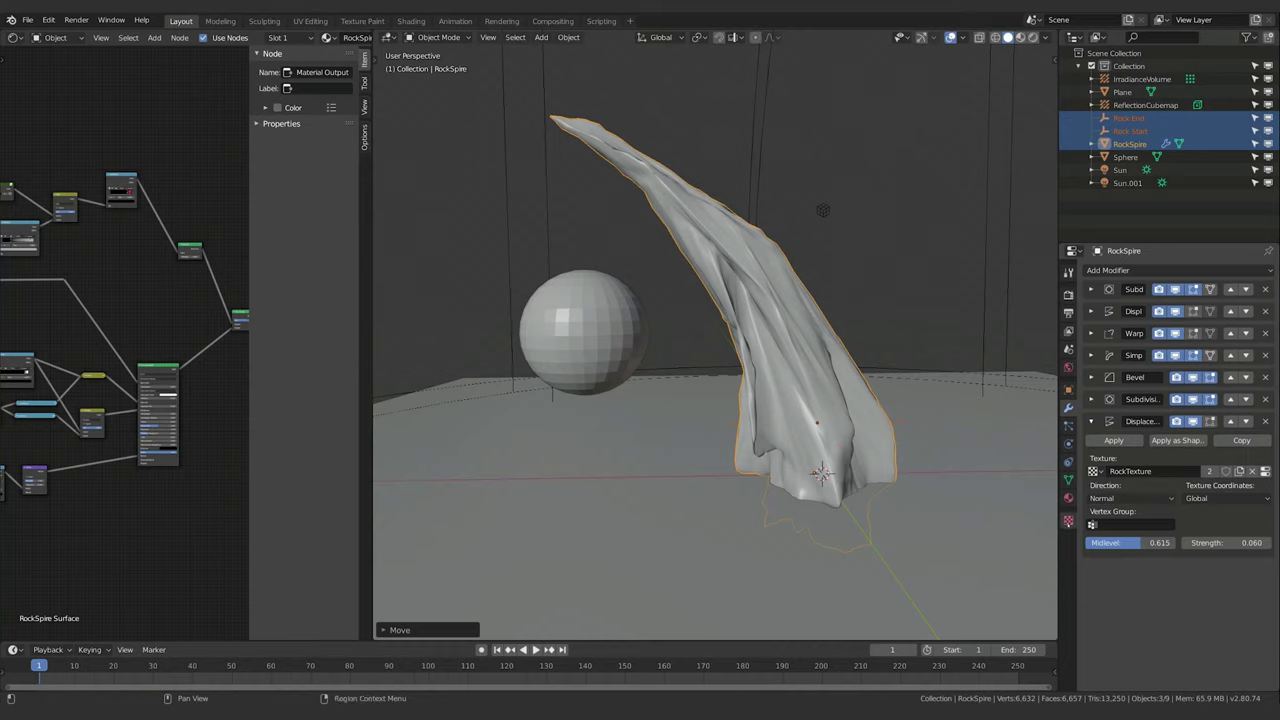
Change the RockTexture displacement texture to the Voronoi type with Position and Outline coloring.
click(1068, 520)
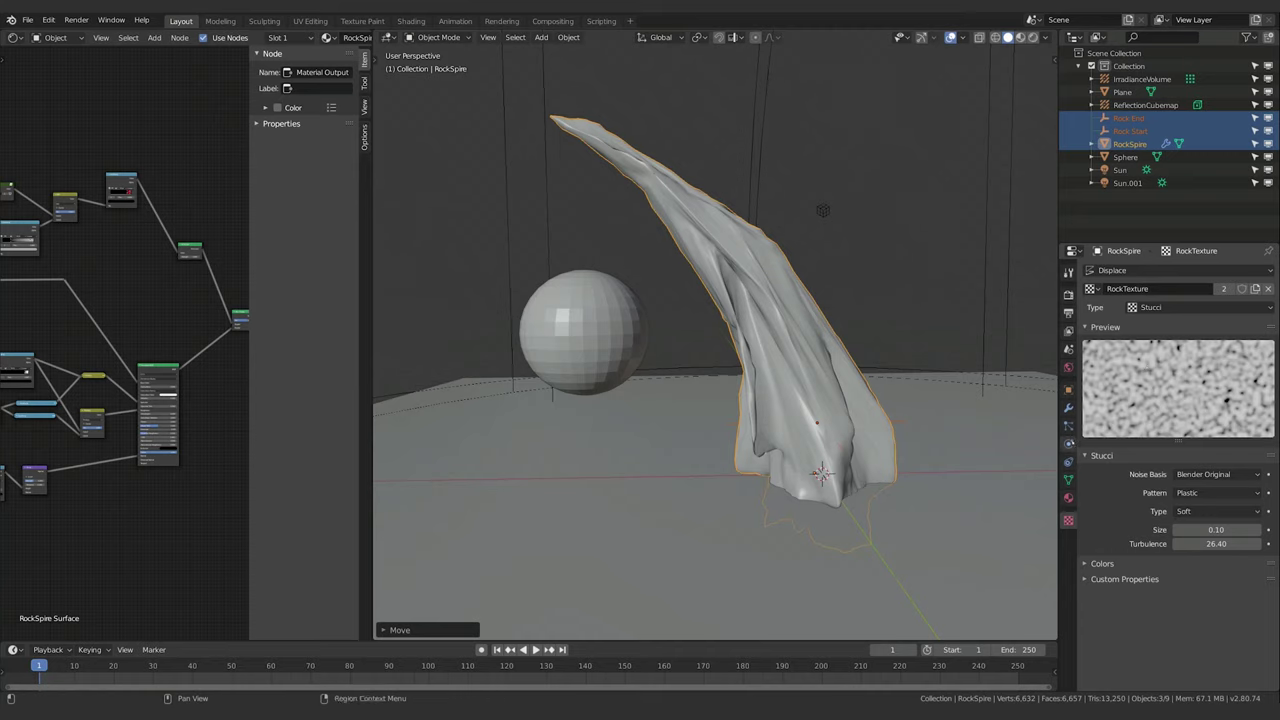
click(1068, 408)
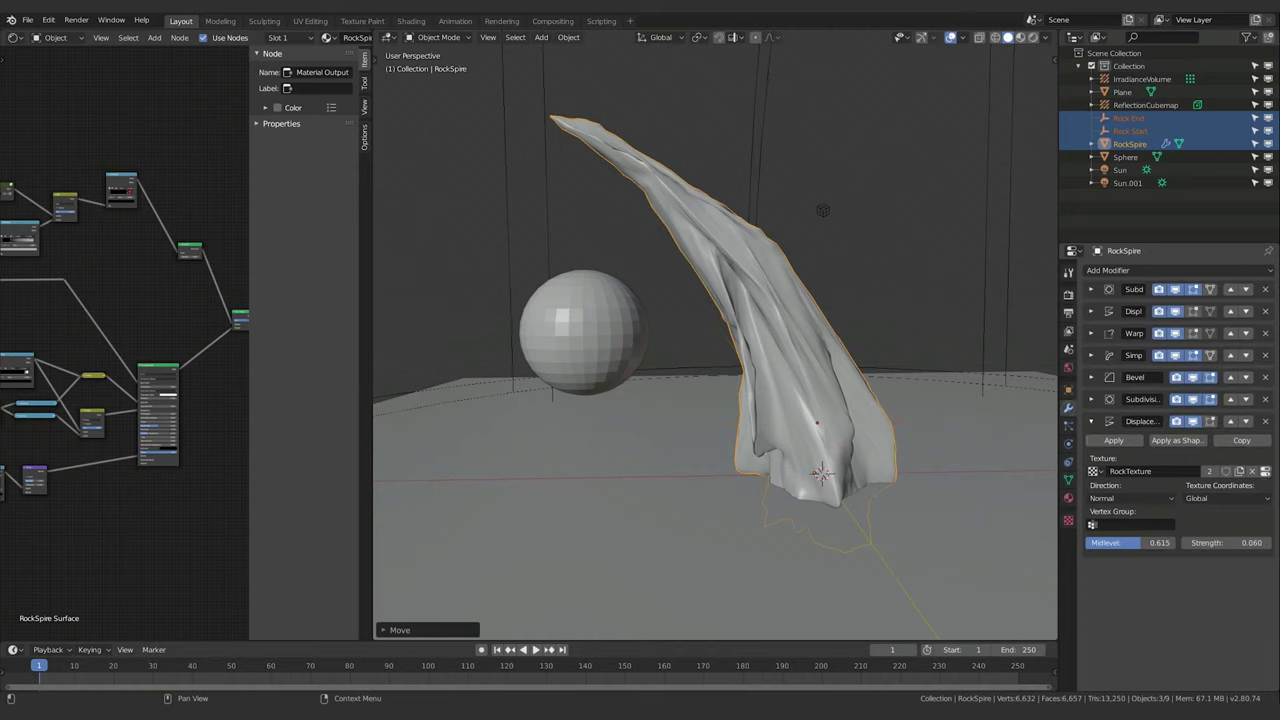
click(1259, 471)
click(1067, 521)
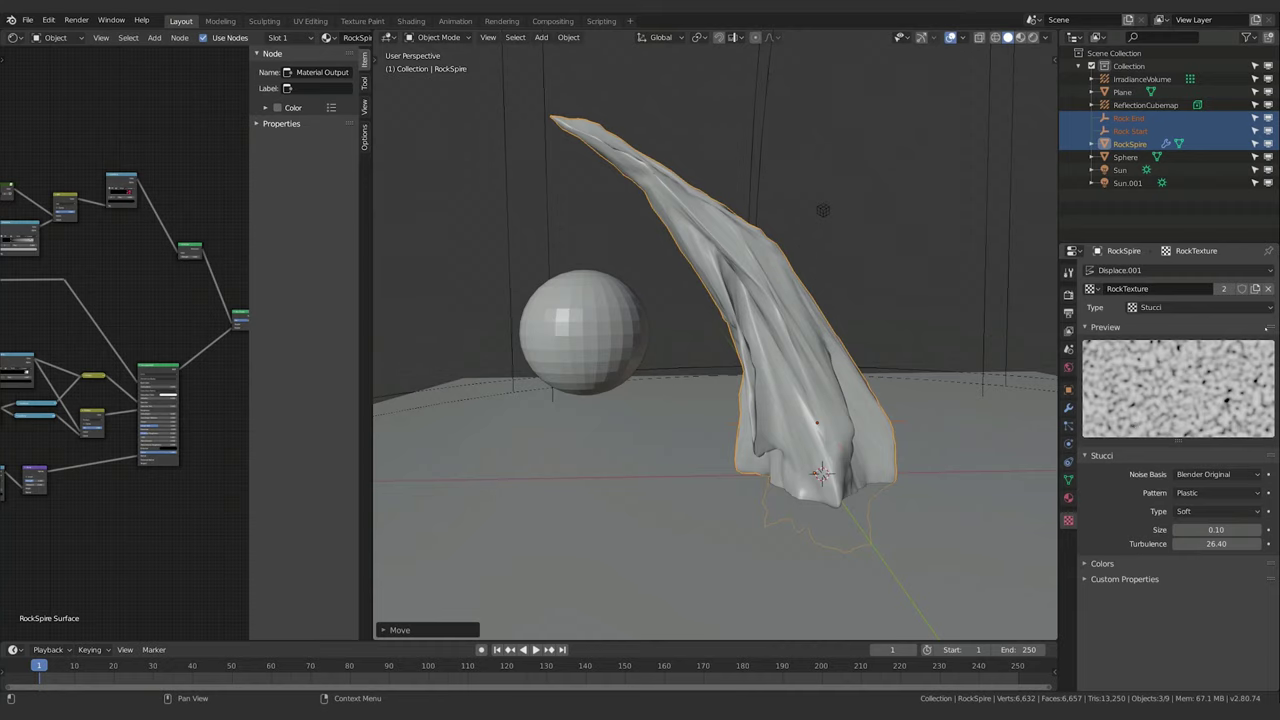
click(1209, 310)
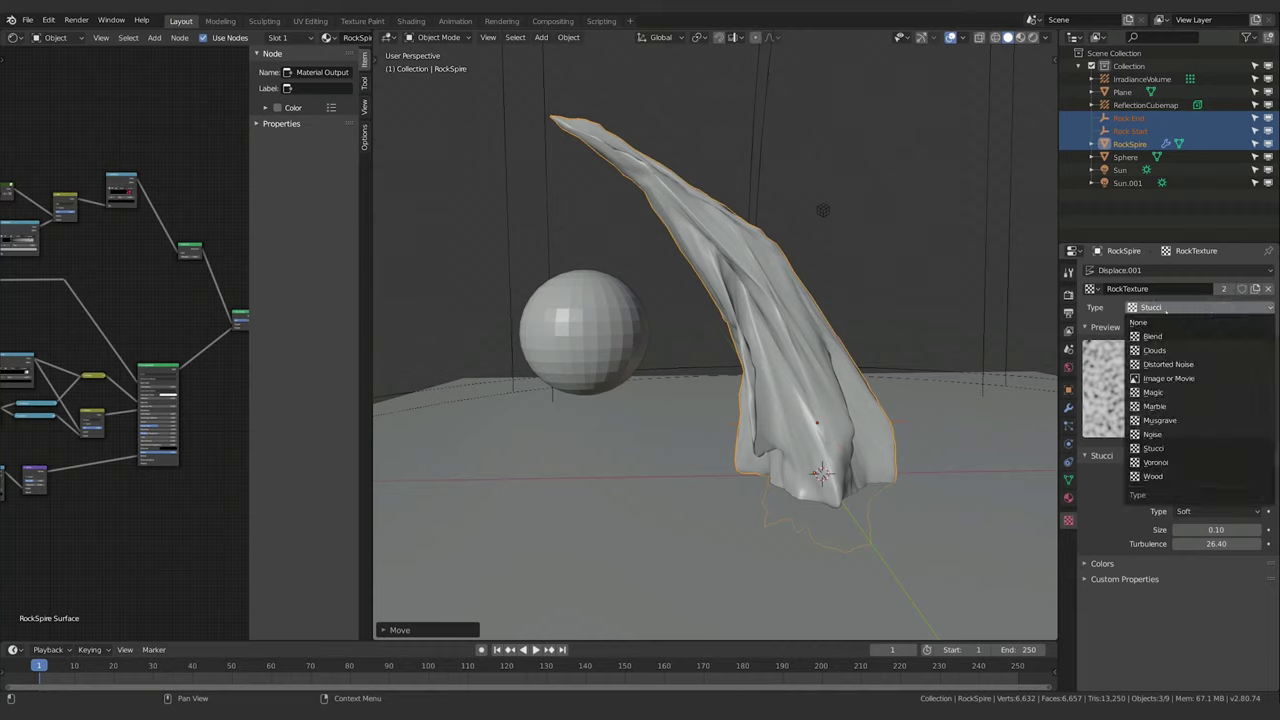
click(1156, 462)
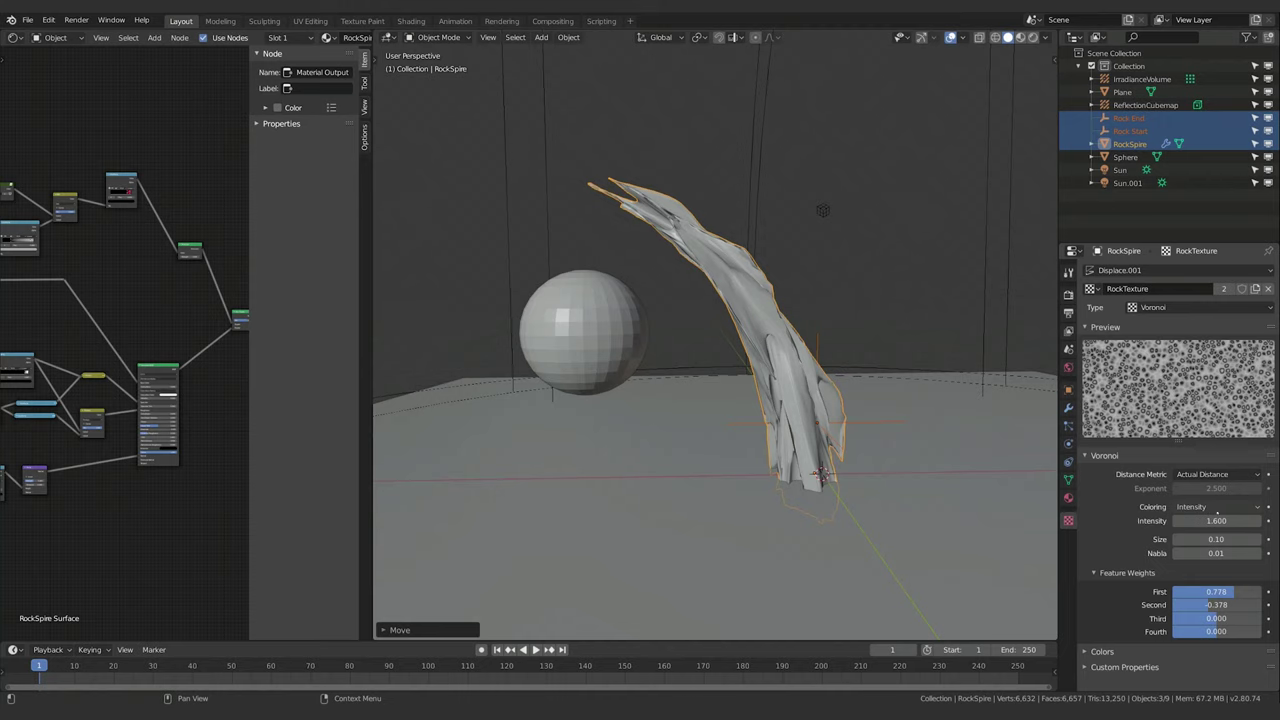
click(1217, 508)
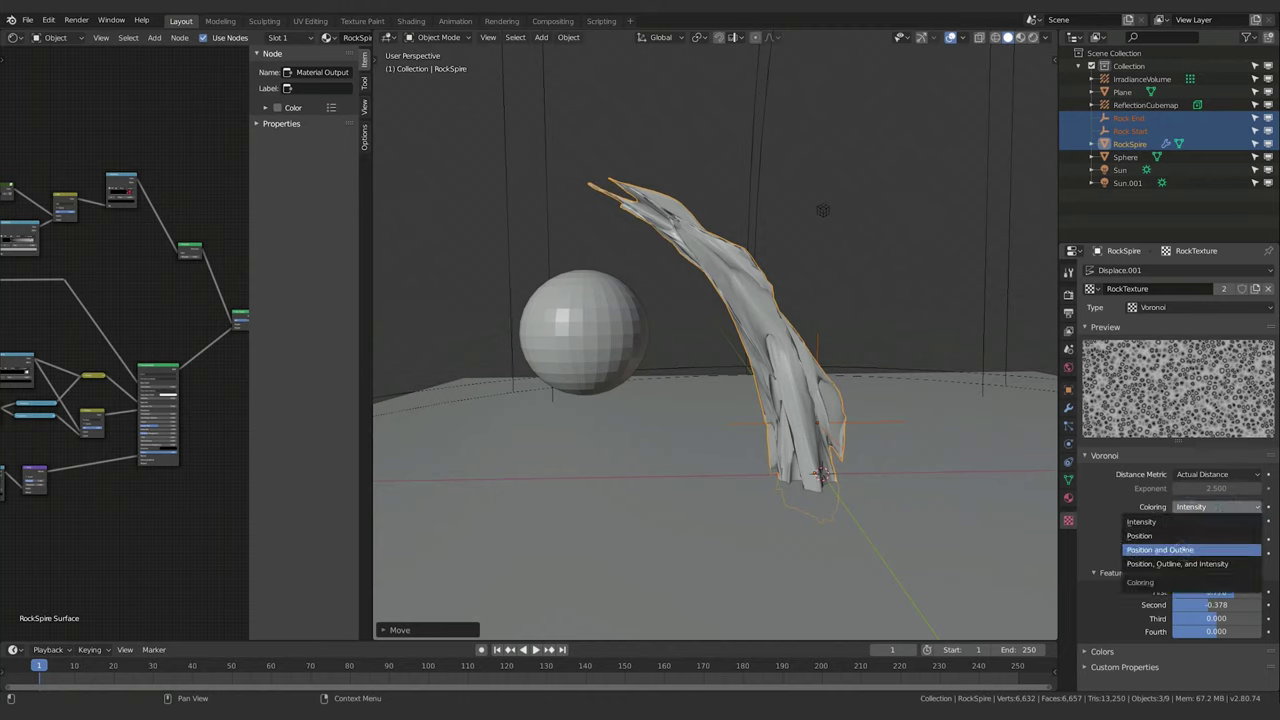
click(1185, 550)
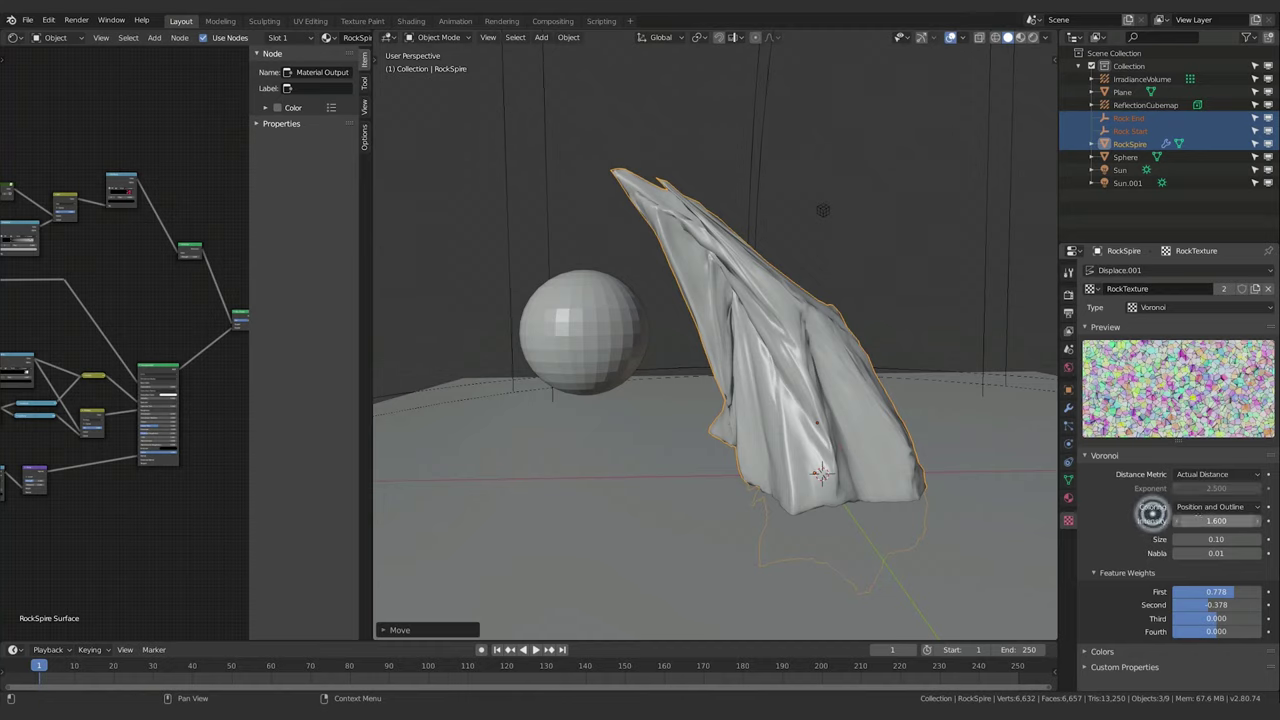
Raise the Voronoi intensity of RockTexture to 2.9.
drag(1178, 518, 1209, 516)
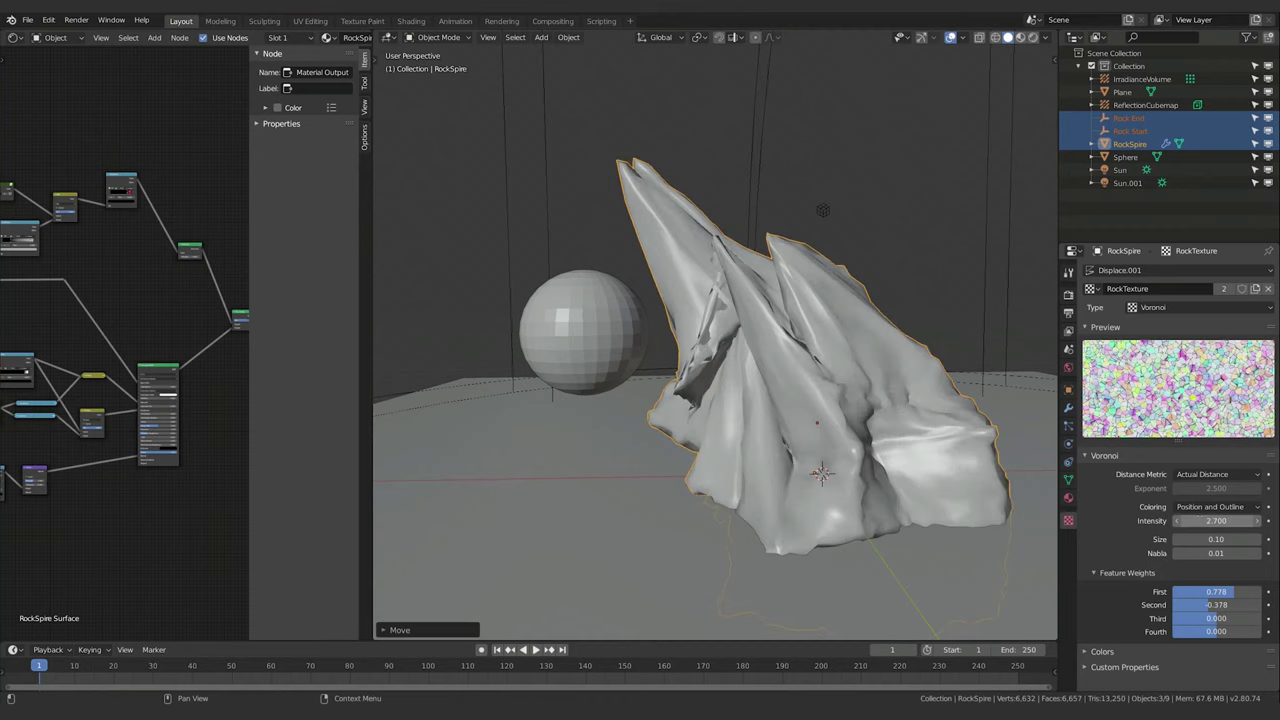
click(1200, 516)
text(2)
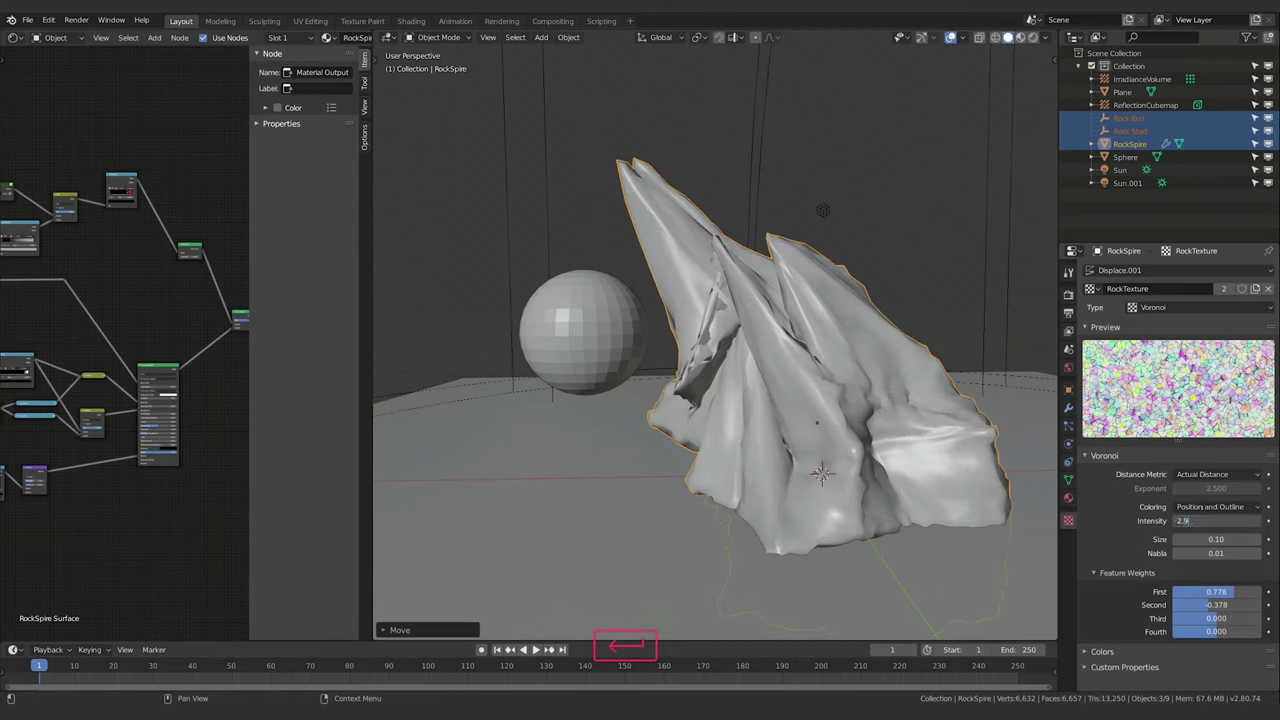
text(.9)
key(Return)
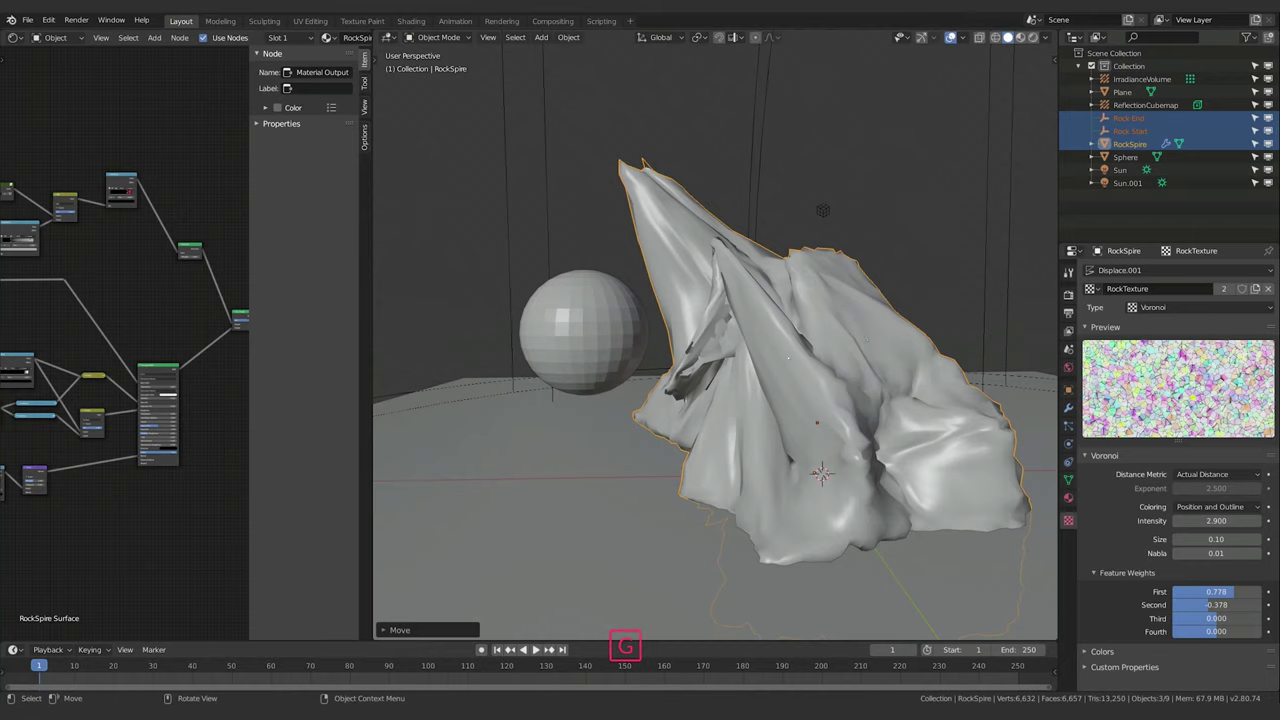
Move the rock spire together with its two empties a short distance and inspect its reshaped form from several angles.
key(g)
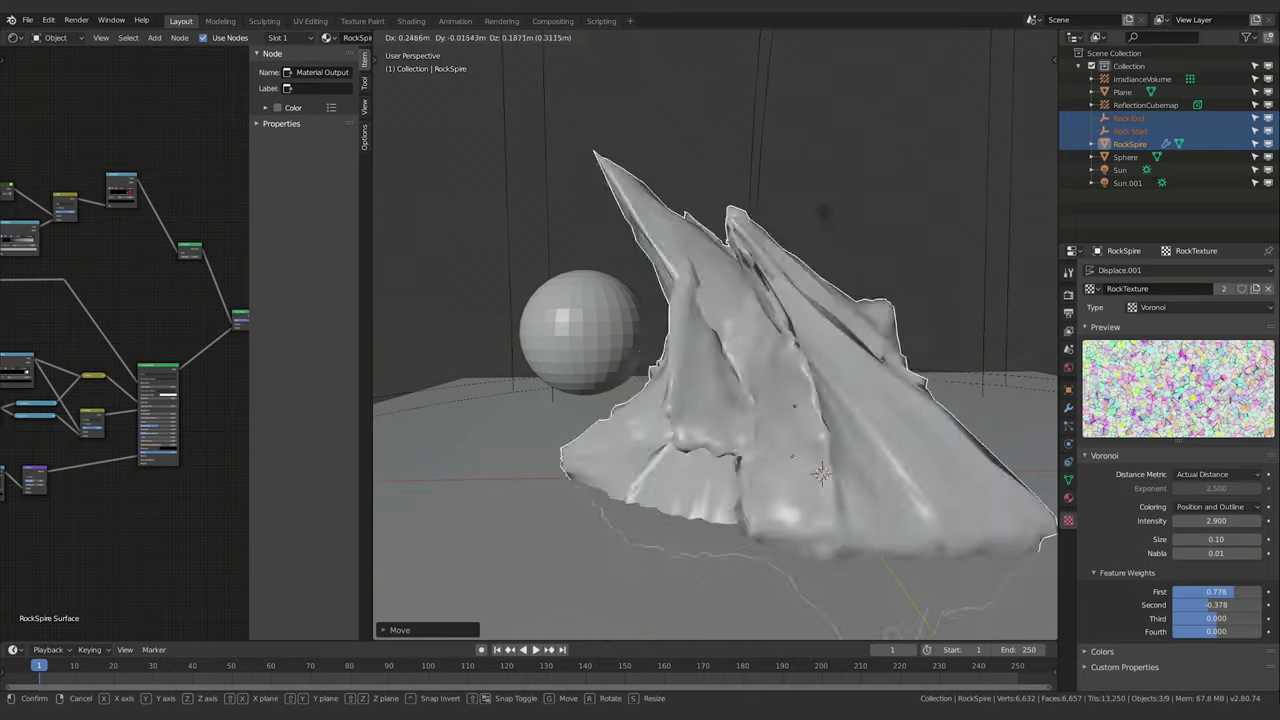
click(800, 440)
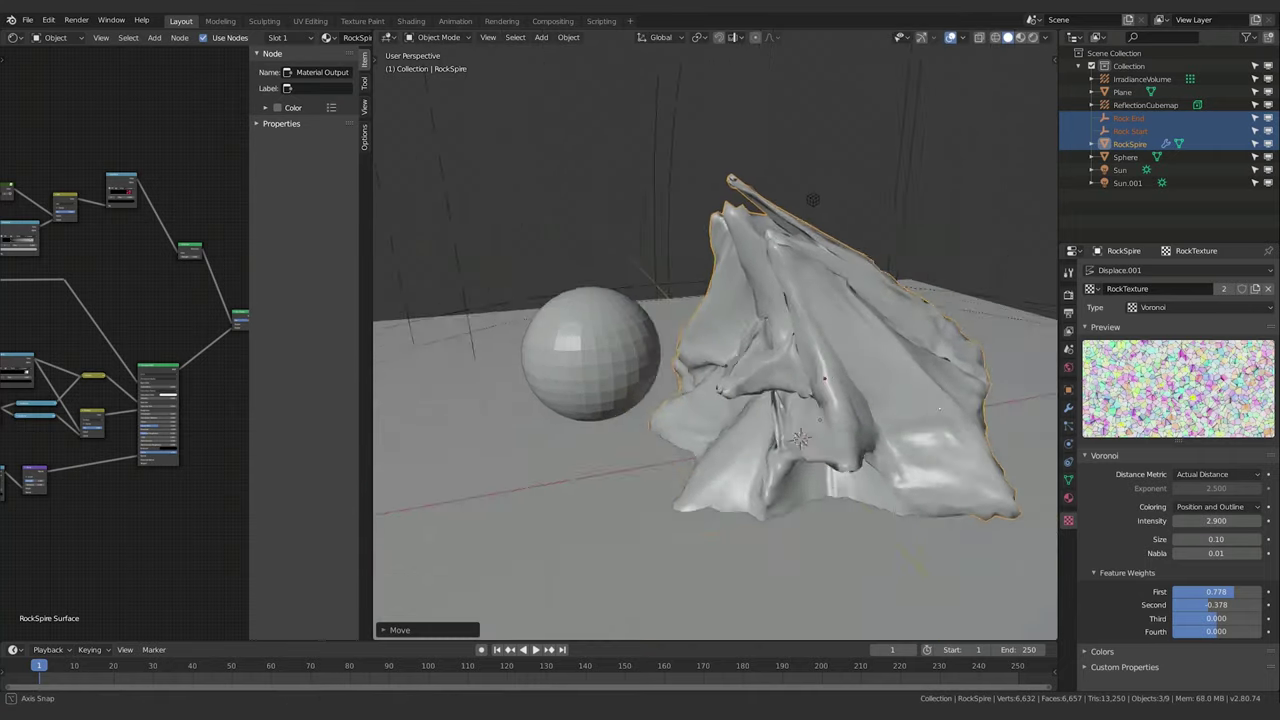
middle_drag(940, 408, 892, 366)
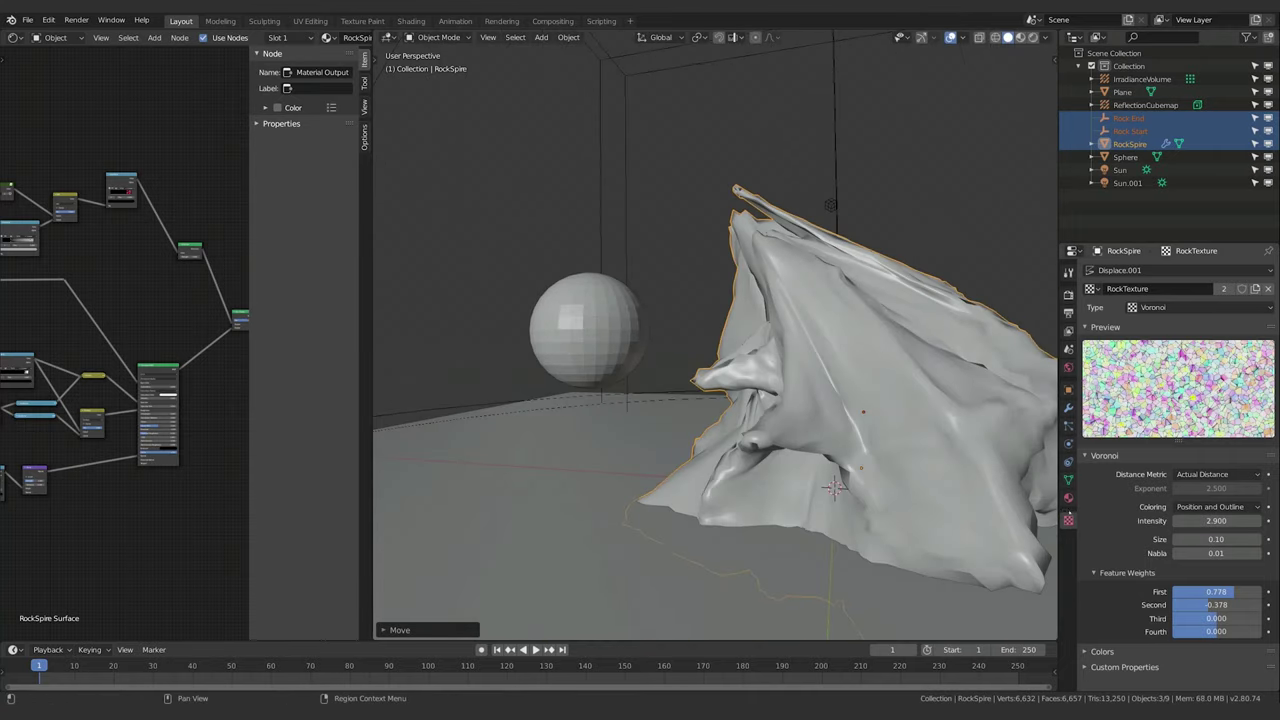
Try a strength of 1.5 on RockSpire's first Displace modifier, and set it to 0.2 instead.
click(1068, 408)
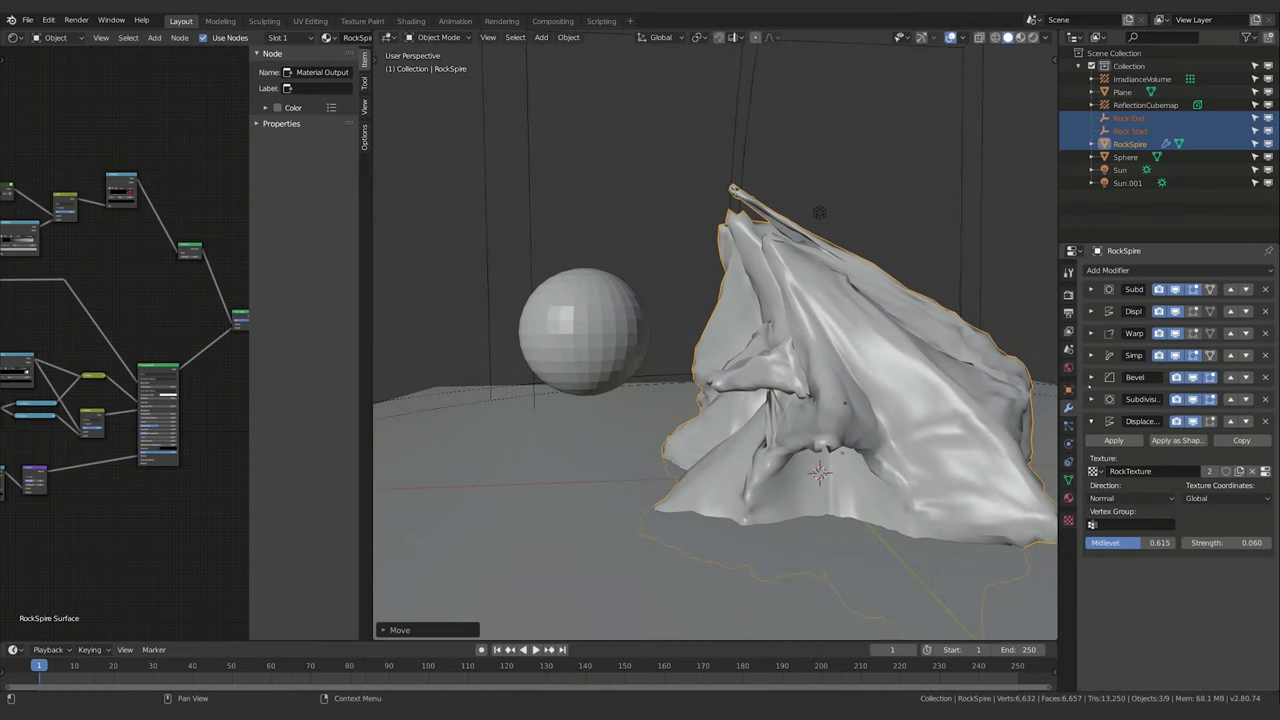
click(1091, 311)
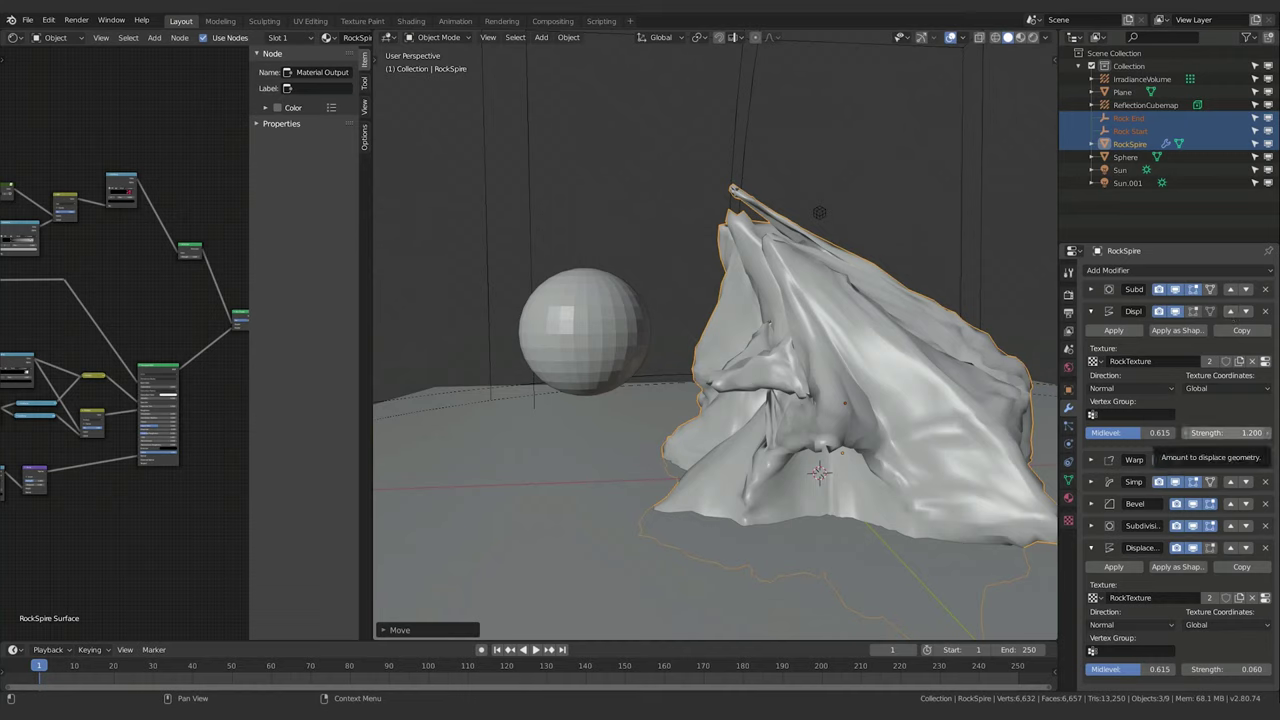
drag(1226, 432, 1226, 432)
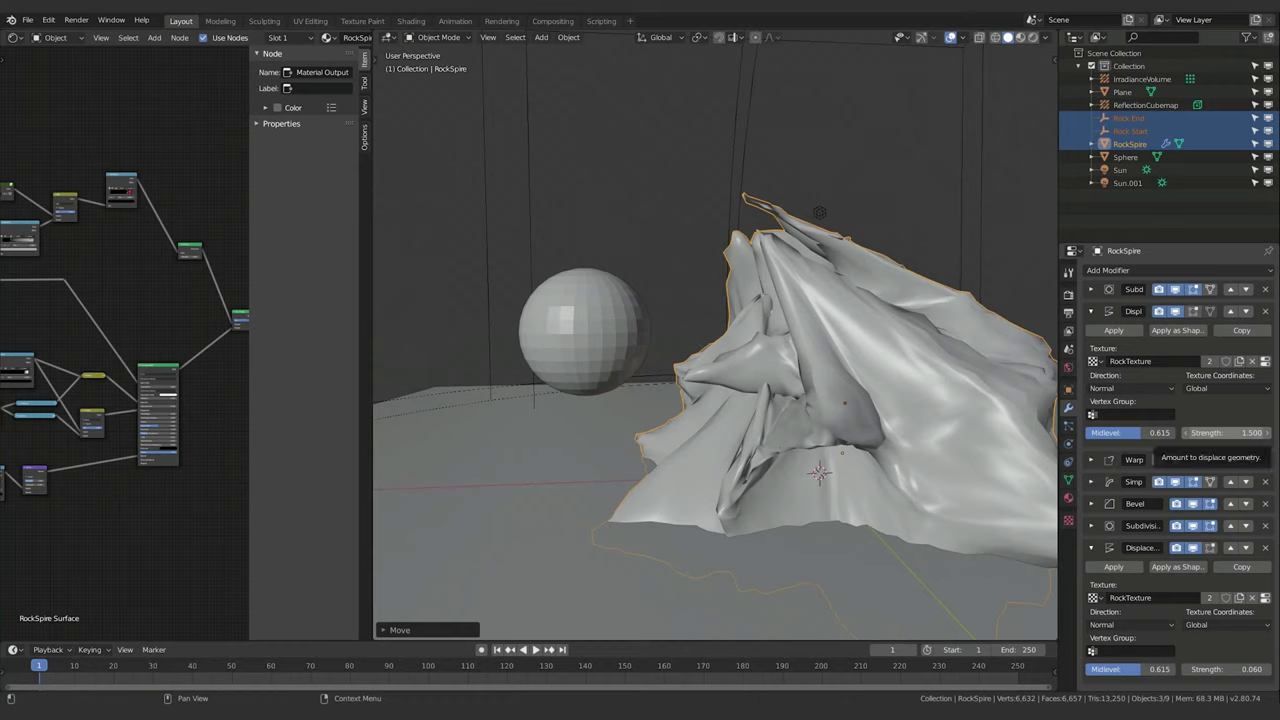
click(1228, 432)
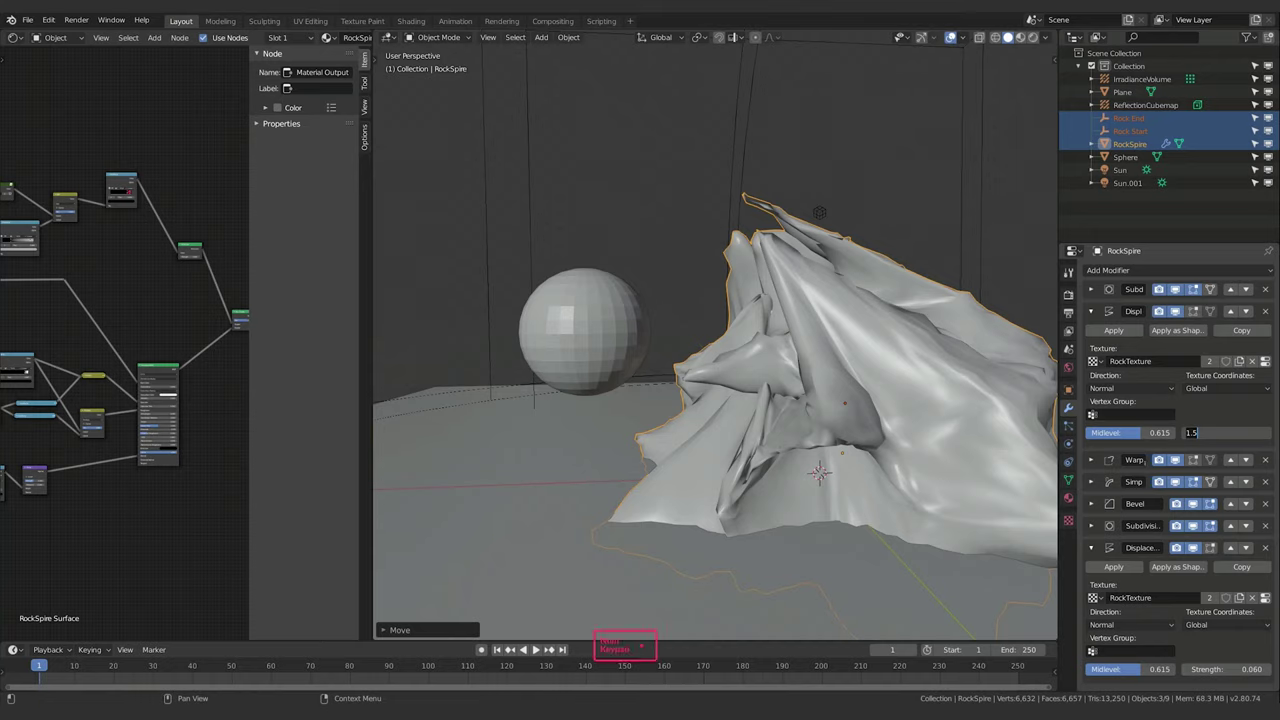
key(Return)
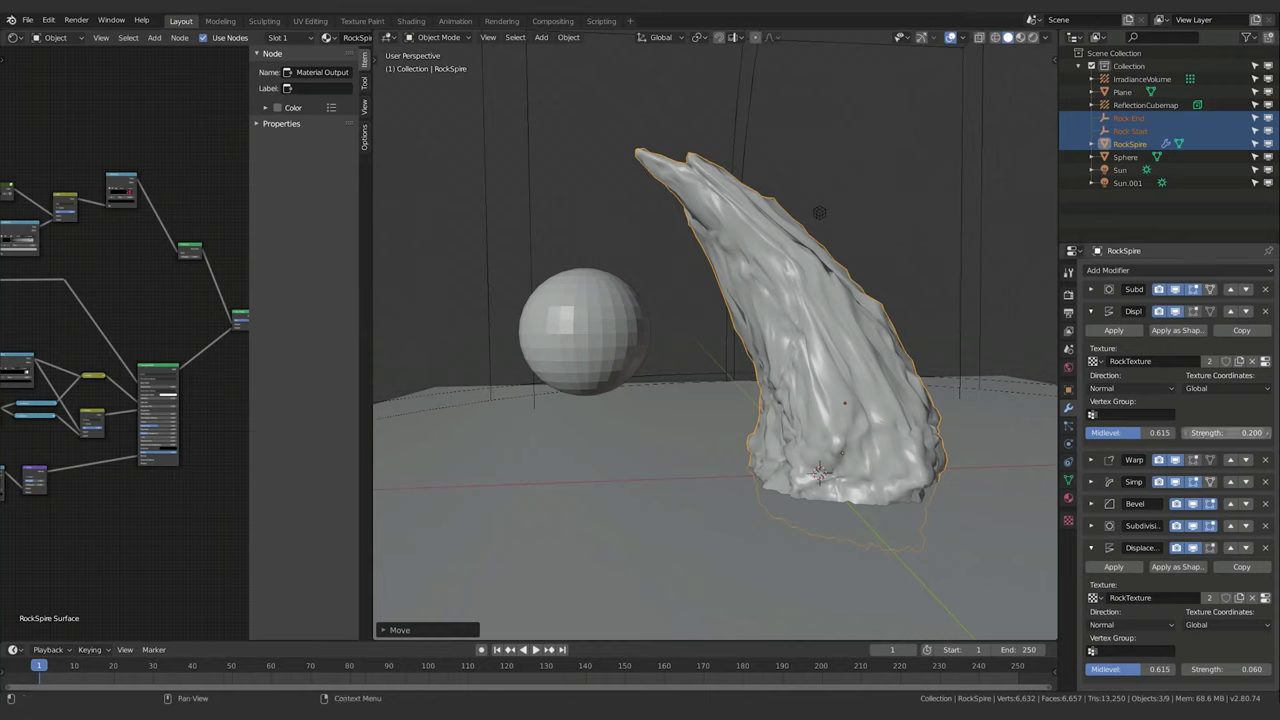
Try a strength of 0.1 on the first Displace modifier, and undo that change.
click(1238, 432)
key(Return)
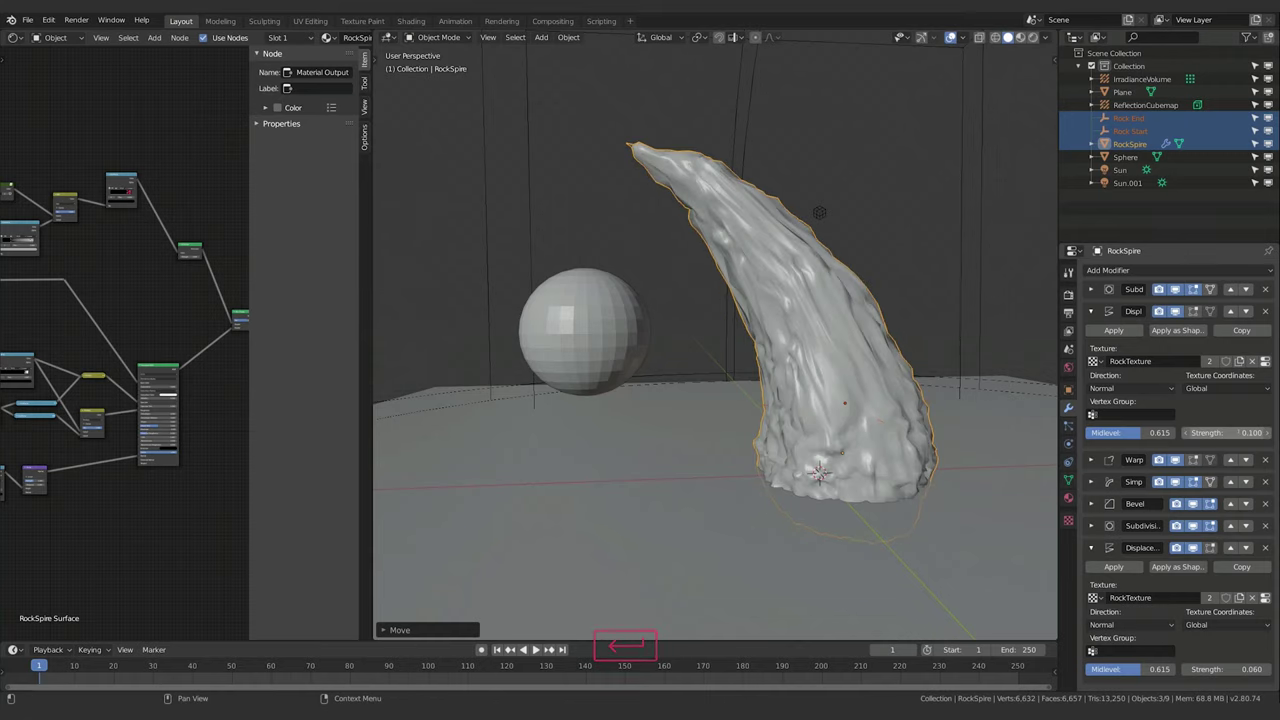
key(ctrl+z)
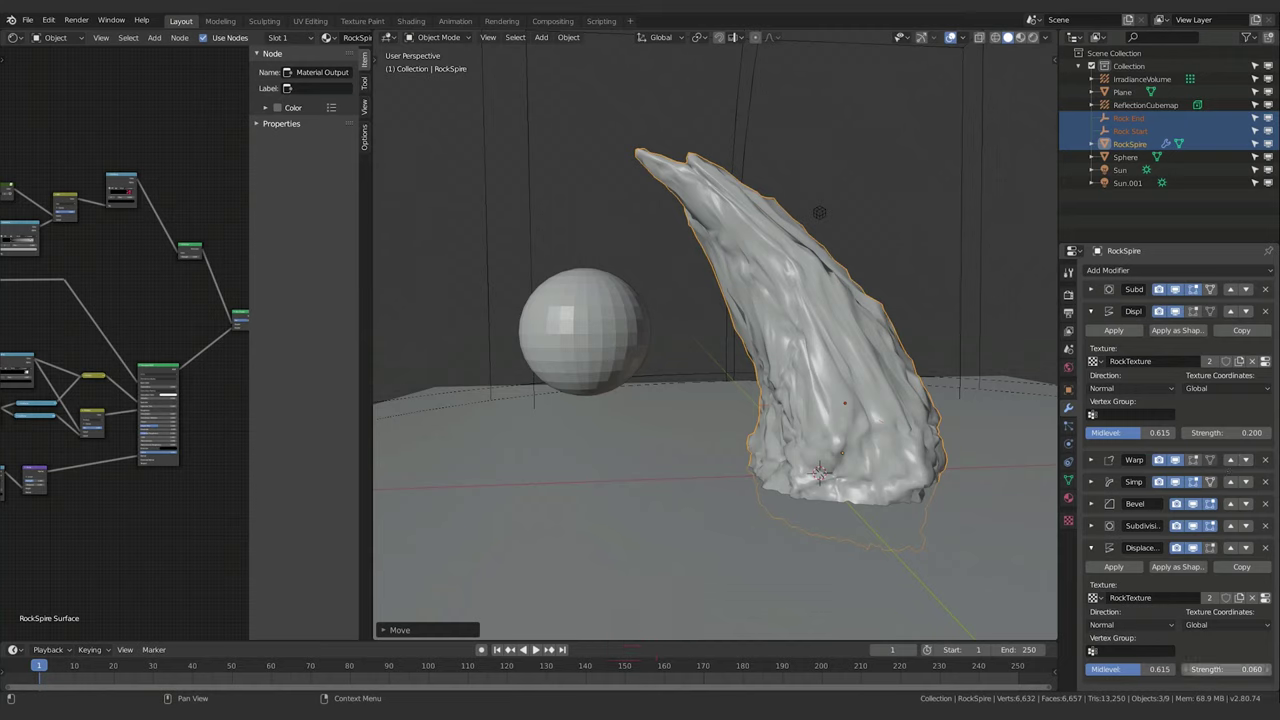
Set the strength of RockSpire's last Displace modifier to 0.03.
click(1225, 669)
text(.)
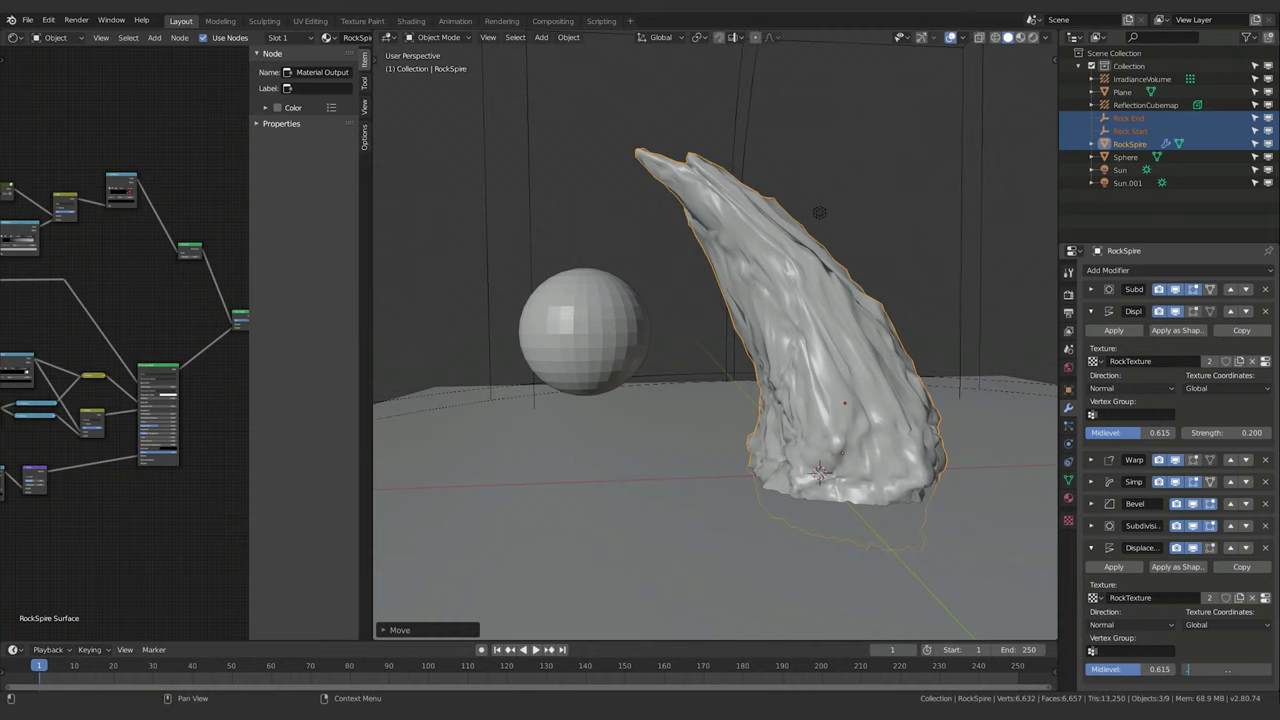
text(03)
key(Return)
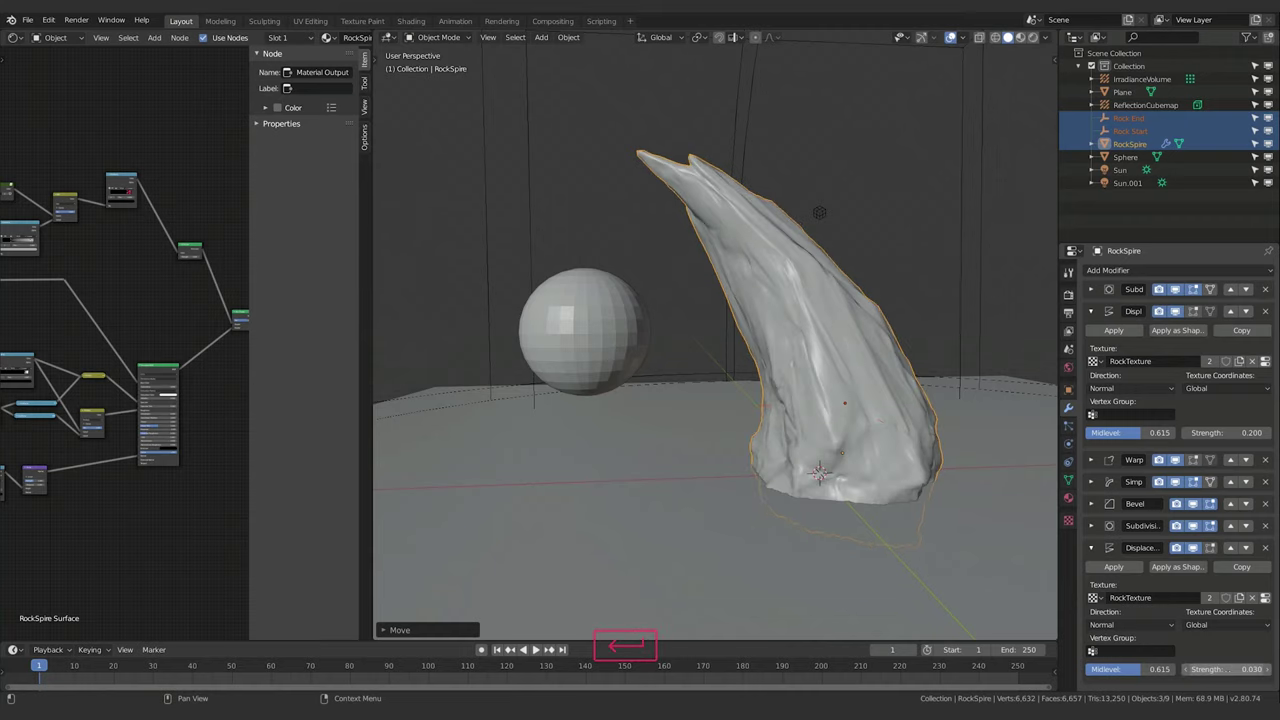
Try moving the rock spire with its two empties and rotating them about the global Z axis, and cancel the transform.
middle_drag(870, 428, 828, 428)
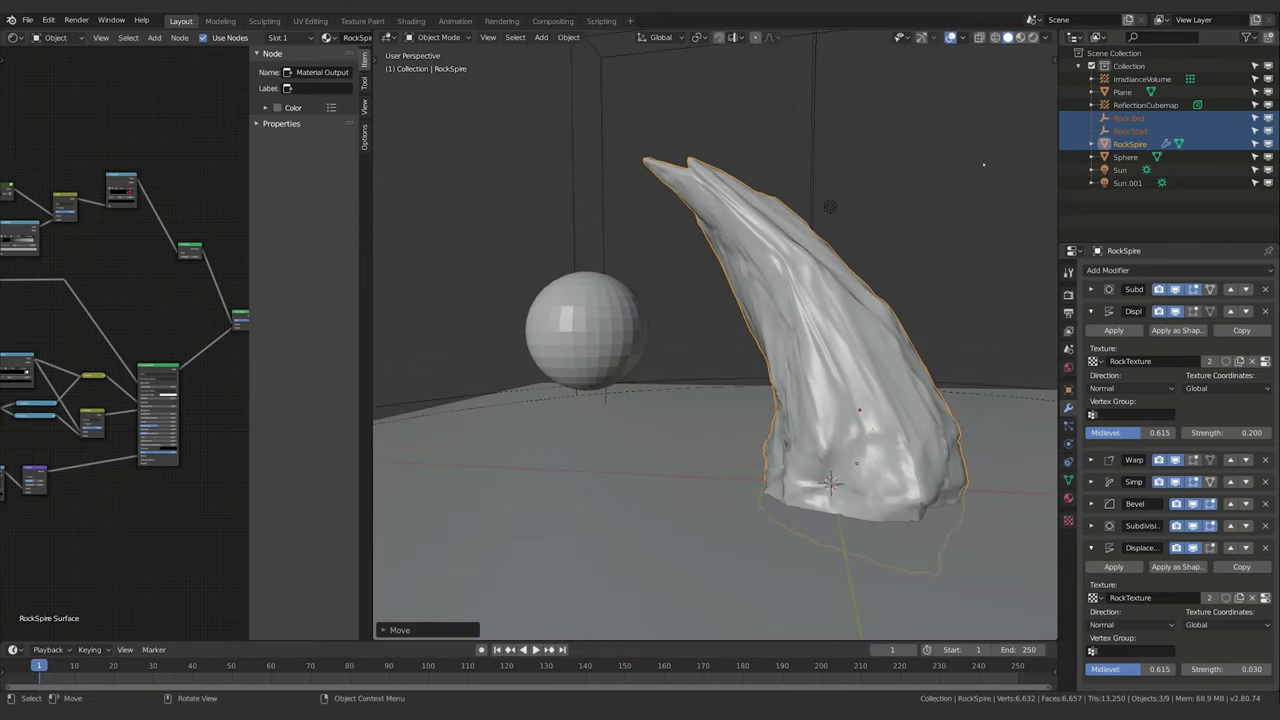
key(g)
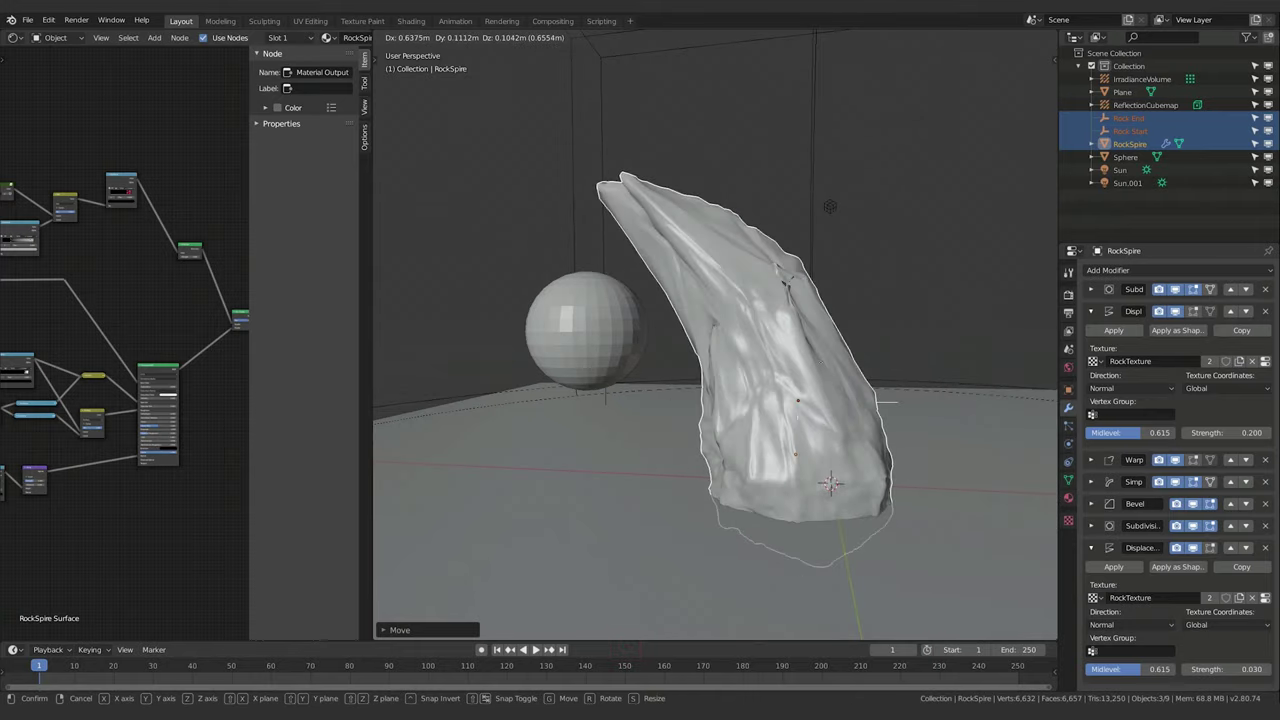
key(r)
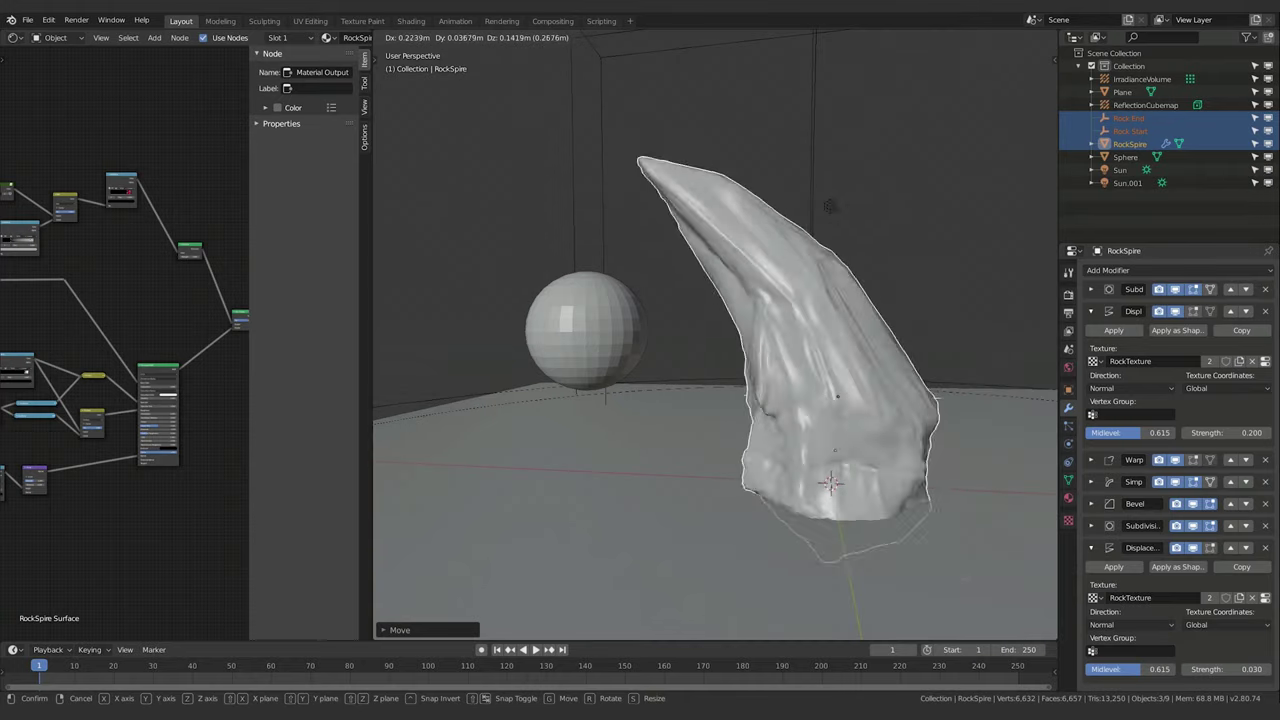
key(z)
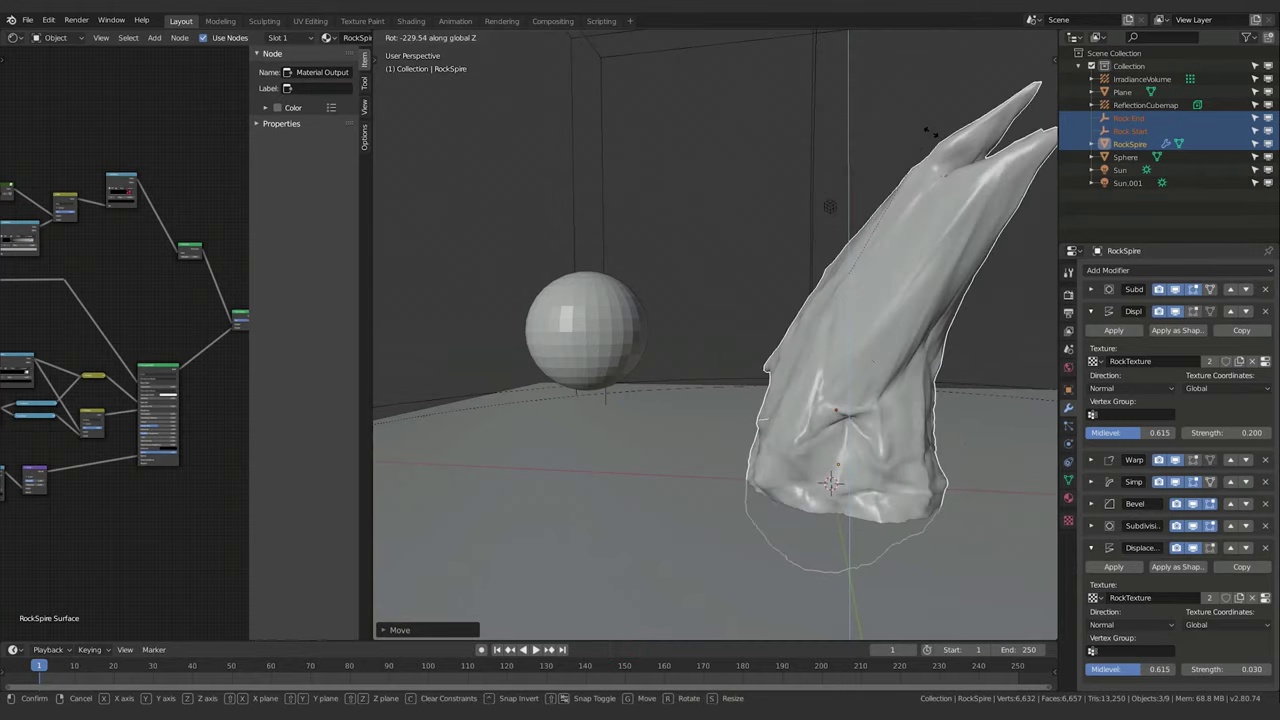
key(Escape)
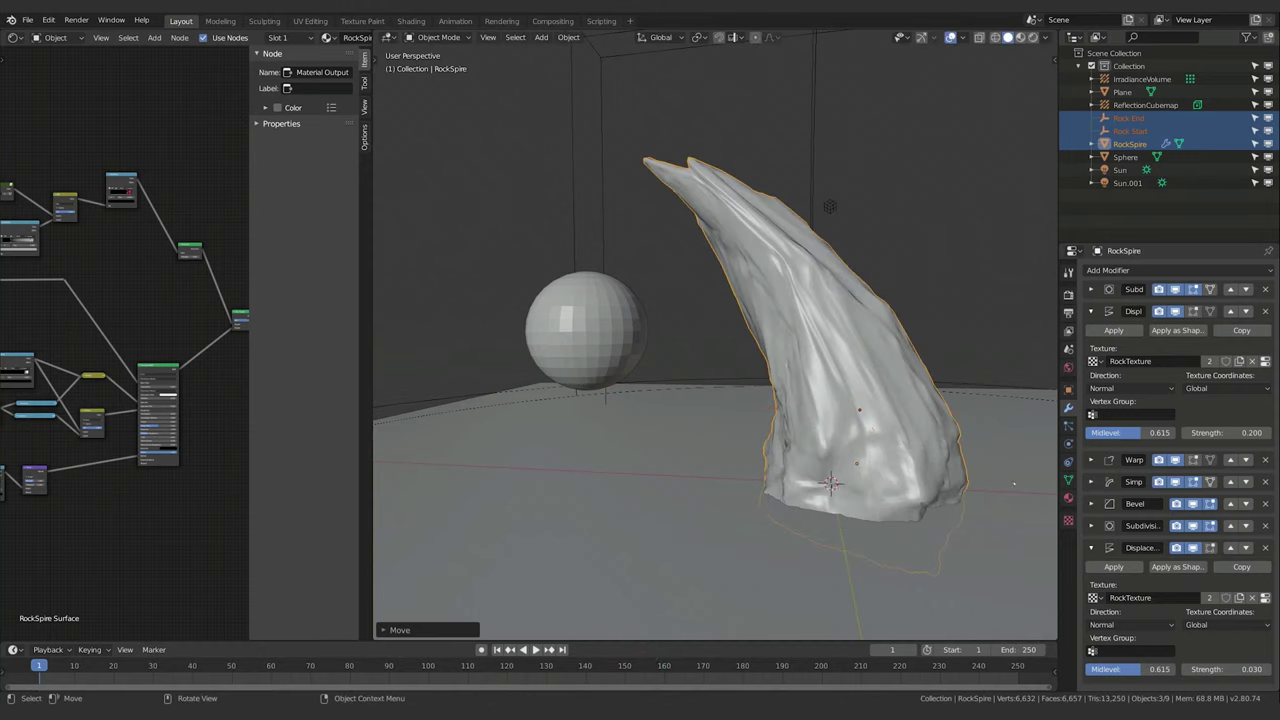
Set the first Subdivision modifier's viewport level to 3, and move the rock spire with its empties to get a different shape.
click(1091, 289)
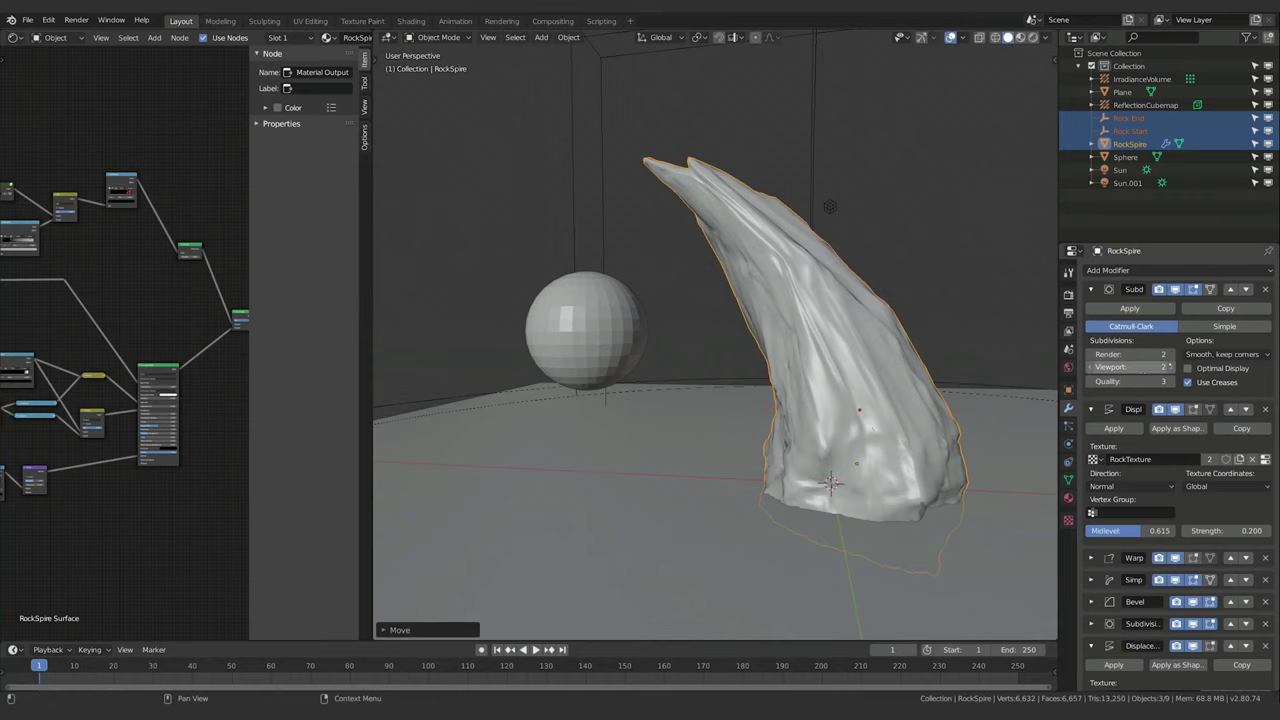
click(1170, 367)
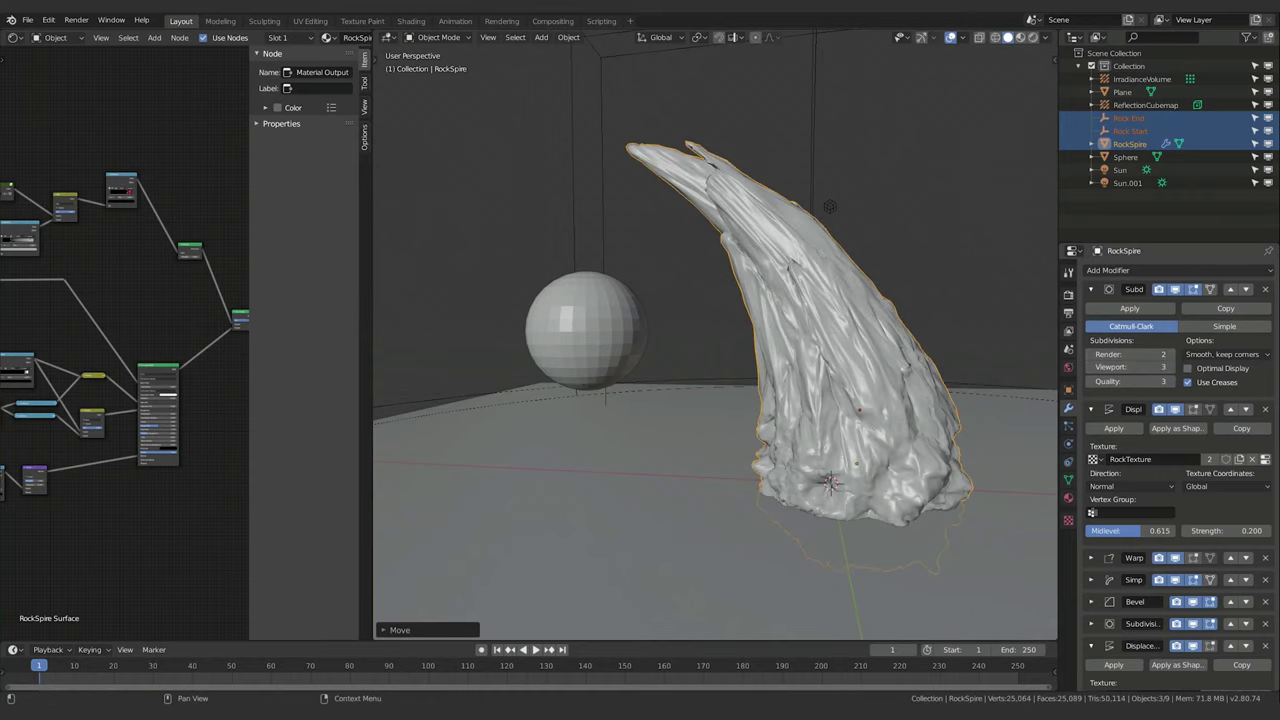
middle_drag(806, 370, 840, 376)
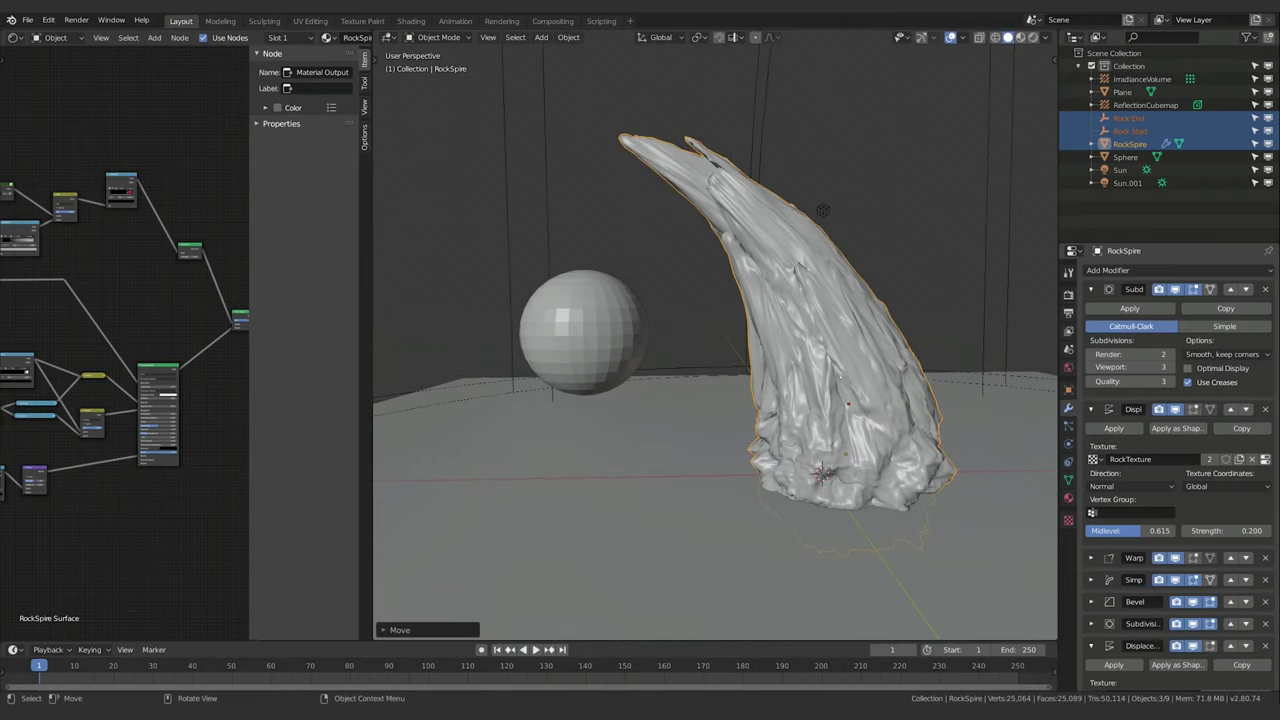
key(g)
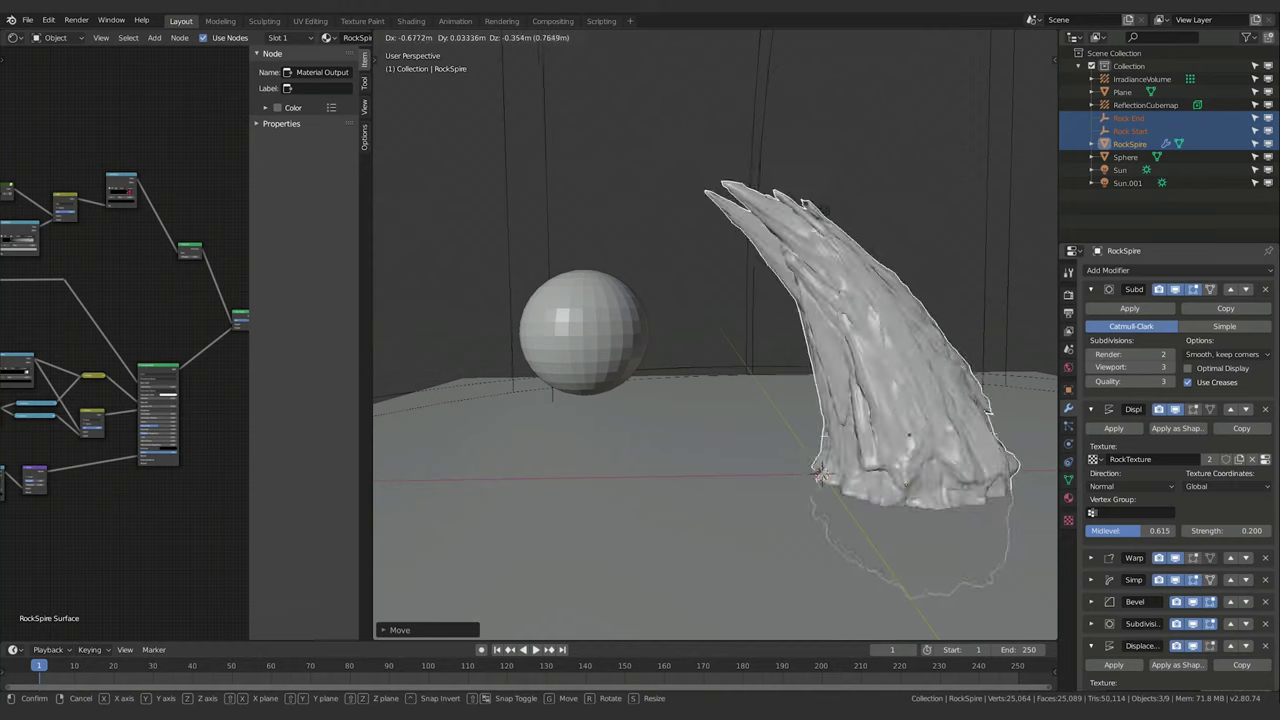
click(822, 210)
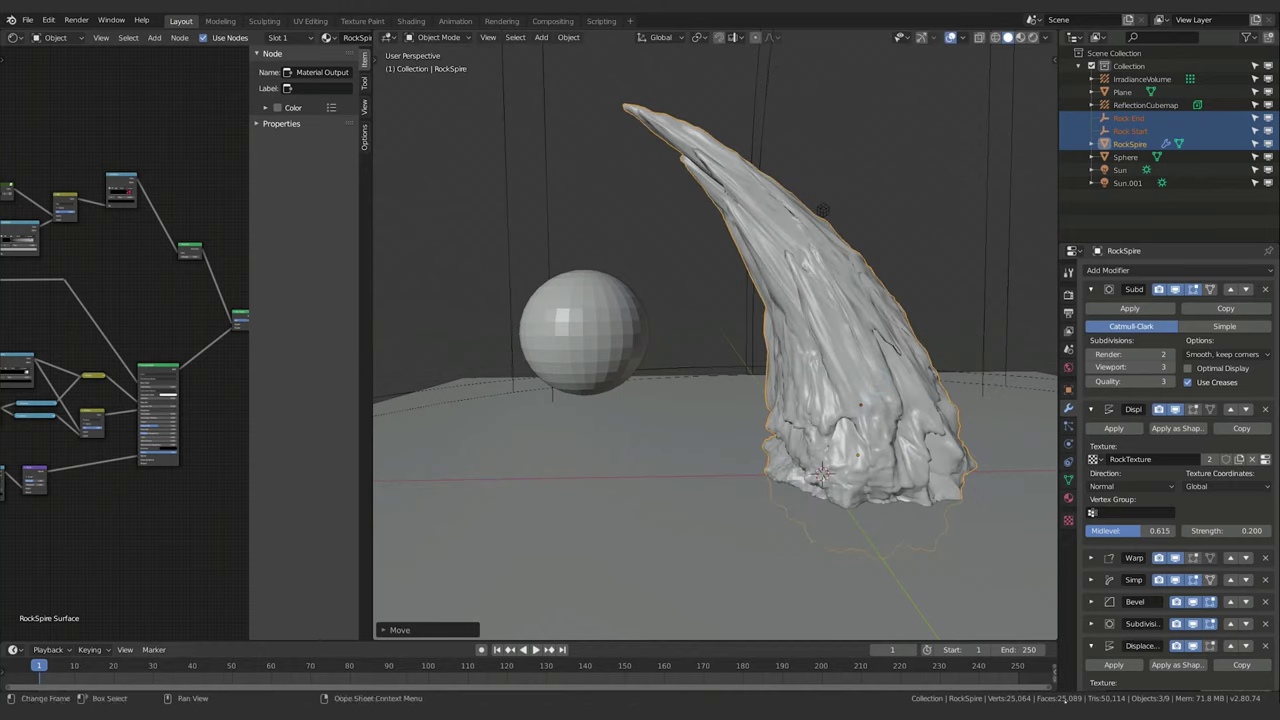
Compare the rock spire at viewport subdivision levels 2 and 3 of the first Subdivision modifier, ending on 3.
click(1090, 367)
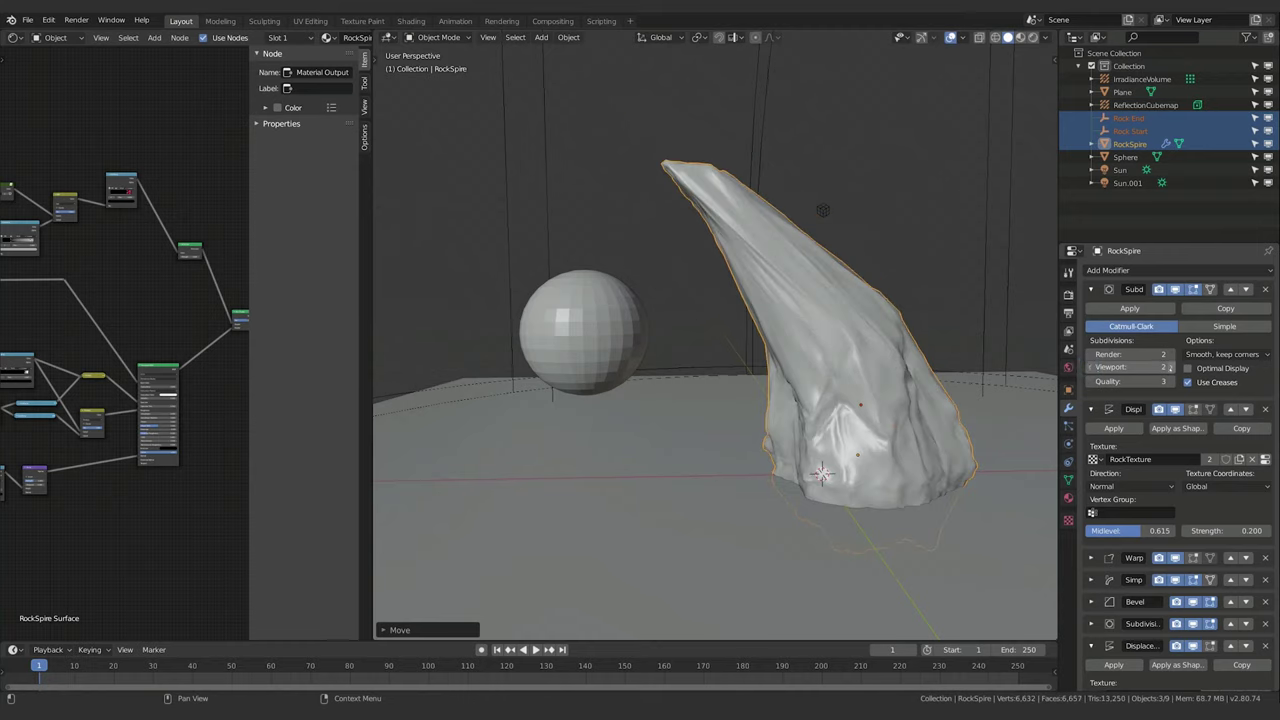
click(1171, 367)
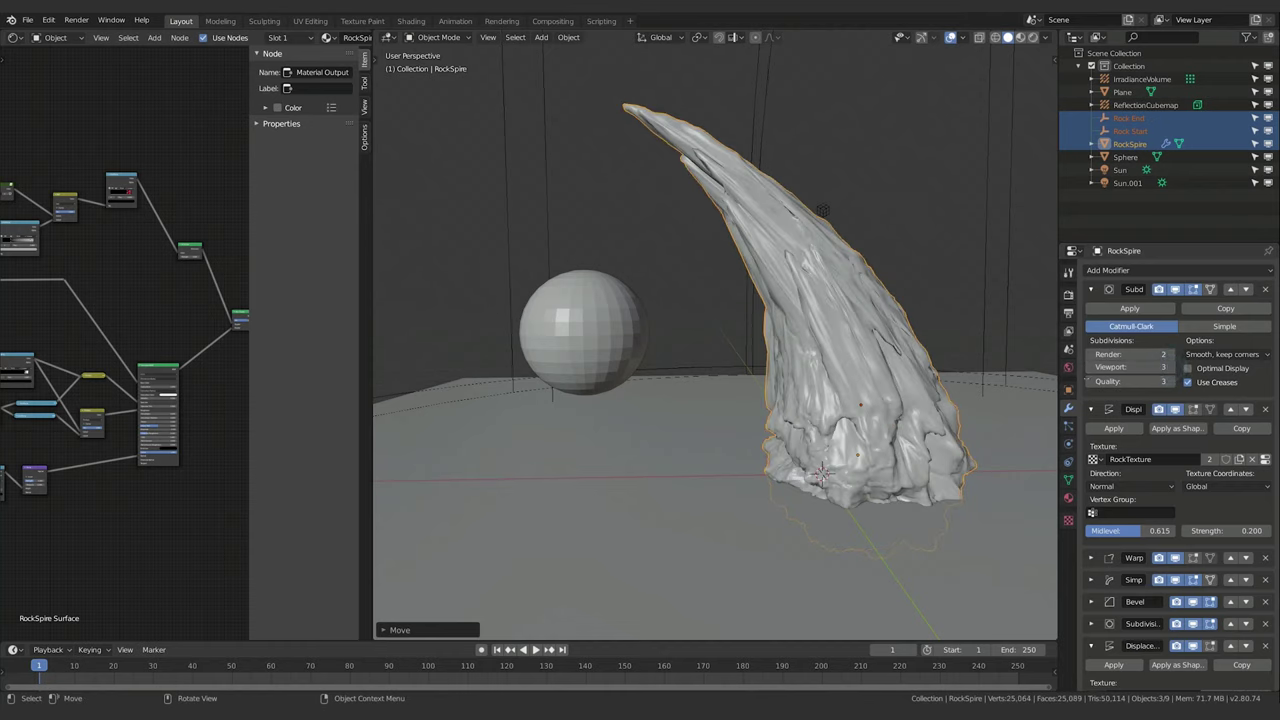
click(1091, 367)
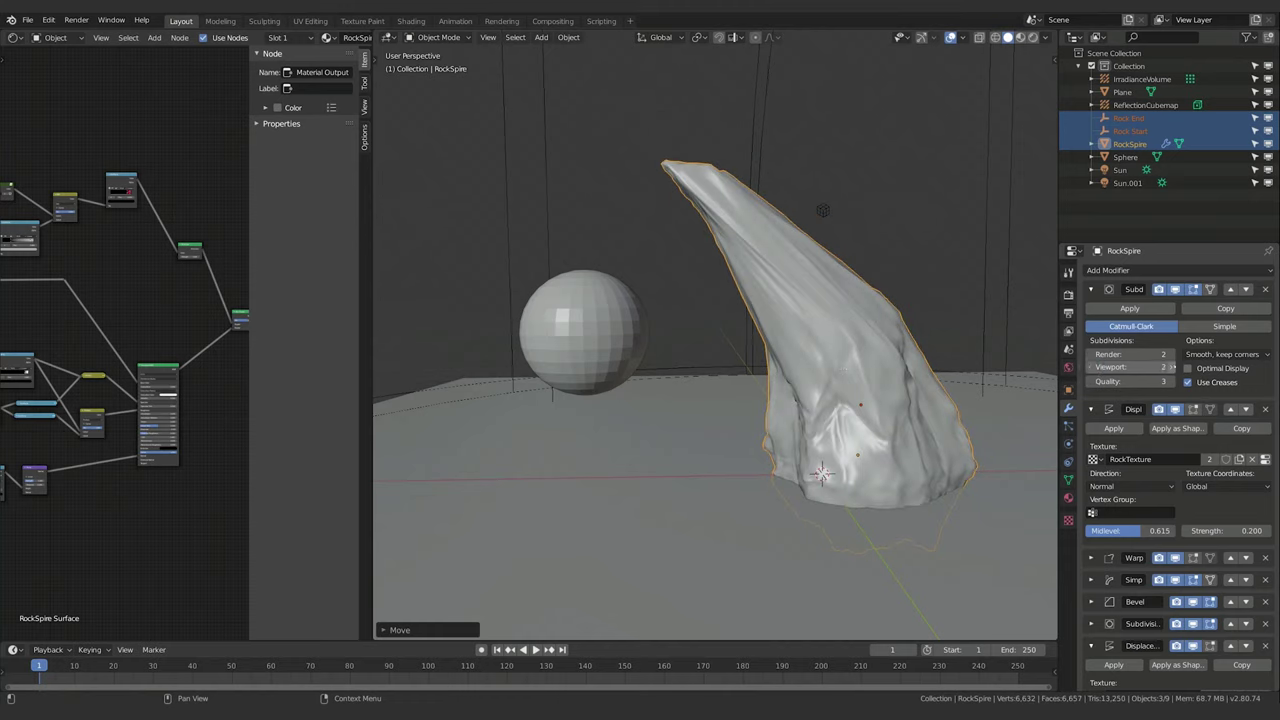
click(1173, 367)
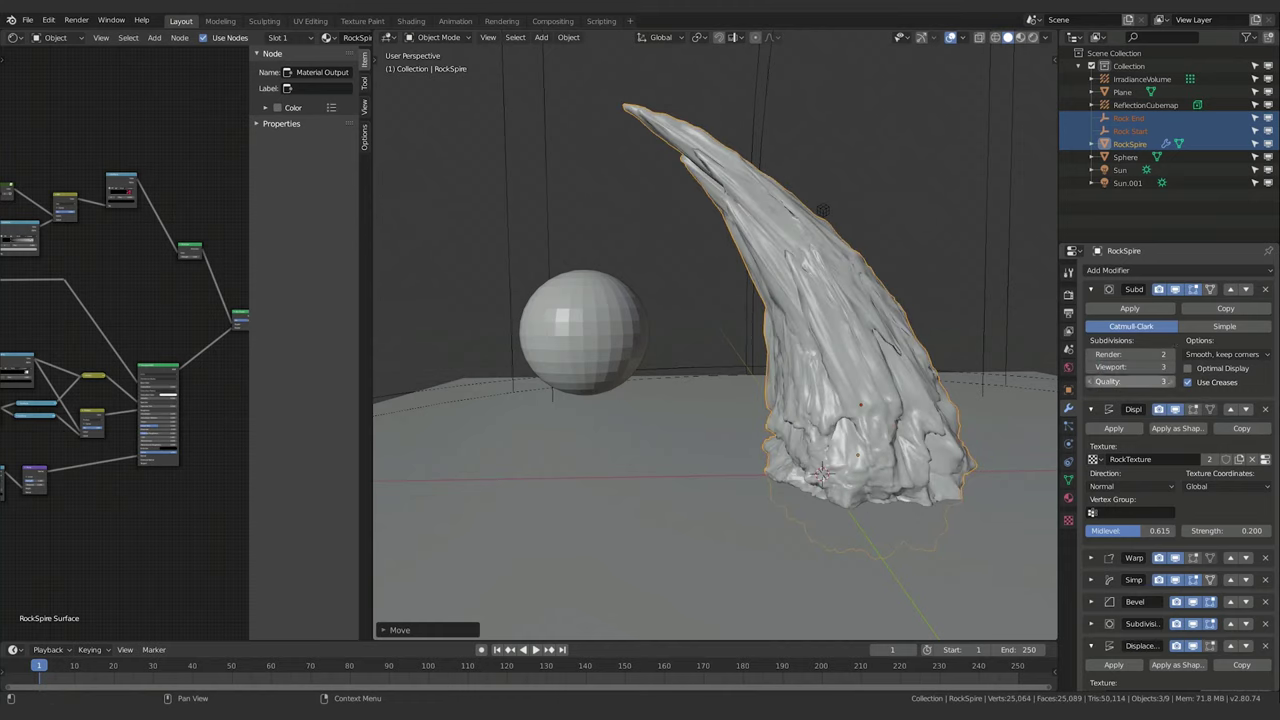
click(1091, 367)
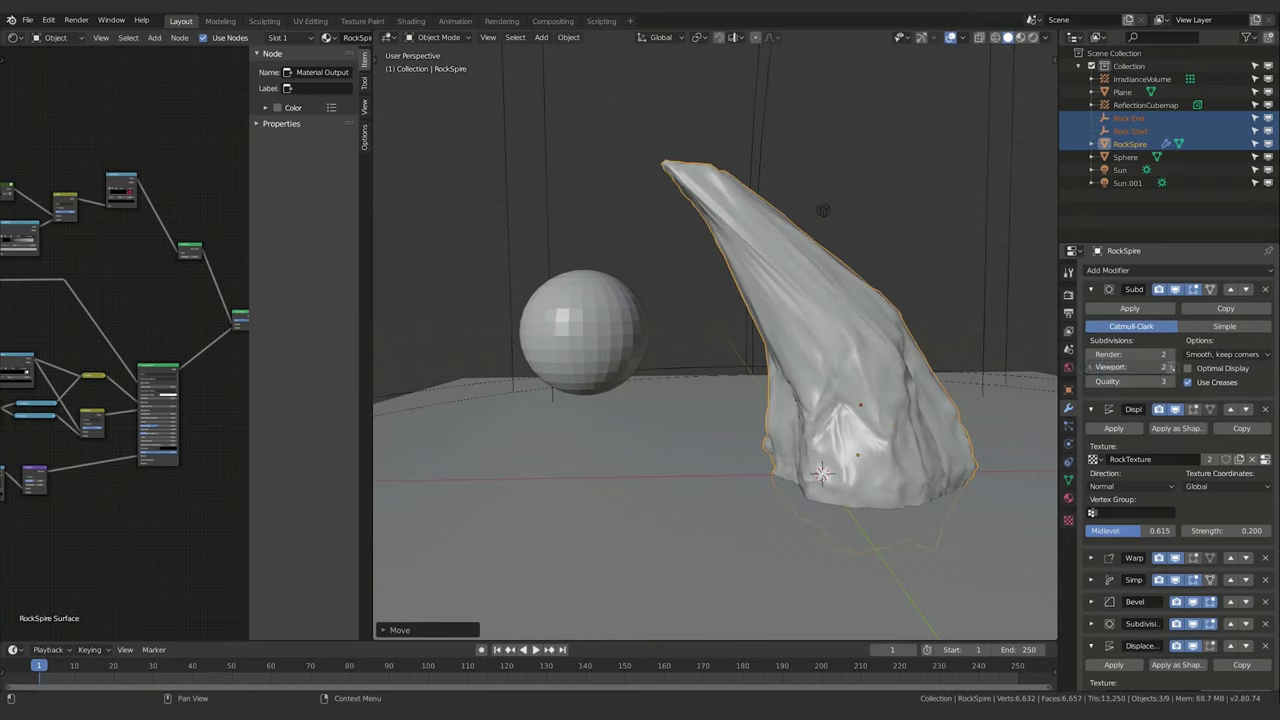
click(1173, 367)
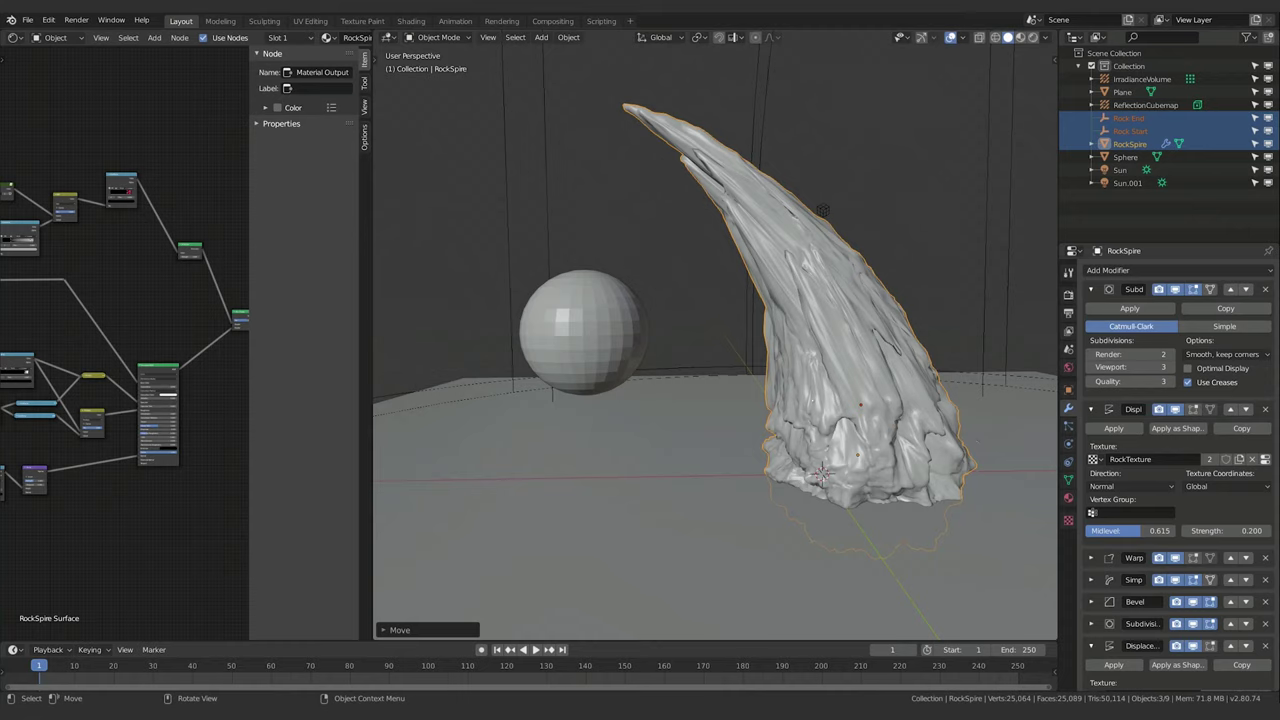
Lower the last Displace modifier's strength to 0.01 and turn off its viewport display.
scroll(1180, 550, down, 3)
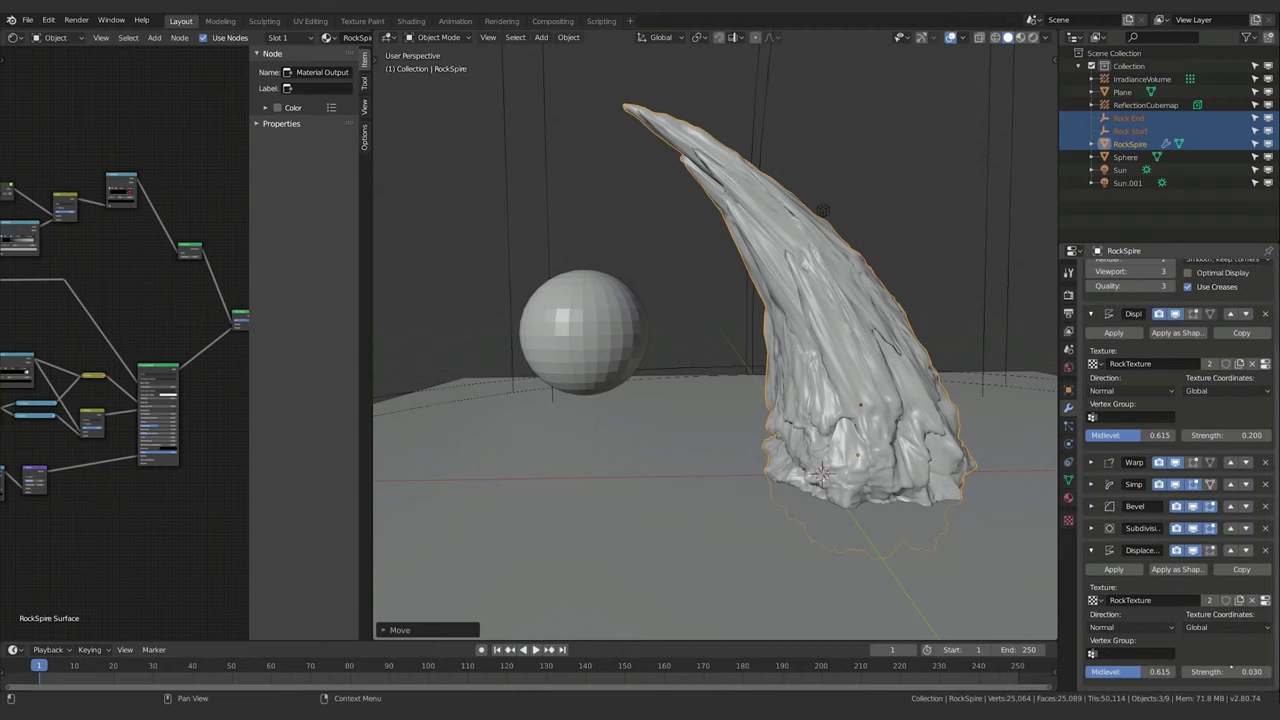
click(1231, 672)
text(0.03)
text(0)
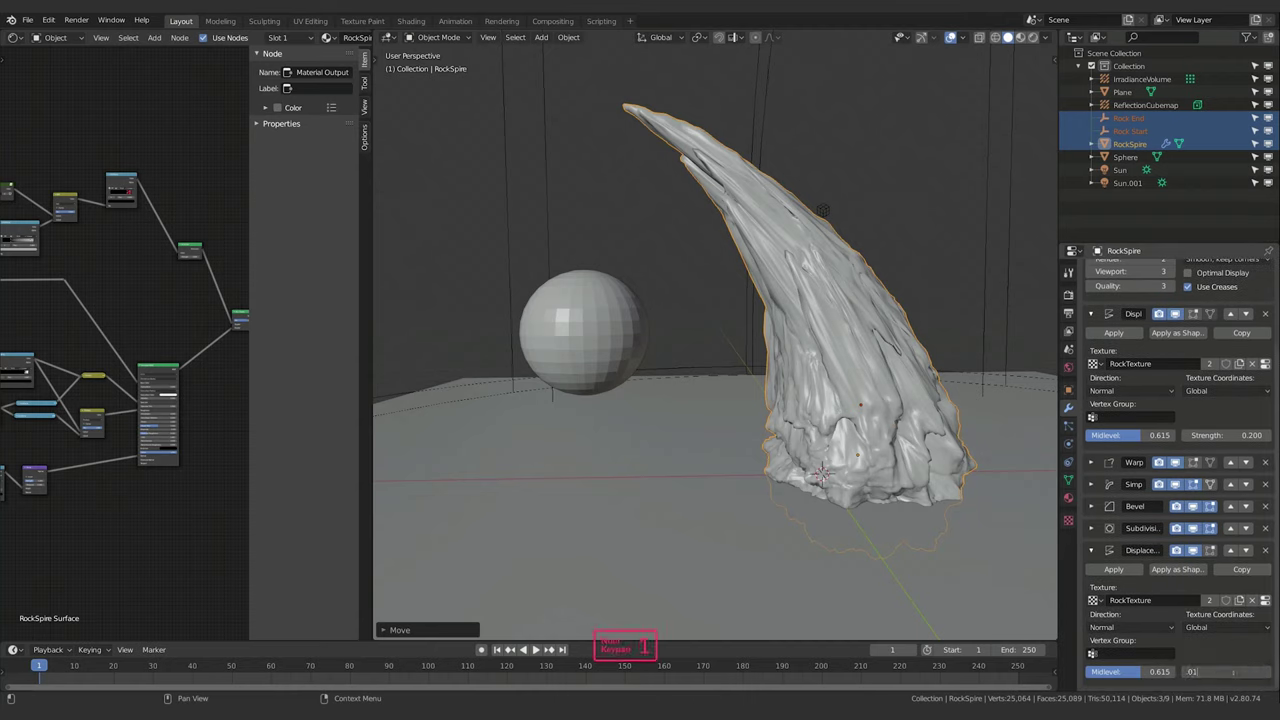
text(.01)
key(Return)
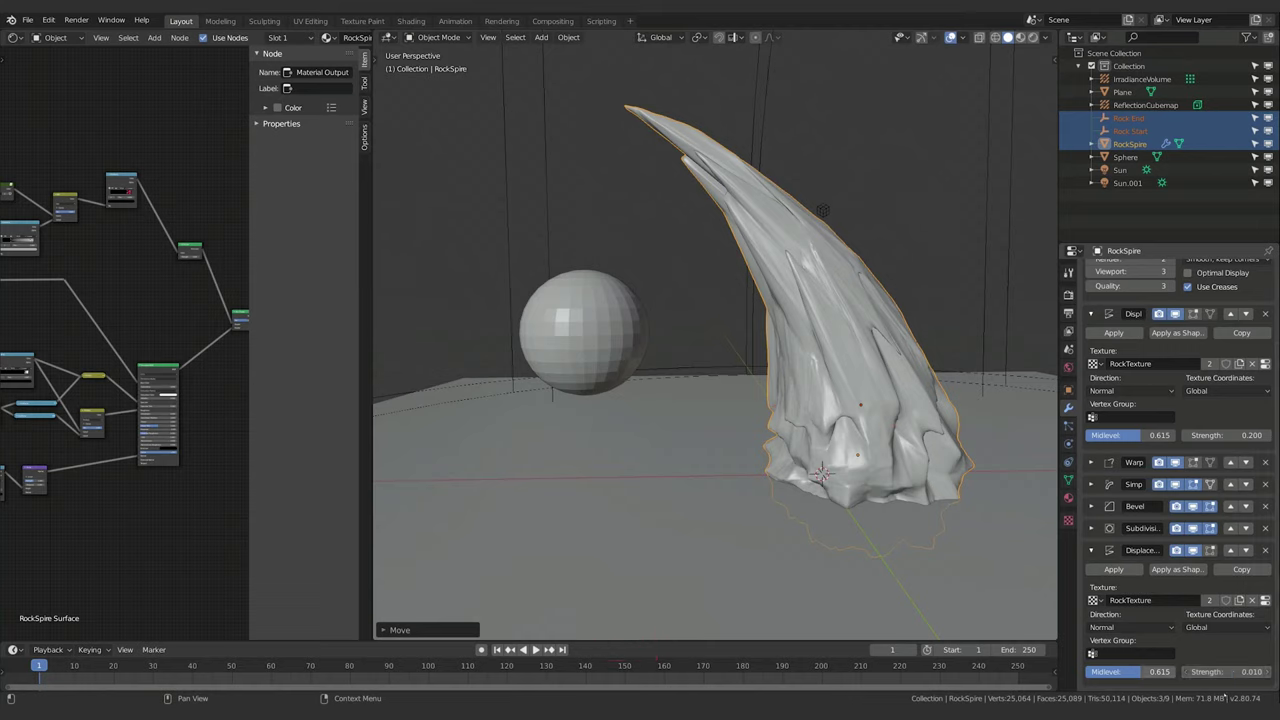
click(1193, 550)
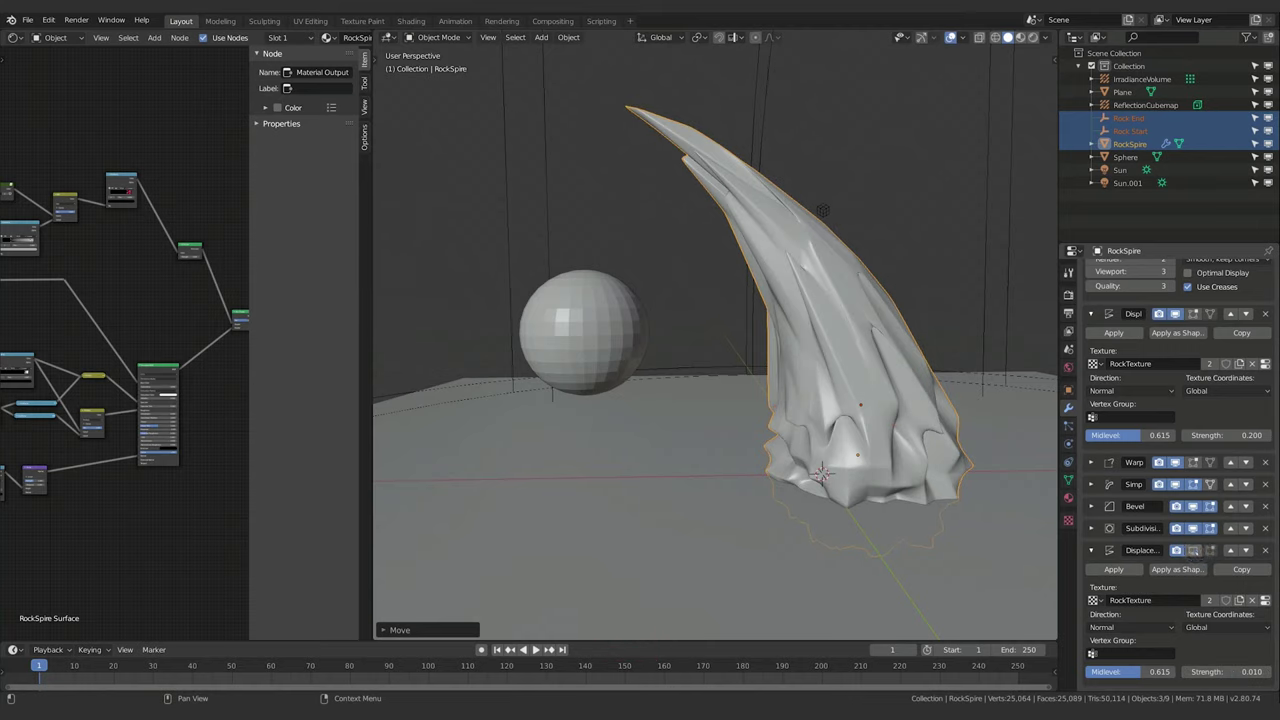
Turn the last Displace modifier's viewport display back on and set its strength to 0.02.
click(1193, 550)
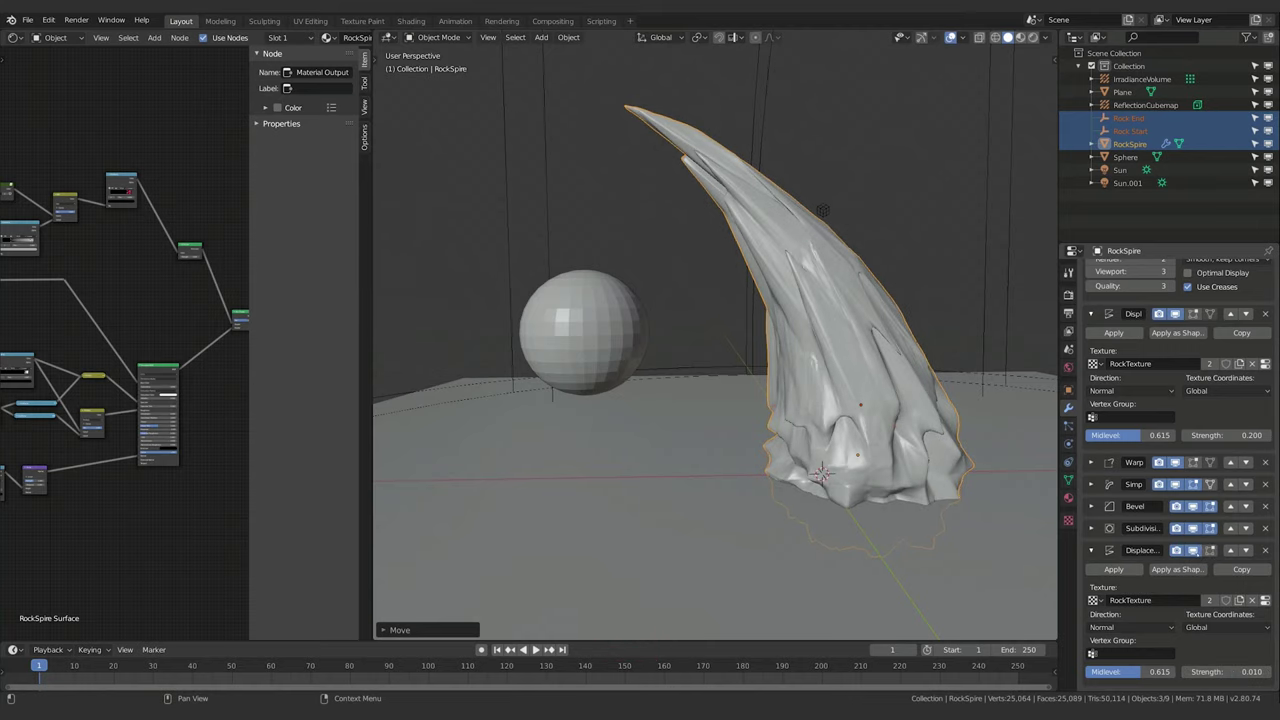
click(1195, 549)
click(1195, 549)
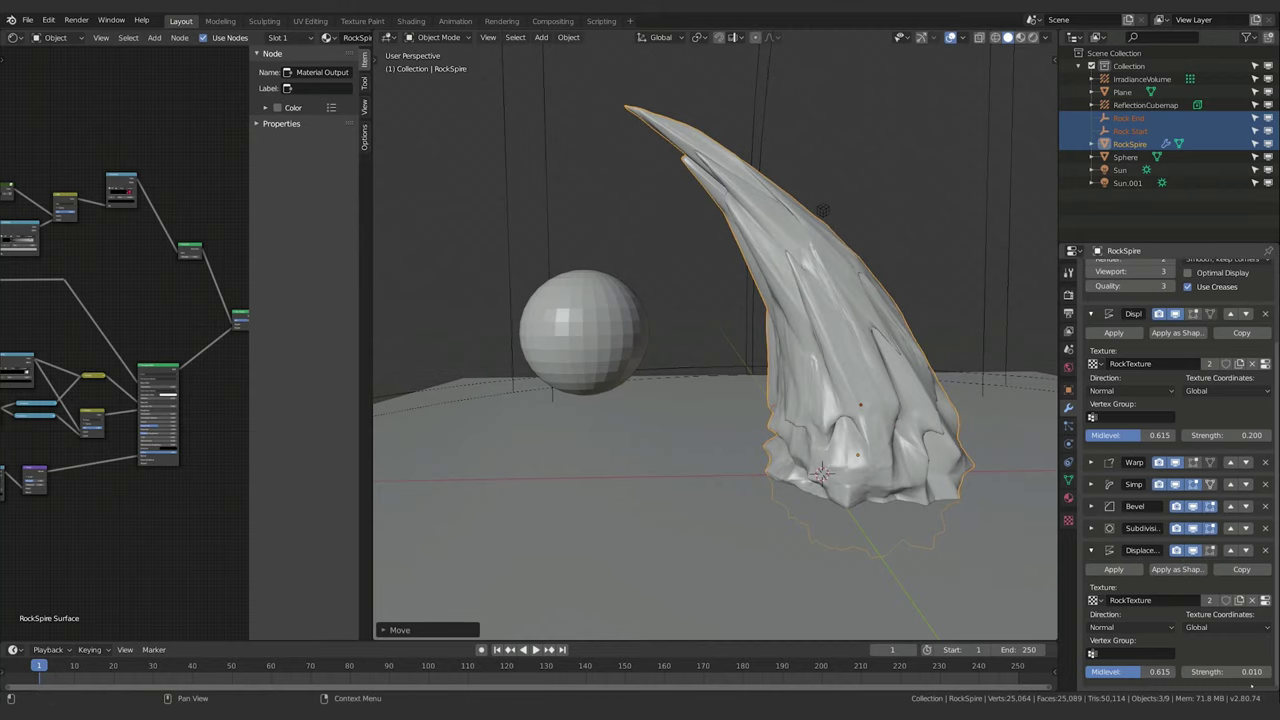
double_click(1247, 674)
text(.02)
key(Return)
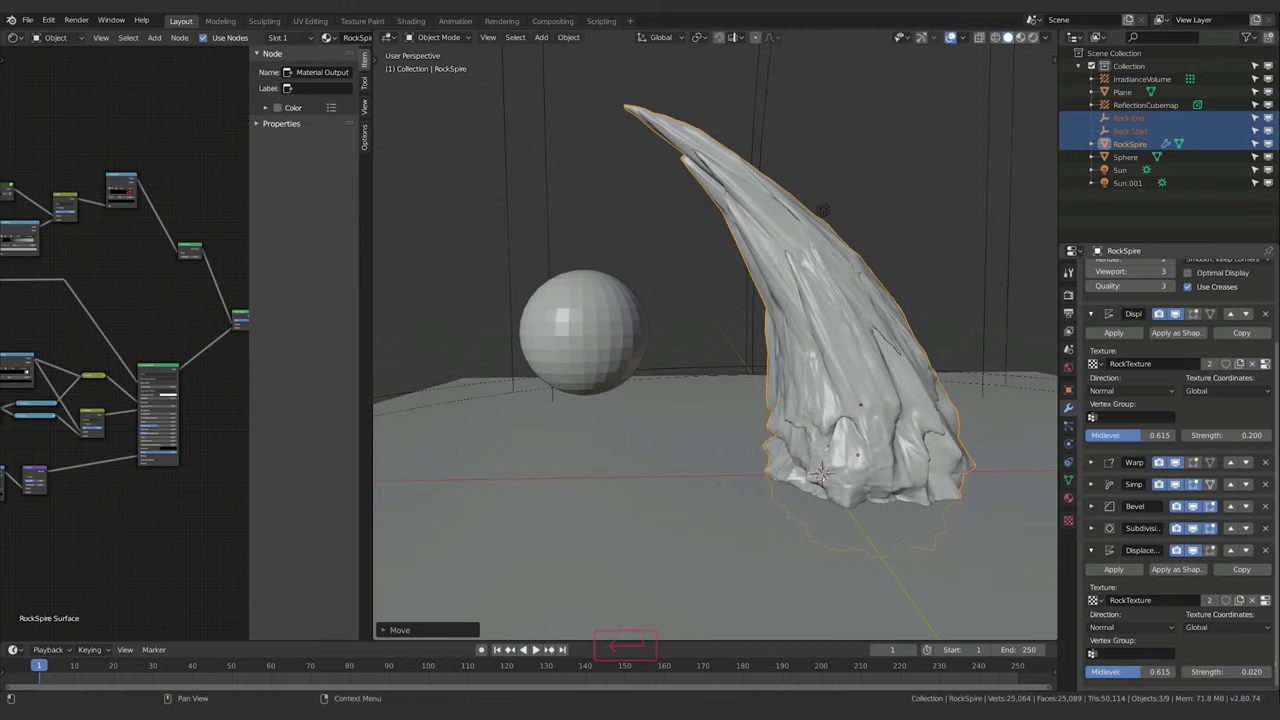
Reduce the Simple Deform modifier's Bend angle on the rock spire to about 40.8°.
middle_drag(897, 498, 891, 457)
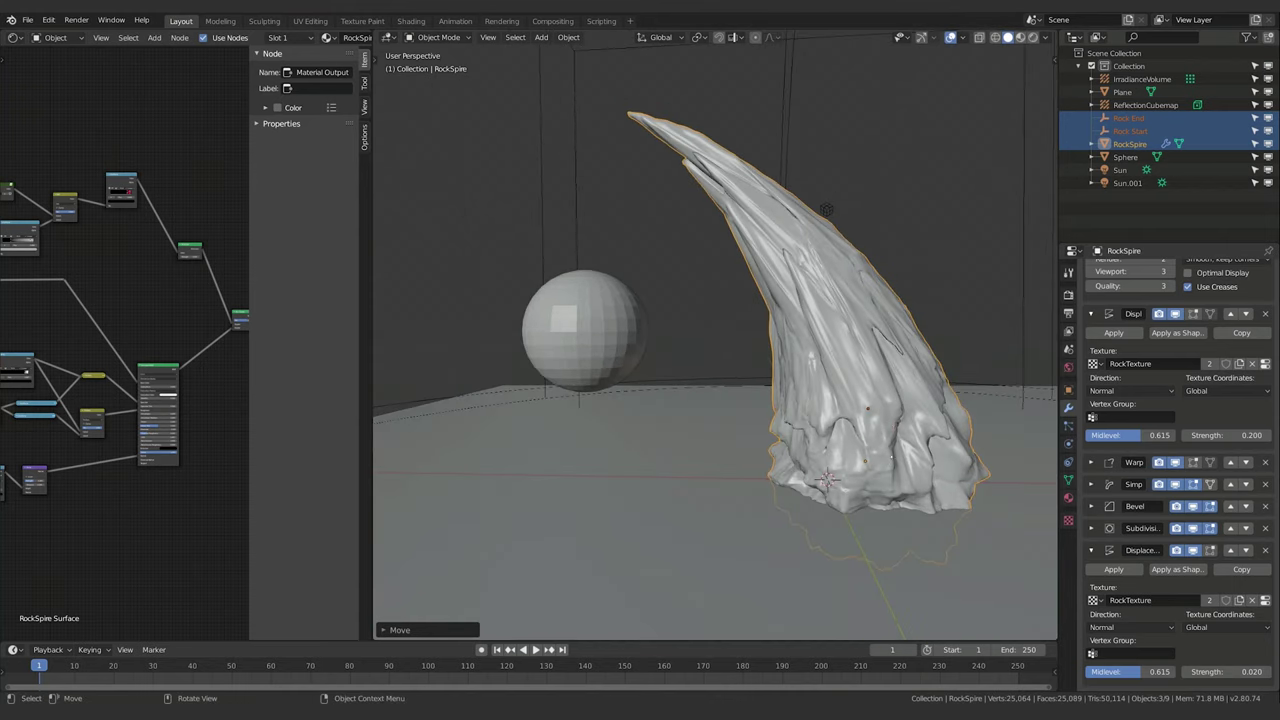
click(1091, 484)
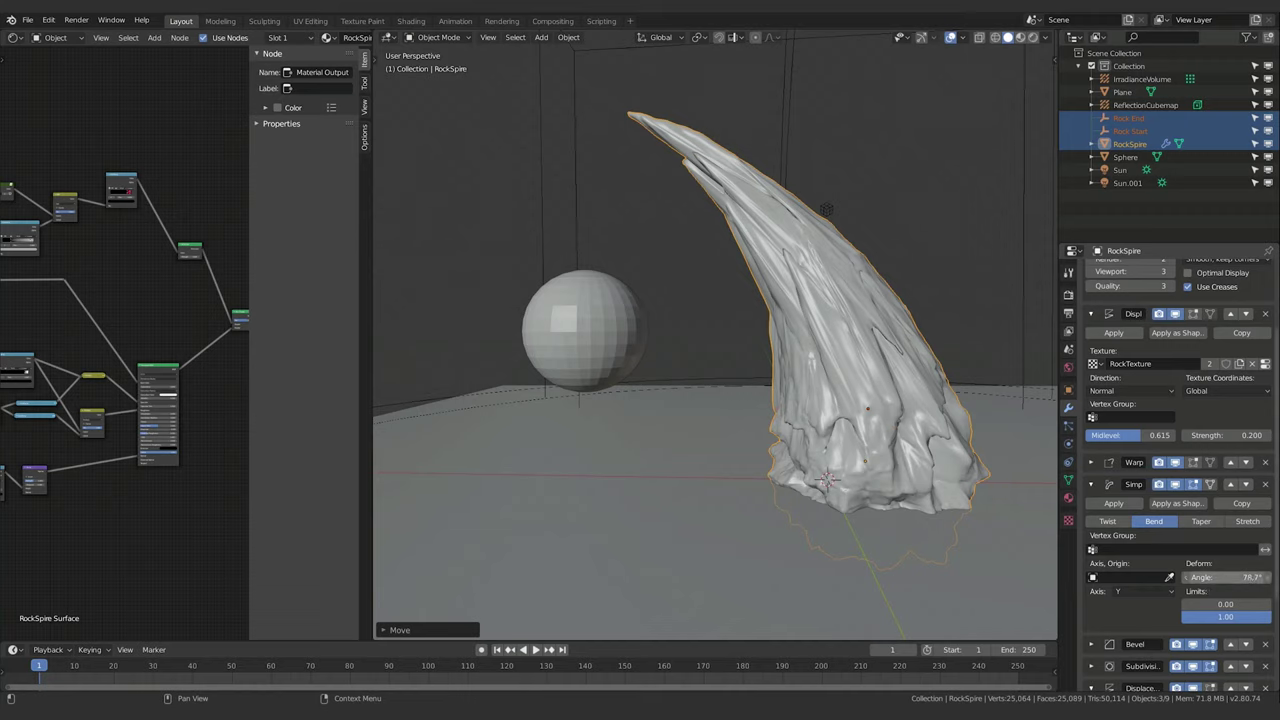
drag(1225, 577, 1190, 577)
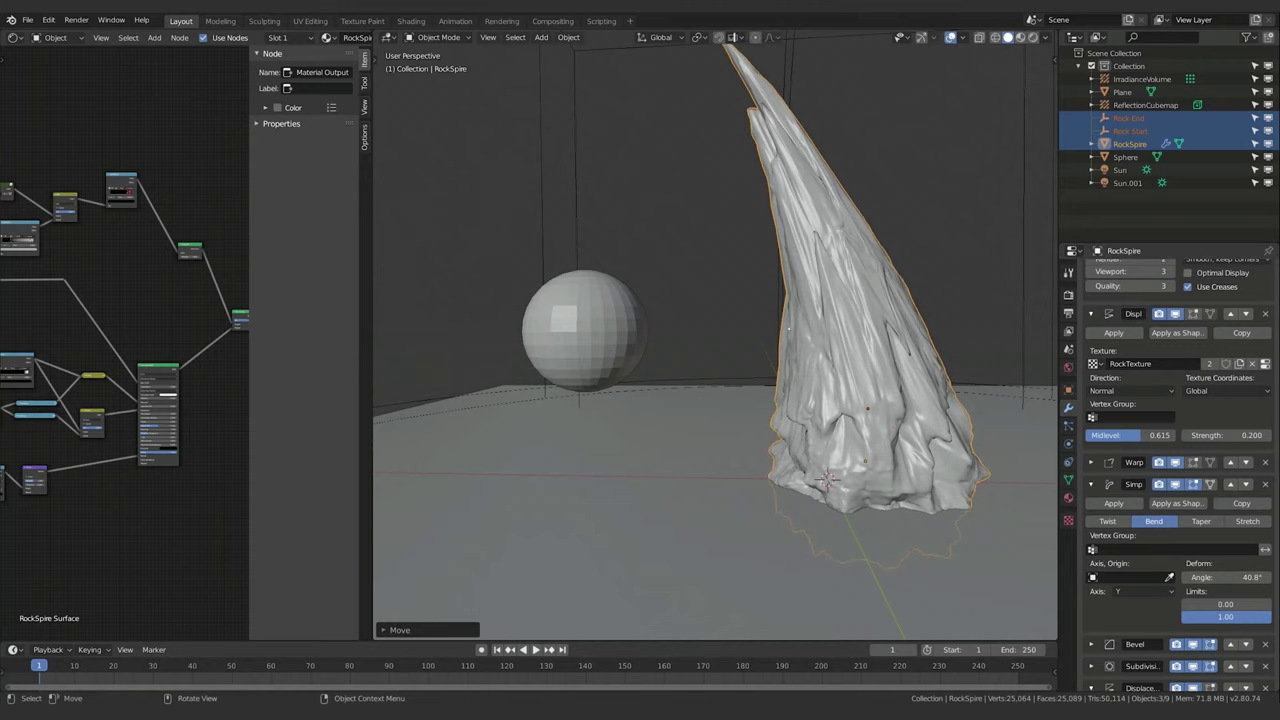
middle_drag(789, 329, 902, 370)
scroll(815, 352, up, 2)
scroll(840, 358, down, 3)
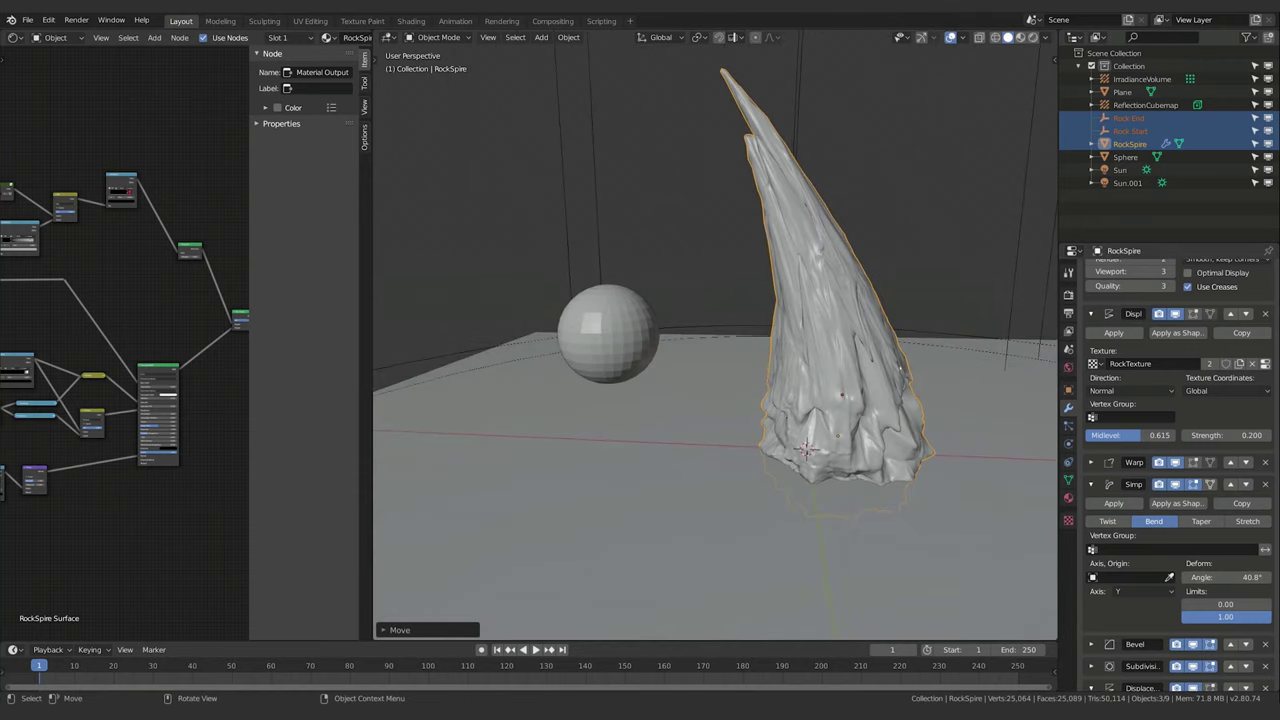
Raise the Rock Start empty along global Z to about 1.3 m and scale it to about 1.47.
middle_drag(725, 385, 735, 376)
click(1104, 130)
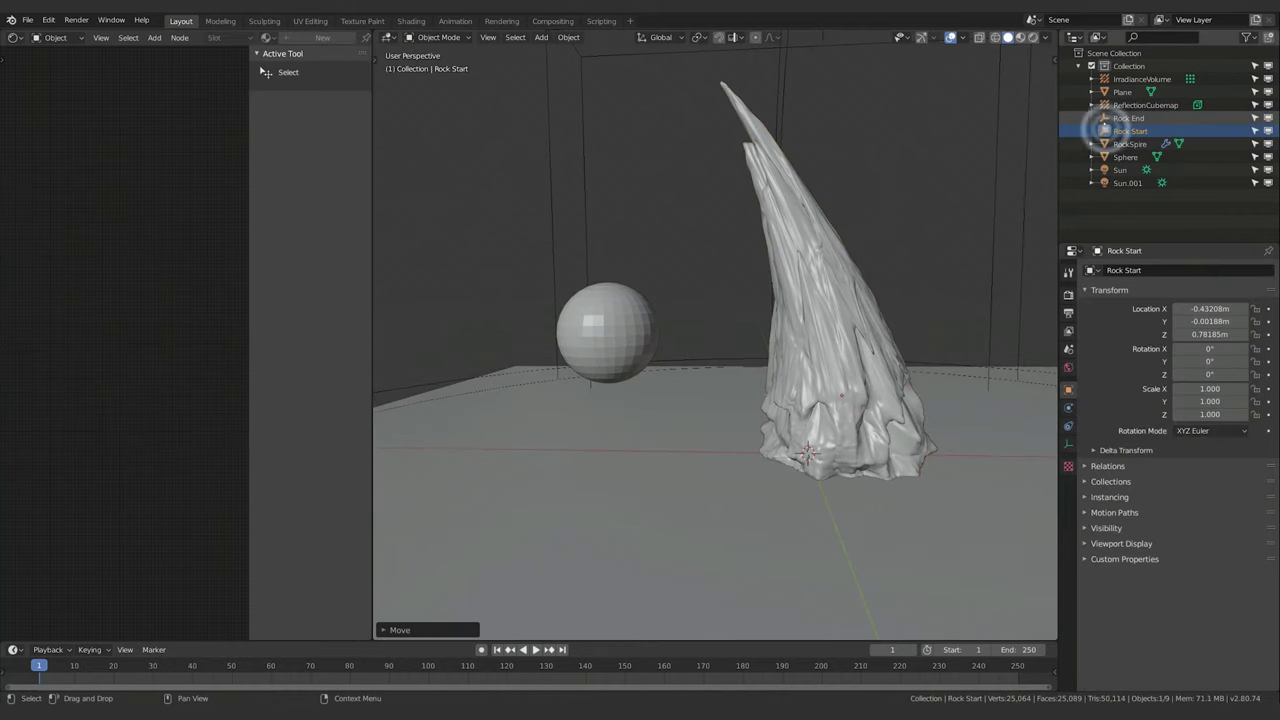
middle_drag(925, 342, 916, 335)
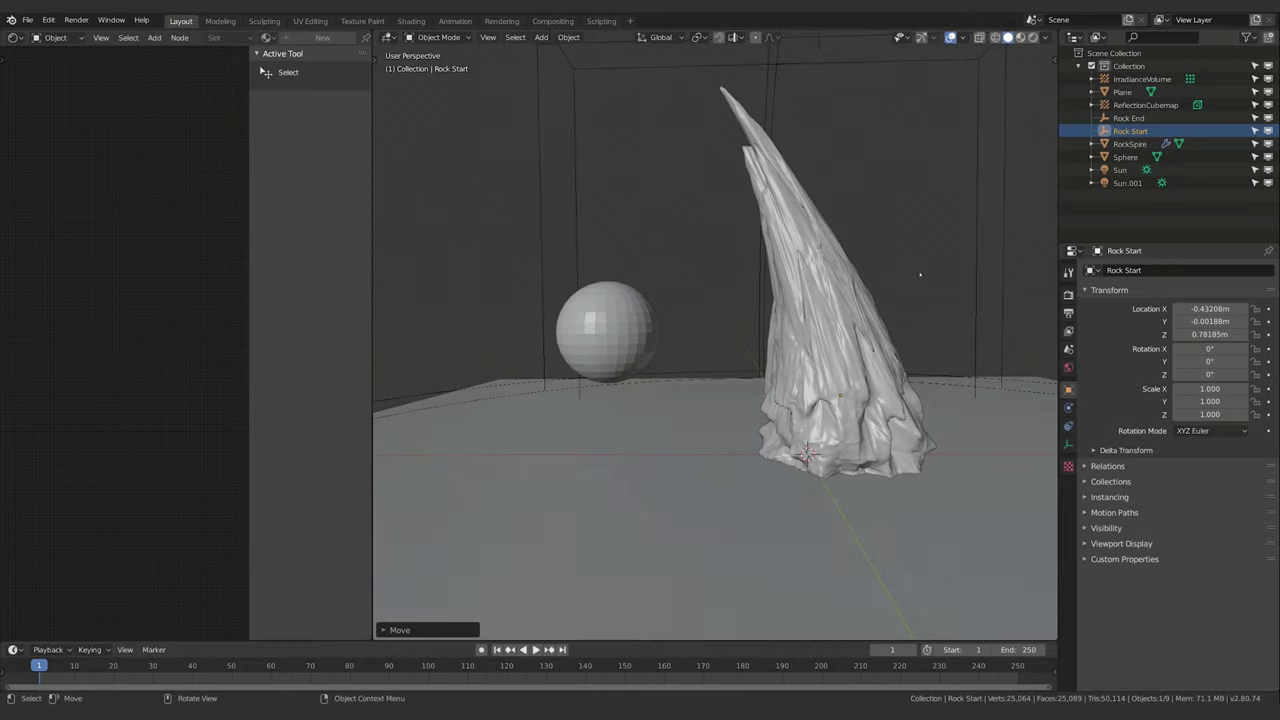
key(g)
key(z)
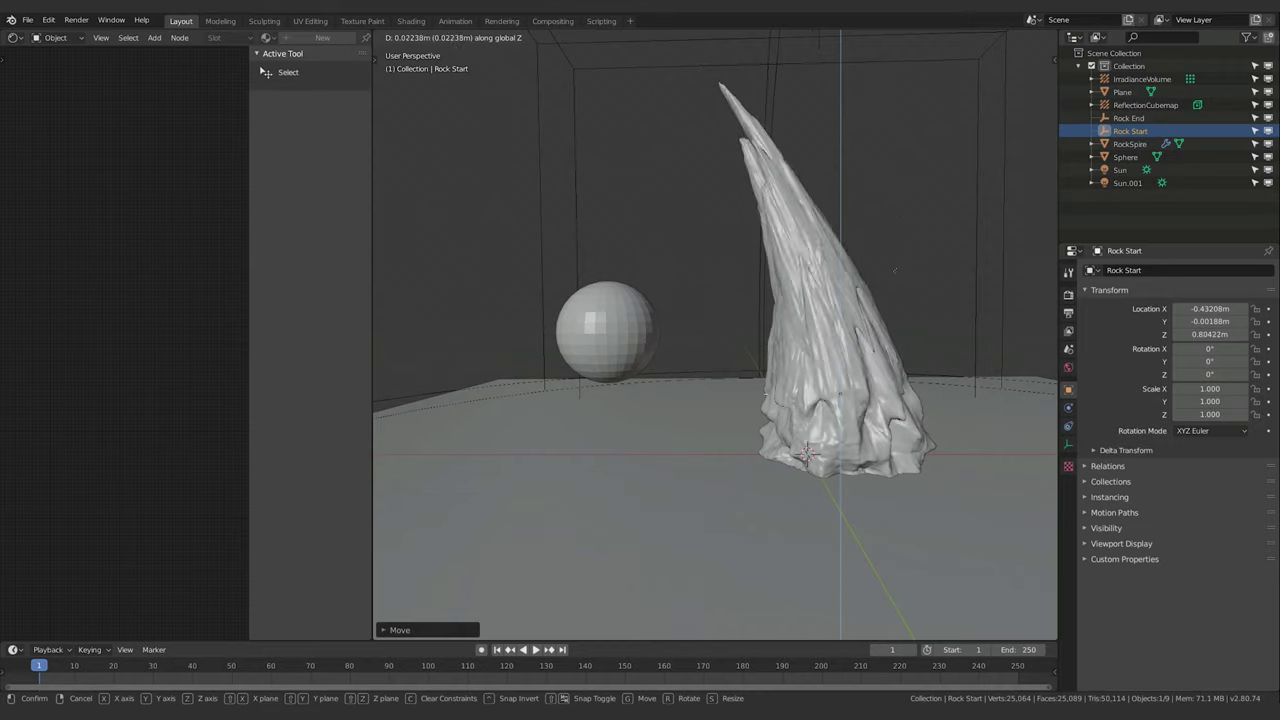
click(890, 233)
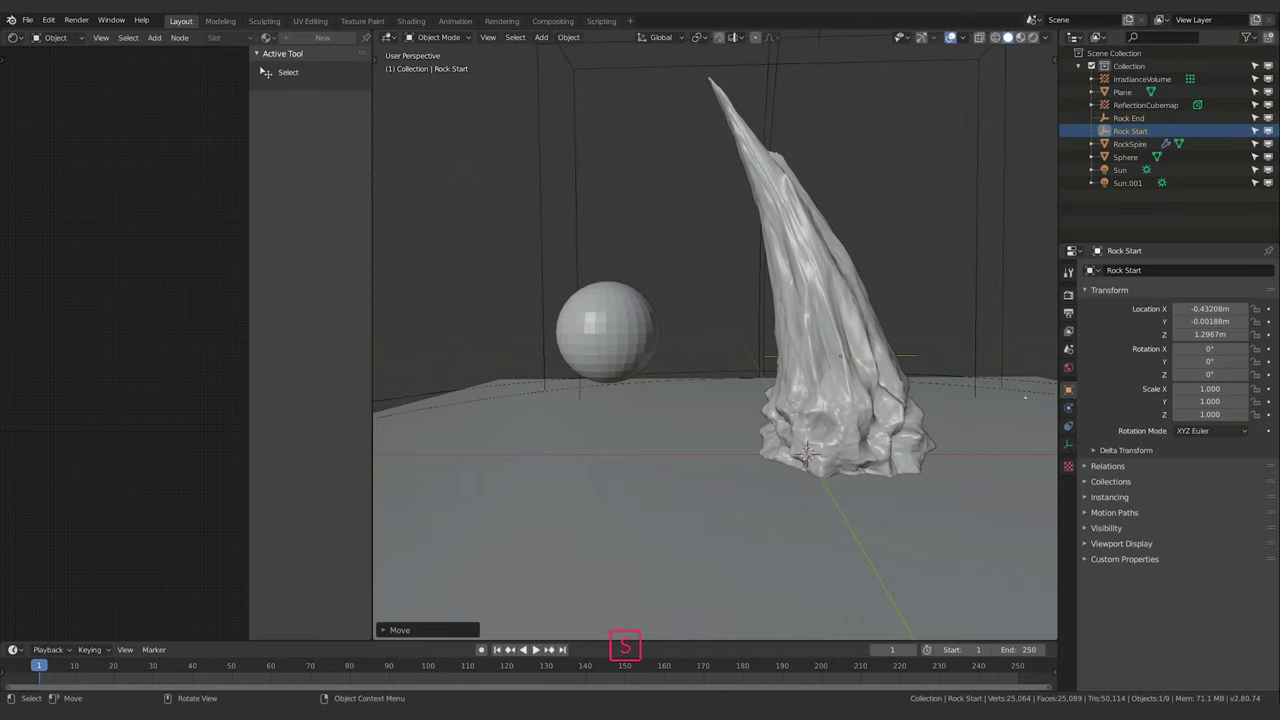
key(s)
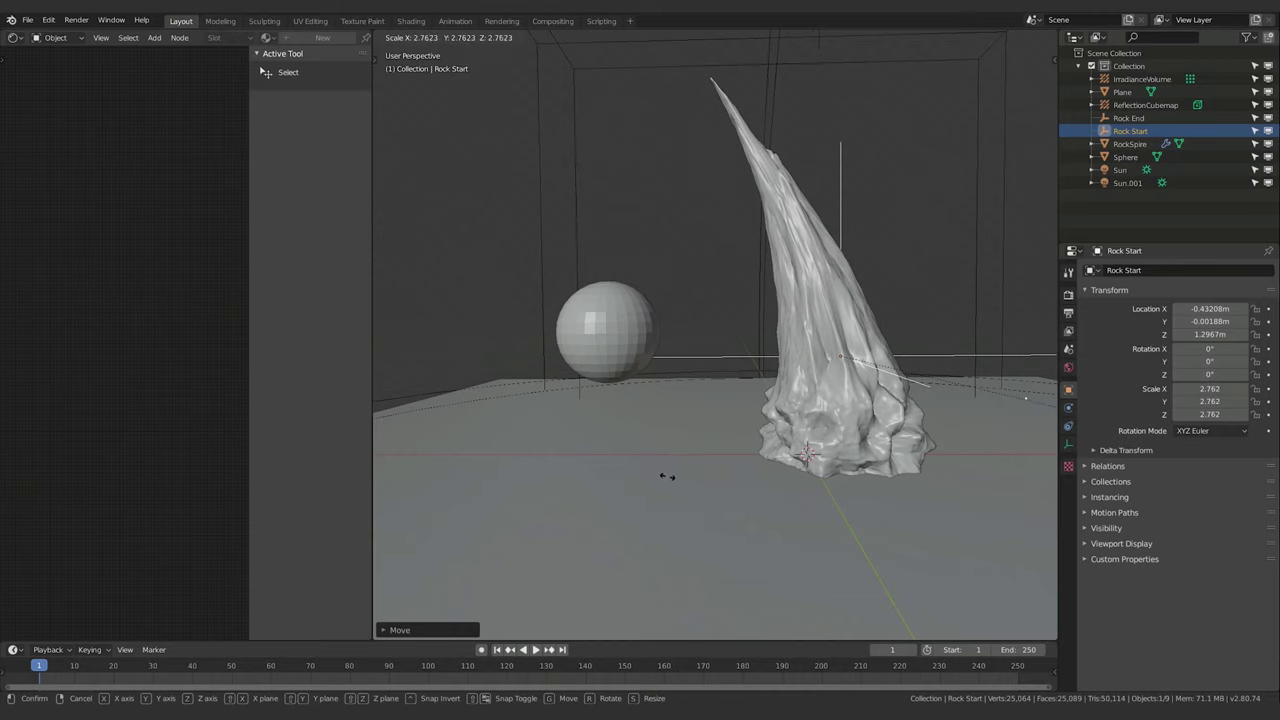
click(426, 423)
Scale the Rock End empty up to about 1.28.
click(1111, 118)
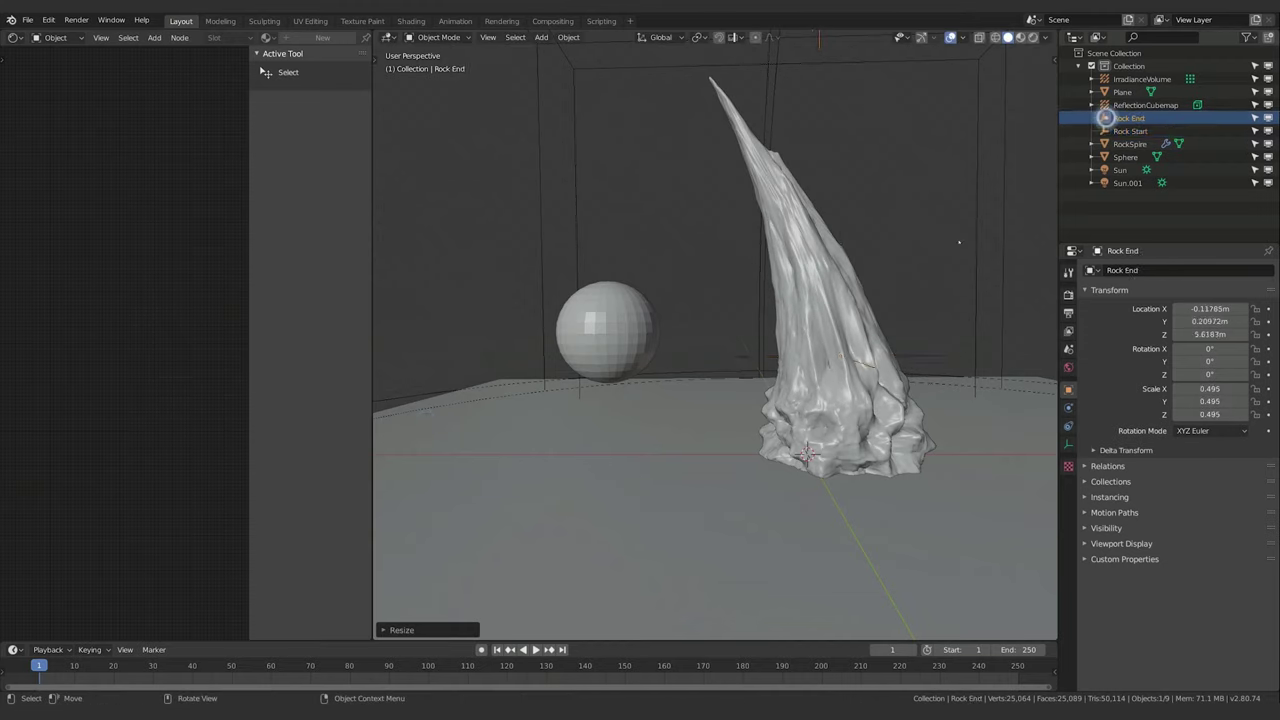
key(g)
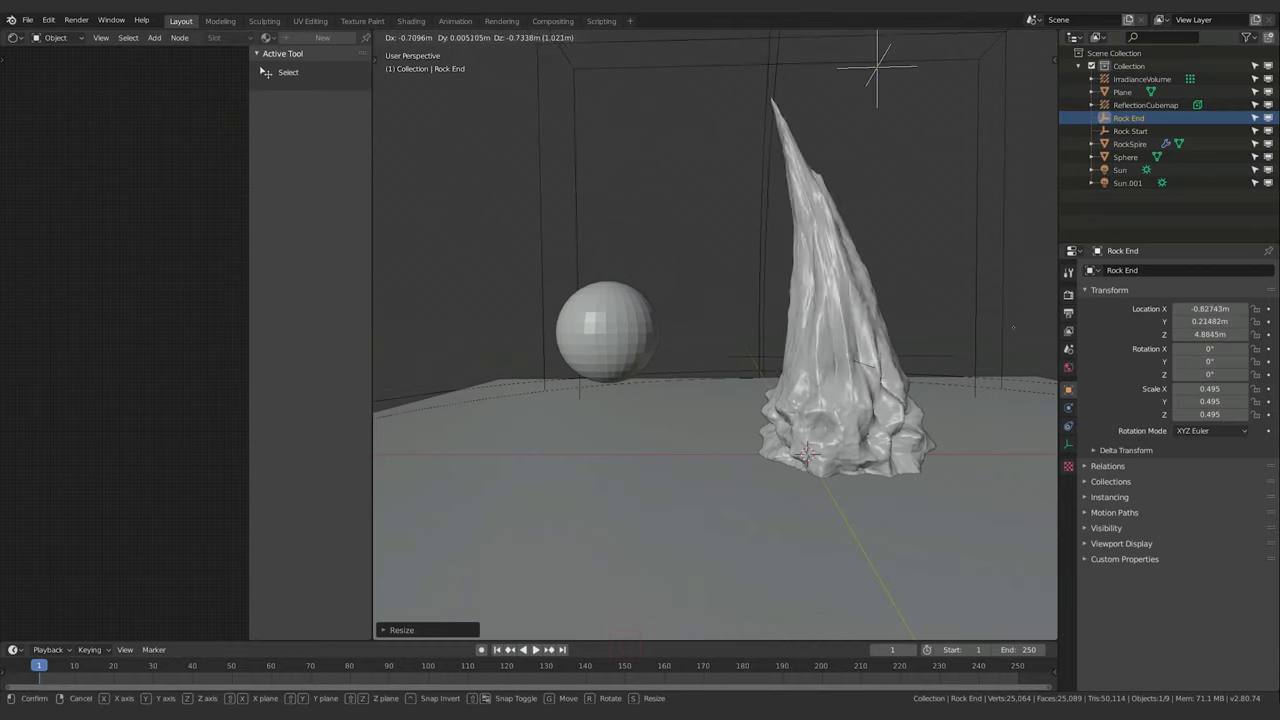
key(Escape)
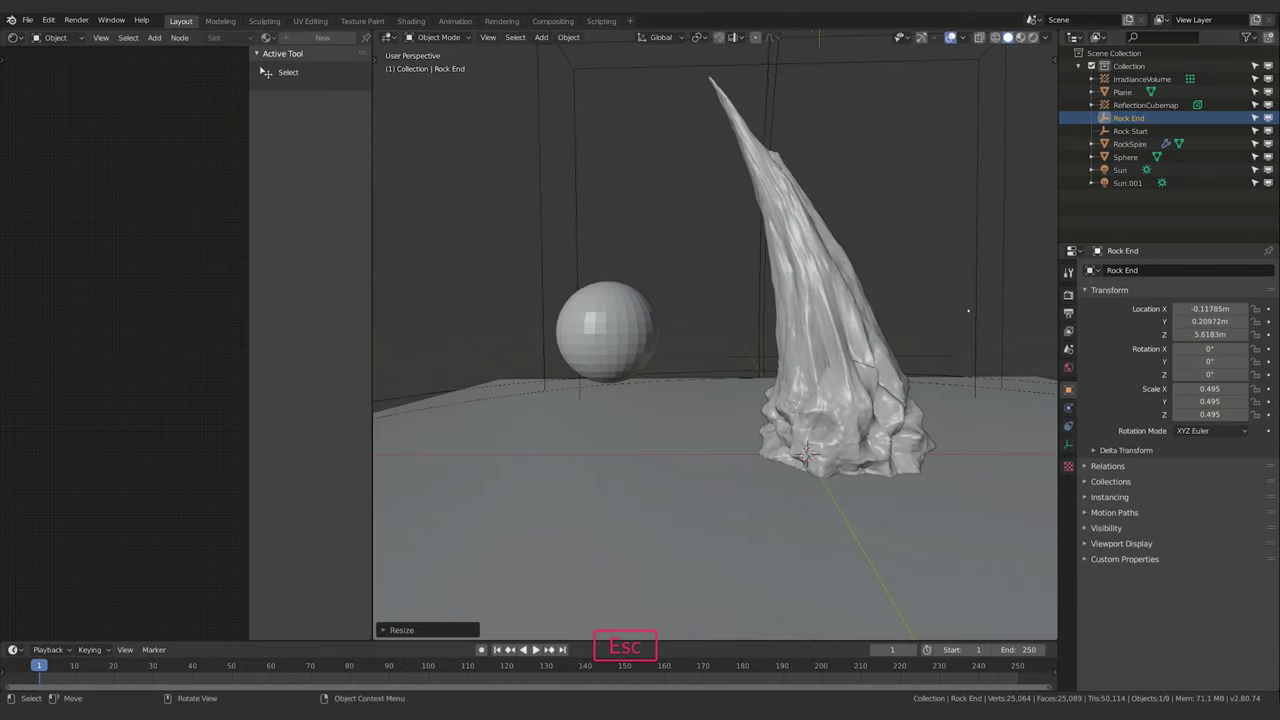
key(s)
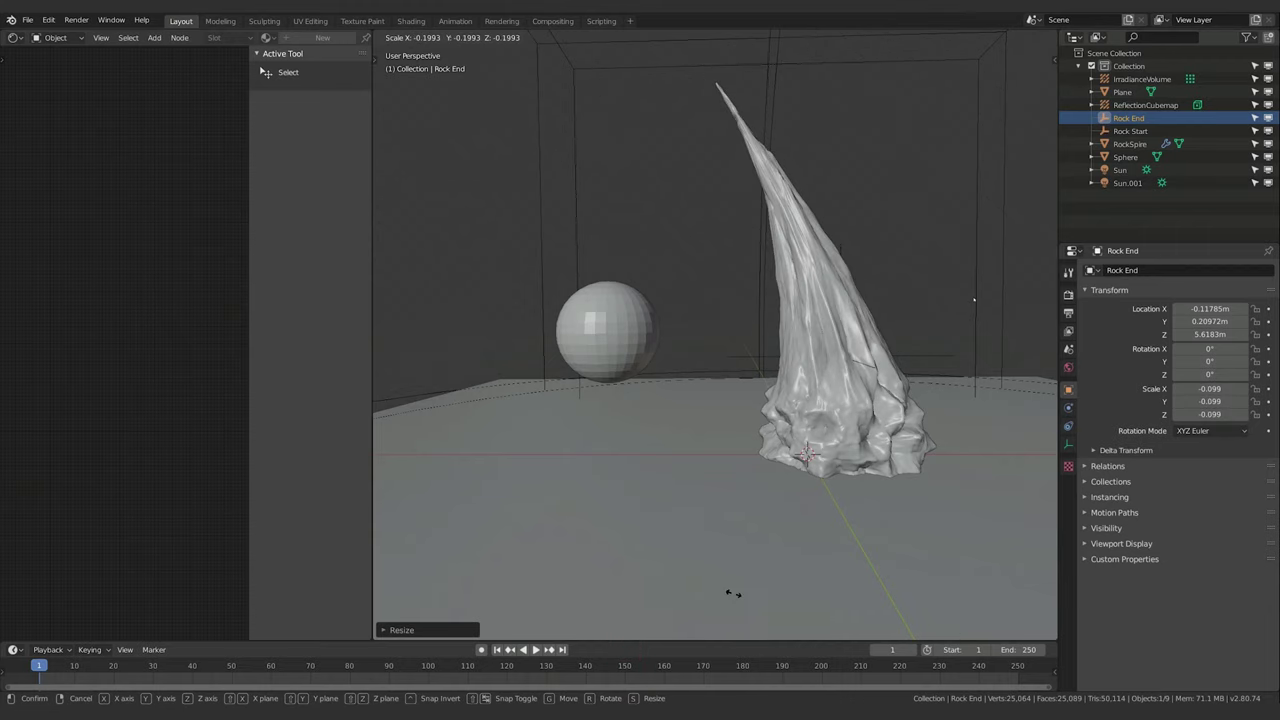
click(963, 191)
Lower the Rock End empty along global Z and nudge it freely, to a Z location of about 5.2 m.
key(g)
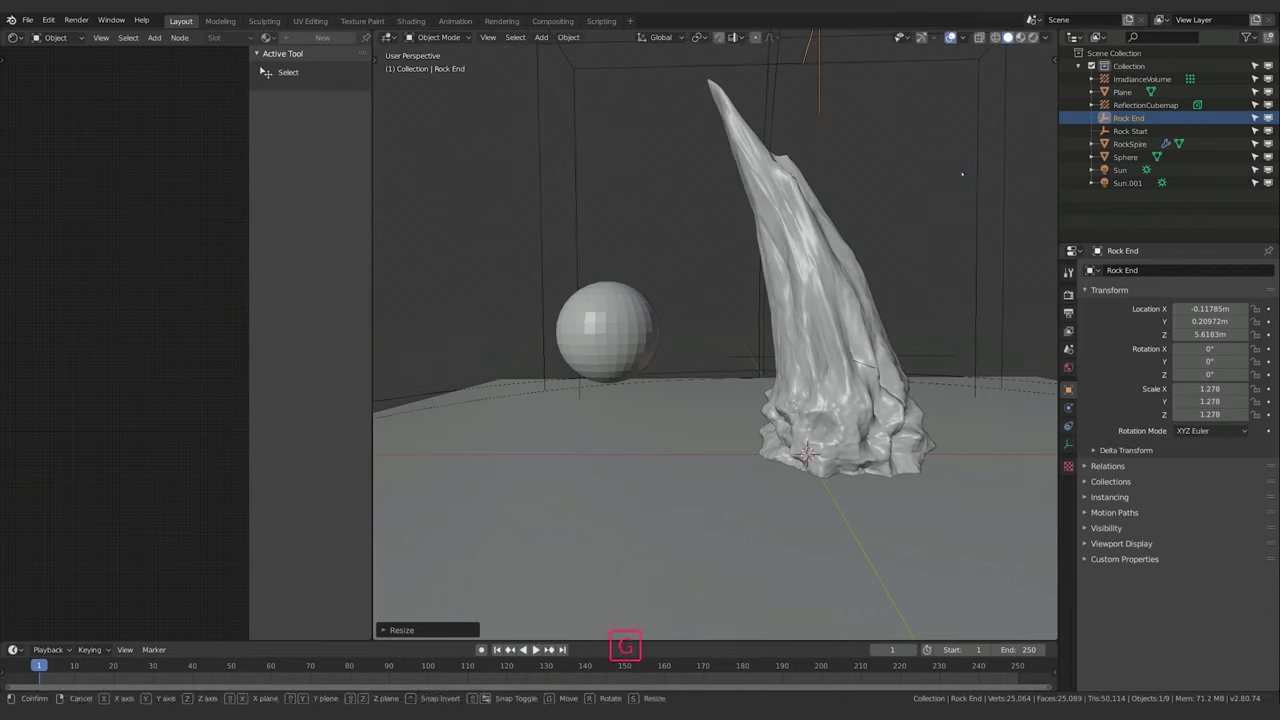
key(z)
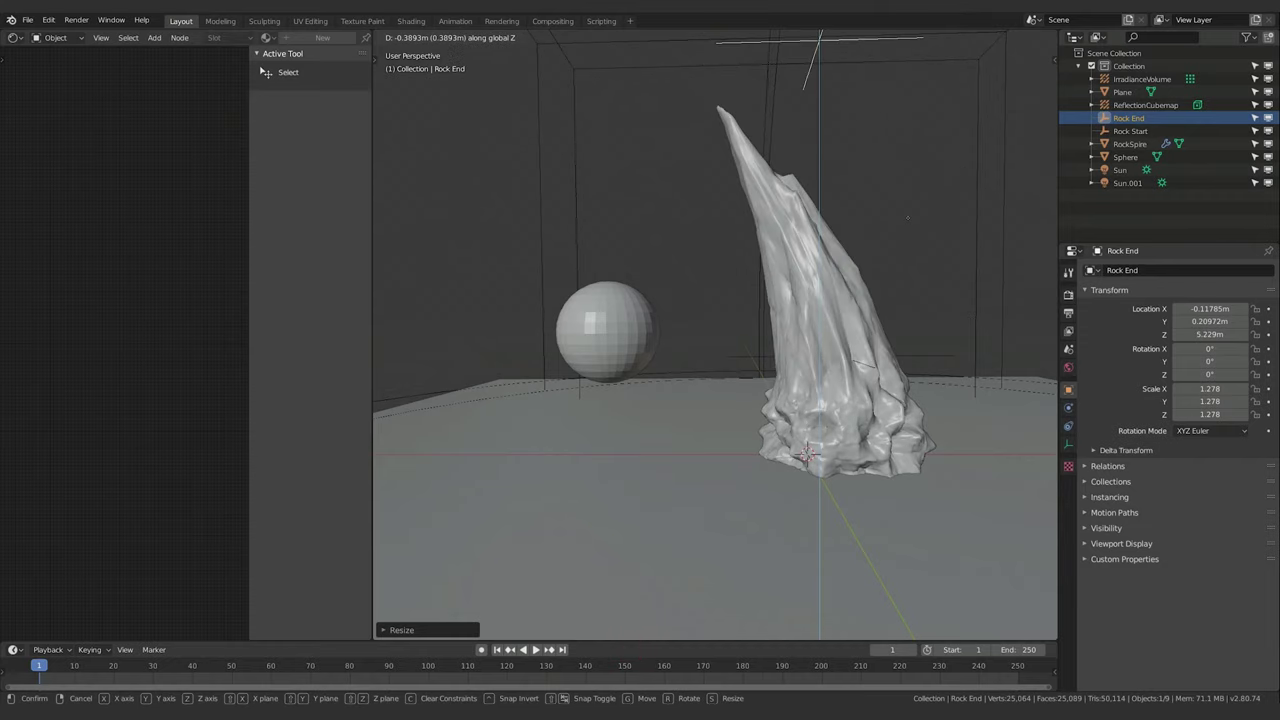
click(903, 211)
key(g)
click(906, 177)
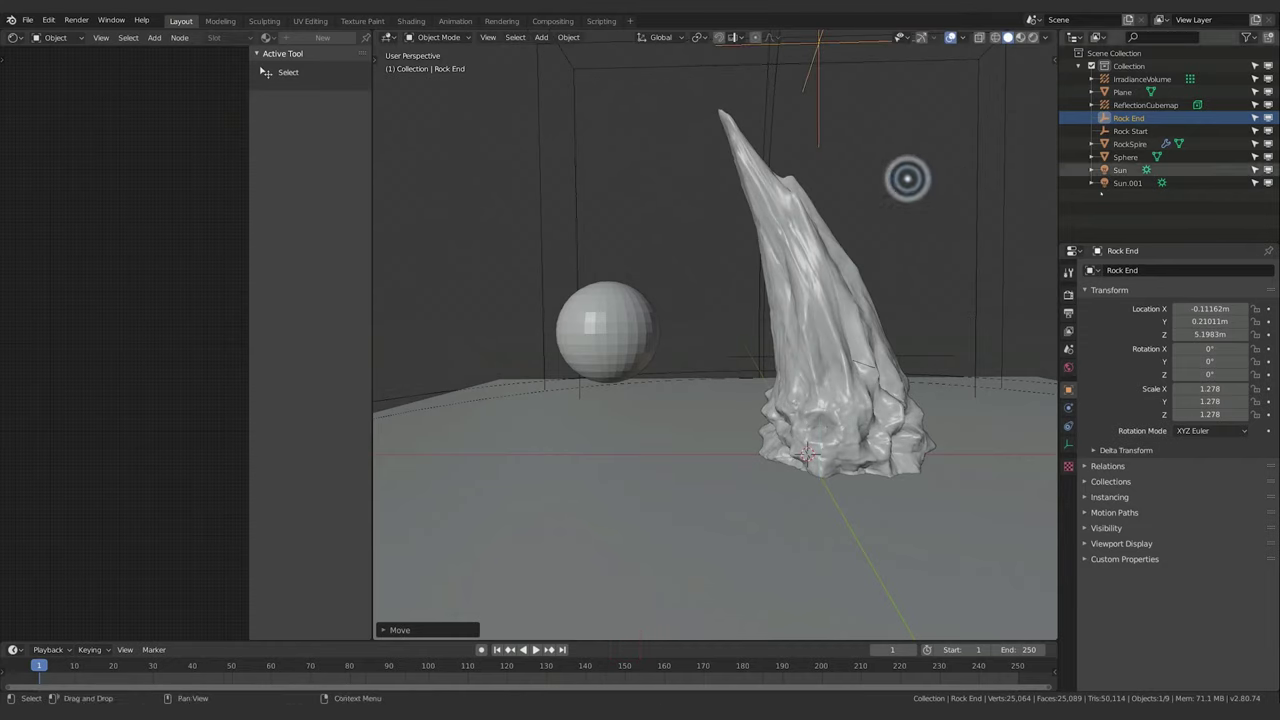
Try moving the rock spire together with the Rock End and Rock Start empties, and cancel the move.
click(1104, 131)
click(1104, 118)
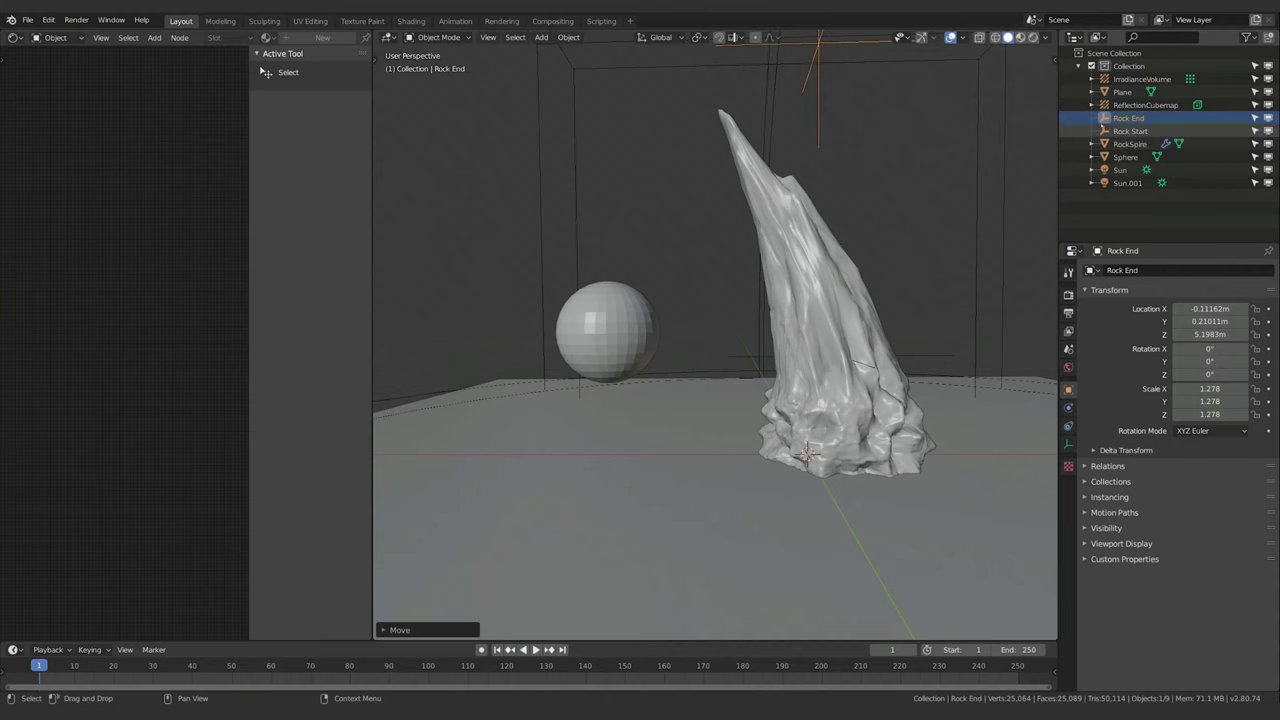
shift+click(1128, 144)
key(g)
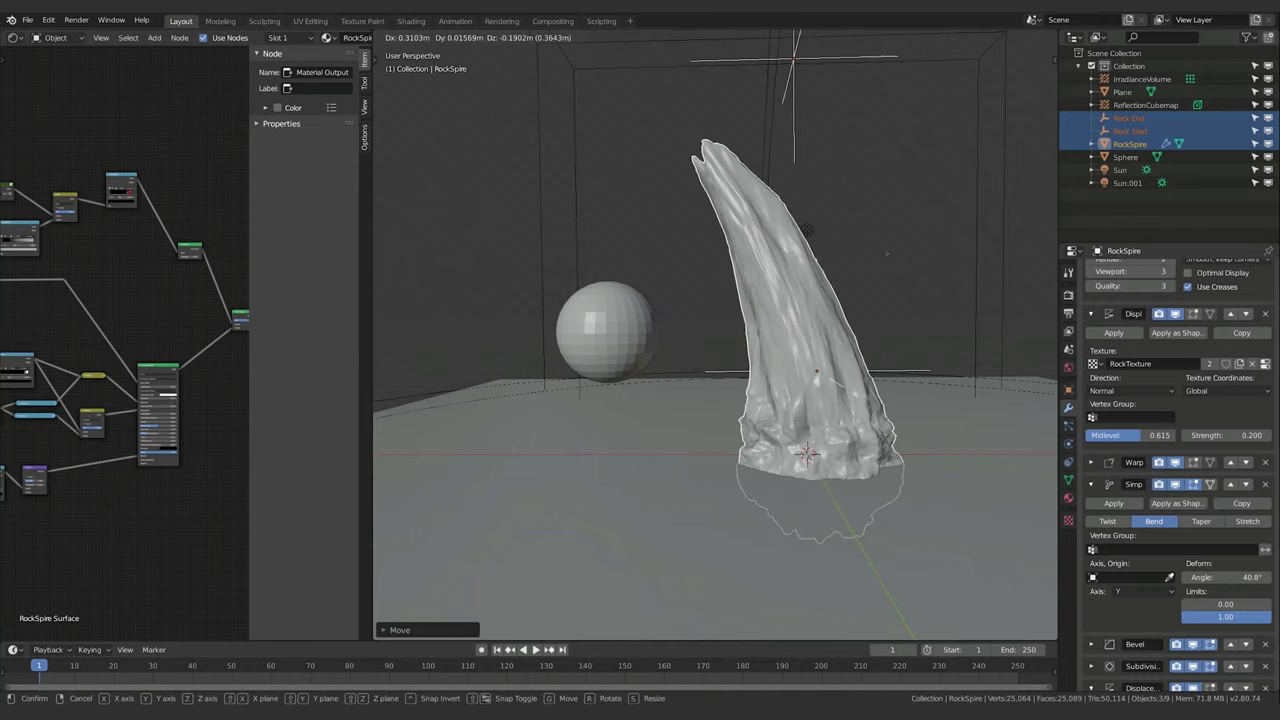
key(Escape)
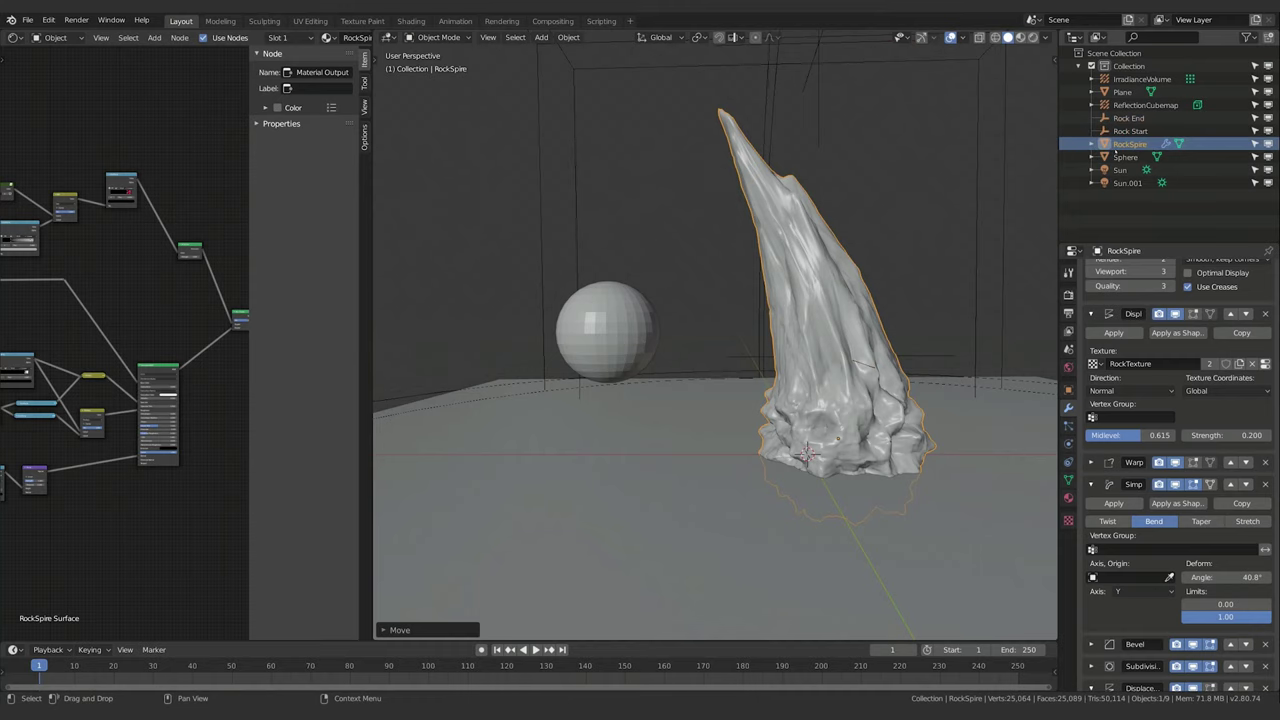
click(1128, 144)
click(1128, 118)
ctrl+click(1130, 131)
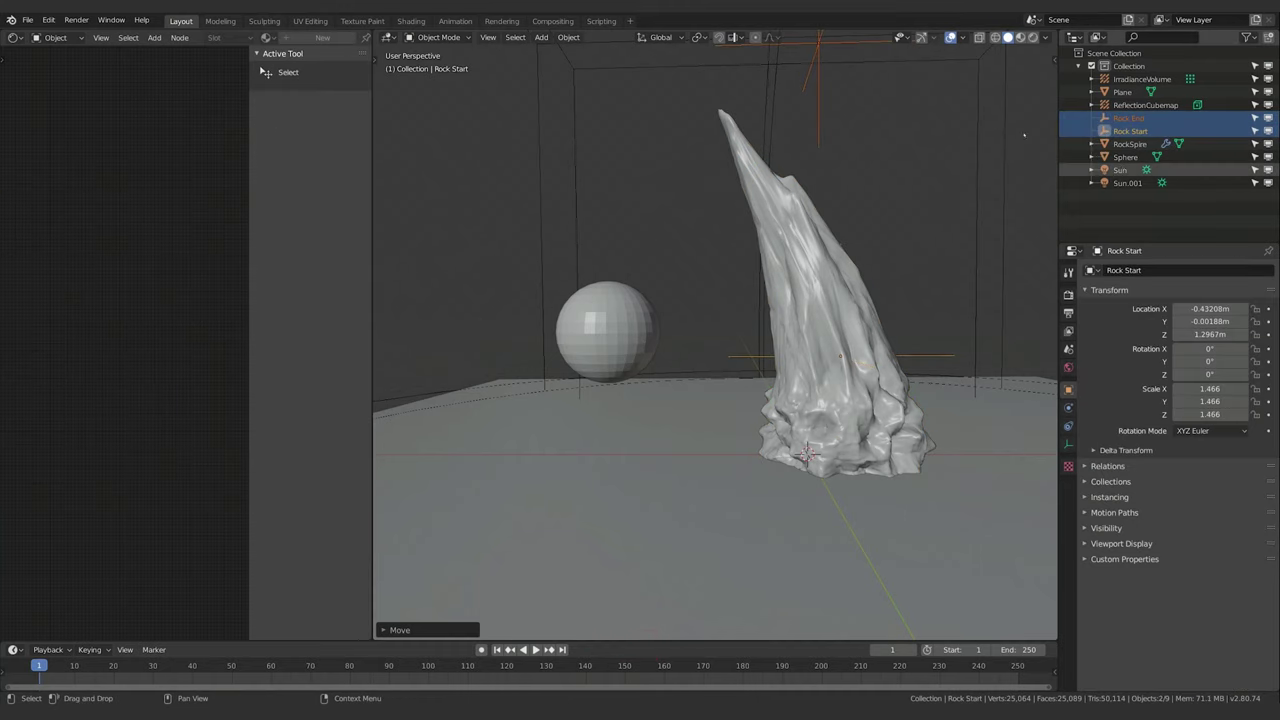
click(1125, 144)
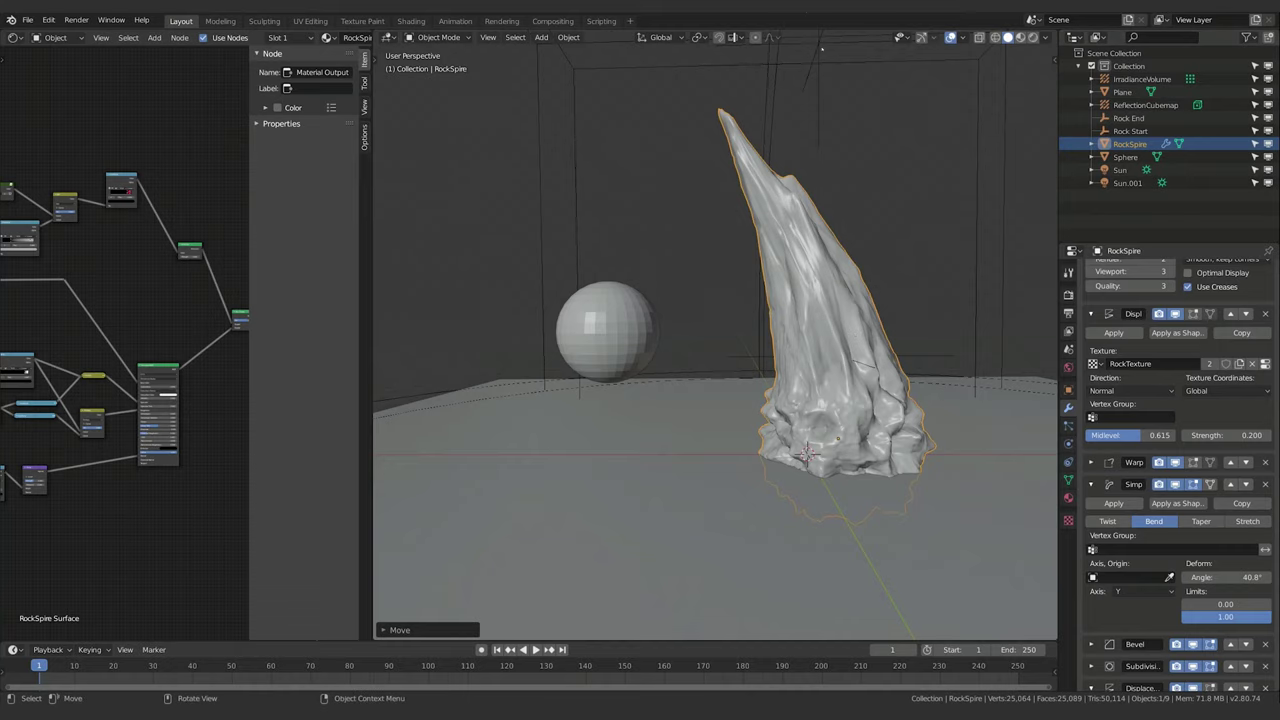
Parent the Rock End and Rock Start empties to RockSpire with the Object option.
click(1105, 118)
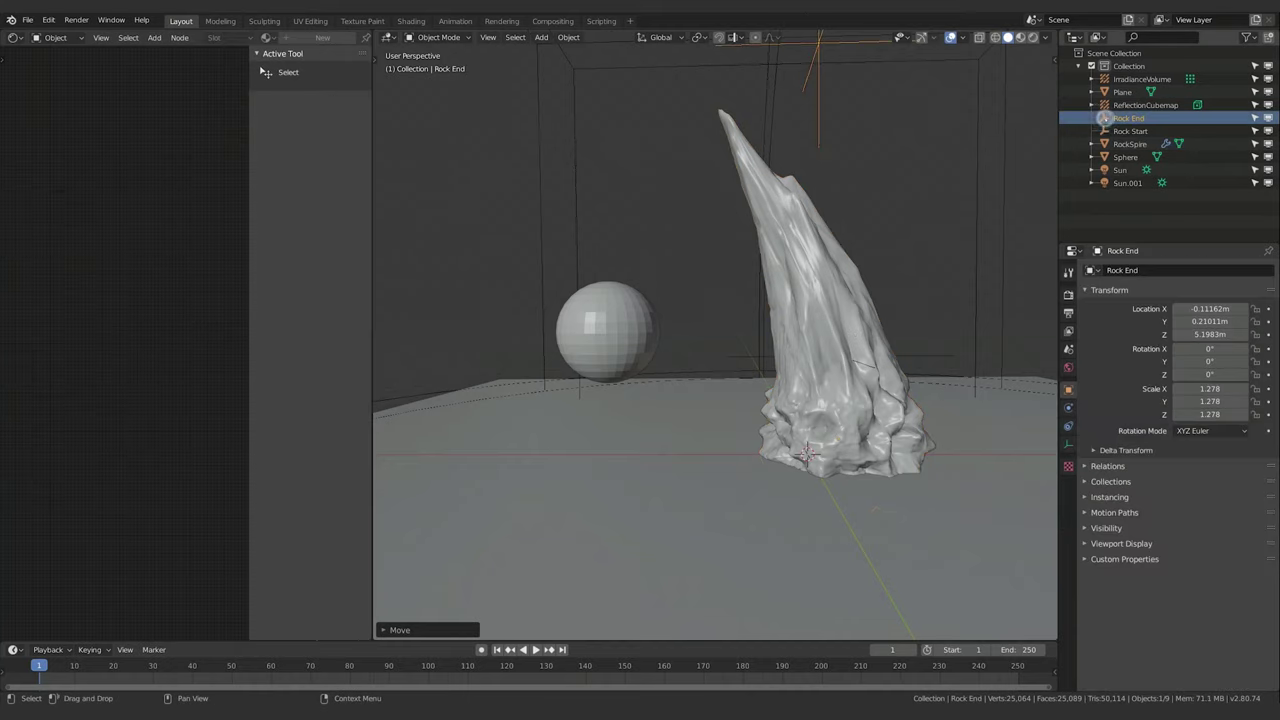
shift+click(1104, 131)
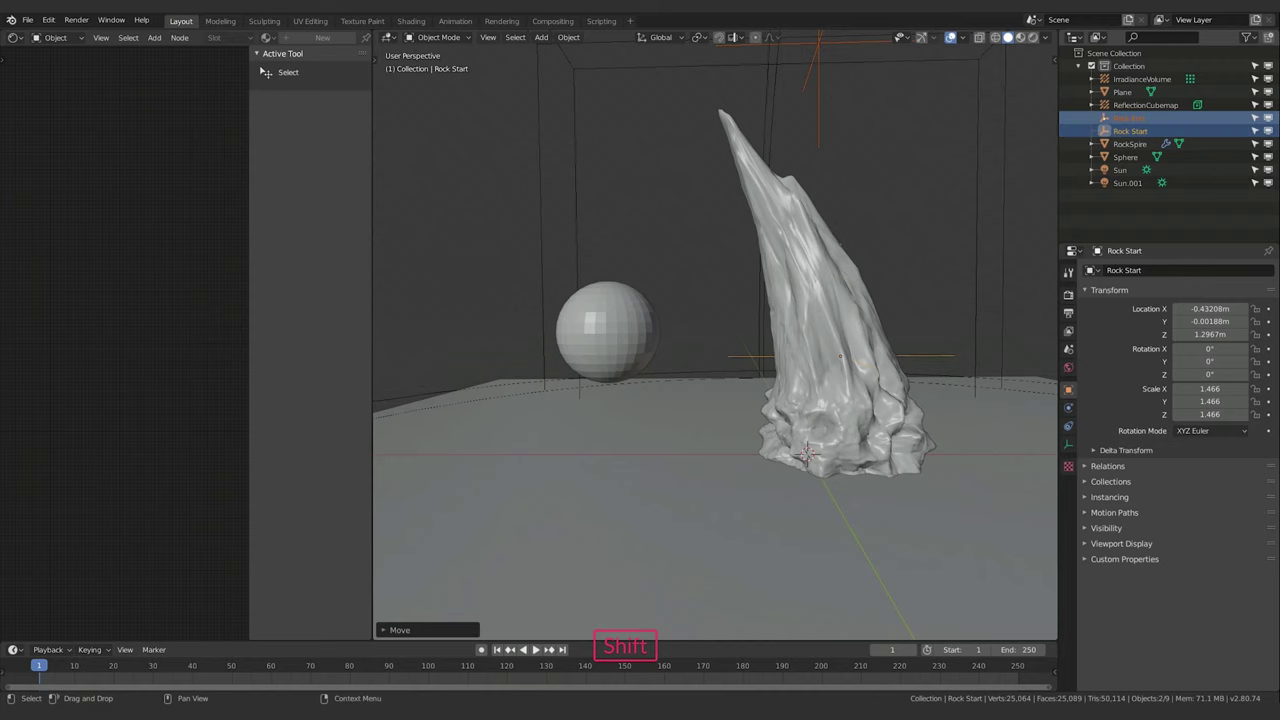
shift+click(1104, 143)
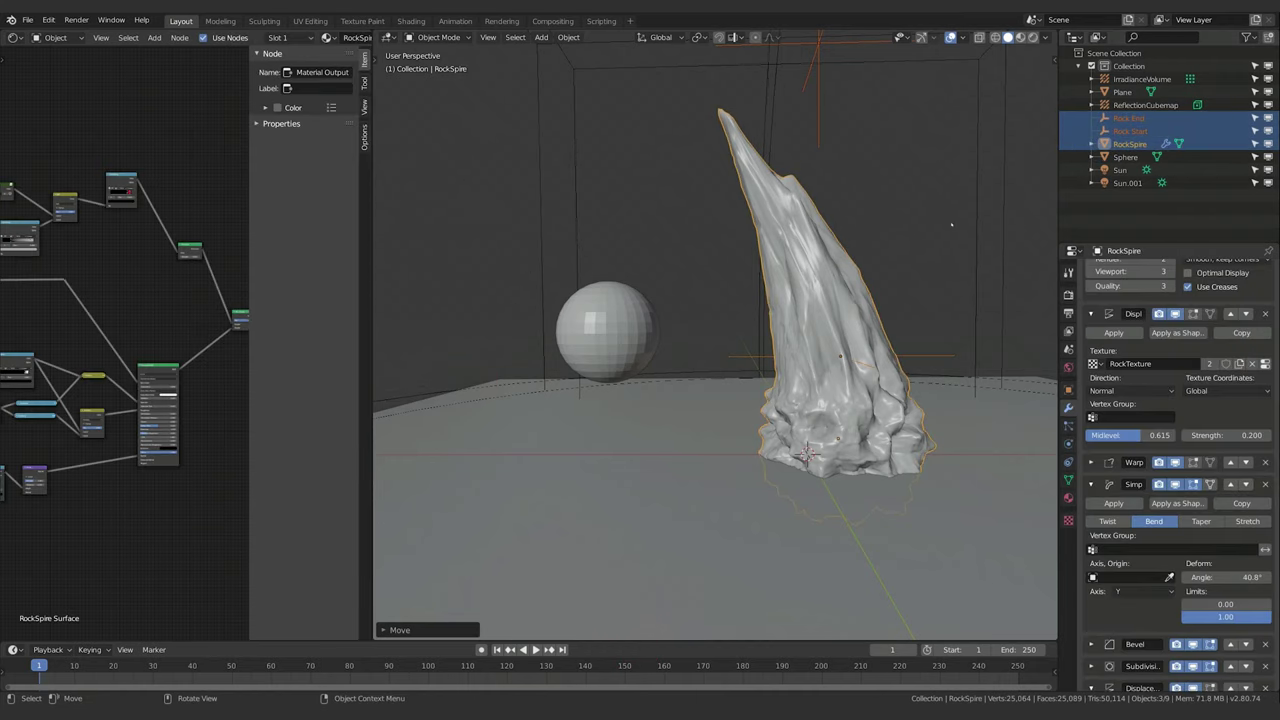
key(ctrl+p)
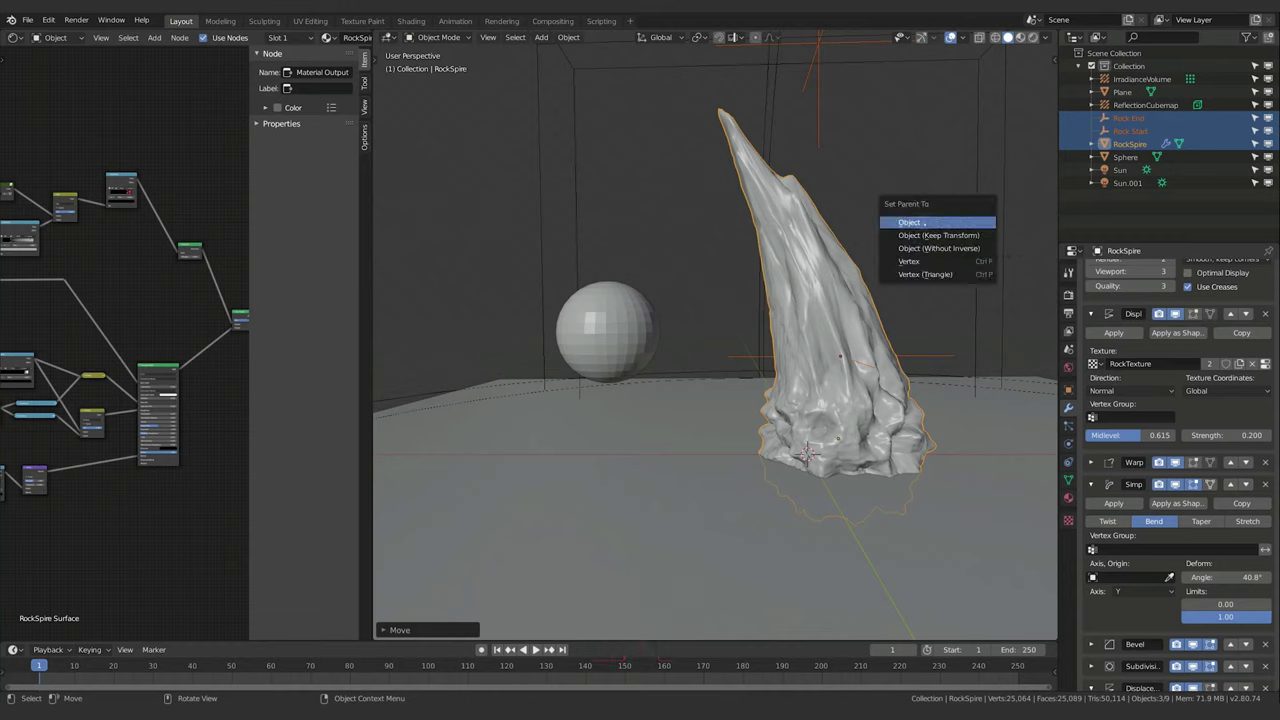
click(943, 224)
click(1120, 168)
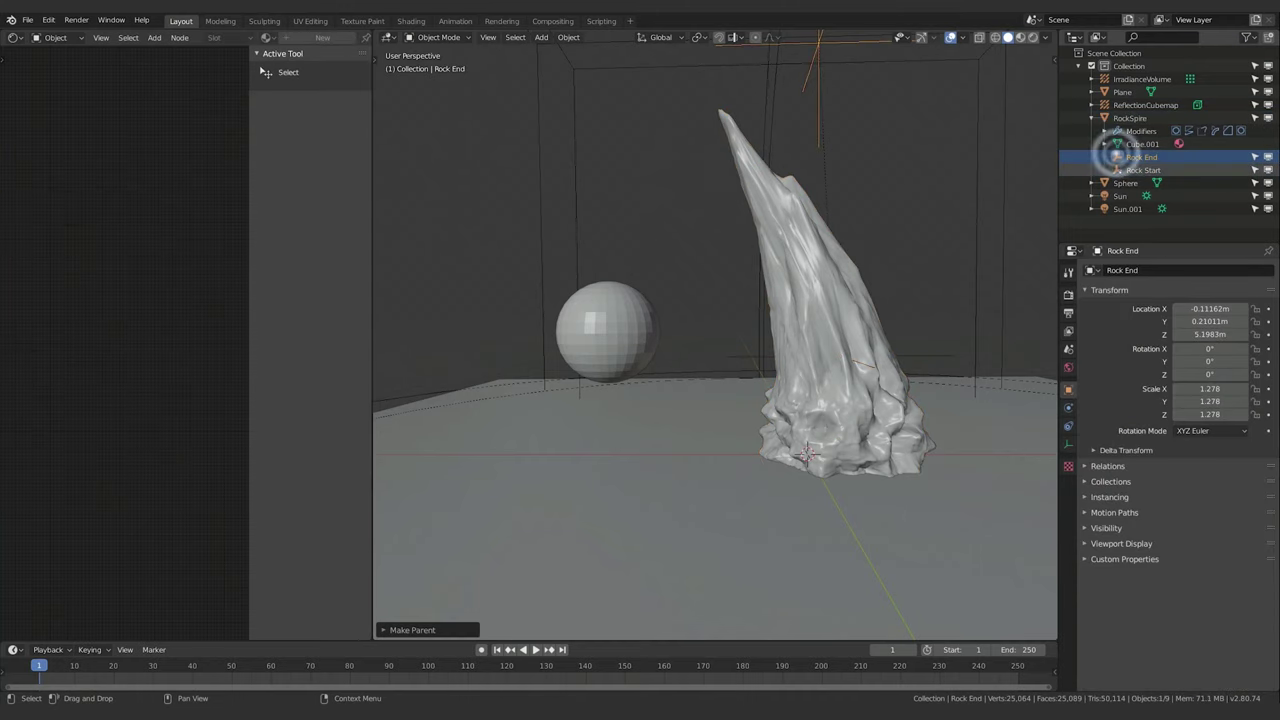
Try to parent the Sphere, both sun lights and RockSpire to the Plane.
click(1125, 183)
shift+click(1120, 196)
shift+click(1122, 209)
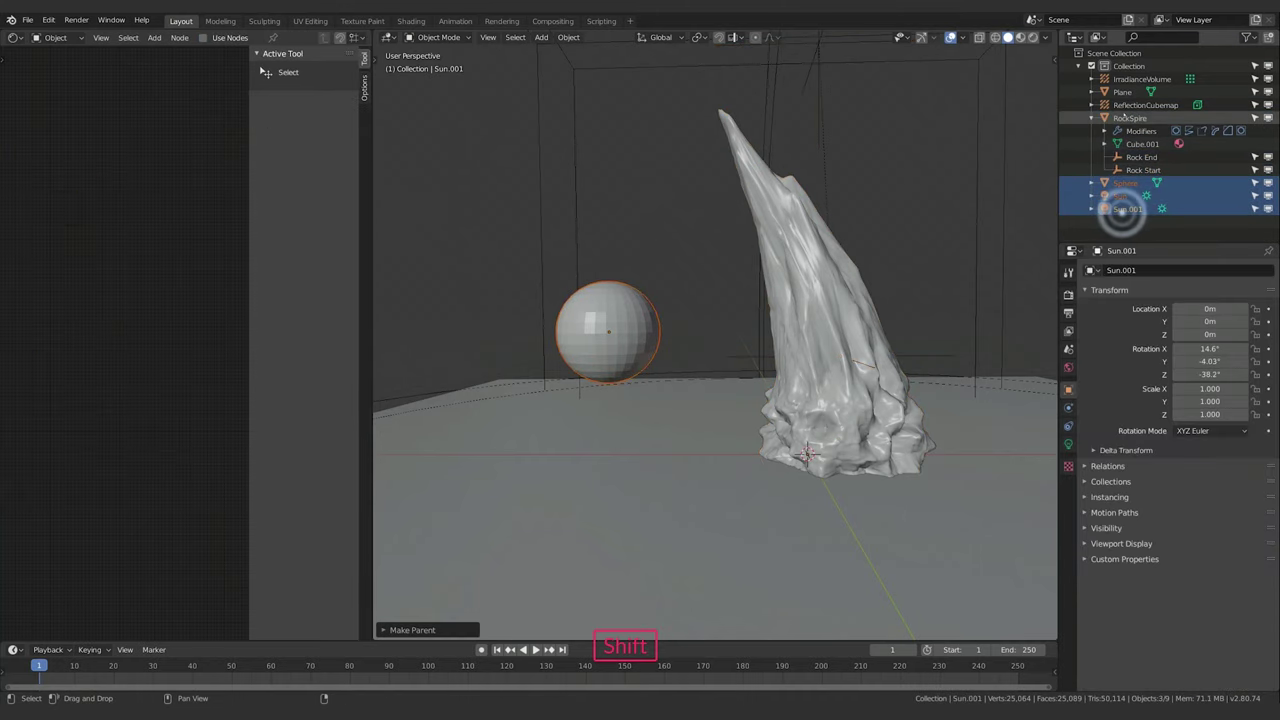
shift+click(1128, 118)
shift+click(1122, 92)
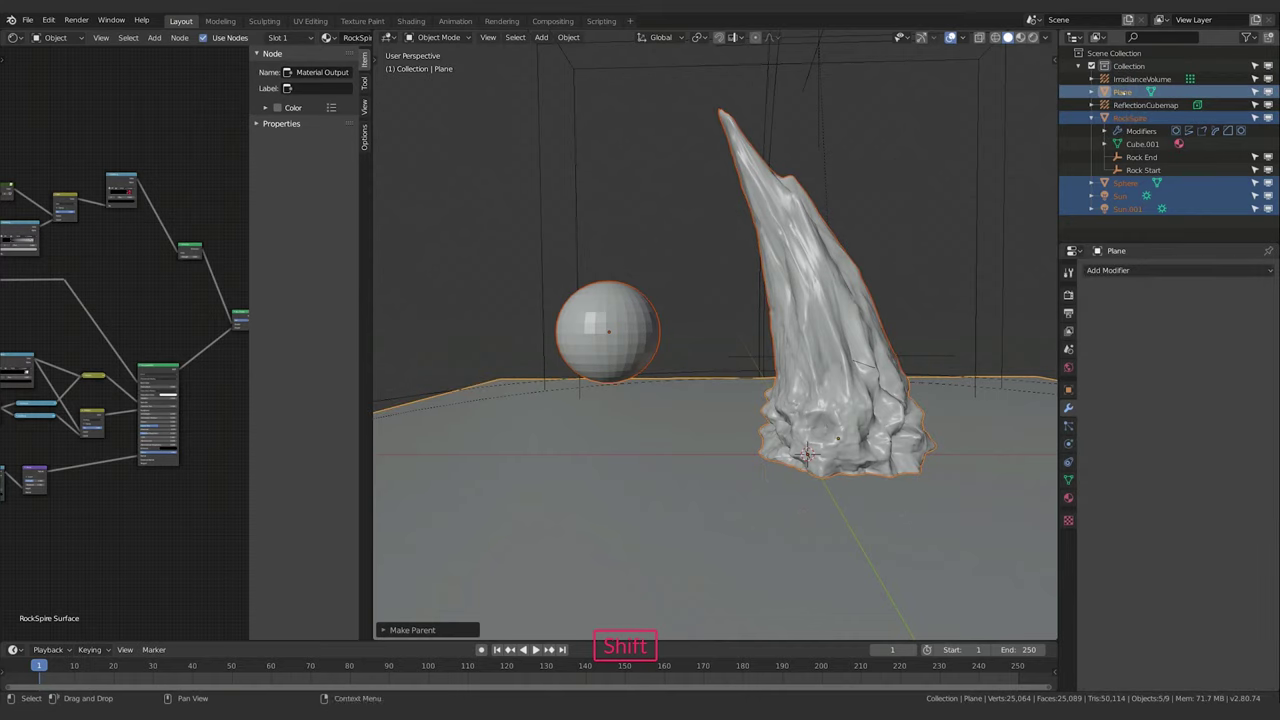
key(ctrl+p)
click(935, 168)
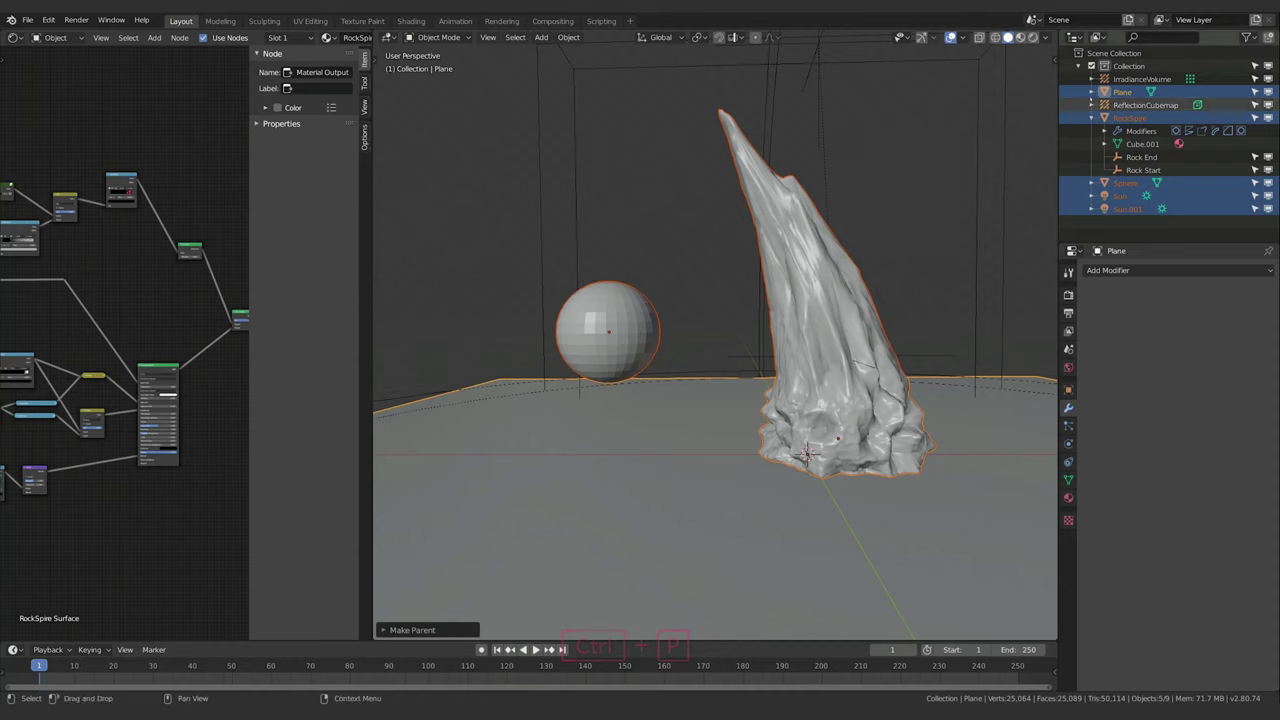
Move only the RockSpire parent towards the sphere so its two child empties follow.
click(1128, 118)
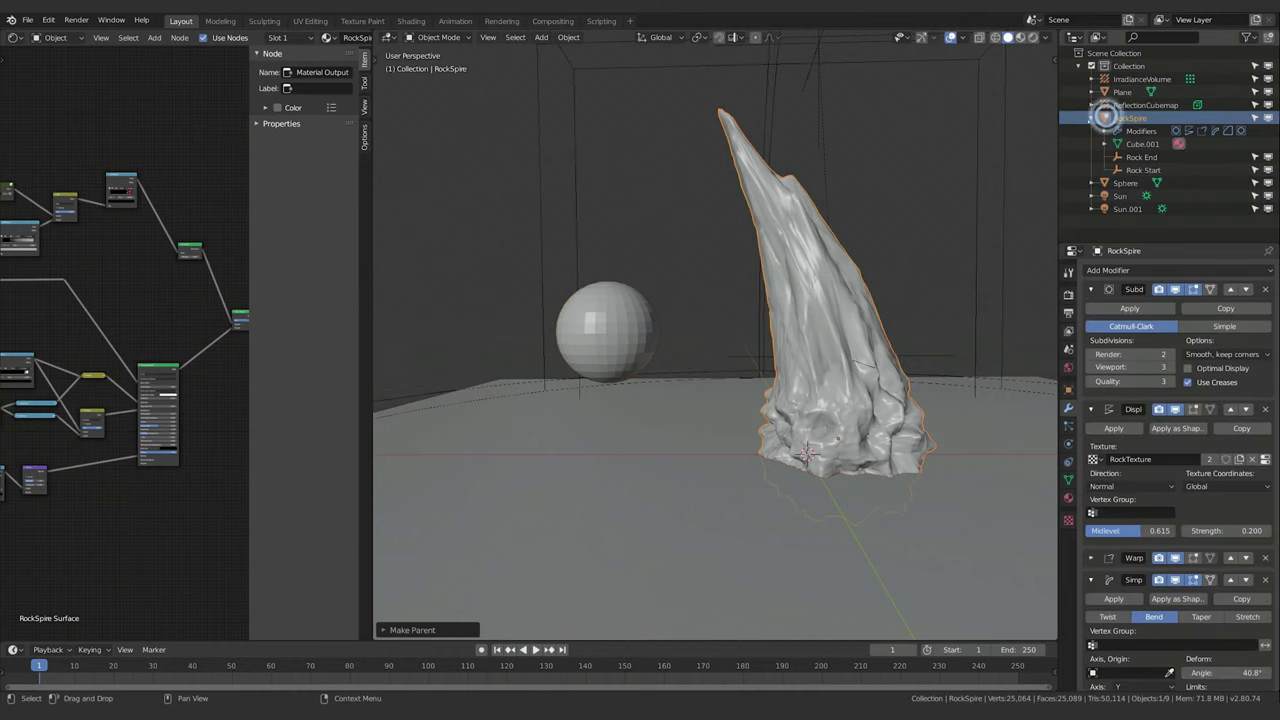
key(g)
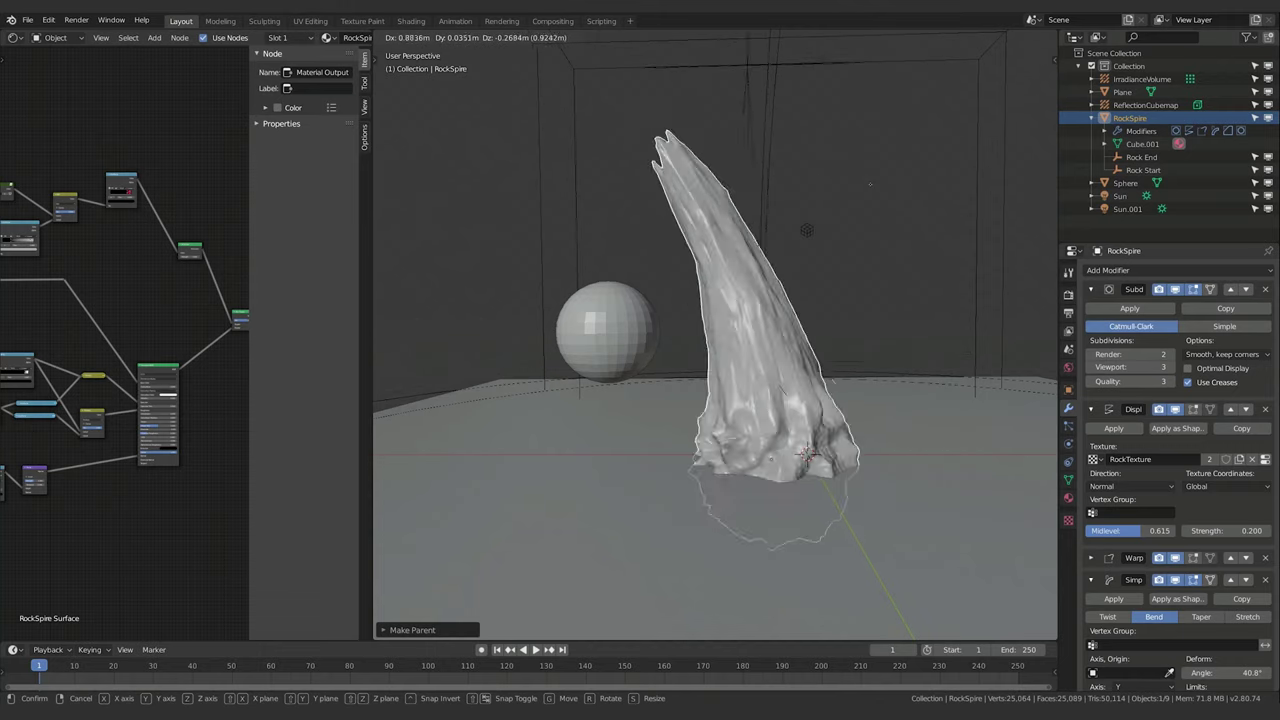
click(862, 171)
Try moving the Rock End empty on its own, and cancel the move.
click(1141, 157)
key(g)
key(Escape)
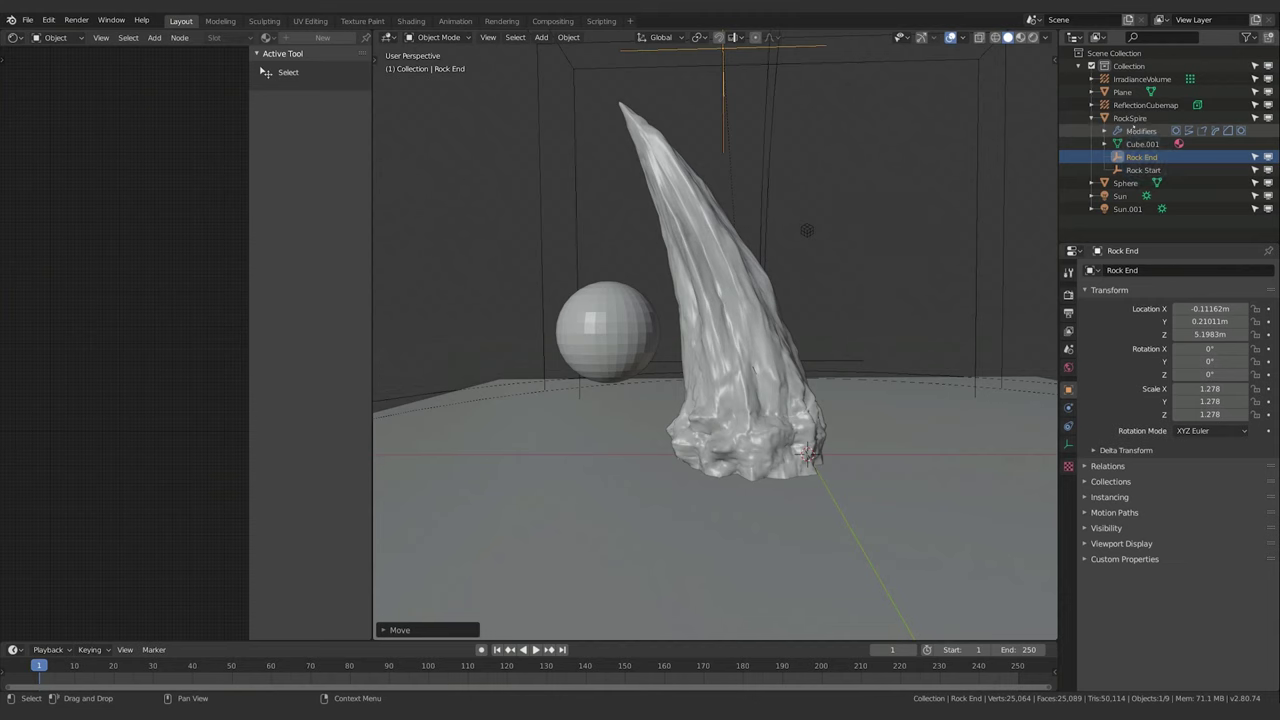
Move the RockSpire parent away from the sphere so its shape changes with the new position.
click(1130, 118)
key(g)
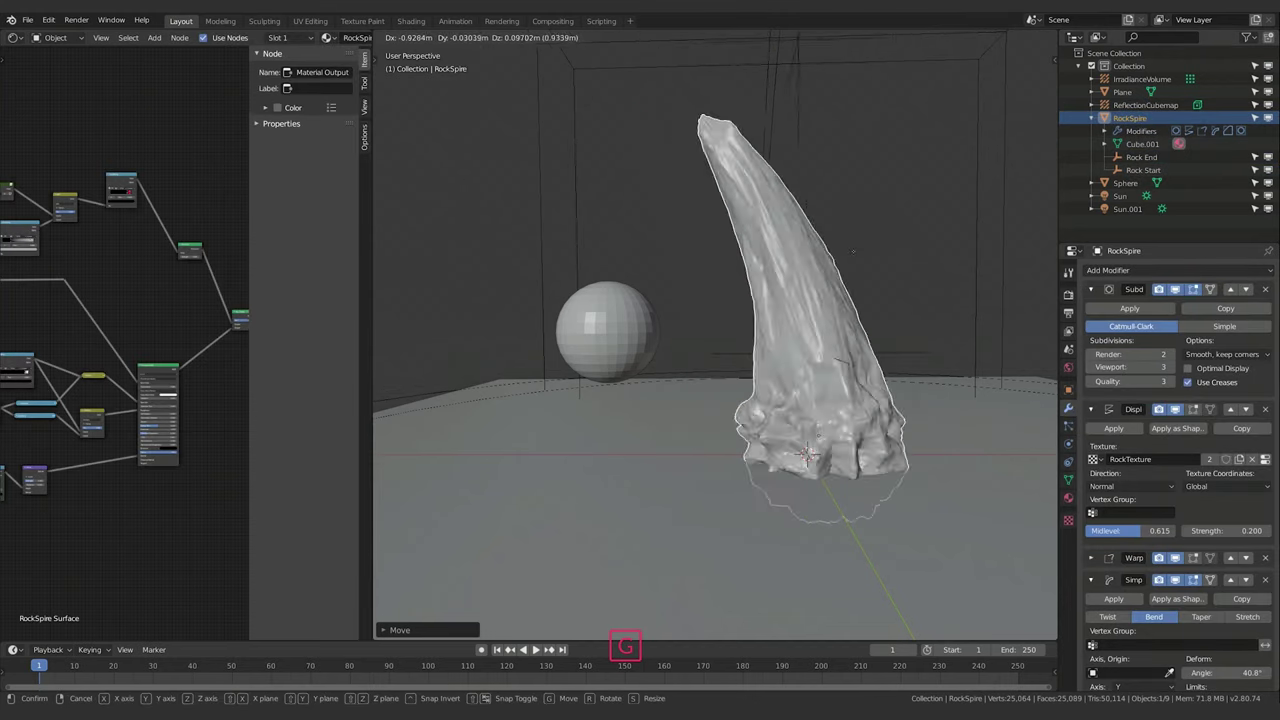
click(863, 253)
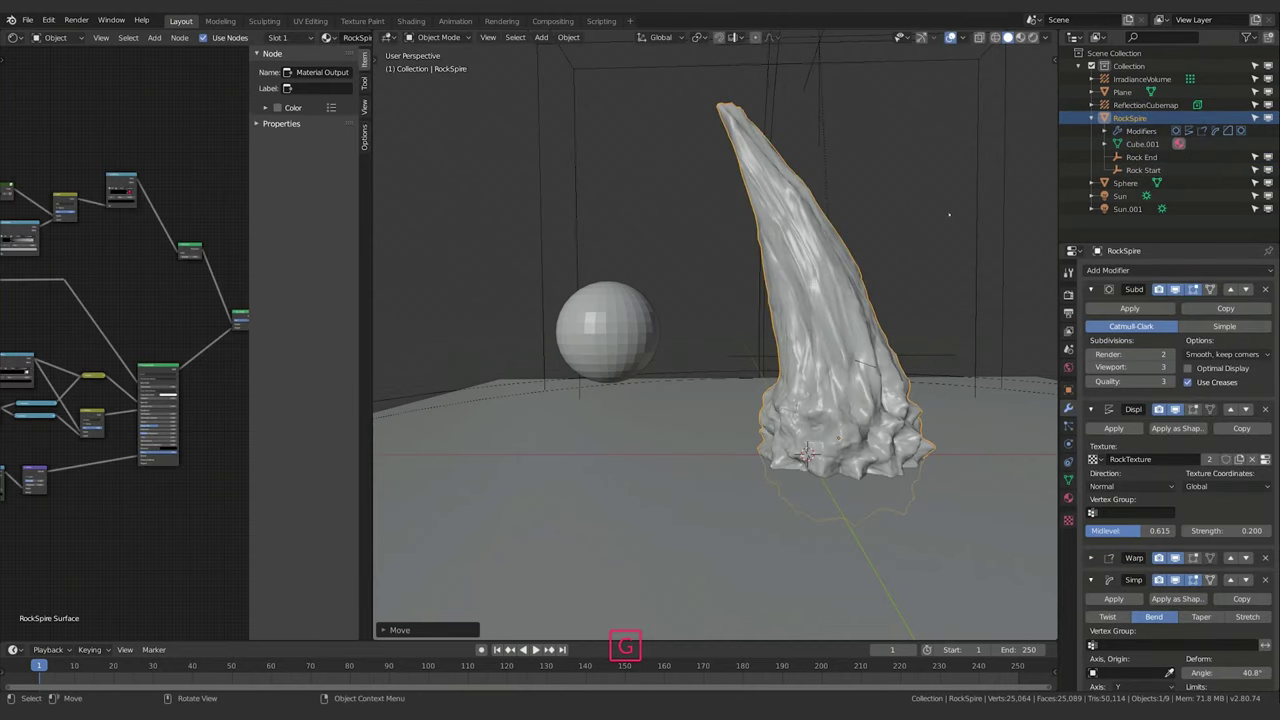
click(921, 229)
Delete the ReflectionCubemap and IrradianceVolume light probes from the scene.
click(1120, 105)
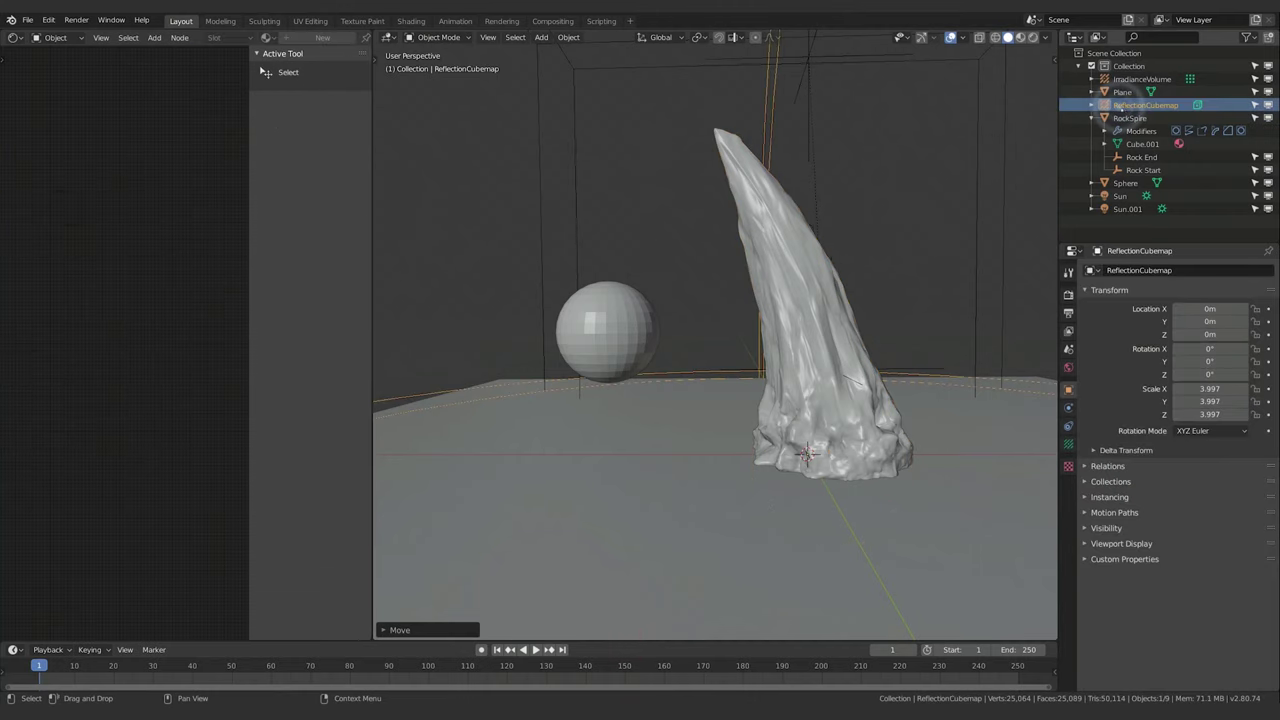
key(x)
click(850, 163)
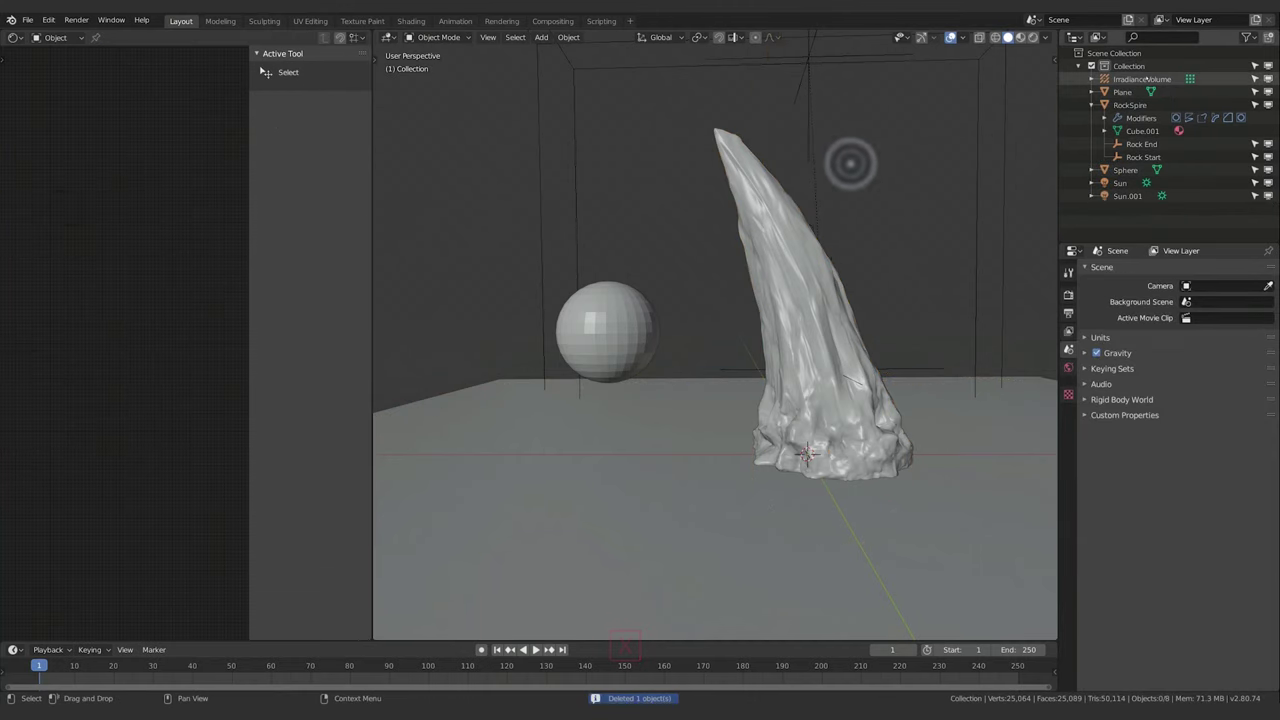
click(1142, 79)
key(x)
click(881, 164)
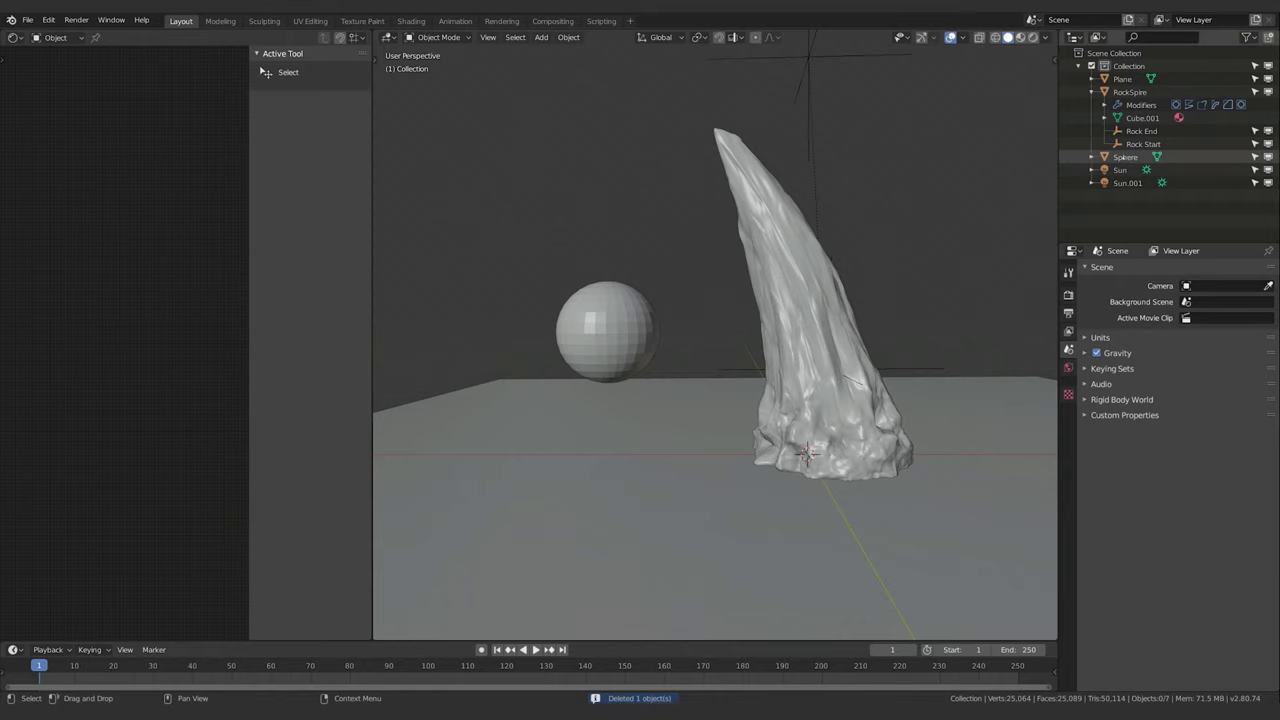
Delete the Plane and the Sphere from the scene.
click(1122, 79)
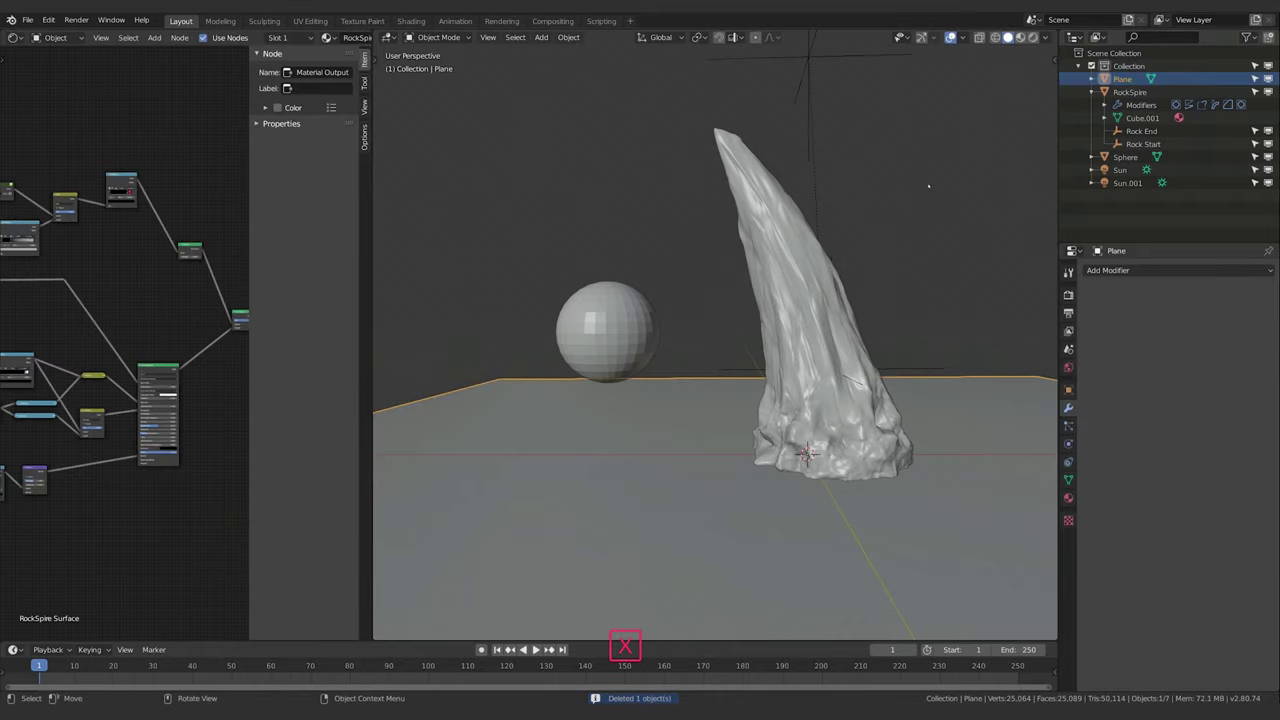
key(x)
click(928, 186)
click(1127, 144)
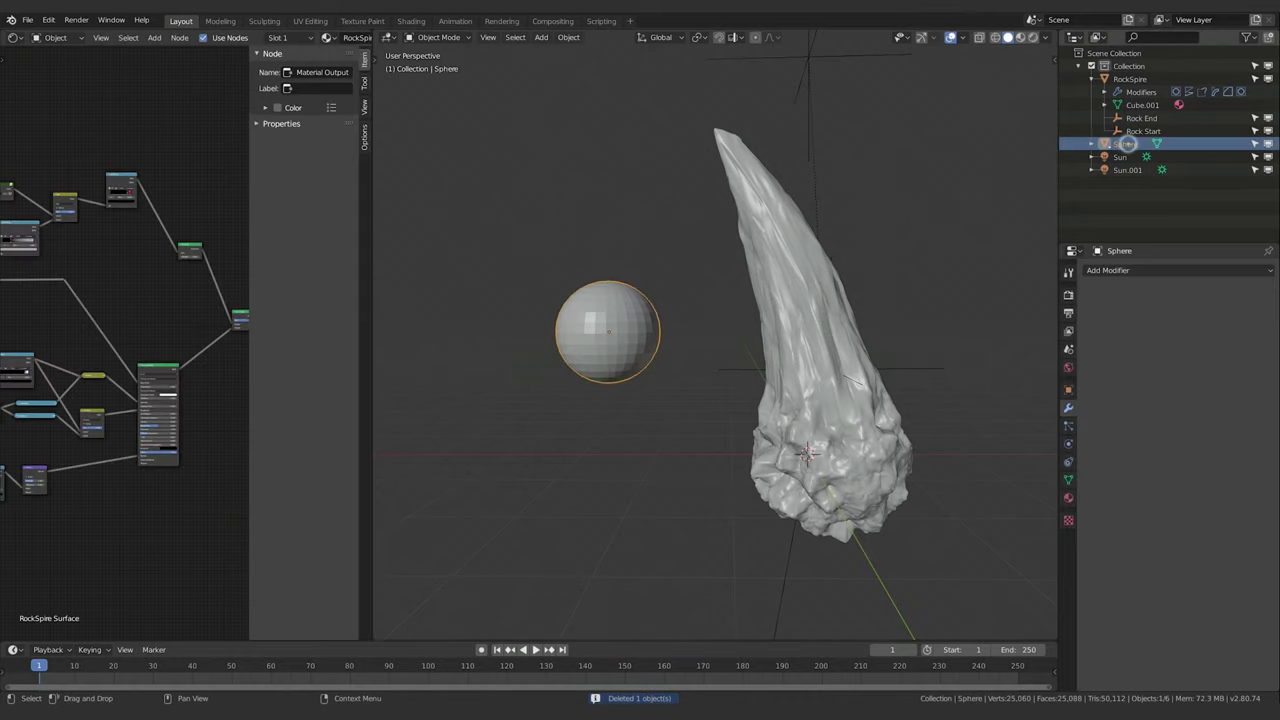
key(x)
click(849, 194)
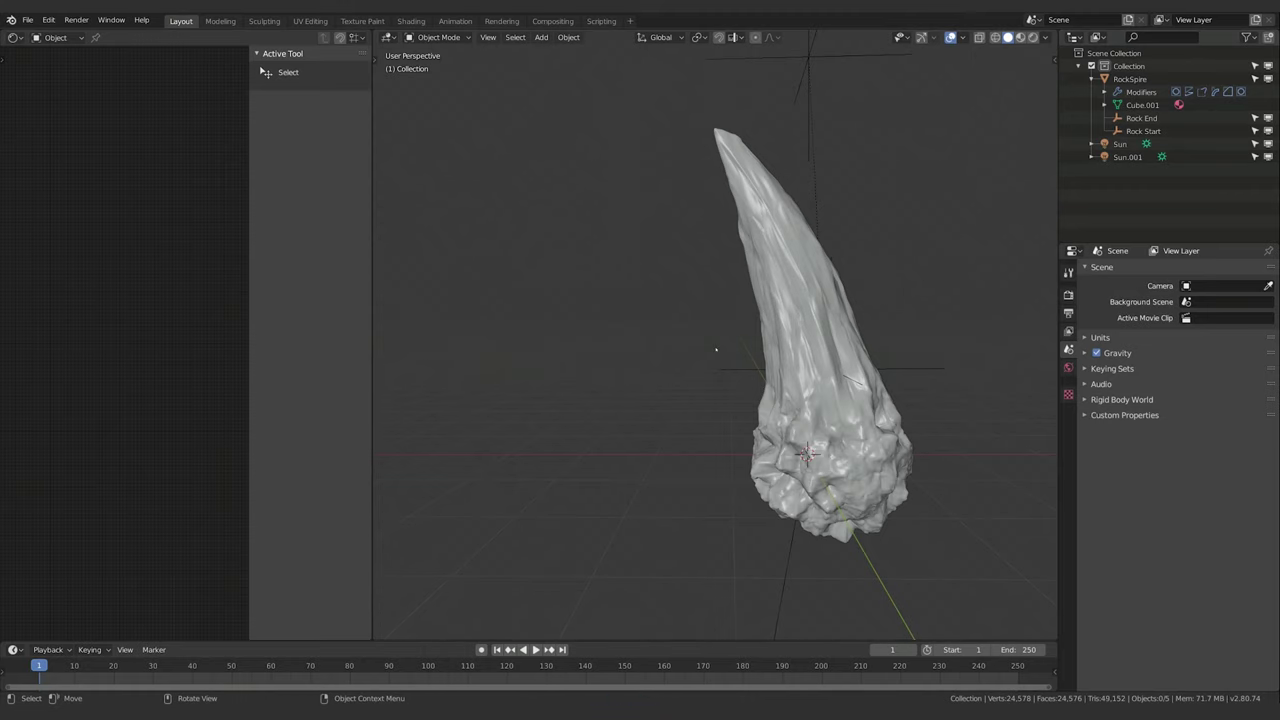
Select RockSpire and collapse its hierarchy in the scene's object list.
click(1130, 79)
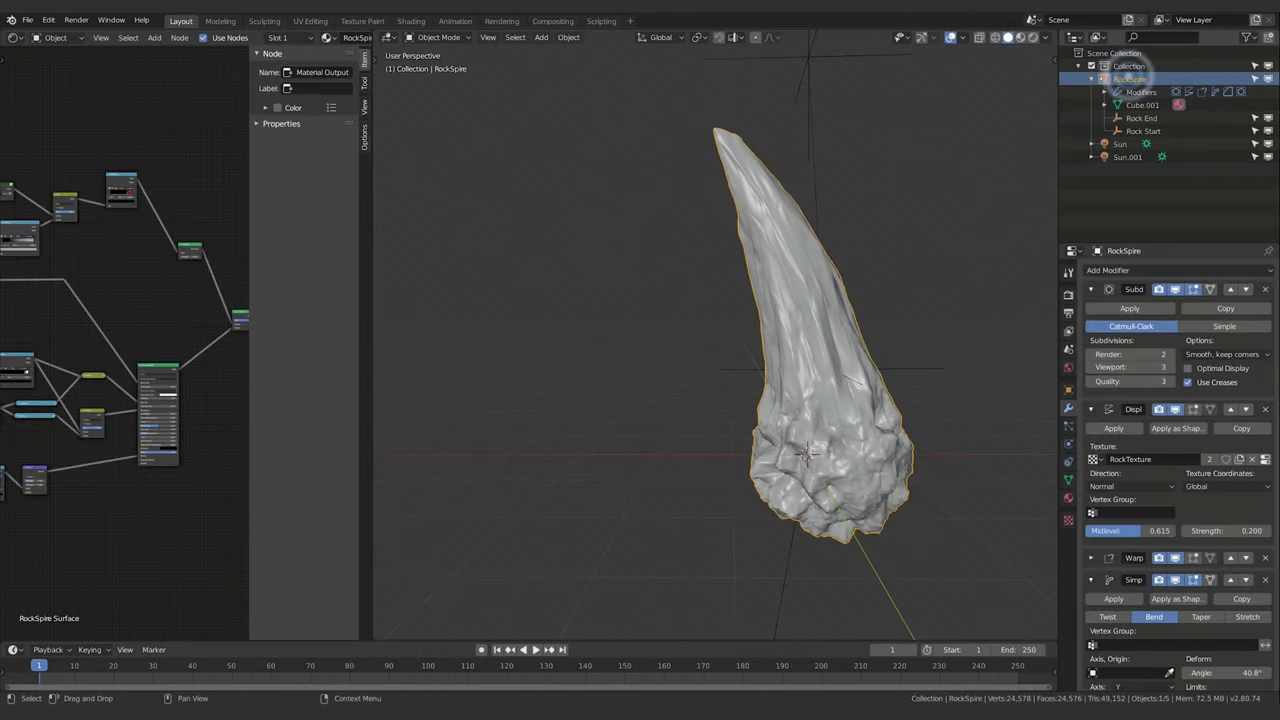
click(1092, 80)
click(1142, 161)
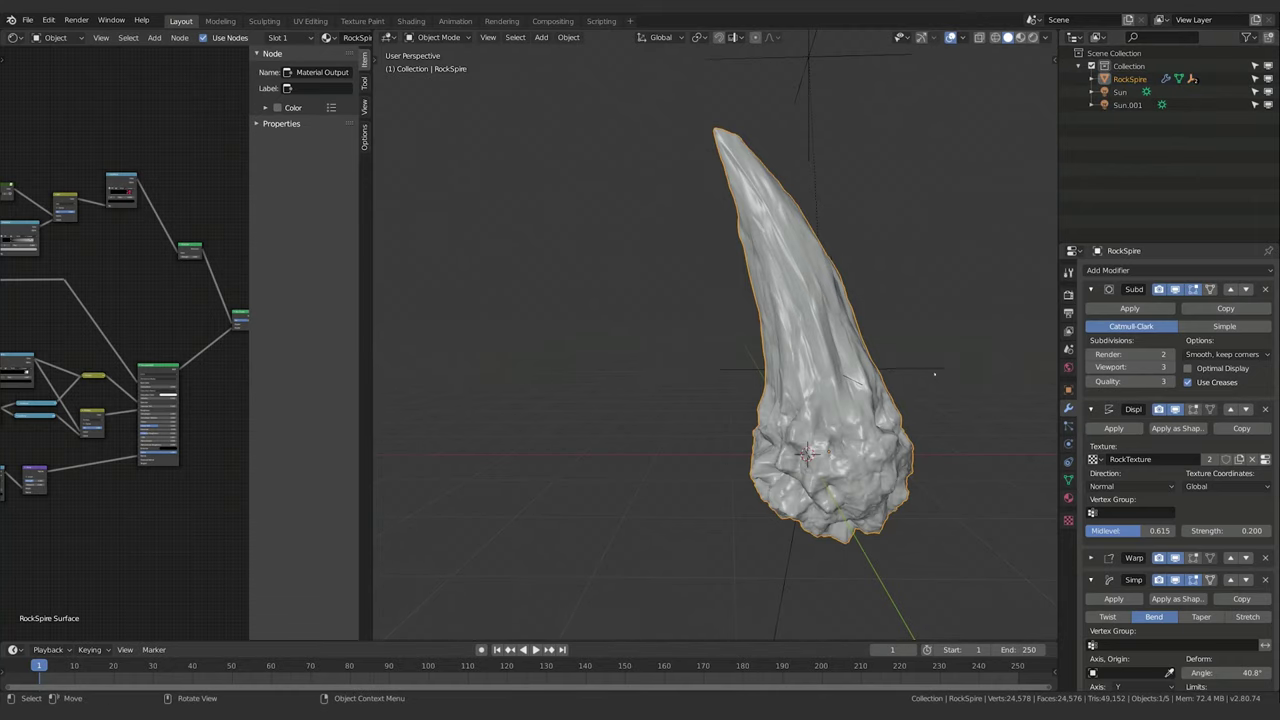
Deselect the rock and add a camera to the scene.
click(636, 295)
key(shift+a)
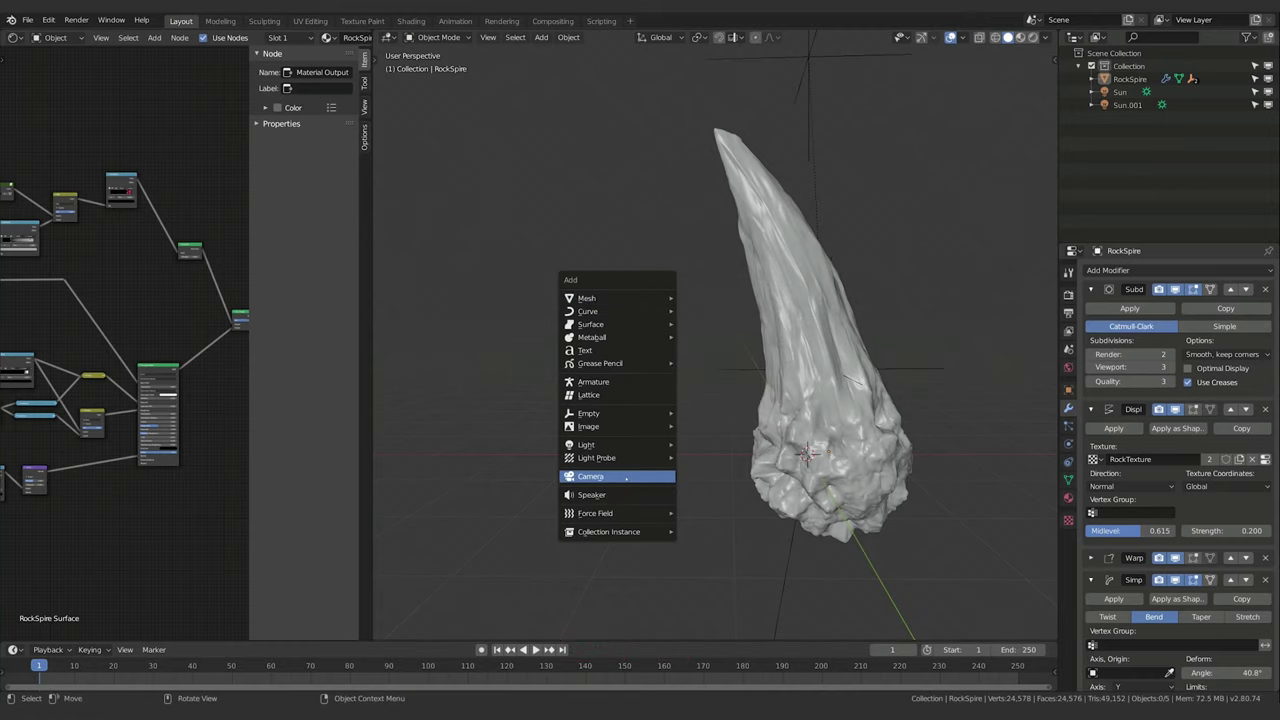
click(623, 476)
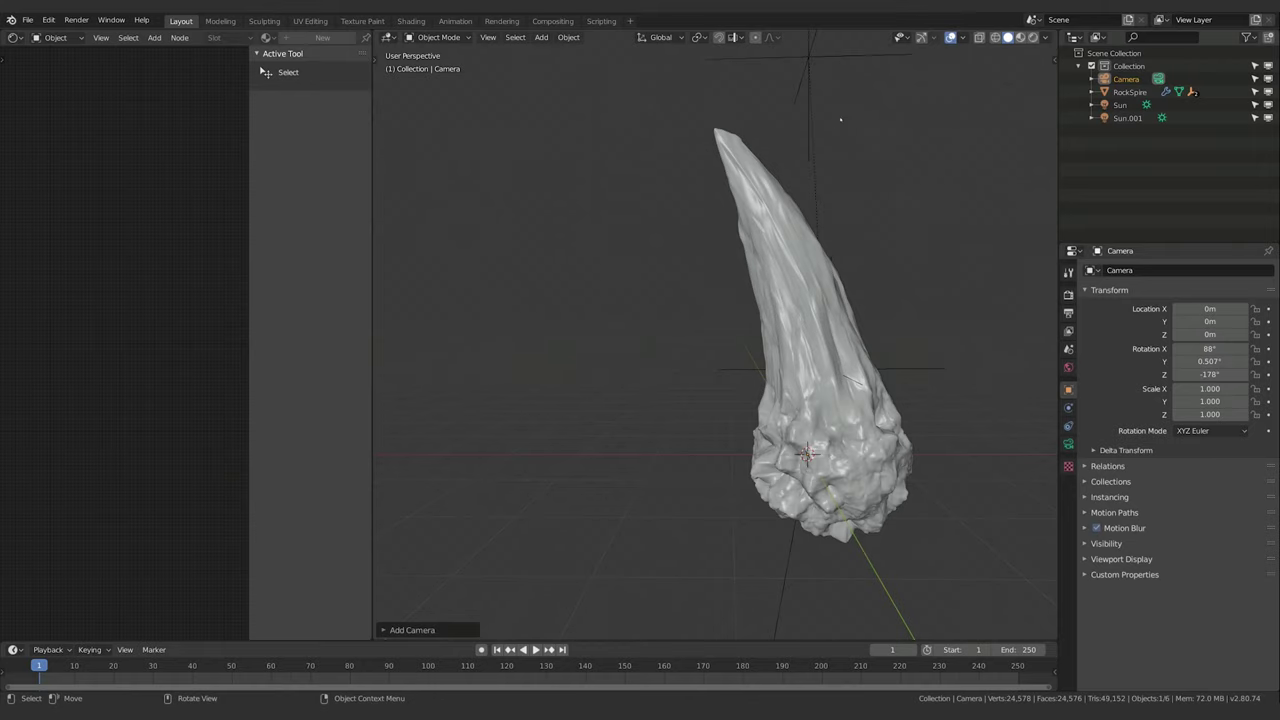
Turn on the viewport gizmos and look through the new camera.
middle_click(903, 146)
scroll(918, 146, up, 1)
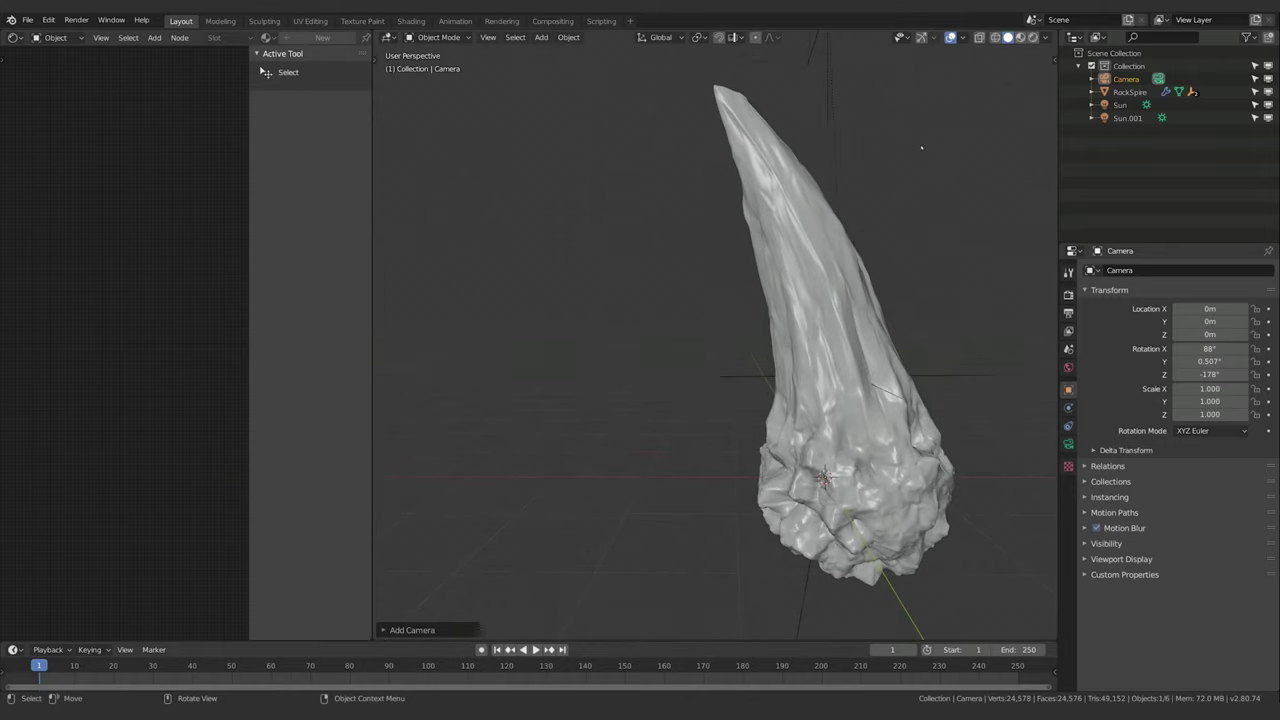
scroll(920, 146, down, 2)
click(921, 38)
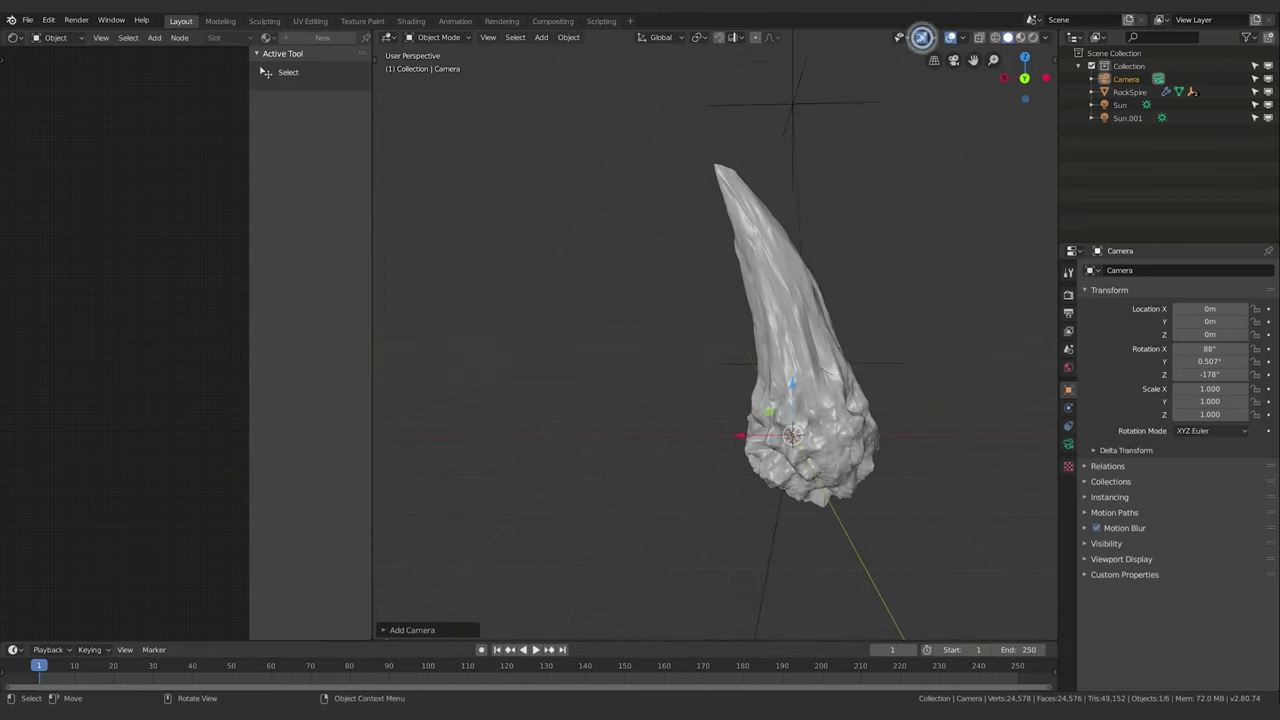
click(921, 38)
click(921, 38)
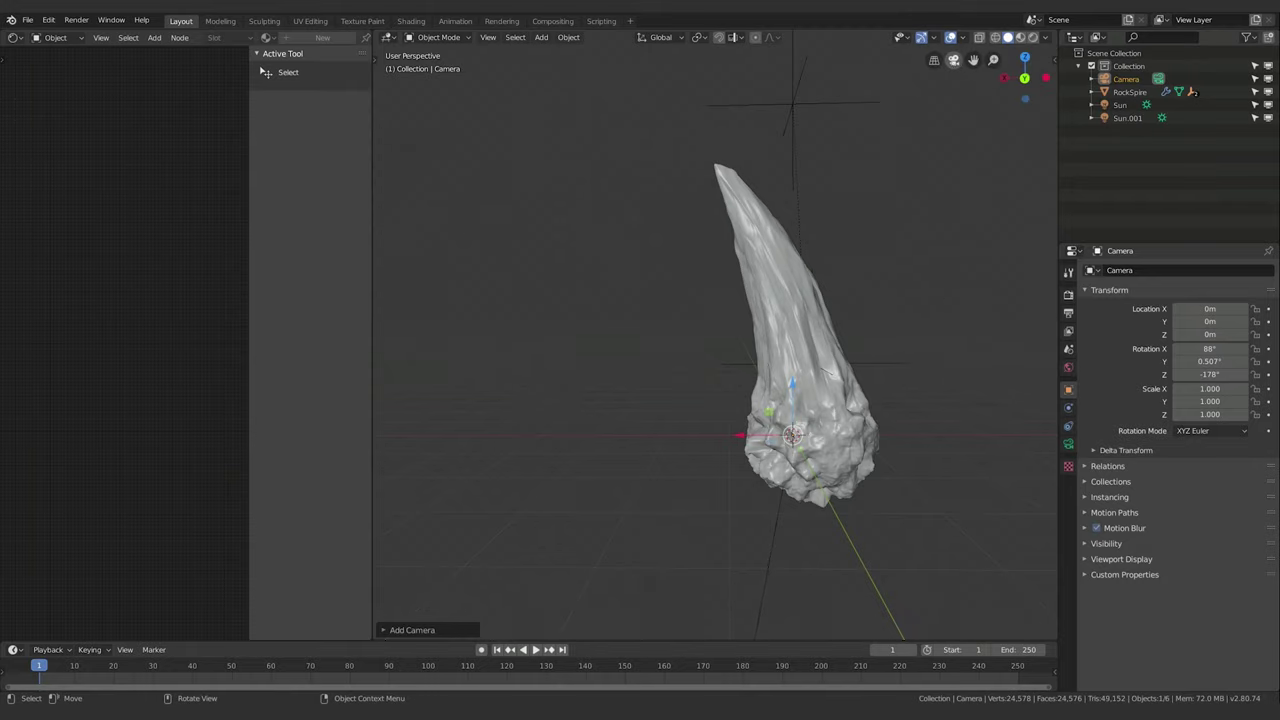
click(953, 60)
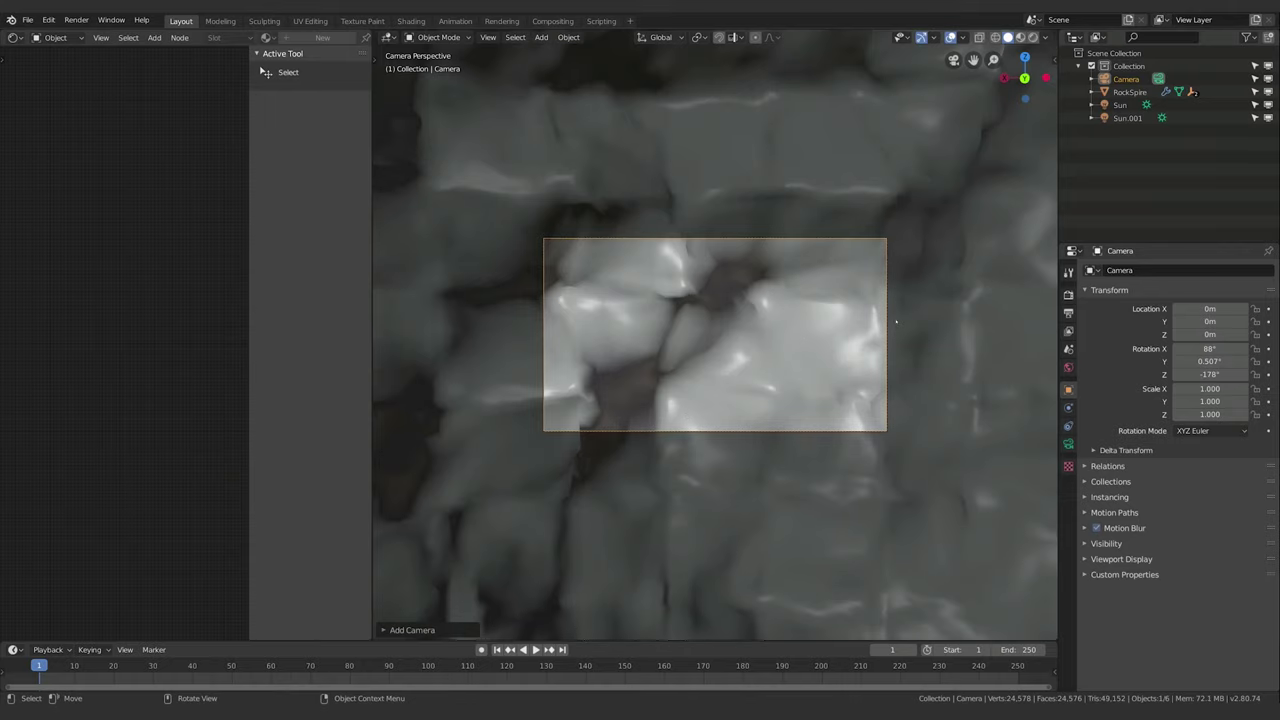
click(953, 60)
click(953, 60)
Show both the sidebar and the toolbar in the 3D viewport while looking through the camera.
key(n)
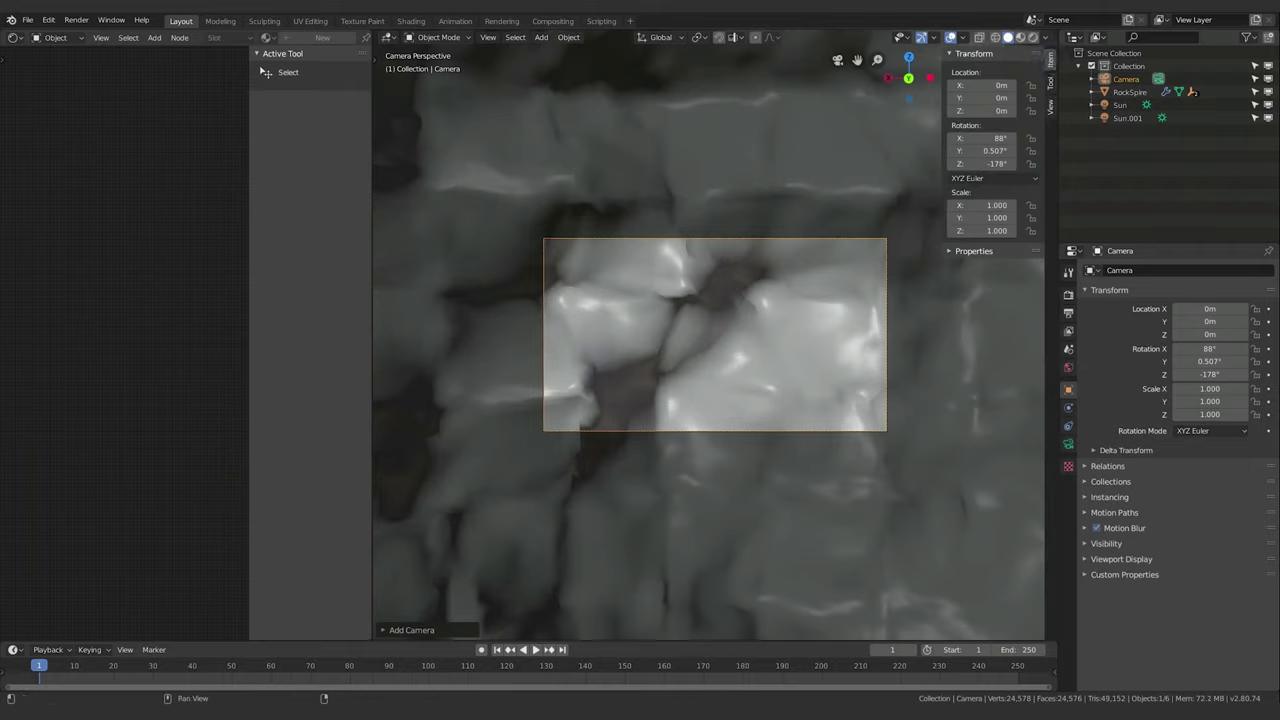
key(n)
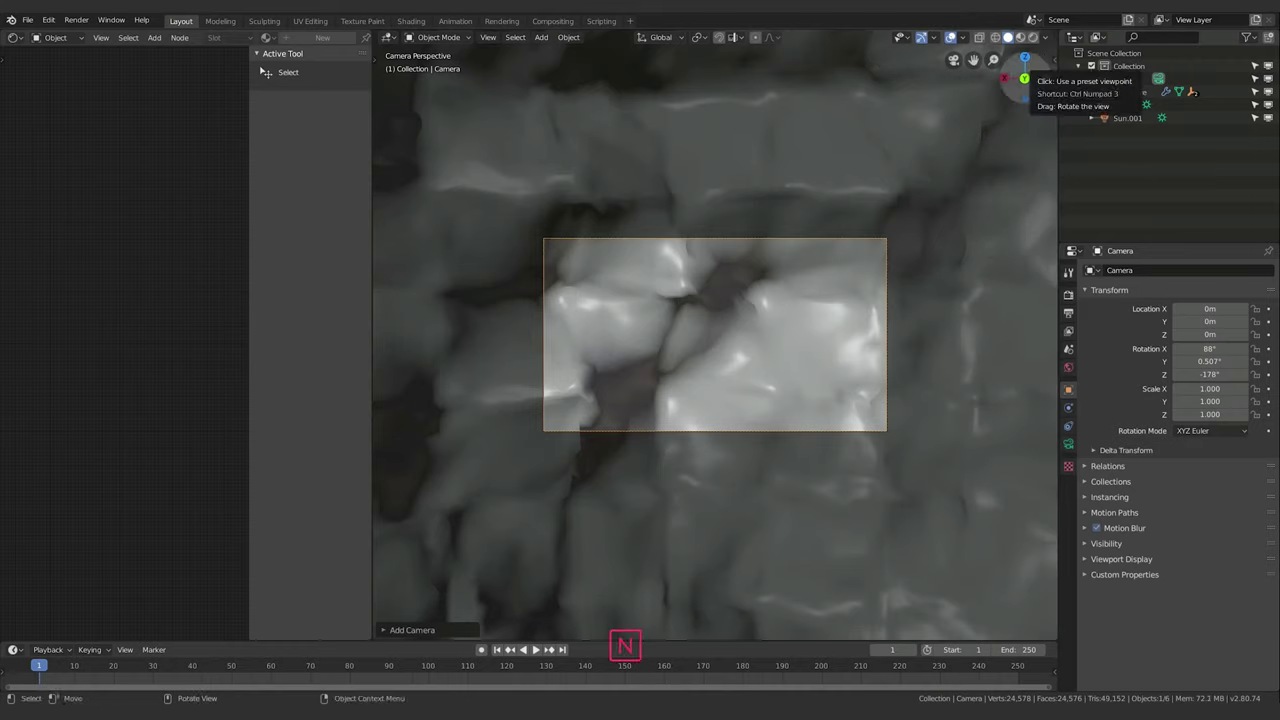
key(n)
key(n)
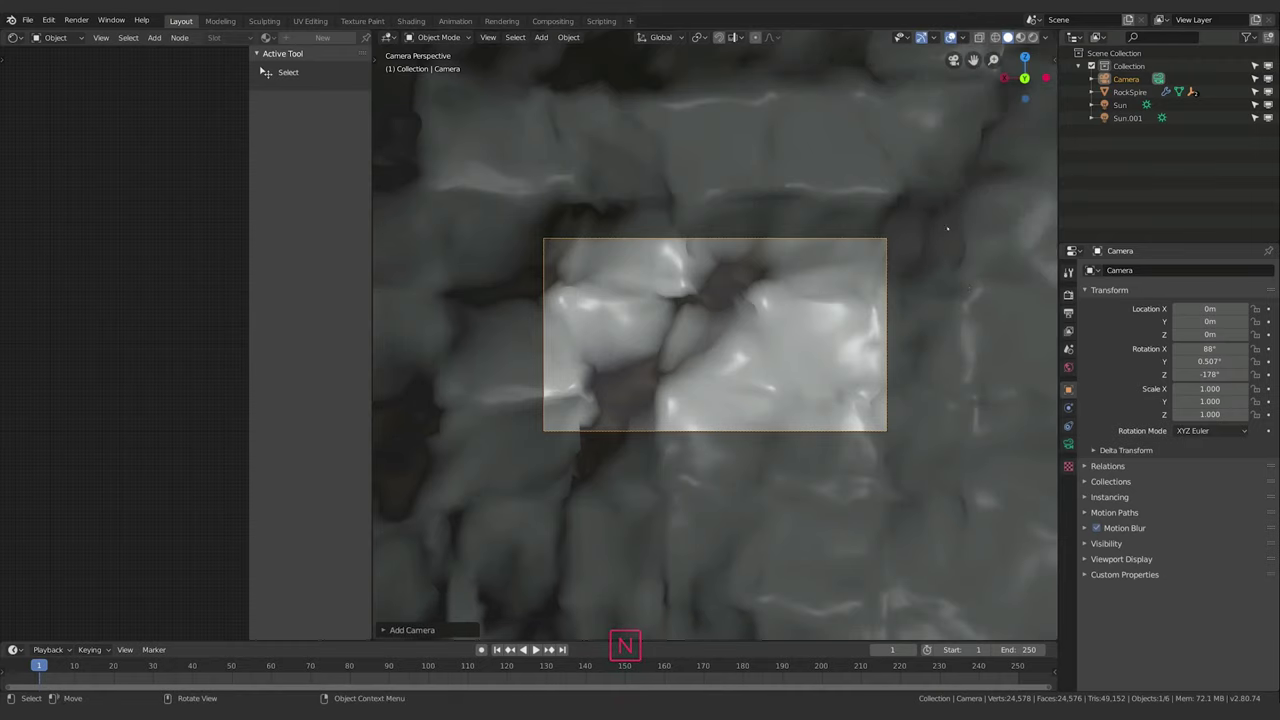
key(n)
key(n)
key(n)
key(t)
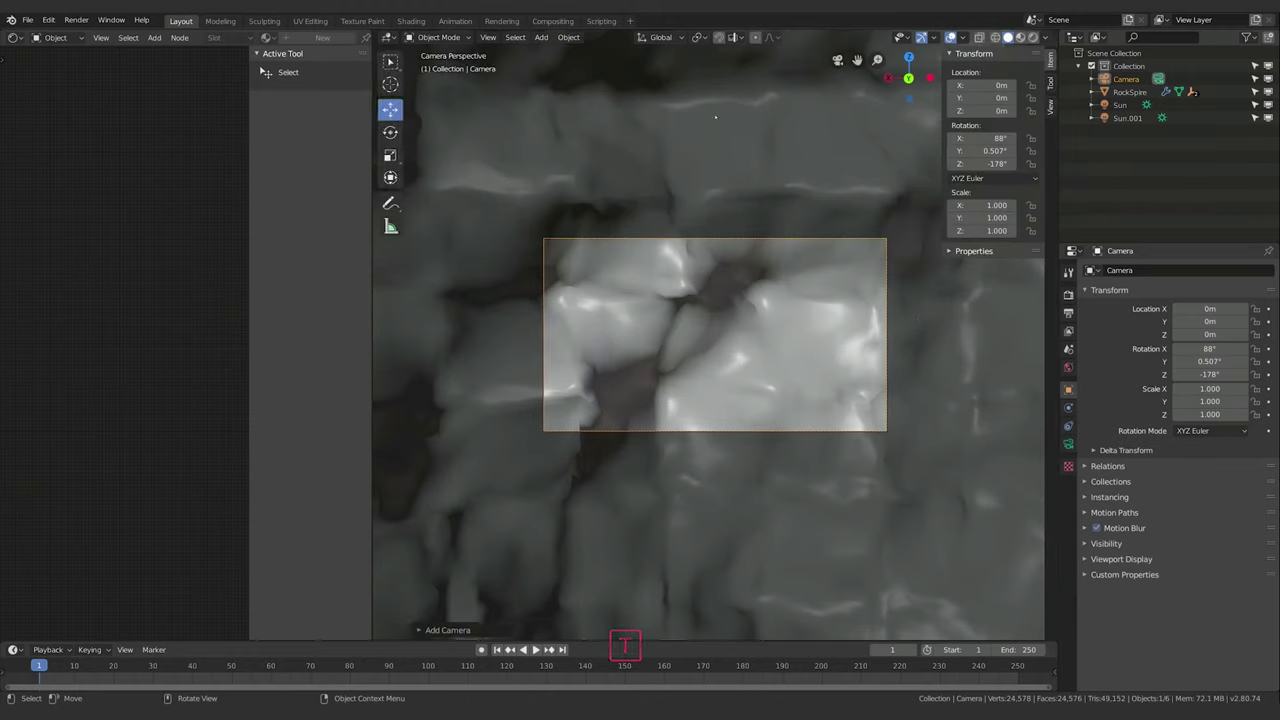
key(t)
key(t)
key(t)
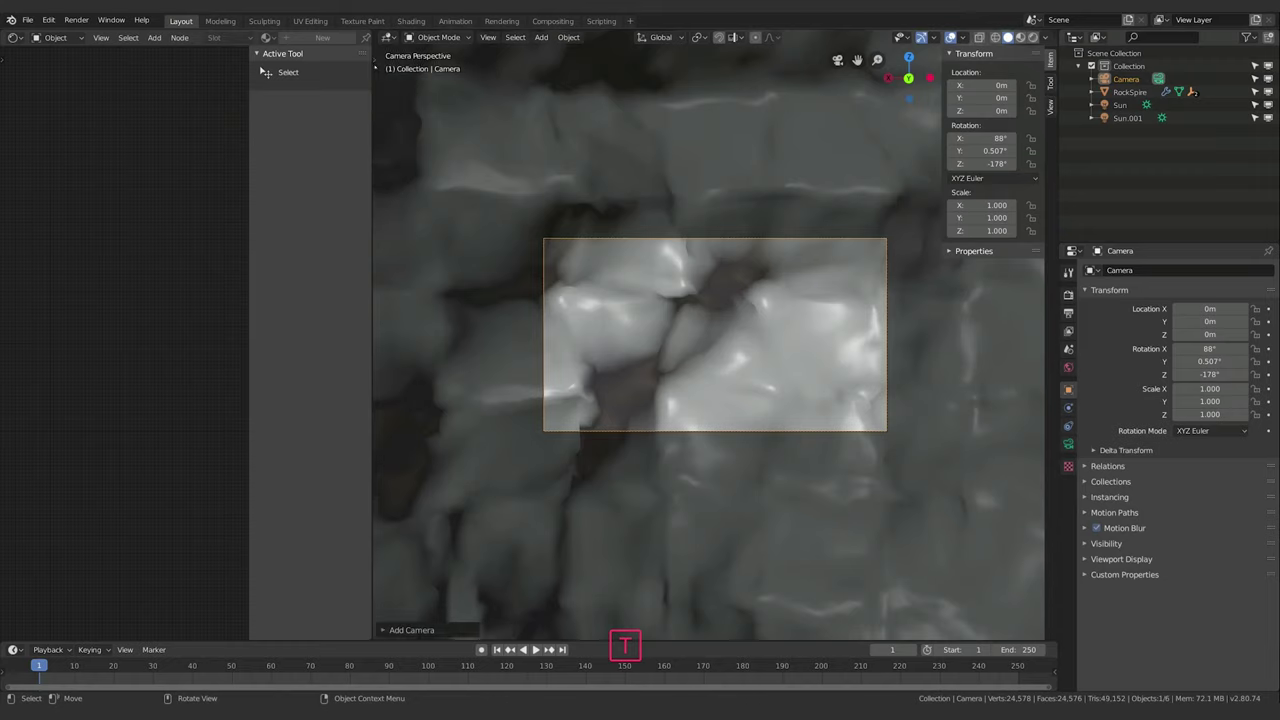
key(t)
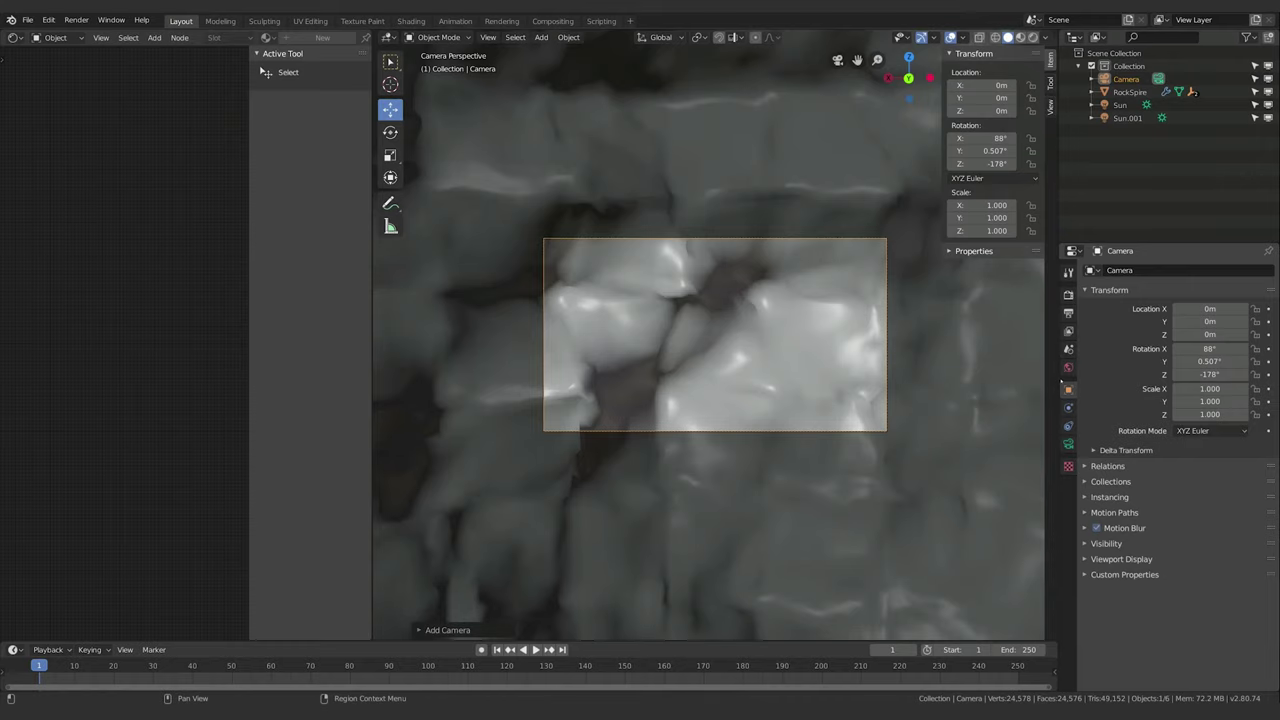
Hide the Properties editor's tab strip and restore it.
drag(1045, 367, 1071, 364)
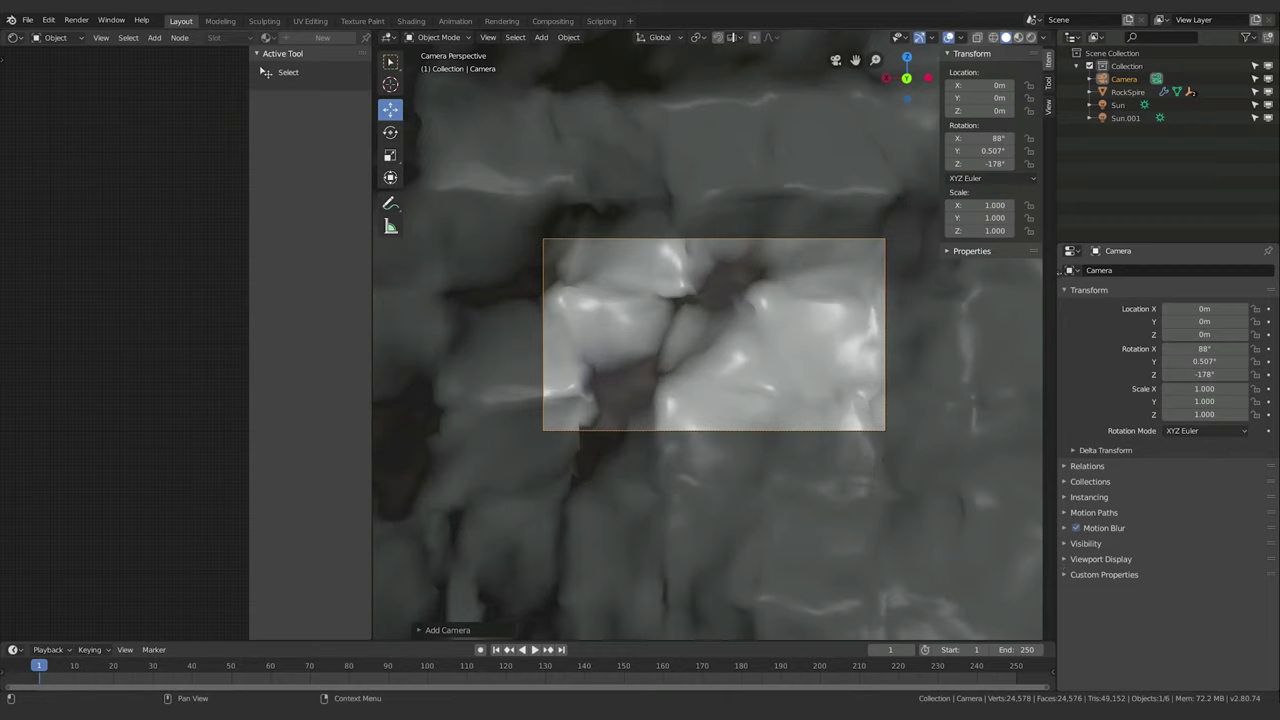
click(1061, 274)
drag(1075, 278, 1076, 276)
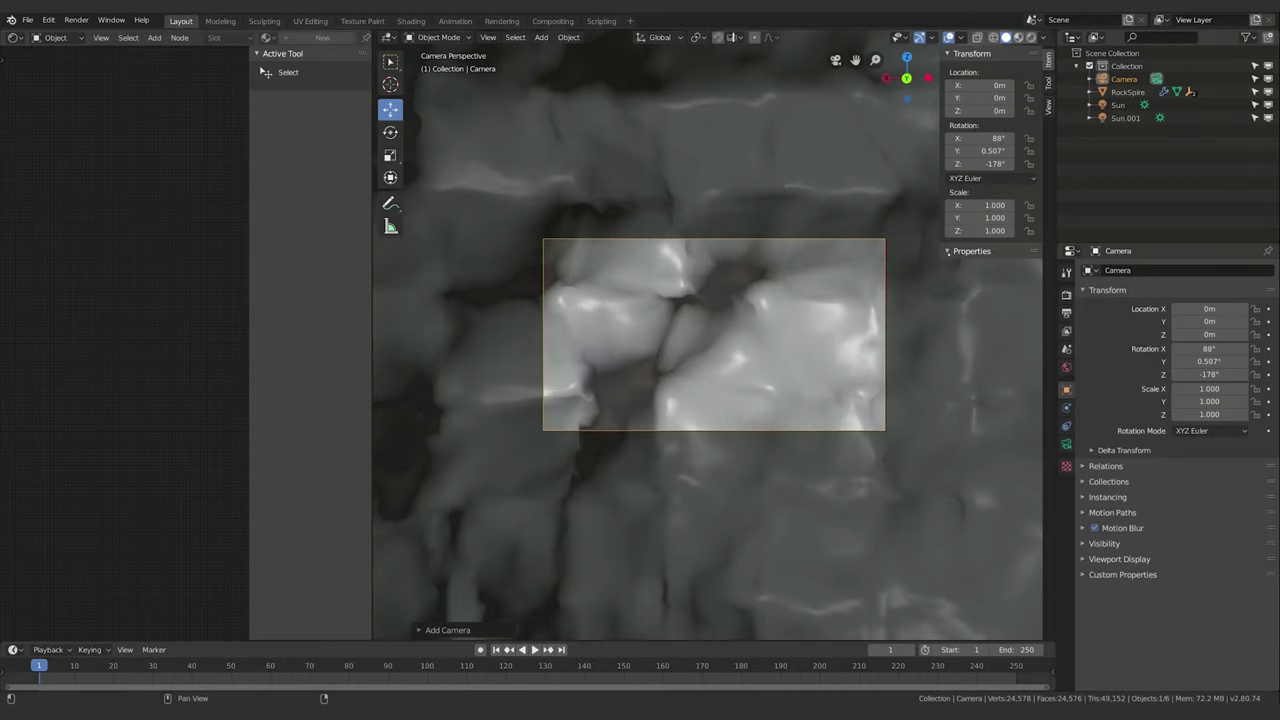
Select the camera and enable Lock Camera to View in the view lock settings.
click(1124, 79)
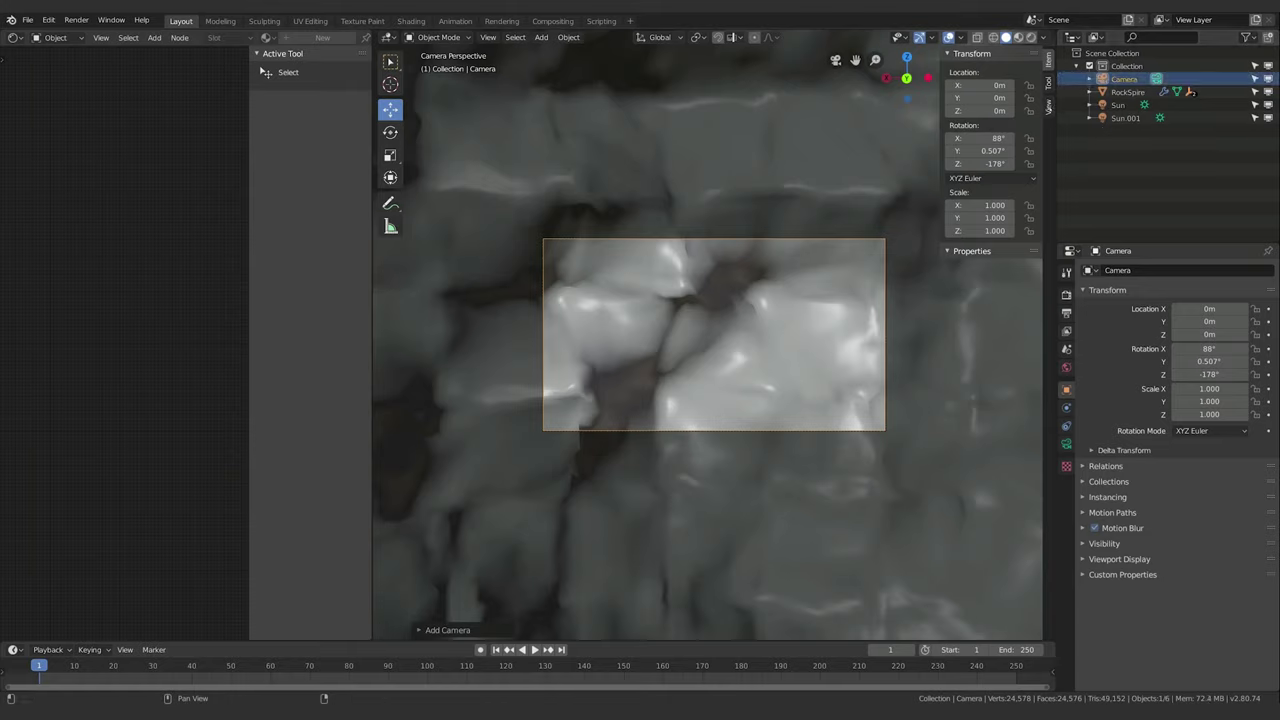
click(1048, 105)
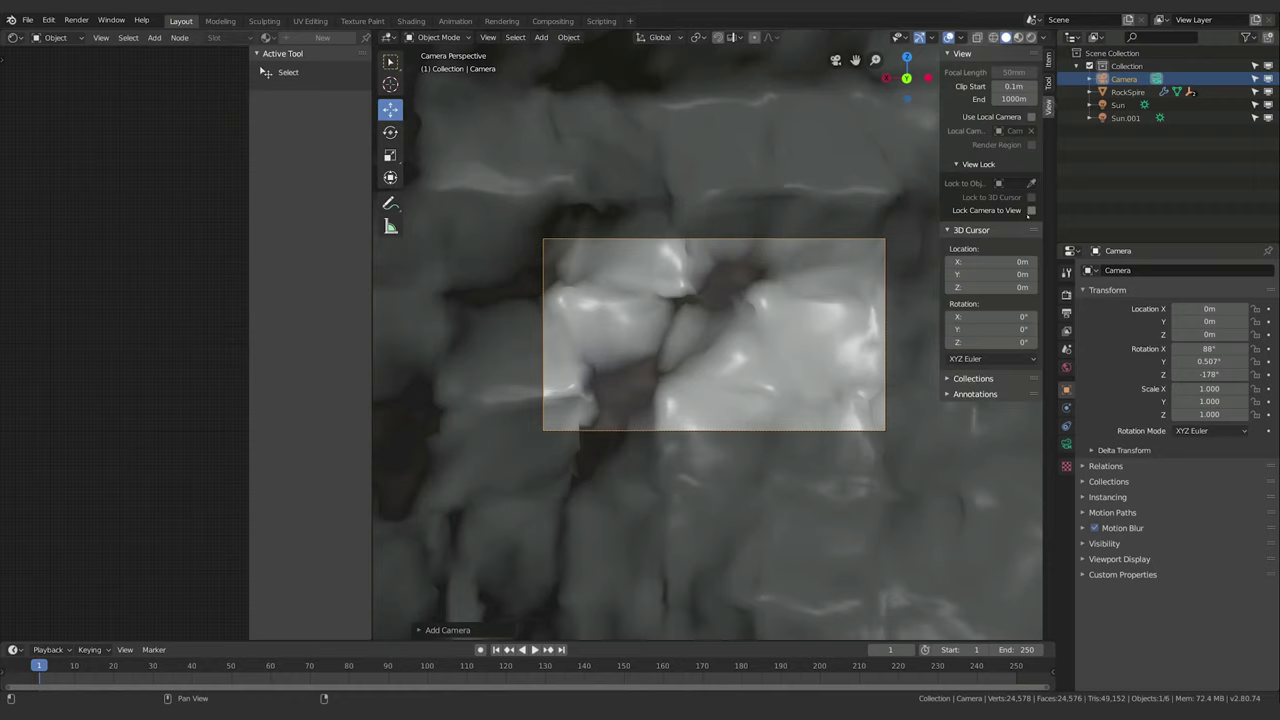
click(1031, 210)
Pull the camera back to about Y 11.8 m to bring the spire into frame, previewing it in material shading.
scroll(827, 379, down, 10)
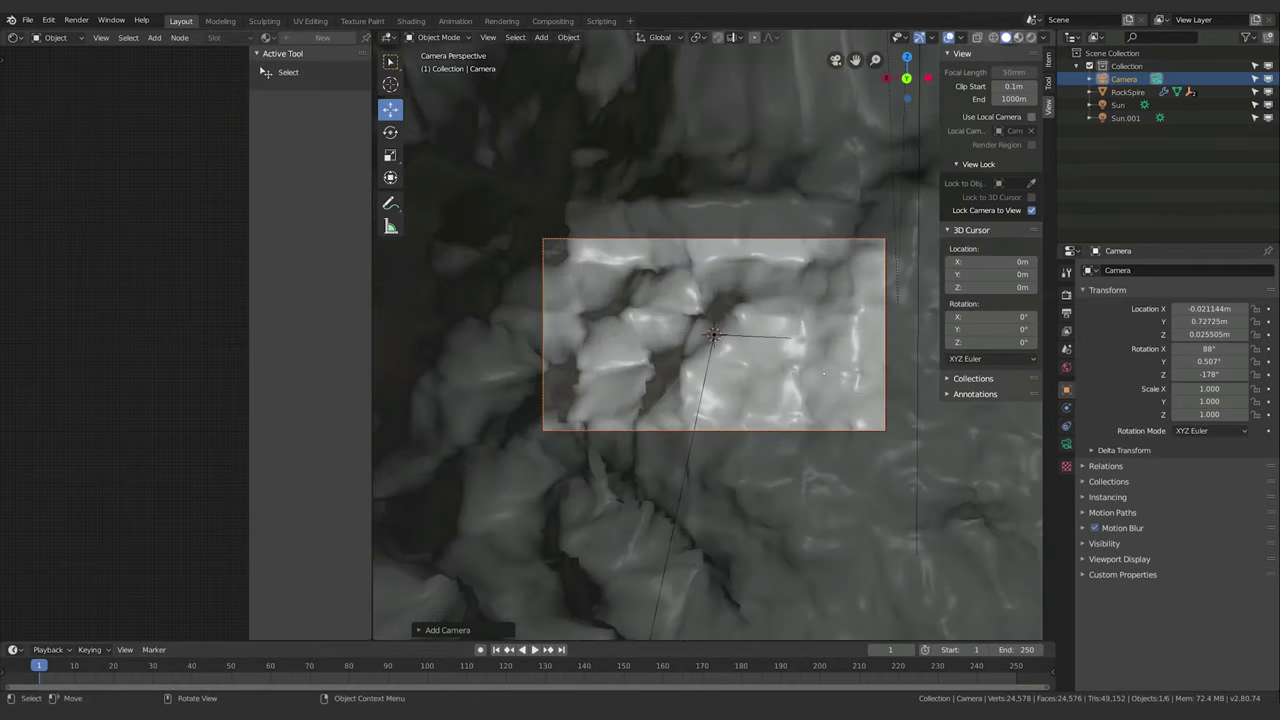
key(z)
click(769, 343)
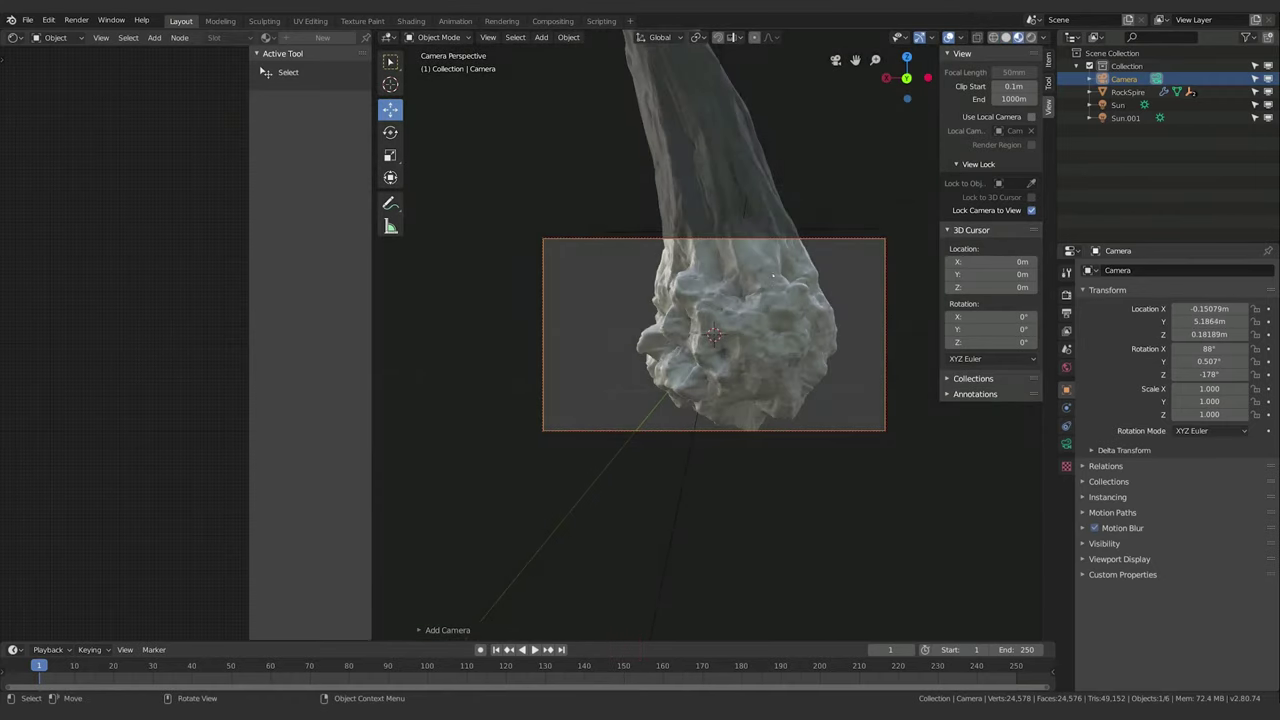
shift+middle_drag(710, 250, 798, 367)
scroll(798, 367, down, 5)
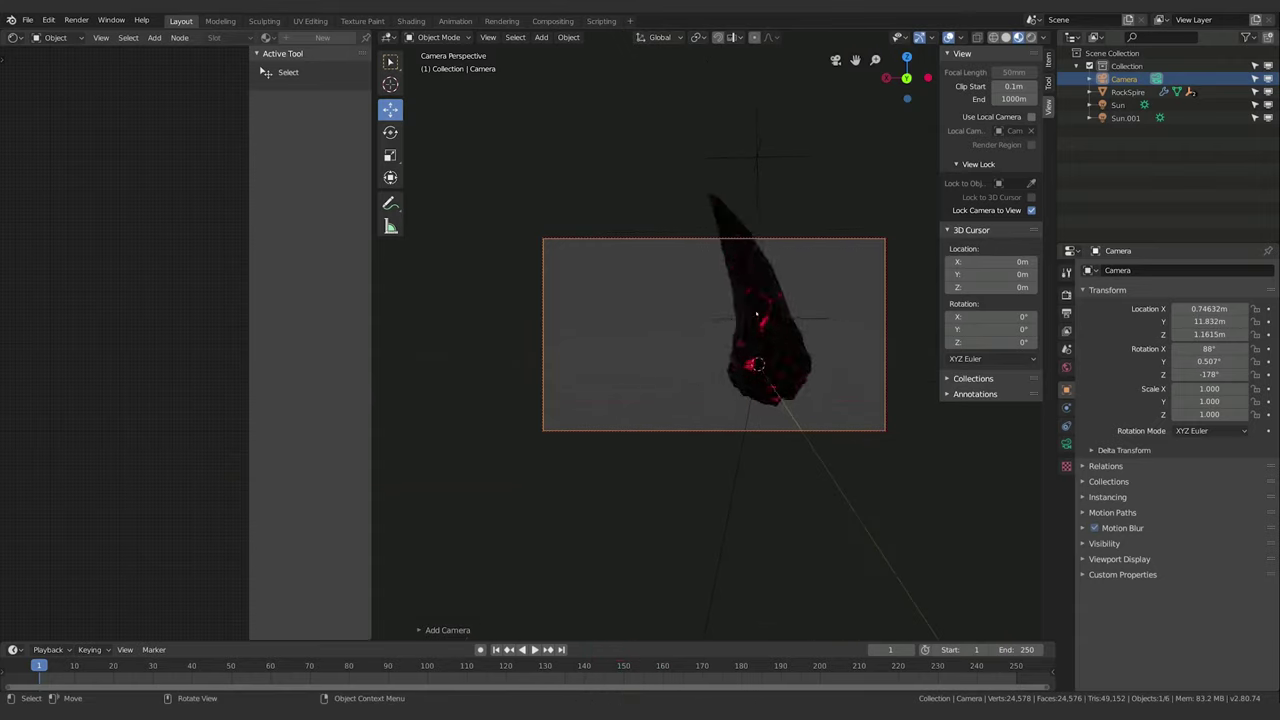
Return to solid shading and pull the camera back to about Y 25.6 m, Z 2.8 m, with the whole spire in frame.
key(z)
click(848, 311)
scroll(848, 300, down, 4)
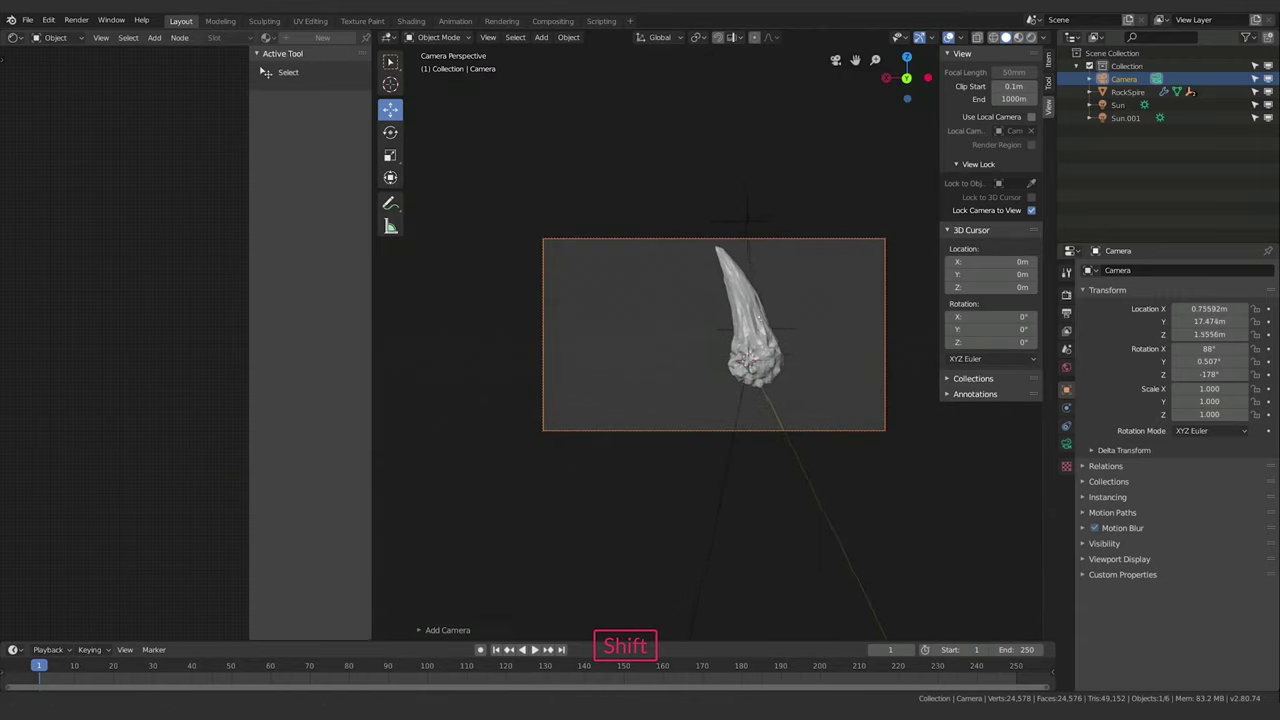
shift+middle_drag(760, 318, 766, 340)
scroll(772, 363, down, 3)
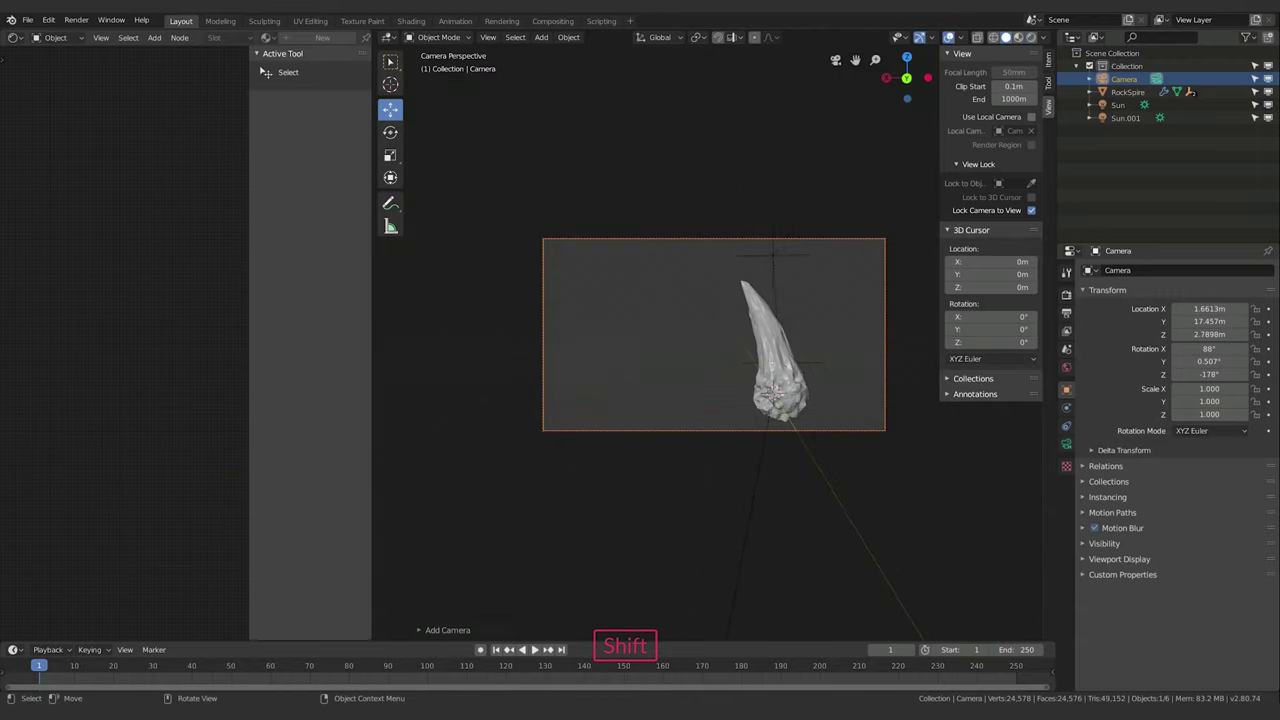
shift+middle_drag(772, 363, 787, 352)
middle_drag(787, 352, 787, 351)
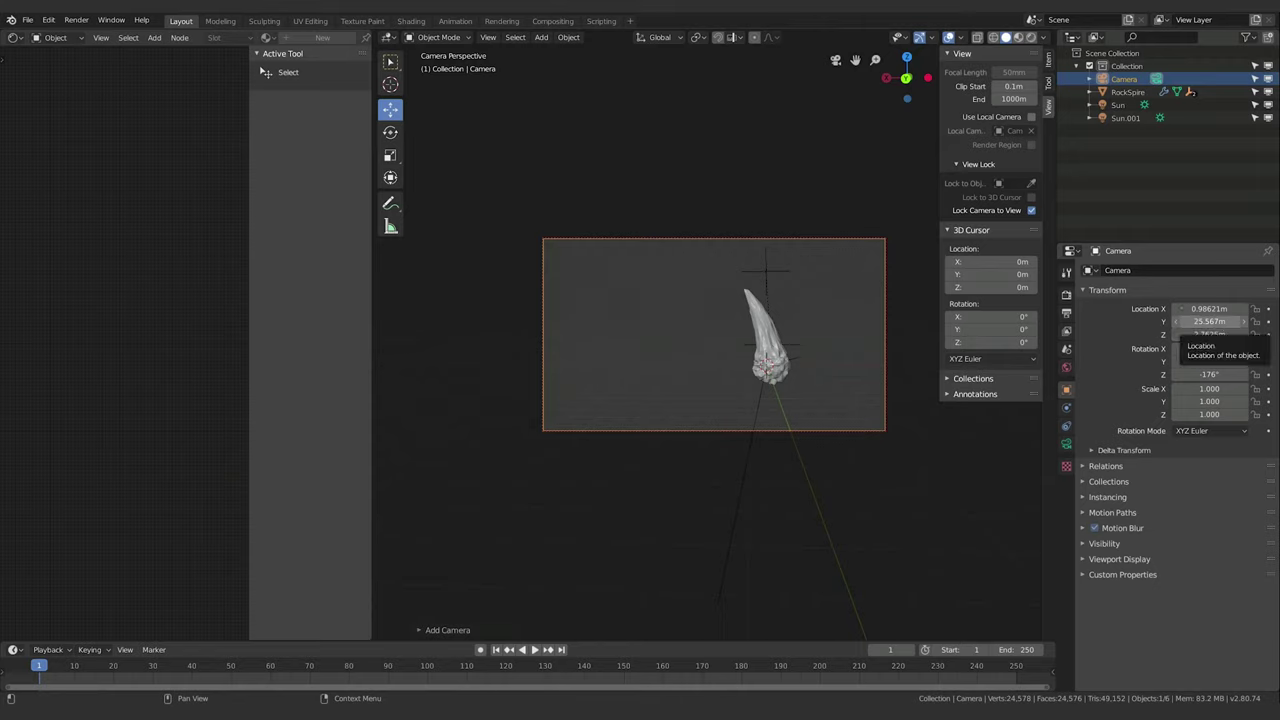
Set the camera's location to X 0 m and Y 25 m.
click(1214, 309)
text(0)
key(Return)
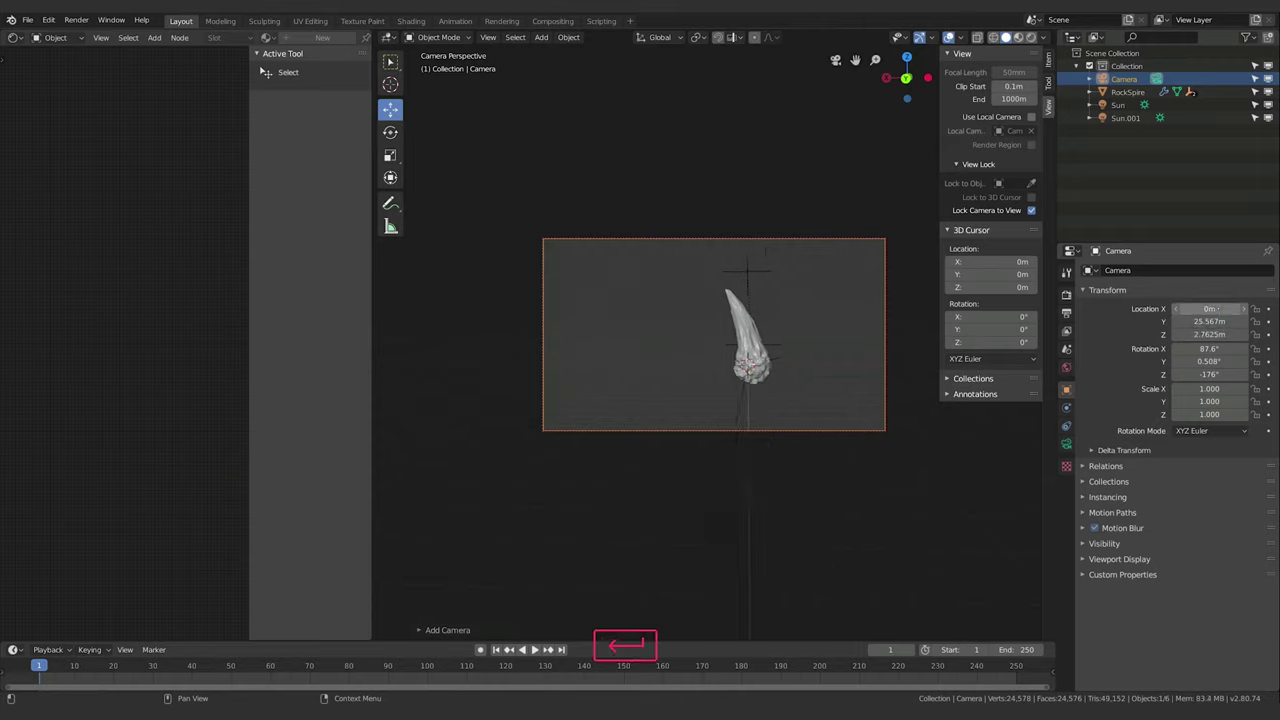
Reset the camera's X, Y and Z rotation to 0°.
click(1209, 350)
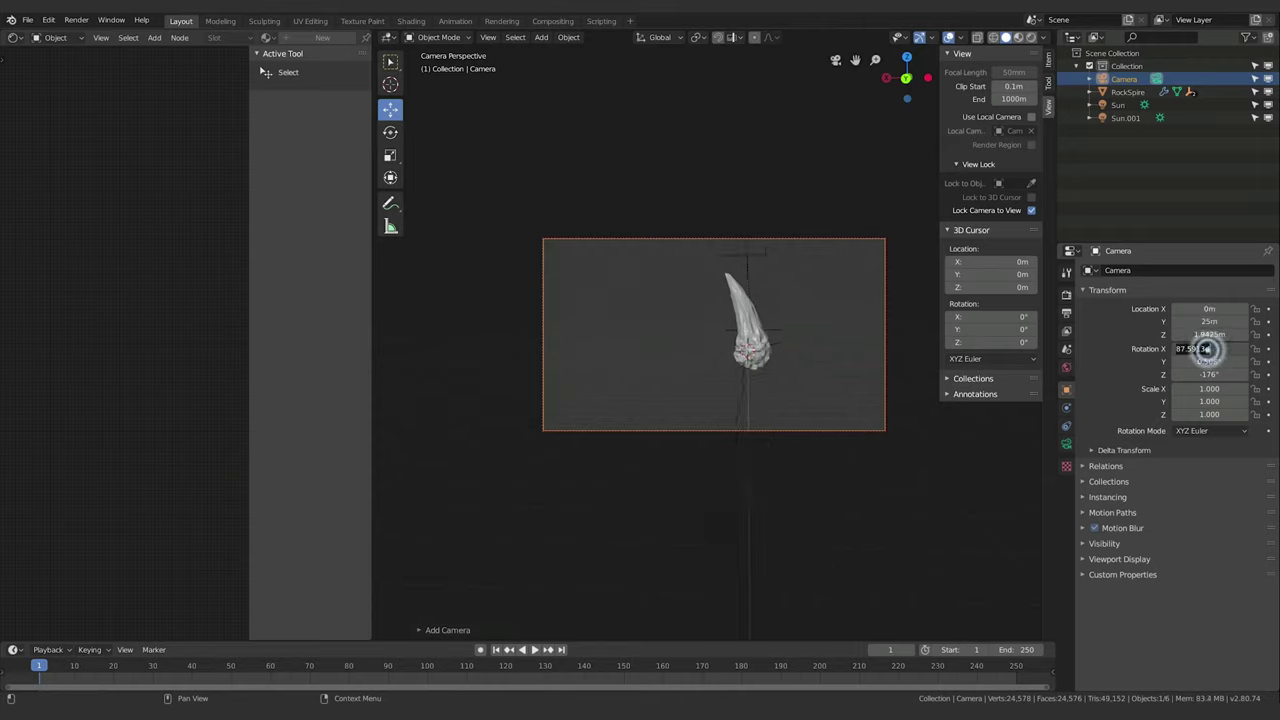
text(0)
key(Tab)
text(0)
key(Tab)
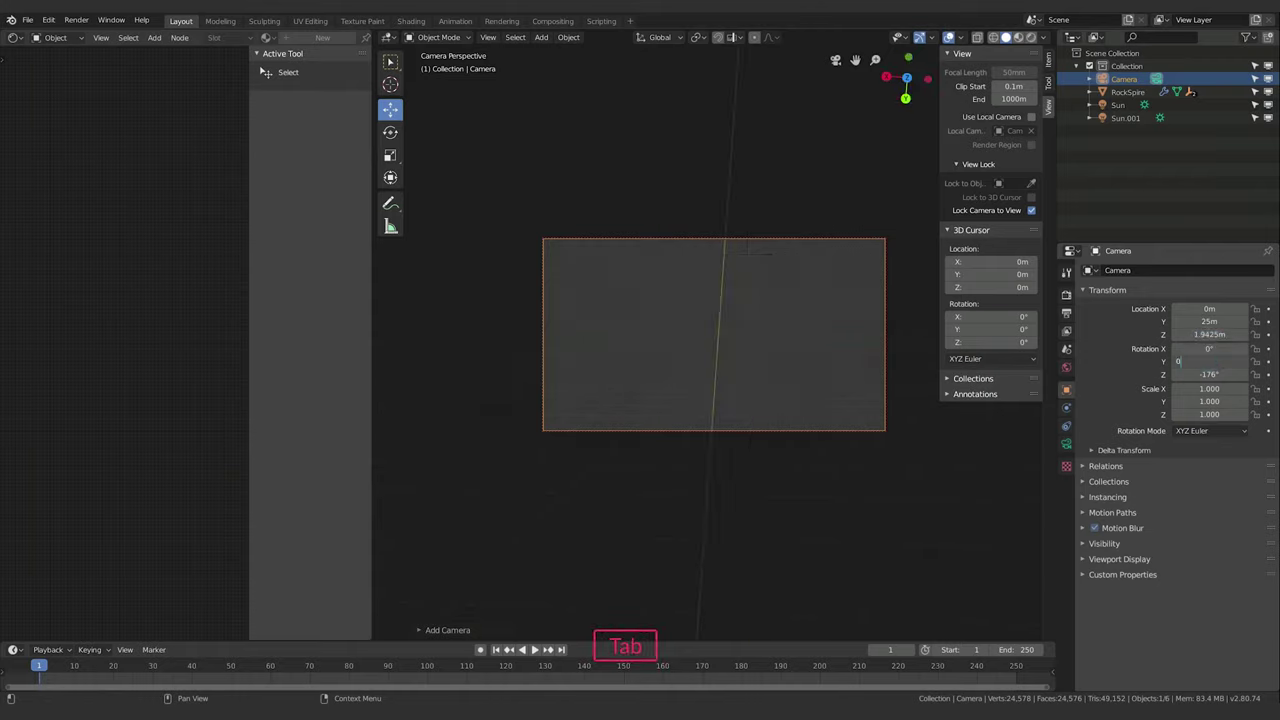
key(Return)
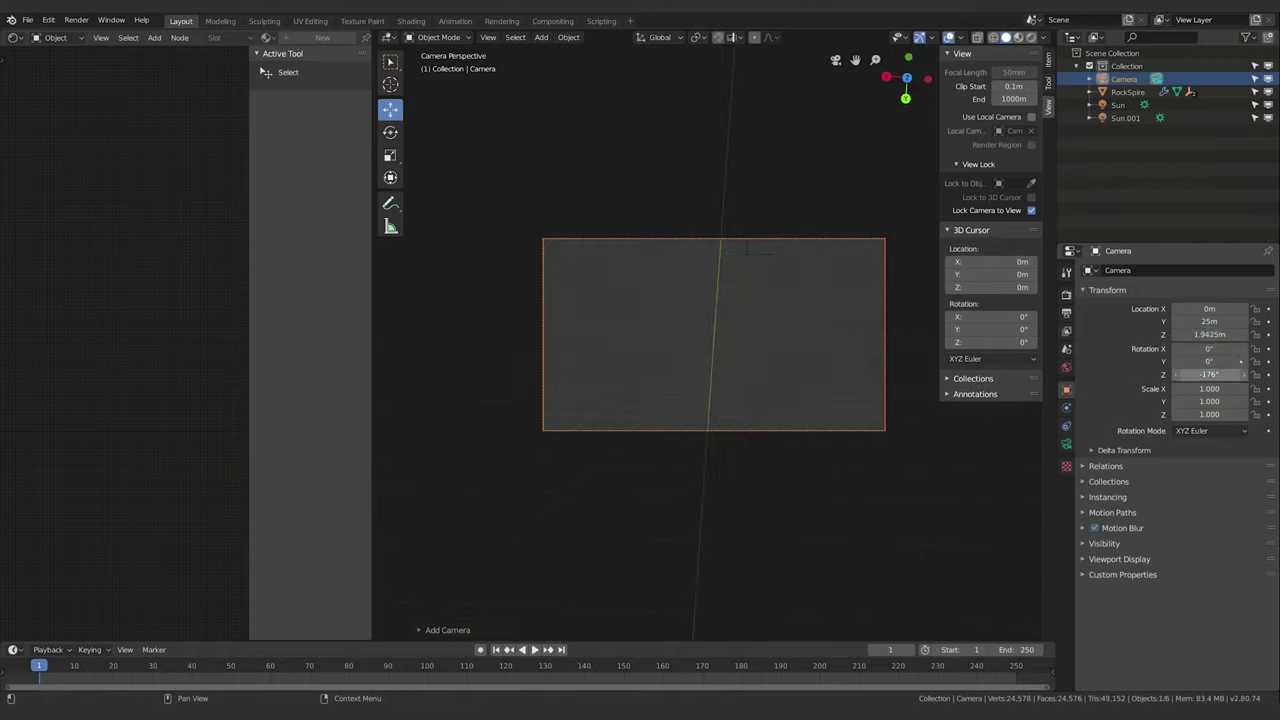
click(1228, 370)
text(0)
key(Return)
click(1203, 352)
text(0)
key(Return)
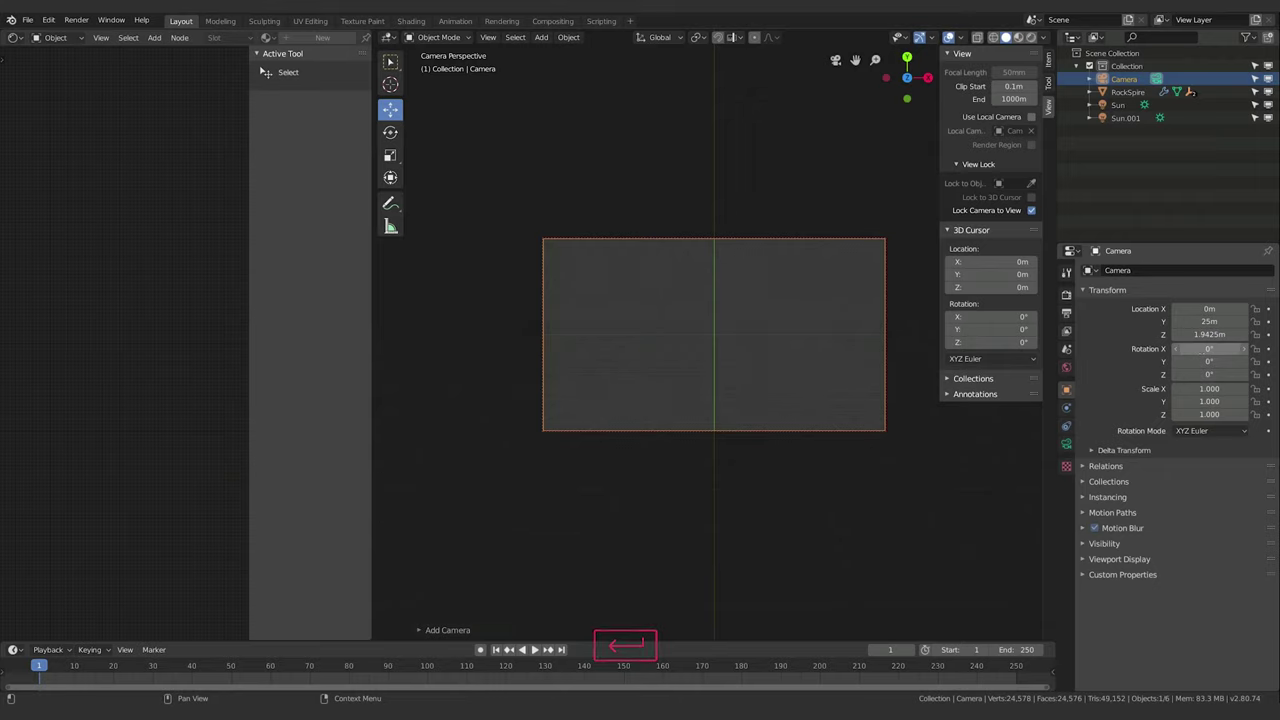
Set the camera's X rotation to 90°.
click(1206, 347)
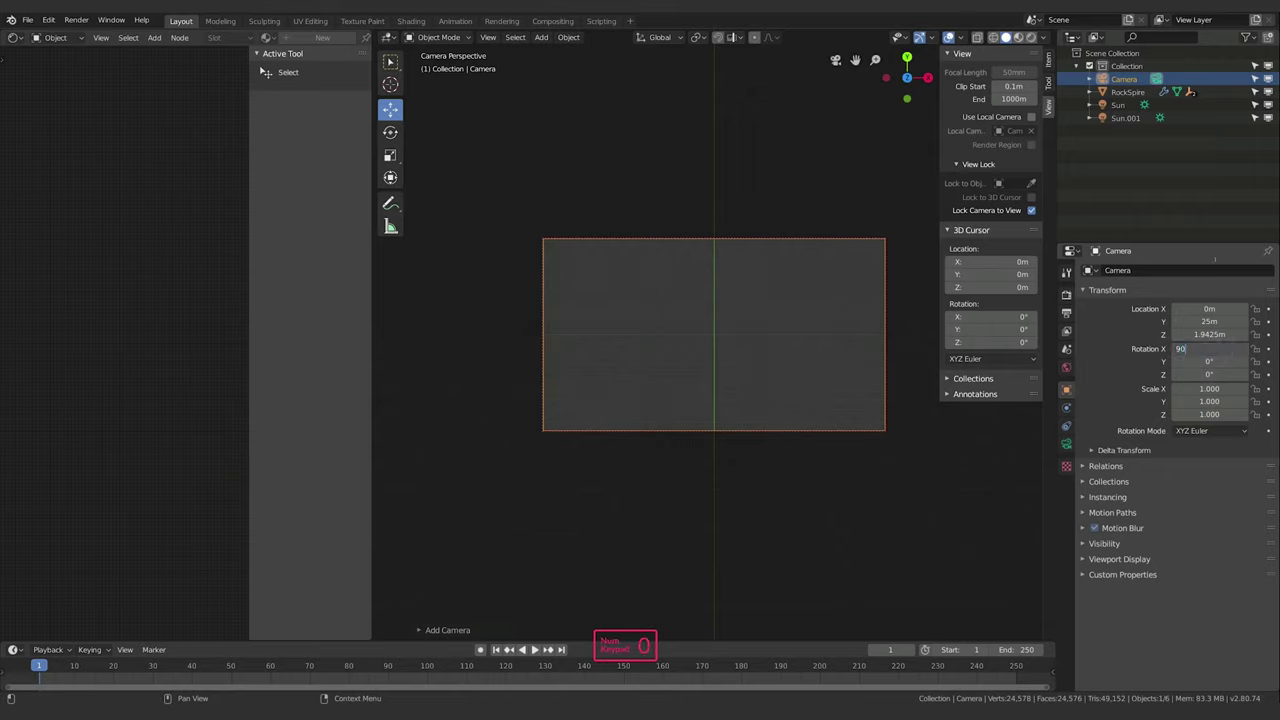
text(0)
key(Return)
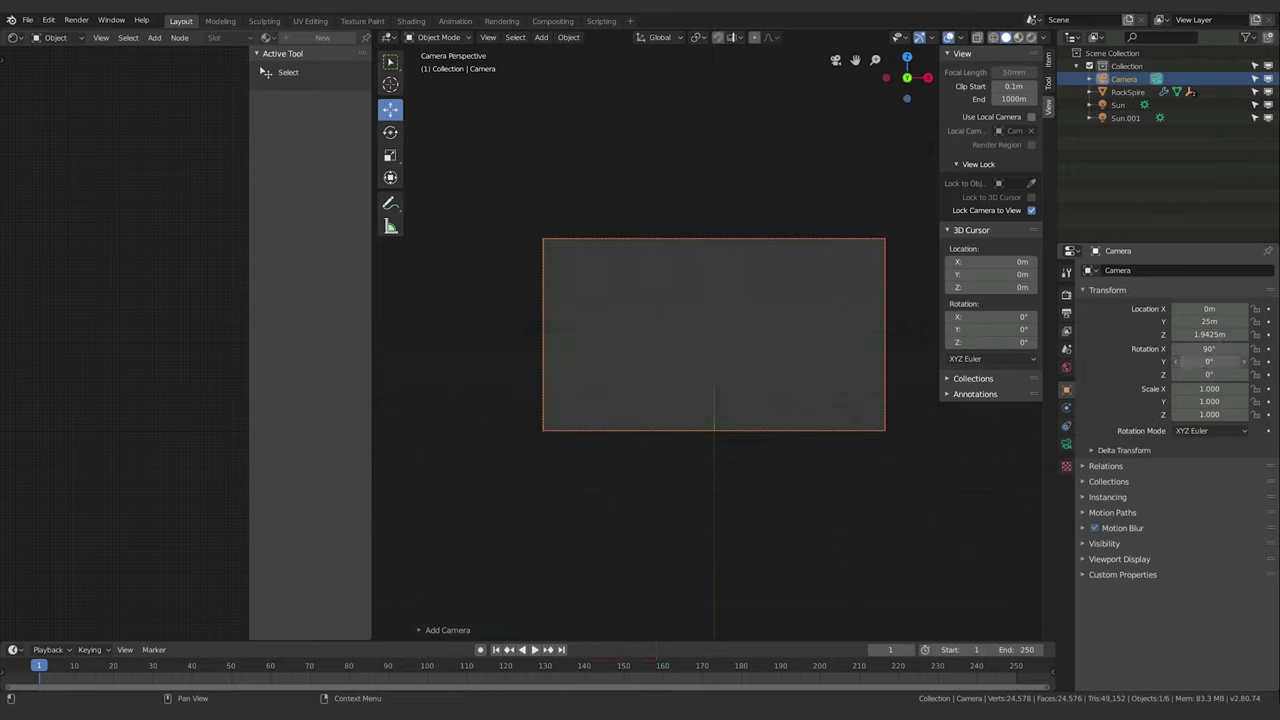
Try other Z rotations on the camera, including 360°.
drag(1198, 364, 1207, 374)
key(ctrl+z)
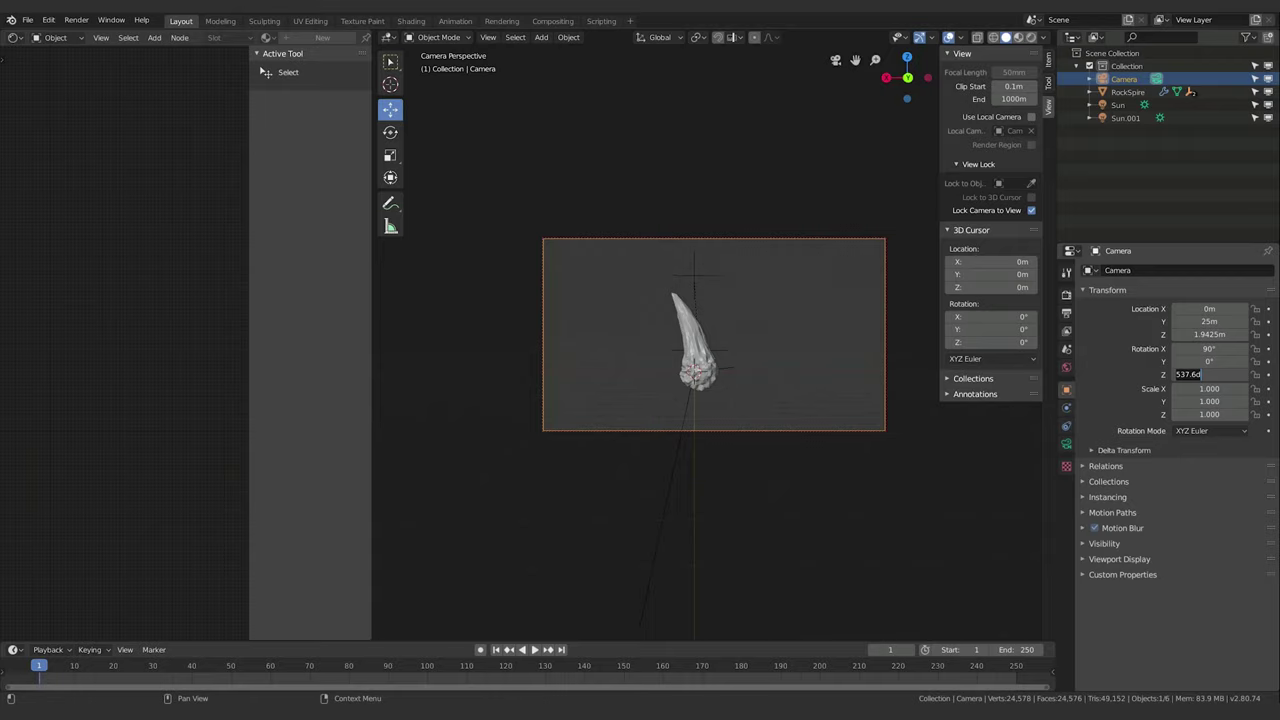
text(360)
key(Return)
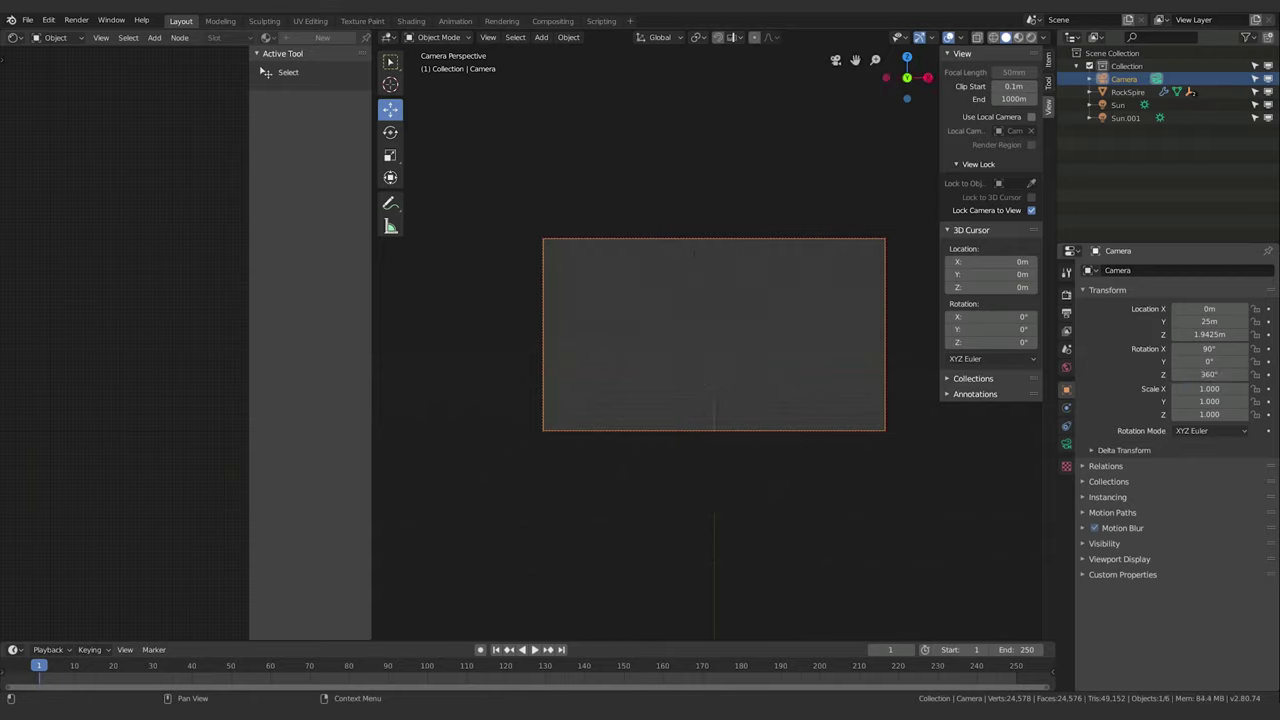
Set the camera's Z rotation to 180° so it faces the spire.
click(1222, 373)
text(18)
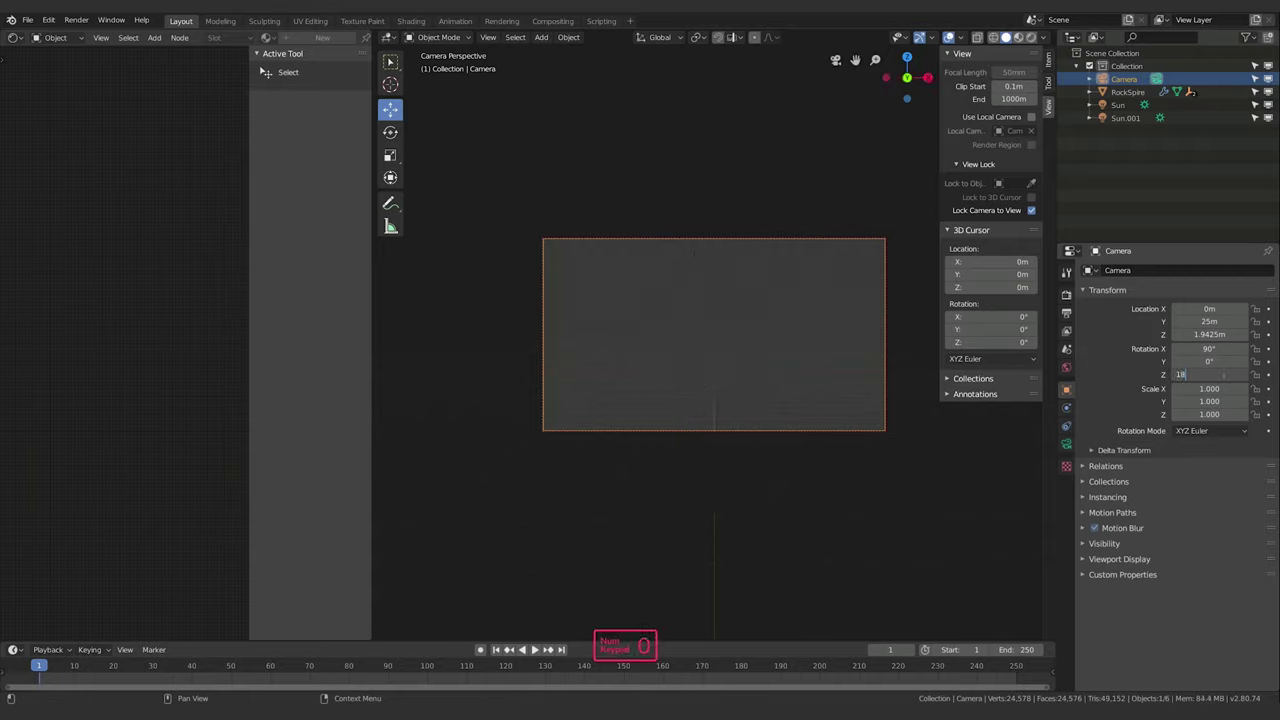
text(0)
key(Return)
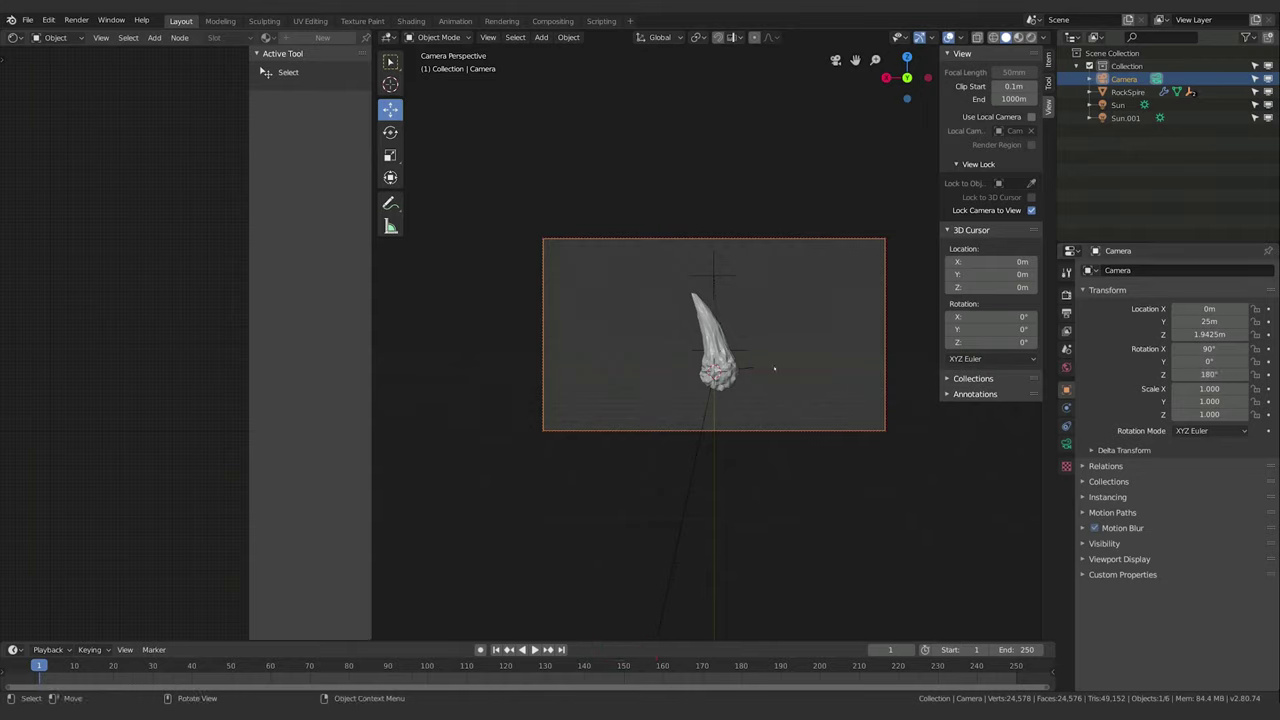
Keep the camera's lens type as Perspective and set its focal length to 25 mm.
click(1066, 444)
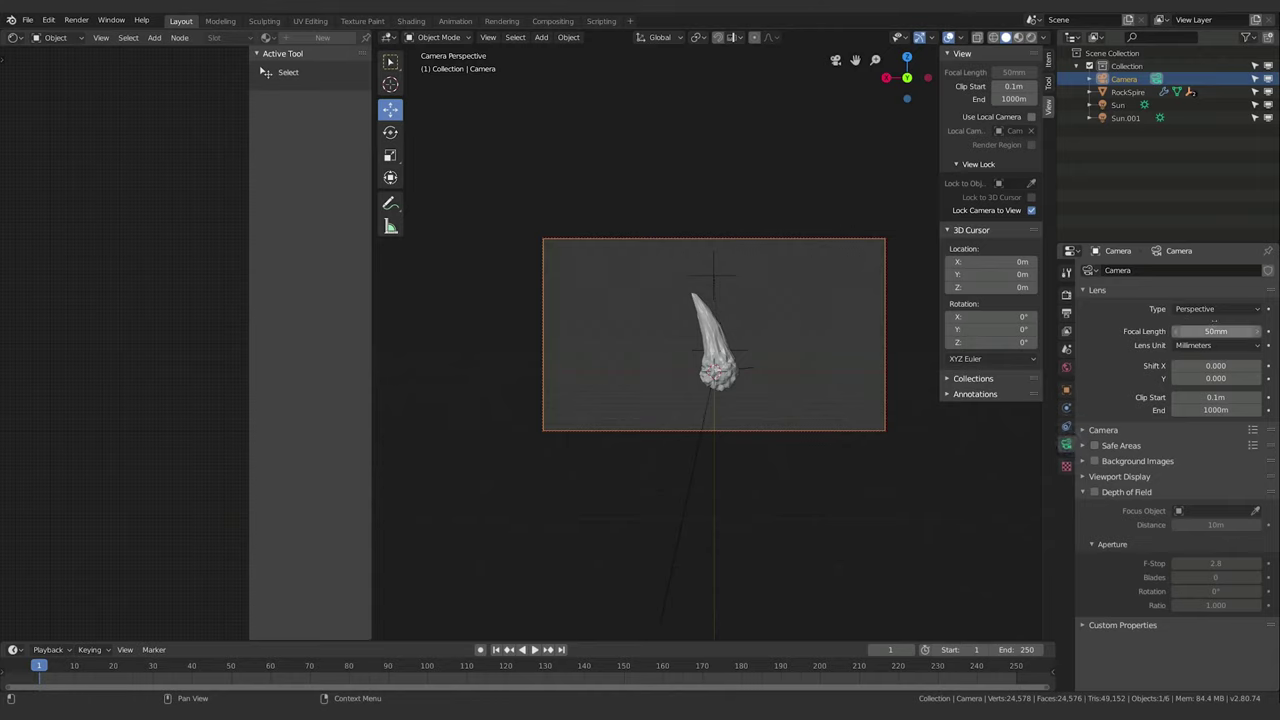
click(1206, 302)
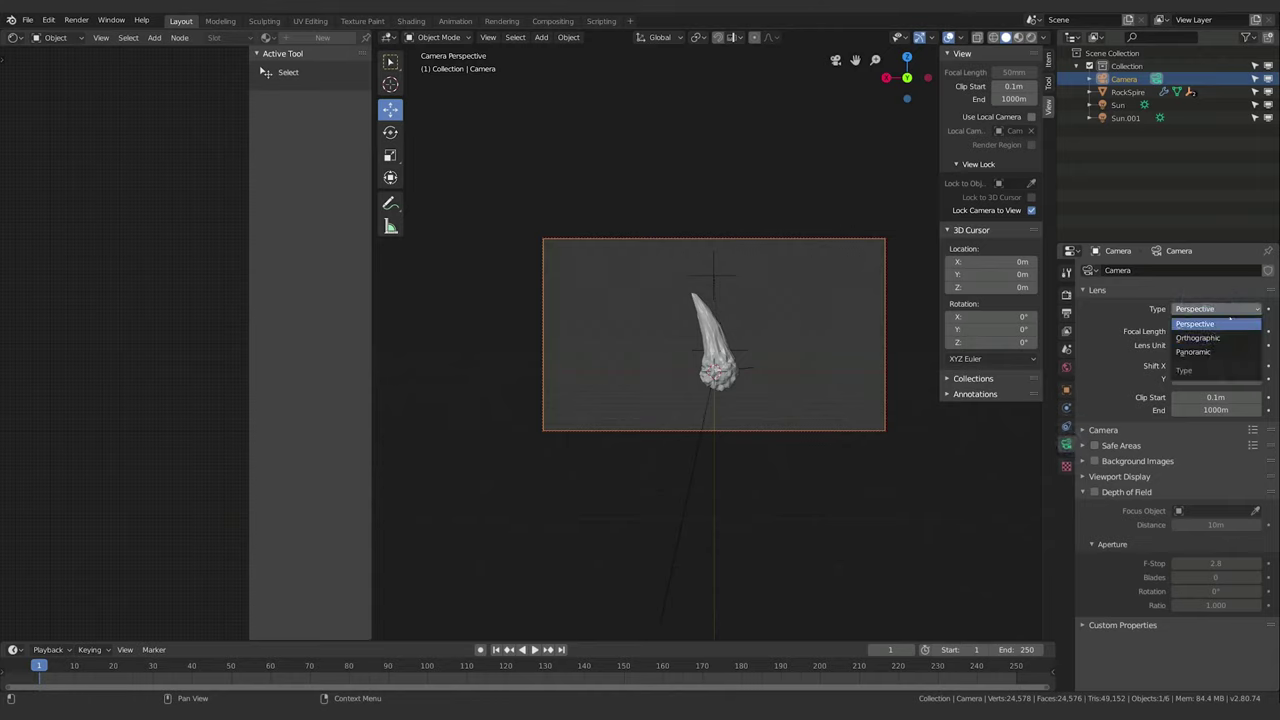
click(1163, 318)
click(1214, 331)
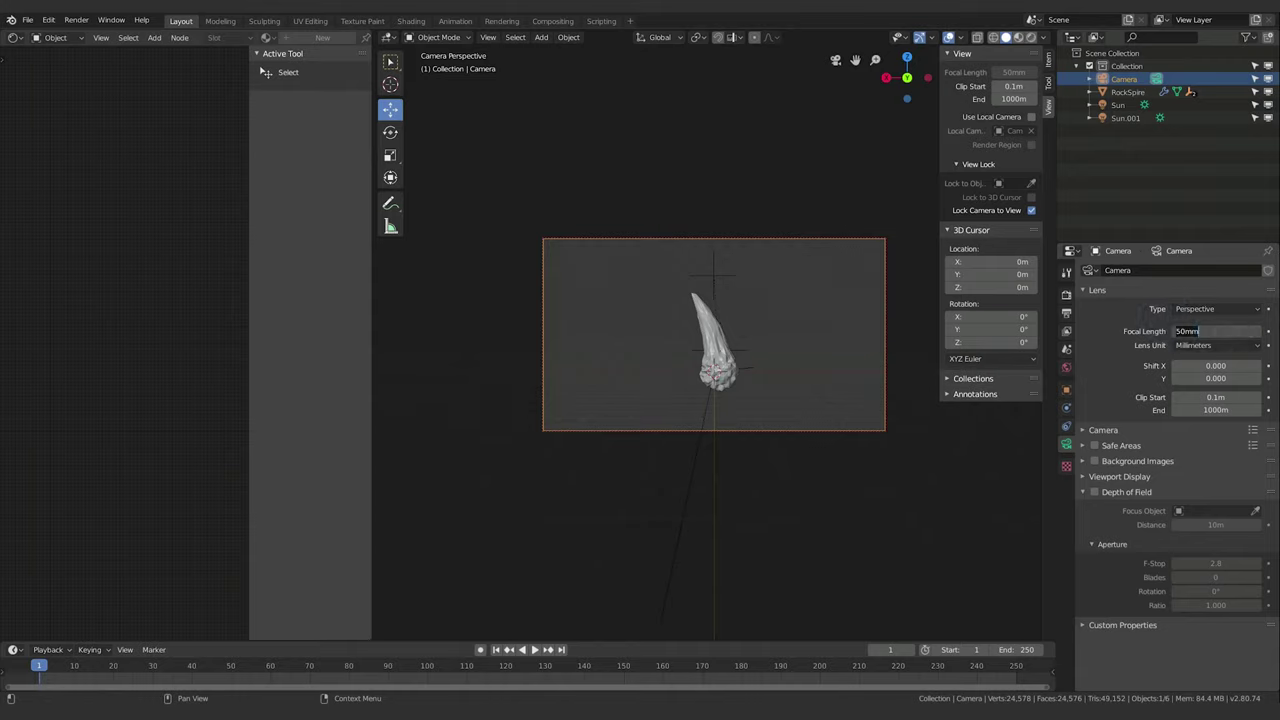
text(25)
key(Return)
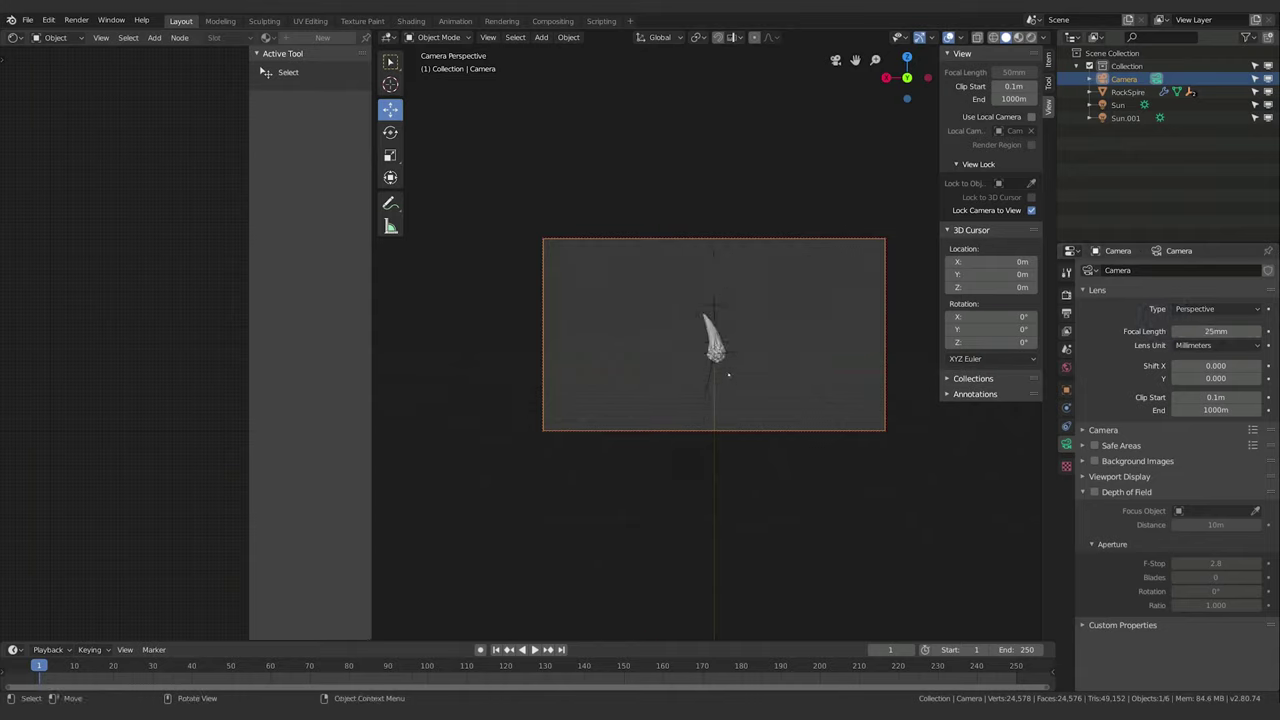
Disable Lock Camera to View so that view navigation does not move the camera.
middle_drag(728, 375, 837, 279)
click(1030, 209)
scroll(806, 408, up, 4)
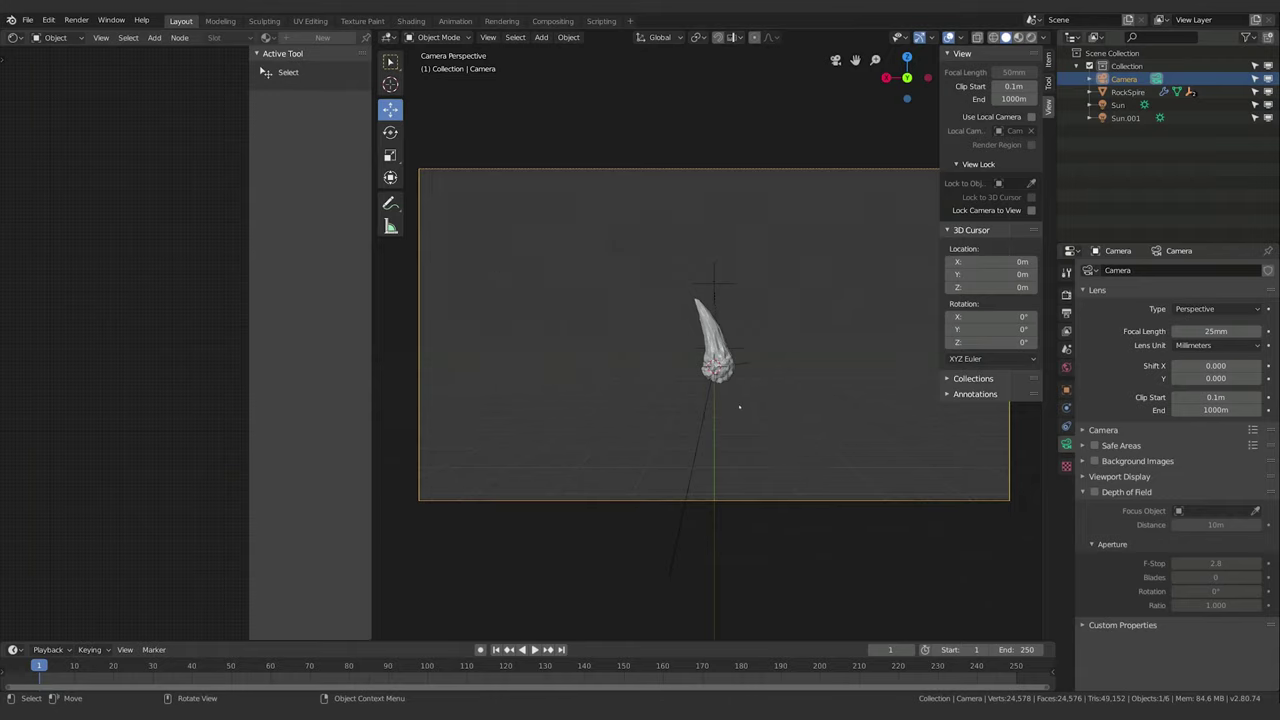
scroll(779, 413, up, 1)
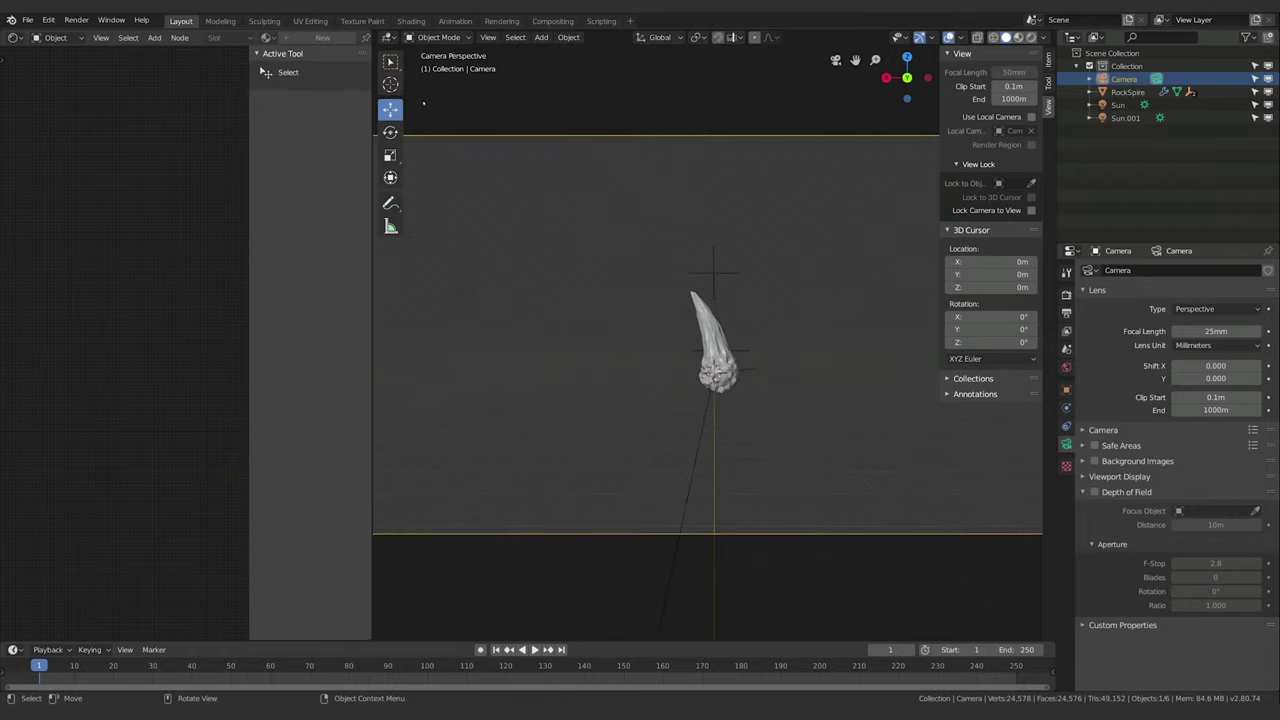
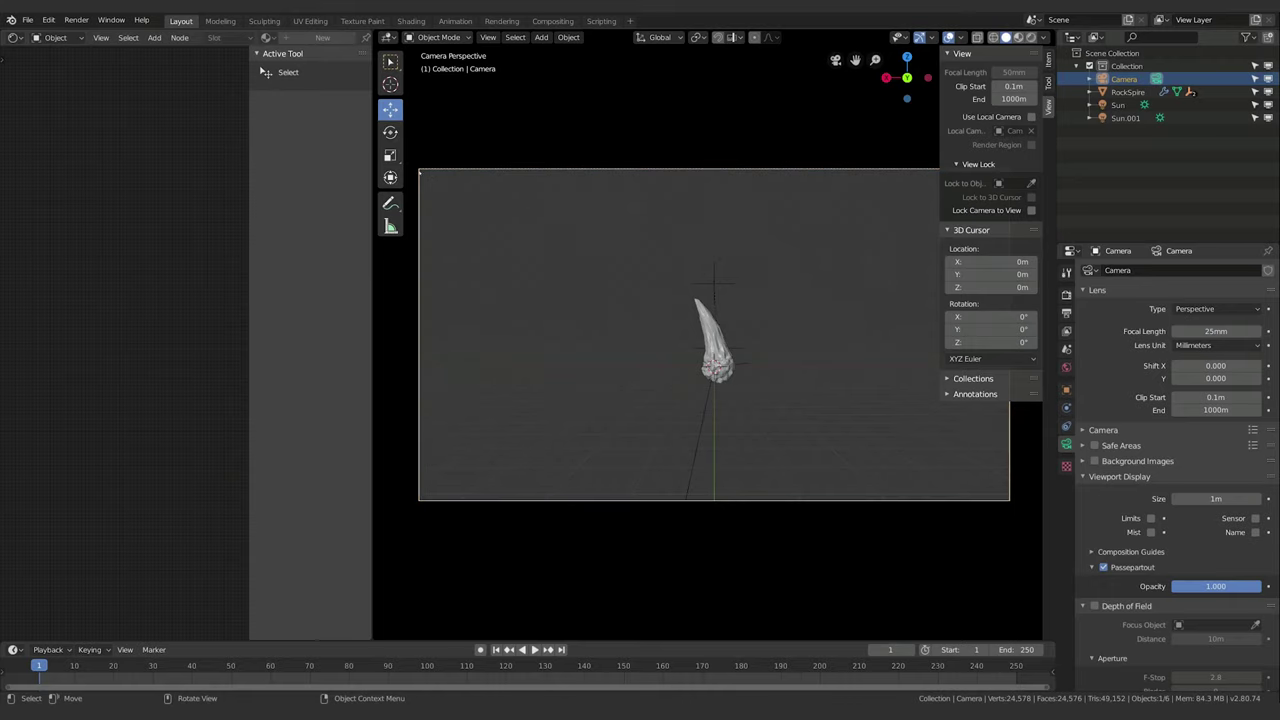
Define a render region that covers the entire camera frame.
key(ctrl)
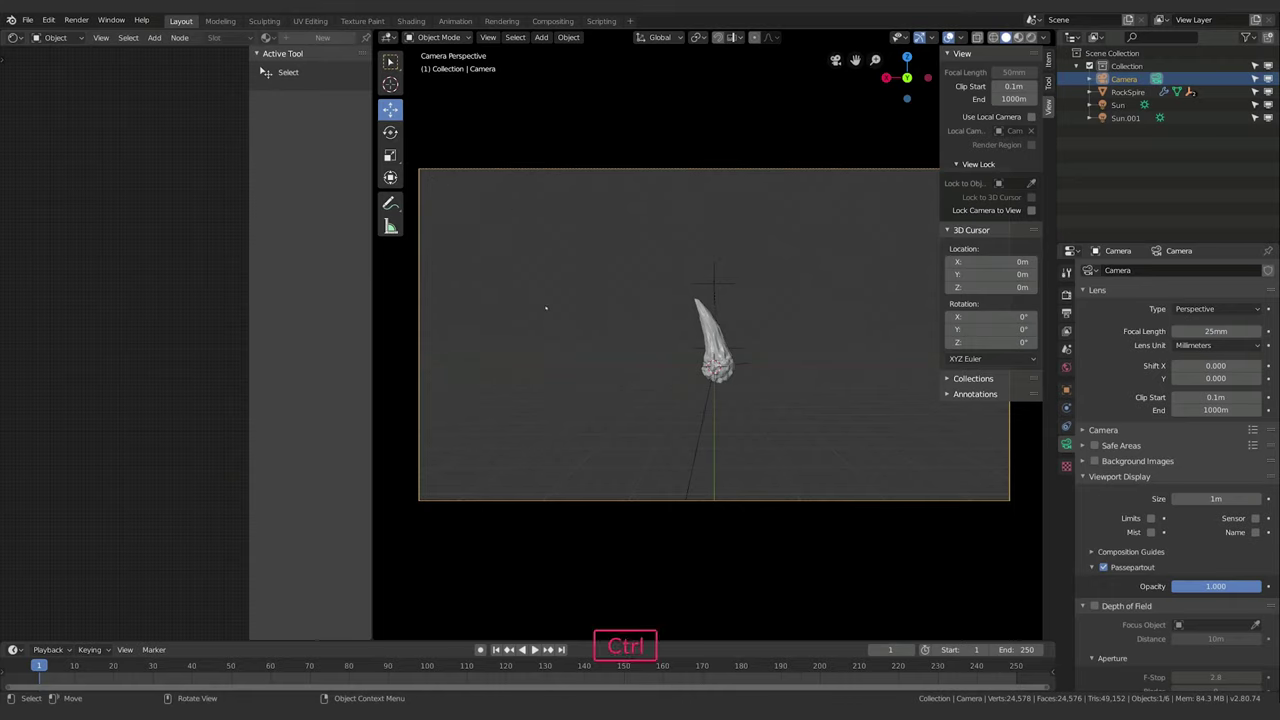
key(ctrl+b)
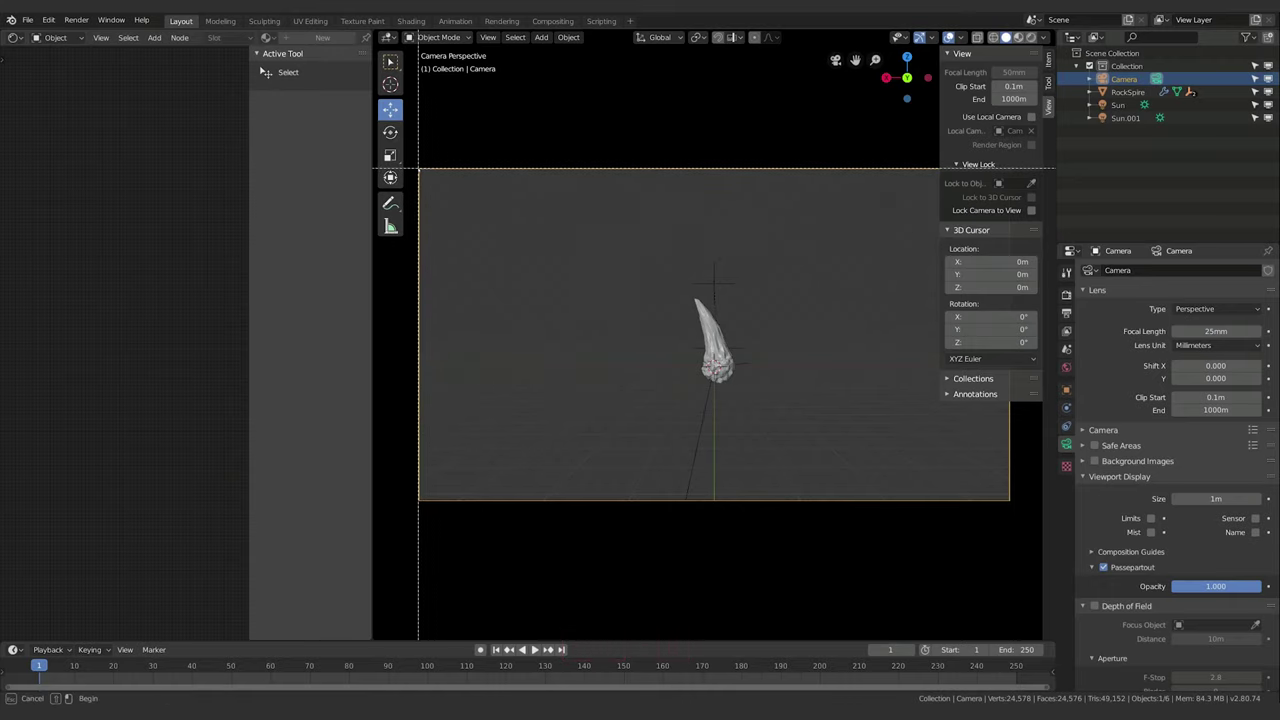
drag(418, 169, 1010, 501)
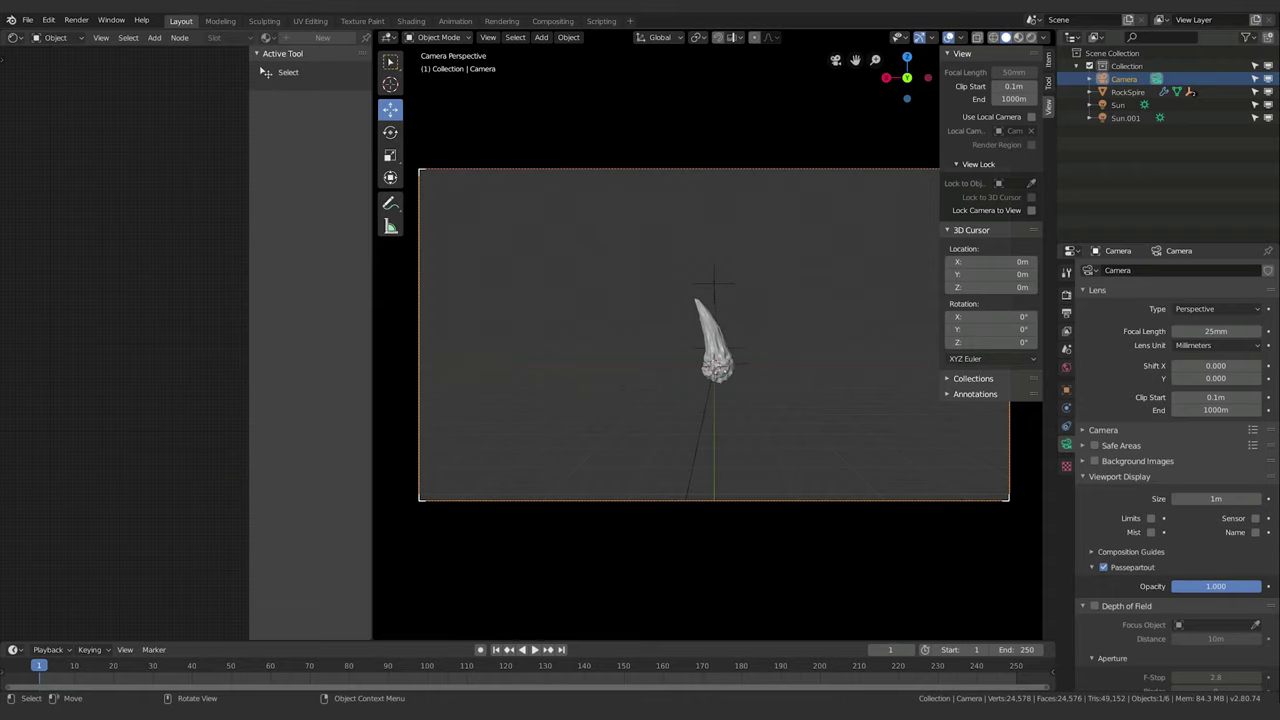
Preview the camera view in rendered shading and return to solid shading.
key(z)
click(823, 357)
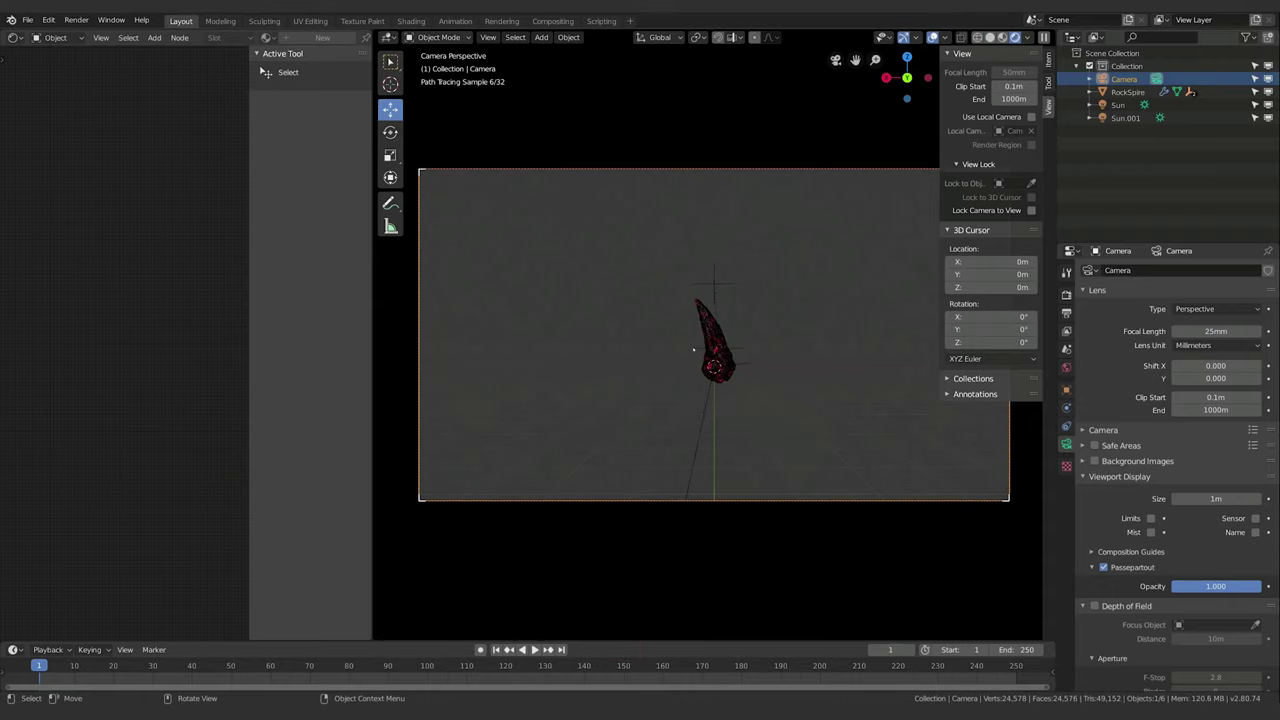
key(z)
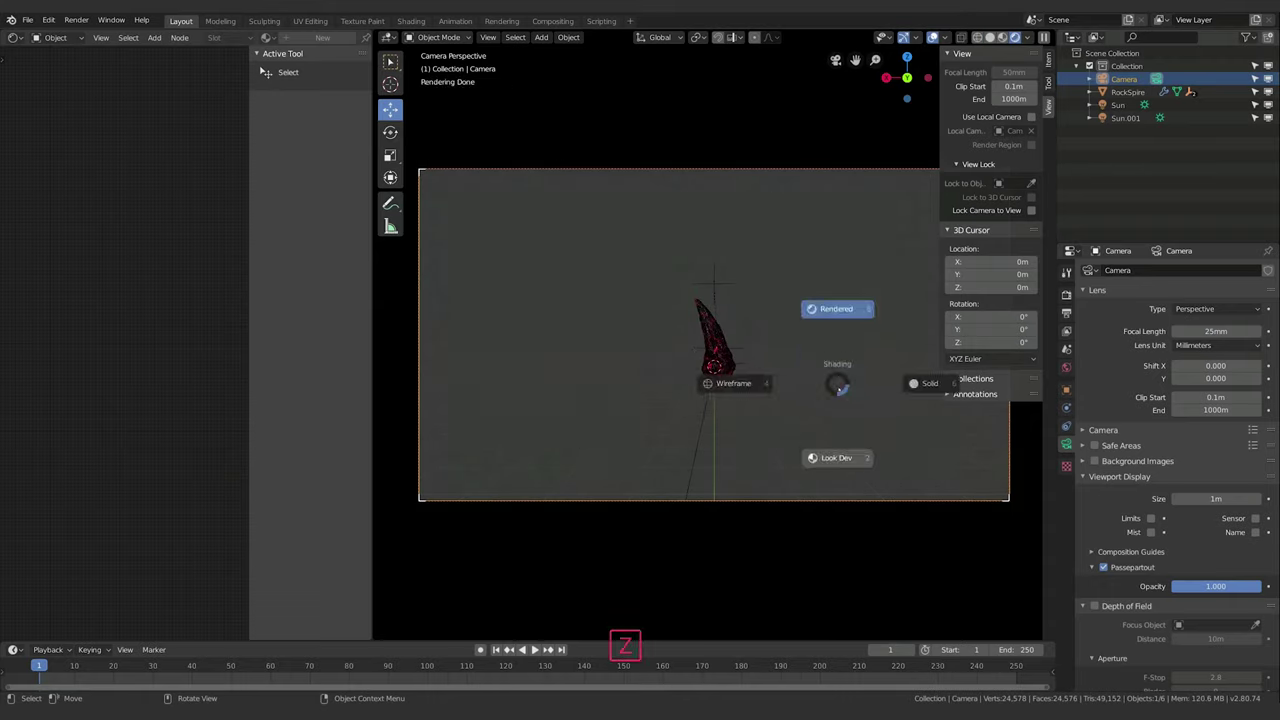
click(942, 386)
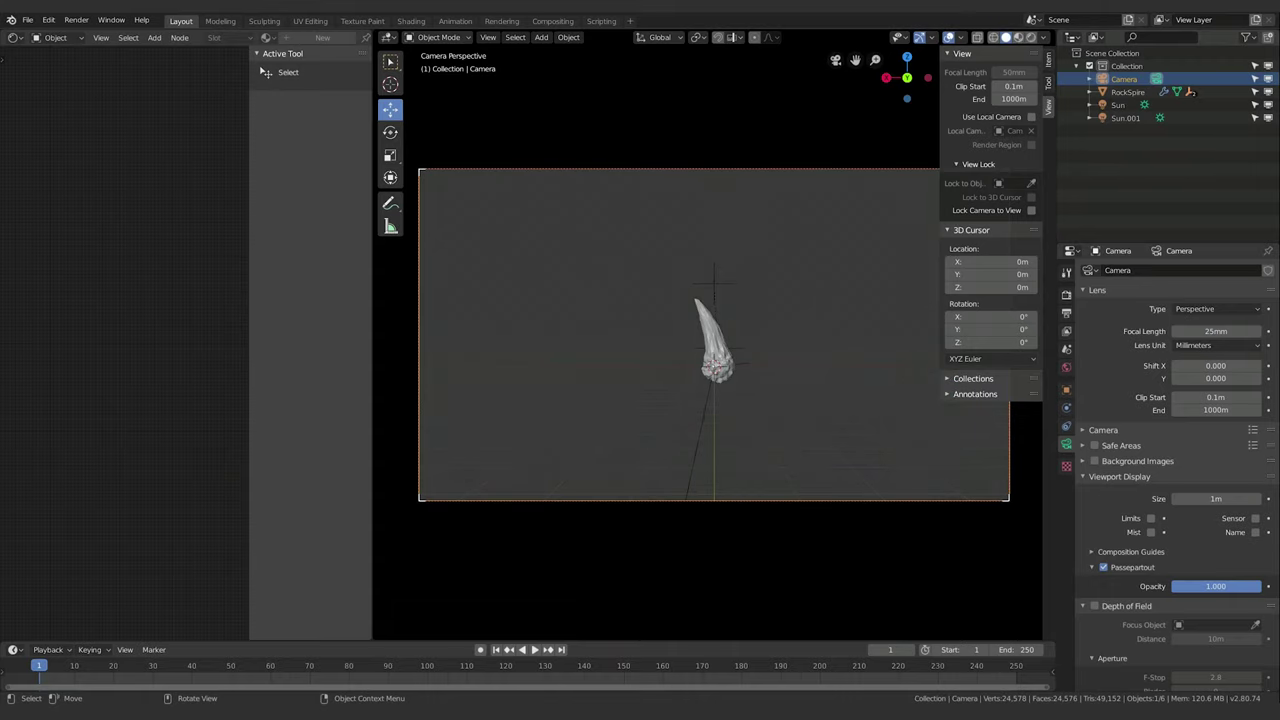
Leave the camera view, check the spire up close in rendered shading and switch back to solid.
middle_drag(635, 355, 828, 377)
scroll(868, 440, up, 5)
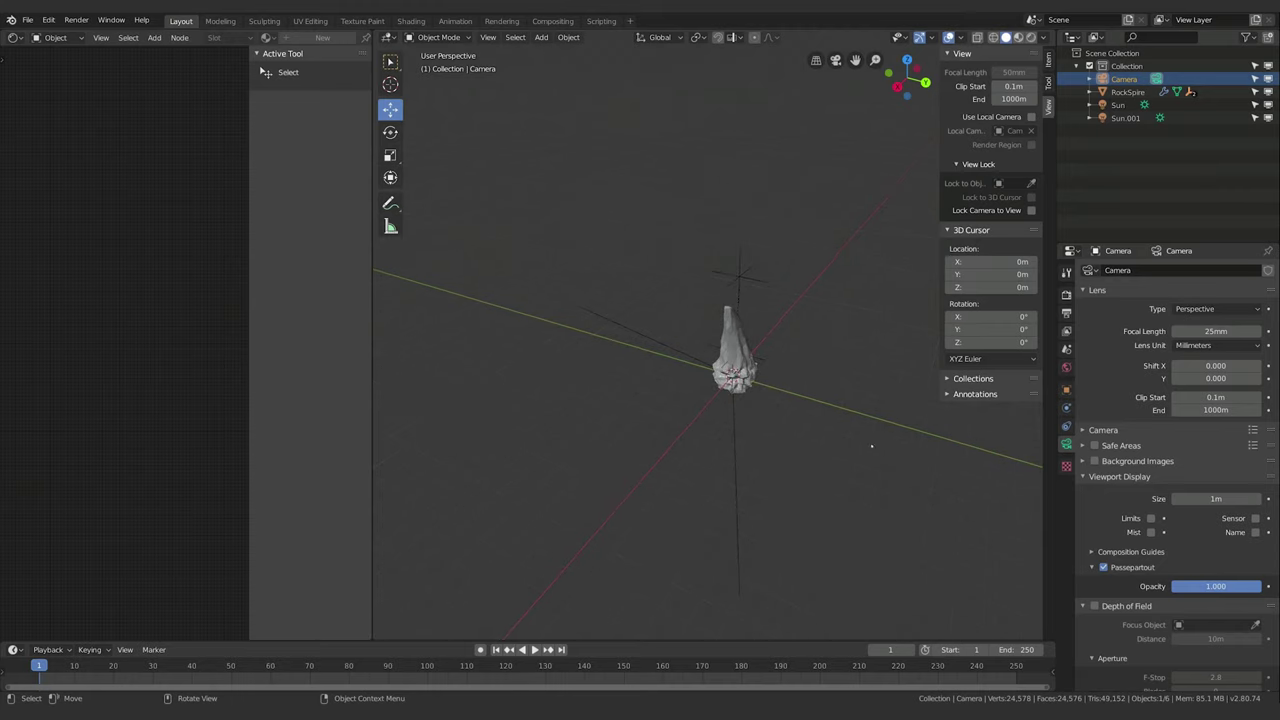
middle_drag(856, 432, 789, 403)
key(z)
click(798, 345)
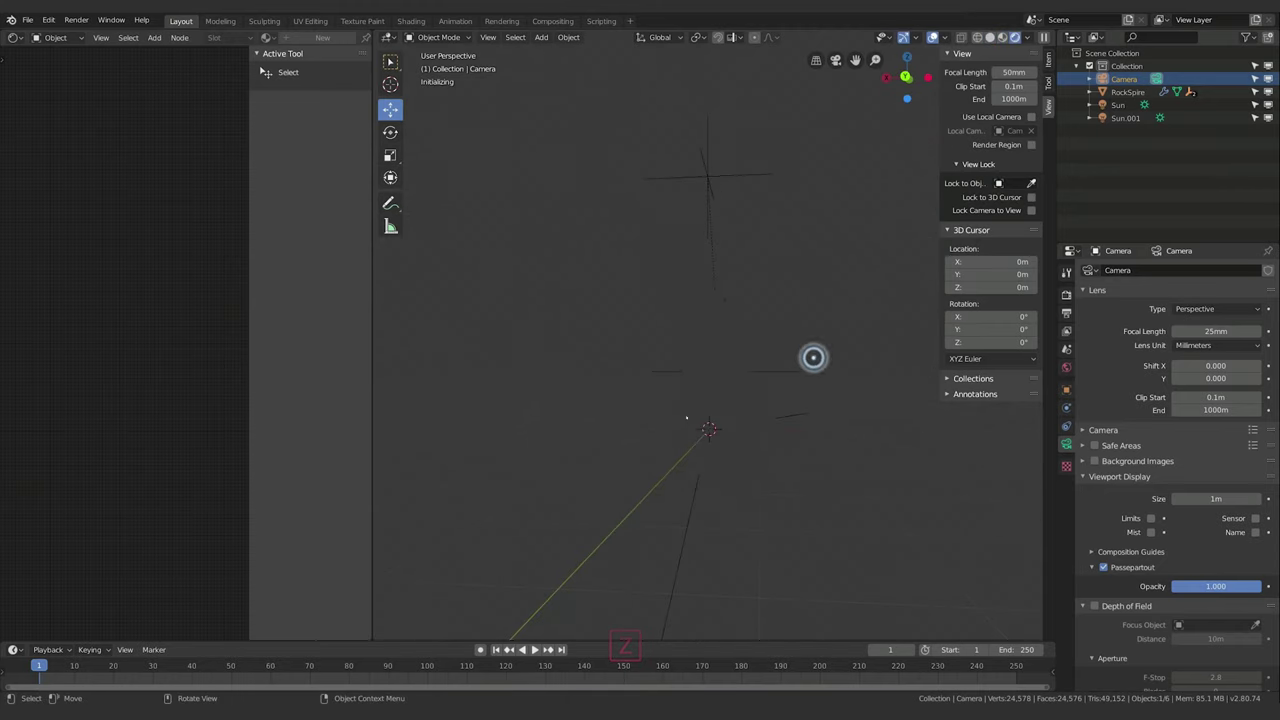
middle_drag(805, 355, 728, 413)
key(z)
click(806, 414)
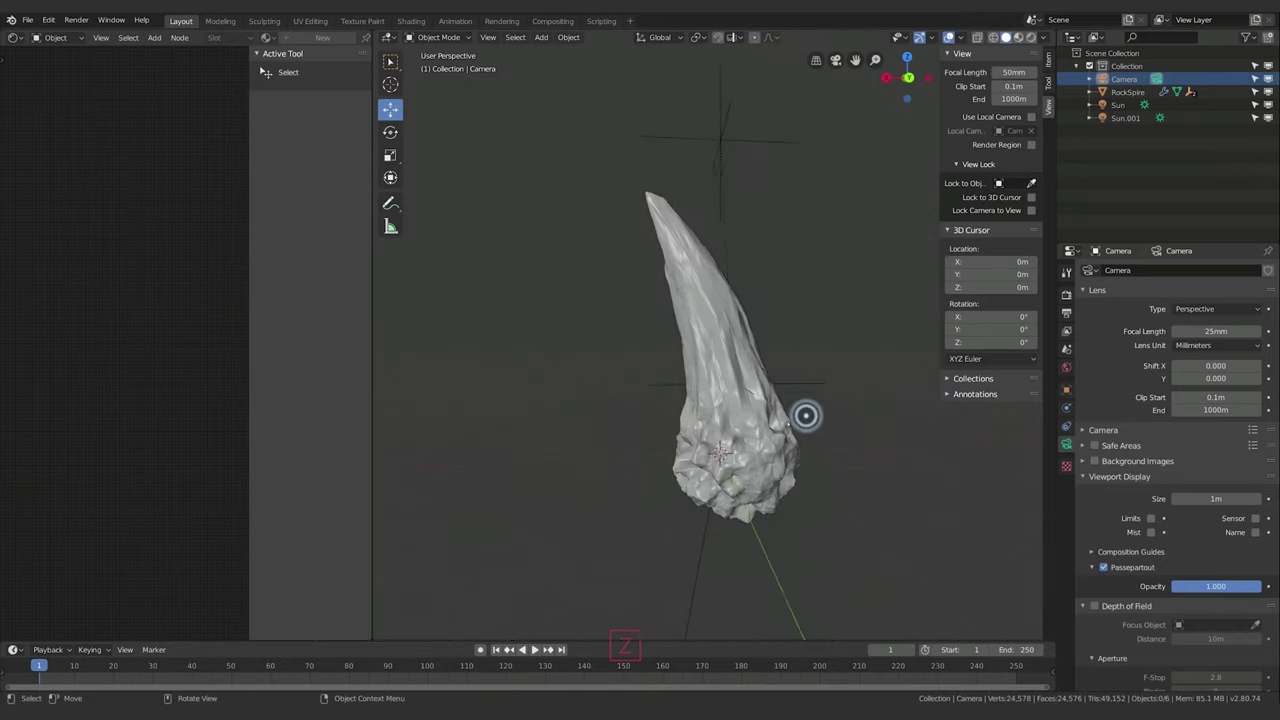
Select the RockSpire without moving it and frame it closely from the front.
click(770, 425)
key(g)
key(Escape)
middle_drag(848, 452, 765, 438)
scroll(750, 445, up, 3)
mouse_move(705, 467)
shift+middle_down()
mouse_move(777, 377)
mouse_move(798, 391)
shift+middle_up()
scroll(777, 377, down, 3)
Show the RockSpire in rendered shading, deselect it and inspect its surface.
key(z)
click(805, 322)
click(805, 320)
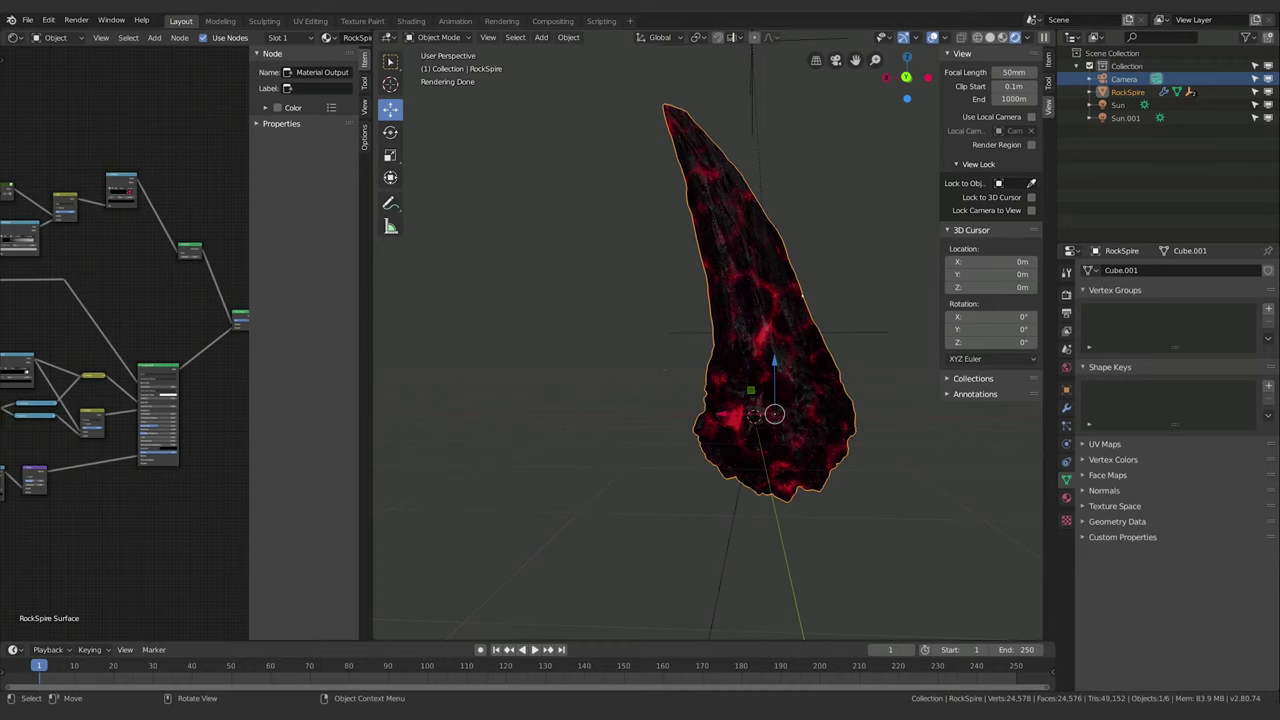
scroll(788, 390, down, 6)
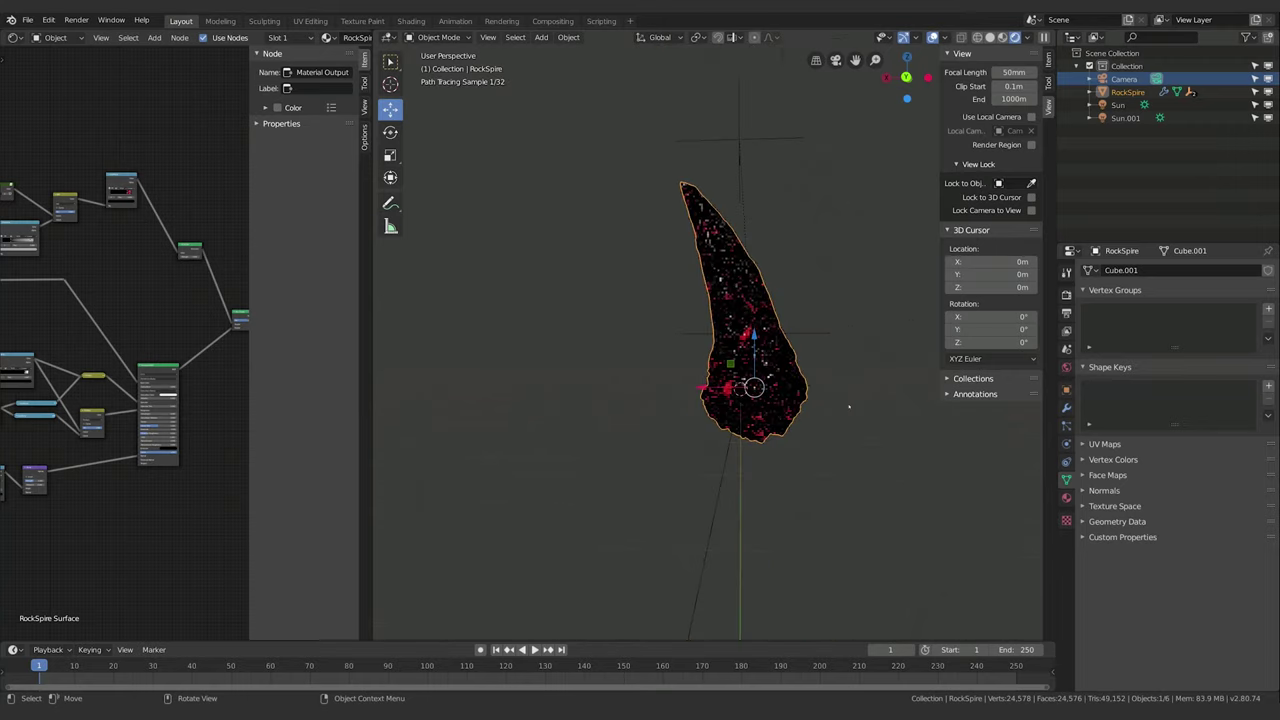
click(843, 403)
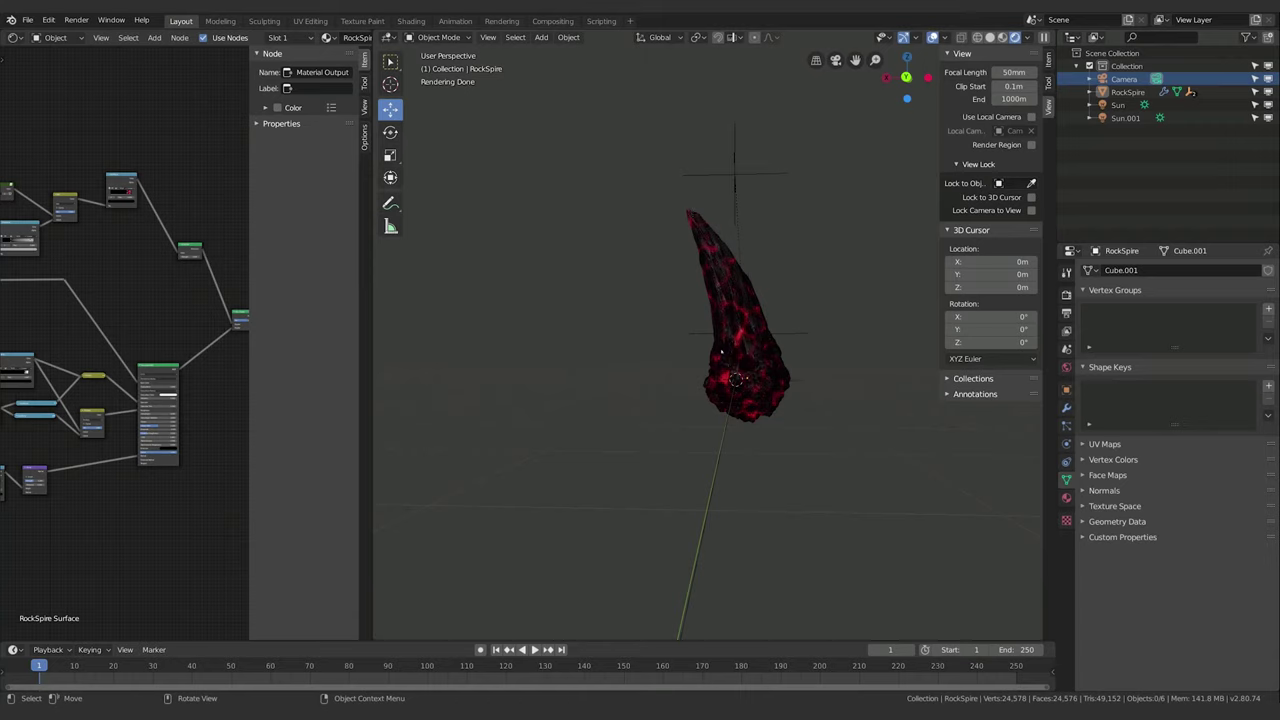
scroll(761, 445, up, 5)
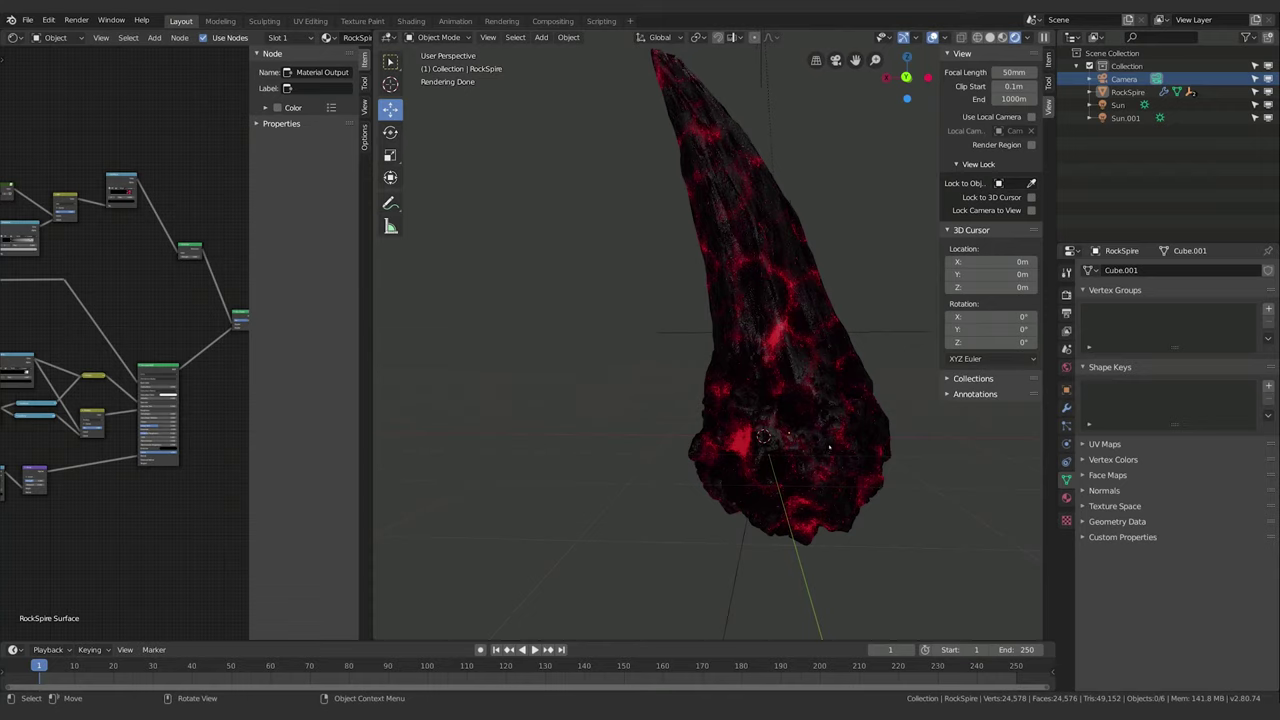
Duplicate the RockSpire without its empties about 3.1 m to the side, and select the original's Rock Start empty.
click(827, 444)
scroll(880, 410, down, 2)
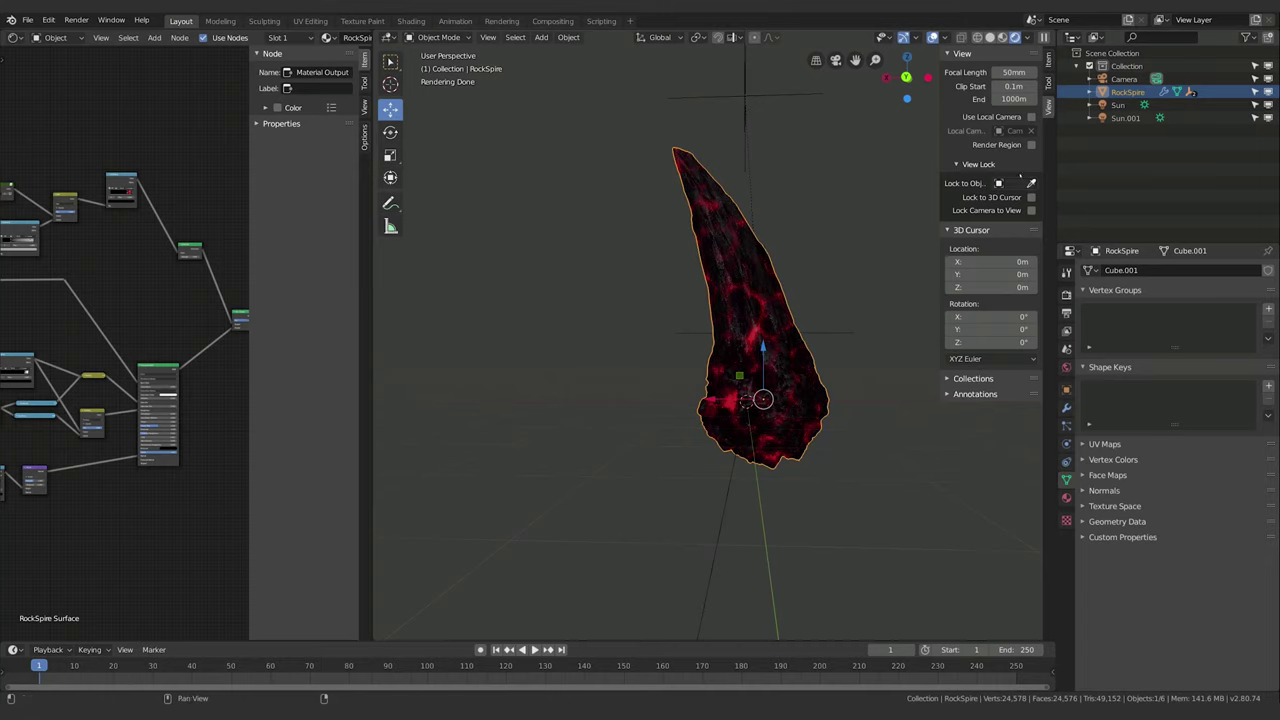
click(1090, 91)
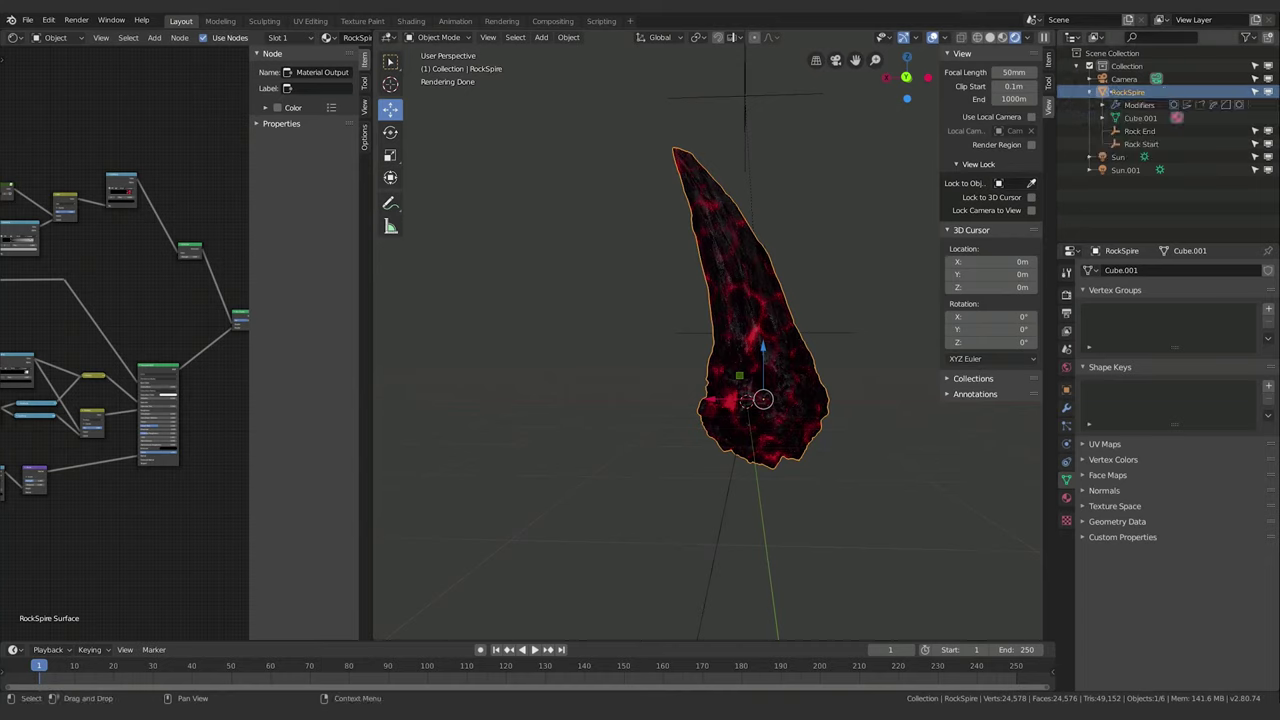
key(shift+d)
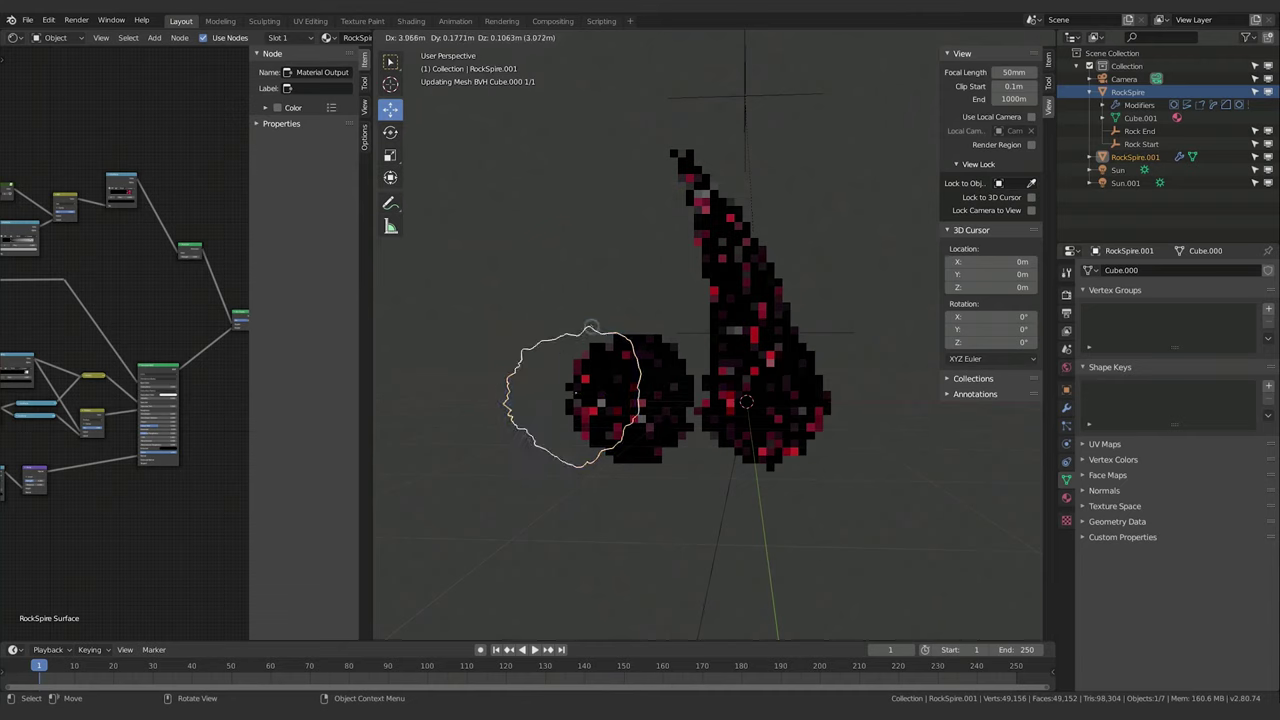
click(590, 327)
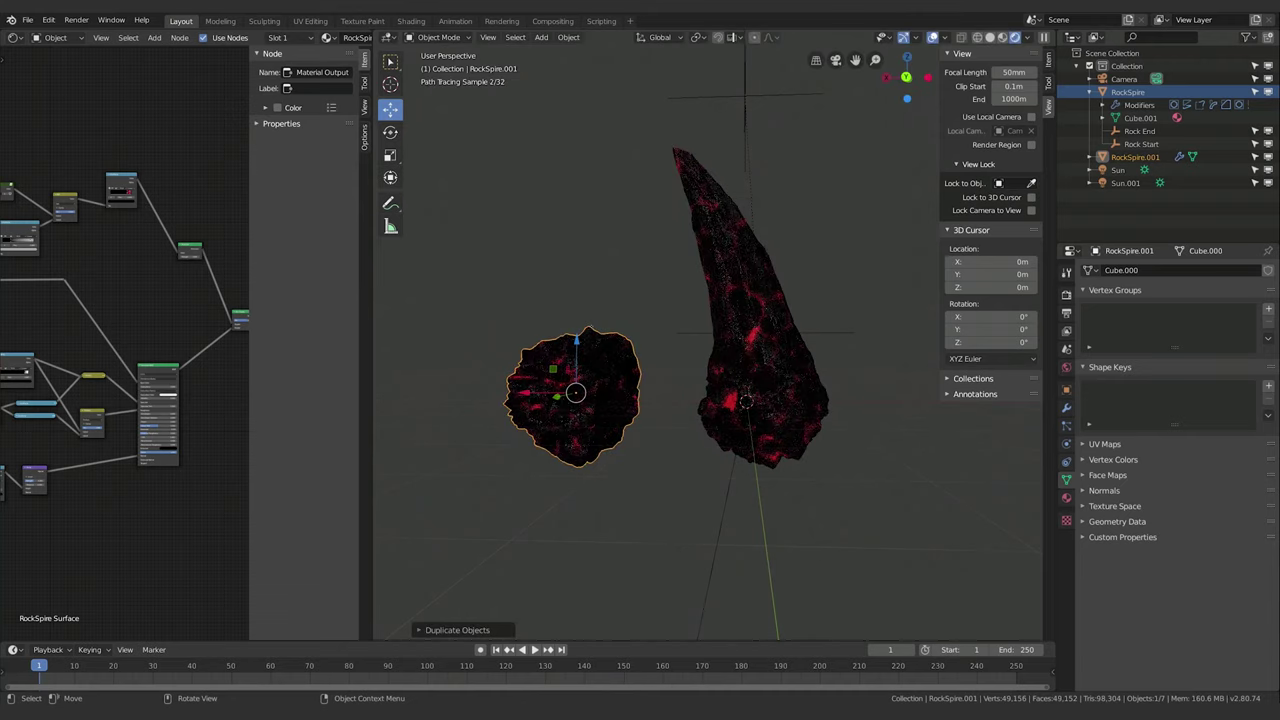
click(1140, 131)
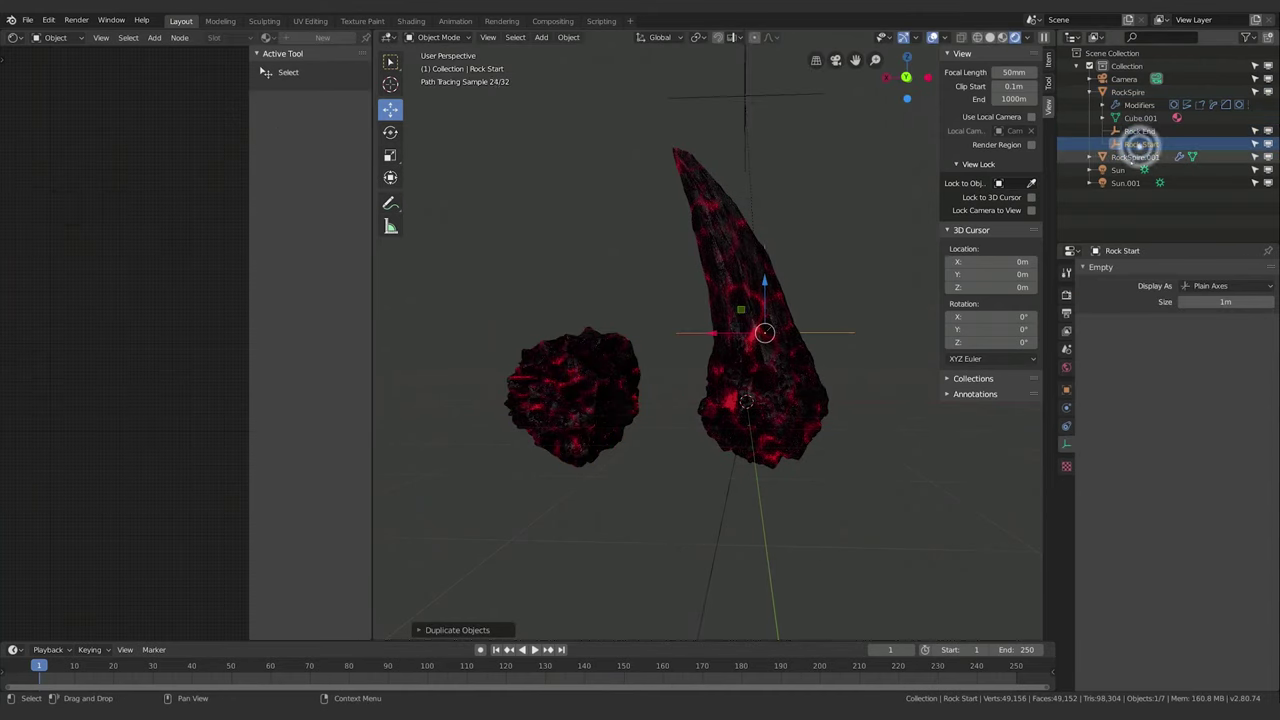
Select the duplicated rock that has no empties and move it over toward the original spire.
click(1135, 157)
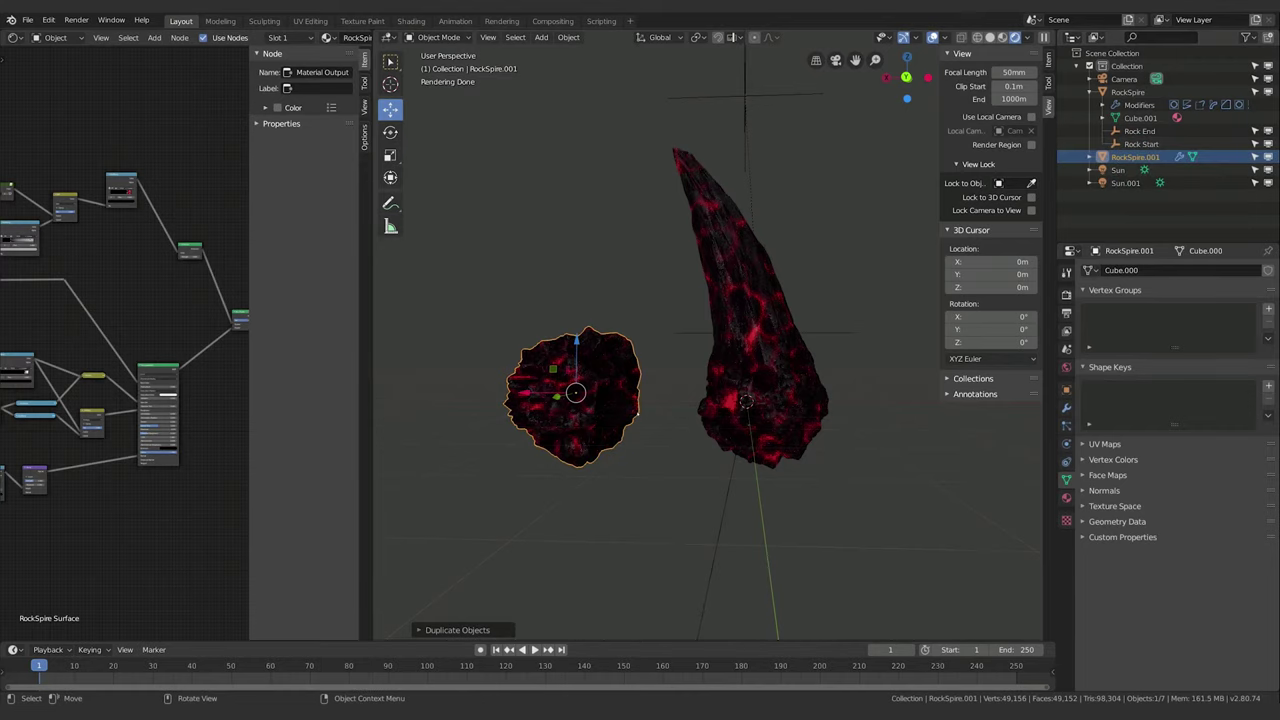
key(ctrl+z)
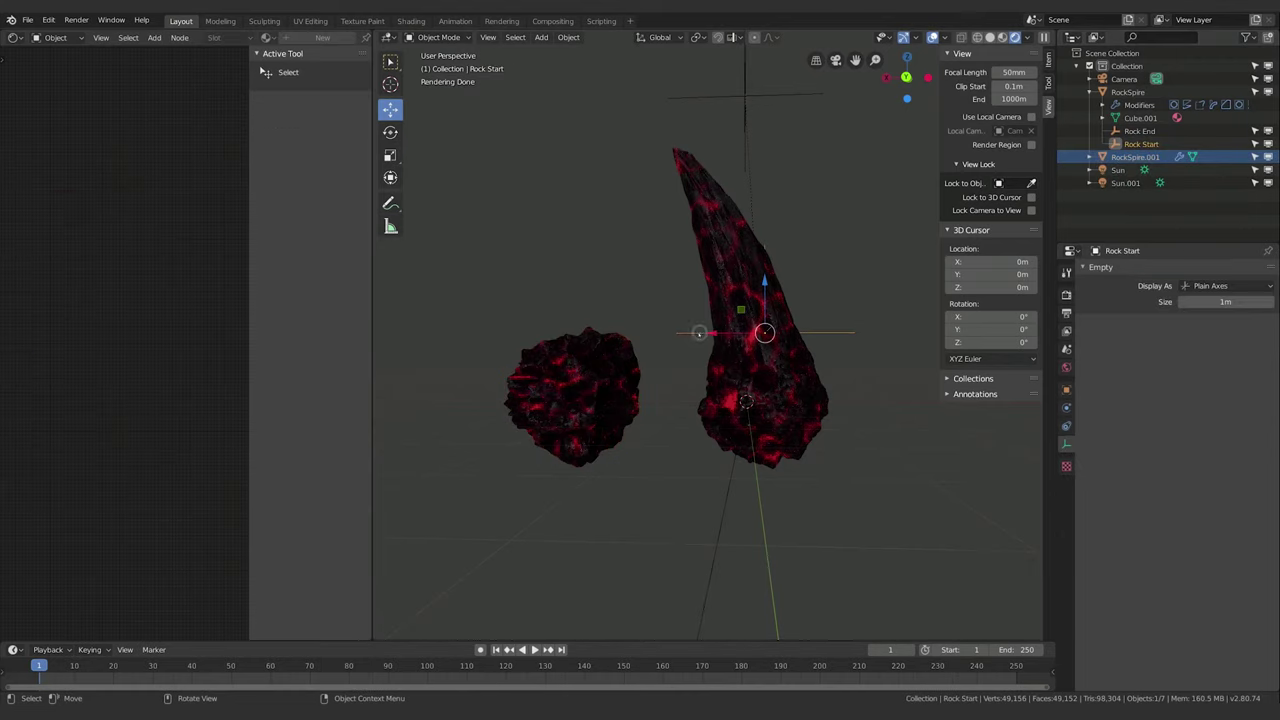
click(594, 366)
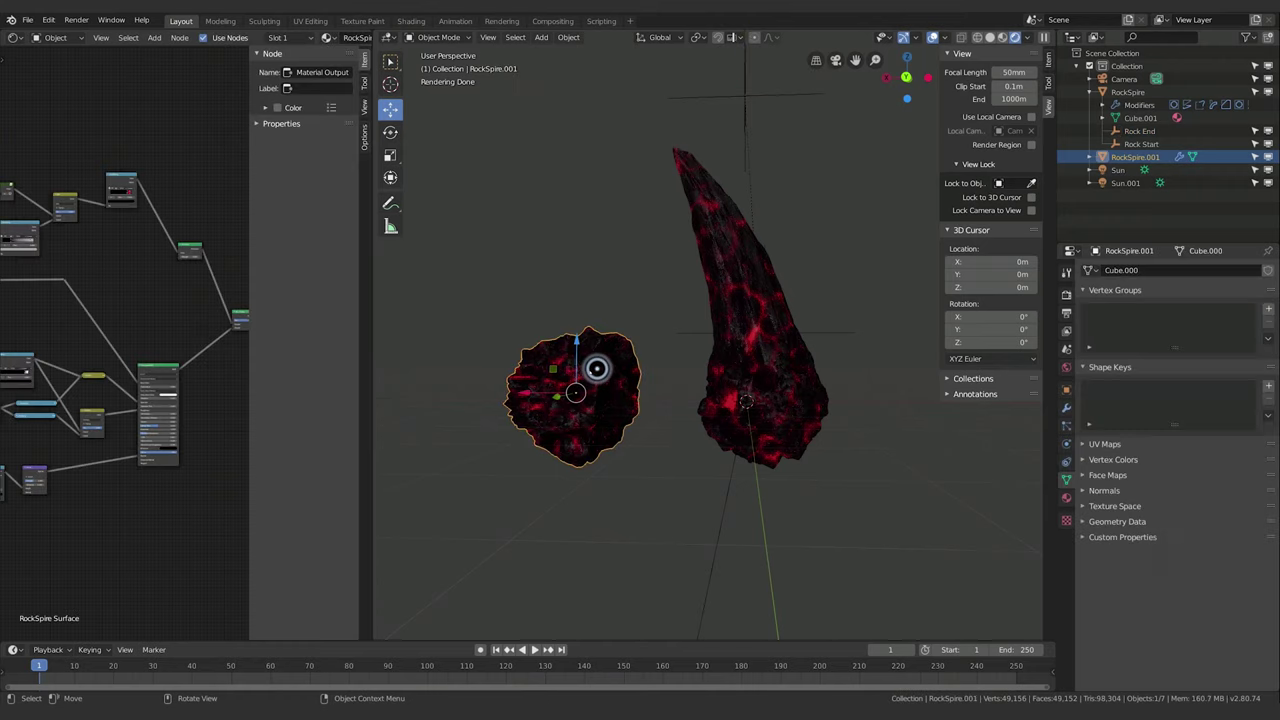
key(g)
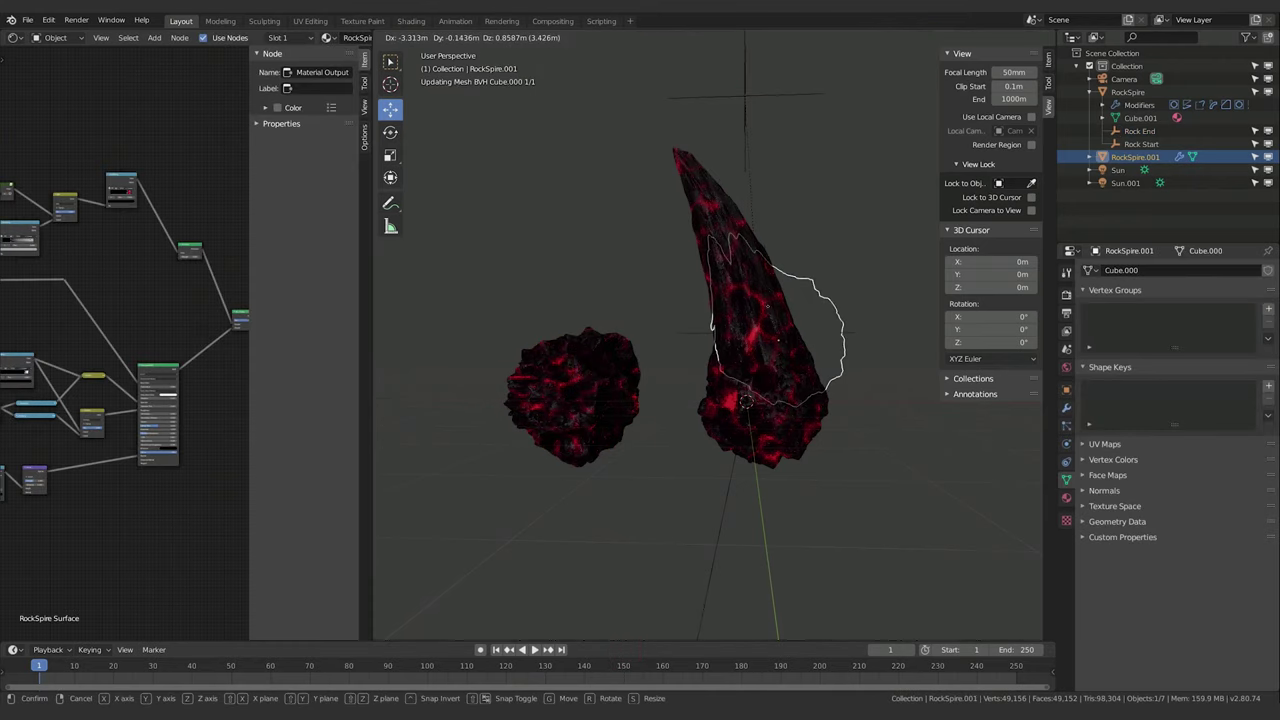
click(893, 340)
Delete the duplicated rock that has no empties and switch the viewport to solid shading.
key(x)
click(880, 330)
key(z)
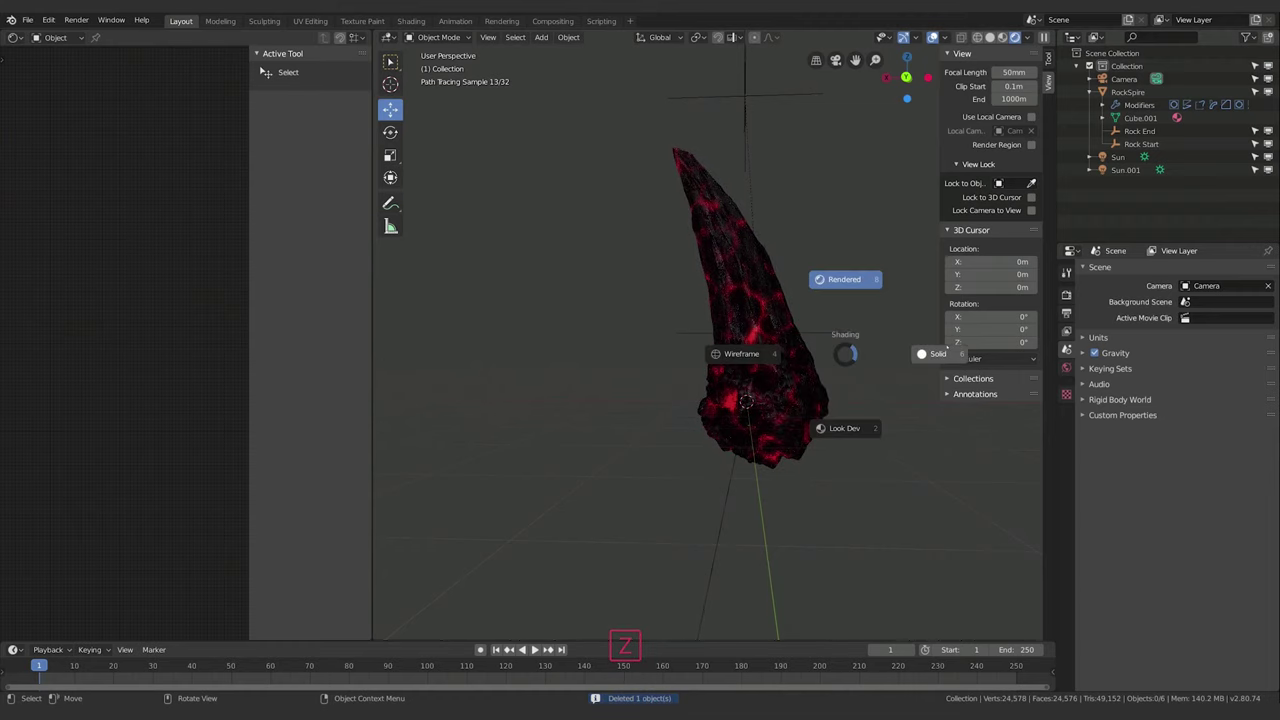
click(936, 354)
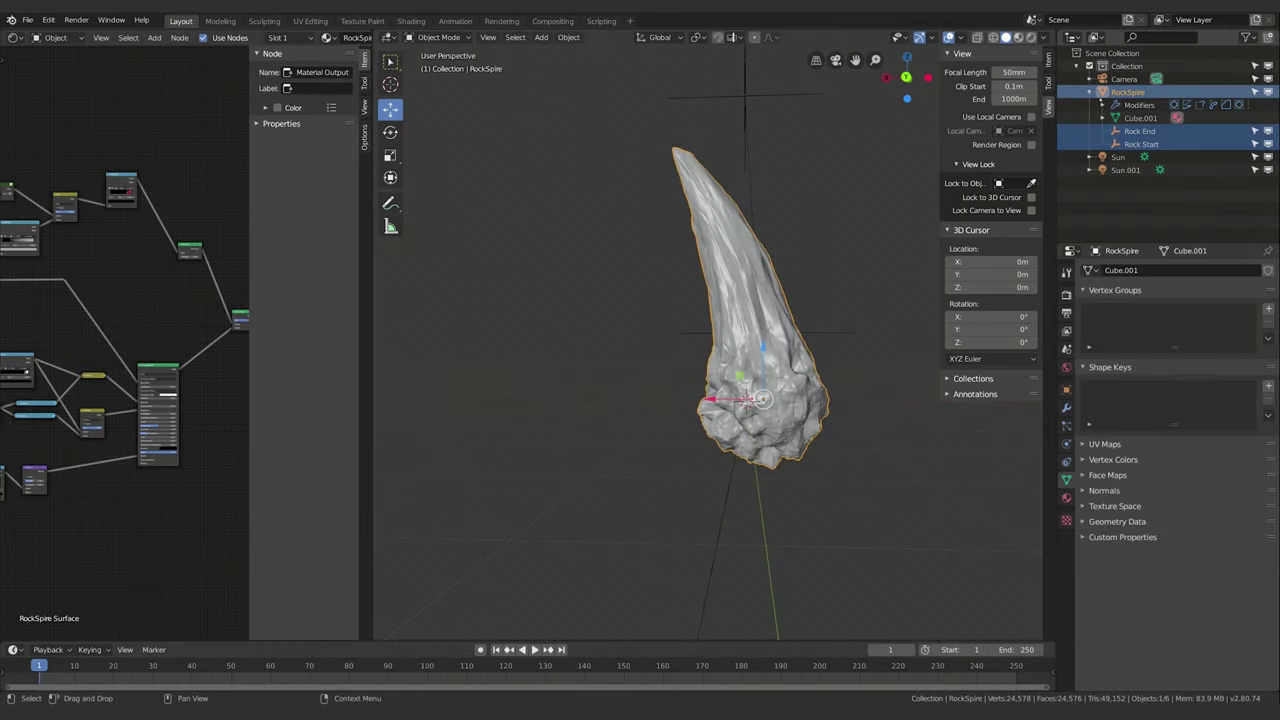
Duplicate the RockSpire together with its Rock End and Rock Start empties and place the copies beside the original.
click(1110, 92)
shift+click(1114, 131)
shift+click(1115, 143)
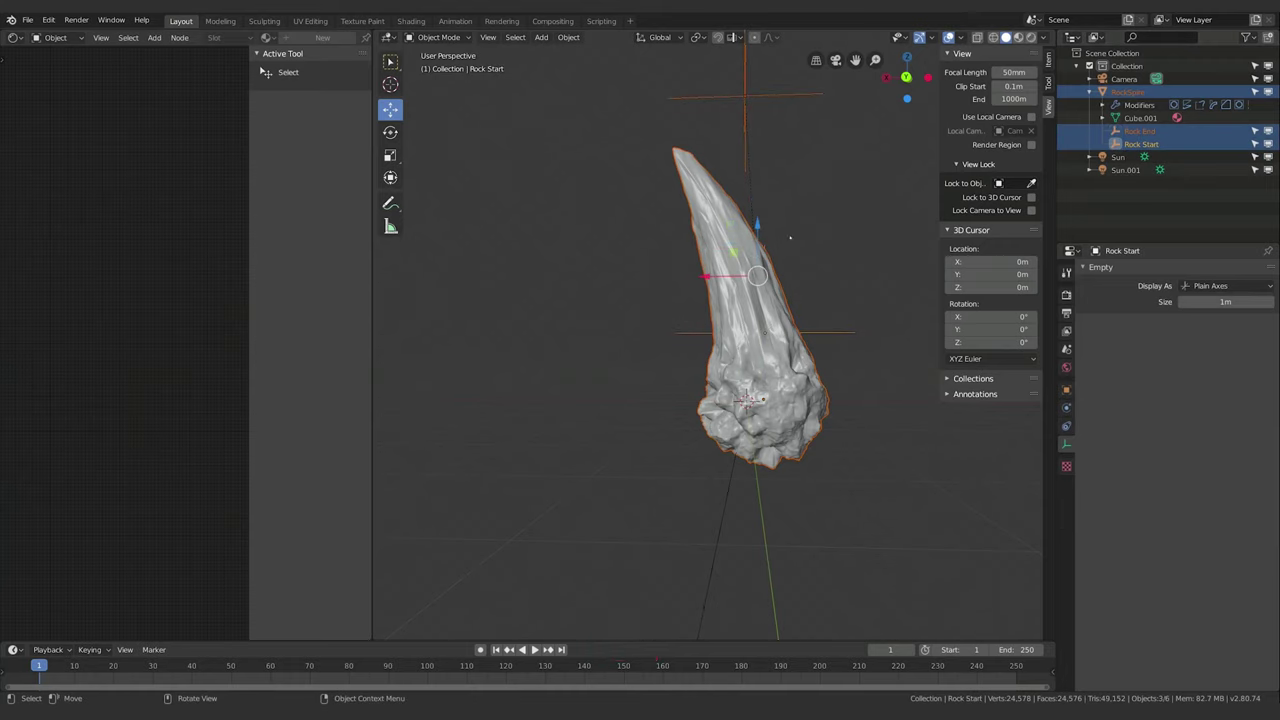
key(shift+d)
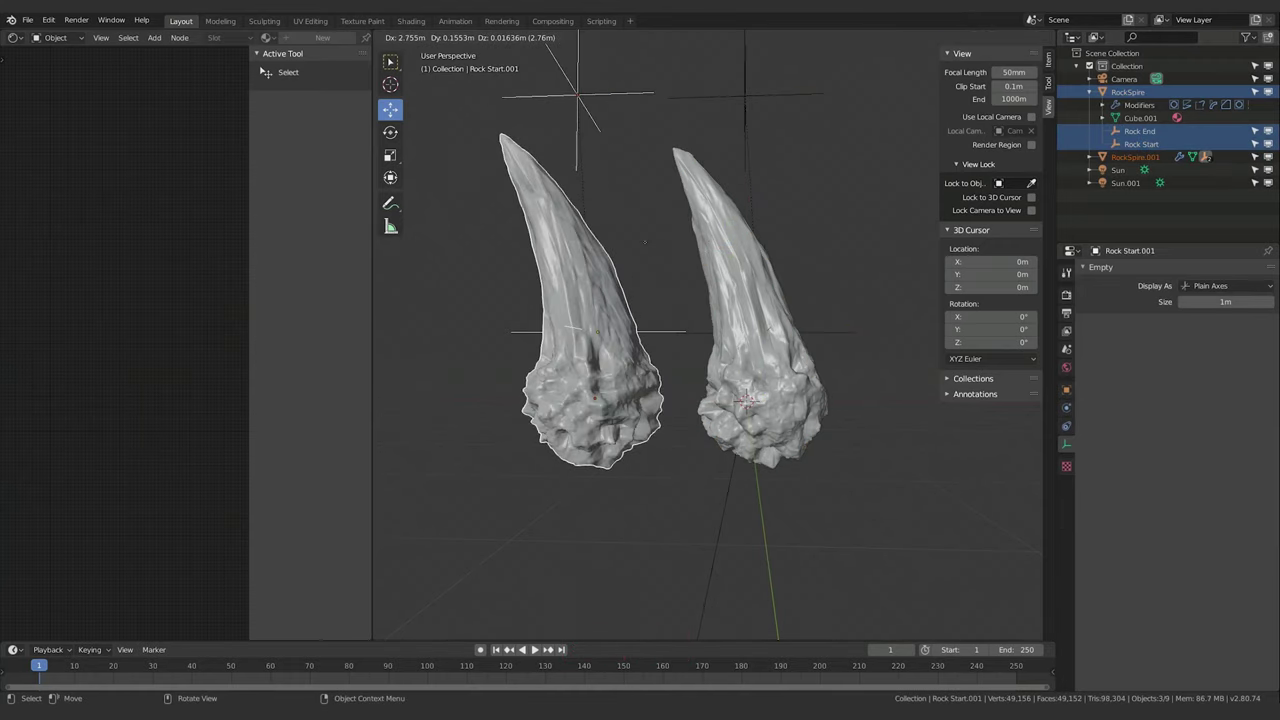
click(617, 251)
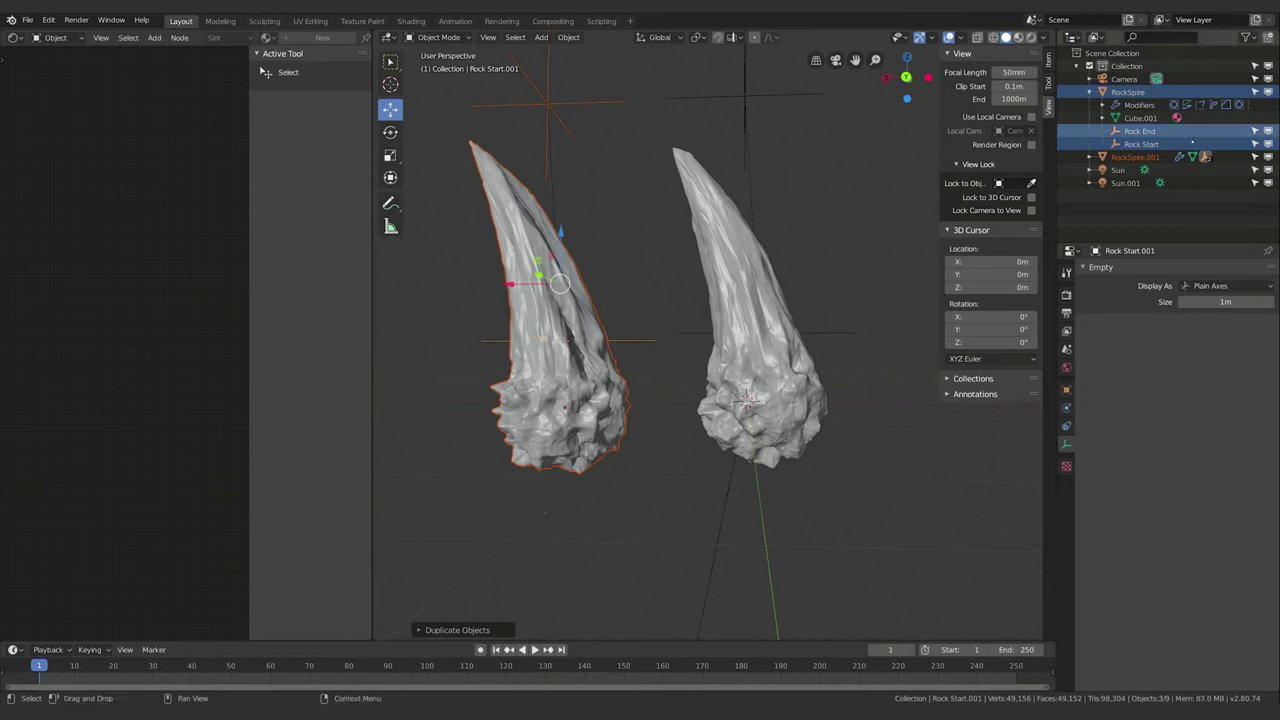
Rotate the copied spire about the global Z axis so its tip leans toward the original.
click(1127, 157)
key(r)
key(z)
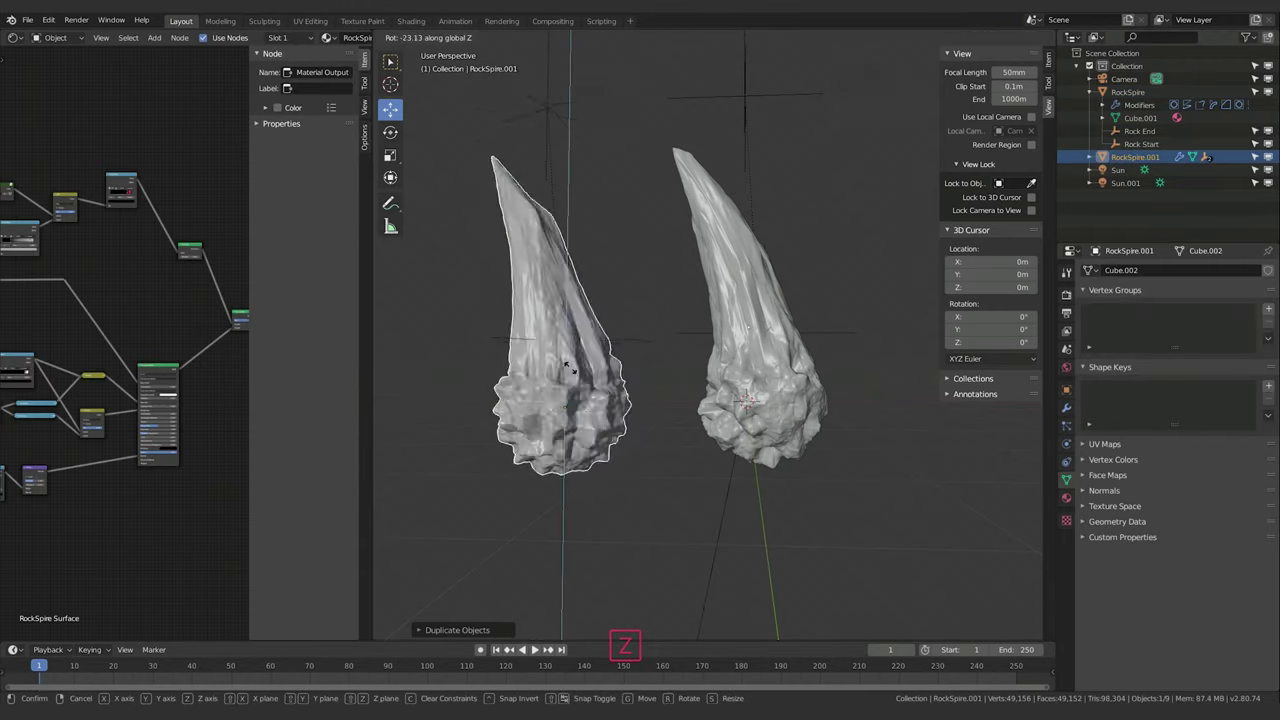
click(963, 431)
Move the copied spire a little farther from the original and adjust its scale uniformly.
key(g)
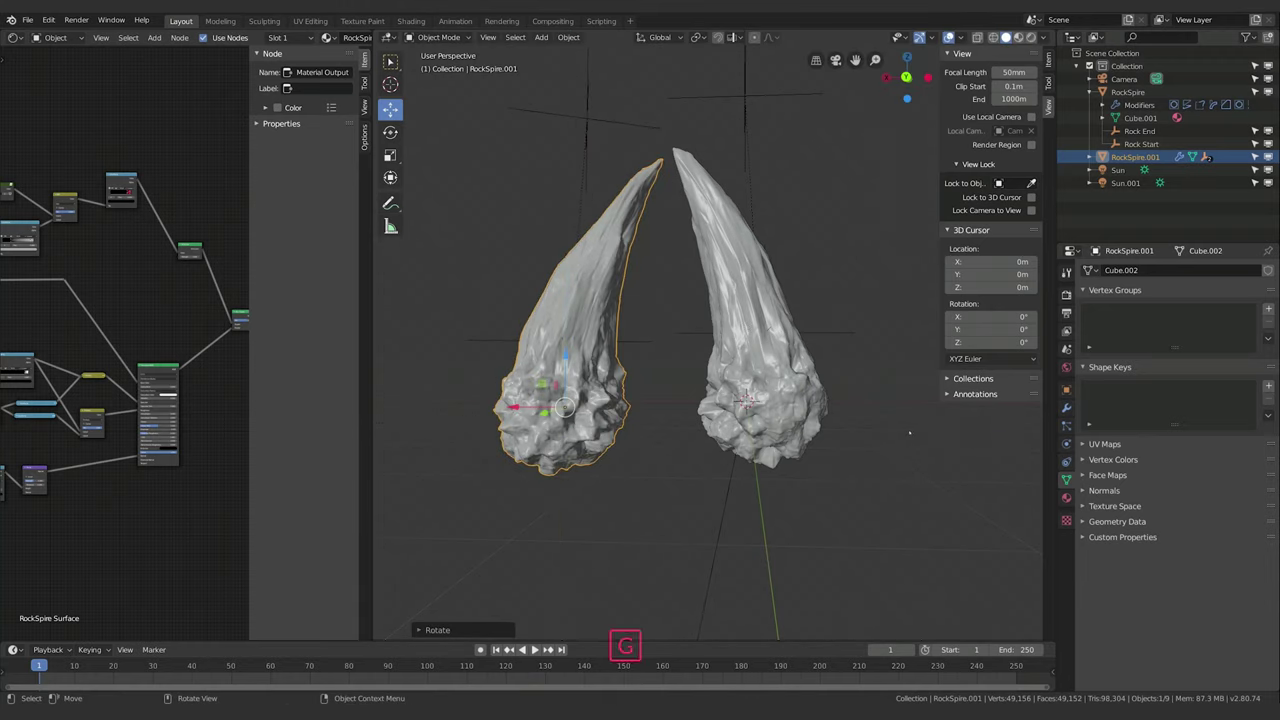
click(860, 431)
key(s)
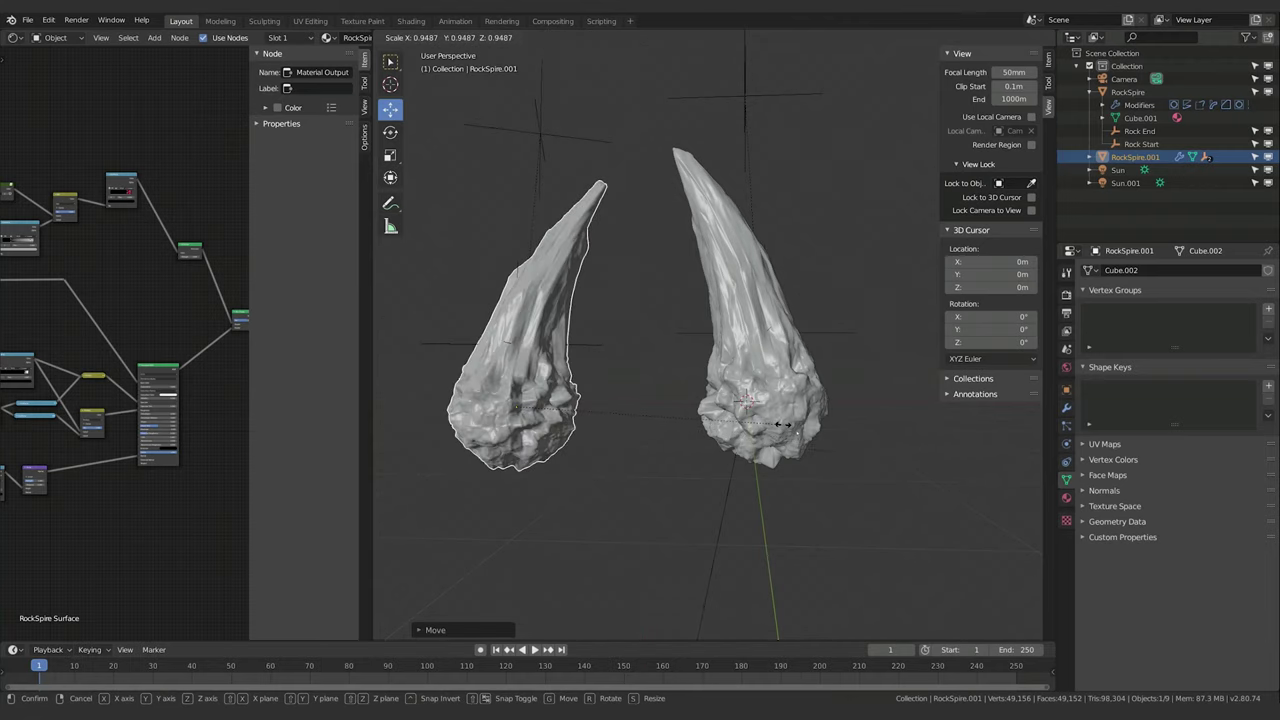
click(688, 359)
Move the original RockSpire along the X axis away from the copy, leaving a wide gap between them.
middle_drag(609, 341, 710, 408)
click(750, 412)
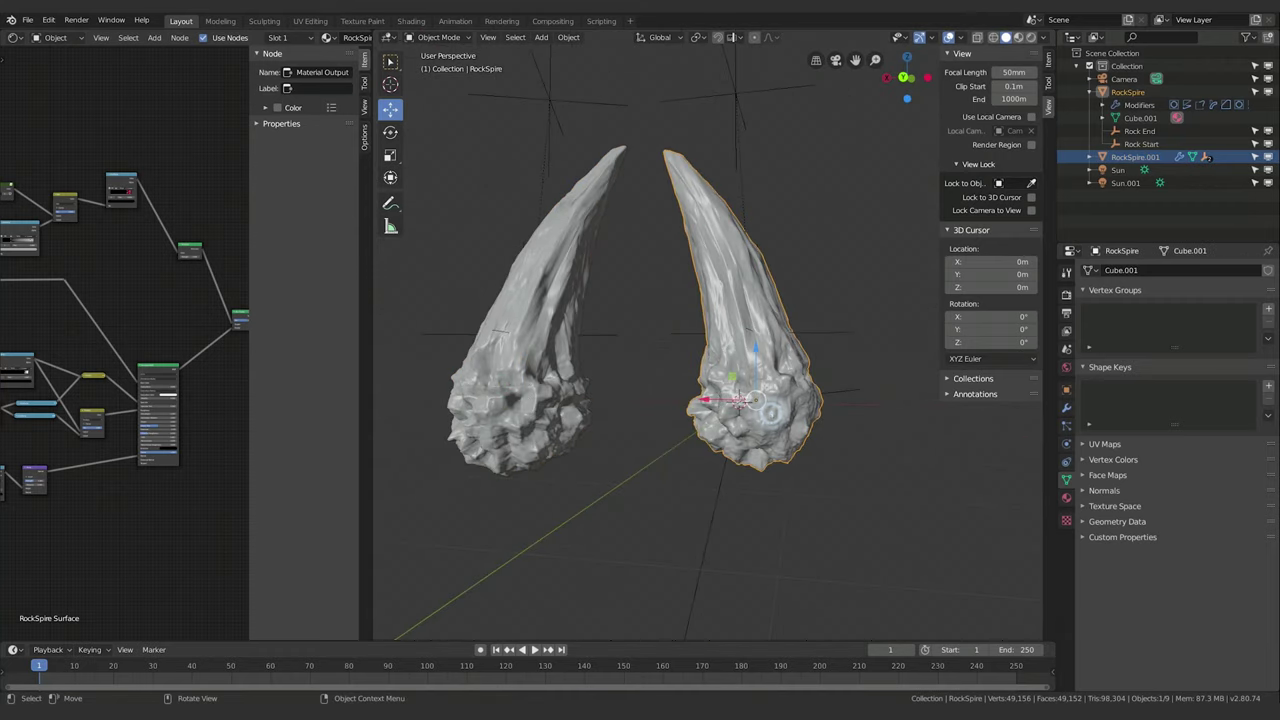
key(g)
key(x)
click(862, 420)
middle_drag(848, 421, 876, 421)
key(g)
key(x)
click(833, 421)
Adjust the copied spire's position along the X axis.
click(545, 420)
key(g)
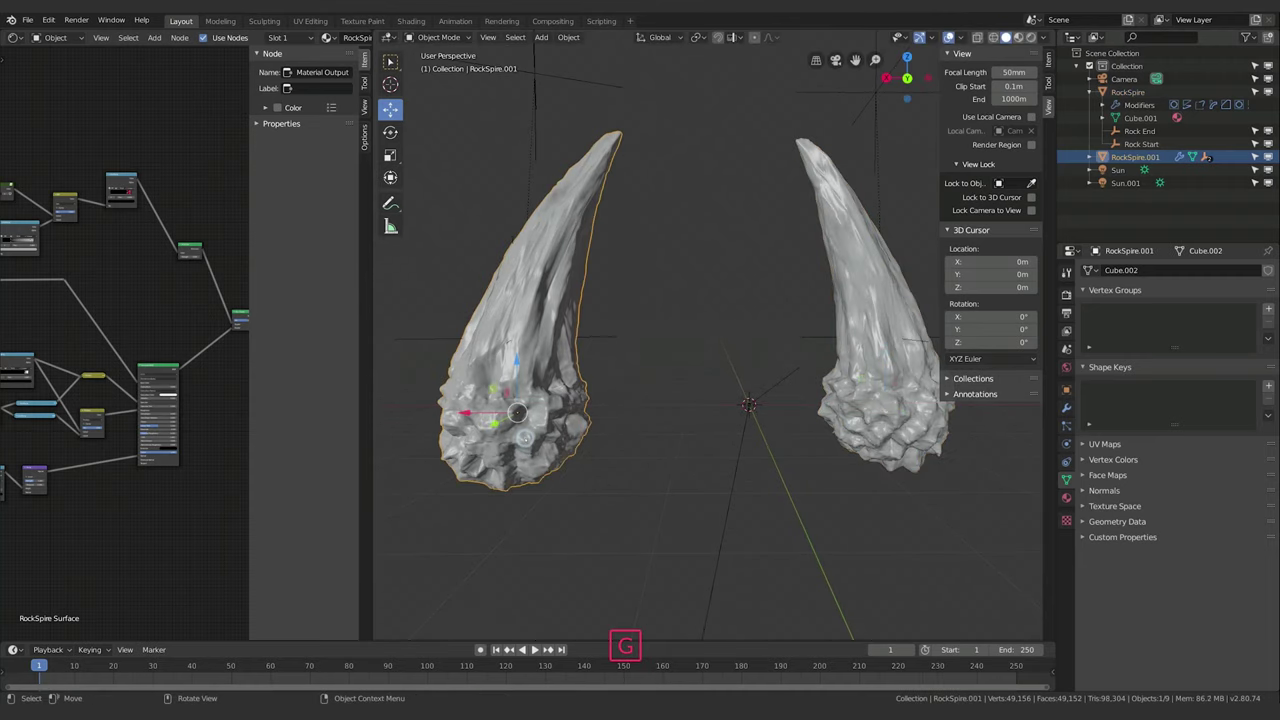
key(x)
click(567, 439)
Lower the copied spire's Rock End empty about 2.3 m to shorten the copy.
shift+middle_drag(567, 439, 843, 458)
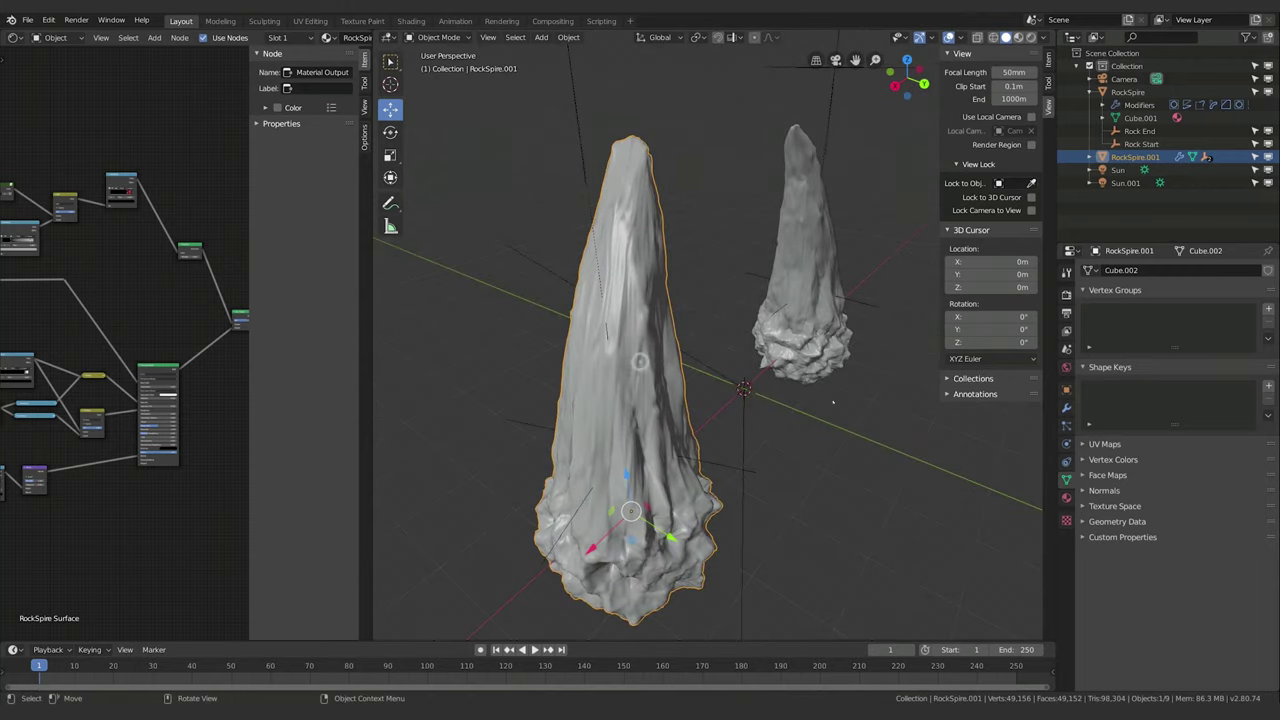
middle_drag(835, 399, 781, 380)
scroll(746, 385, up, 3)
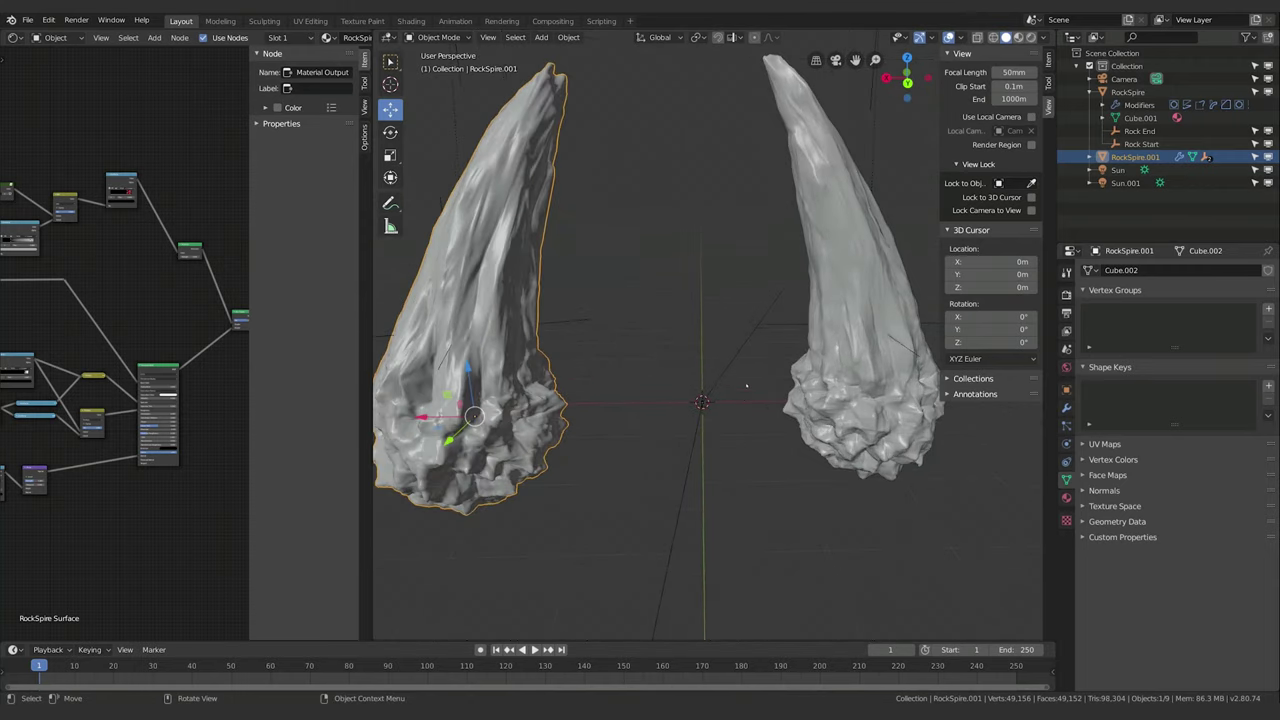
scroll(746, 385, up, 2)
scroll(746, 385, down, 5)
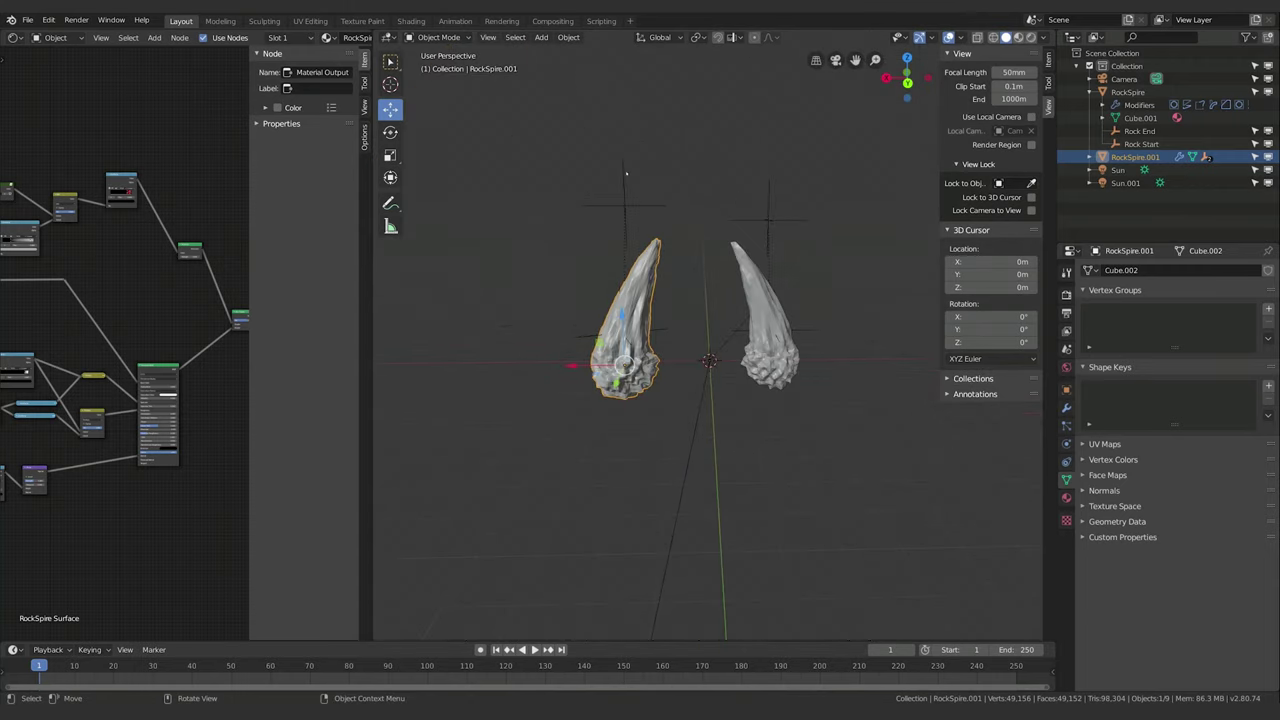
click(642, 210)
key(g)
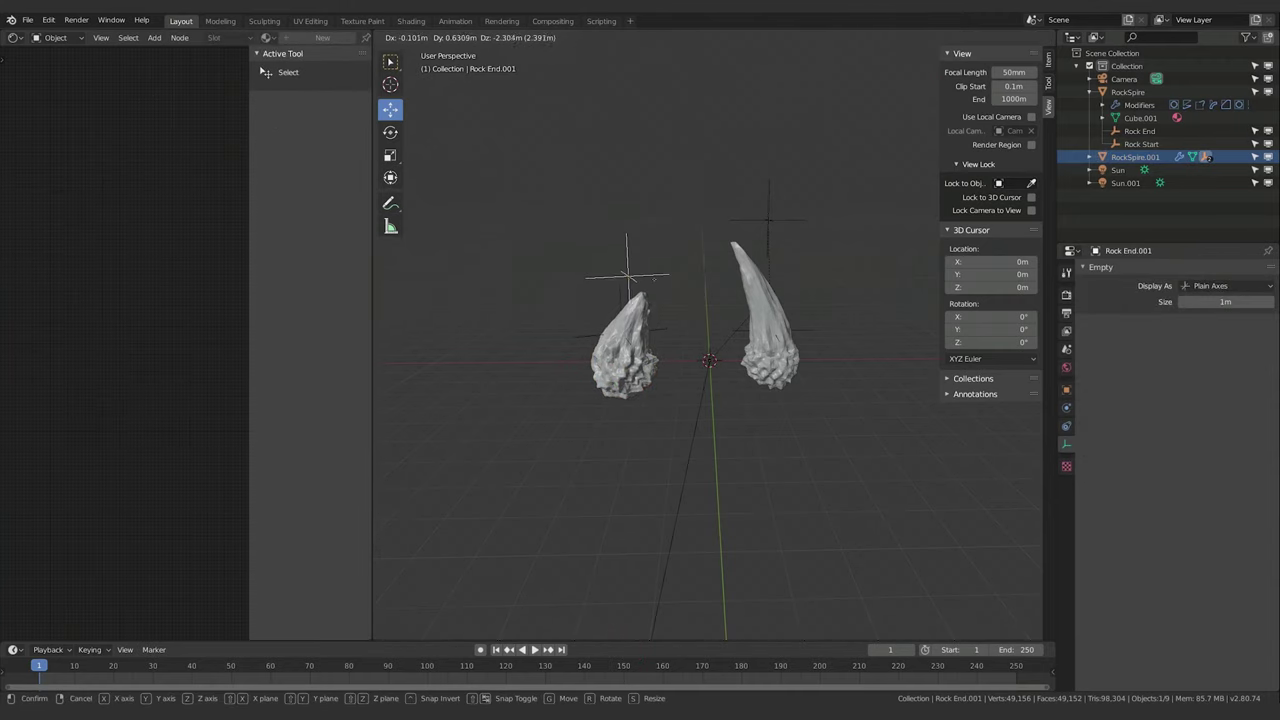
click(651, 277)
Raise the original spire's Rock End empty to make the rock taller and more curved.
click(768, 218)
key(g)
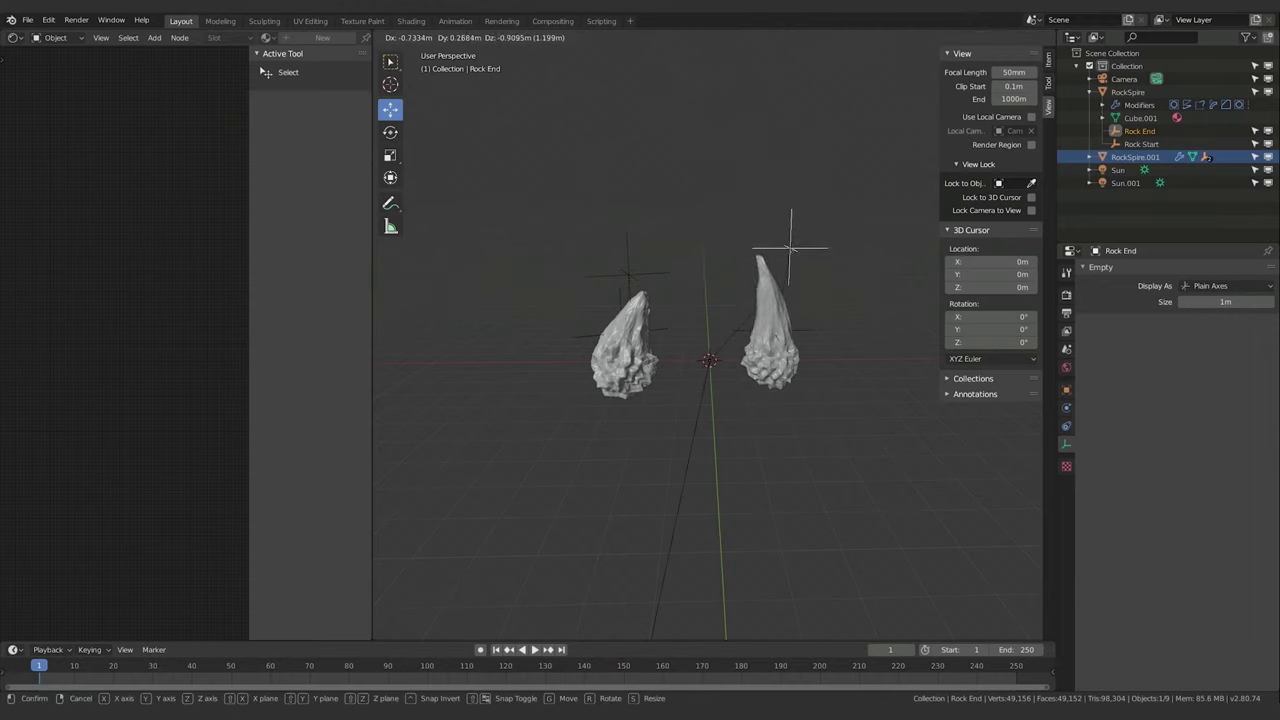
click(760, 152)
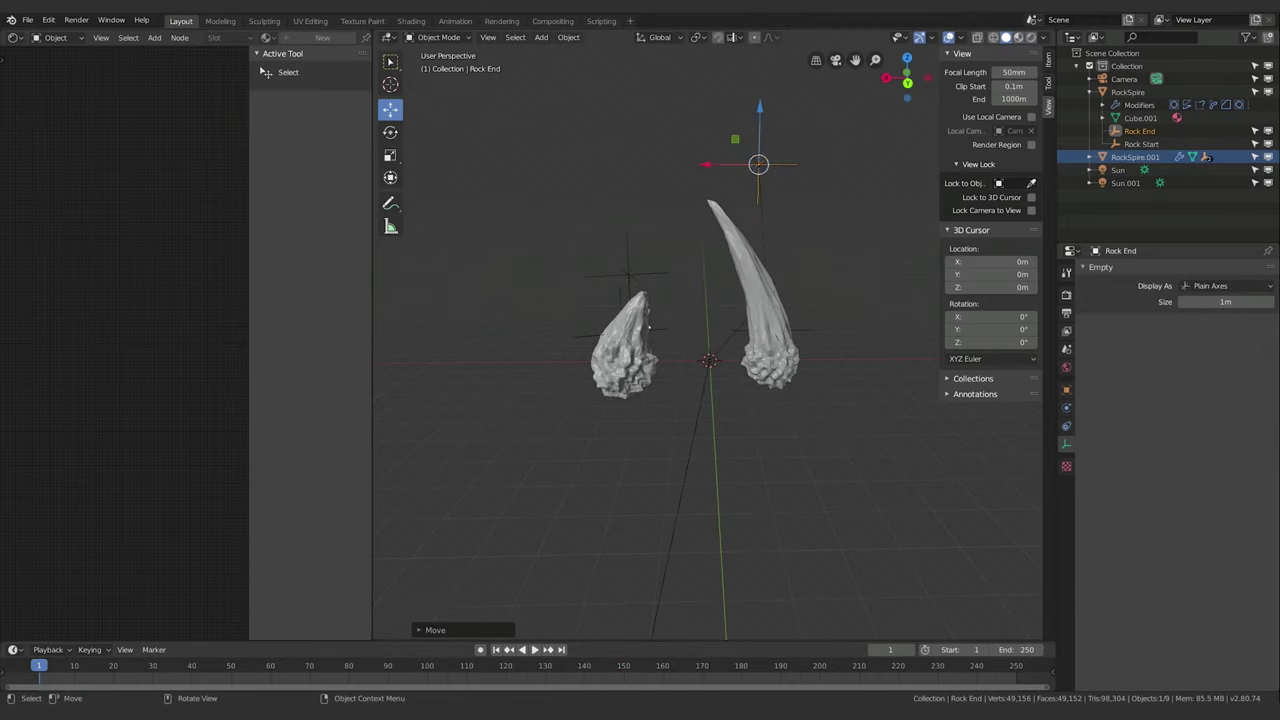
Try moving the copied spire's Rock Start empty along the Z axis.
click(650, 328)
key(g)
key(z)
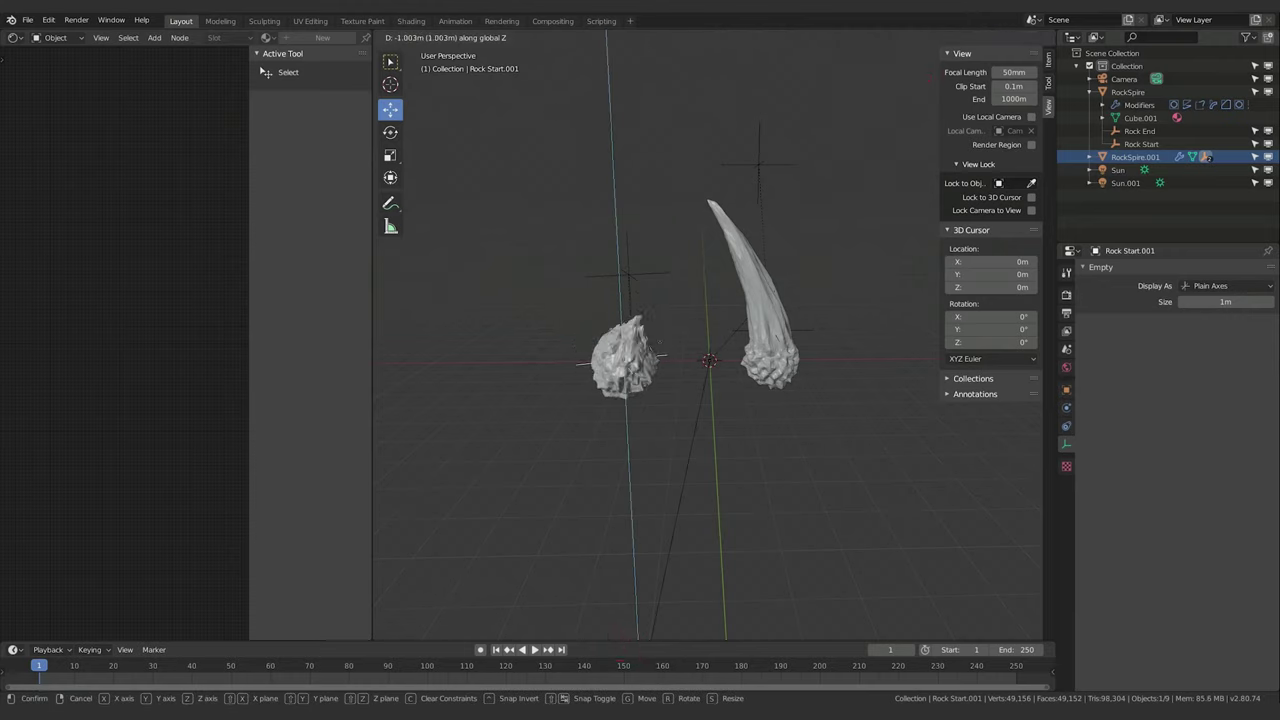
click(662, 325)
Raise the copied spire's Rock End empty along the Z axis to lengthen the copy.
click(644, 275)
key(g)
key(z)
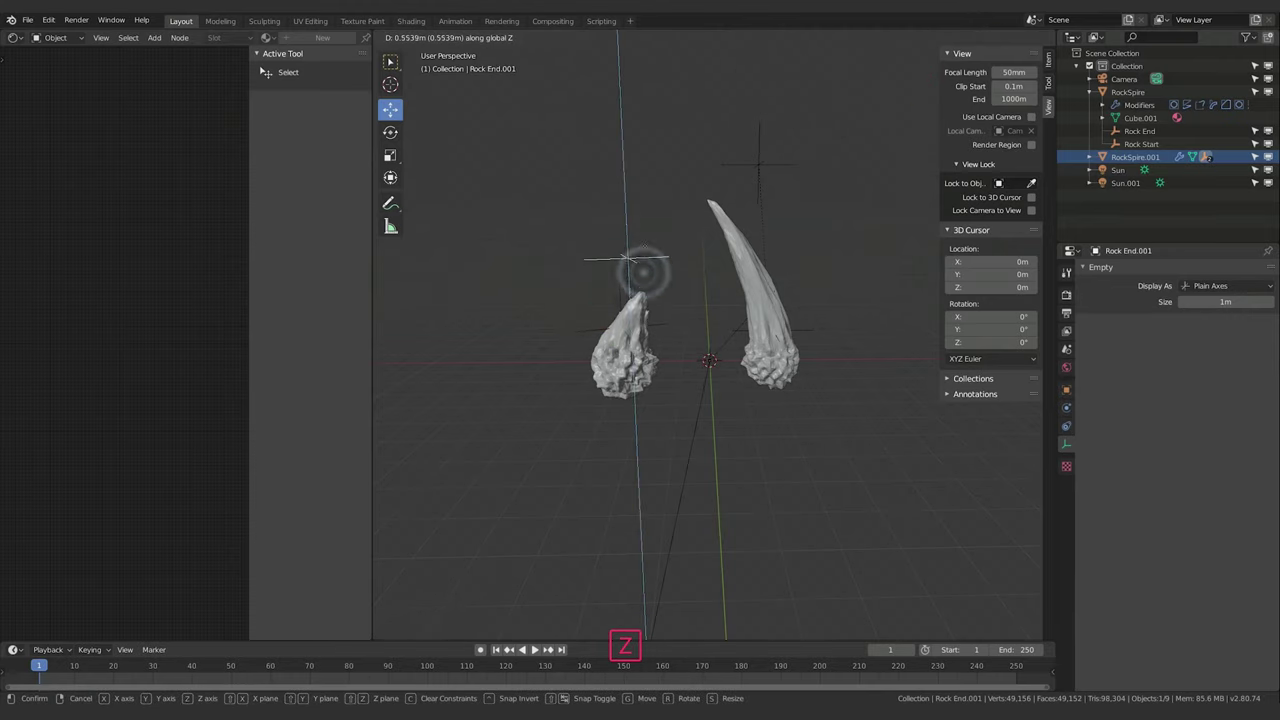
click(649, 226)
Lower the original spire's Rock Start empty about 0.43 m along the Z axis.
click(814, 334)
key(g)
key(z)
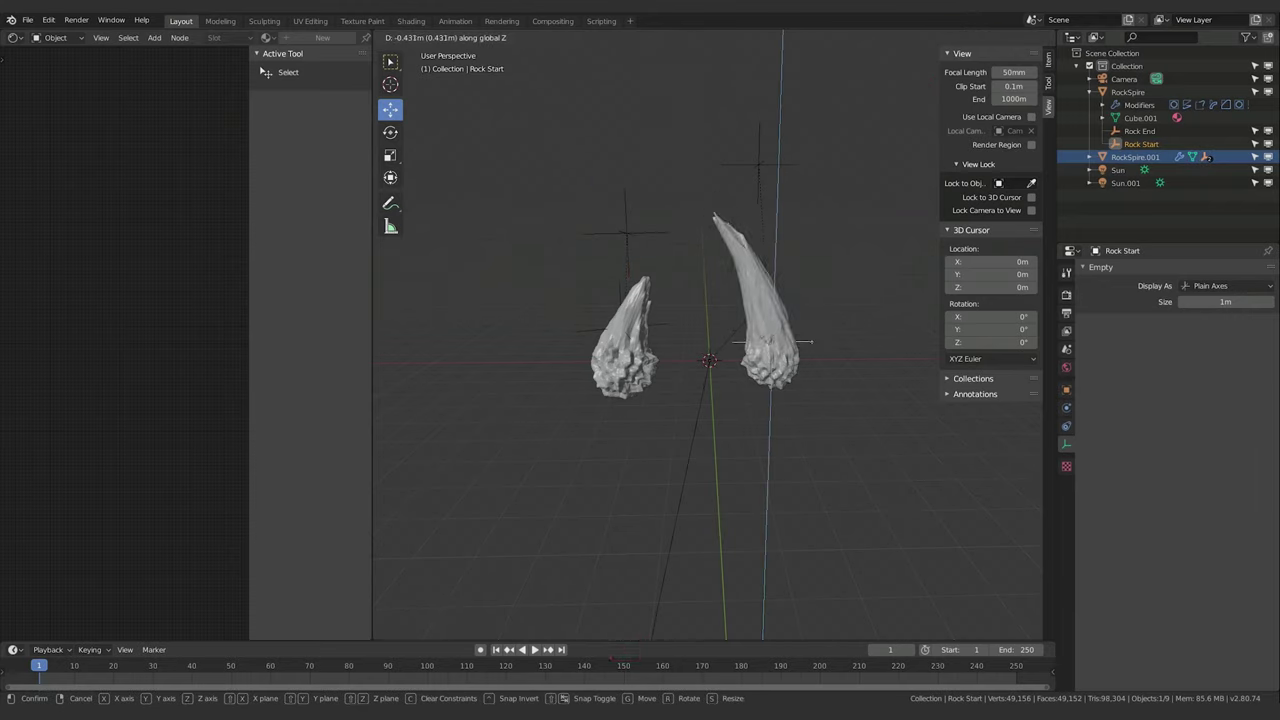
click(812, 342)
Examine the shapes of both adjusted spires up close and from slightly different angles.
scroll(812, 343, down, 4)
scroll(822, 392, up, 8)
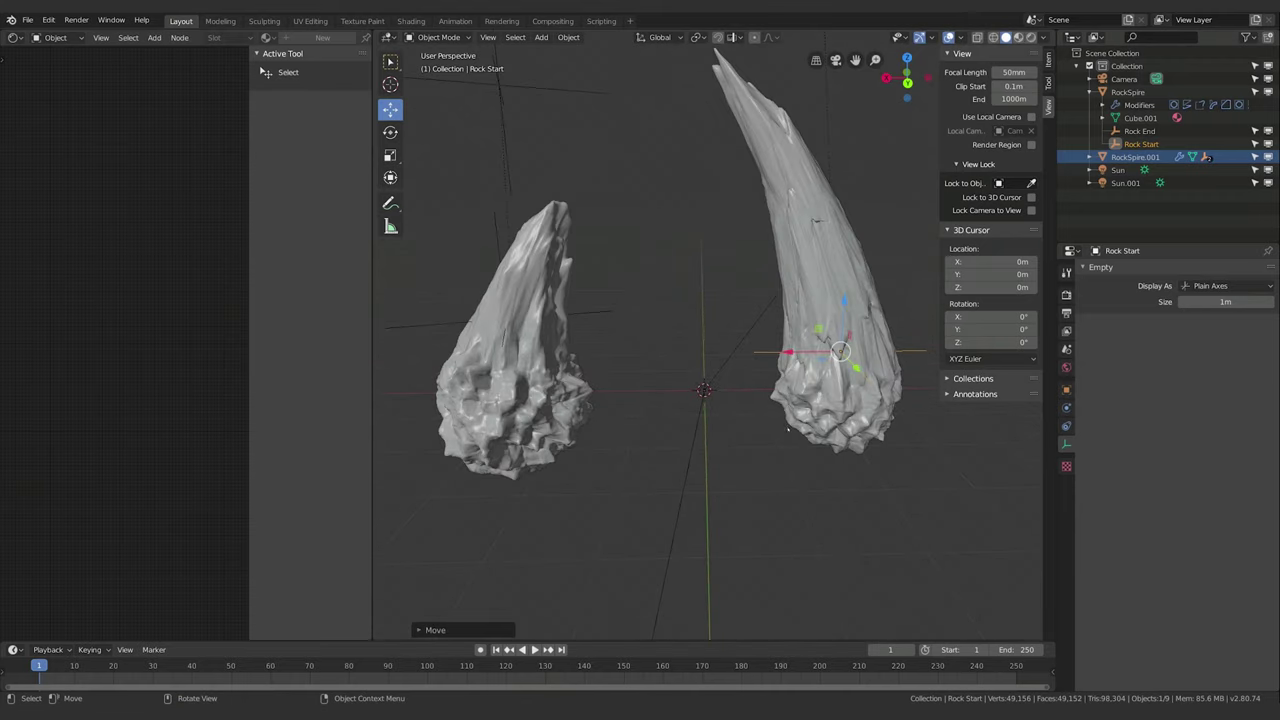
middle_drag(822, 394, 776, 398)
scroll(777, 427, down, 4)
mouse_move(776, 398)
middle_down()
mouse_move(797, 395)
mouse_move(778, 415)
middle_up()
scroll(797, 395, up, 3)
scroll(797, 395, down, 1)
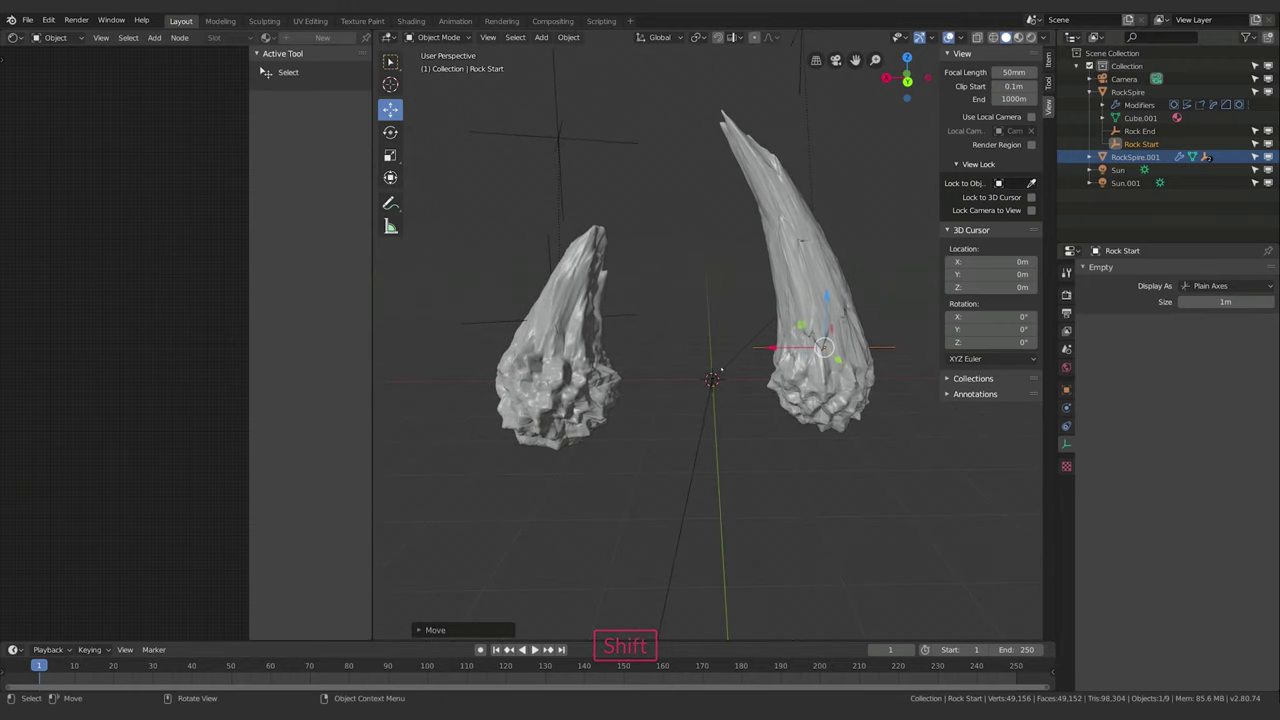
Widen the node editor's canvas and hide the 3D viewport's gizmos, sidebar and overlays.
drag(371, 501, 598, 501)
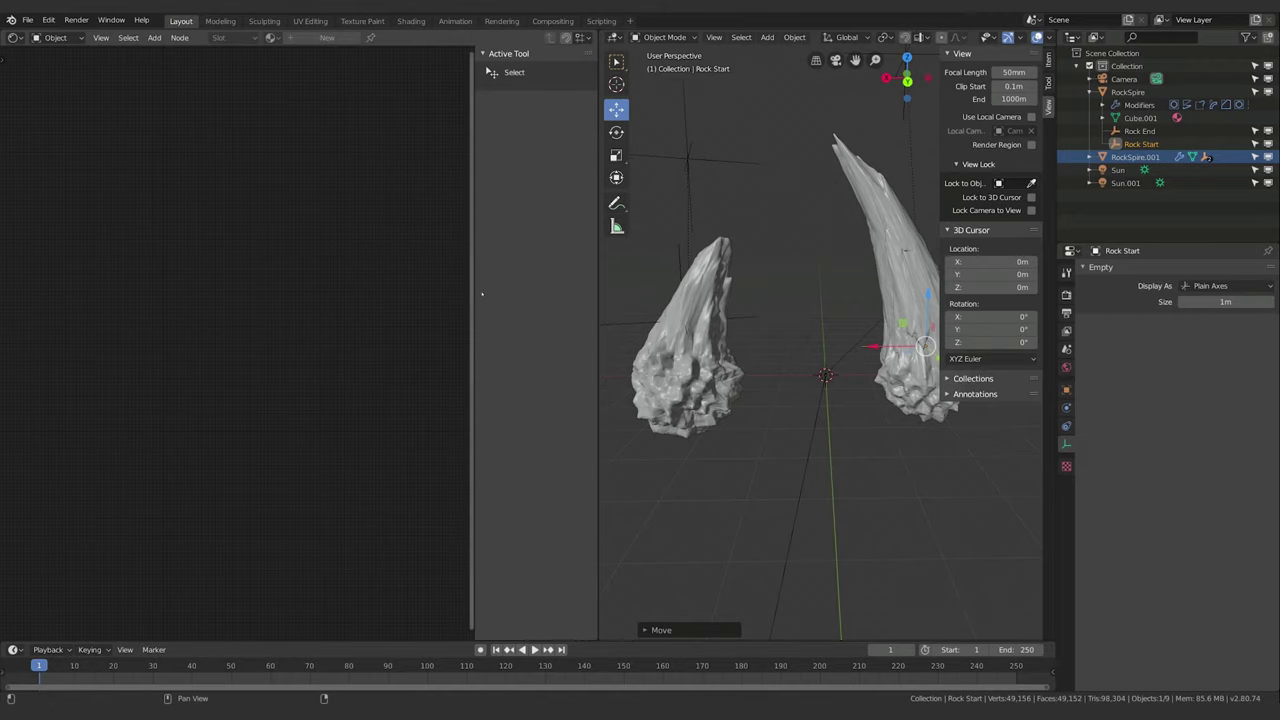
drag(474, 292, 556, 292)
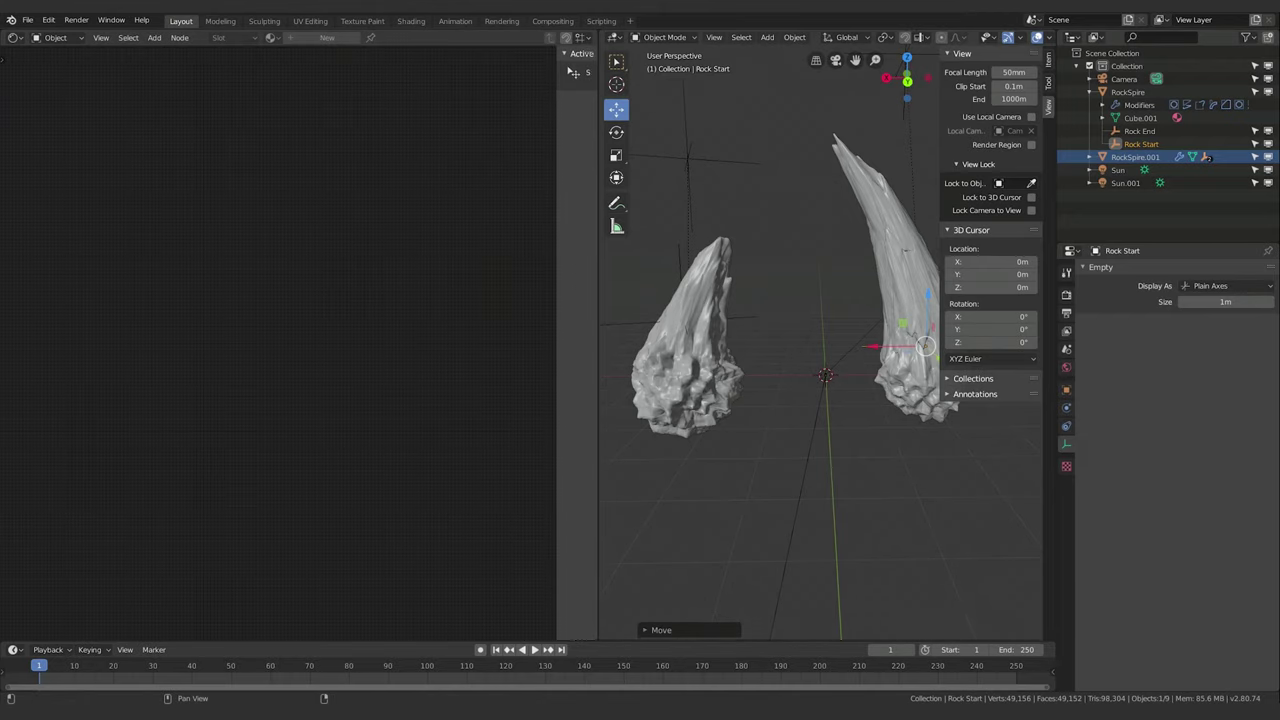
click(1007, 38)
drag(941, 109, 1060, 98)
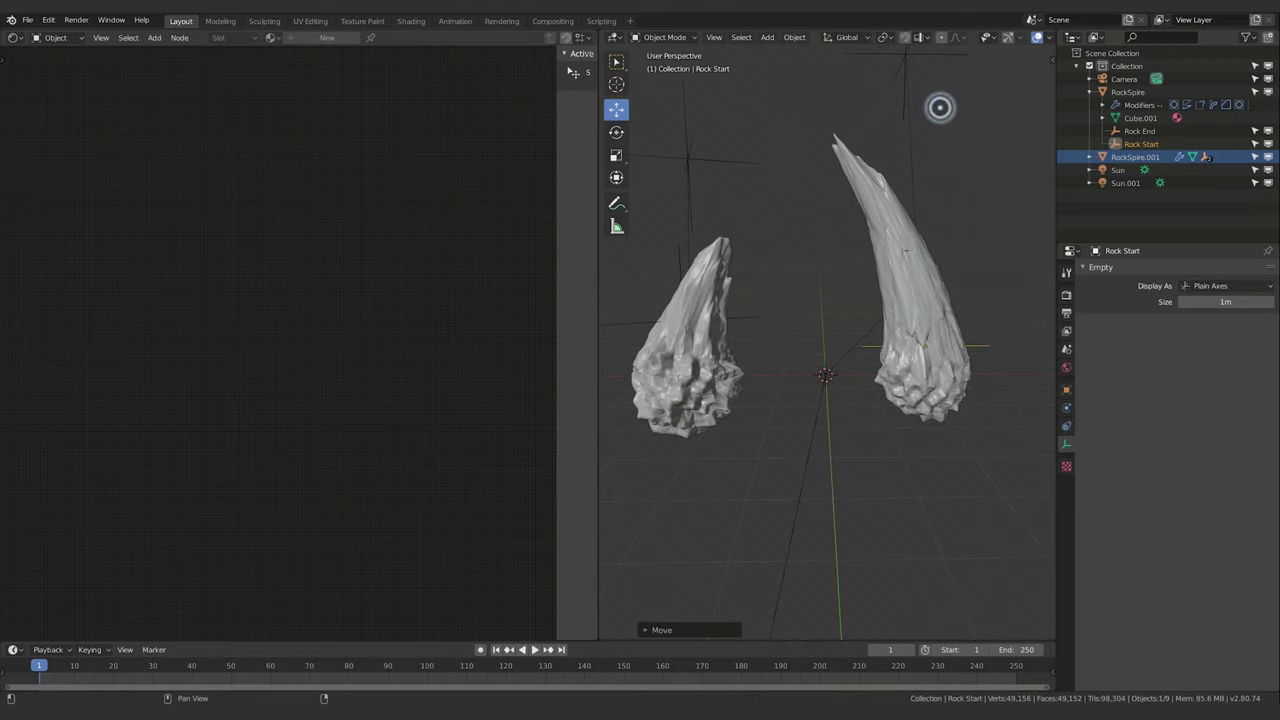
click(1034, 38)
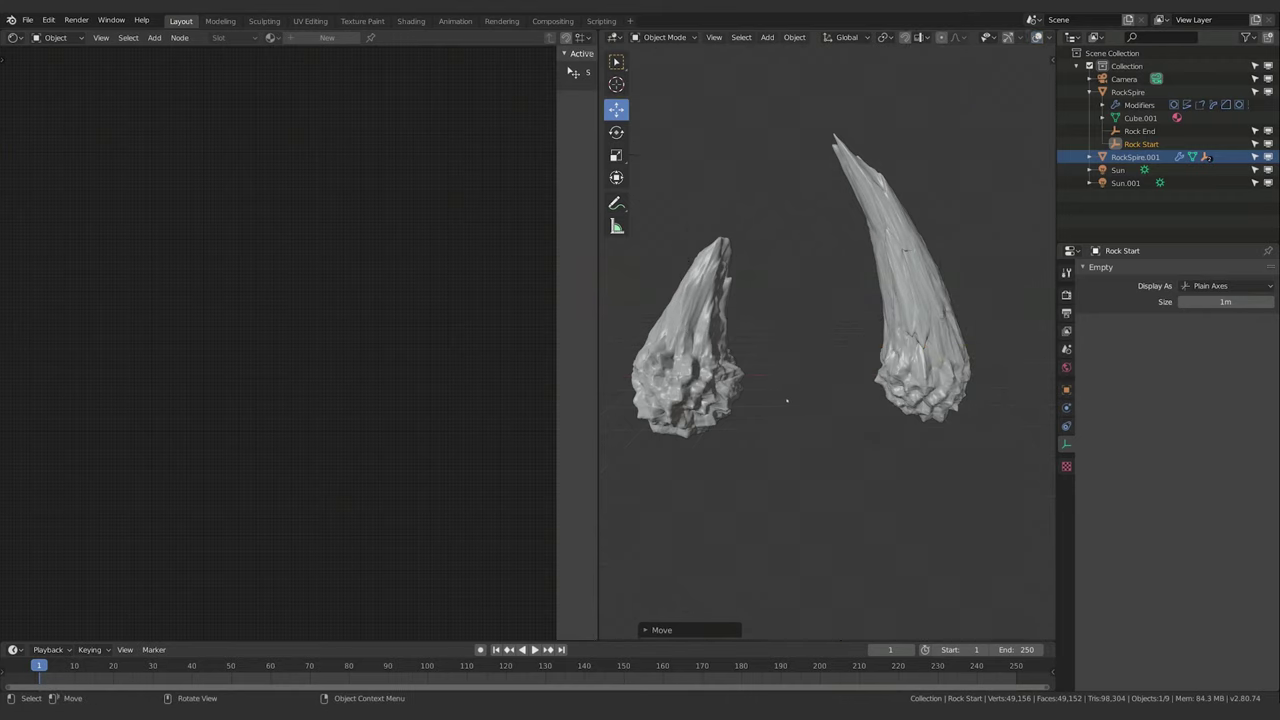
Select the original RockSpire to show its material nodes and switch the viewport to rendered shading.
click(964, 340)
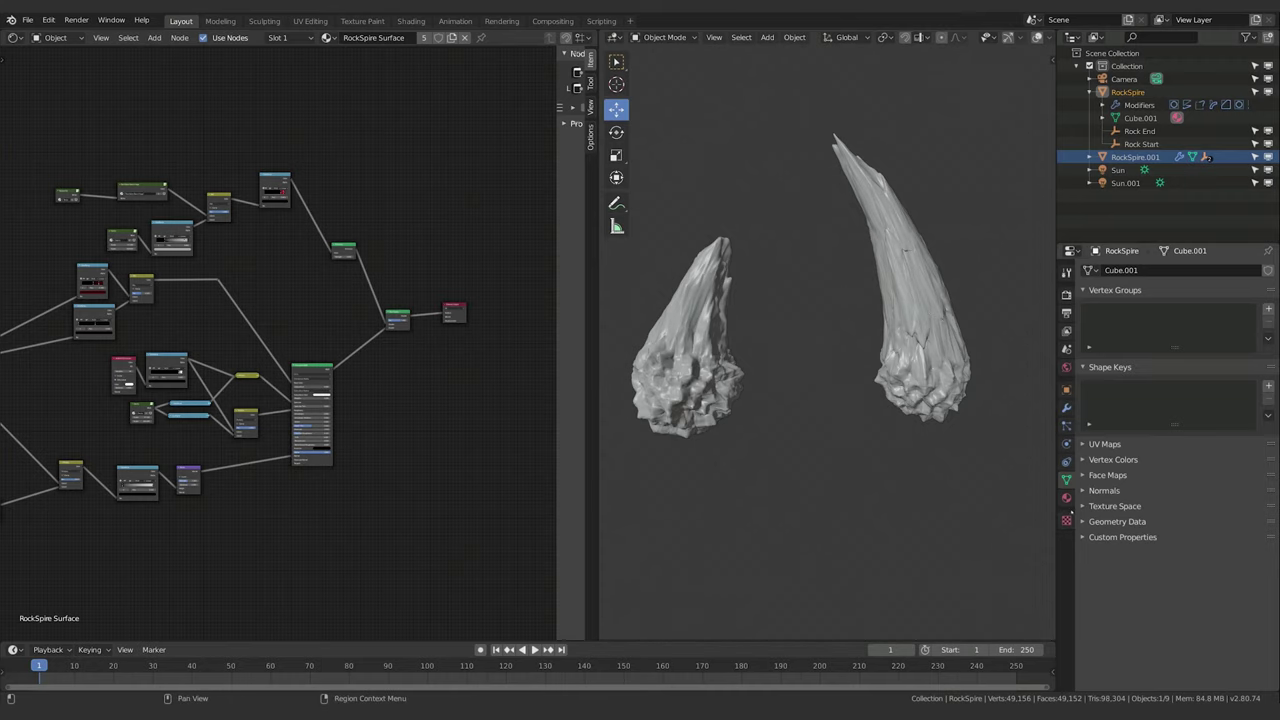
key(z)
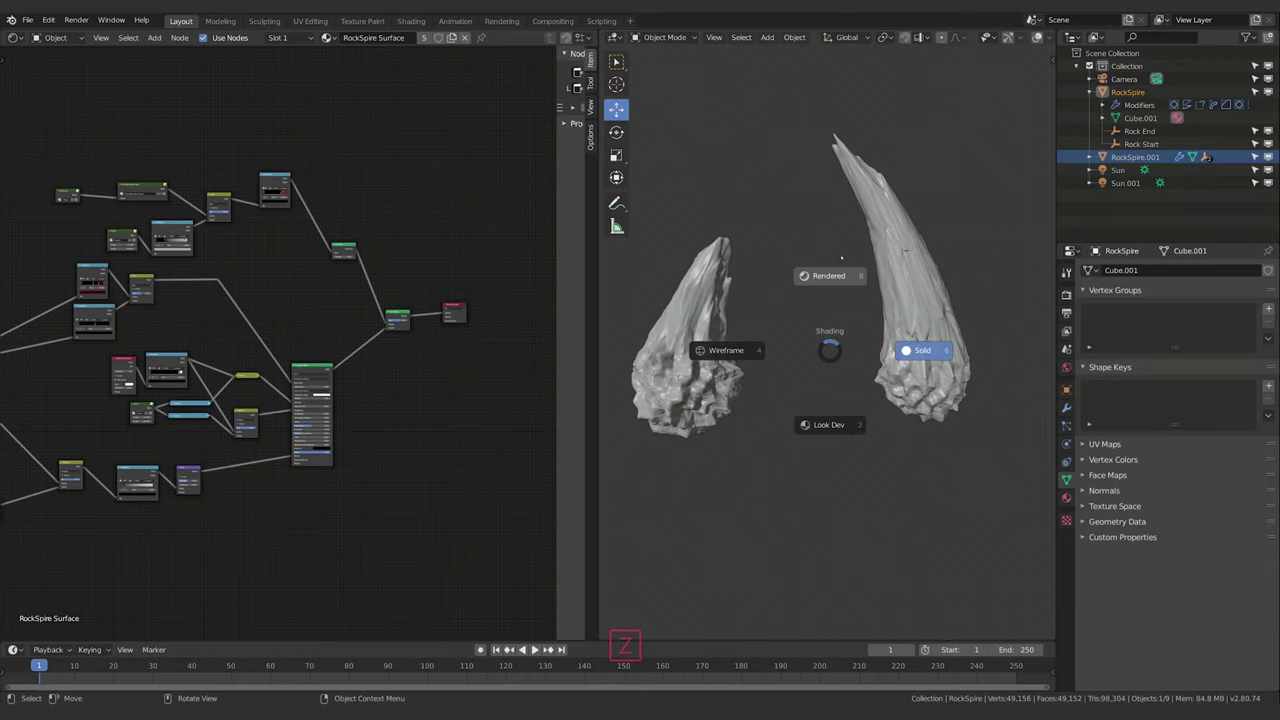
click(836, 275)
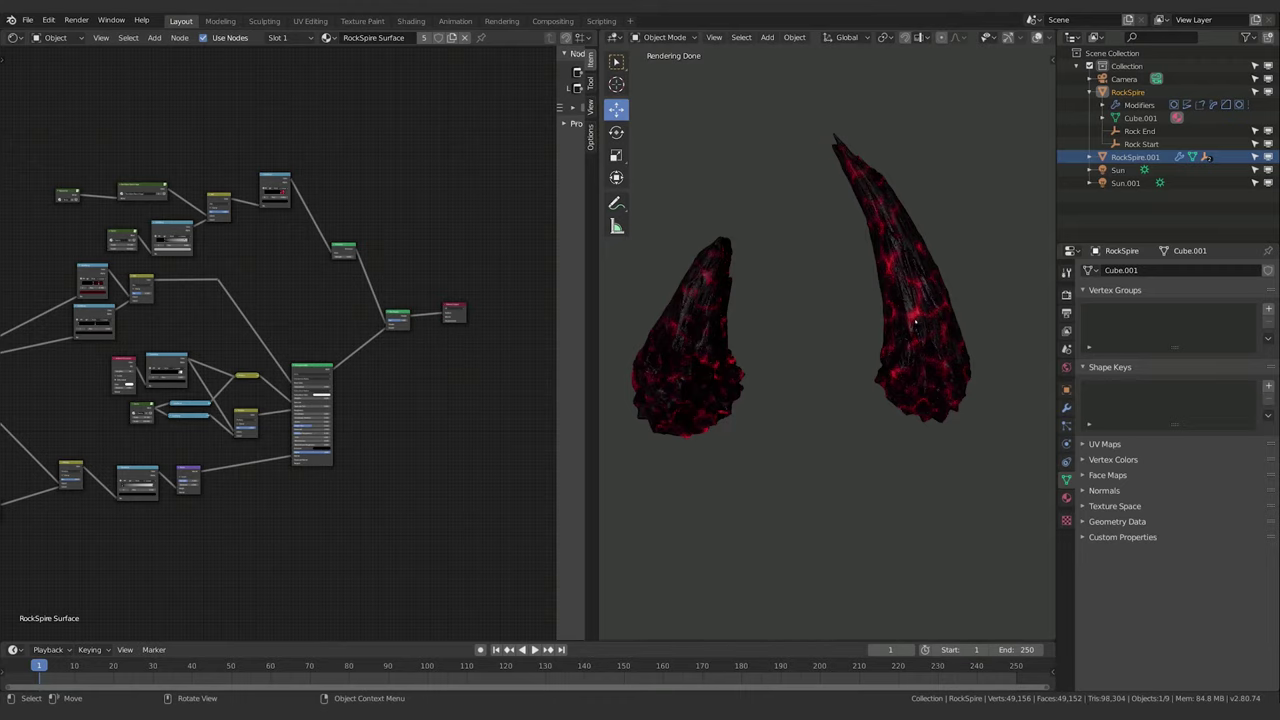
Add a Voronoi Texture node in the empty area above the emission nodes of the RockSpire Surface material.
middle_drag(267, 112, 349, 297)
scroll(330, 272, down, 4)
scroll(344, 271, up, 8)
scroll(344, 271, up, 3)
middle_drag(414, 210, 343, 277)
key(shift+a)
mouse_move(320, 333)
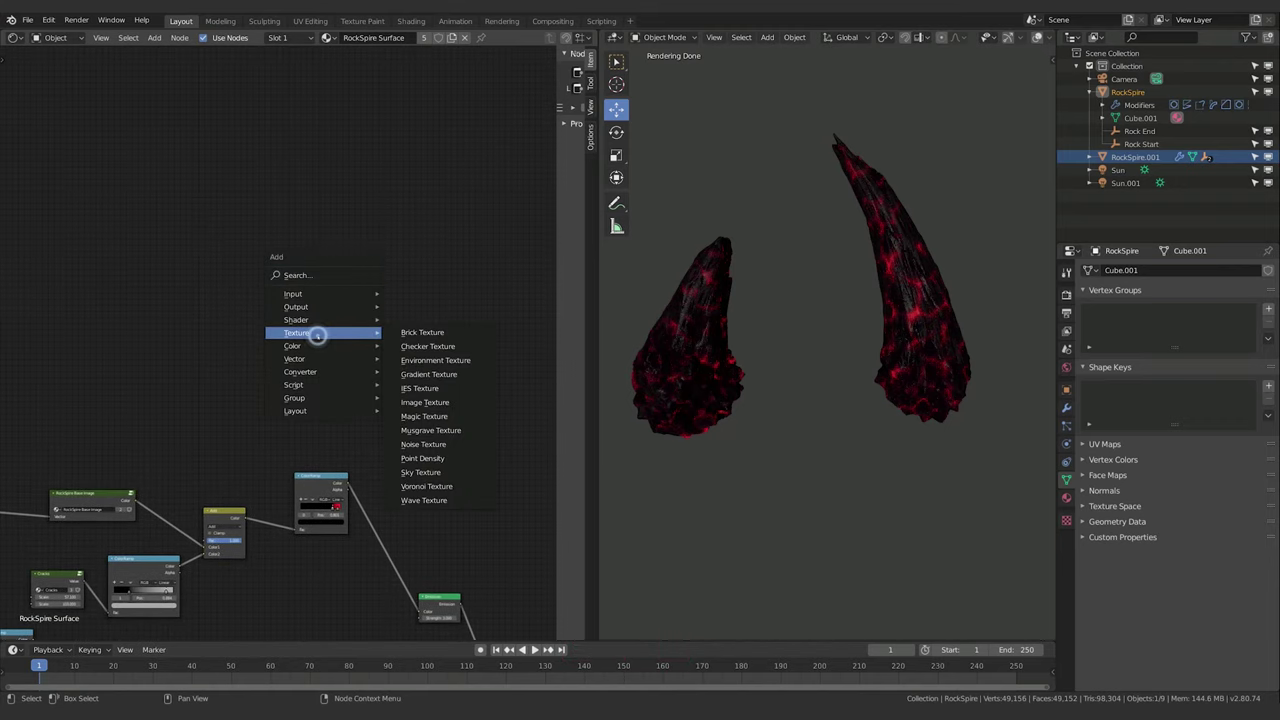
click(430, 486)
Add a Musgrave Texture node above the Voronoi Texture node and a Noise Texture node below it.
key(shift+a)
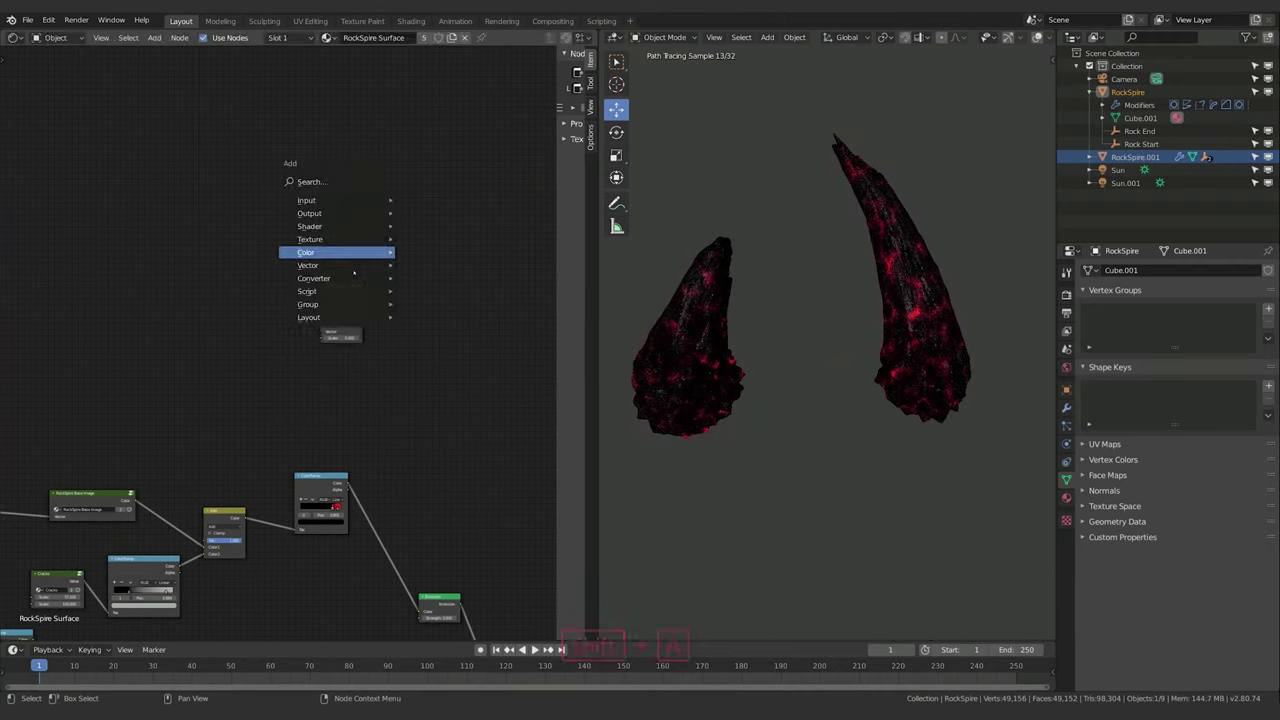
click(358, 240)
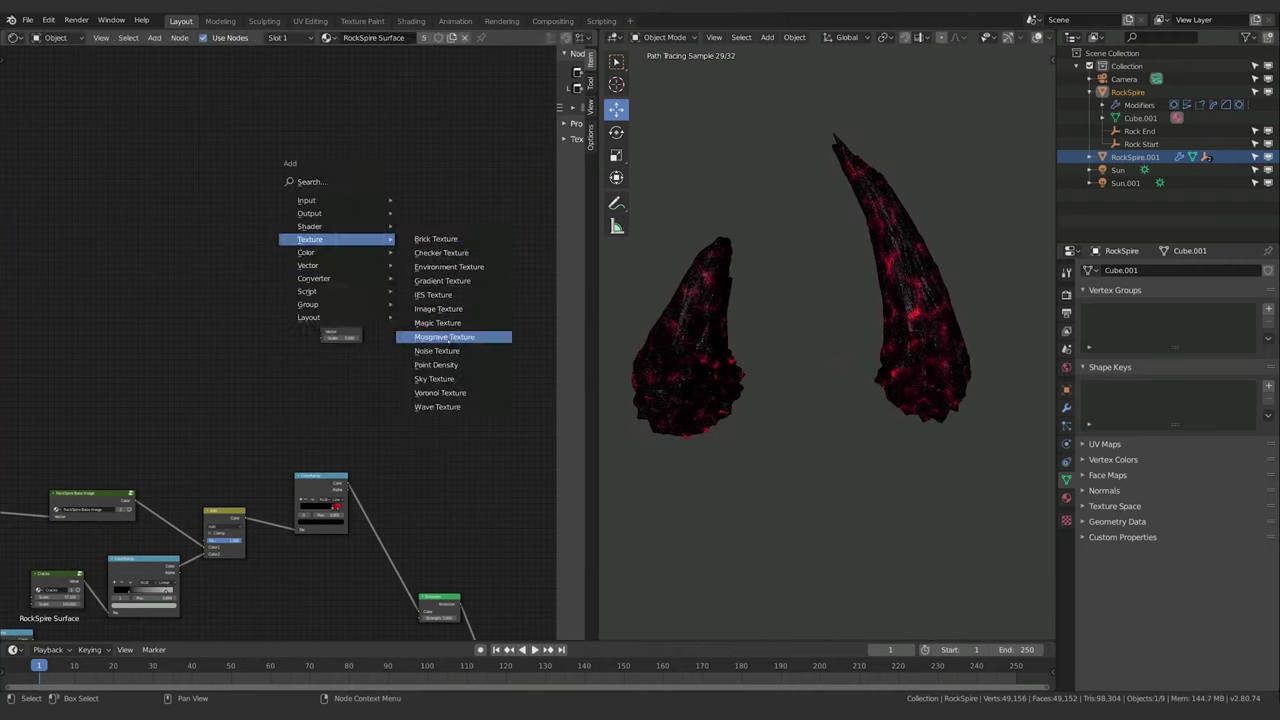
click(444, 337)
click(323, 188)
key(shift+a)
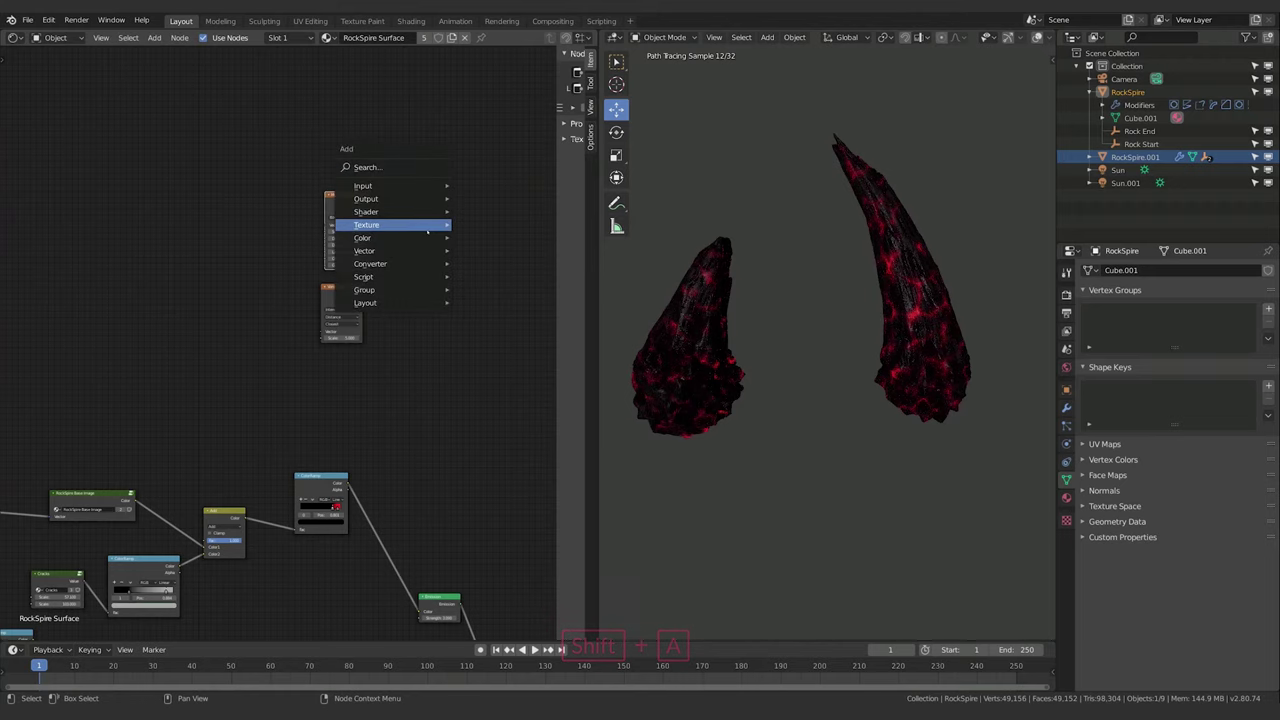
click(400, 224)
click(483, 335)
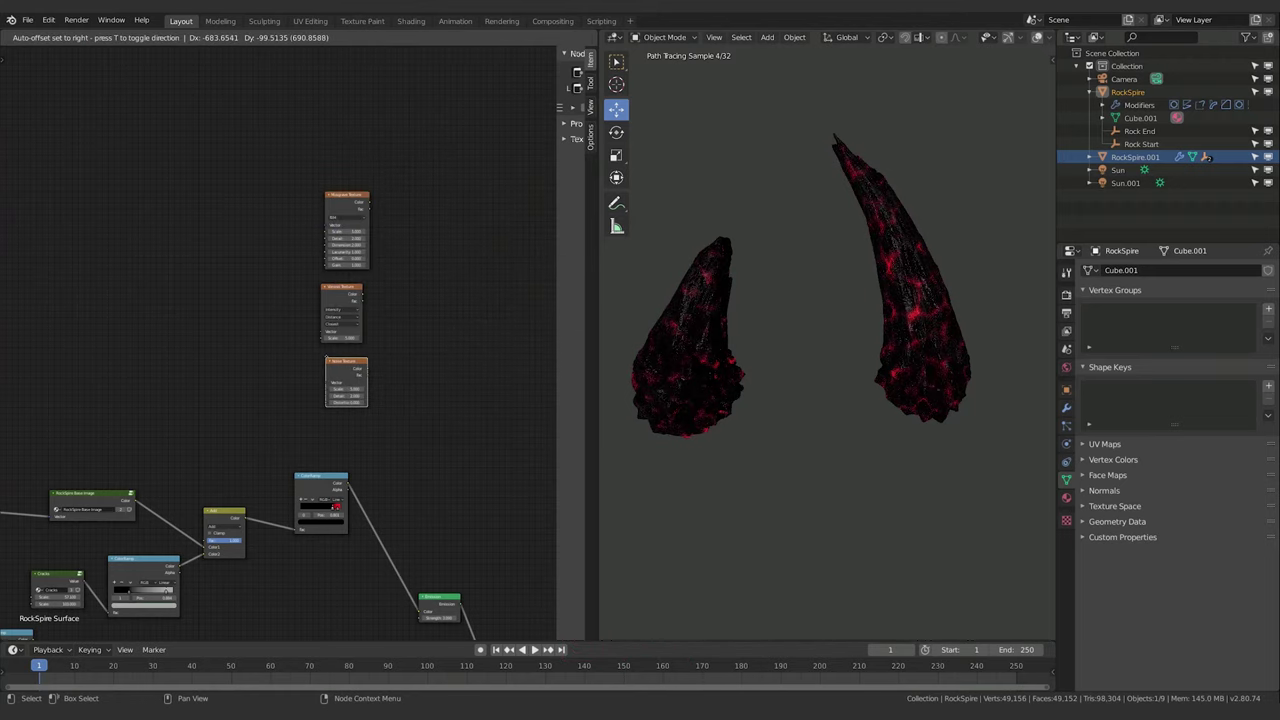
click(323, 351)
Connect a new white Emission node to the Material Output's Surface input and place it up near the three texture nodes.
middle_drag(462, 313, 338, 195)
middle_drag(415, 323, 317, 106)
middle_drag(481, 348, 367, 225)
click(489, 439)
drag(489, 439, 261, 157)
middle_drag(328, 165, 451, 323)
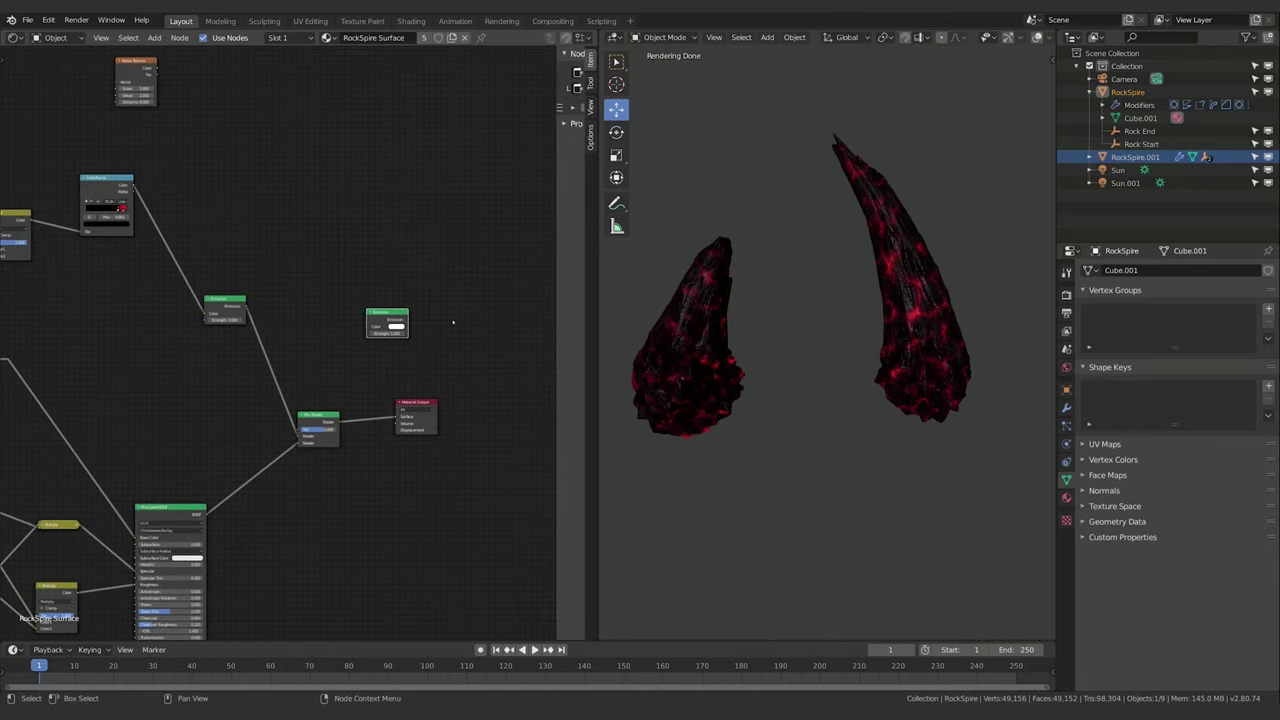
drag(389, 309, 335, 248)
middle_drag(406, 265, 503, 375)
drag(449, 370, 494, 524)
middle_drag(433, 225, 499, 341)
drag(486, 471, 457, 235)
Align the Musgrave, Voronoi and Noise Texture nodes into a neat vertical column.
middle_drag(334, 148, 323, 189)
drag(293, 171, 286, 171)
drag(289, 266, 285, 268)
drag(300, 331, 288, 332)
Connect the Voronoi Texture's Fac output to the Color input of the new Emission node.
scroll(351, 303, down, 2)
middle_drag(345, 295, 338, 353)
scroll(338, 305, up, 6)
drag(251, 294, 437, 327)
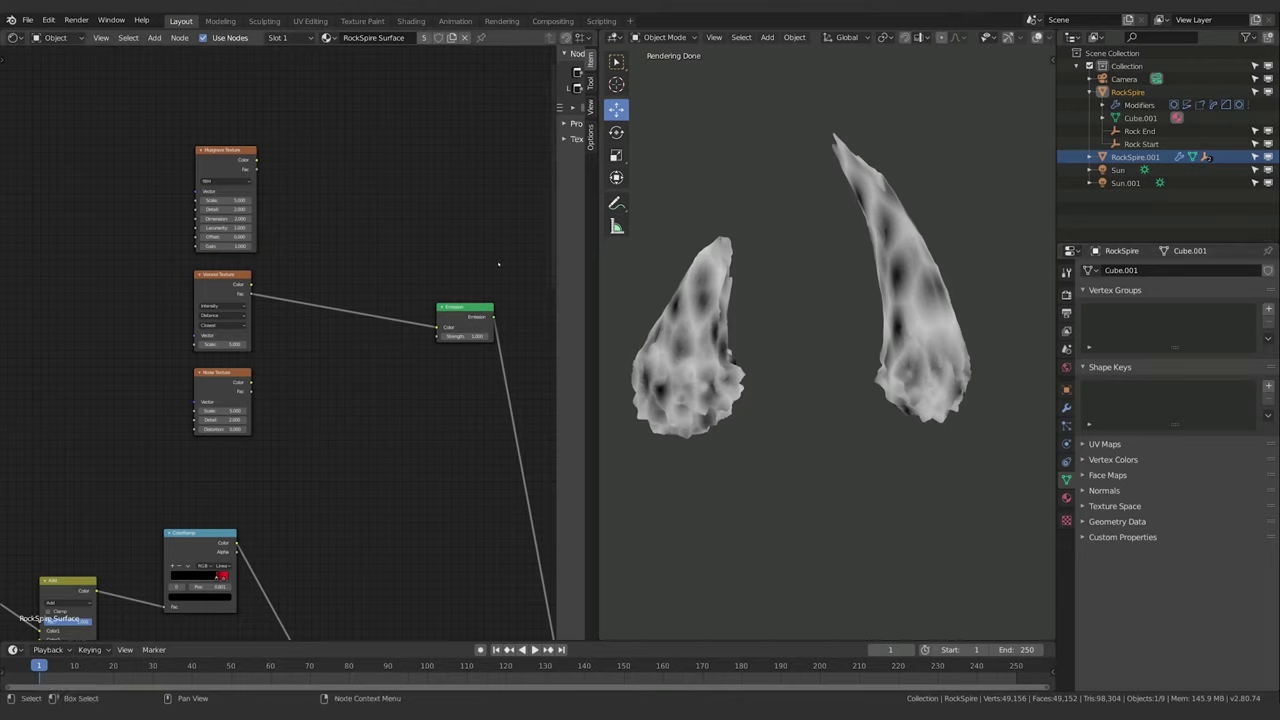
Set the Voronoi Texture's distance metric to Manhattan and its feature output to Crackle, and increase its scale.
click(228, 285)
click(222, 315)
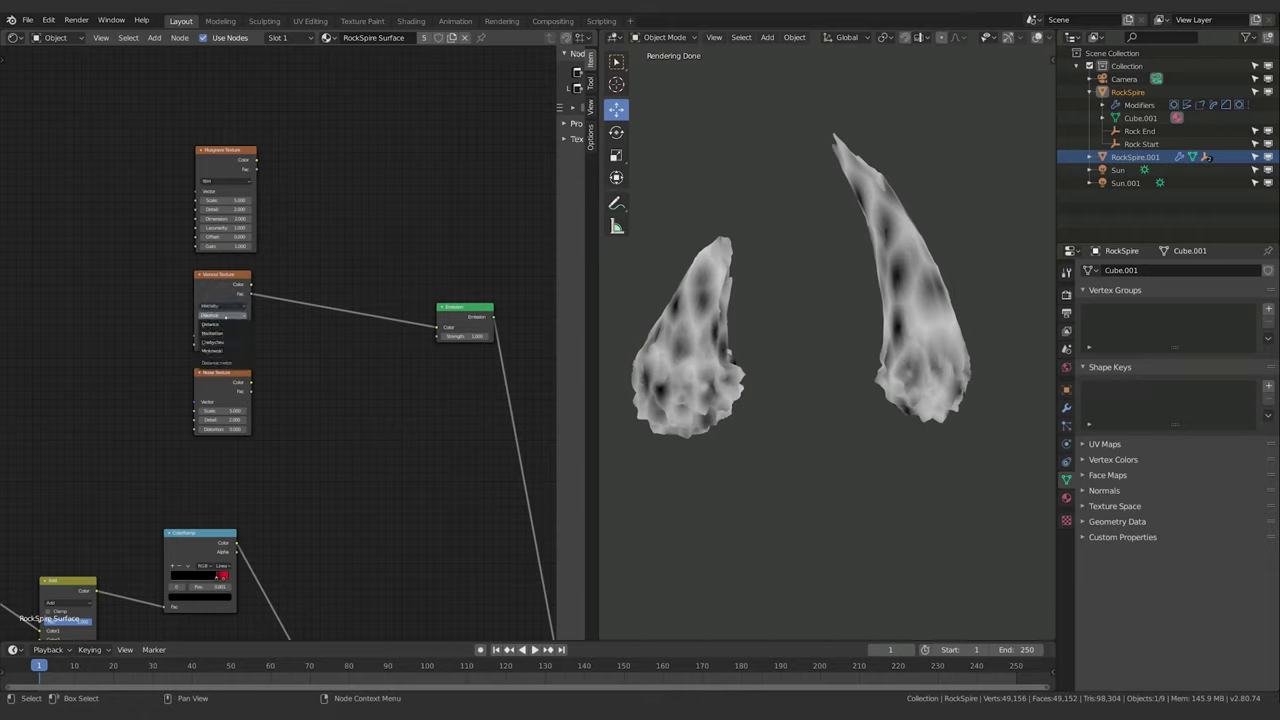
click(226, 333)
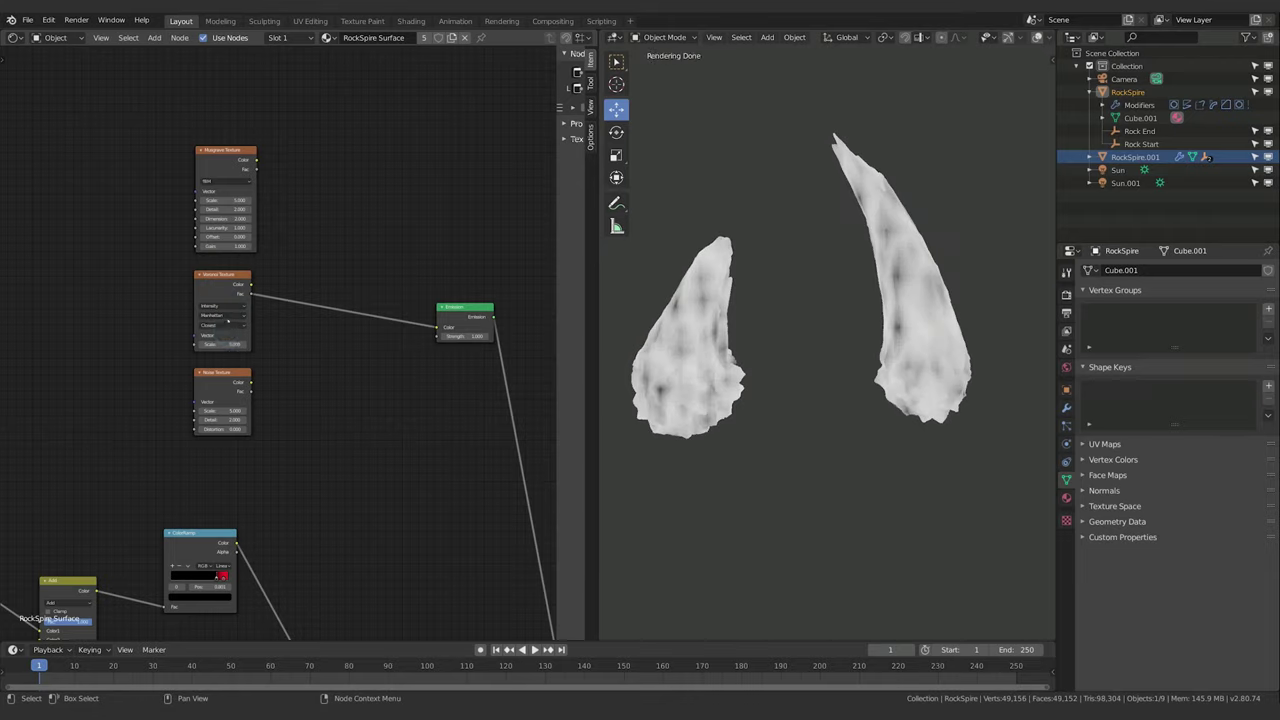
click(224, 325)
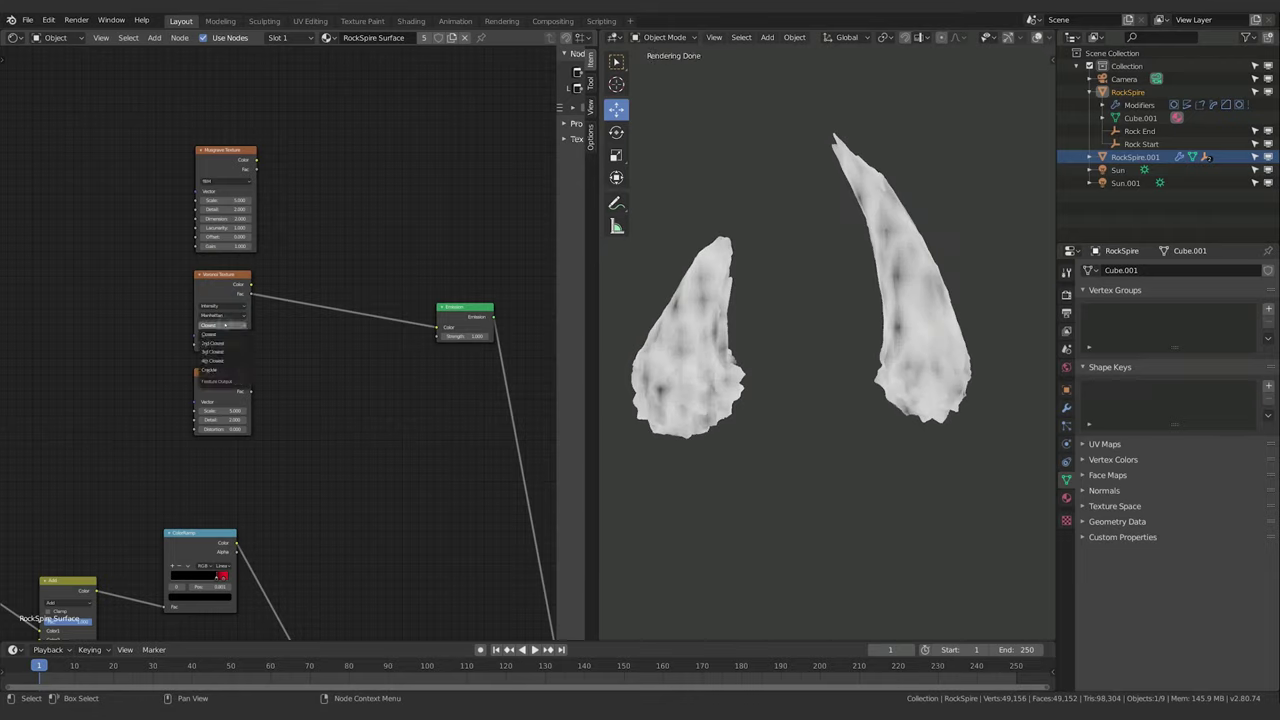
click(215, 370)
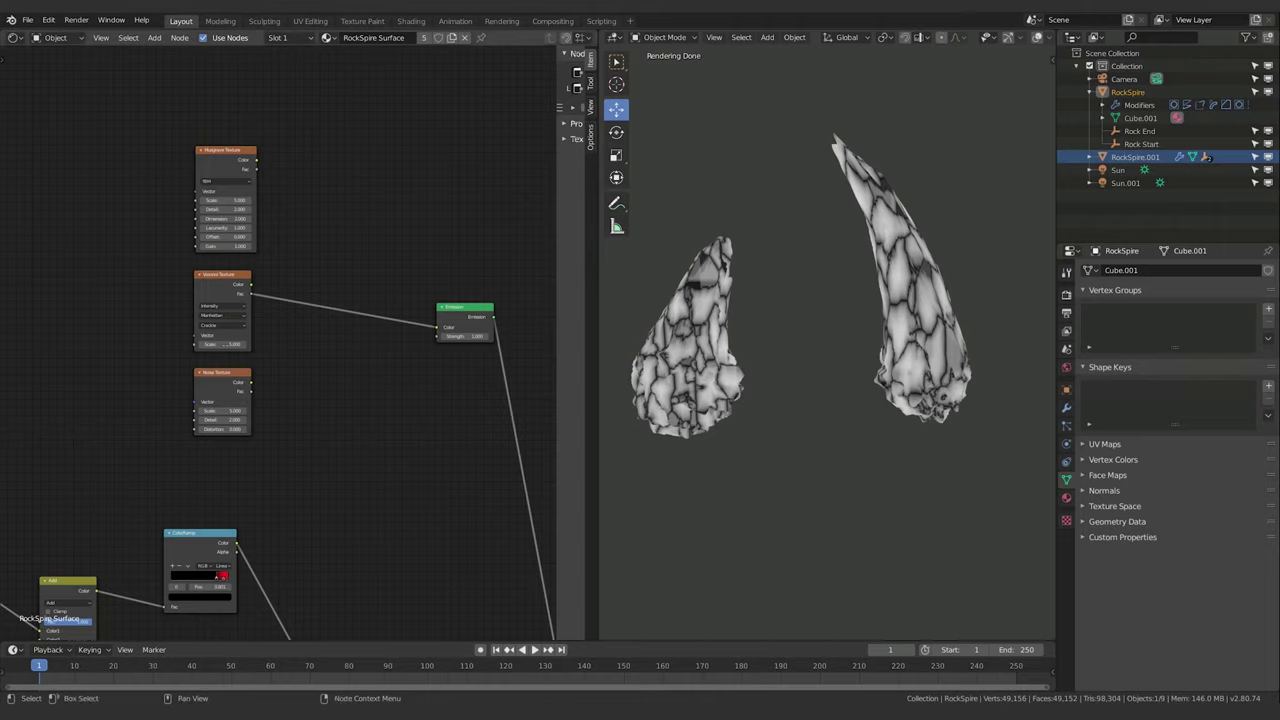
drag(222, 344, 262, 344)
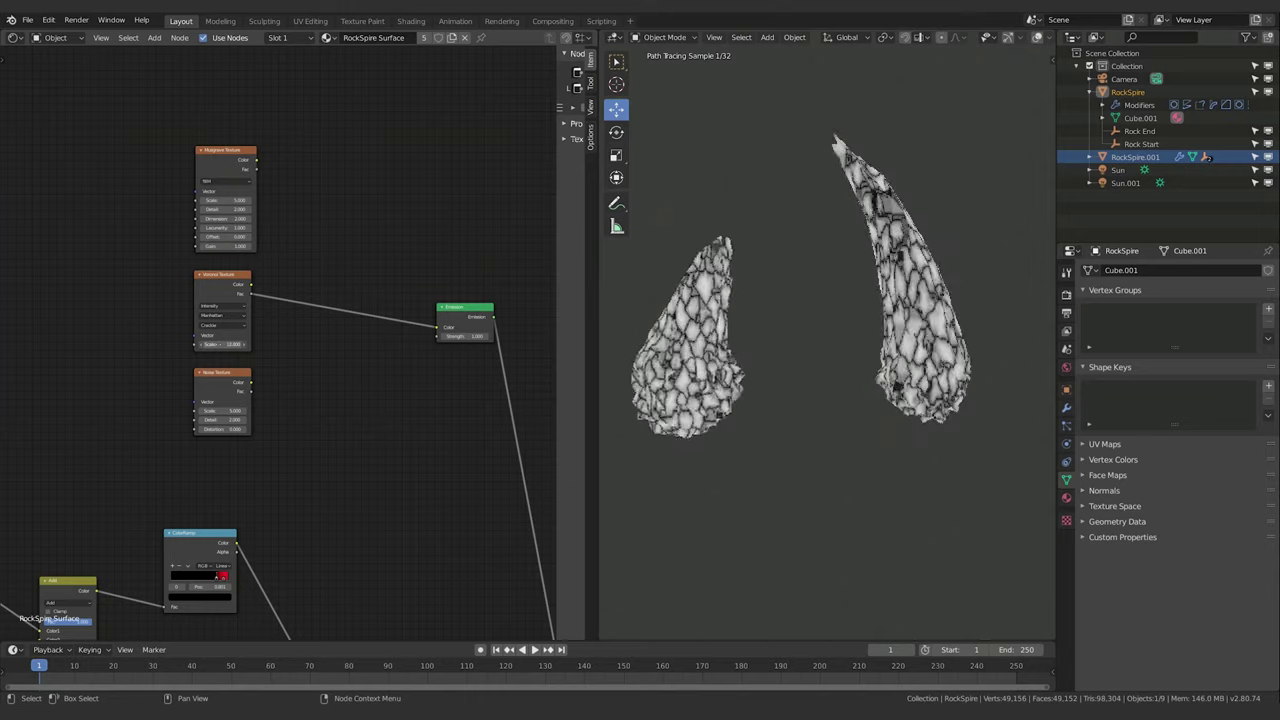
Set the Voronoi texture's scale to 30.
click(206, 343)
text(30)
key(Return)
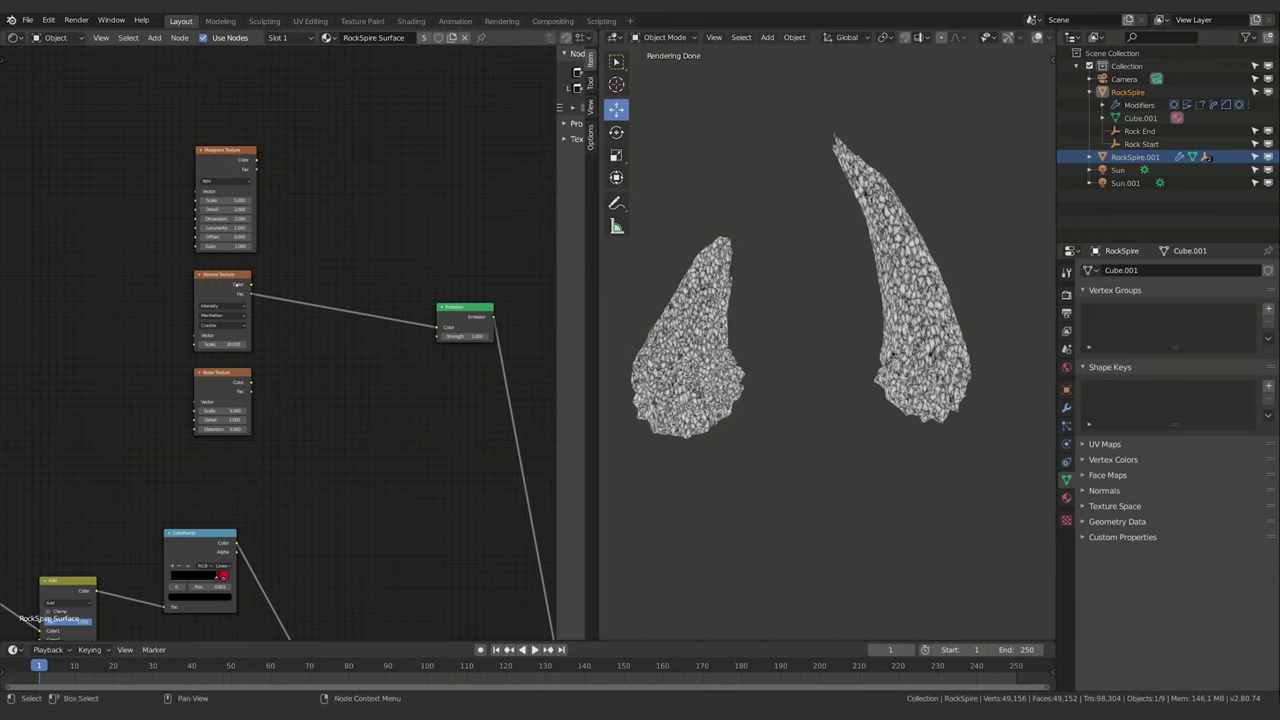
Insert a ColorRamp between the Voronoi texture and the Emission node and slide its black stop inward to thicken the dark cracks.
key(shift+a)
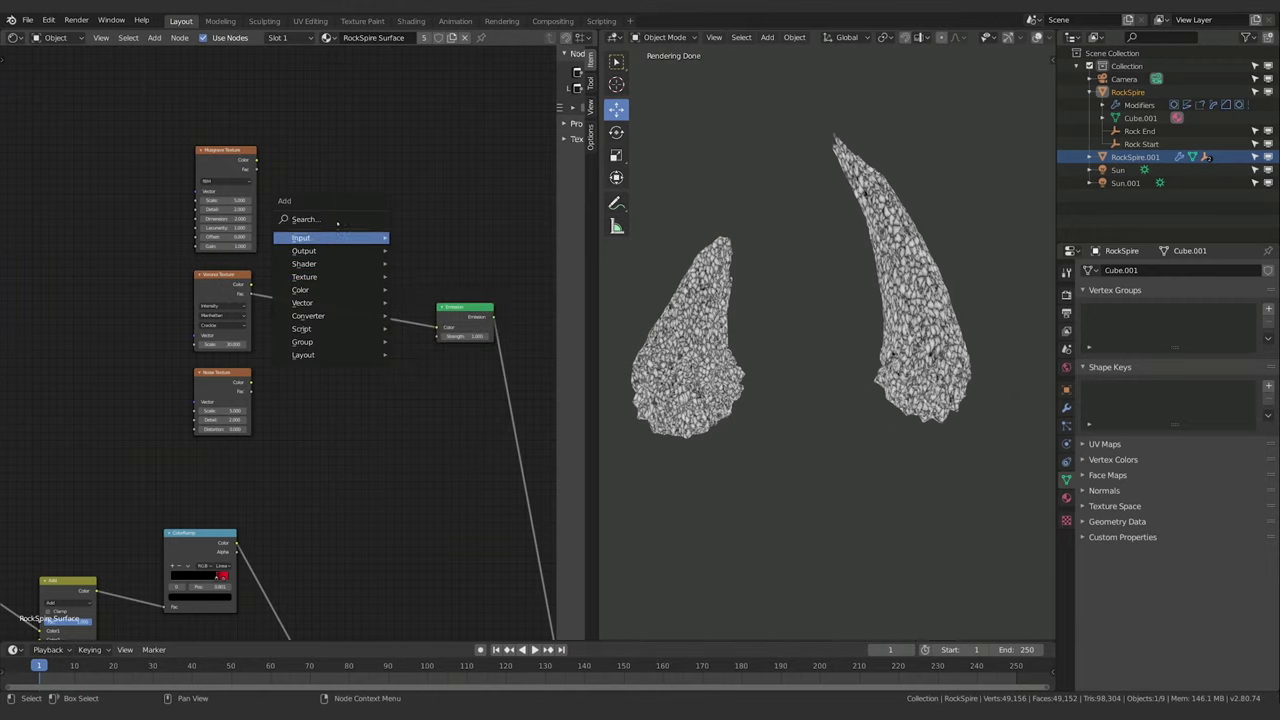
text(color ramp)
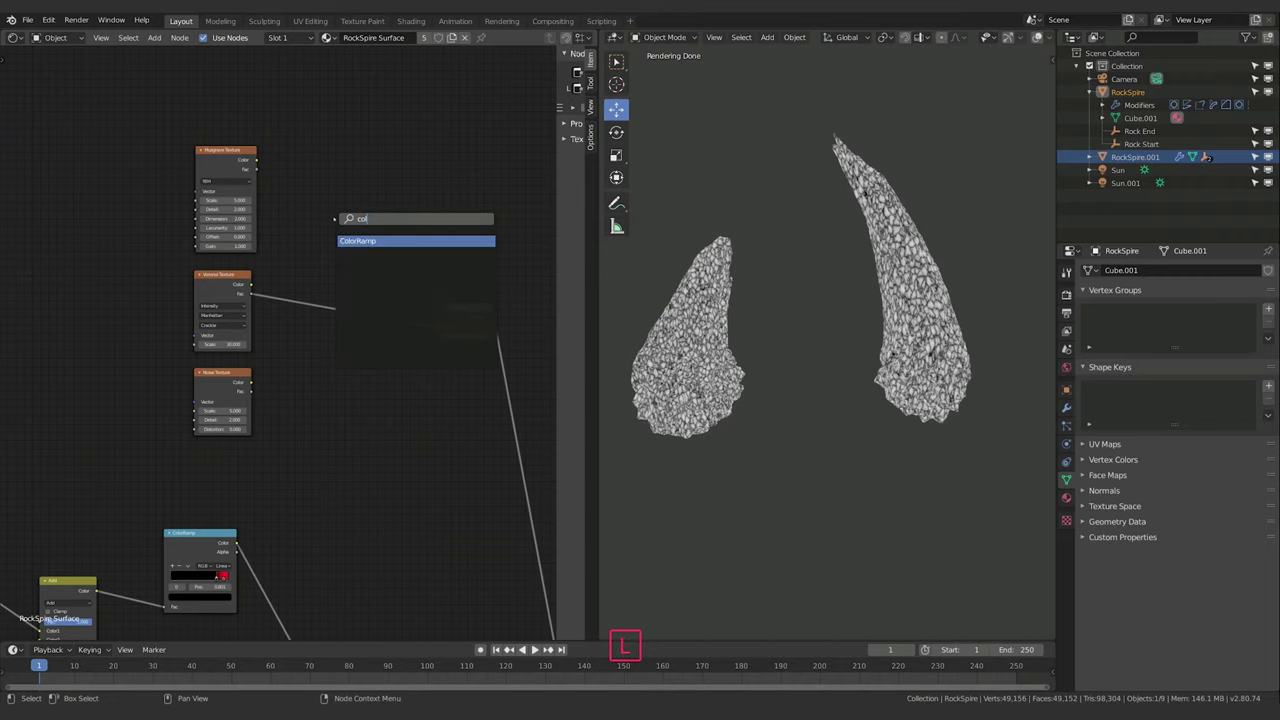
key(Return)
click(349, 298)
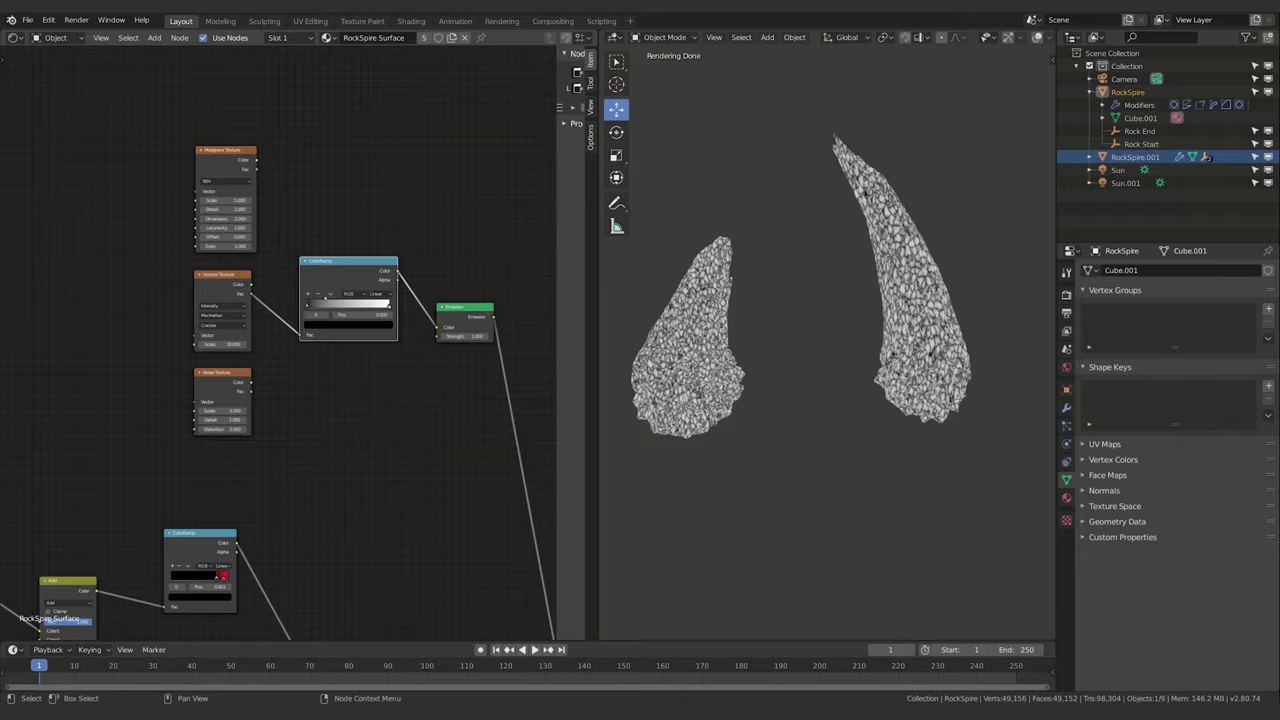
drag(306, 303, 334, 274)
Move the Voronoi texture and its ColorRamp together up above the Musgrave texture.
shift+click(195, 287)
key(g)
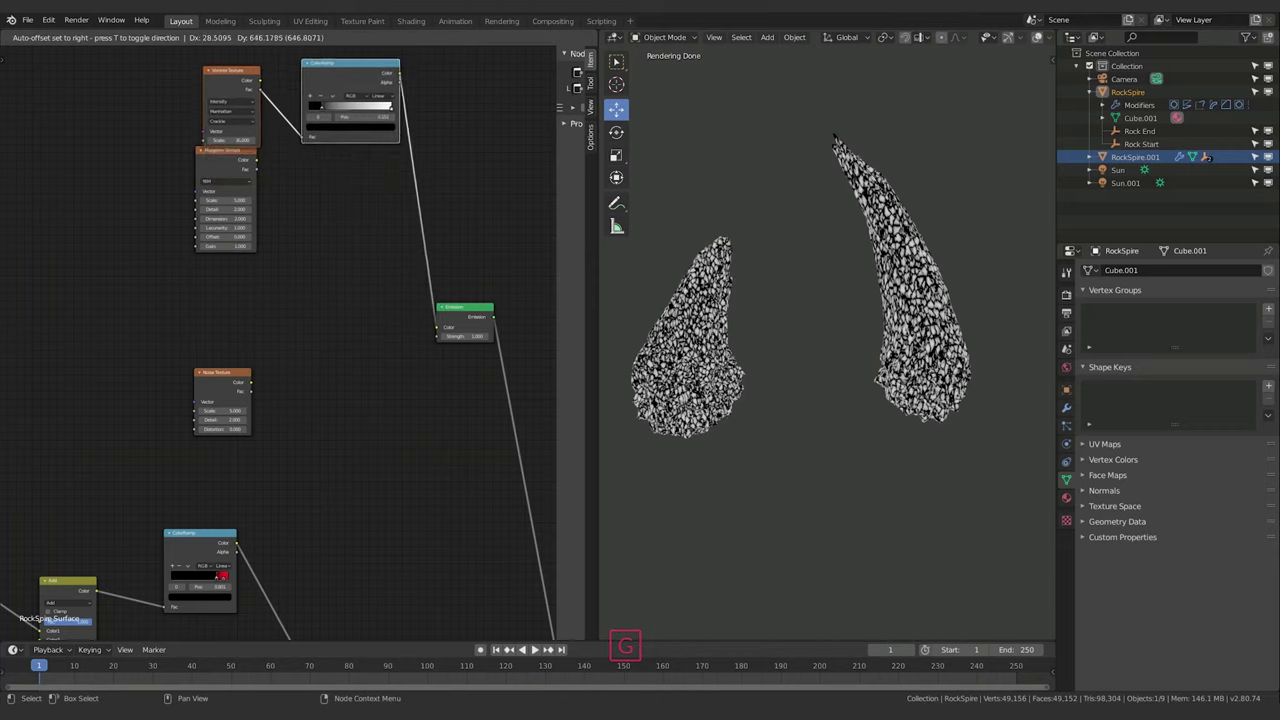
click(229, 143)
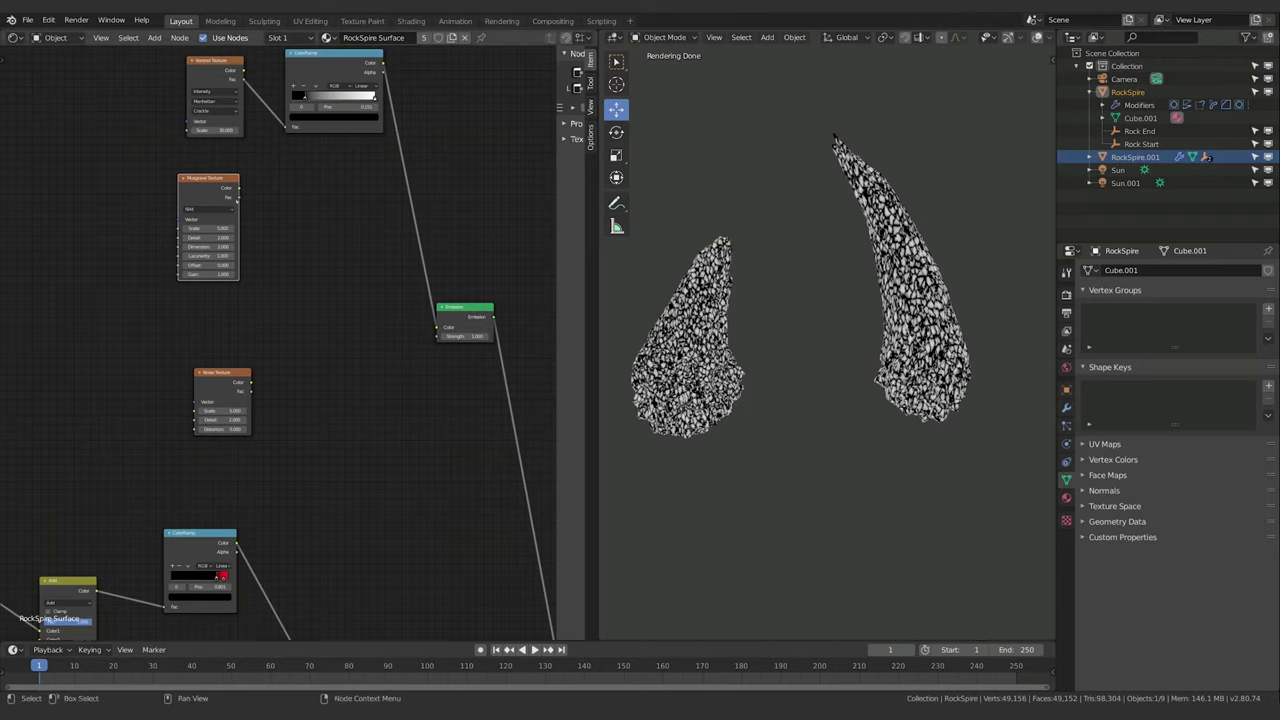
Feed the Musgrave texture's Fac output into the Emission color and set the Musgrave scale to 1.3.
drag(239, 197, 438, 328)
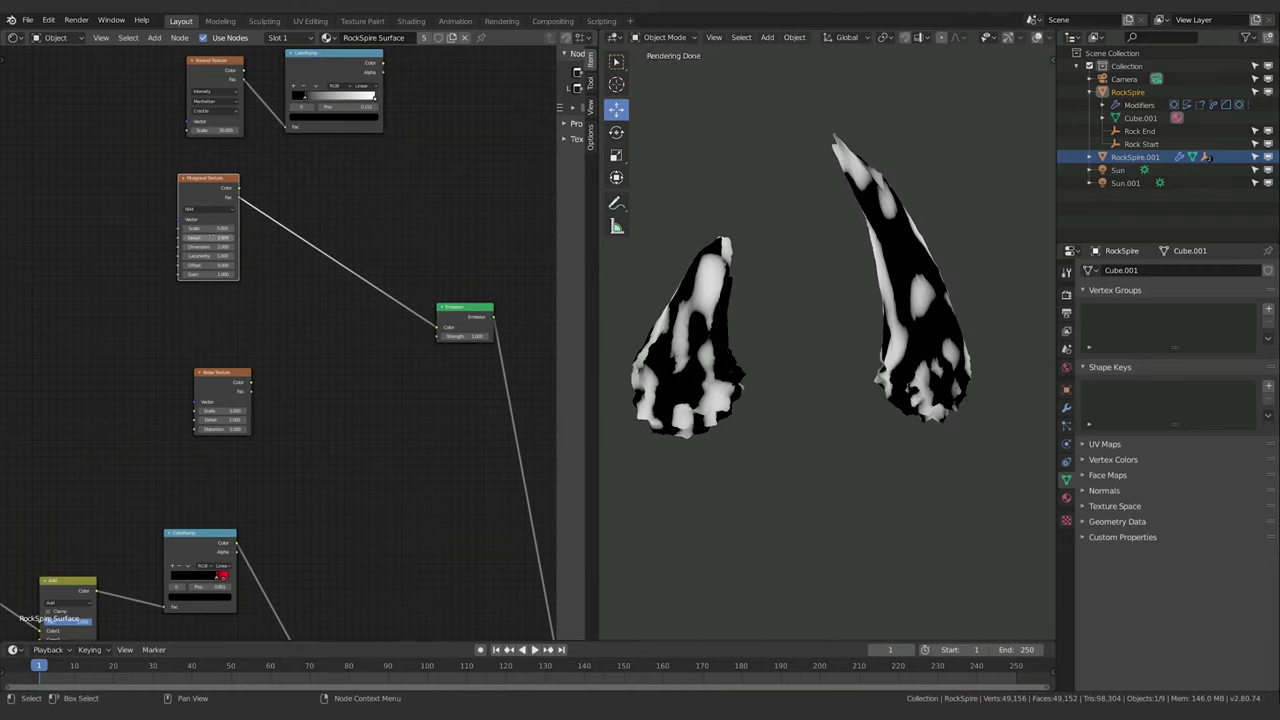
drag(209, 228, 209, 228)
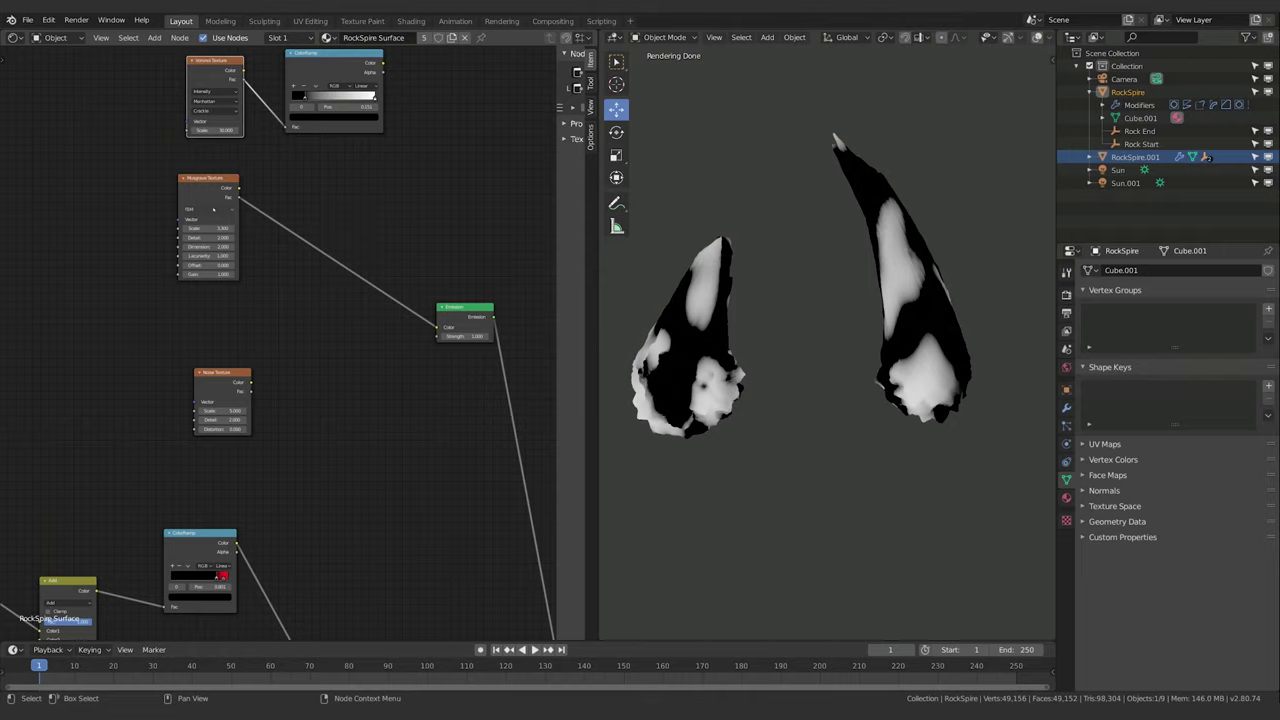
drag(205, 228, 180, 228)
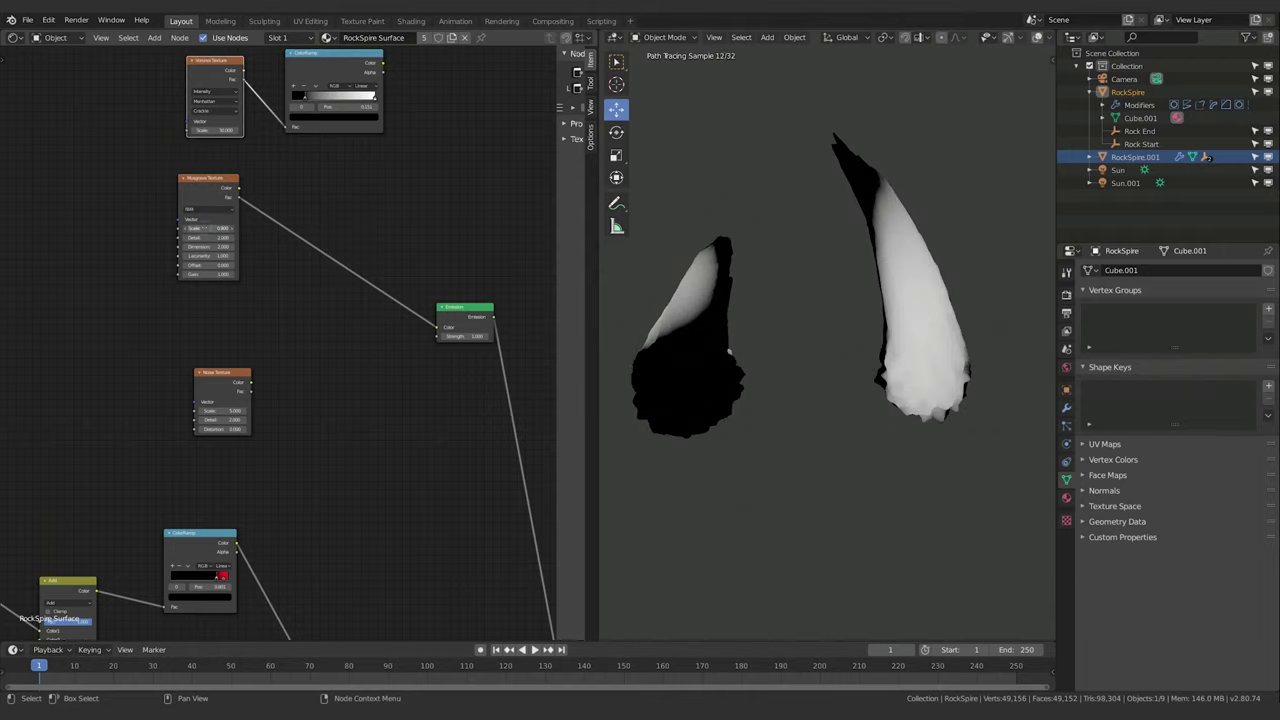
double_click(204, 228)
text(13)
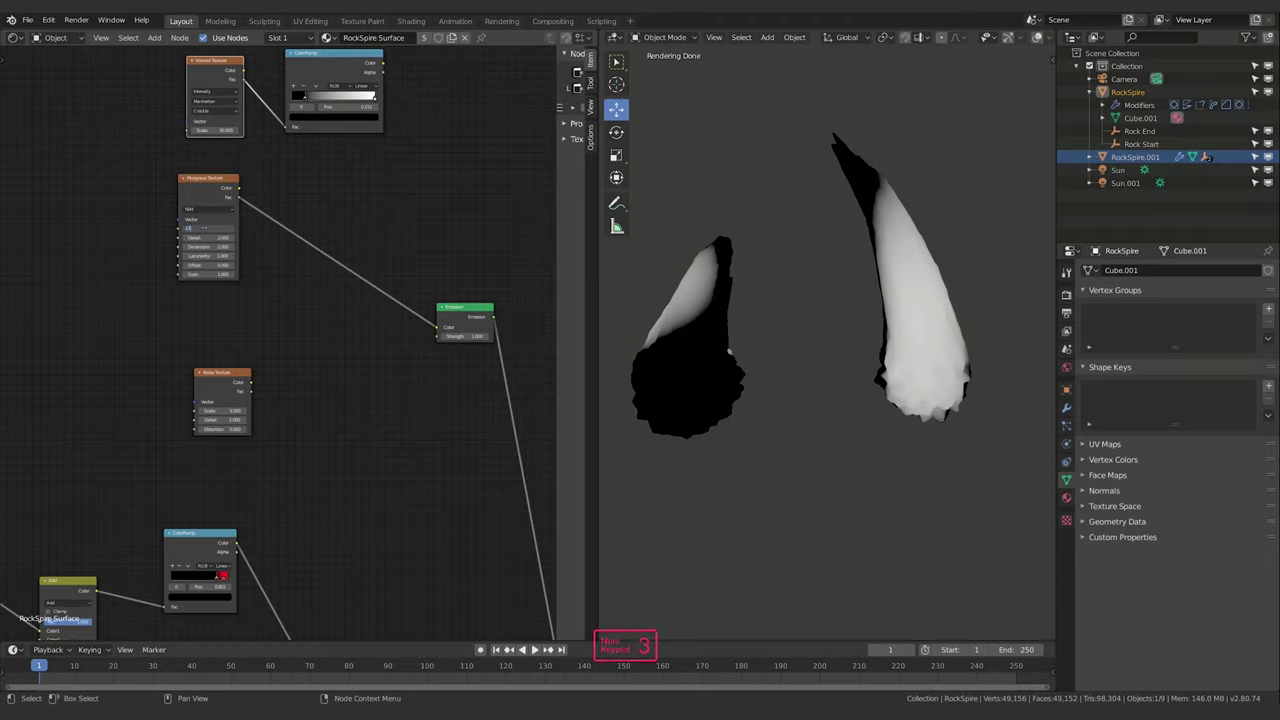
key(Return)
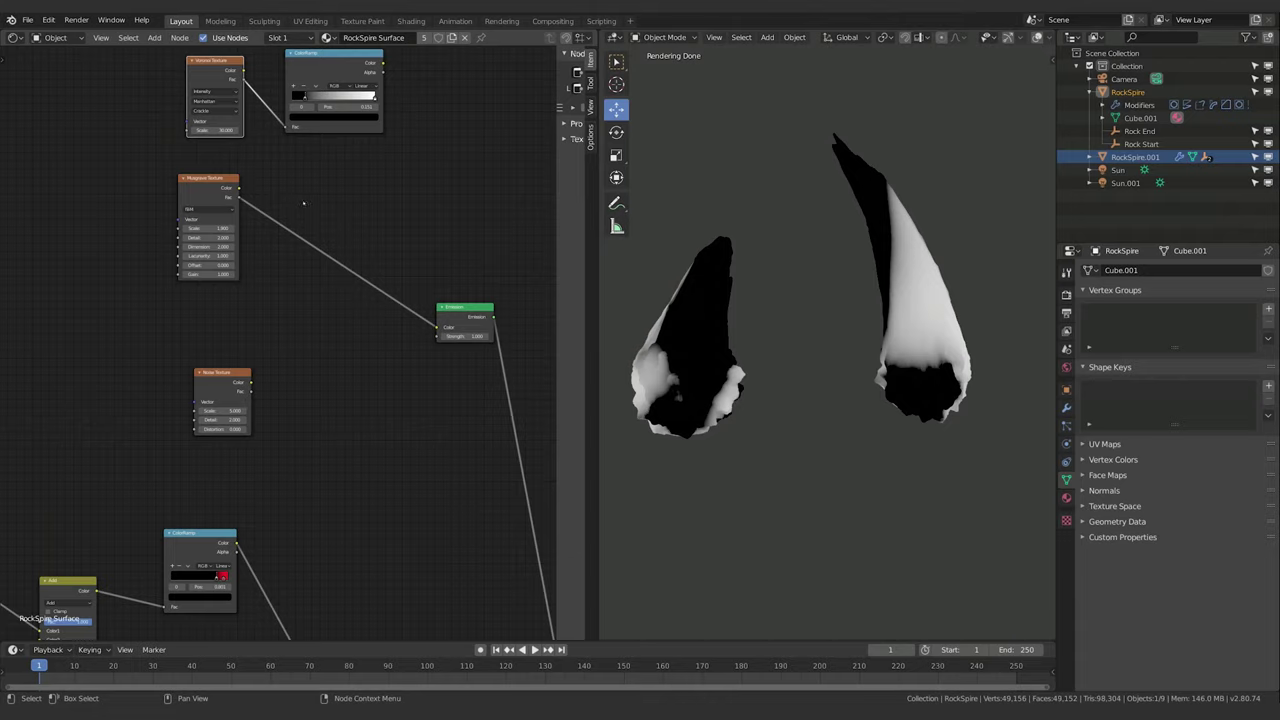
Add a MixRGB node between the Musgrave texture and the Emission node, just below the Voronoi ColorRamp.
click(340, 62)
click(360, 195)
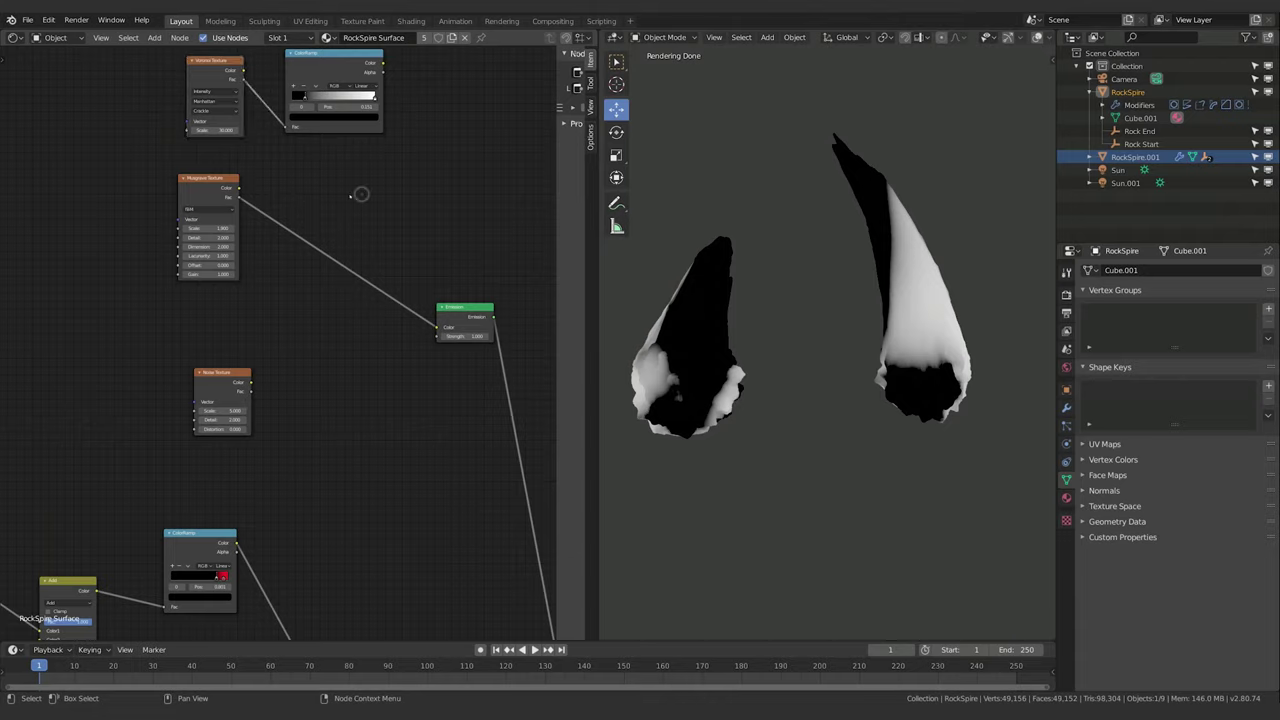
click(402, 203)
key(shift+a)
click(377, 204)
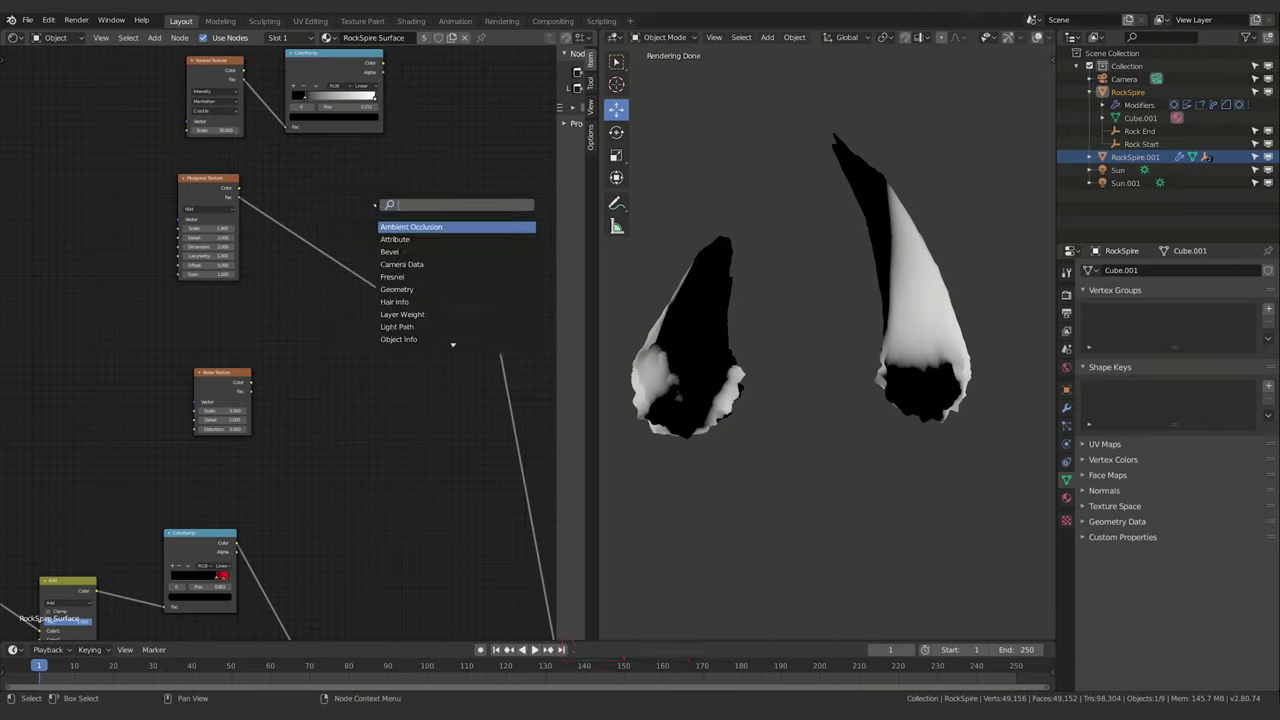
text(mix)
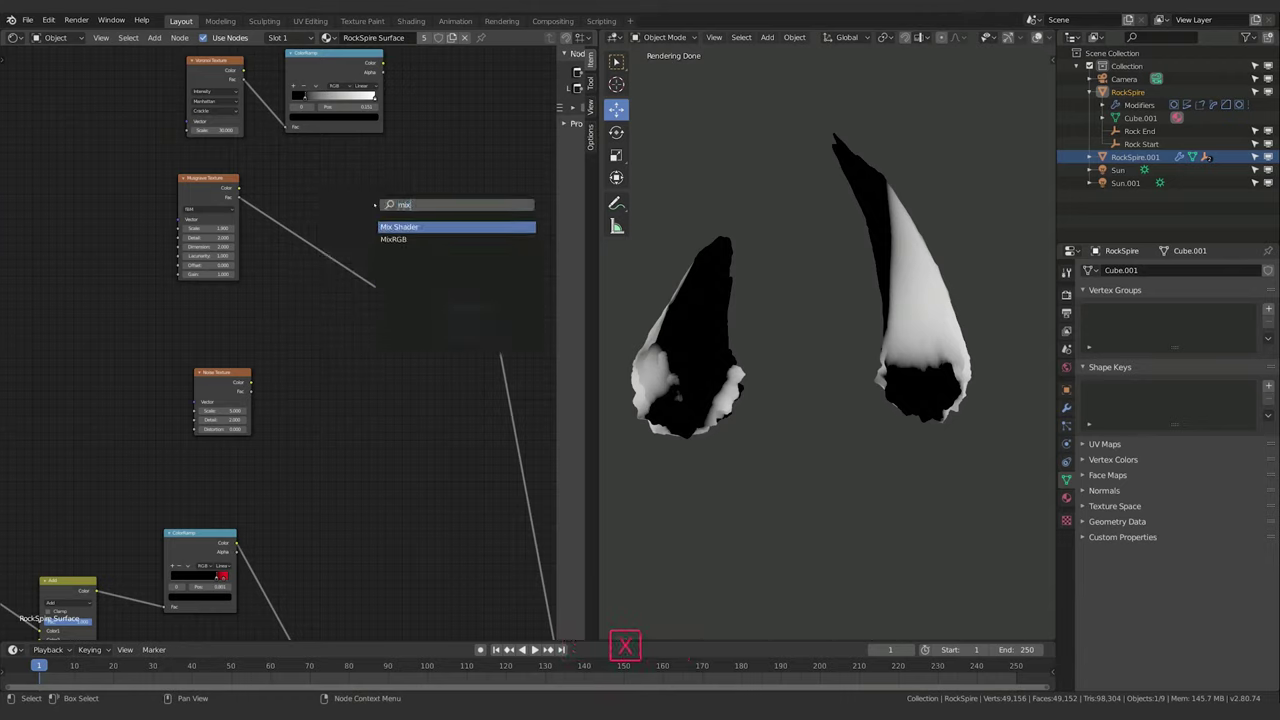
key(Return)
click(410, 151)
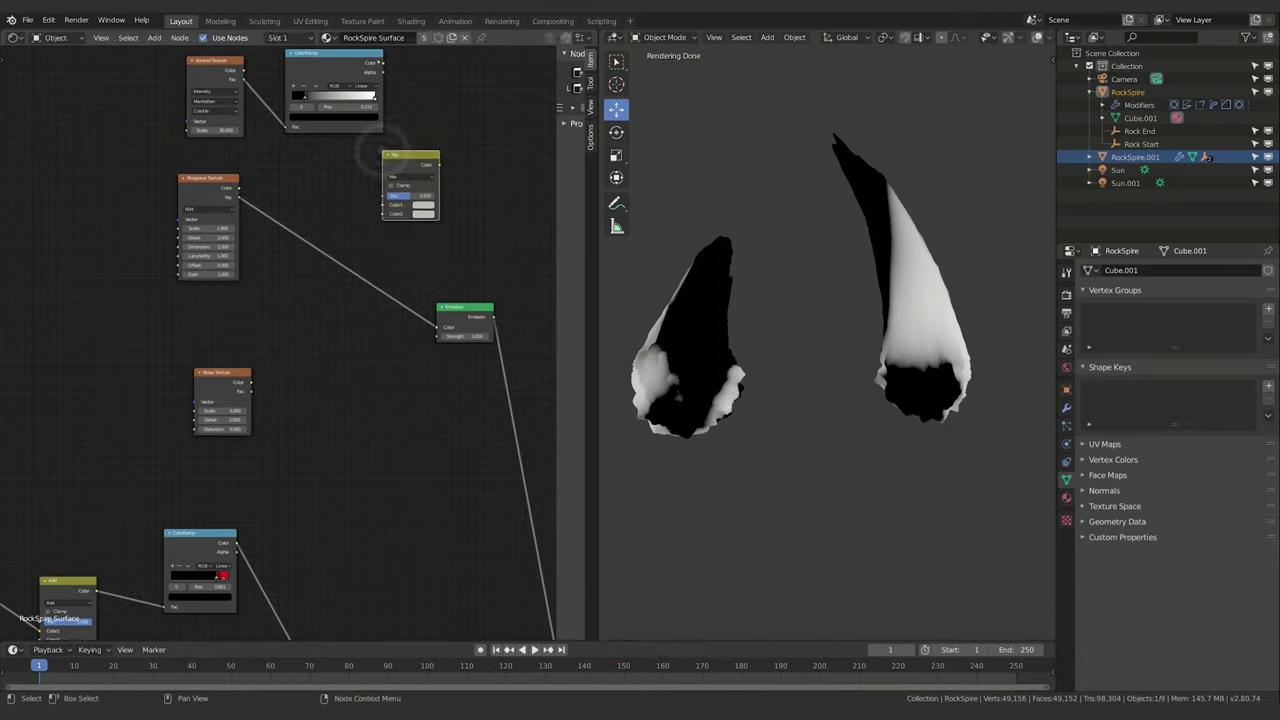
Connect the ColorRamp to Color1 and the Musgrave Fac to Color2 of the Mix node, and its output to the Emission color.
drag(382, 63, 384, 204)
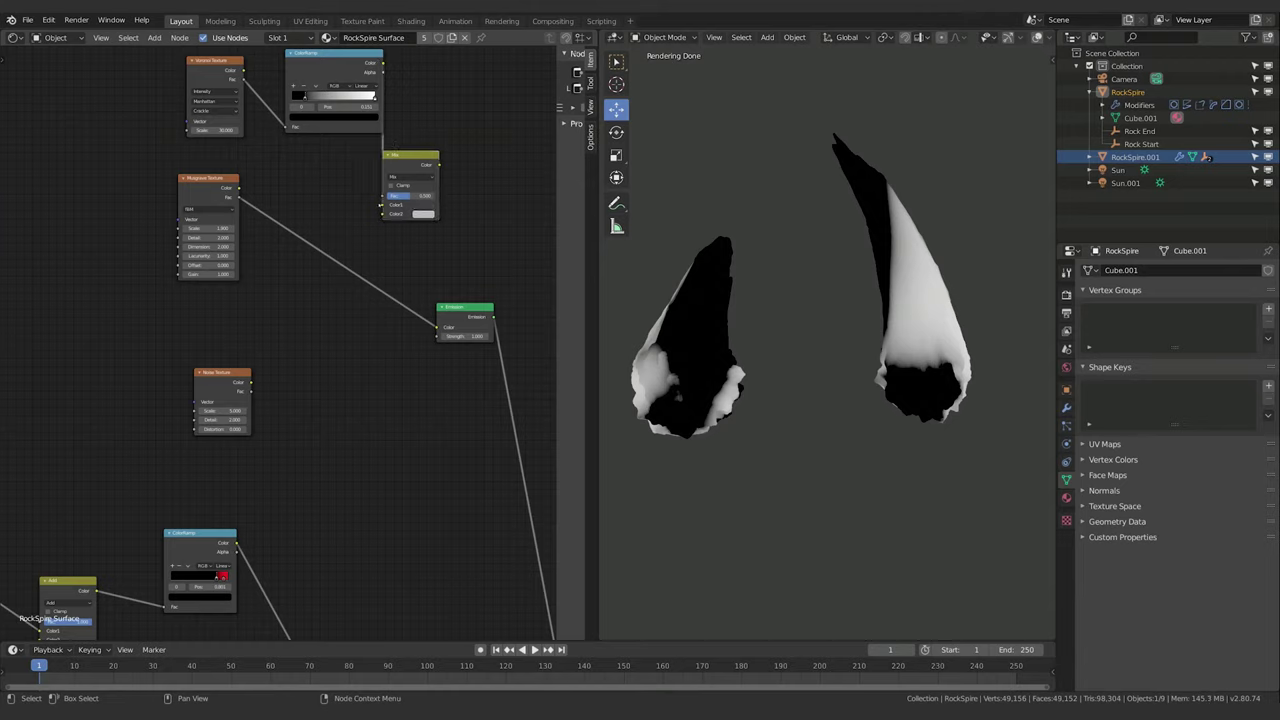
drag(238, 198, 386, 213)
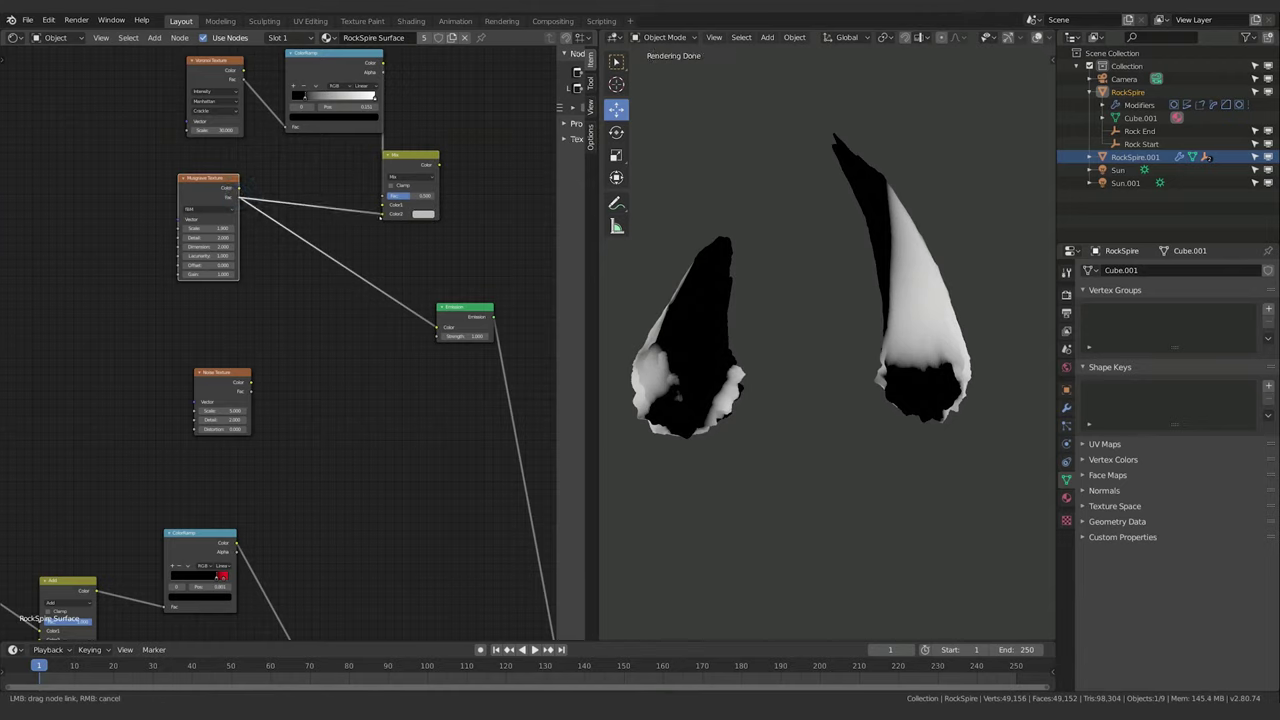
mouse_move(409, 154)
mouse_down()
mouse_move(452, 171)
mouse_move(349, 174)
mouse_move(437, 327)
mouse_up()
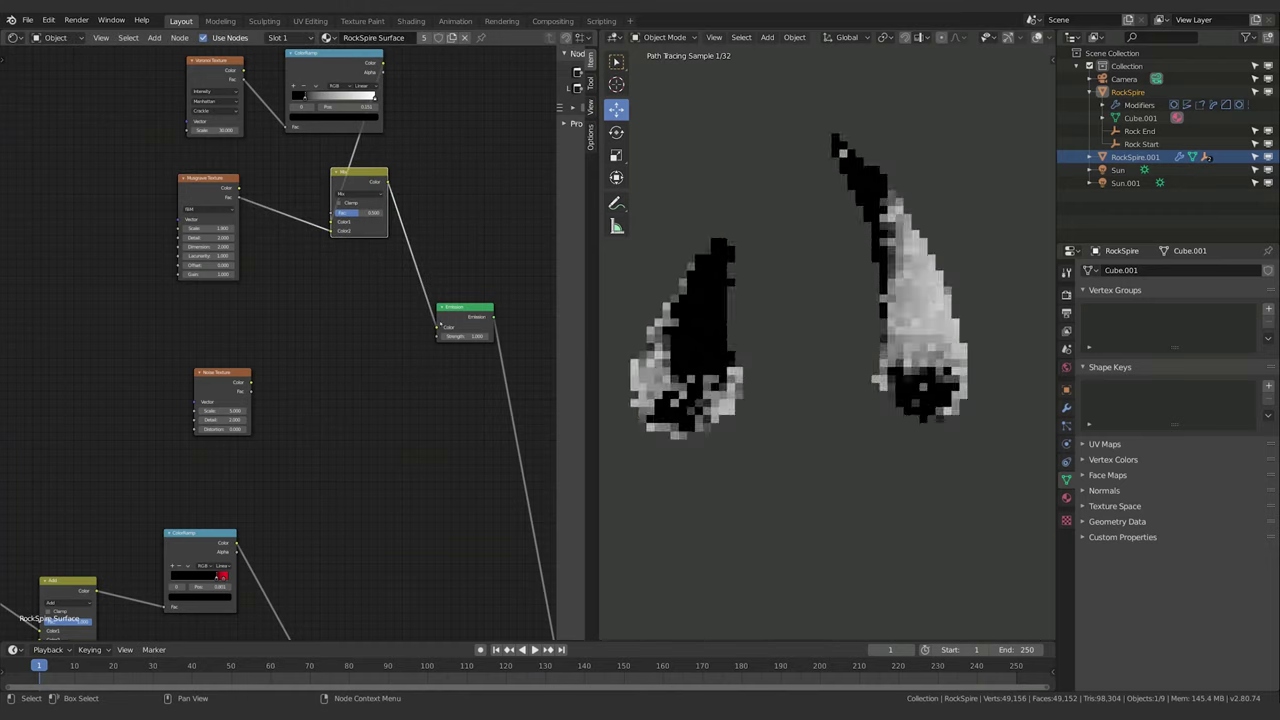
Set the Mix node's blend mode to Multiply with a factor of 1.
click(358, 193)
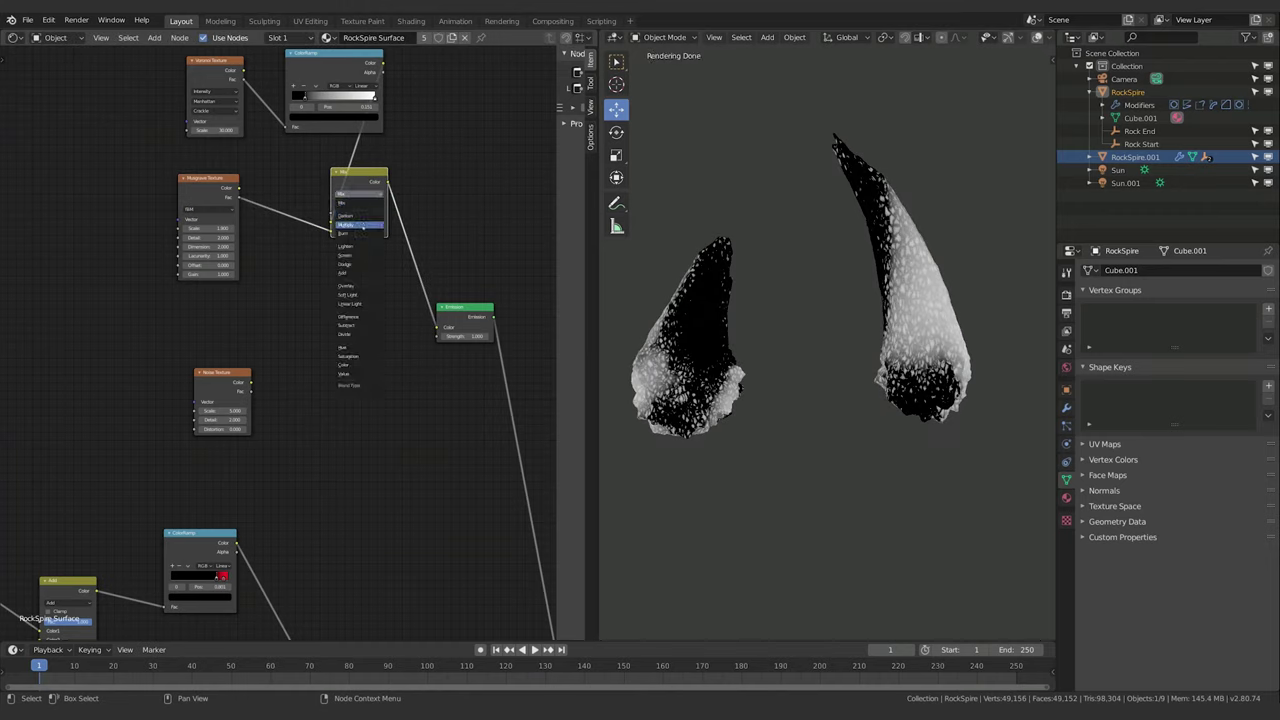
click(362, 227)
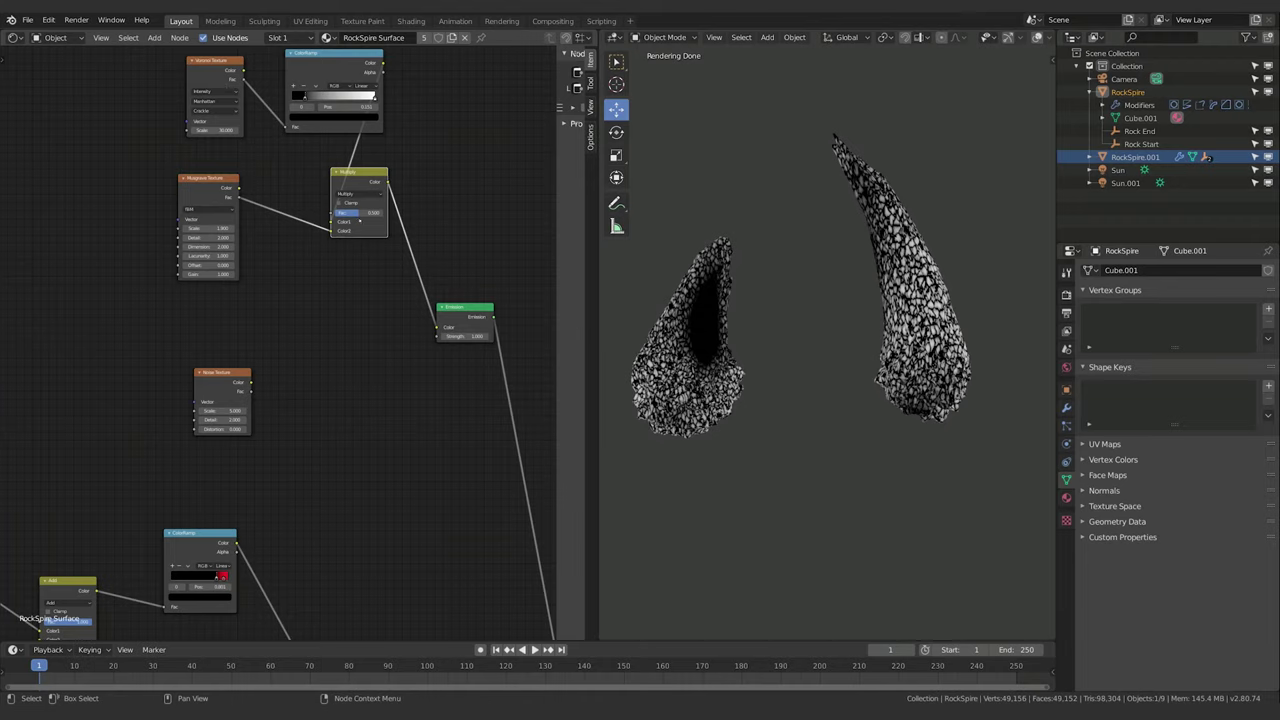
drag(360, 213, 390, 213)
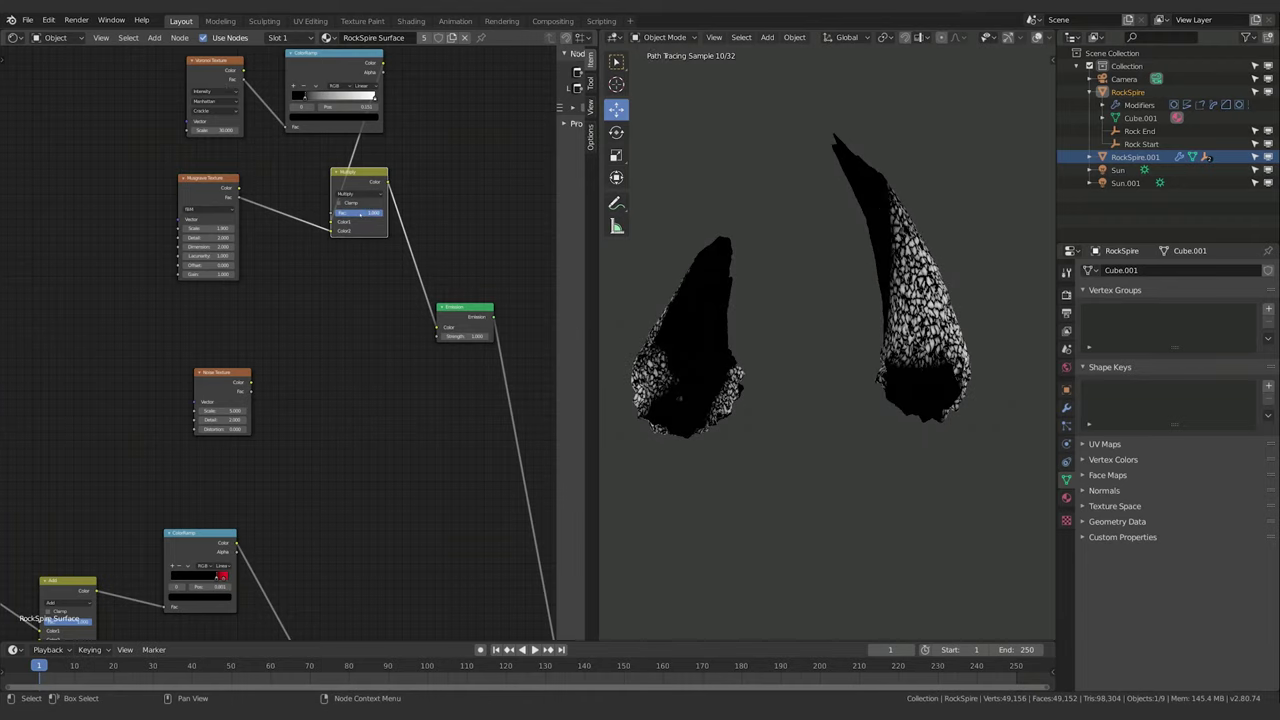
Make room by moving the Noise texture, duplicate the Musgrave texture below the original, and set the copy's type to Hetero Terrain.
click(206, 178)
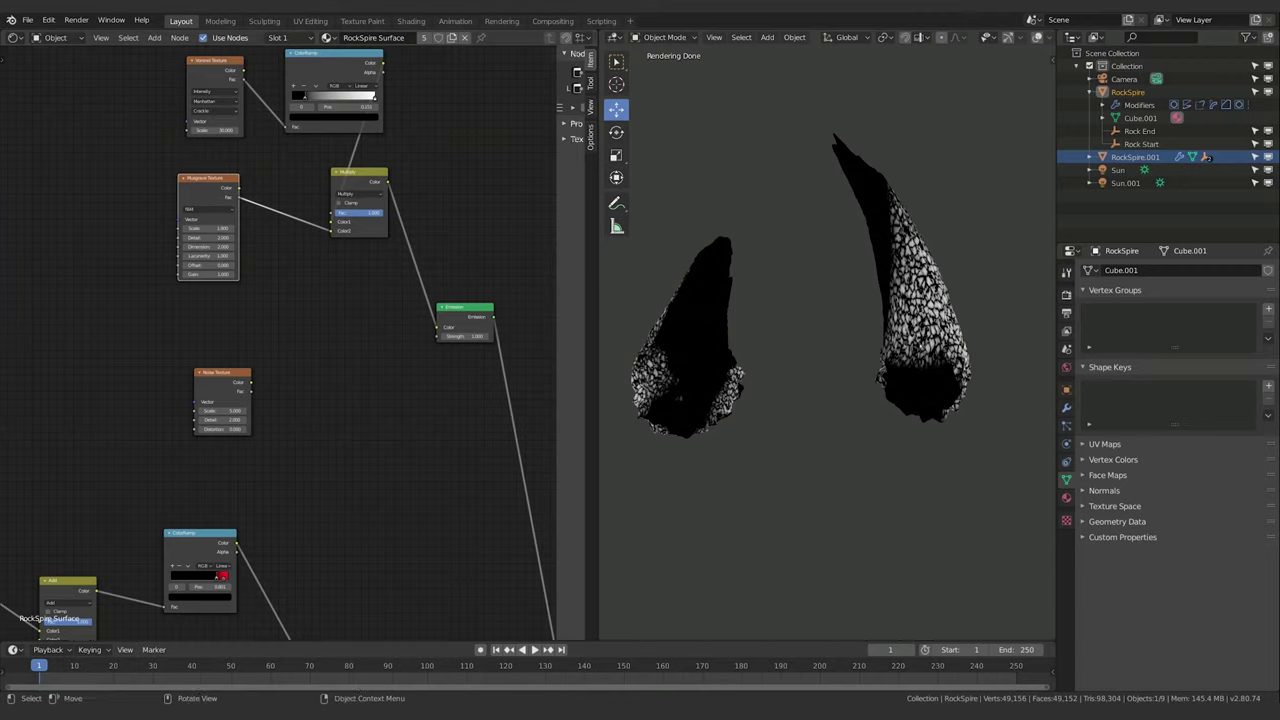
mouse_move(882, 182)
middle_down()
mouse_move(705, 182)
mouse_move(861, 175)
middle_up()
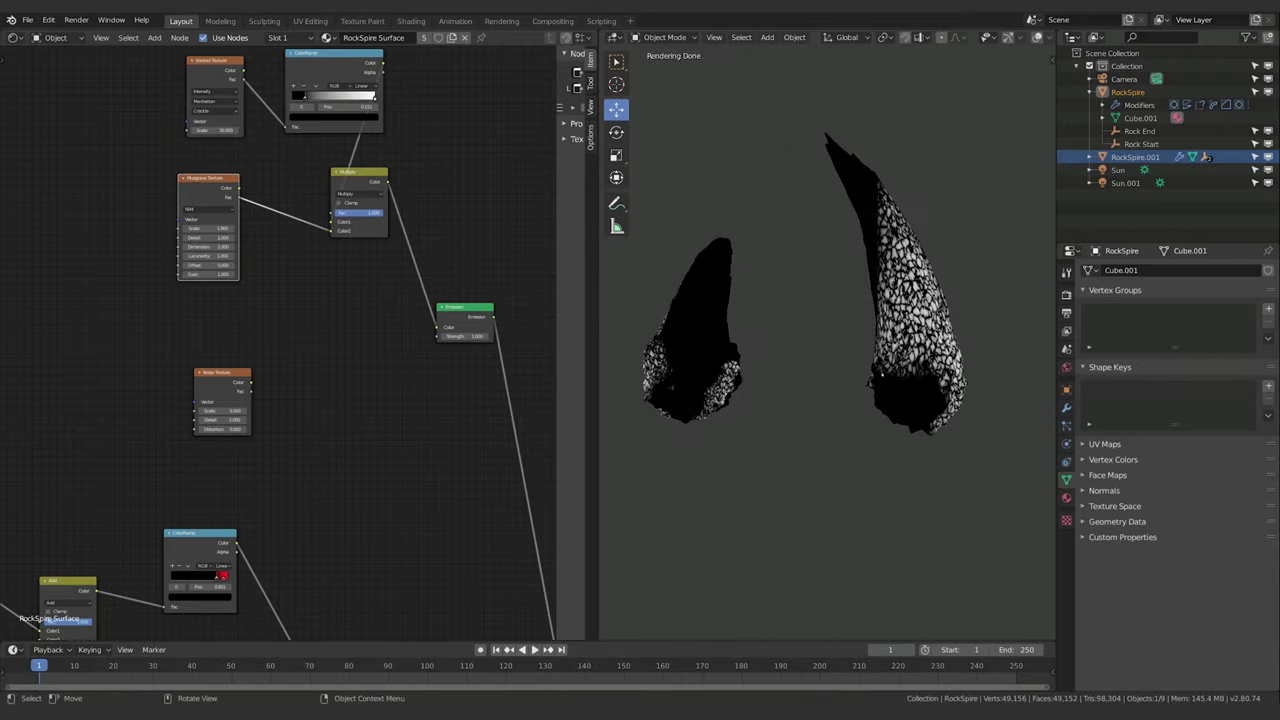
click(328, 333)
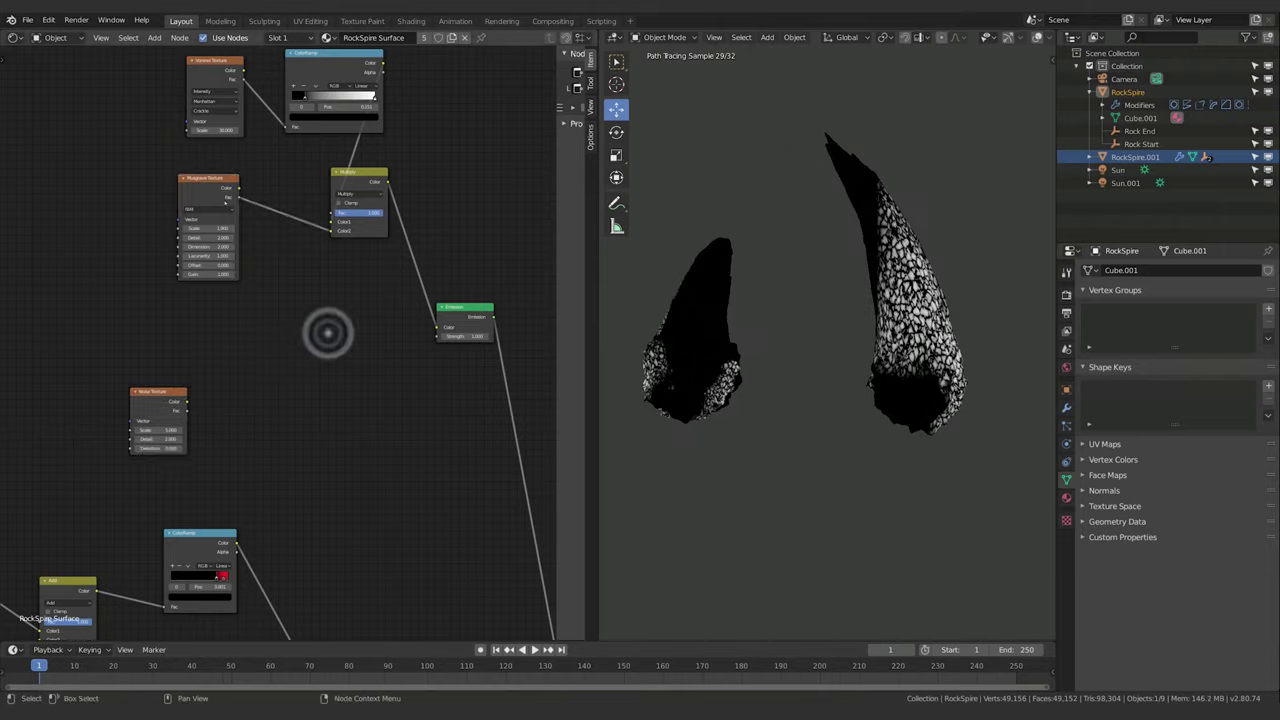
click(215, 174)
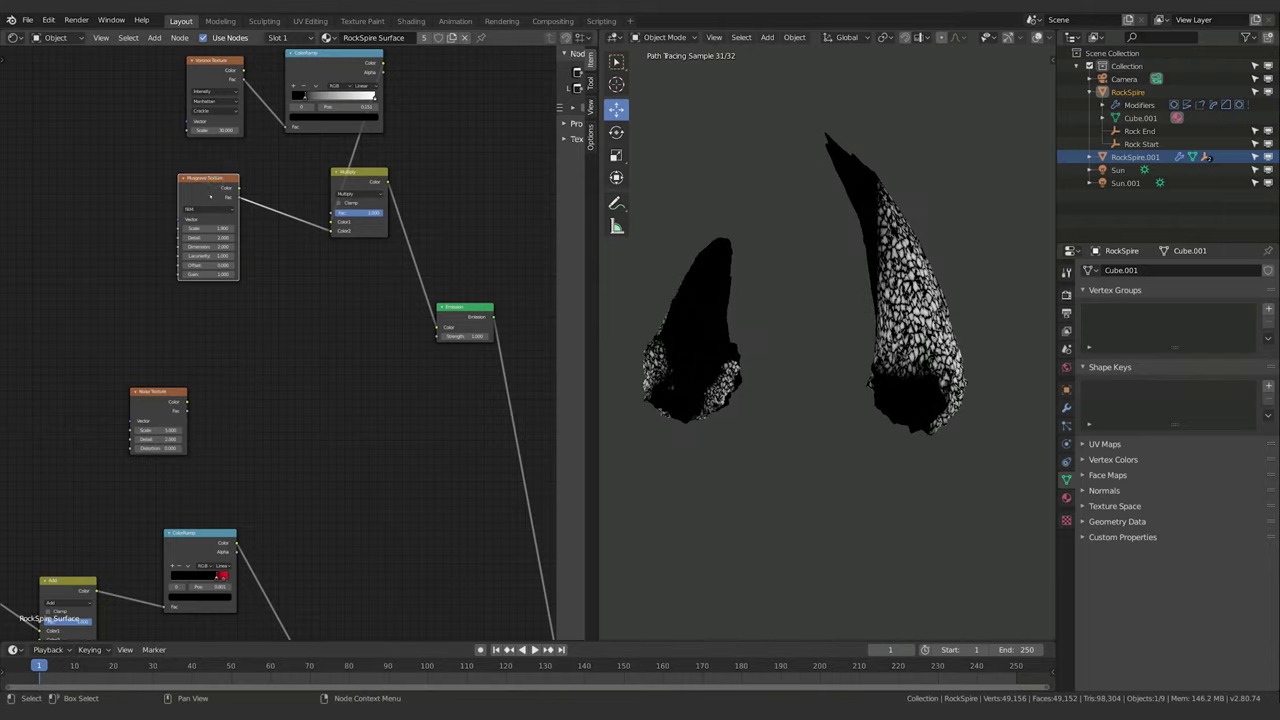
key(shift+d)
click(224, 280)
click(222, 314)
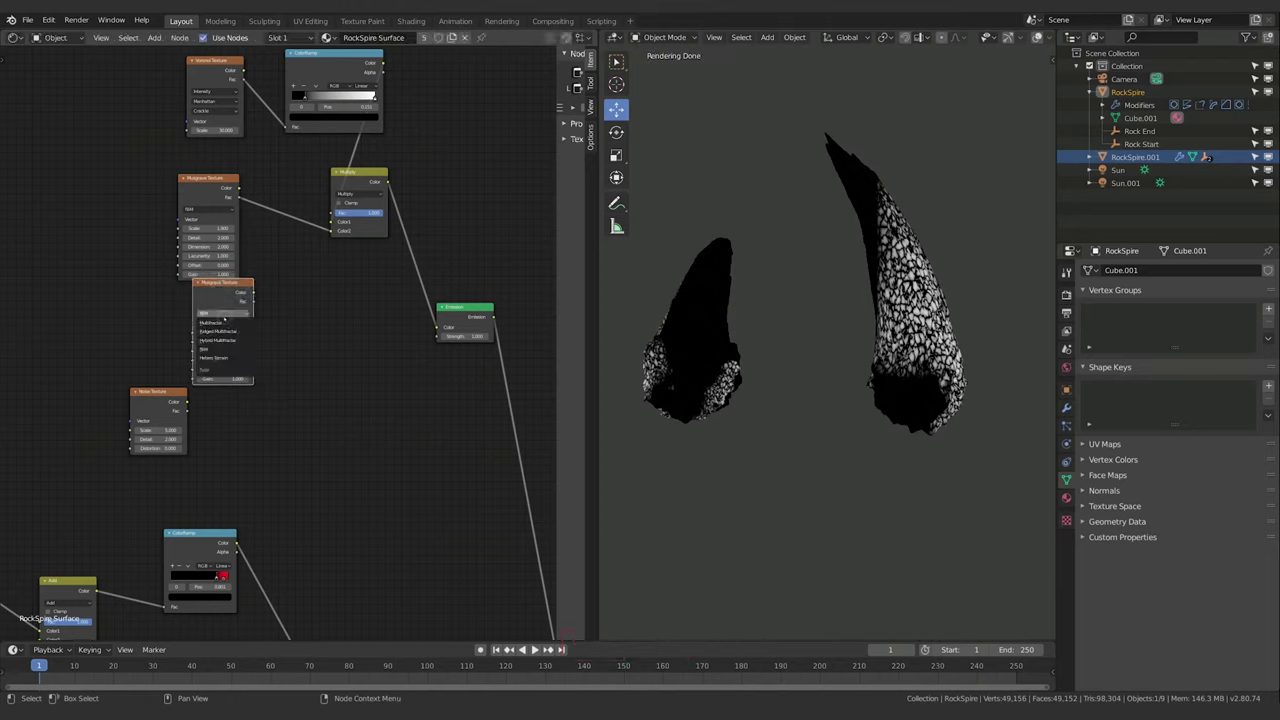
click(225, 357)
Compare the duplicated and original Musgrave textures by feeding each in turn into the Emission color.
mouse_move(252, 300)
mouse_down()
mouse_move(421, 337)
mouse_move(437, 328)
mouse_up()
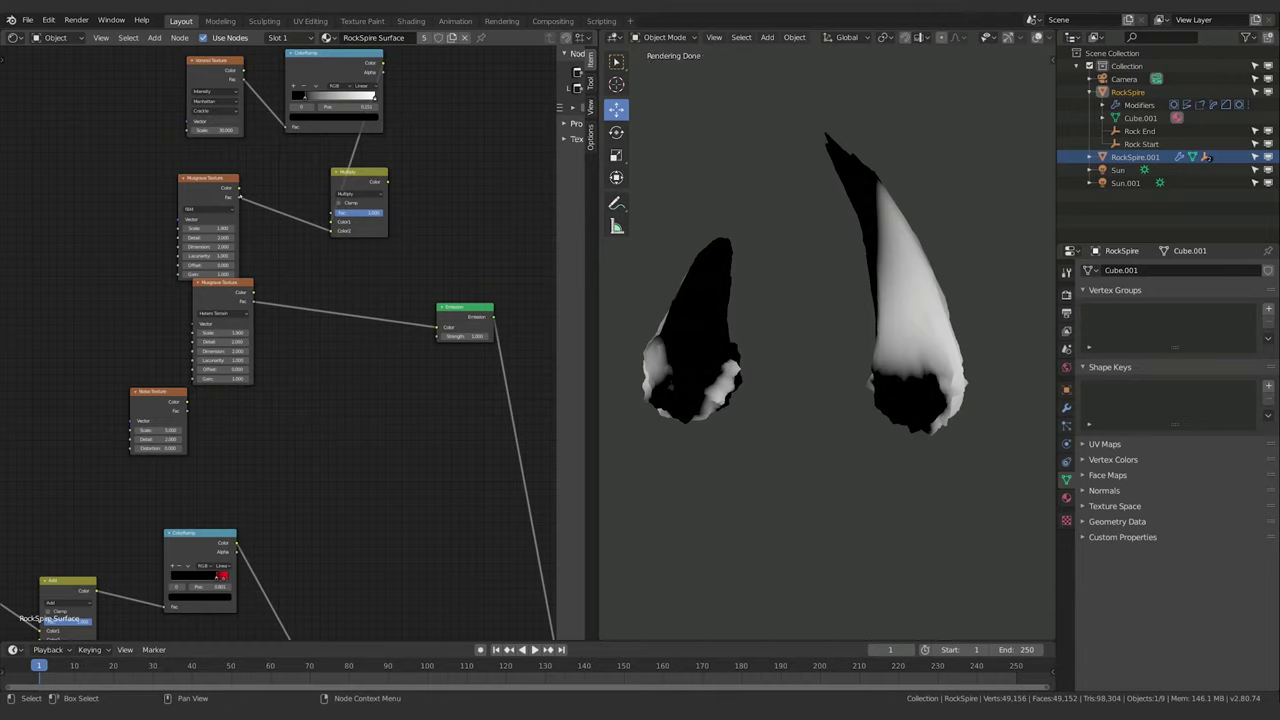
drag(240, 197, 438, 328)
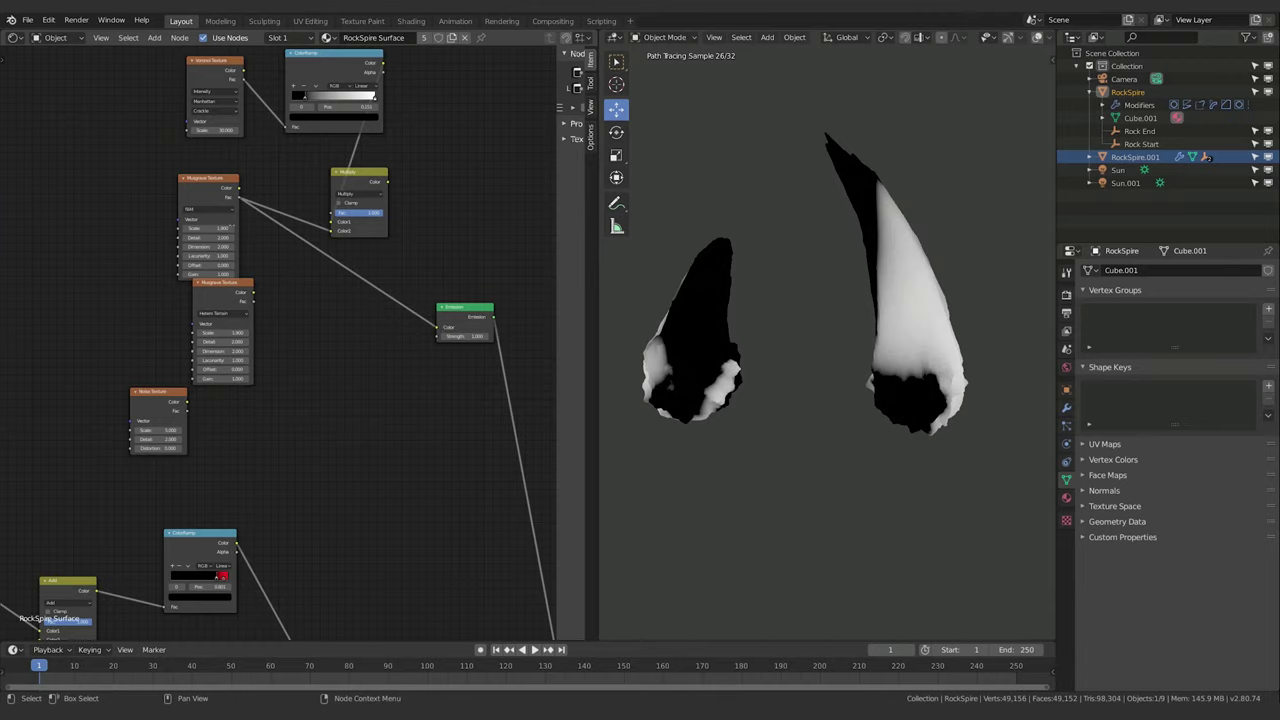
drag(253, 301, 436, 322)
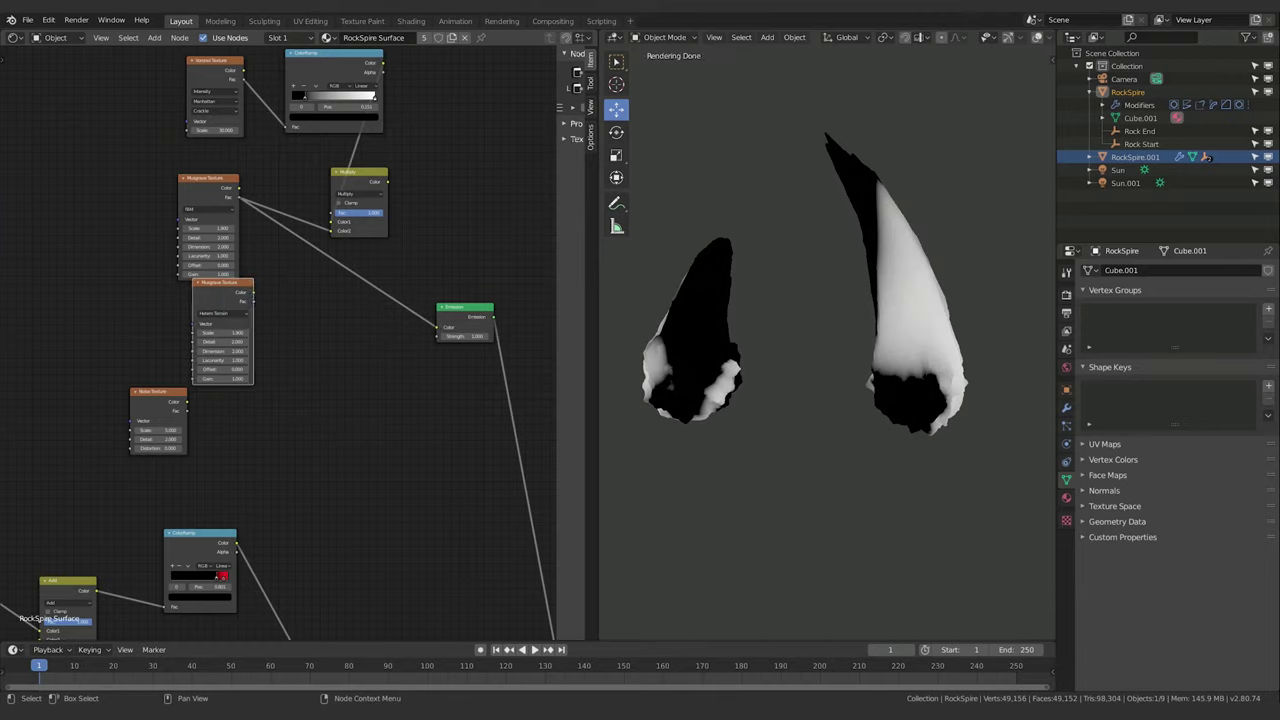
Set the duplicated Musgrave texture's type to Ridged Multifractal and compare it with the original through the Emission node.
mouse_move(253, 300)
mouse_down()
mouse_move(377, 330)
mouse_move(438, 327)
mouse_up()
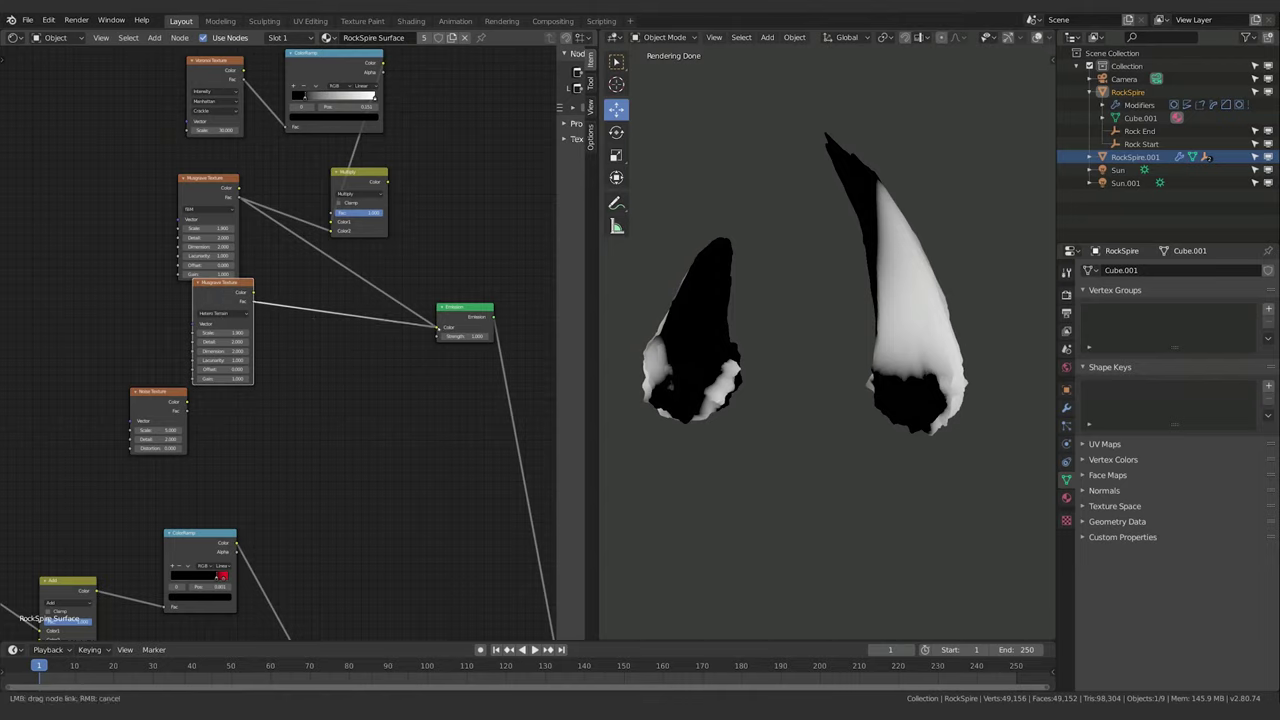
click(238, 311)
click(227, 322)
click(218, 314)
click(217, 330)
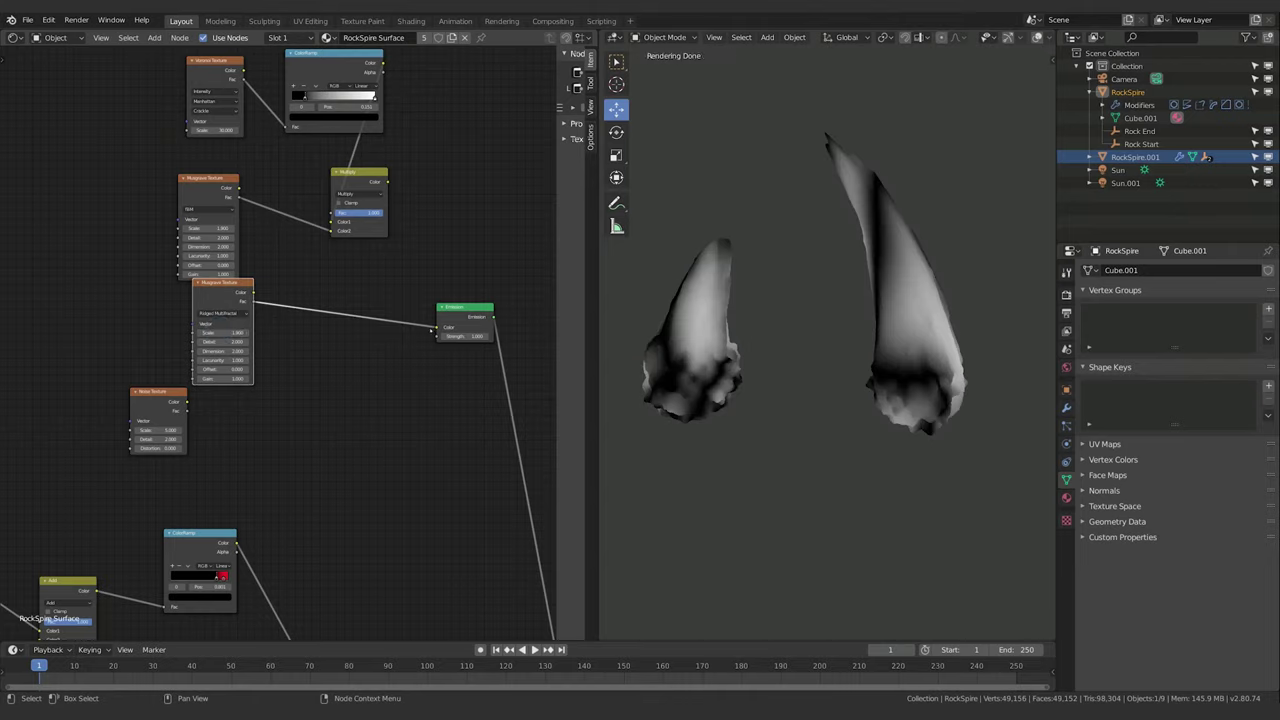
drag(239, 188, 440, 328)
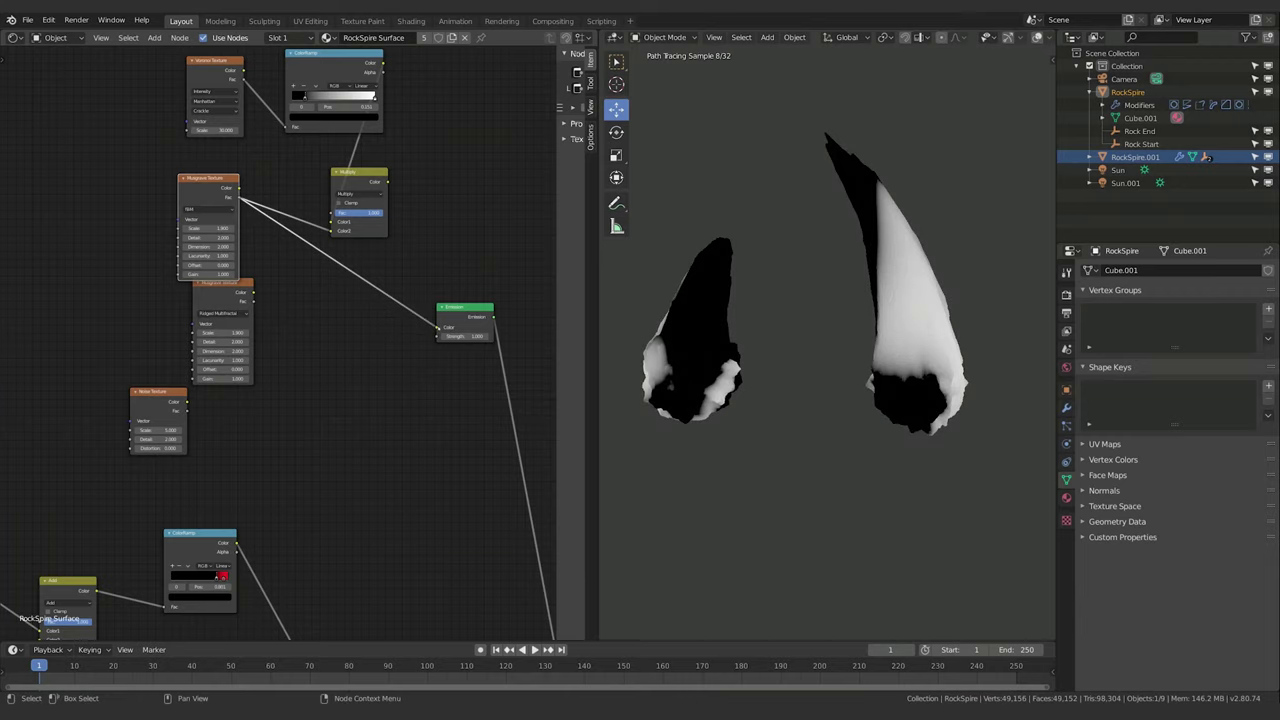
Move the Ridged Multifractal Musgrave clear of the original and duplicate the Multiply node beside the first one.
drag(235, 306, 321, 310)
middle_drag(195, 195, 67, 232)
click(237, 206)
key(shift+d)
click(338, 200)
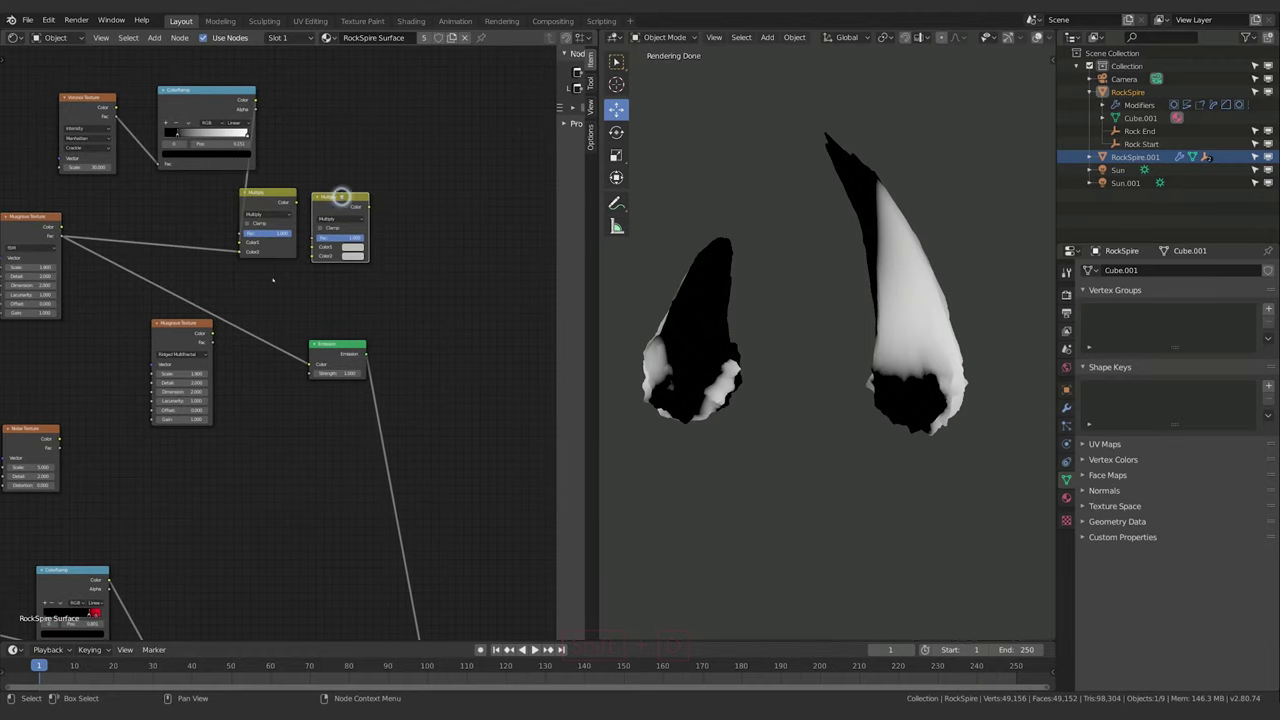
Connect the first Multiply to the second one's Color1, the Ridged Multifractal Fac to its Color2, and its output to the Emission color.
drag(296, 202, 313, 247)
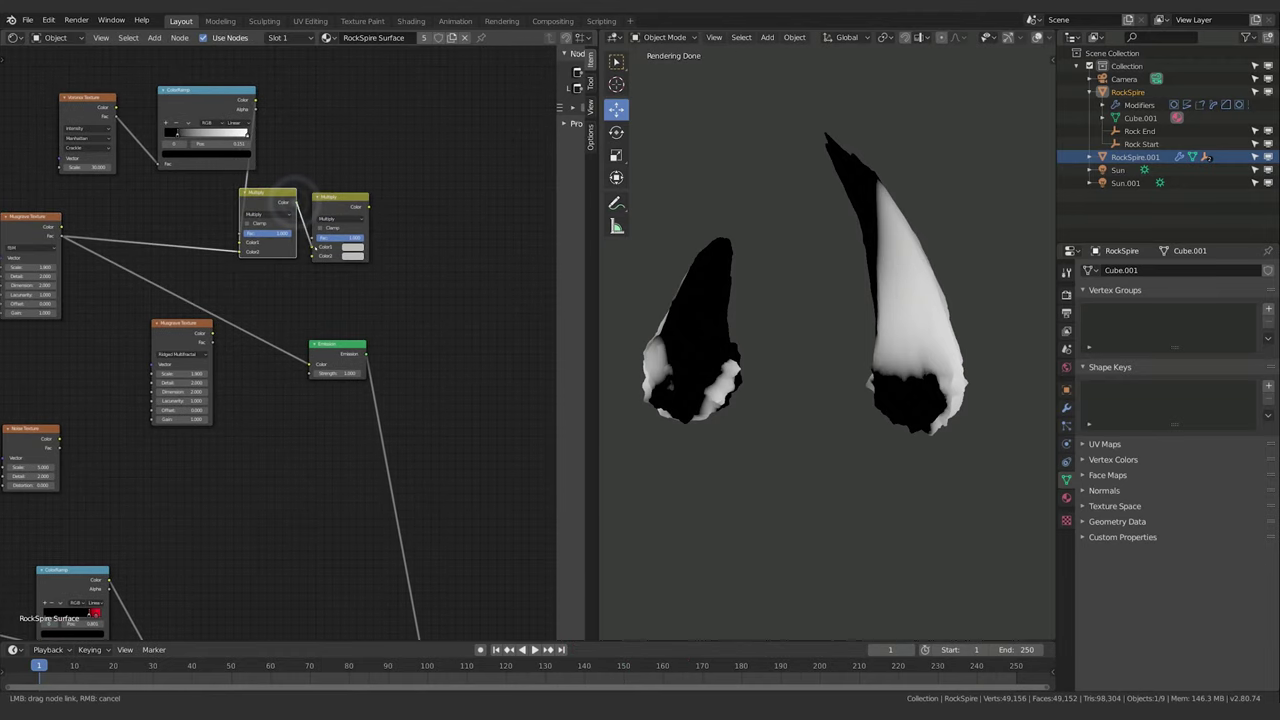
drag(212, 342, 314, 256)
drag(369, 207, 453, 339)
click(346, 367)
drag(353, 240, 344, 240)
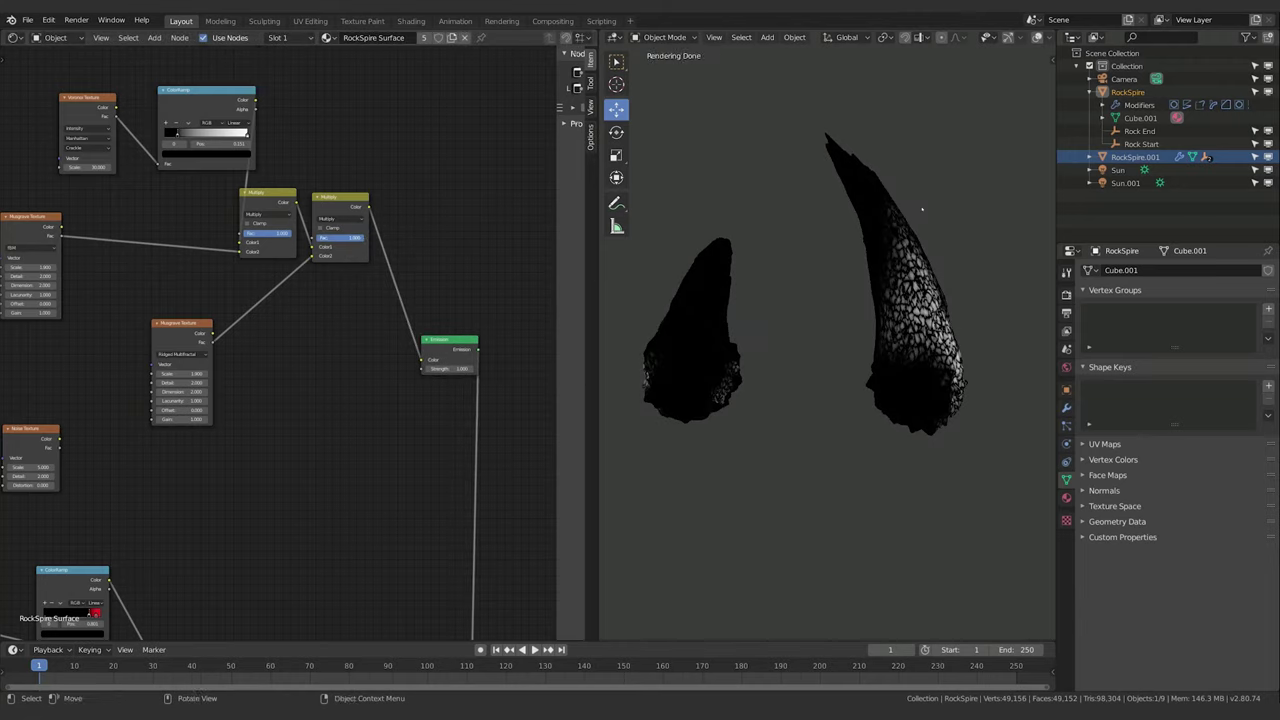
Increase the Ridged Multifractal Musgrave texture's scale while checking the pattern on both spires.
mouse_move(850, 370)
middle_down()
mouse_move(930, 372)
mouse_move(858, 369)
mouse_move(870, 370)
middle_up()
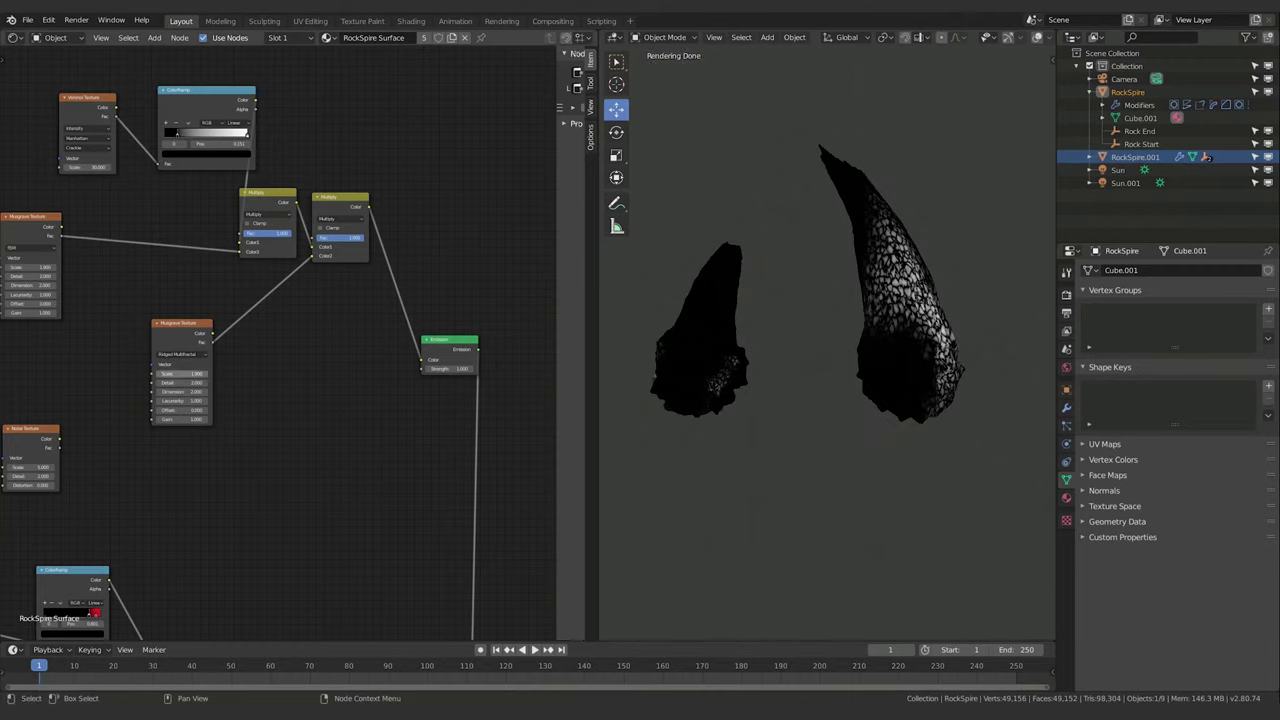
mouse_move(173, 374)
mouse_down()
mouse_move(204, 374)
mouse_move(169, 374)
mouse_up()
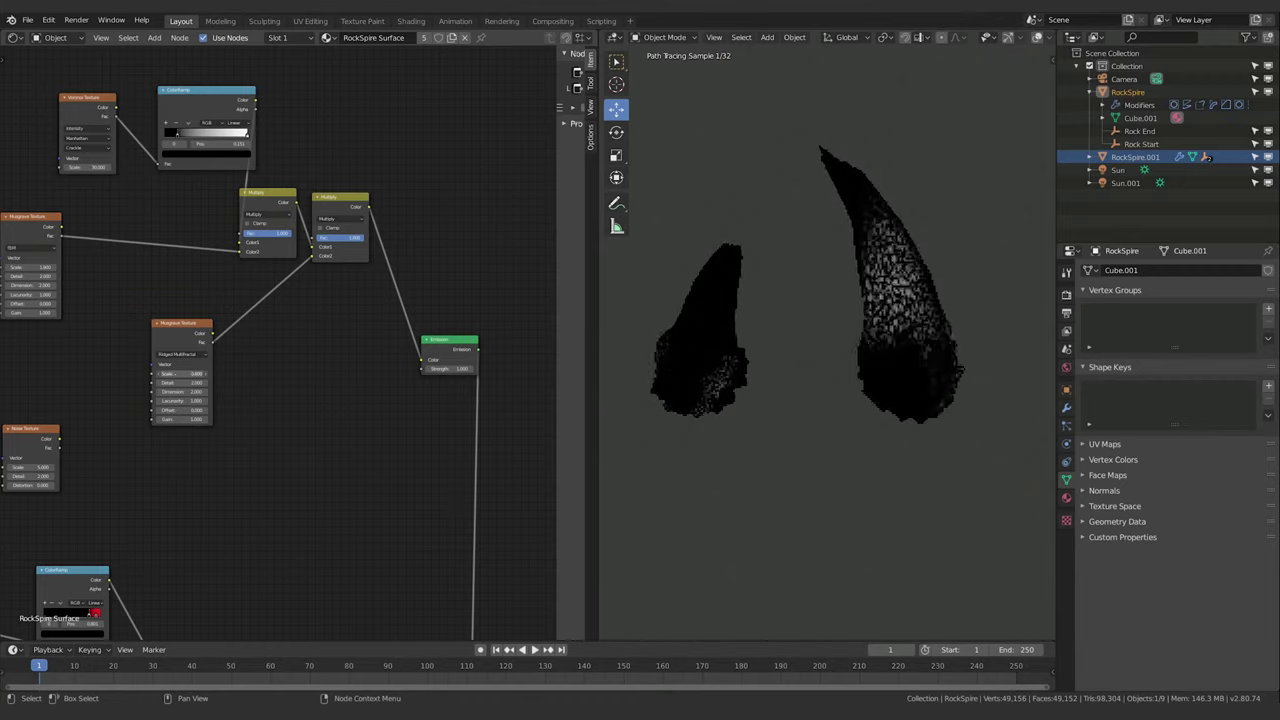
drag(280, 373, 290, 373)
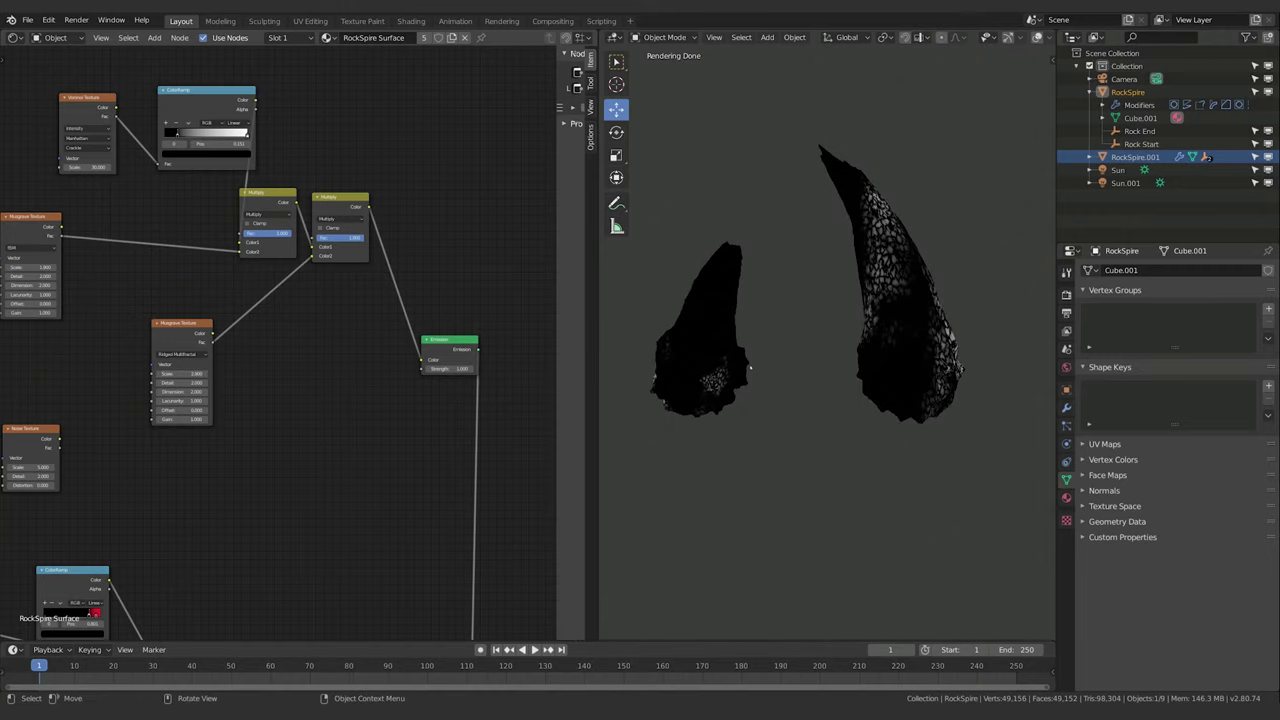
middle_drag(750, 367, 815, 388)
Adjust the original Musgrave texture's scale and move that node closer to the Multiply nodes.
middle_drag(73, 315, 163, 339)
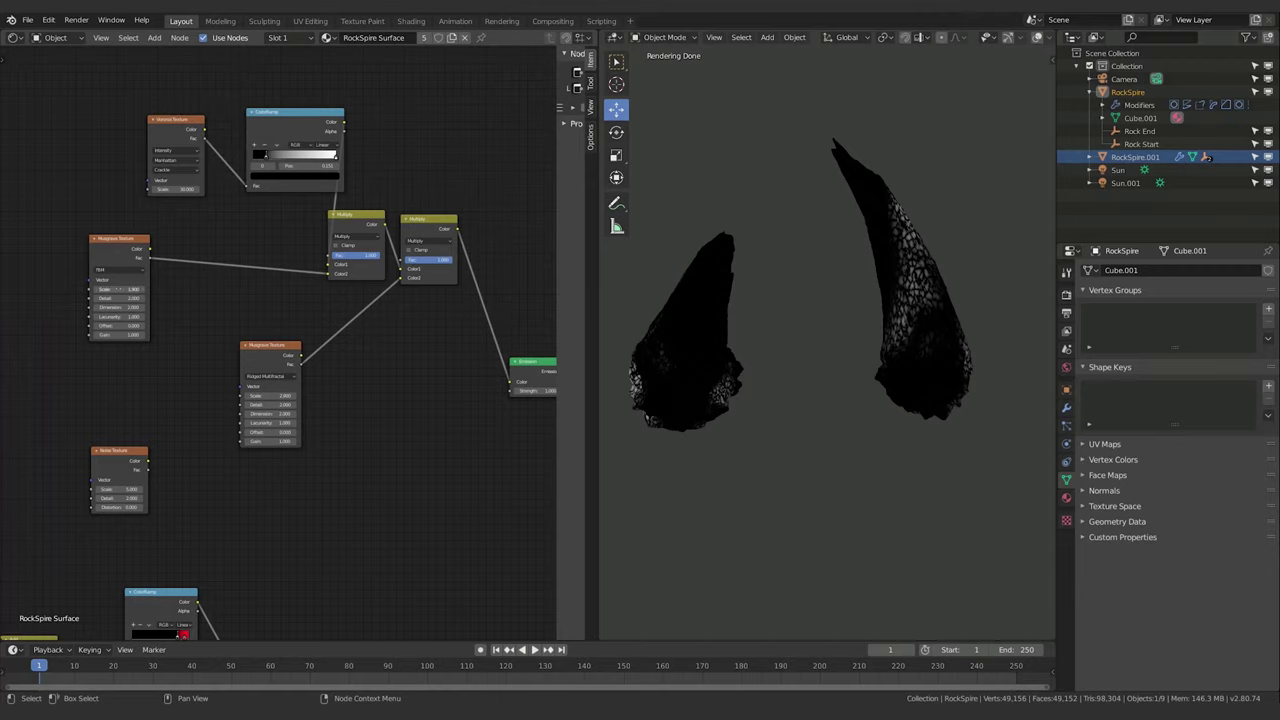
drag(118, 289, 108, 289)
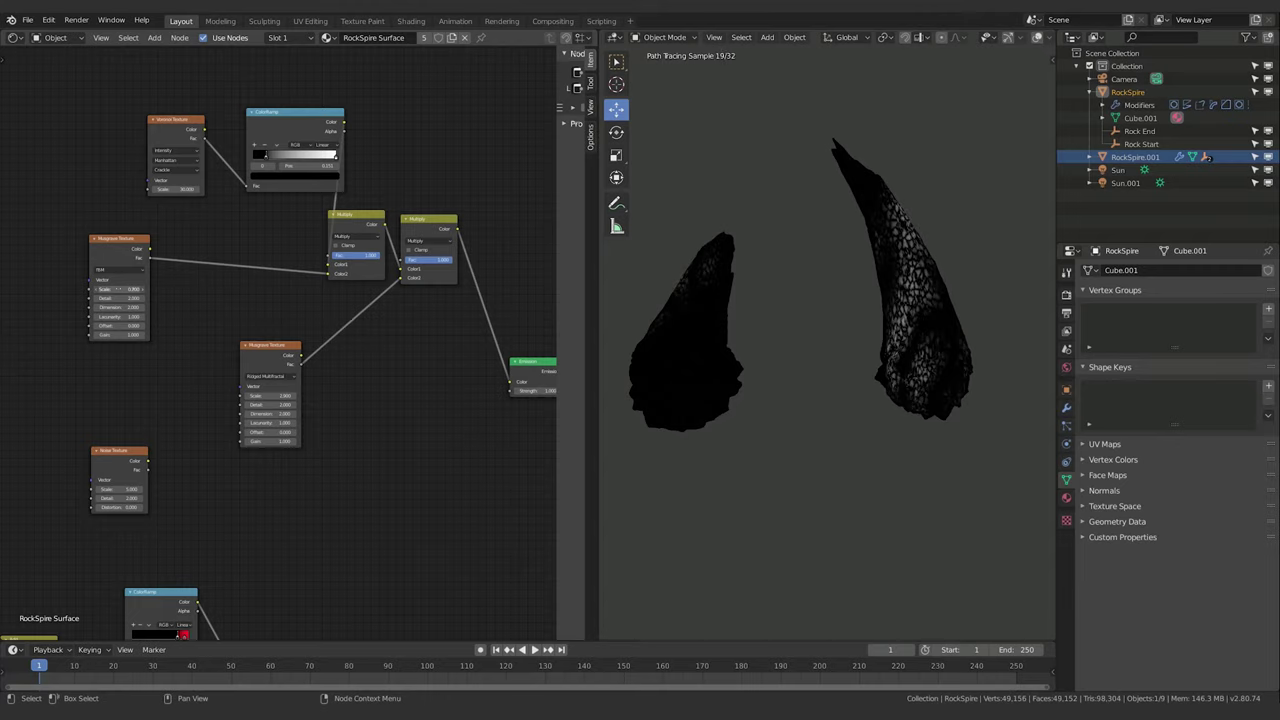
mouse_move(118, 289)
mouse_down()
mouse_move(136, 289)
mouse_move(111, 289)
mouse_up()
middle_drag(821, 429, 885, 427)
middle_drag(273, 315, 241, 364)
drag(78, 285, 122, 309)
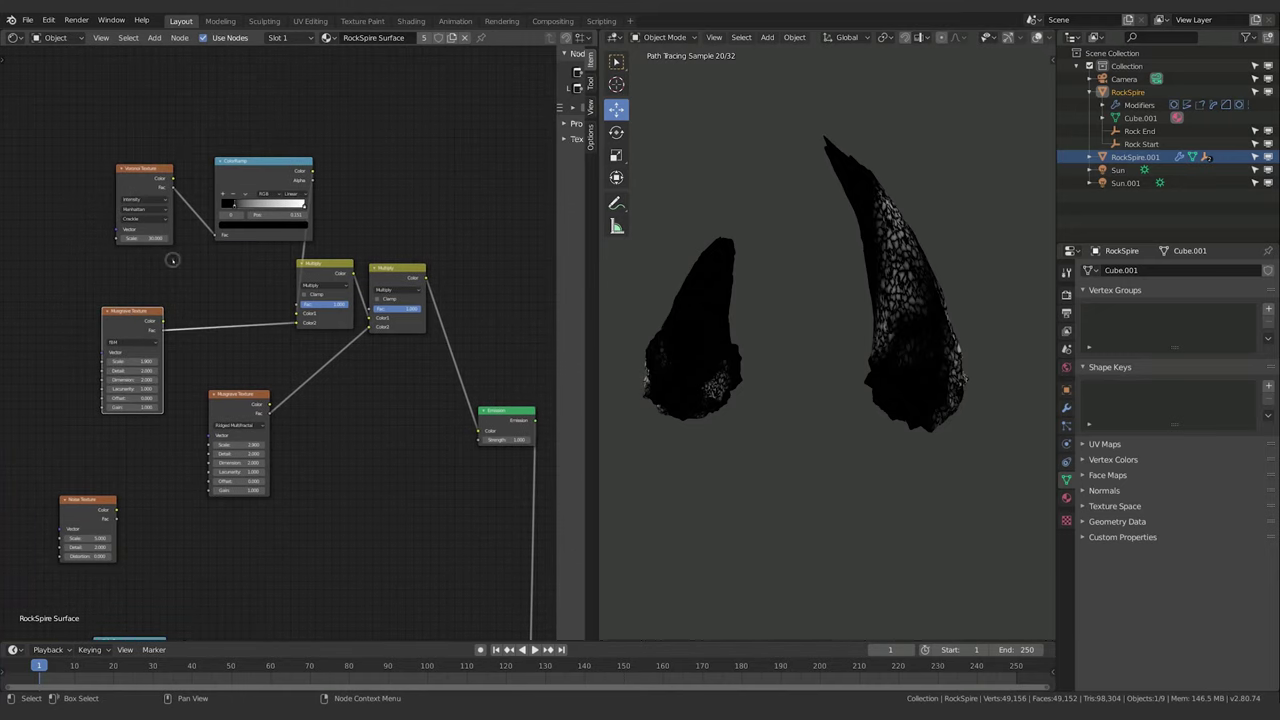
Try a different scale on the Voronoi texture and set it back to 30.
middle_drag(171, 260, 172, 257)
drag(141, 236, 157, 236)
click(144, 234)
text(3)
key(Return)
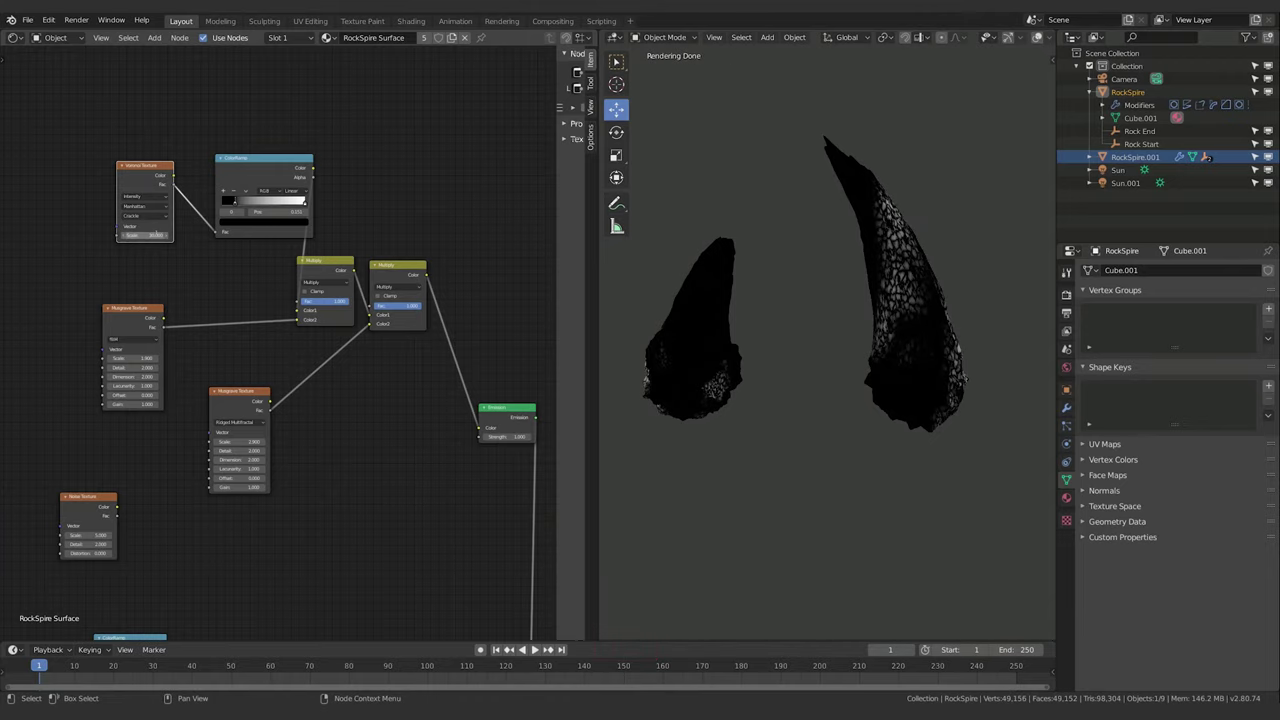
Preview the Noise texture's Fac through the Emission color, tune its scale, and set its distortion to about 14.5.
middle_drag(401, 449, 375, 433)
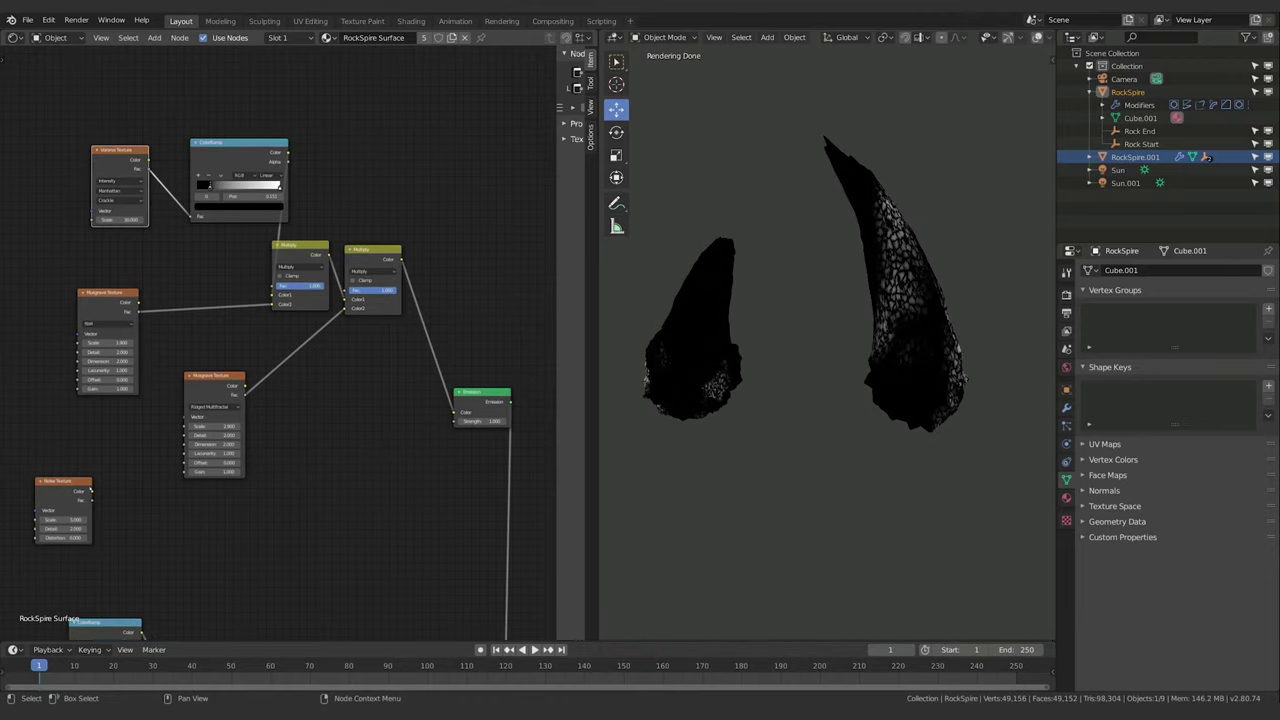
drag(63, 491, 464, 412)
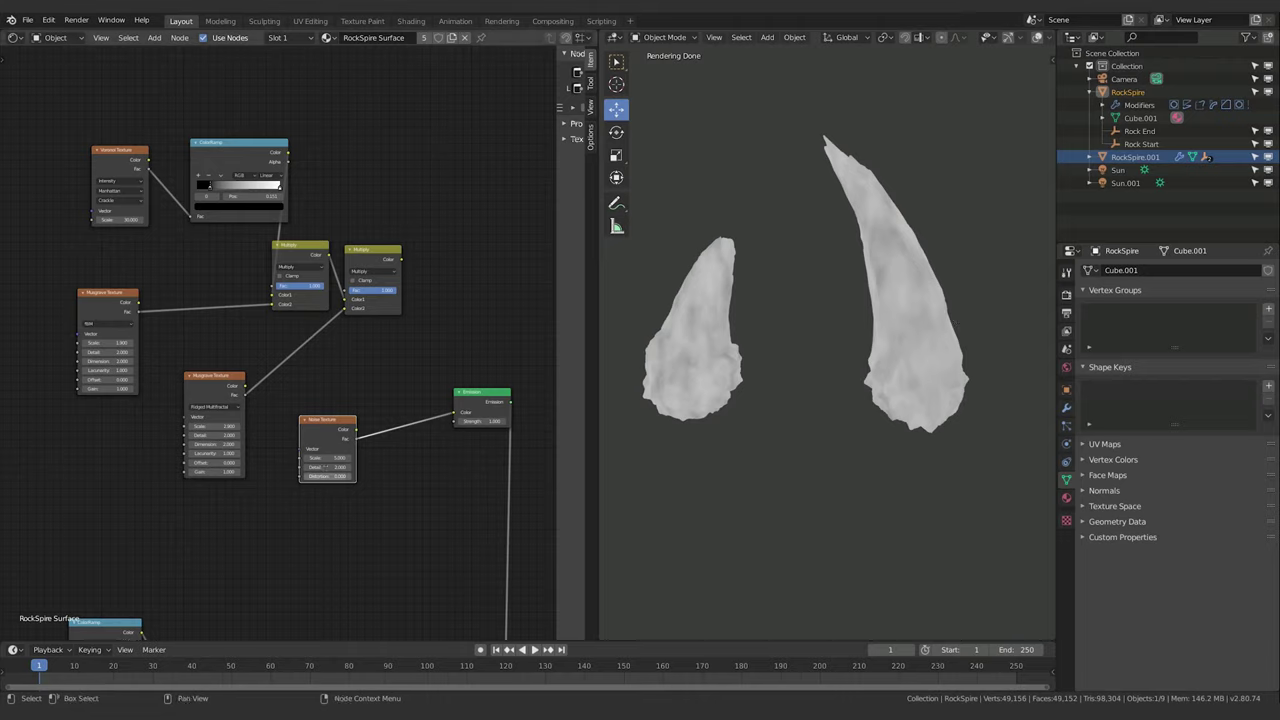
drag(326, 457, 469, 457)
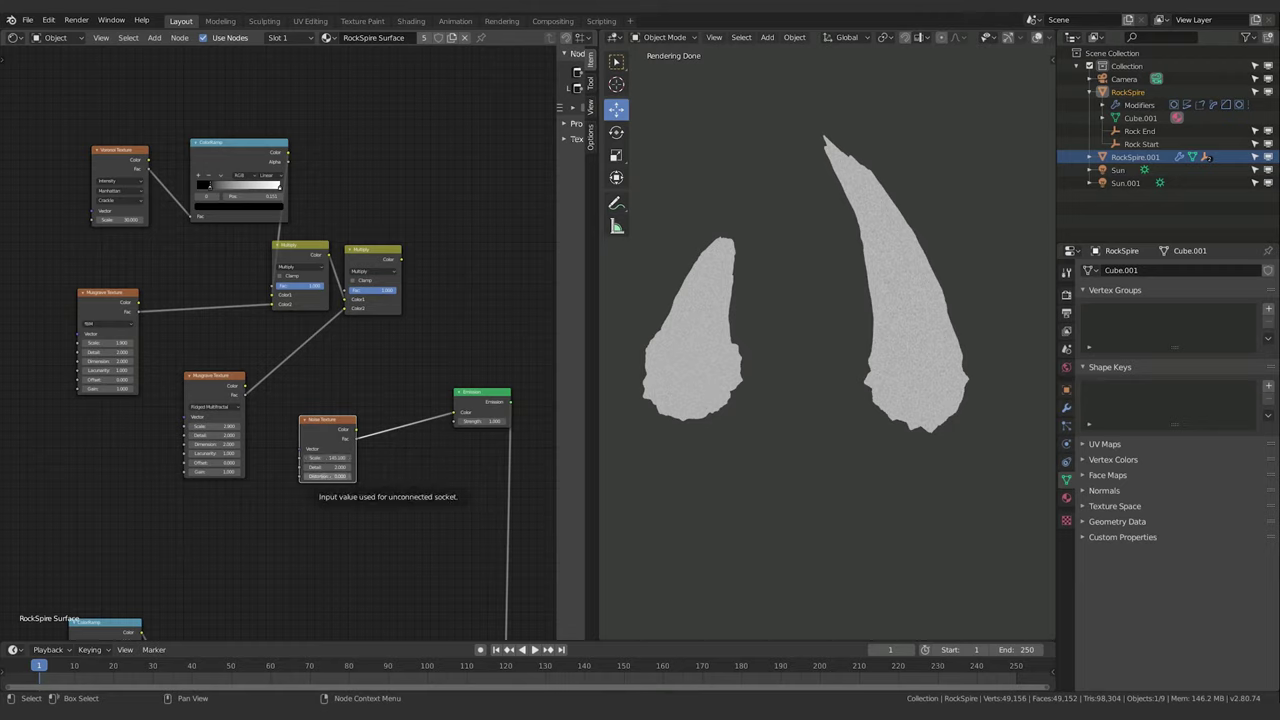
drag(329, 476, 338, 476)
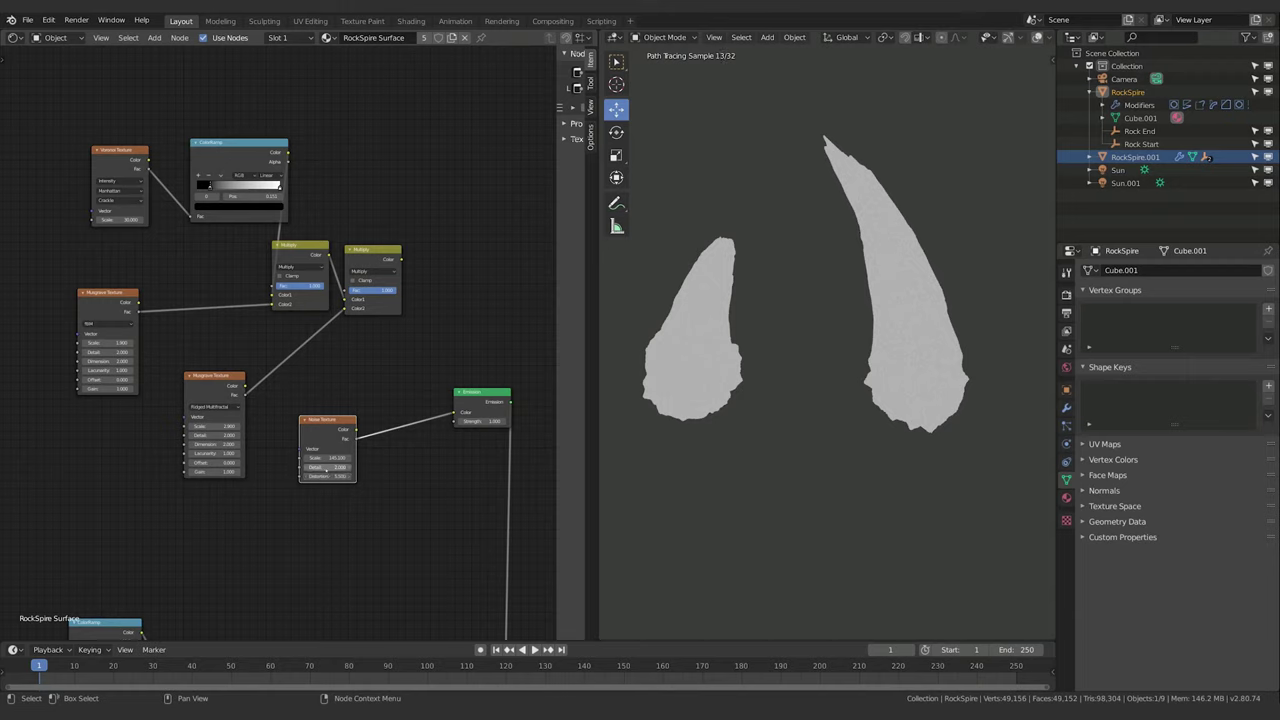
drag(331, 458, 242, 476)
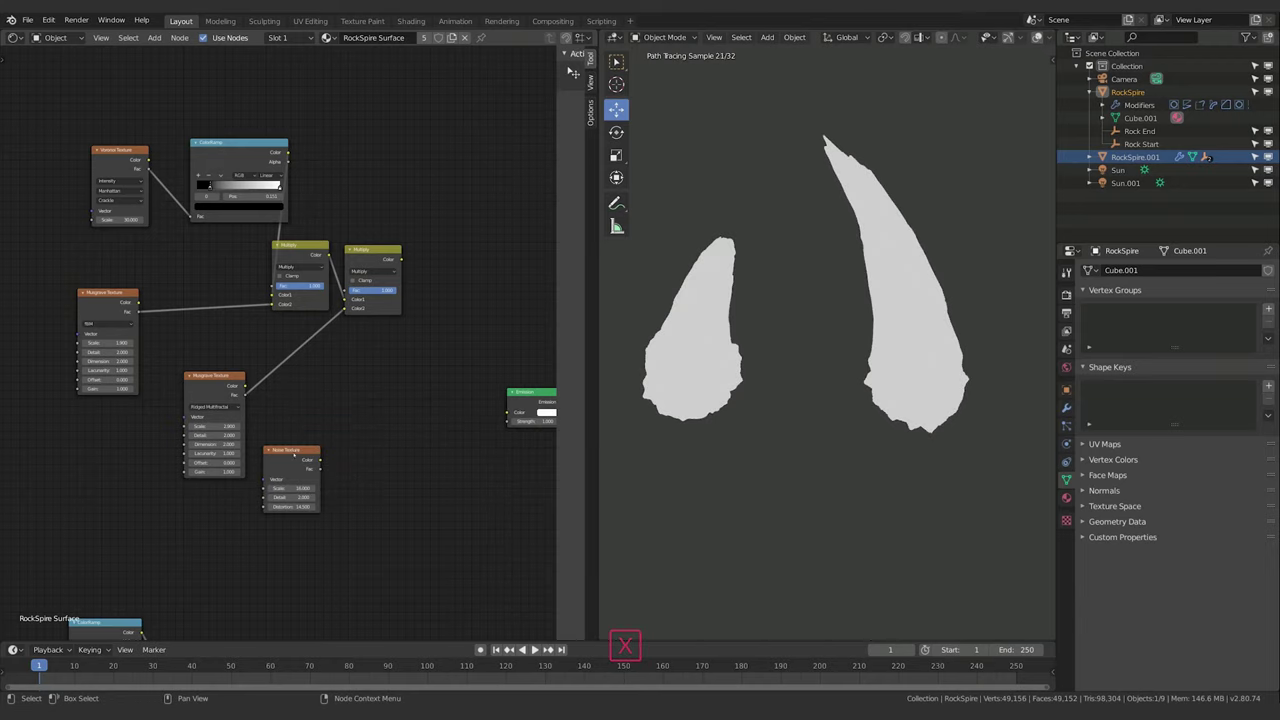
Duplicate the second Multiply node beside it and enable Clamp on the first two Multiply nodes.
drag(268, 463, 306, 424)
click(380, 263)
key(shift+d)
click(452, 294)
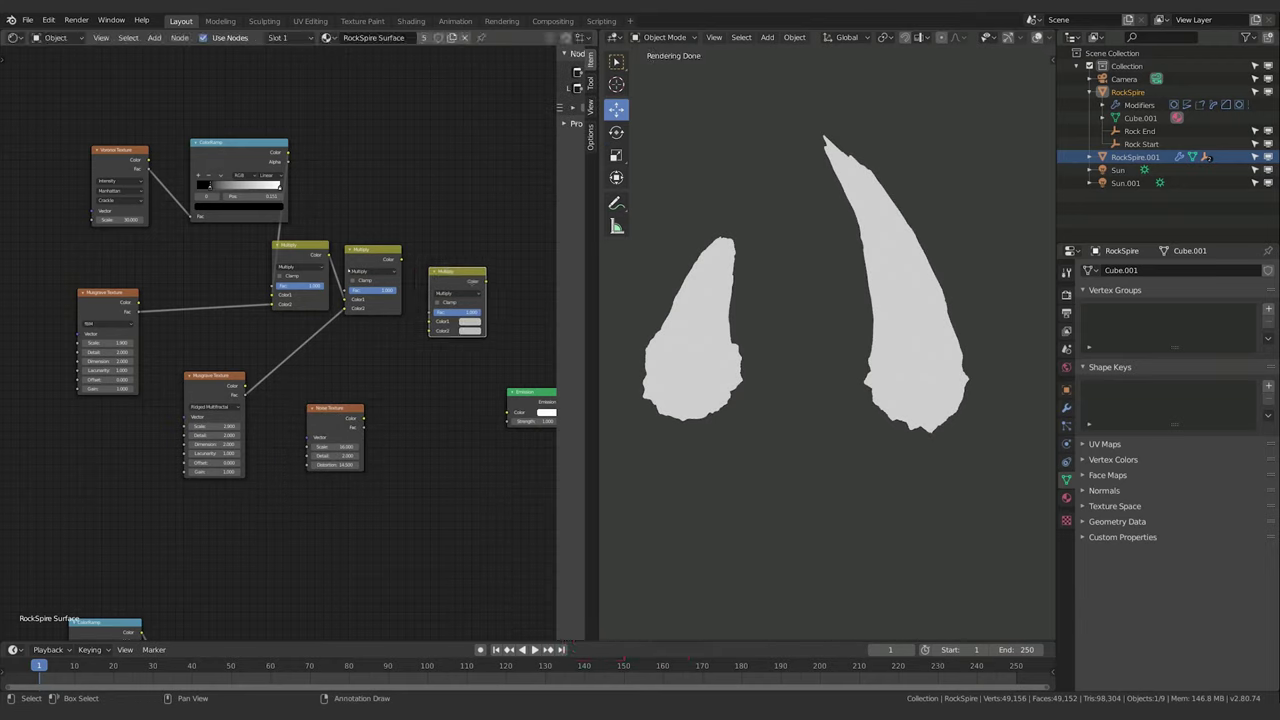
click(360, 280)
click(285, 277)
Connect the second Multiply to the third one's Color1, the Noise Fac to its Color2, and its output to the Emission color.
drag(363, 427, 431, 331)
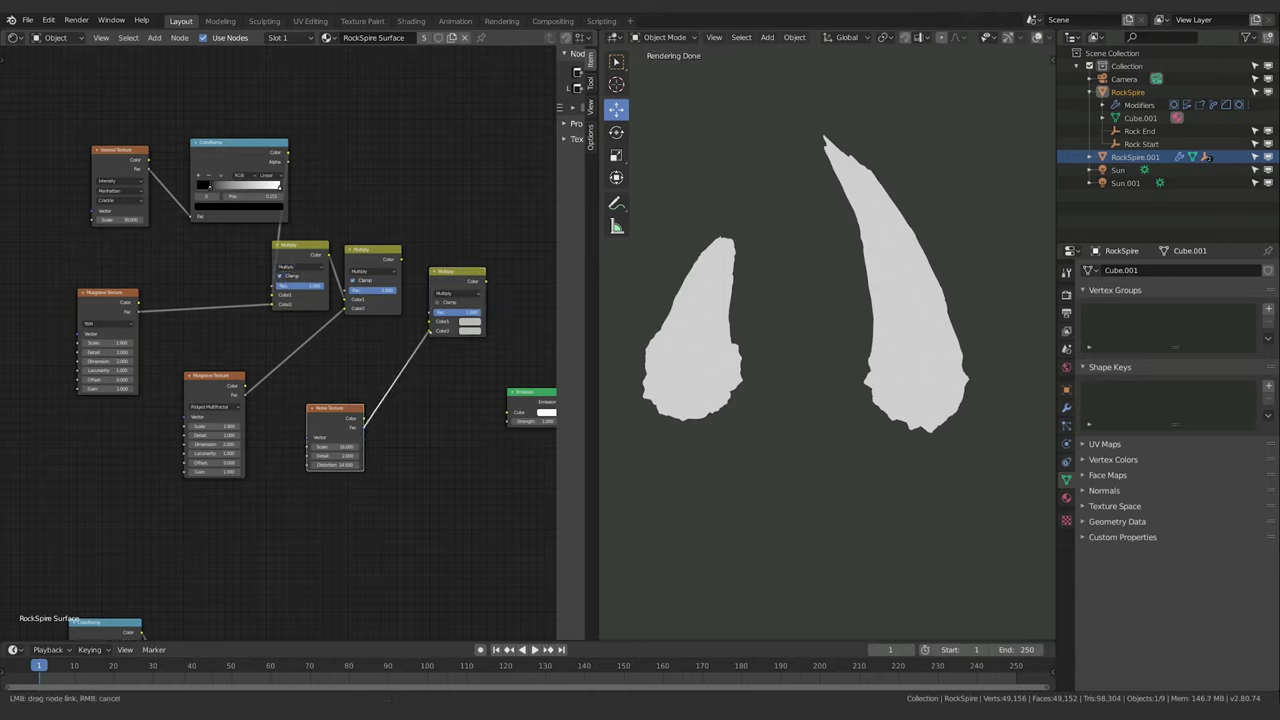
drag(401, 259, 430, 321)
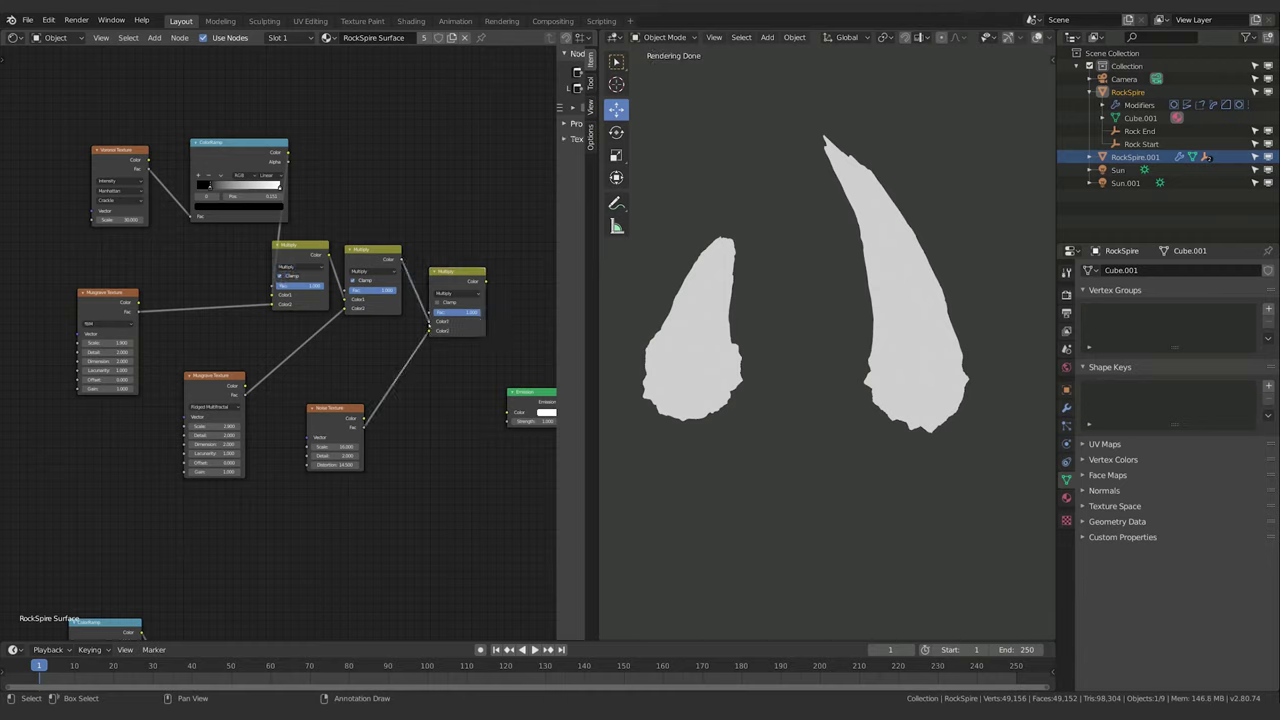
middle_drag(501, 296, 395, 267)
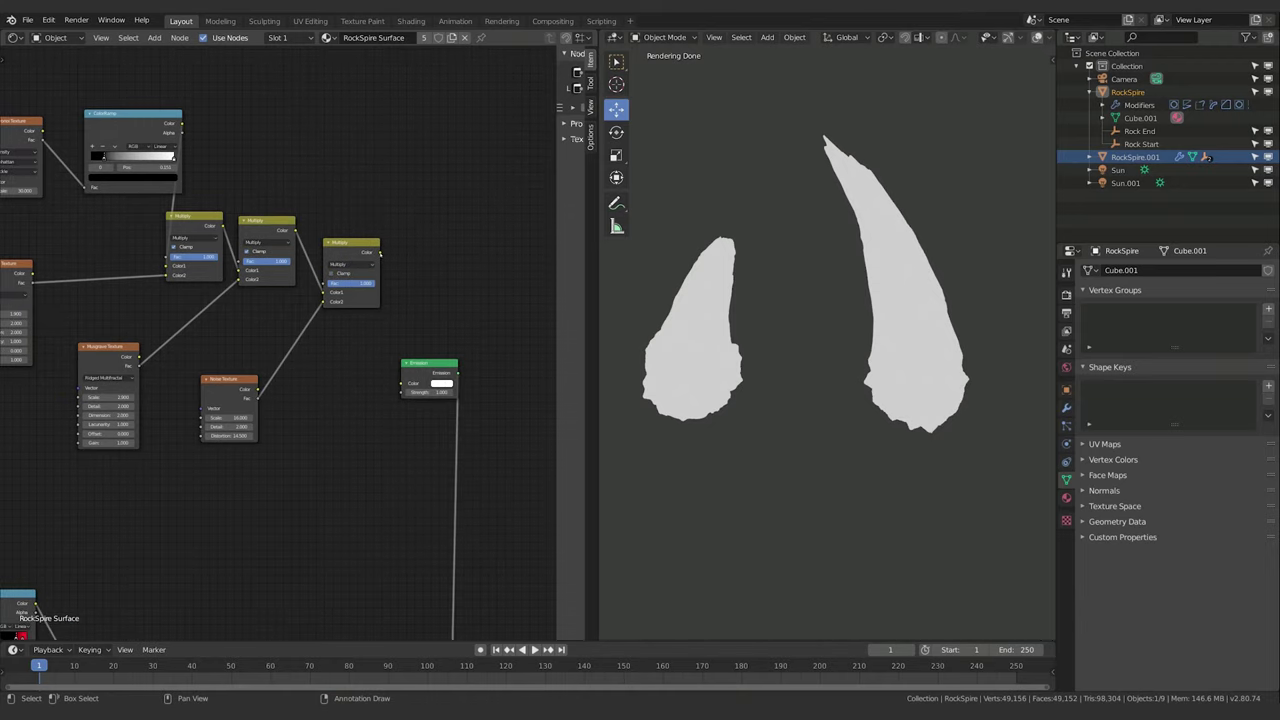
drag(379, 252, 522, 335)
Vary the third Multiply node's factor to judge the noise effect up close, returning it to 1.000.
drag(370, 283, 334, 283)
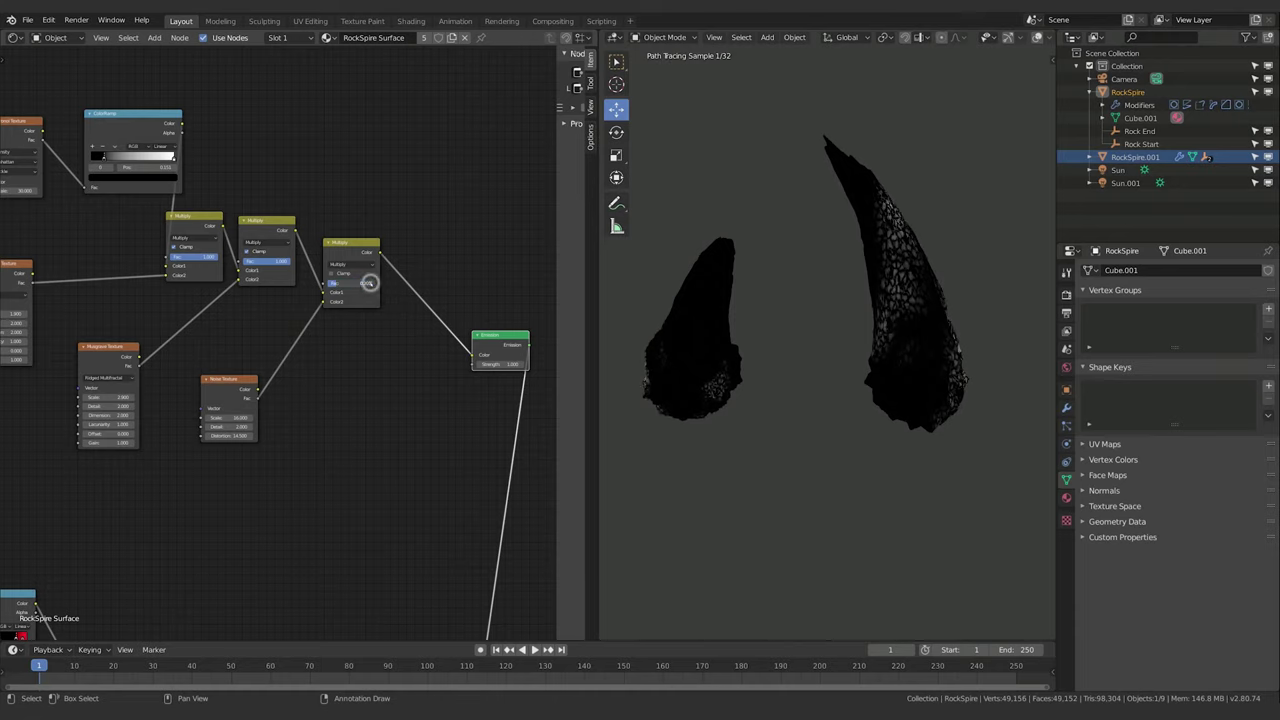
scroll(925, 252, up, 4)
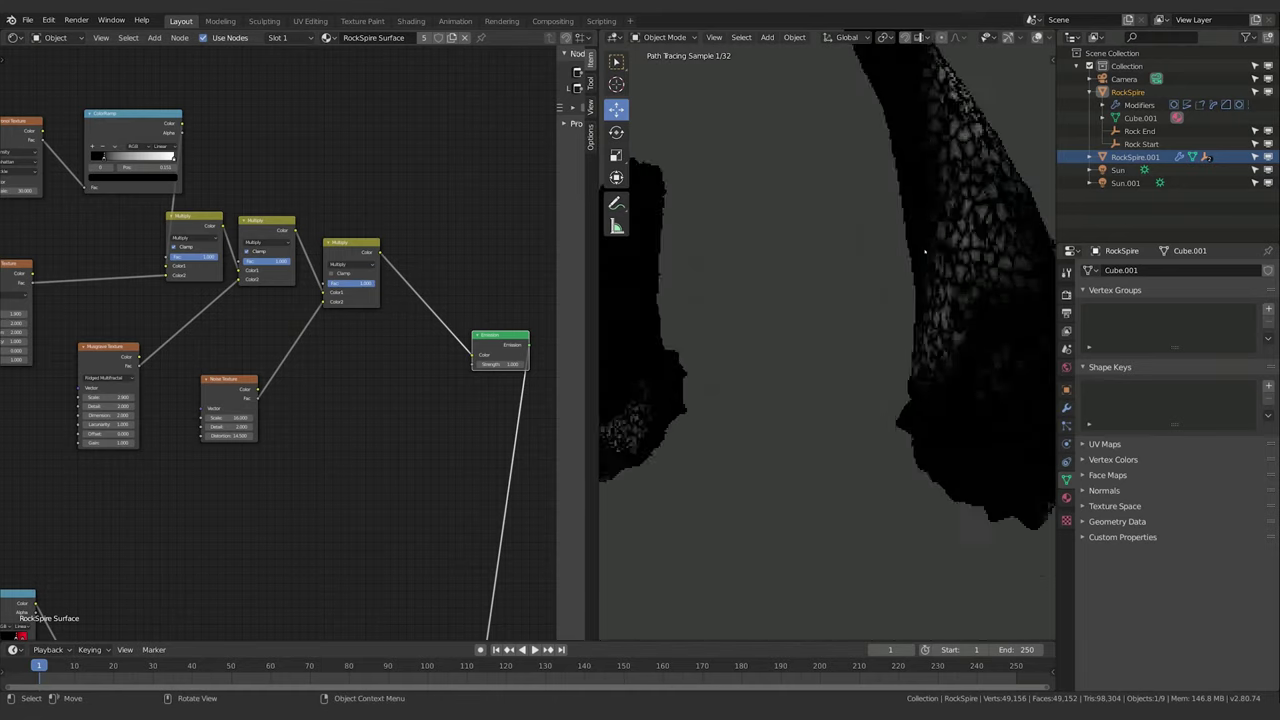
scroll(925, 252, up, 2)
shift+middle_drag(986, 203, 893, 344)
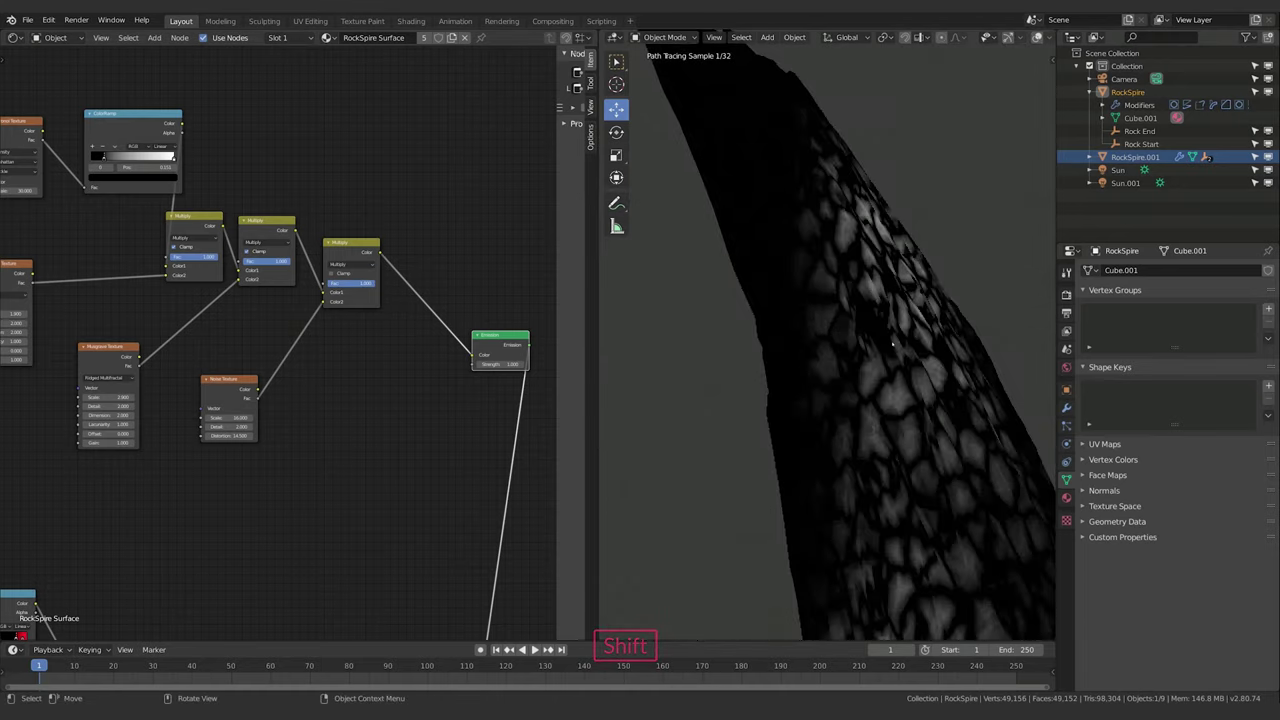
scroll(893, 344, up, 2)
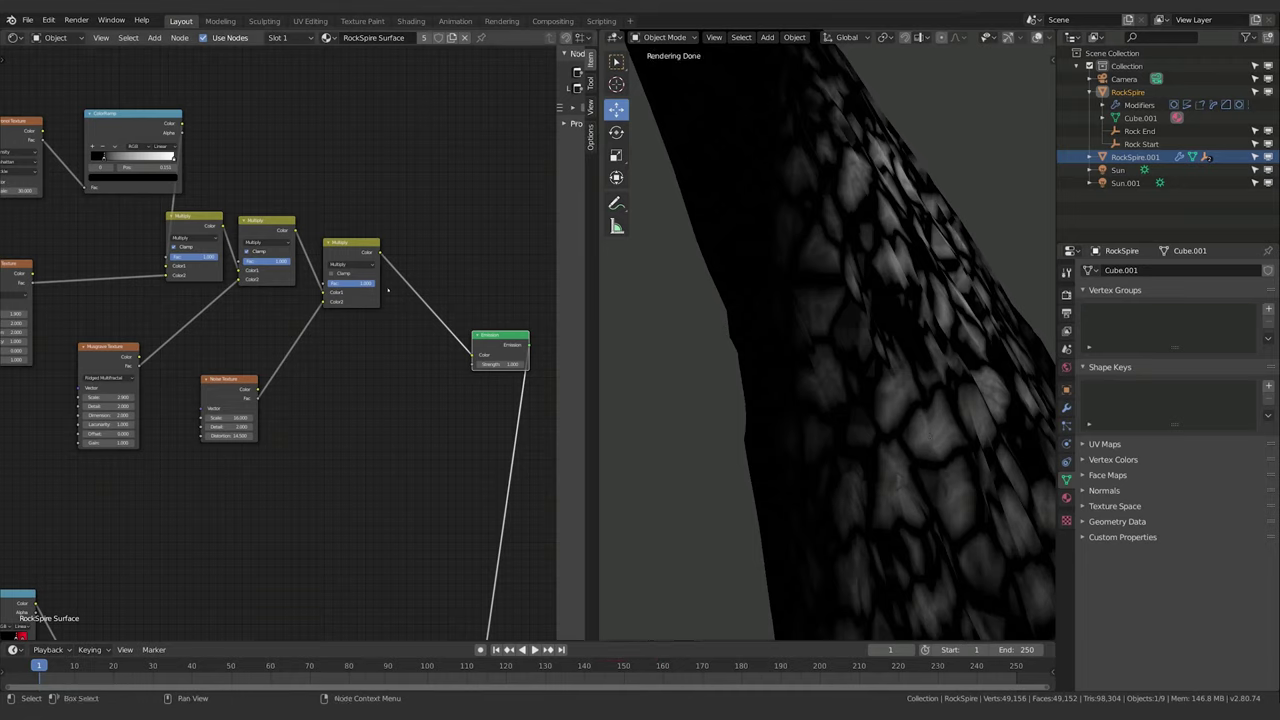
mouse_move(369, 285)
mouse_down()
mouse_move(328, 285)
mouse_move(374, 285)
mouse_up()
Raise the Noise texture's scale to about 76 and enable Clamp on the third Multiply node.
drag(224, 418, 342, 418)
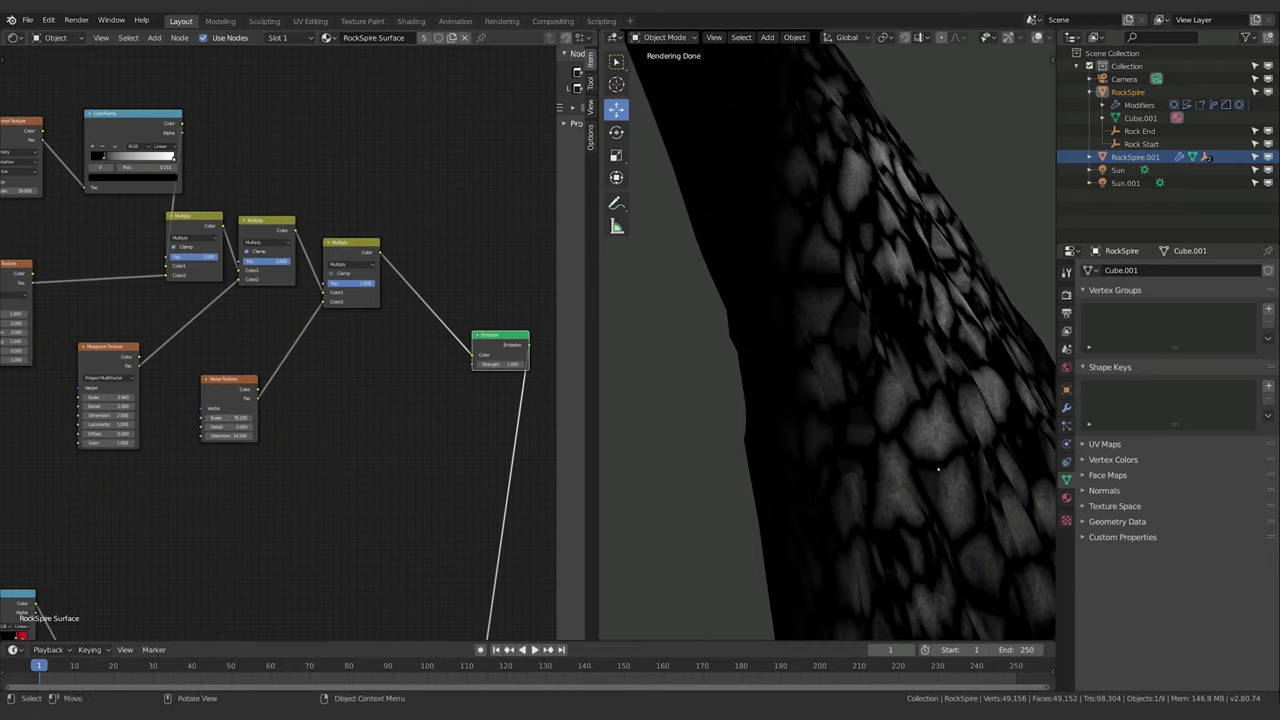
scroll(941, 437, down, 6)
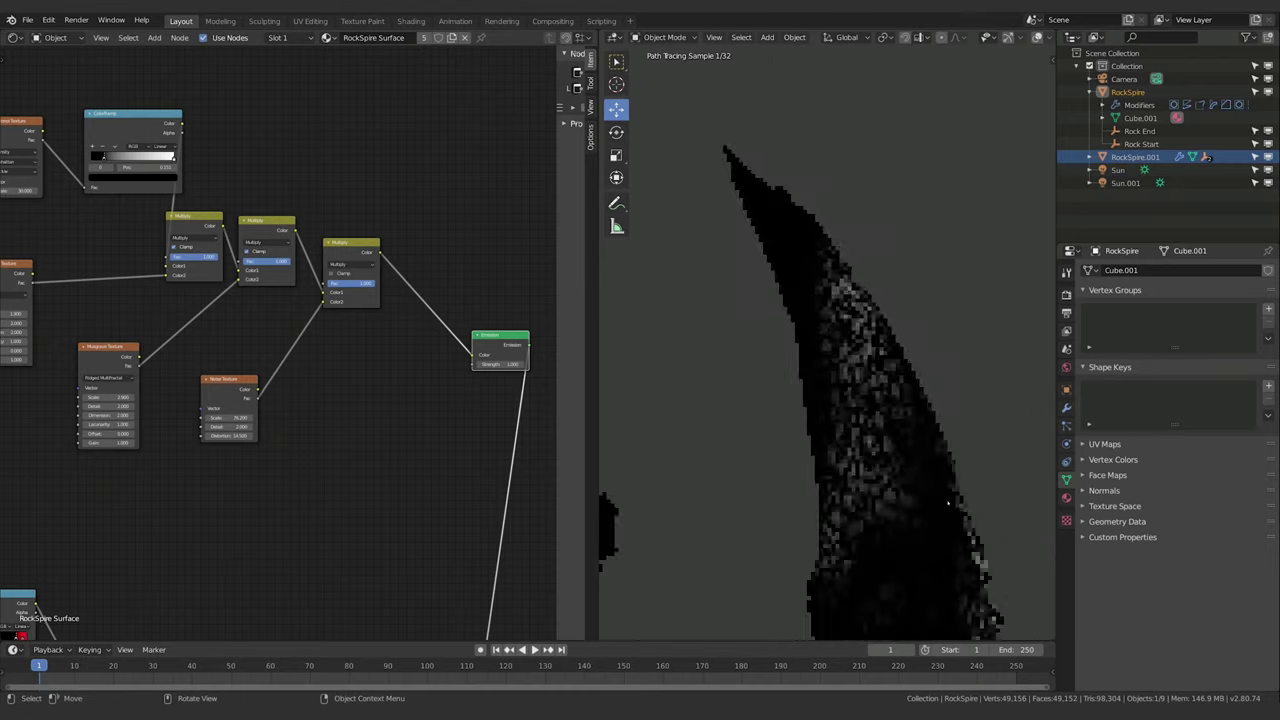
scroll(893, 541, up, 4)
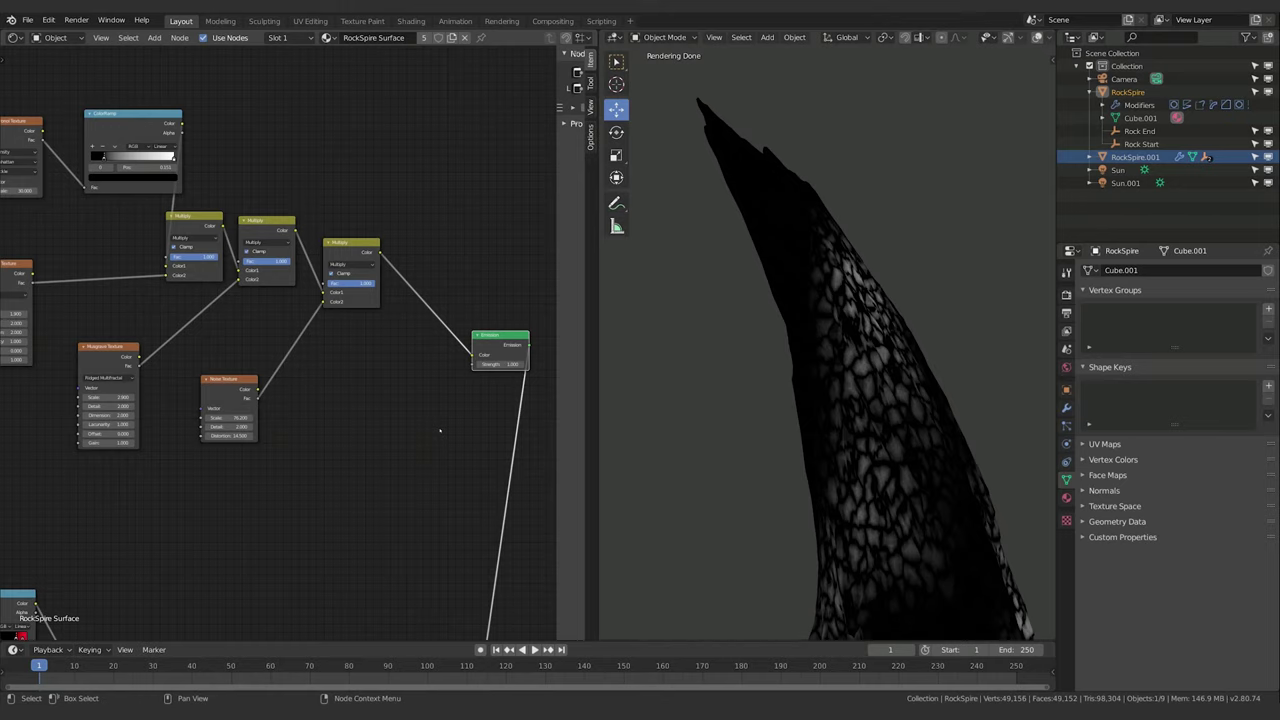
Make room before the Emission node and insert a ColorRamp between it and the third Multiply node.
middle_drag(400, 428, 291, 415)
drag(392, 323, 432, 326)
click(281, 335)
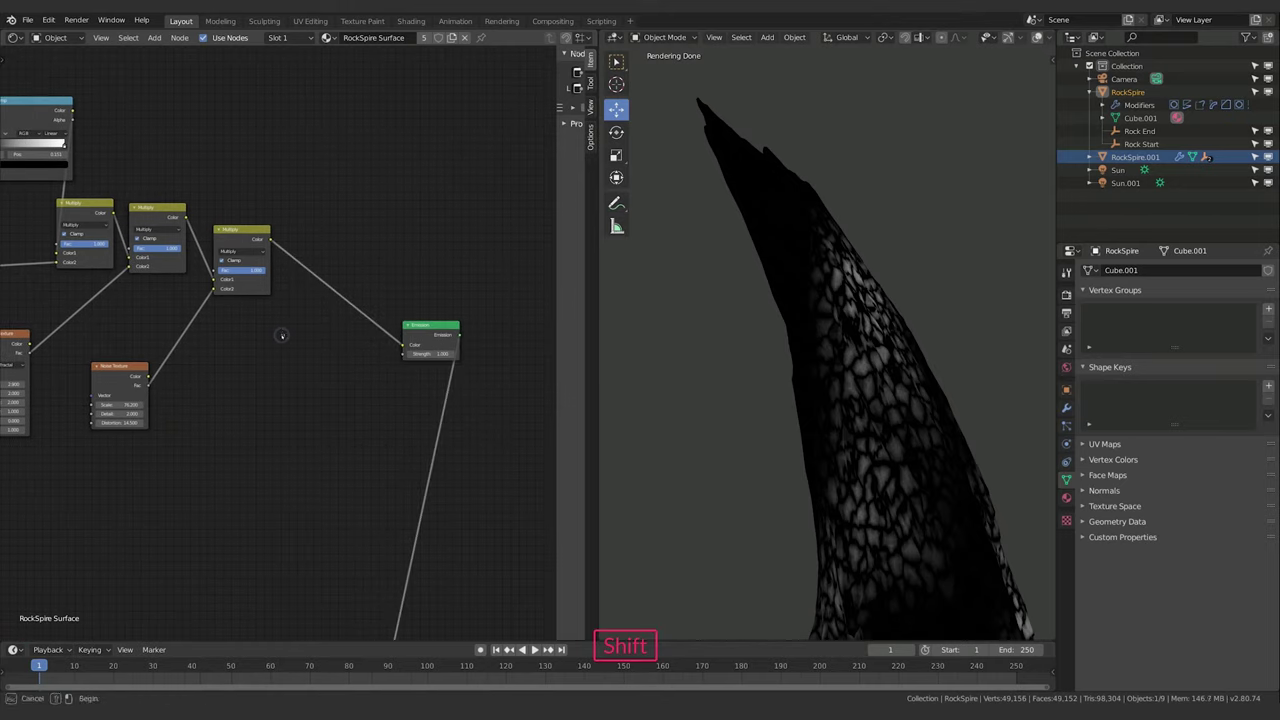
key(shift+a)
click(288, 334)
text(c)
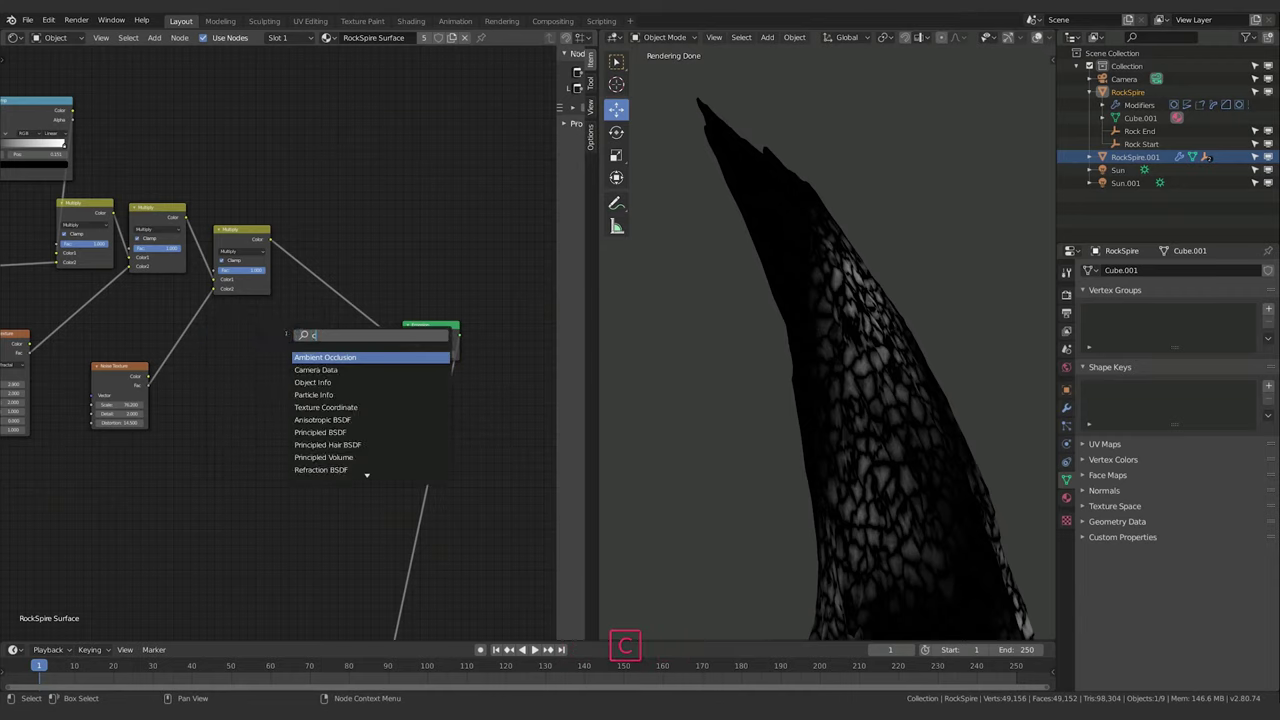
text(olo)
key(Return)
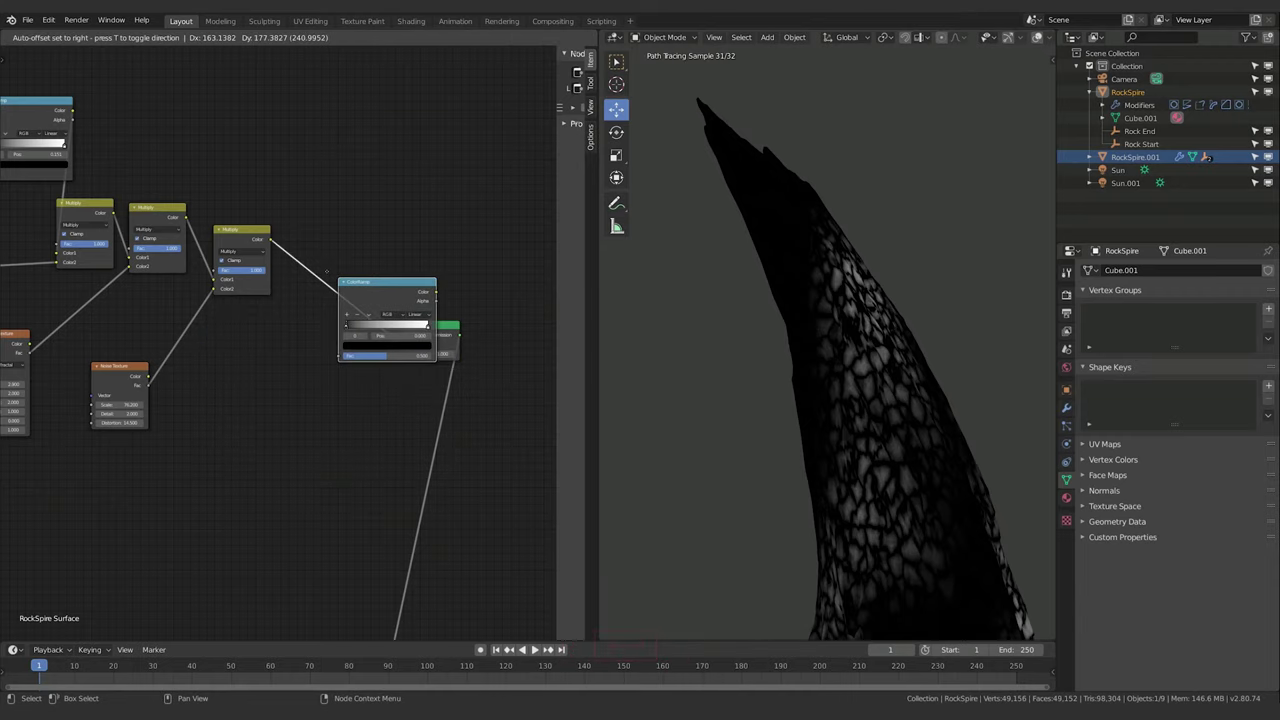
click(306, 263)
Tighten the new ColorRamp by moving its white stop to about 0.3, and inspect both spires from several angles.
drag(319, 310, 323, 310)
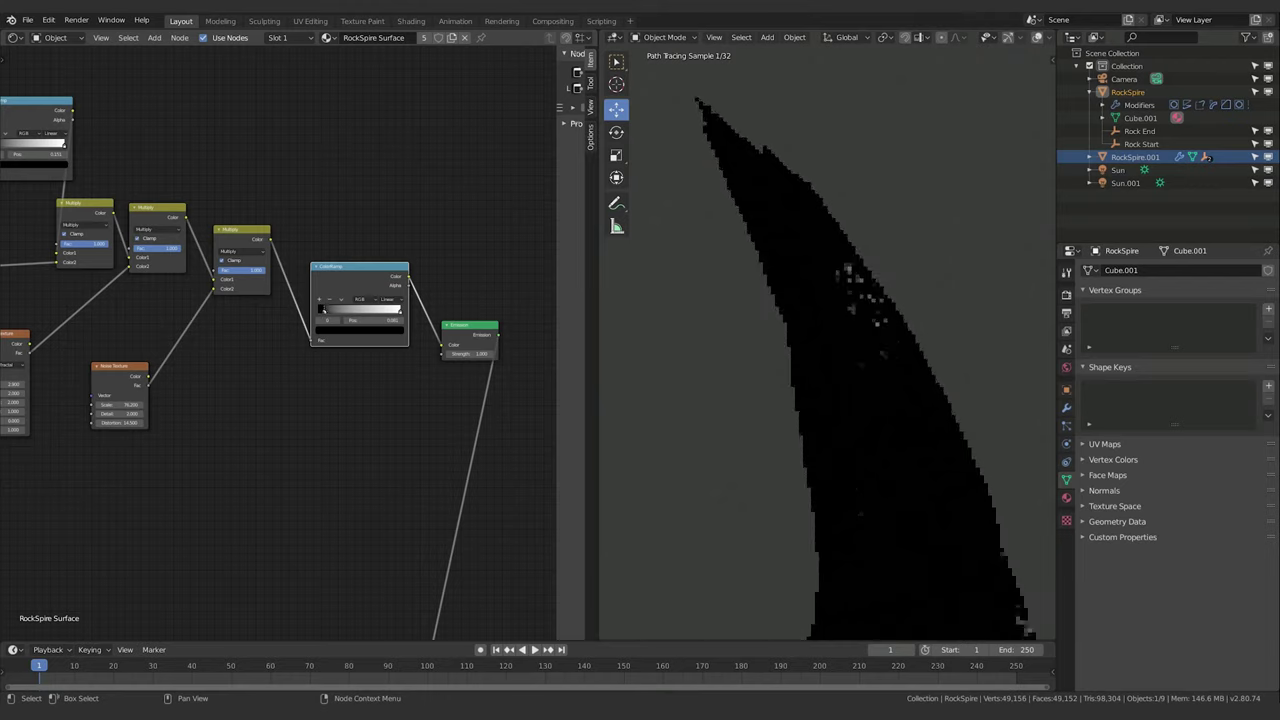
drag(401, 310, 344, 311)
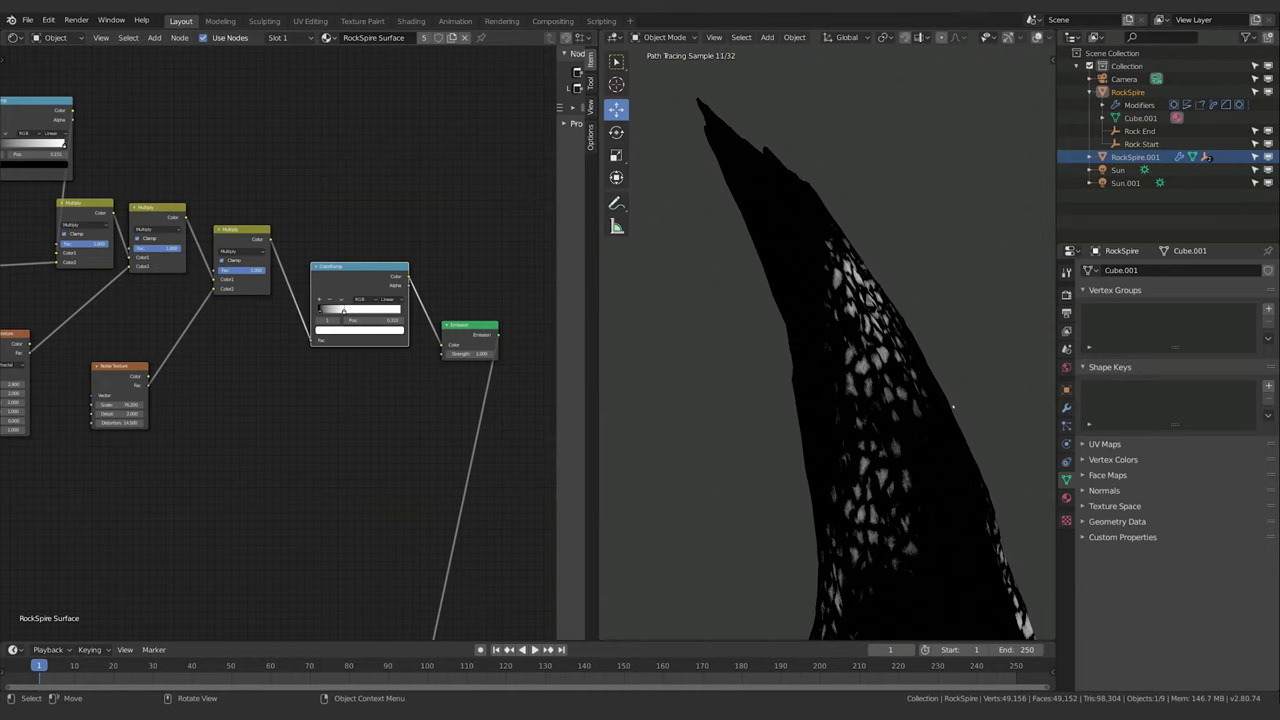
scroll(853, 446, down, 4)
shift+middle_drag(853, 446, 920, 500)
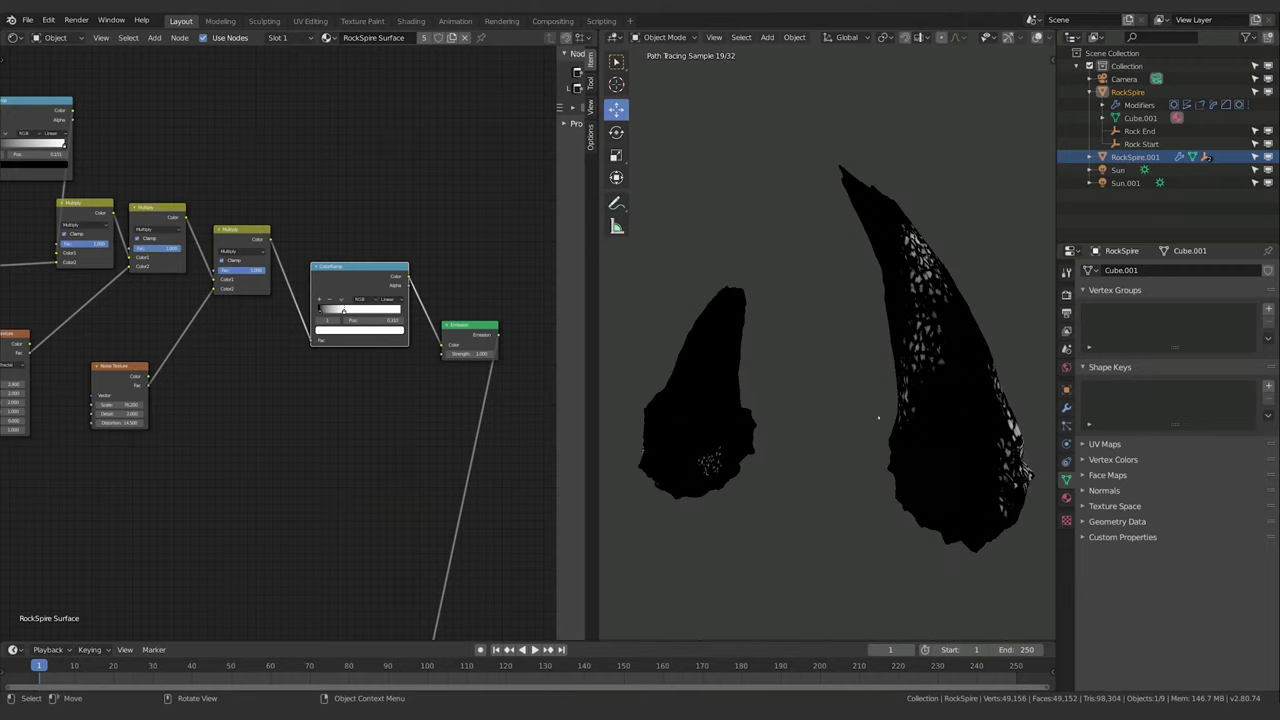
middle_drag(878, 418, 930, 350)
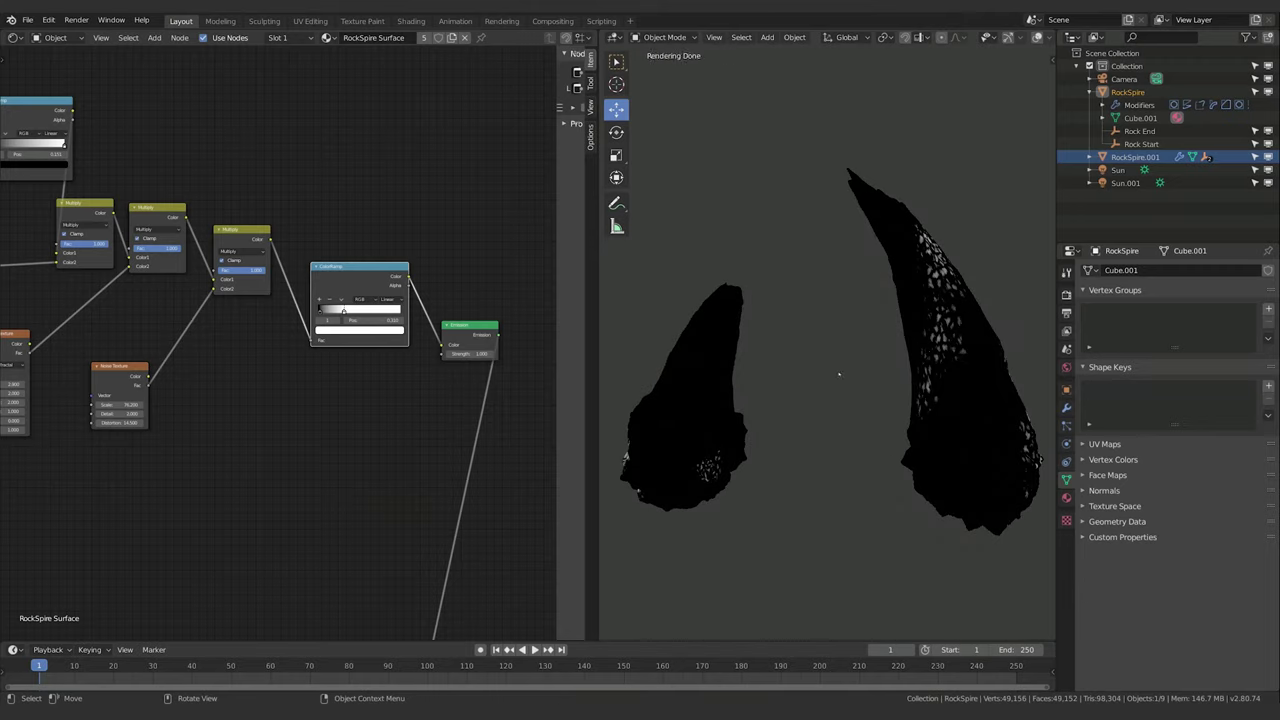
middle_drag(839, 375, 983, 412)
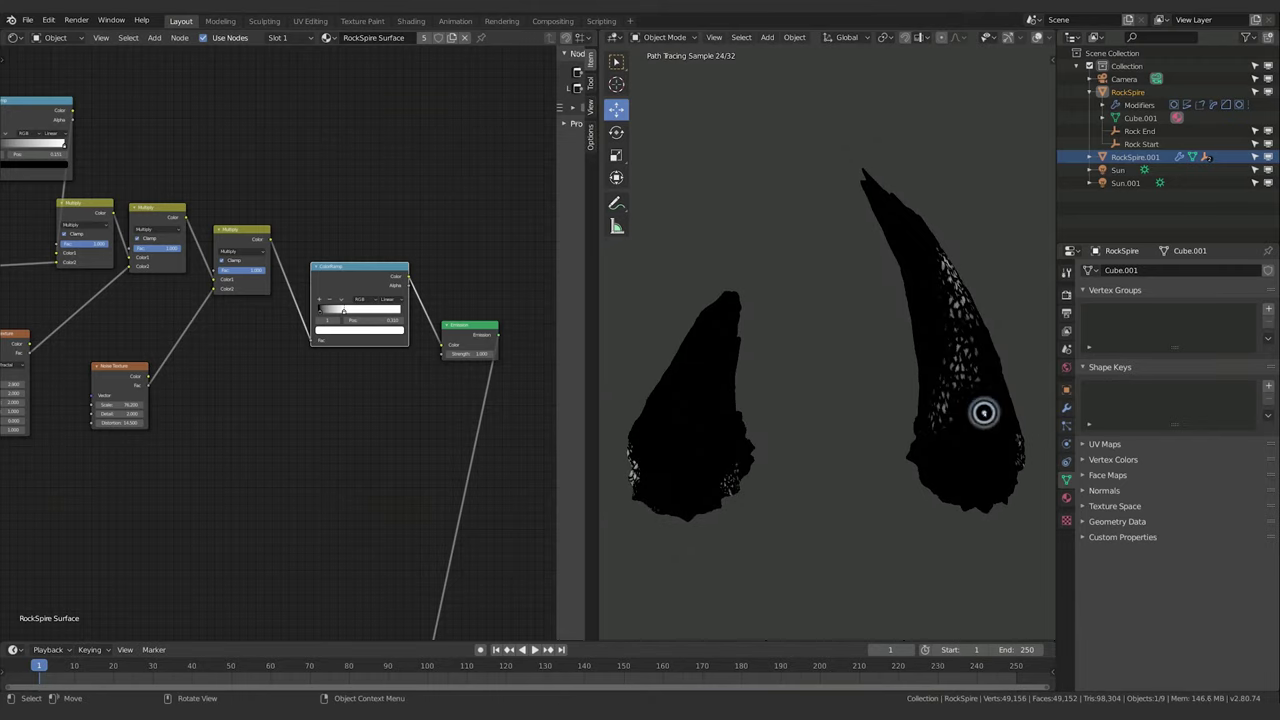
Try moving each rock spire in turn to see how its texture responds, cancelling each move.
key(g)
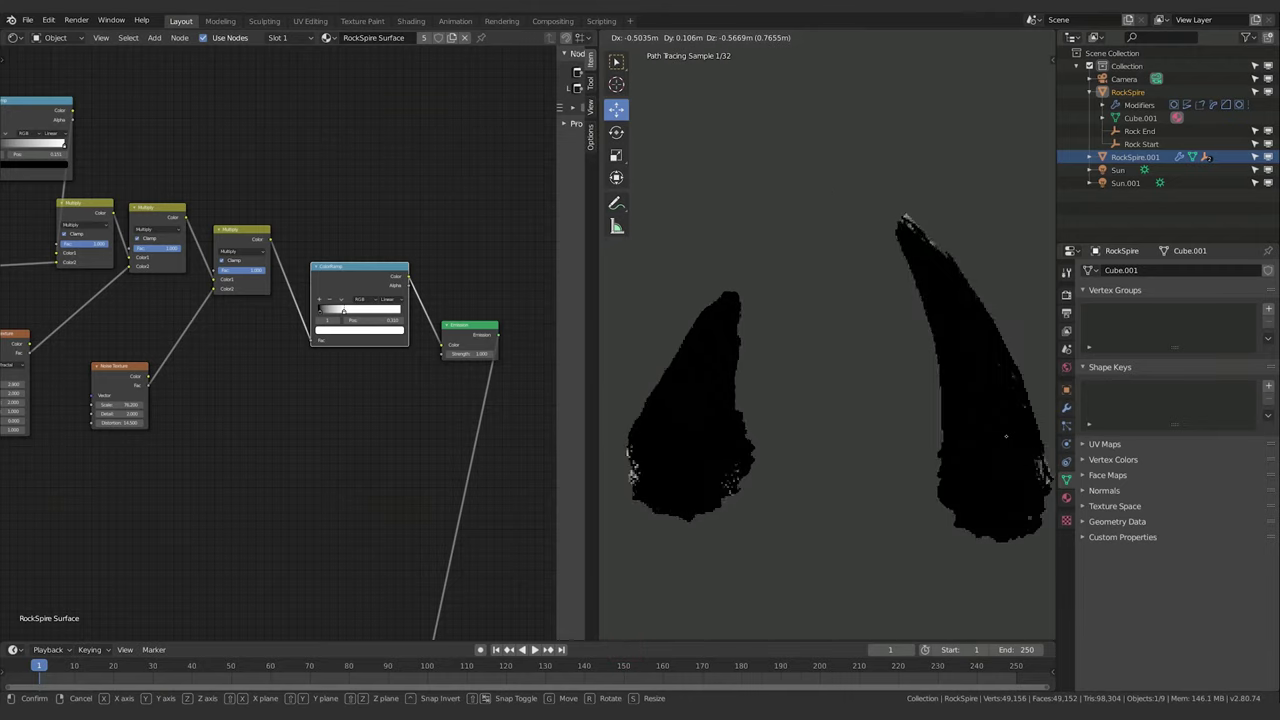
key(Escape)
middle_drag(830, 400, 790, 400)
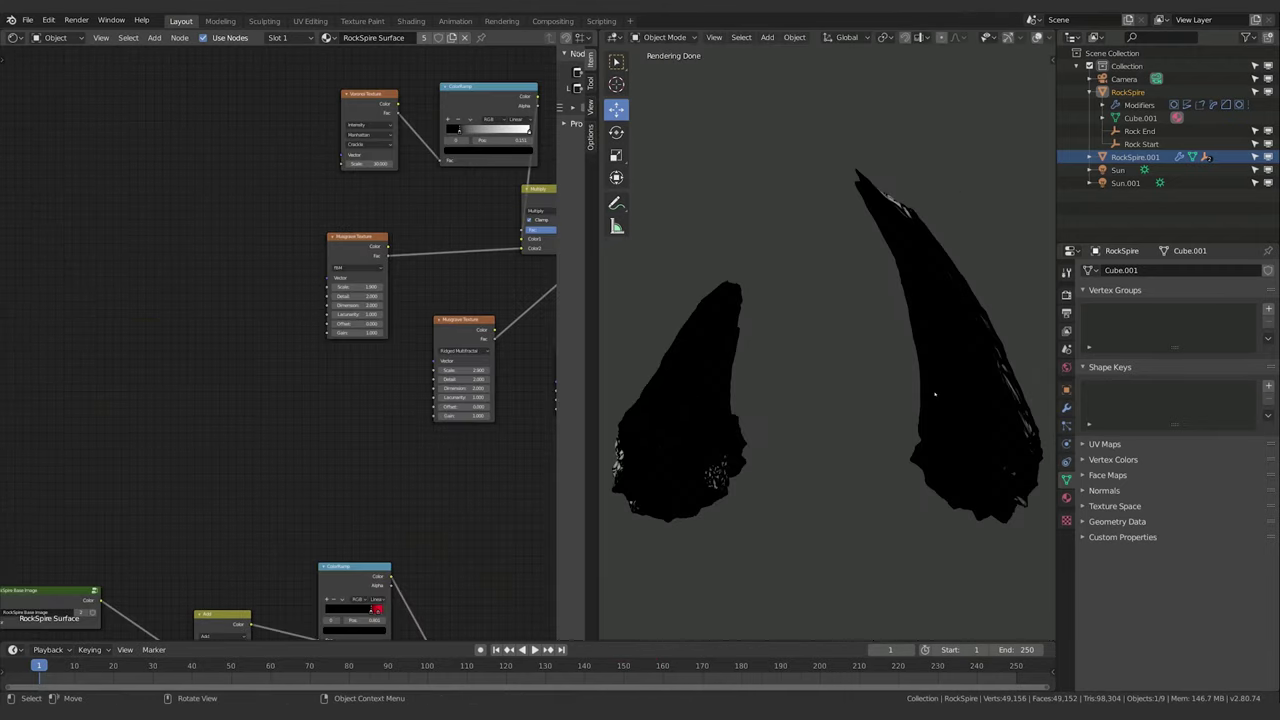
click(689, 412)
key(g)
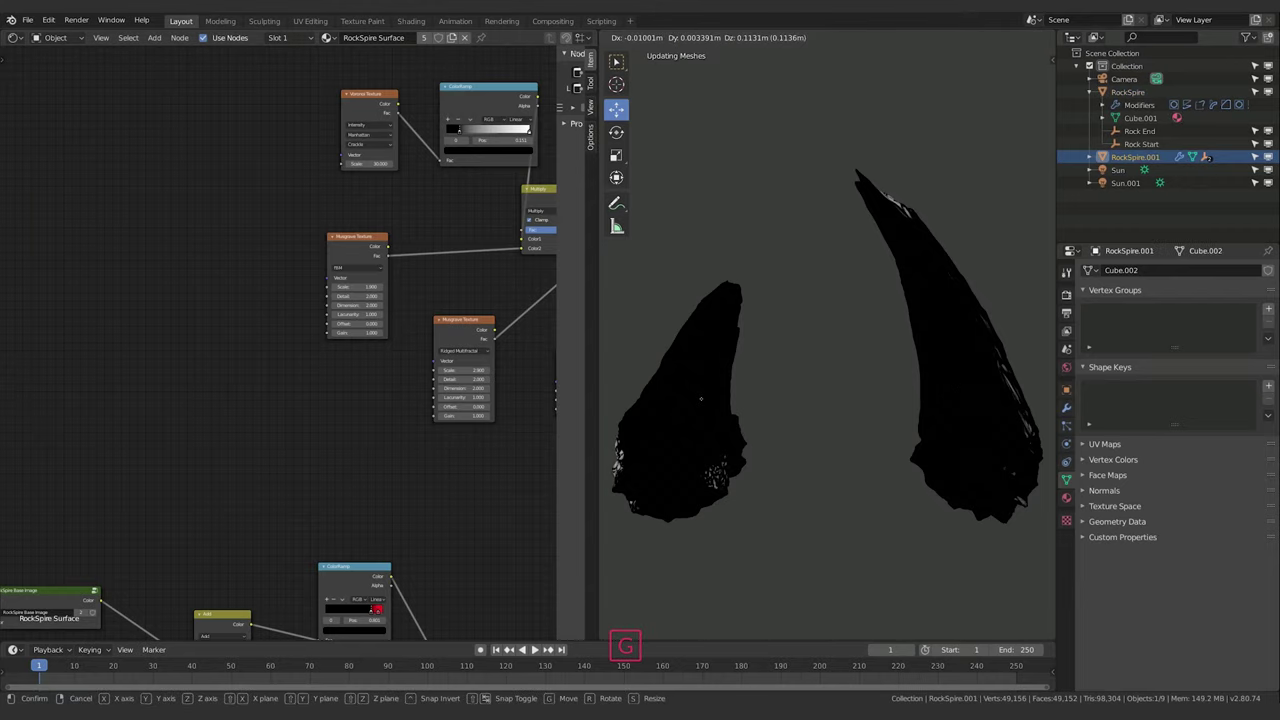
key(Escape)
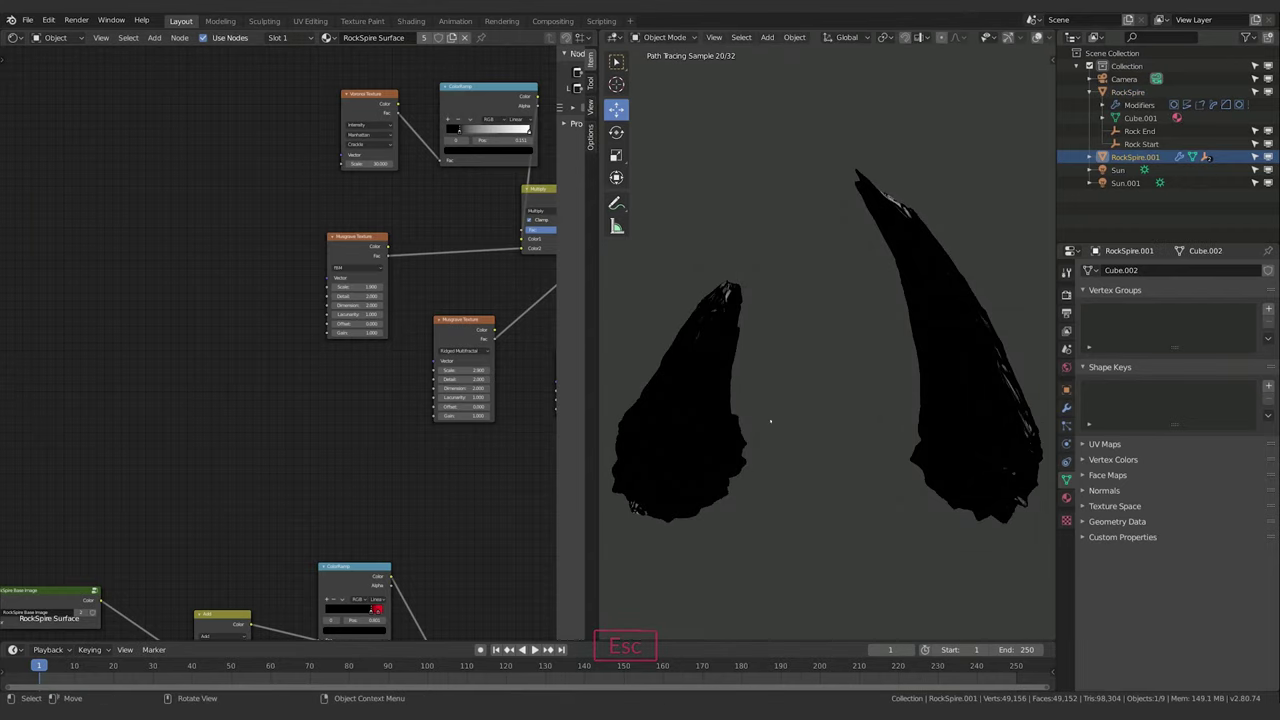
Duplicate the Texture Cor group node and place the copy beside the Voronoi and Musgrave textures.
middle_drag(820, 400, 725, 402)
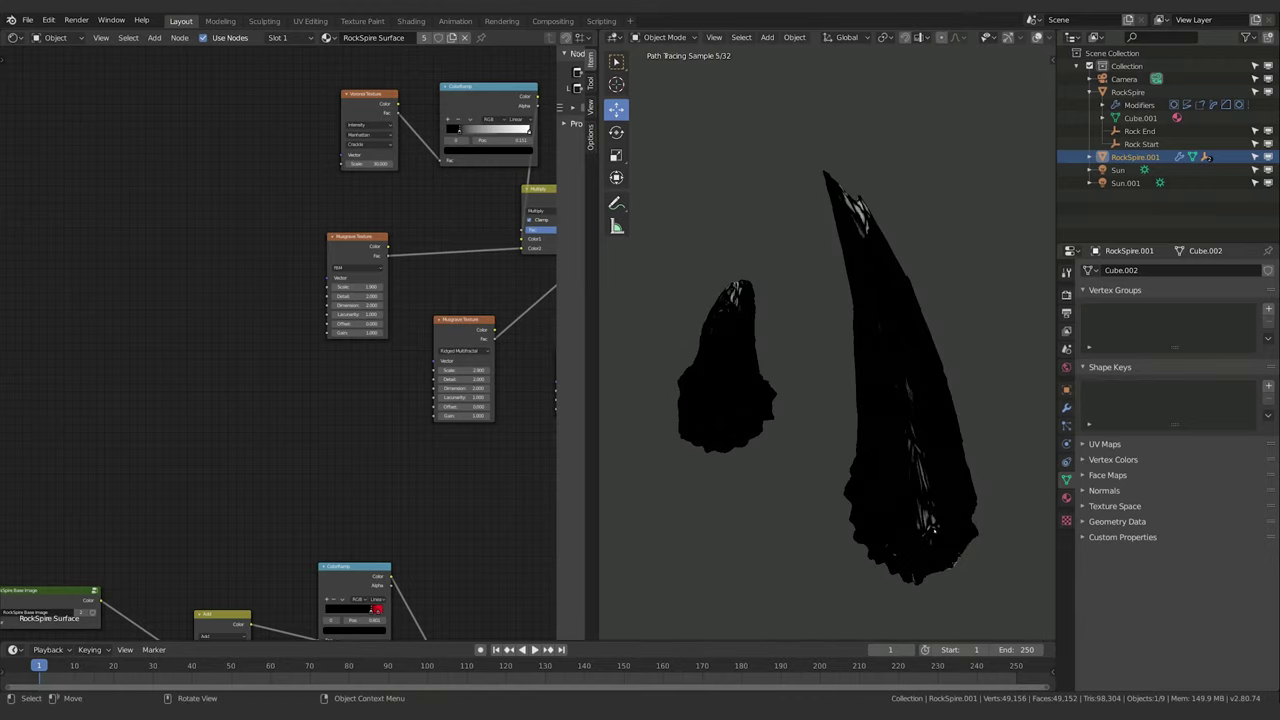
mouse_move(872, 169)
middle_down()
mouse_move(866, 330)
mouse_move(866, 250)
mouse_move(918, 252)
middle_up()
middle_drag(748, 309, 756, 309)
scroll(234, 389, down, 3)
middle_drag(234, 389, 416, 234)
middle_drag(294, 300, 535, 167)
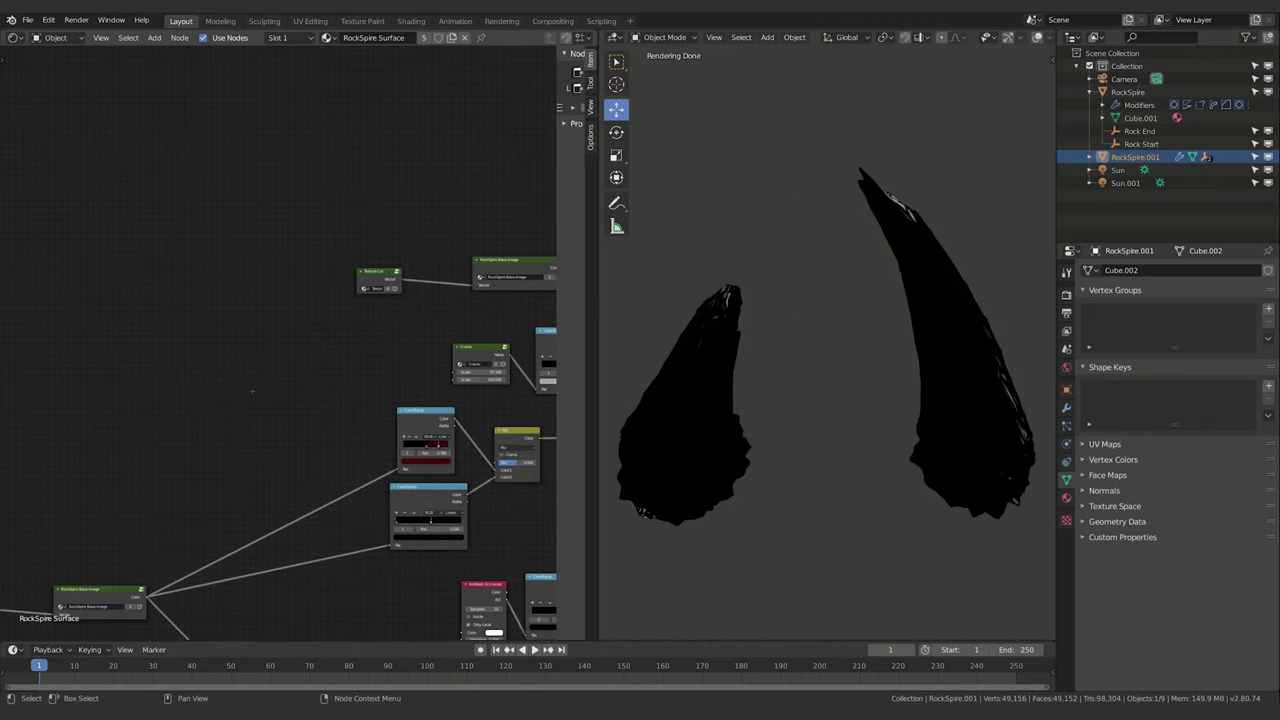
middle_drag(240, 370, 471, 199)
middle_drag(254, 346, 310, 323)
middle_drag(248, 413, 100, 529)
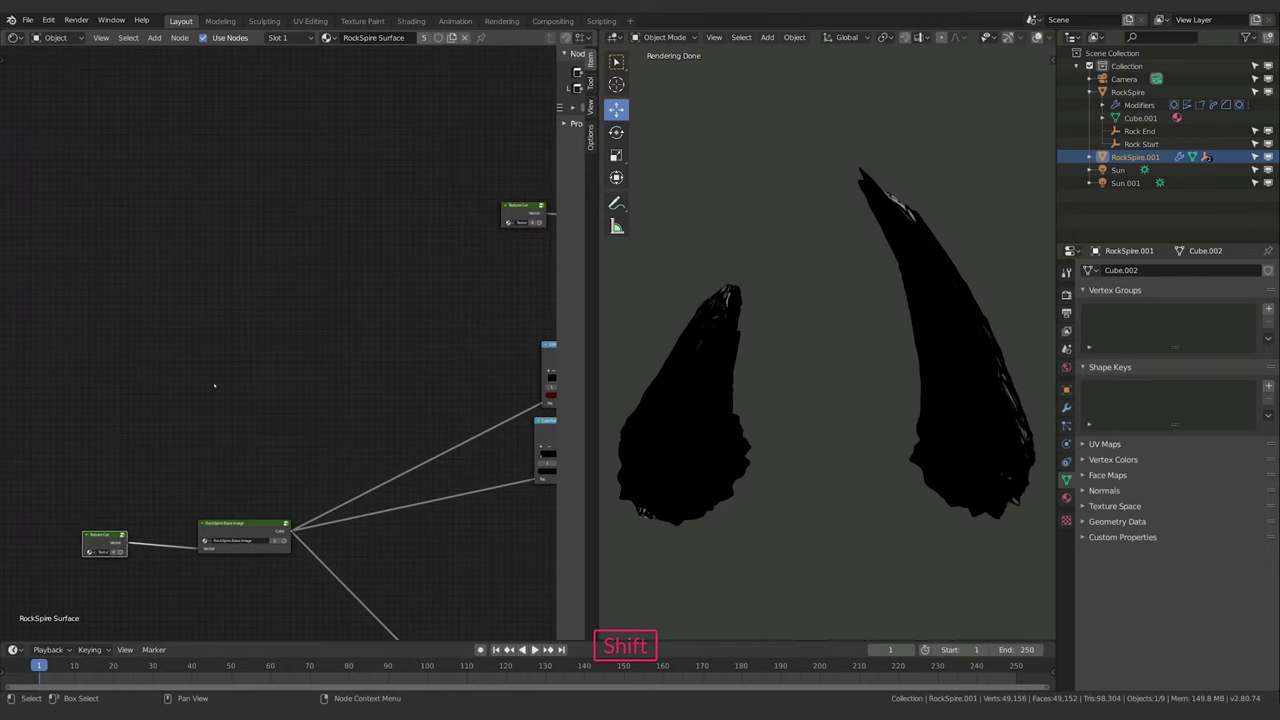
key(shift+d)
middle_drag(159, 301, 130, 325)
key(g)
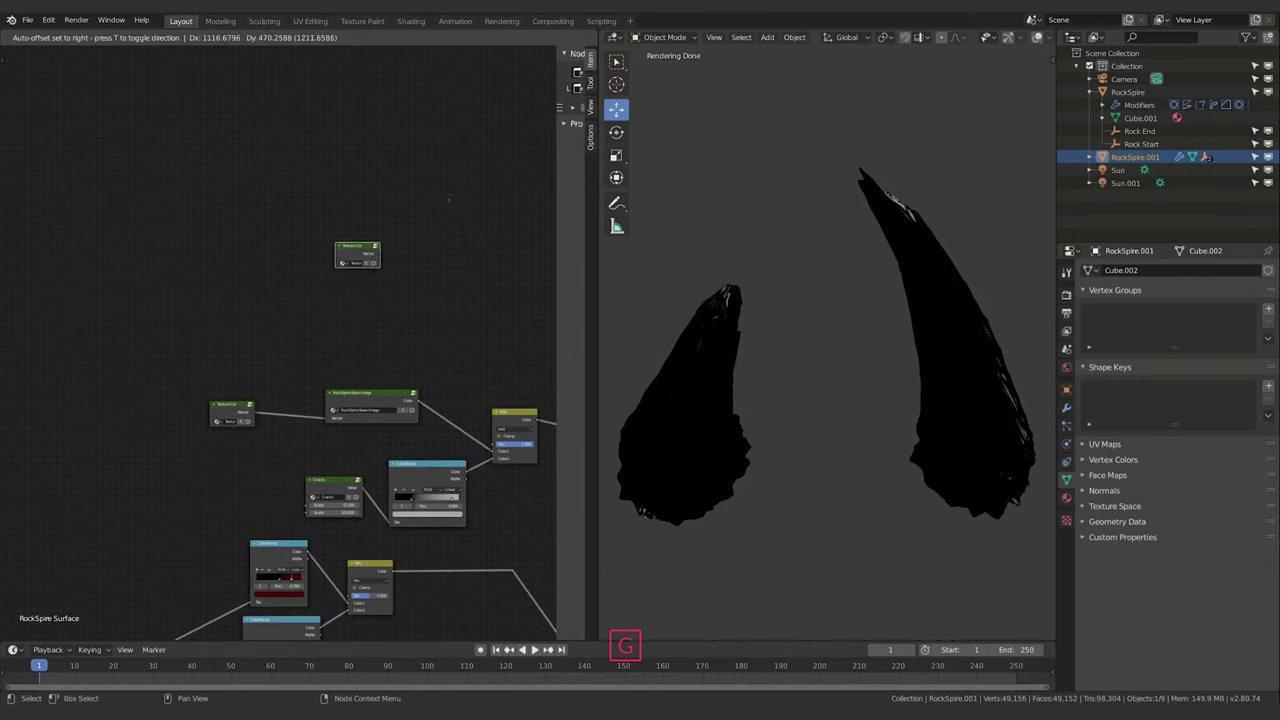
click(461, 201)
middle_drag(453, 204, 143, 278)
key(g)
click(251, 122)
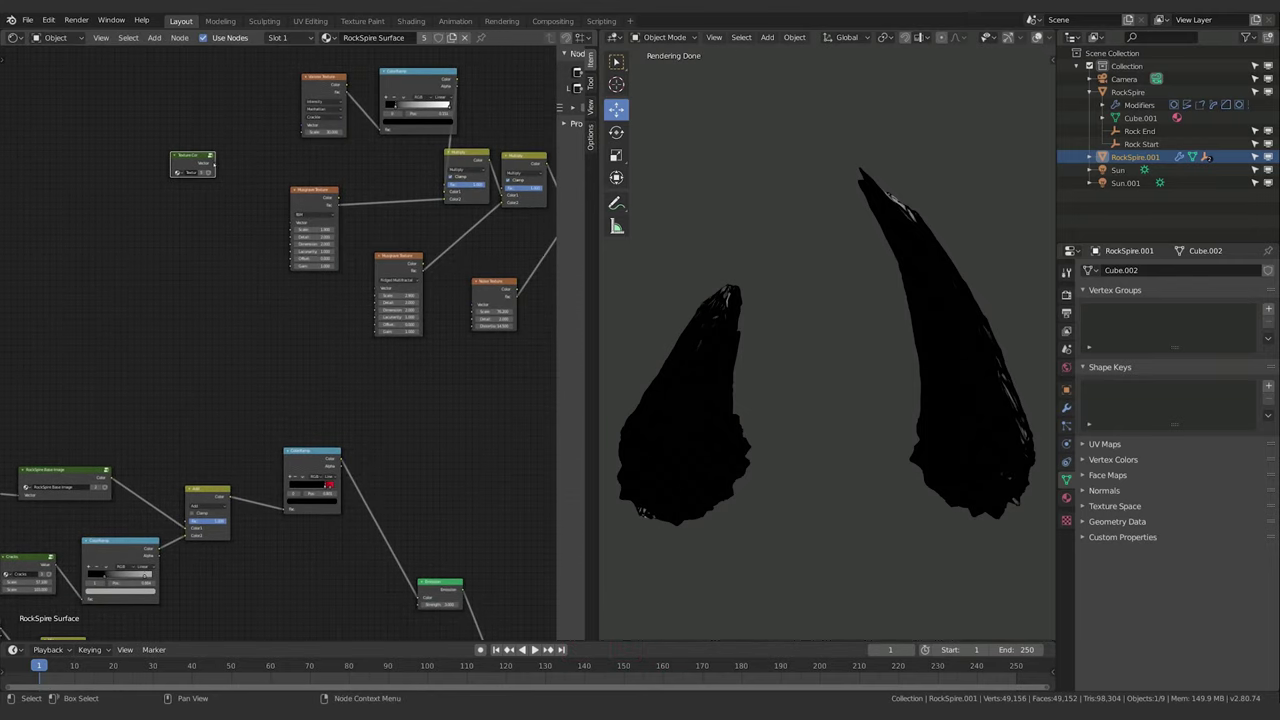
Connect the duplicated Texture Cor group's Vector output to the Voronoi, both Musgrave and the Noise texture nodes.
drag(216, 165, 301, 129)
drag(218, 165, 291, 220)
drag(215, 164, 375, 289)
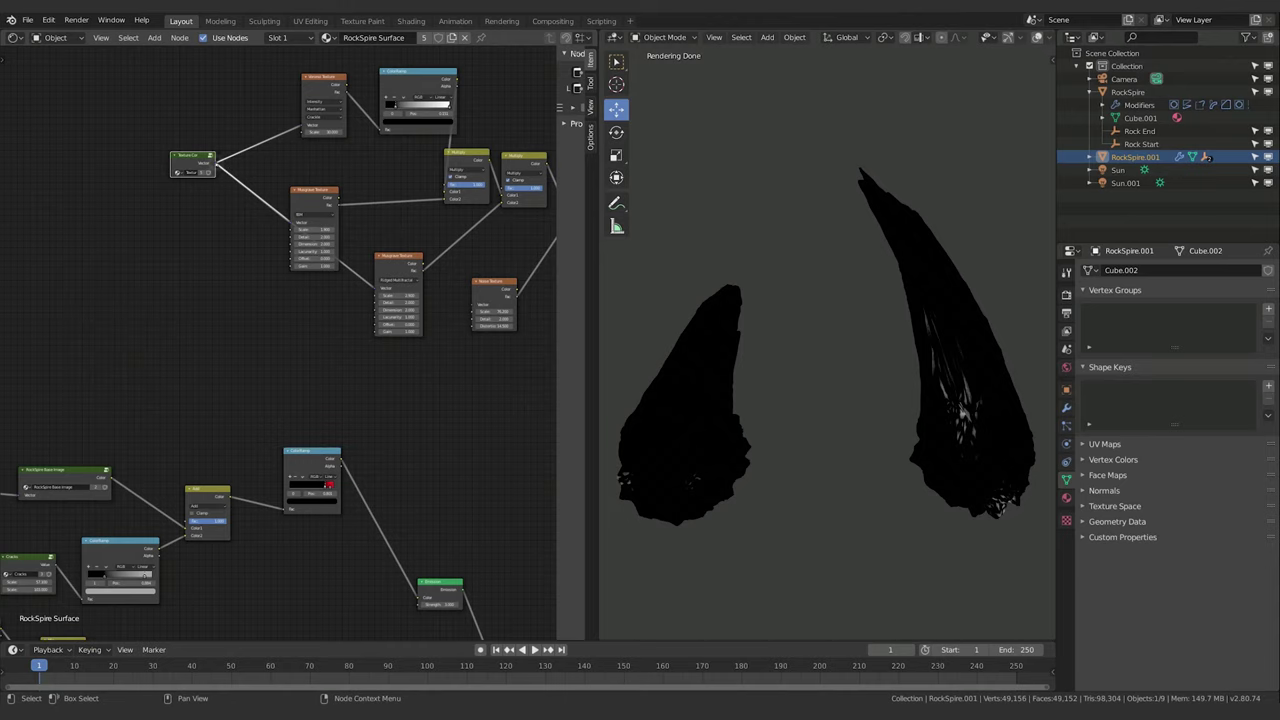
middle_drag(442, 390, 438, 432)
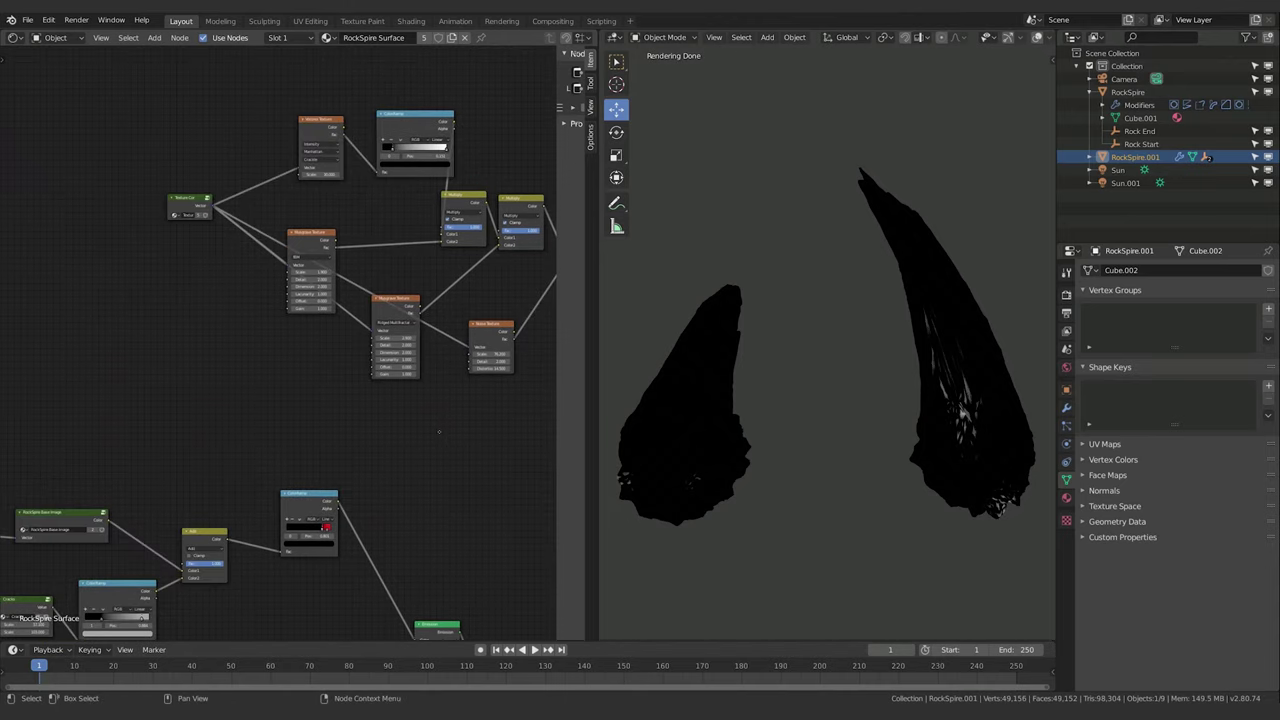
Open the Texture Cor group for editing and feed its Mapping node from the Object coordinates instead of Generated.
click(188, 202)
key(Tab)
middle_drag(183, 349, 297, 289)
scroll(297, 289, up, 6)
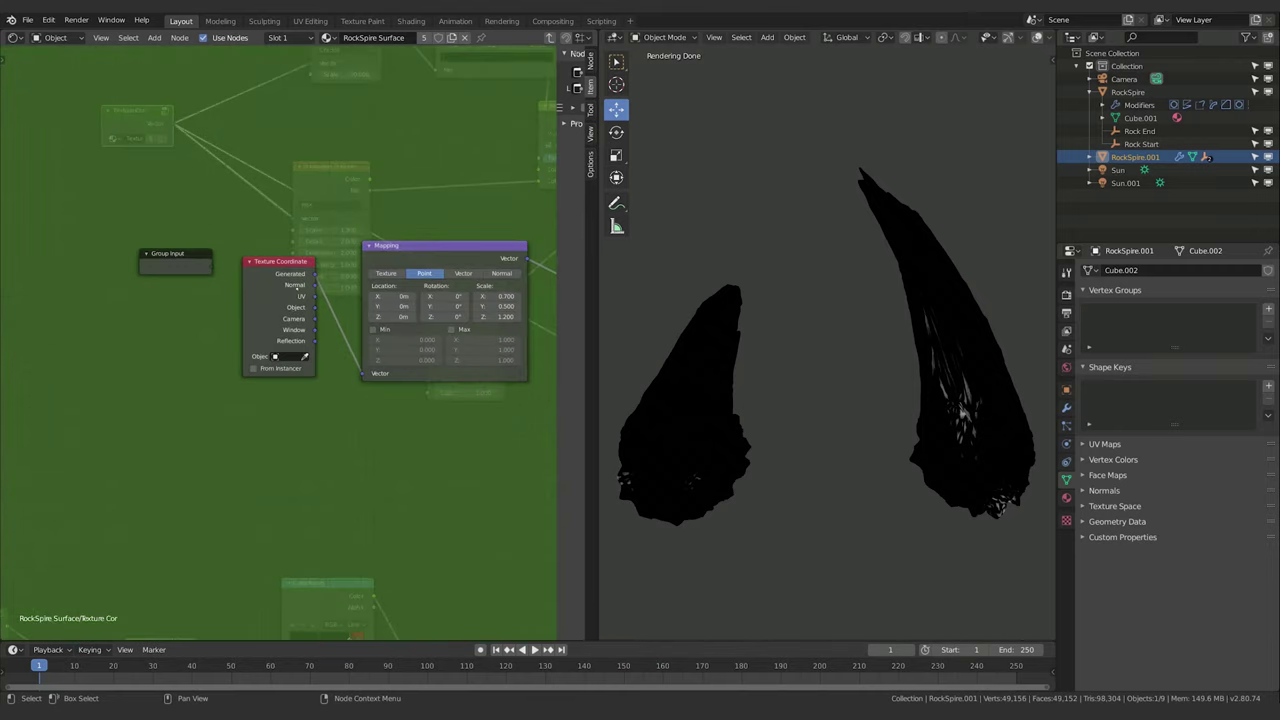
scroll(296, 284, up, 2)
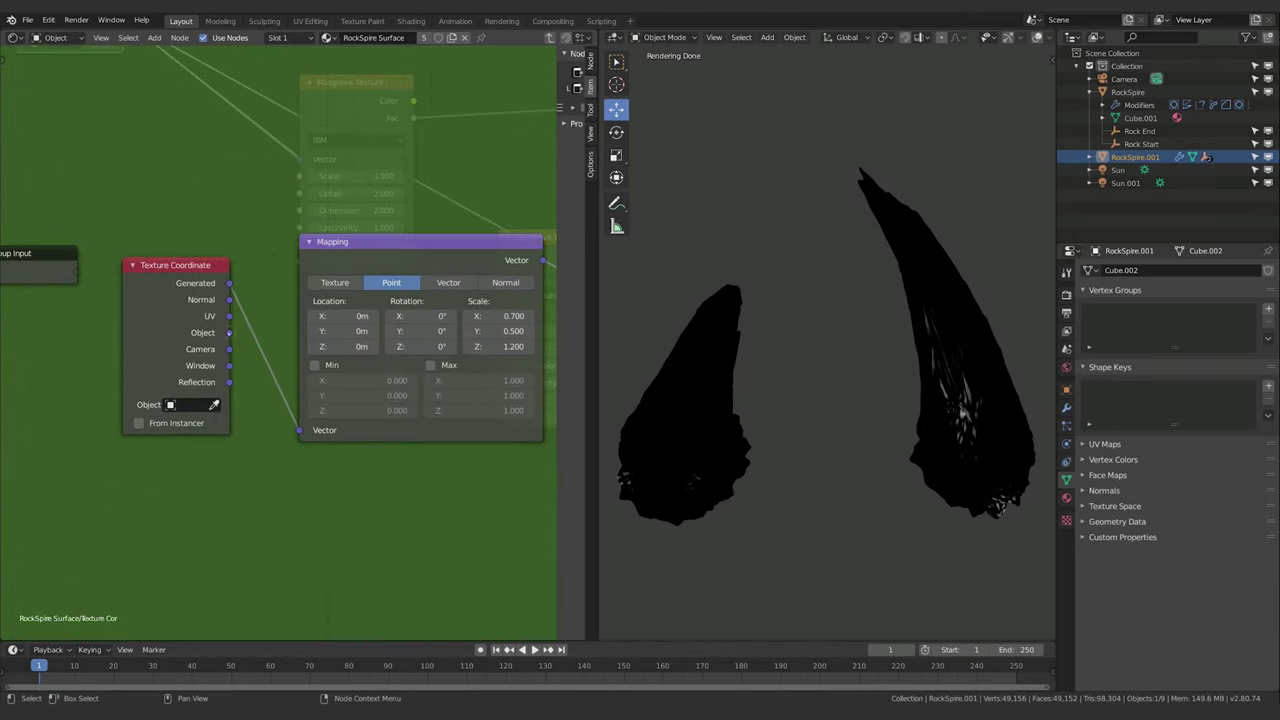
drag(229, 332, 300, 431)
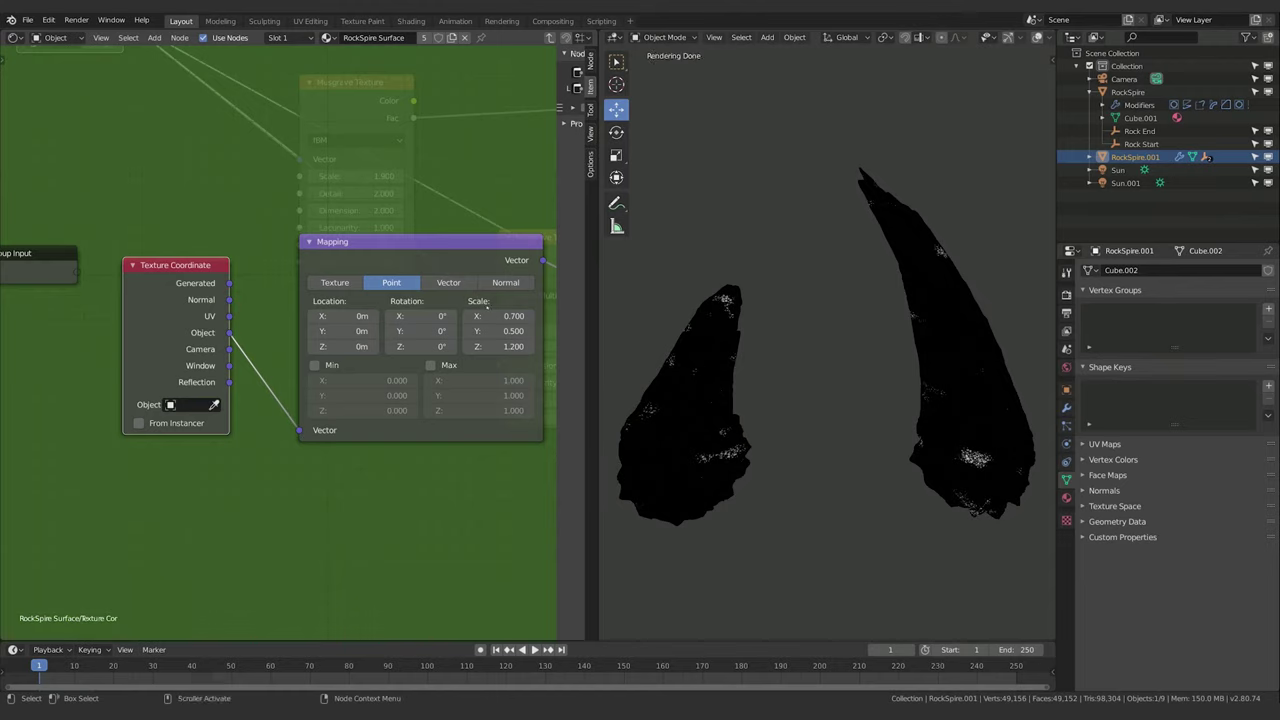
Try a Mapping scale of 0.1 on all three axes and inspect the pattern on the spires.
click(503, 315)
text(.)
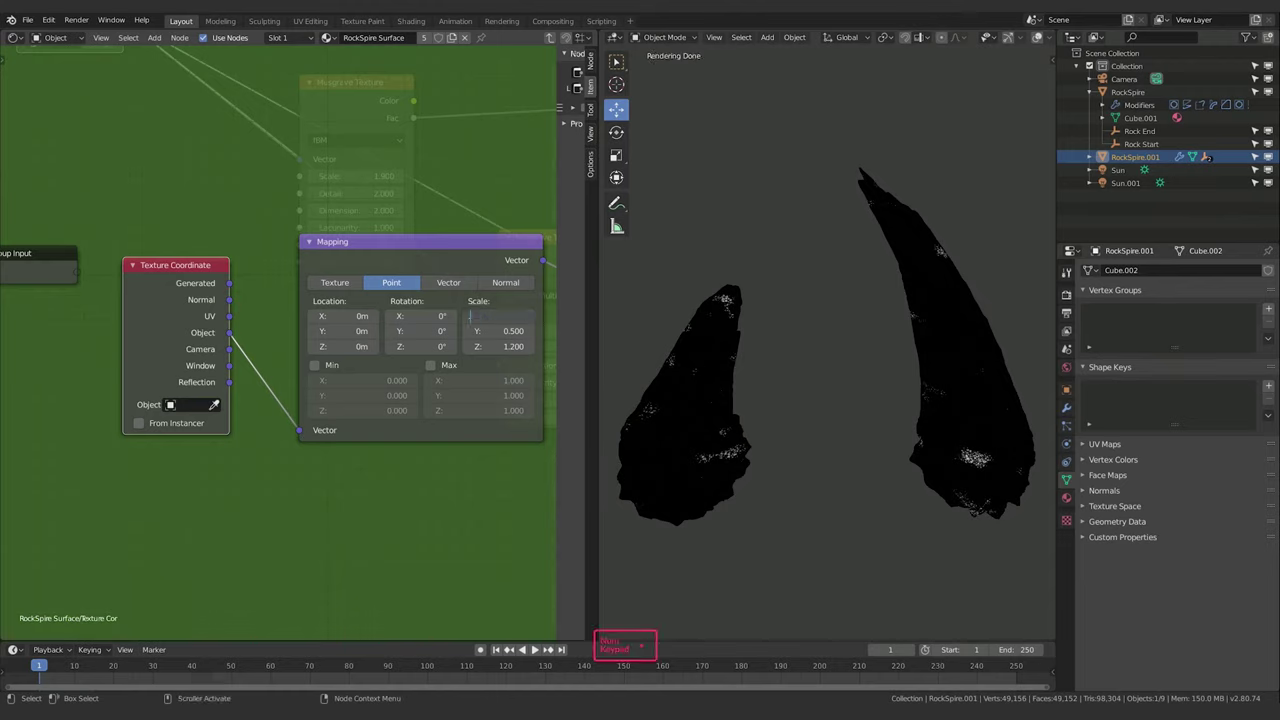
text(.1)
key(Return)
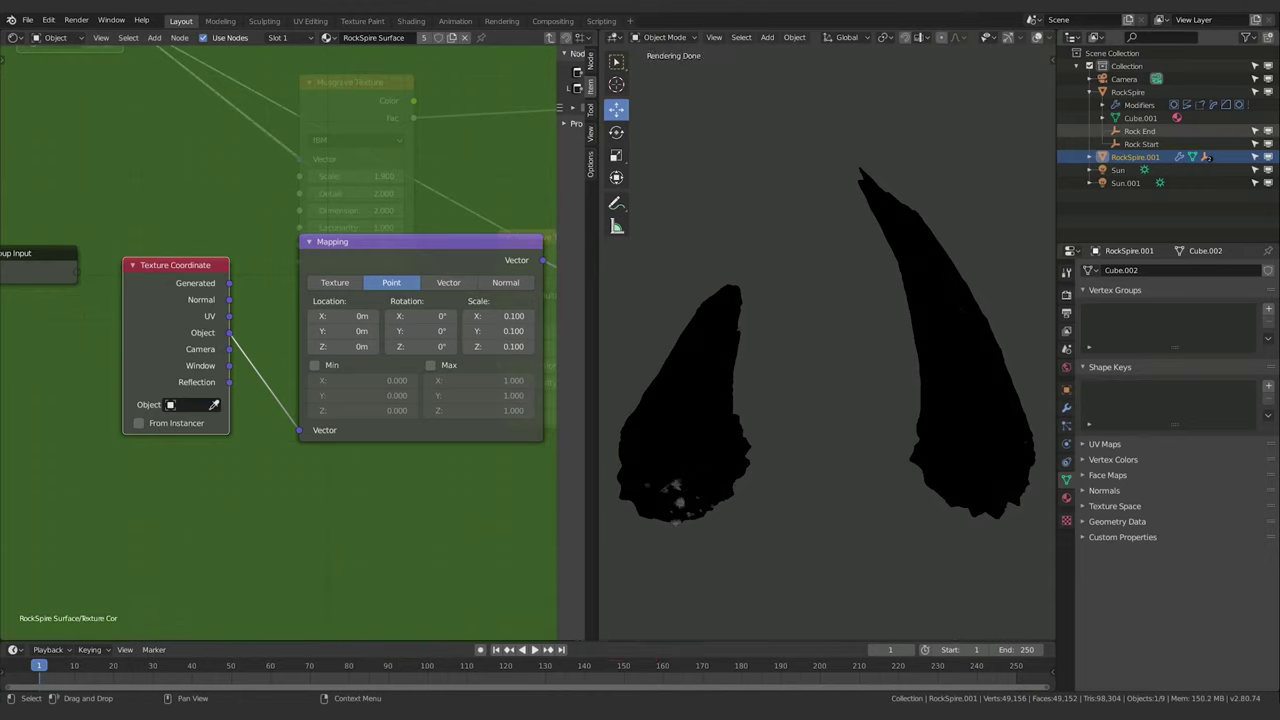
mouse_move(791, 400)
middle_down()
mouse_move(789, 357)
mouse_move(803, 380)
mouse_move(686, 390)
mouse_move(900, 427)
middle_up()
scroll(688, 388, up, 5)
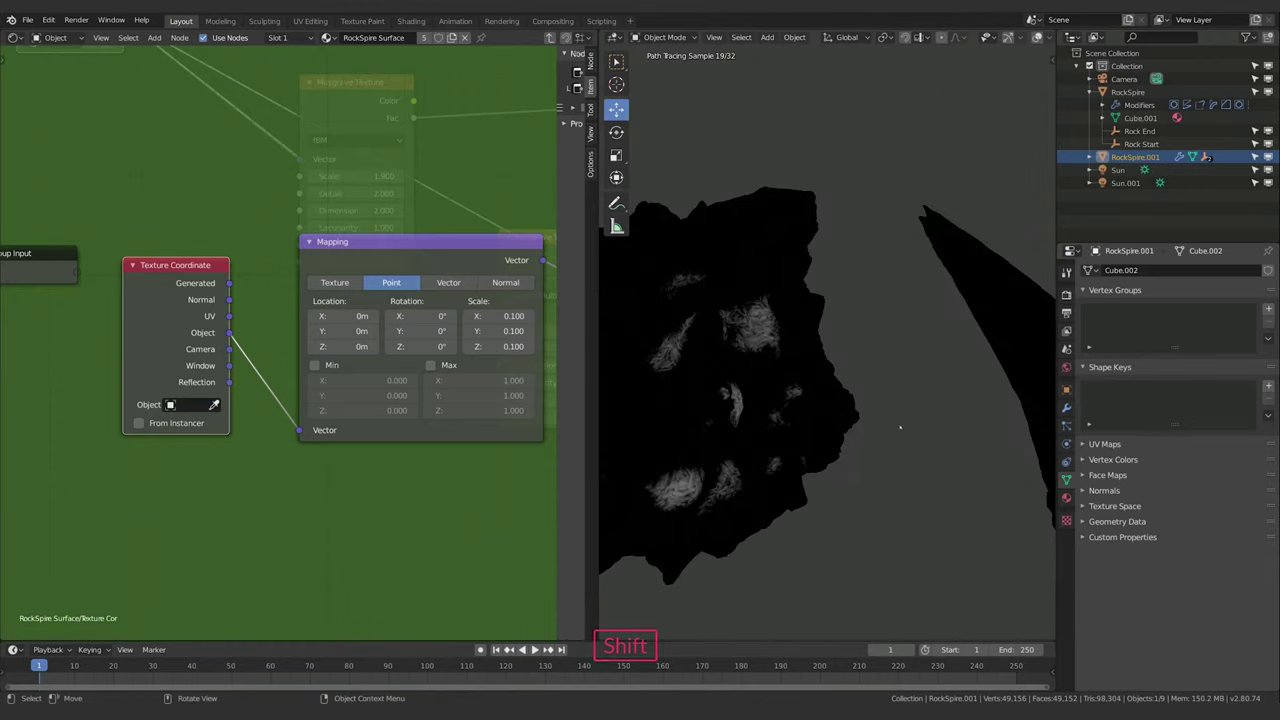
scroll(900, 427, down, 2)
Try a Mapping scale of 0.2 on all three axes and inspect both spires again.
click(500, 316)
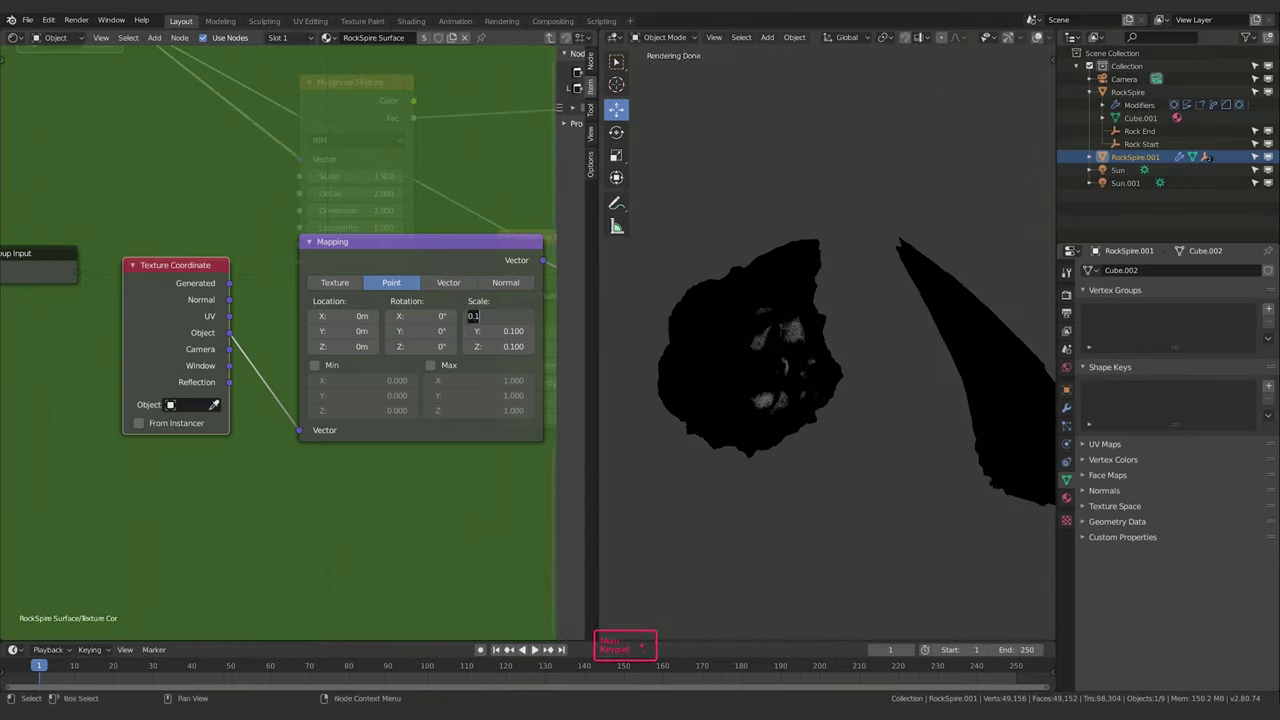
text(.2)
key(Tab)
text(.2)
key(Tab)
text(.2)
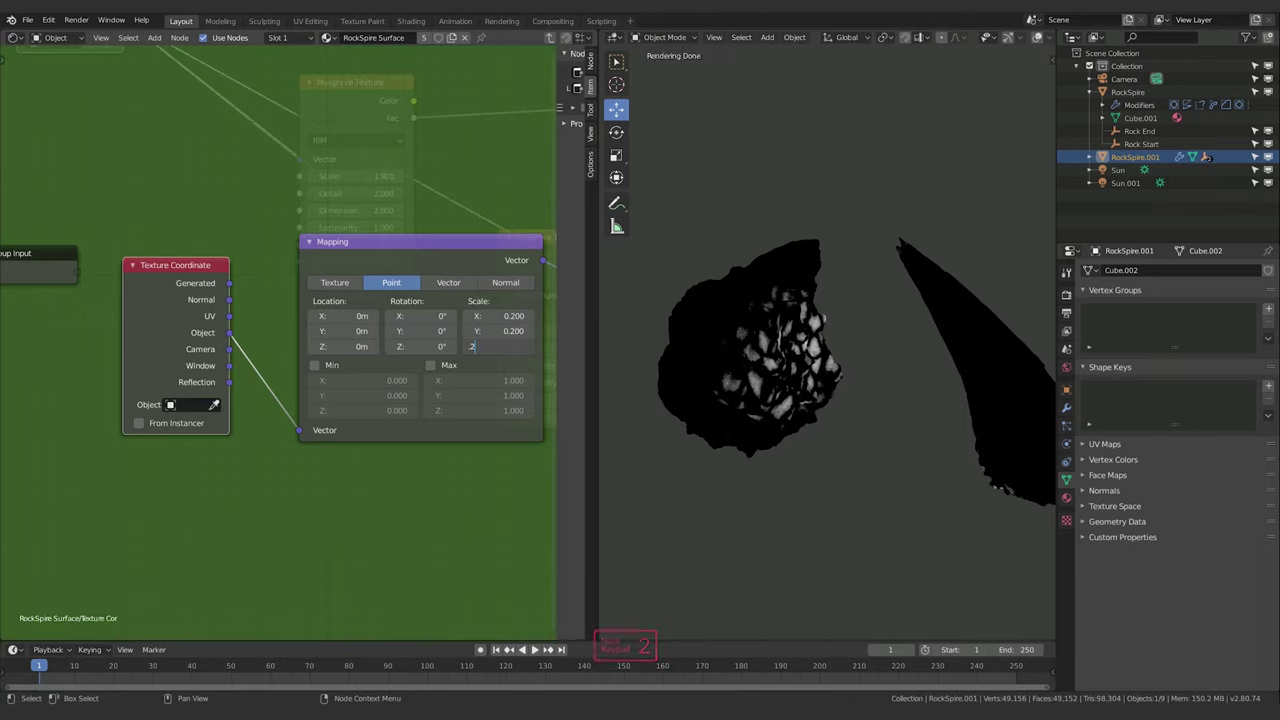
key(Return)
middle_drag(1020, 206, 930, 387)
Set the Mapping scale to 0.3 on all three axes and display RockSpire's modifiers.
click(501, 312)
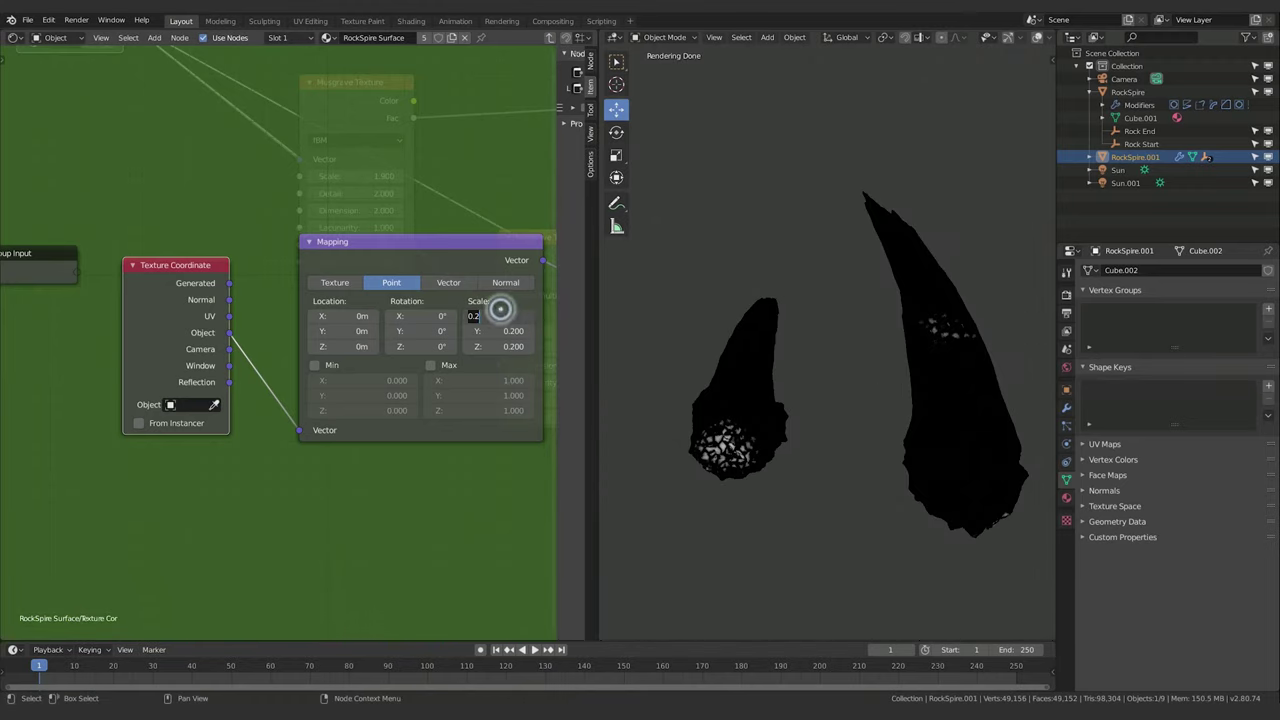
text(.3)
key(Tab)
key(Tab)
text(3)
key(Tab)
text(3)
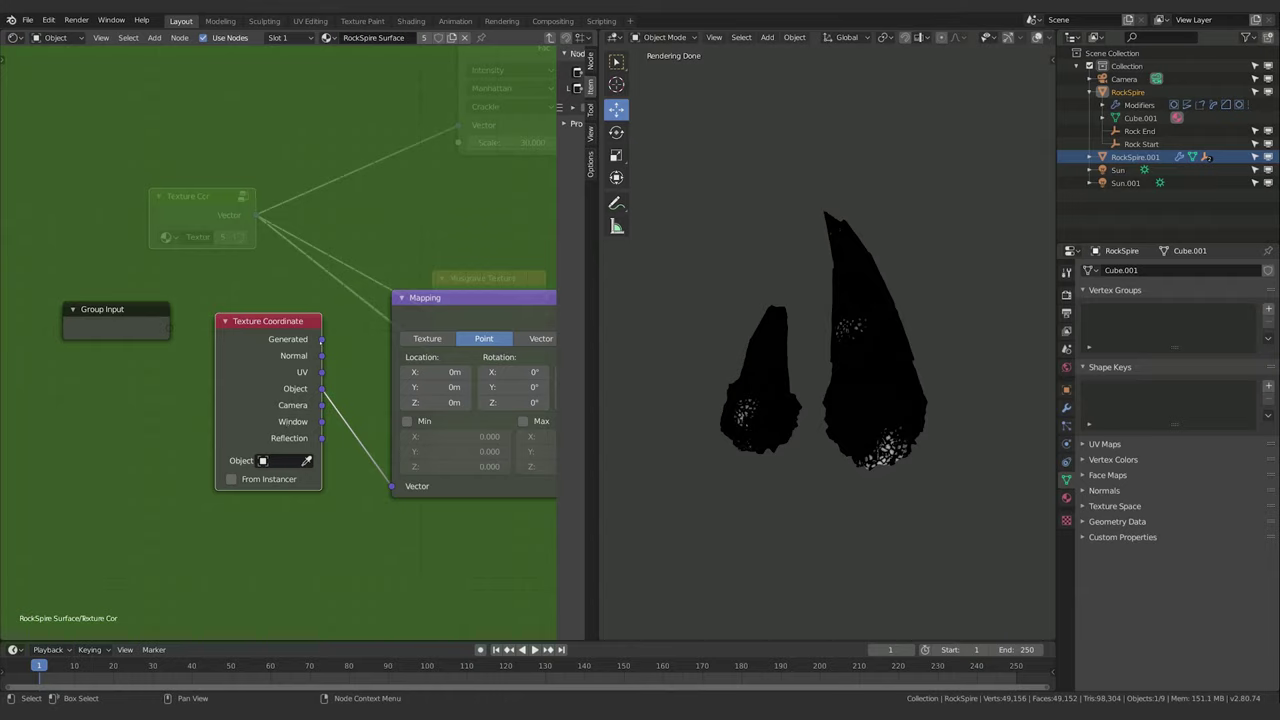
click(321, 340)
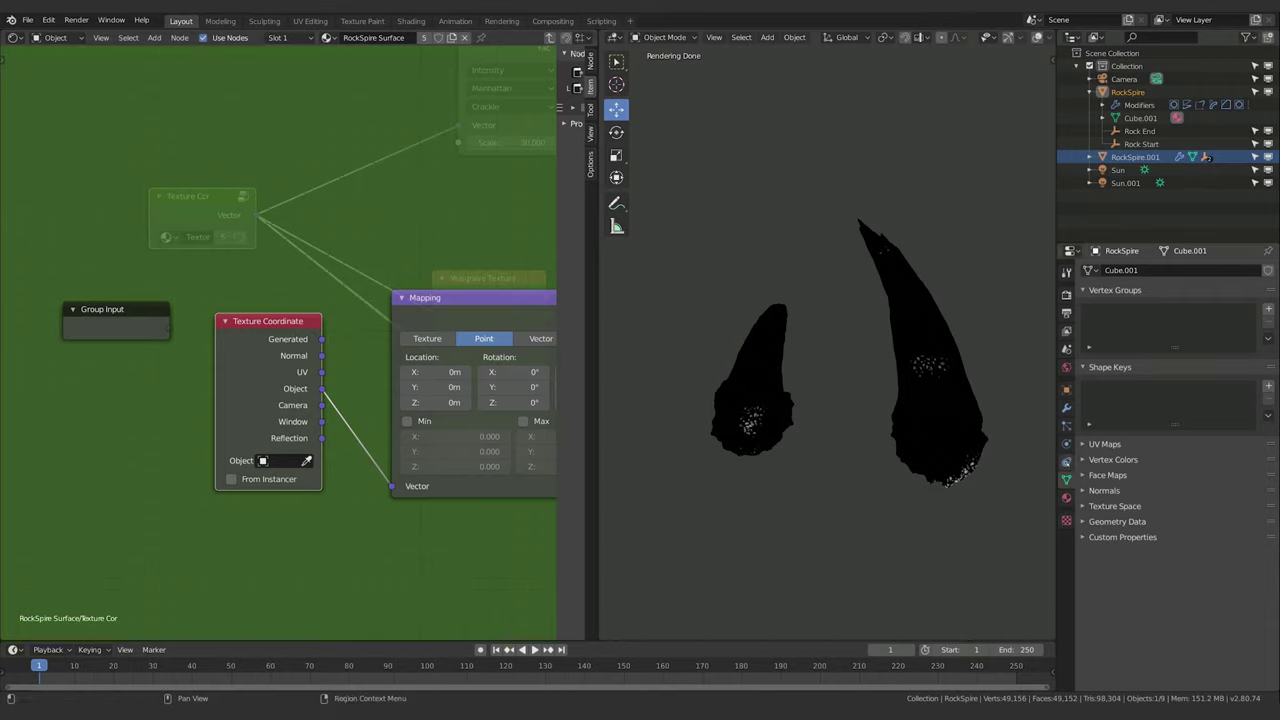
click(1066, 407)
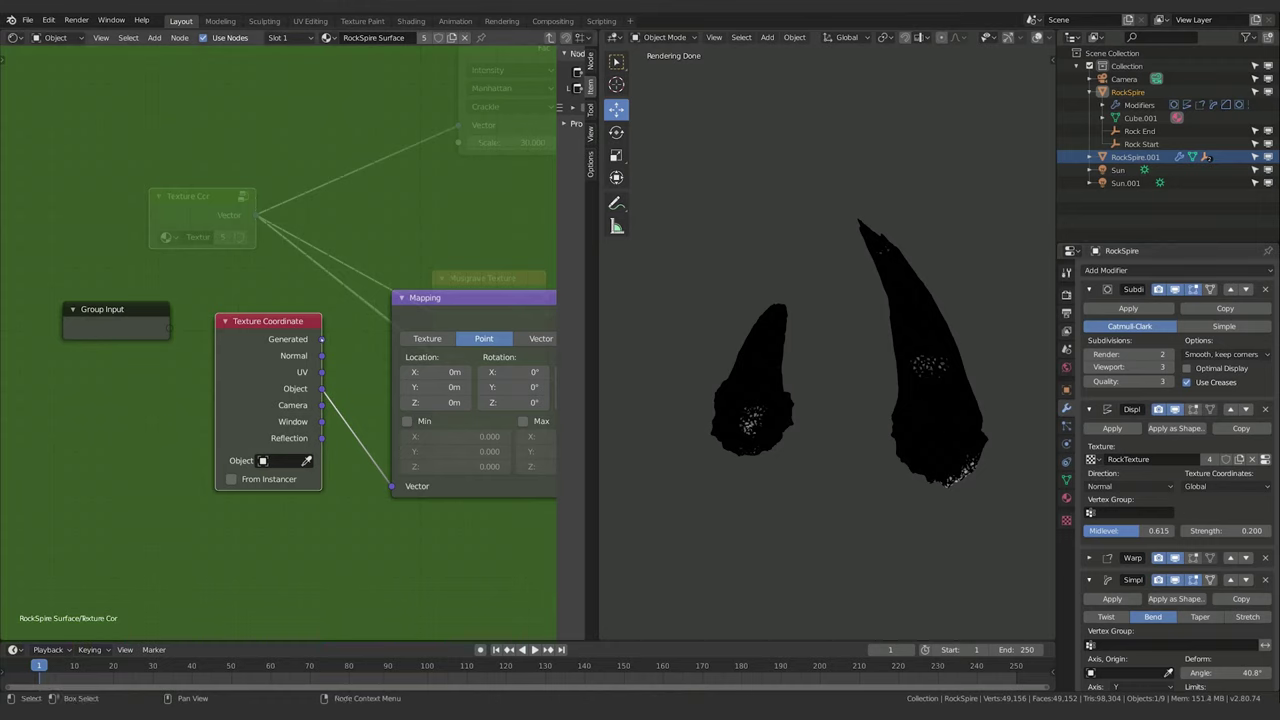
Duplicate the Mapping node above the original, feed the copy from Generated coordinates and connect it to the Group Output.
middle_drag(322, 339, 181, 352)
scroll(220, 348, down, 3)
click(367, 325)
key(shift+d)
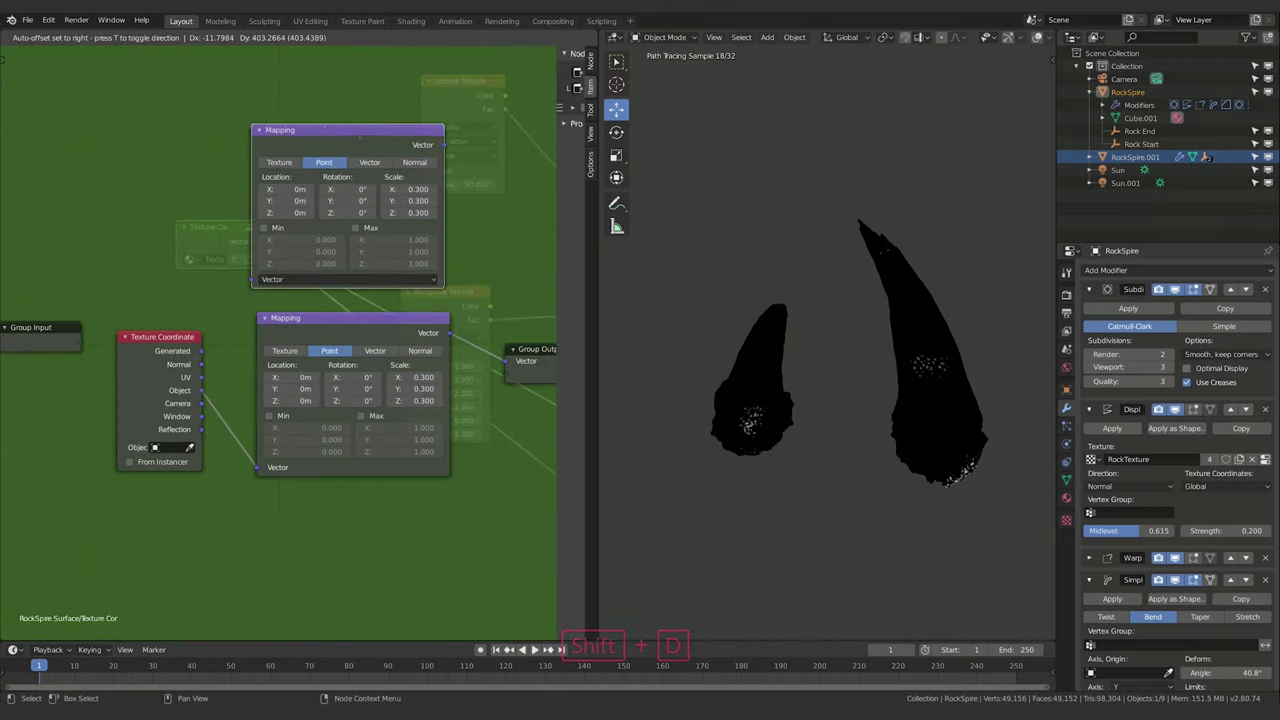
click(360, 134)
drag(331, 323, 336, 440)
drag(202, 351, 251, 279)
middle_drag(402, 190, 346, 188)
drag(388, 143, 449, 360)
Set the duplicated Mapping node's scale to 1 on all three axes.
click(357, 188)
text(1)
key(Tab)
text(1)
key(Tab)
text(1)
key(Return)
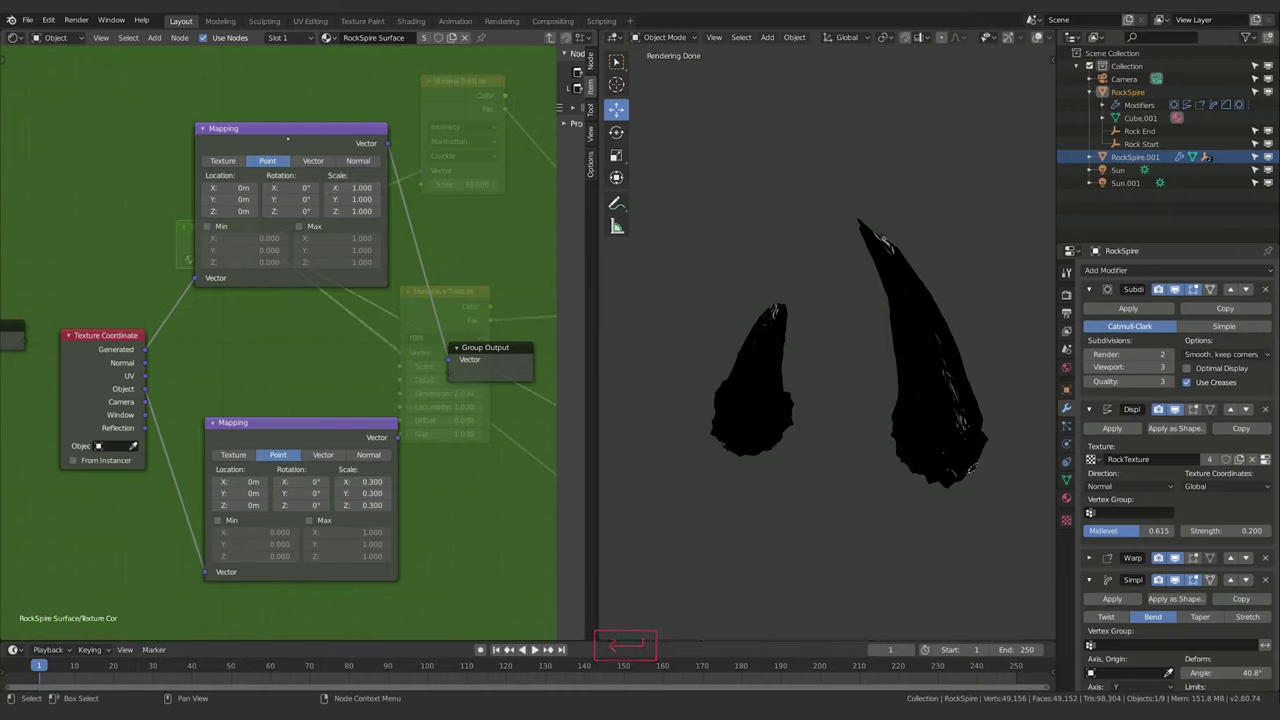
Inspect RockSpire's undeformed base mesh in Edit Mode, then return to Object Mode.
key(Tab)
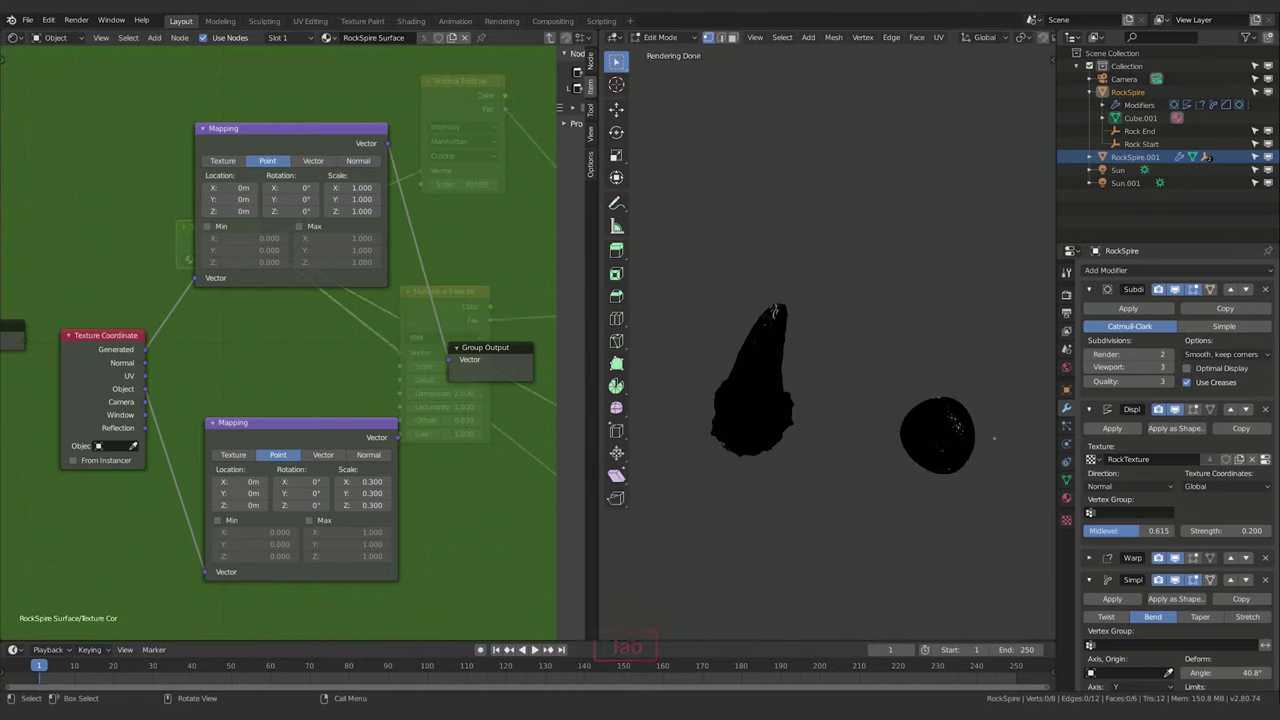
middle_drag(993, 428, 975, 390)
key(Tab)
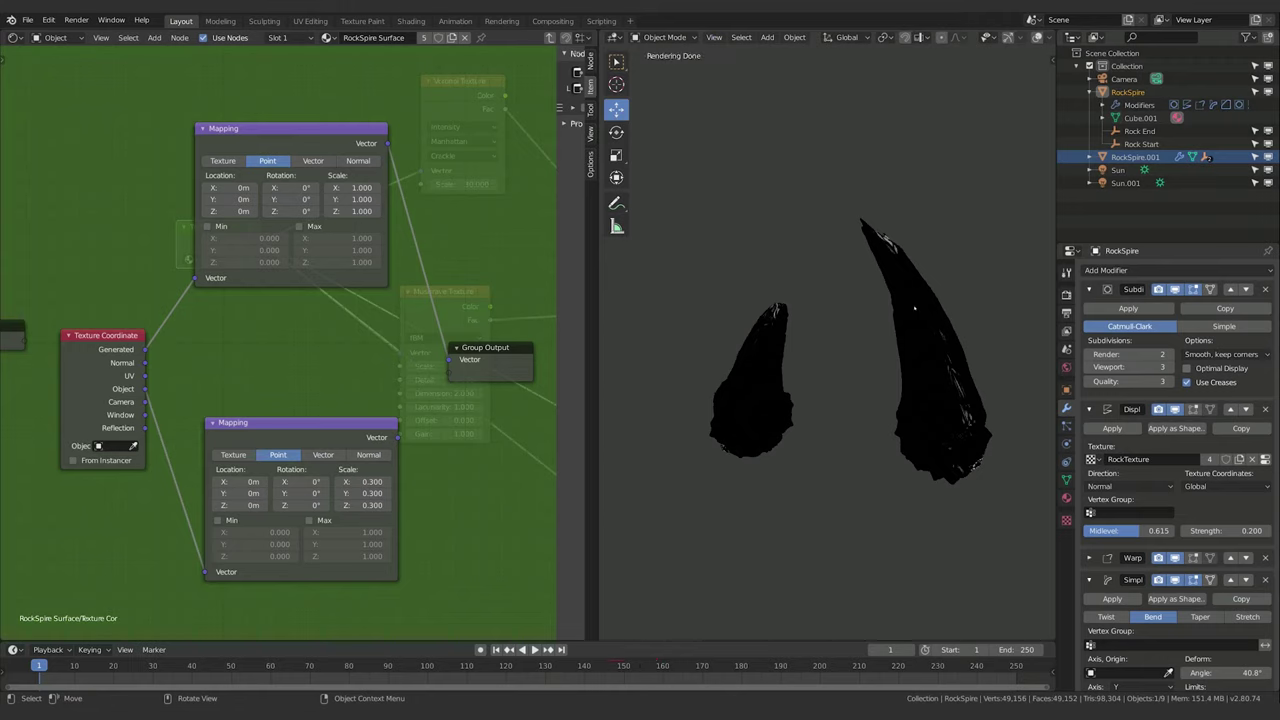
Move the Texture Coordinate node farther from the two Mapping nodes and review RockSpire's modifier stack.
drag(106, 341, 61, 330)
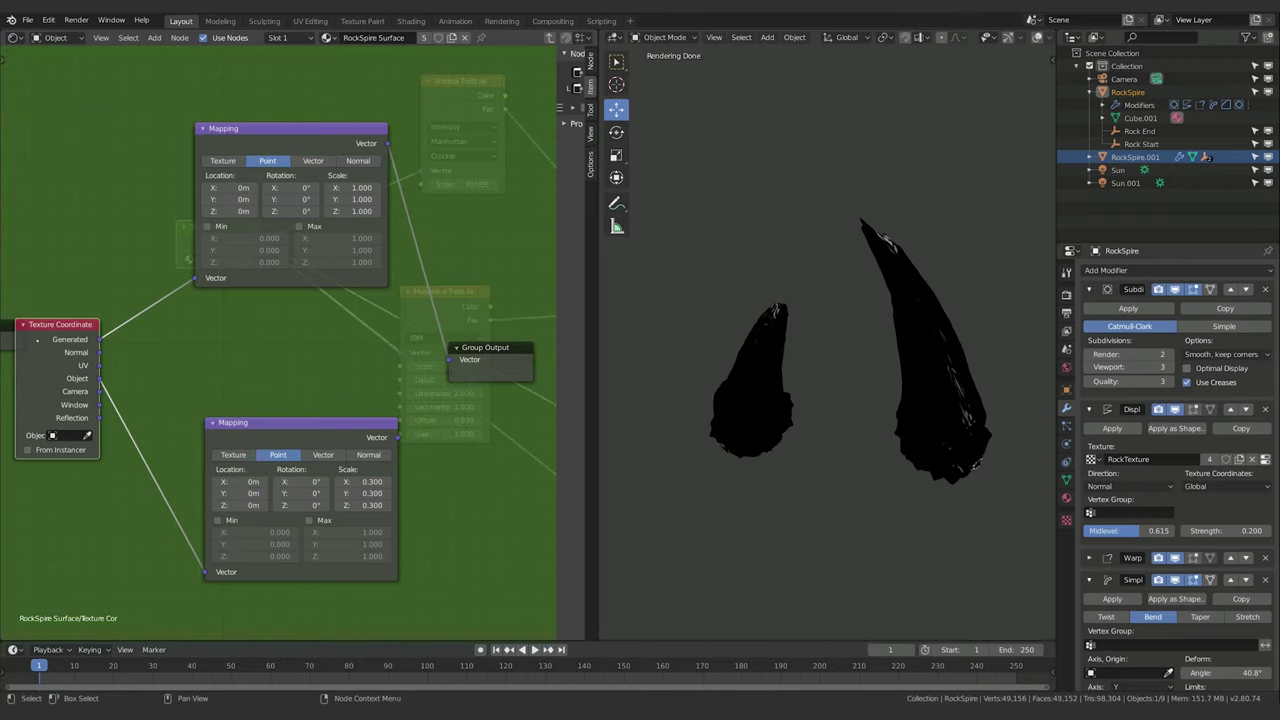
click(37, 339)
scroll(1225, 620, down, 2)
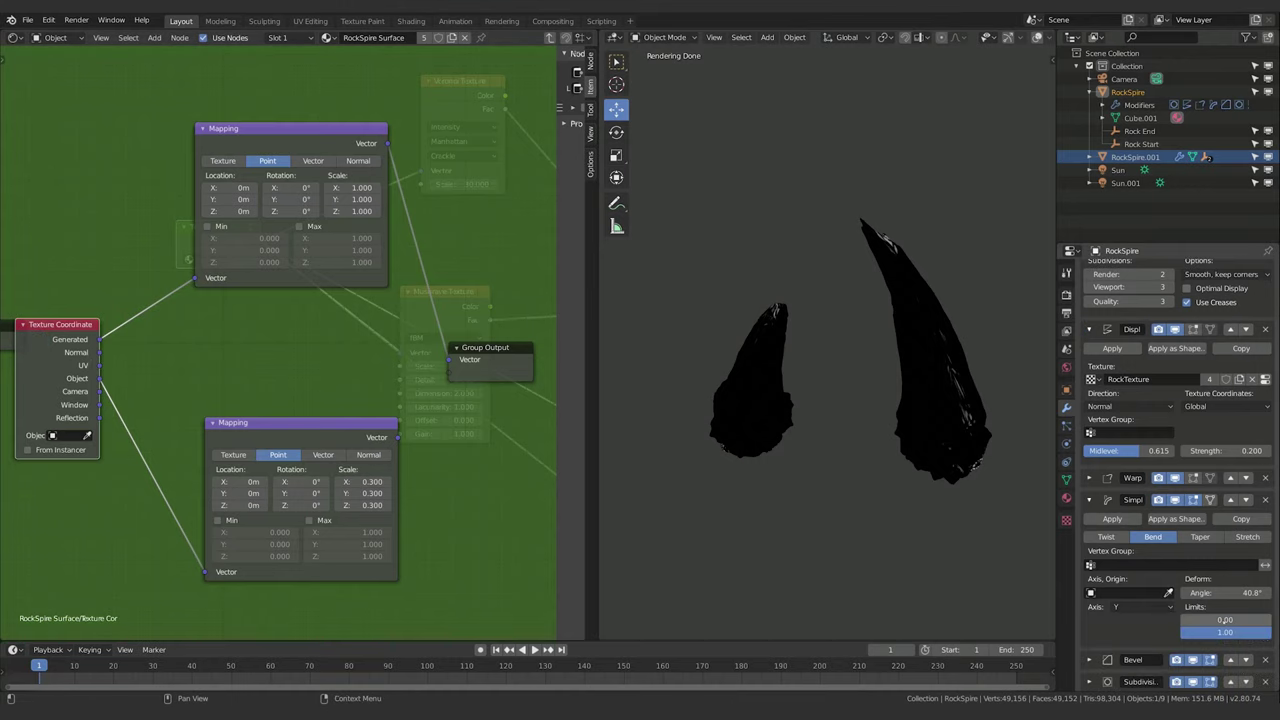
scroll(1140, 570, down, 3)
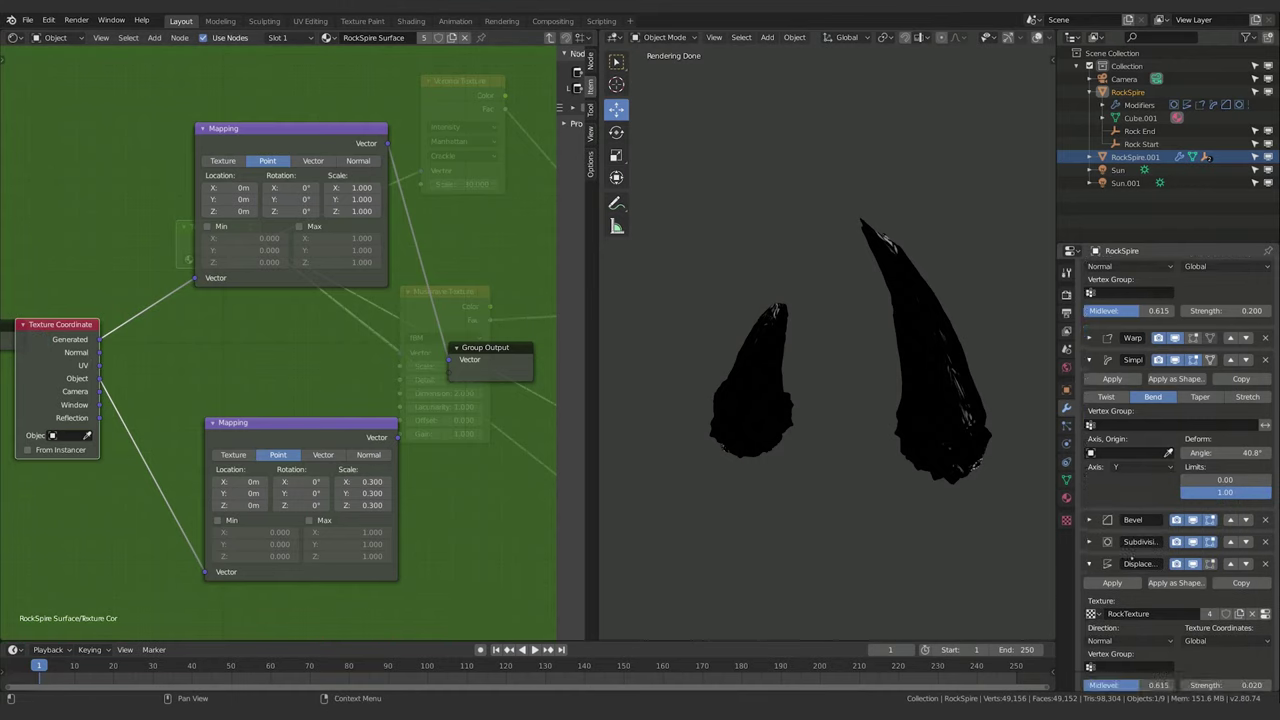
scroll(1130, 558, down, 1)
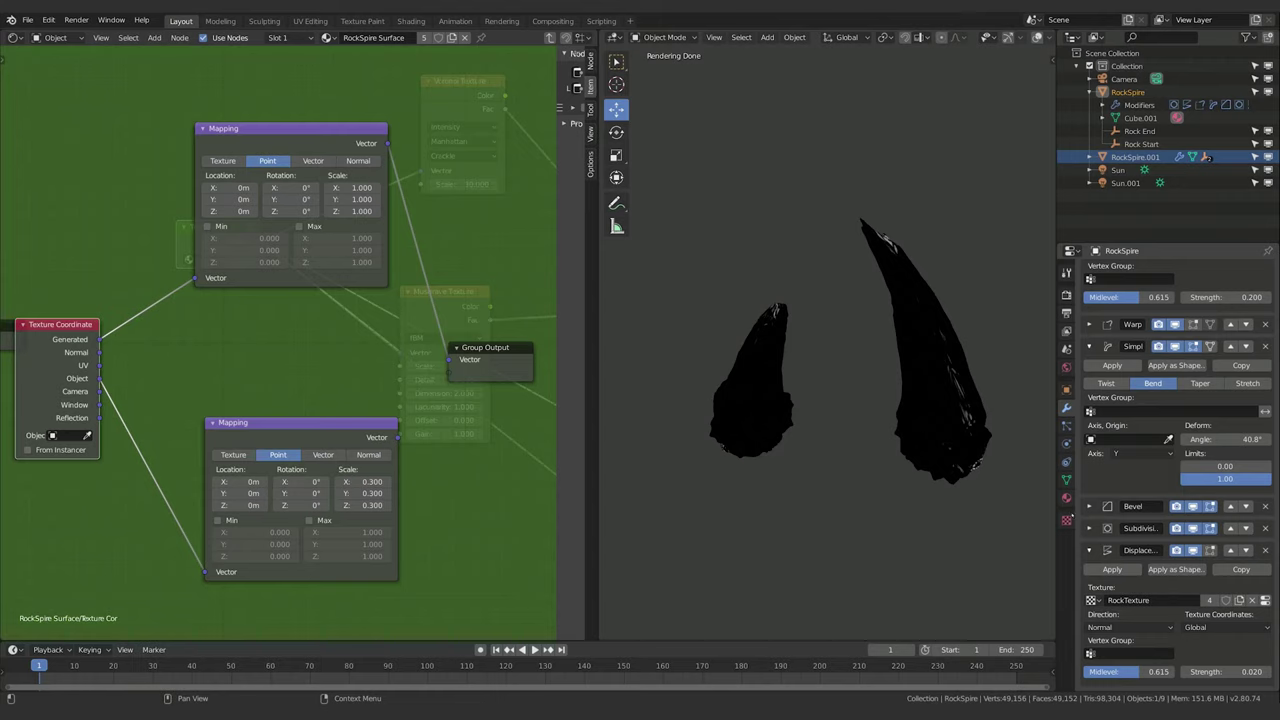
scroll(1228, 545, up, 2)
scroll(1228, 545, up, 1)
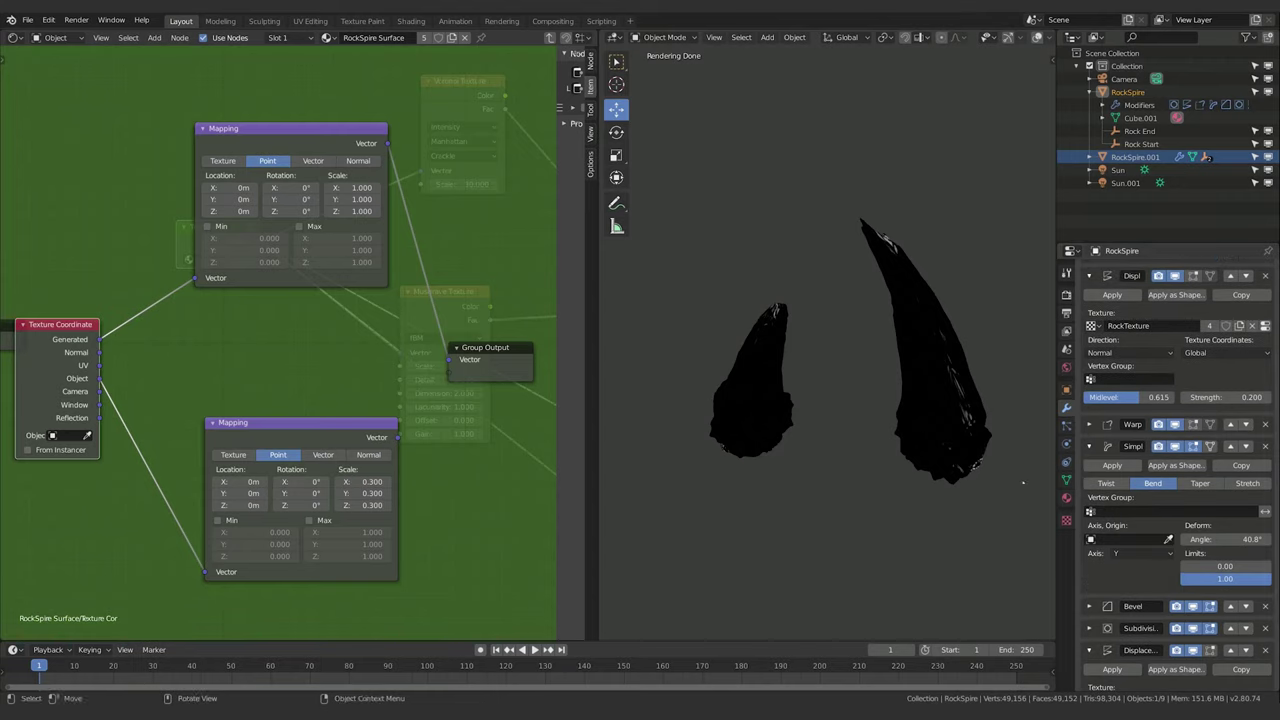
Connect the Object-based Mapping node to the Group Output, check the spires and exit the node group.
click(64, 352)
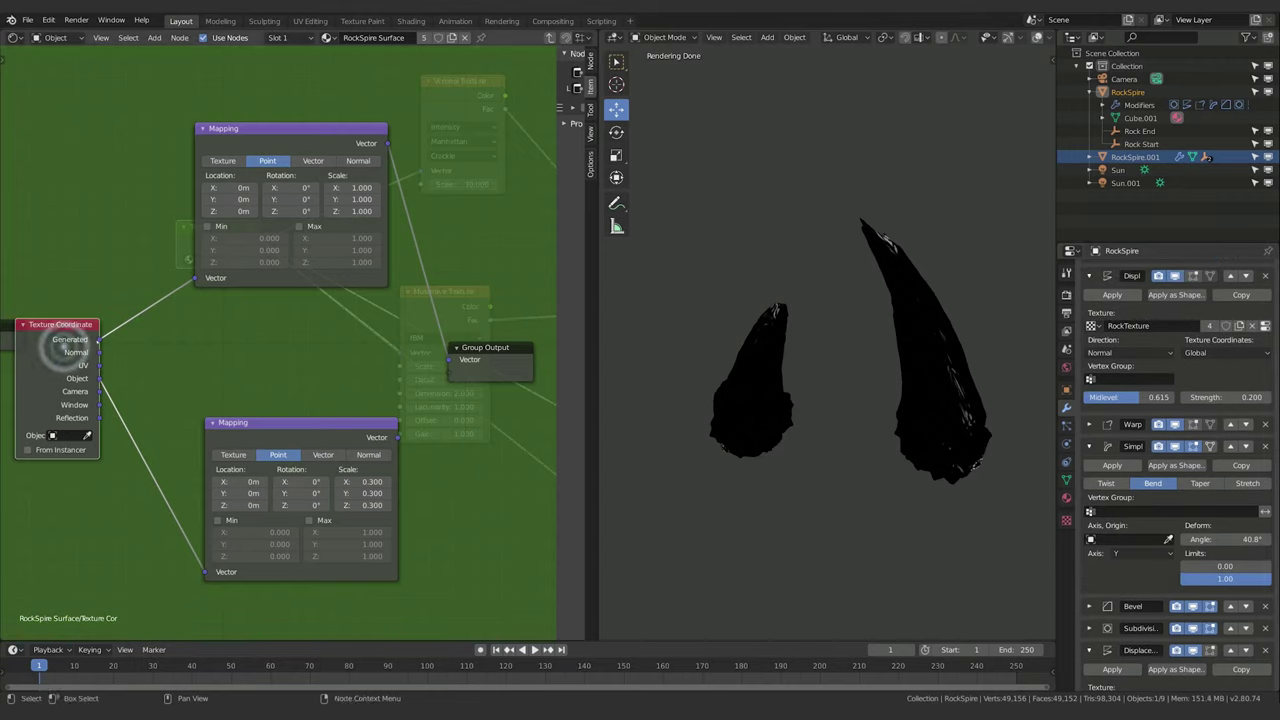
drag(100, 379, 190, 390)
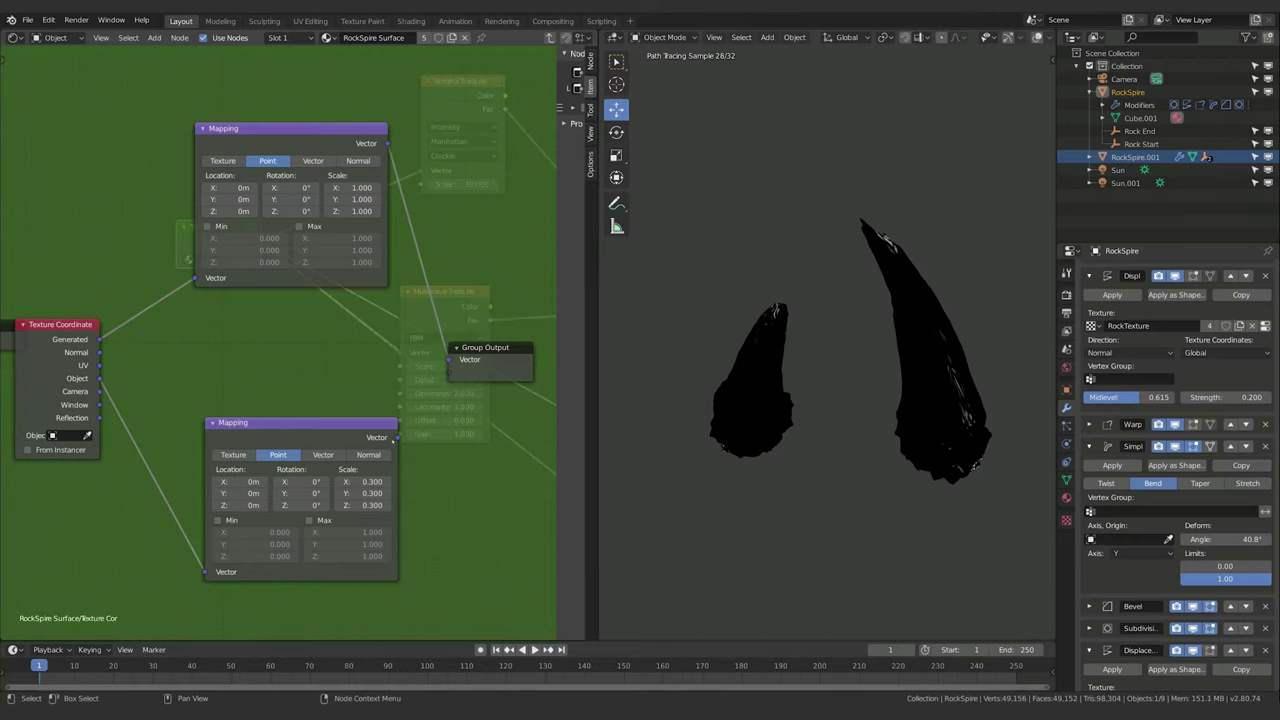
drag(395, 437, 449, 359)
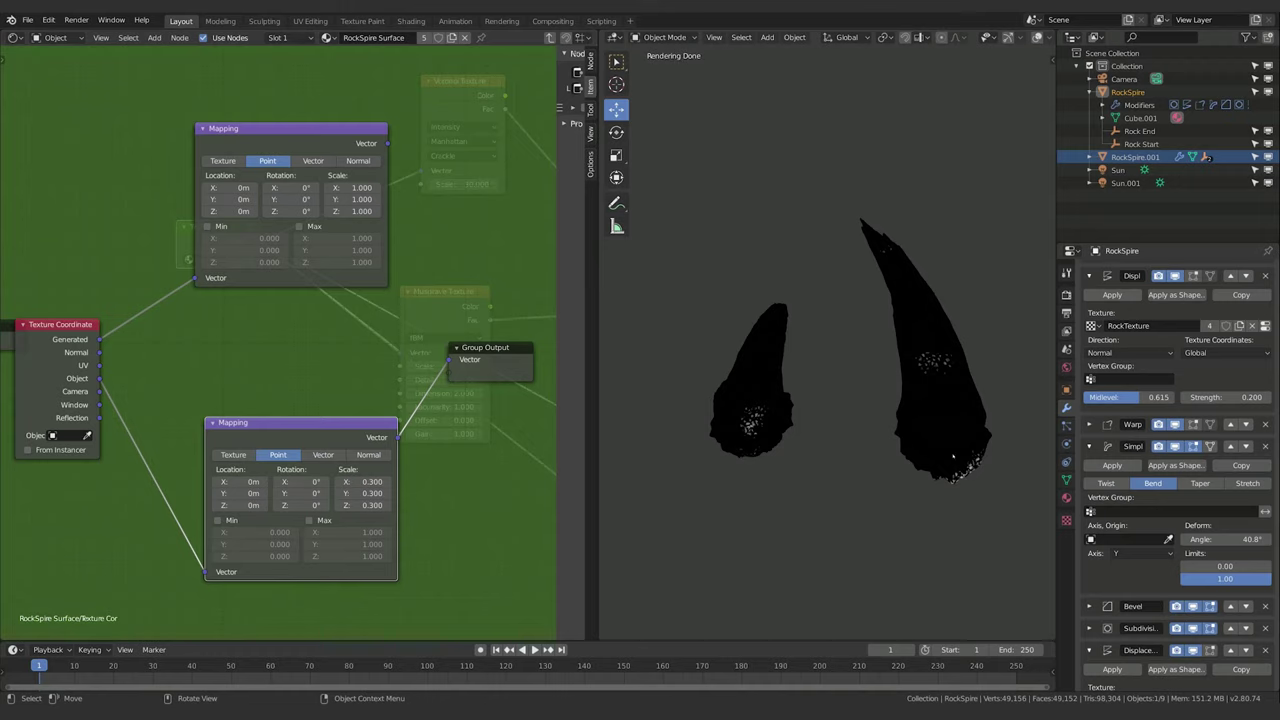
mouse_move(971, 476)
middle_down()
mouse_move(840, 470)
mouse_move(654, 383)
middle_up()
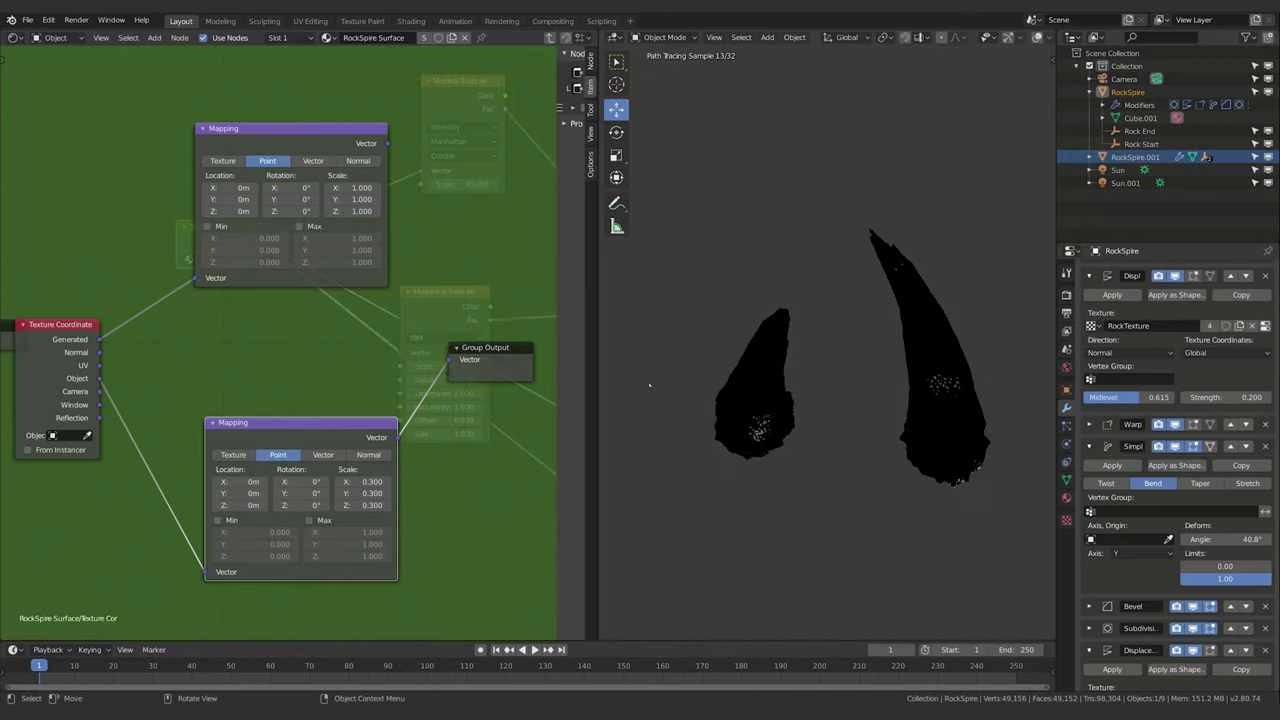
key(Tab)
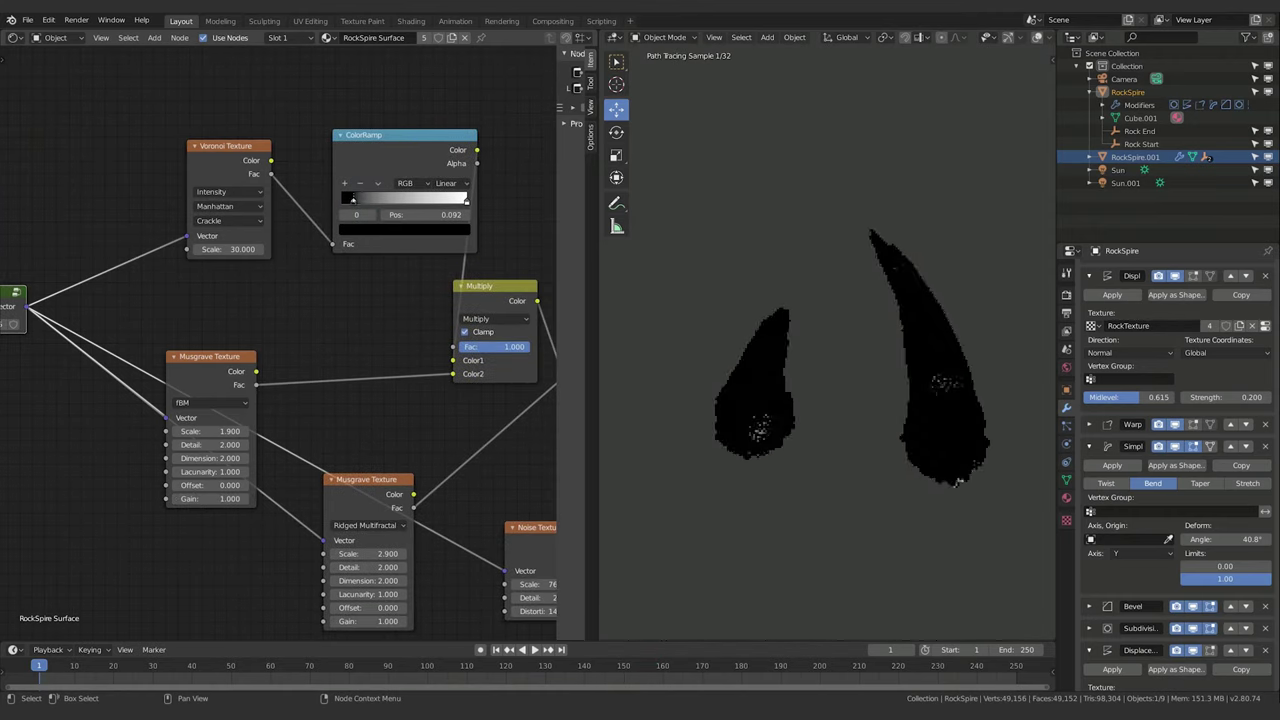
Move the black stop of the Voronoi texture's ColorRamp slightly lower and try shifting its white stop toward it.
drag(361, 199, 350, 199)
drag(466, 199, 390, 200)
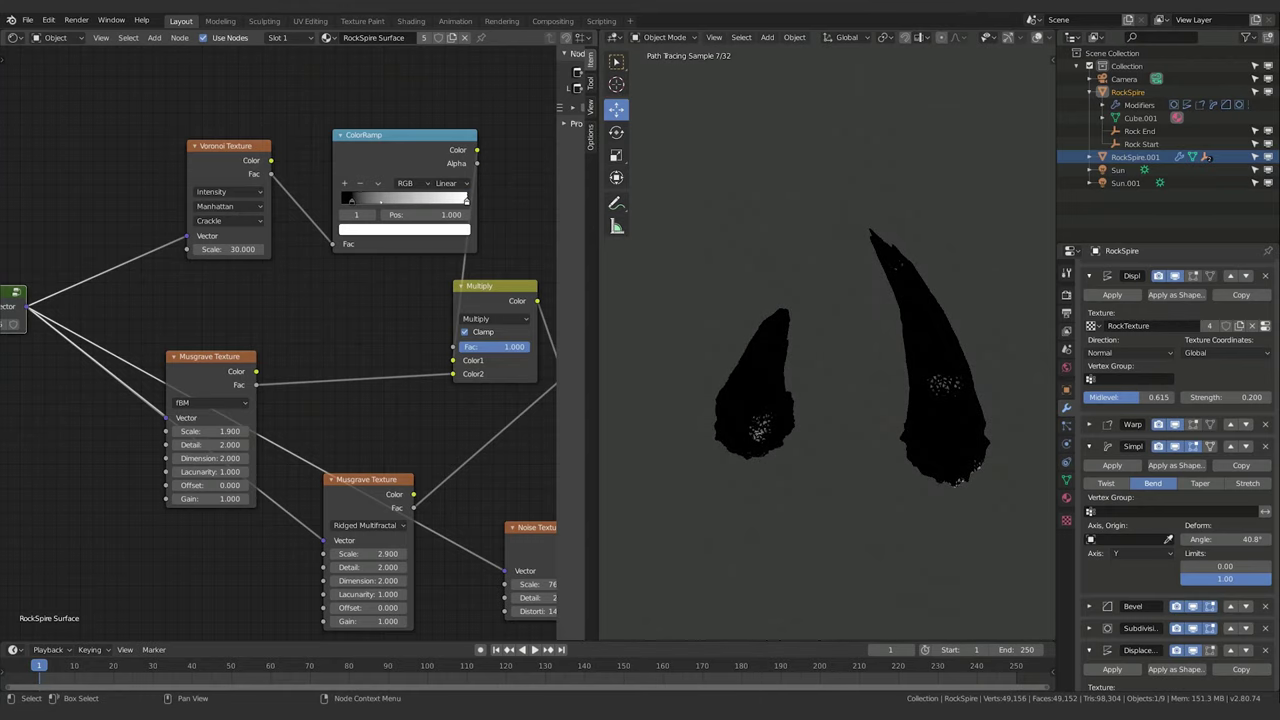
middle_drag(480, 420, 60, 207)
middle_drag(337, 313, 245, 357)
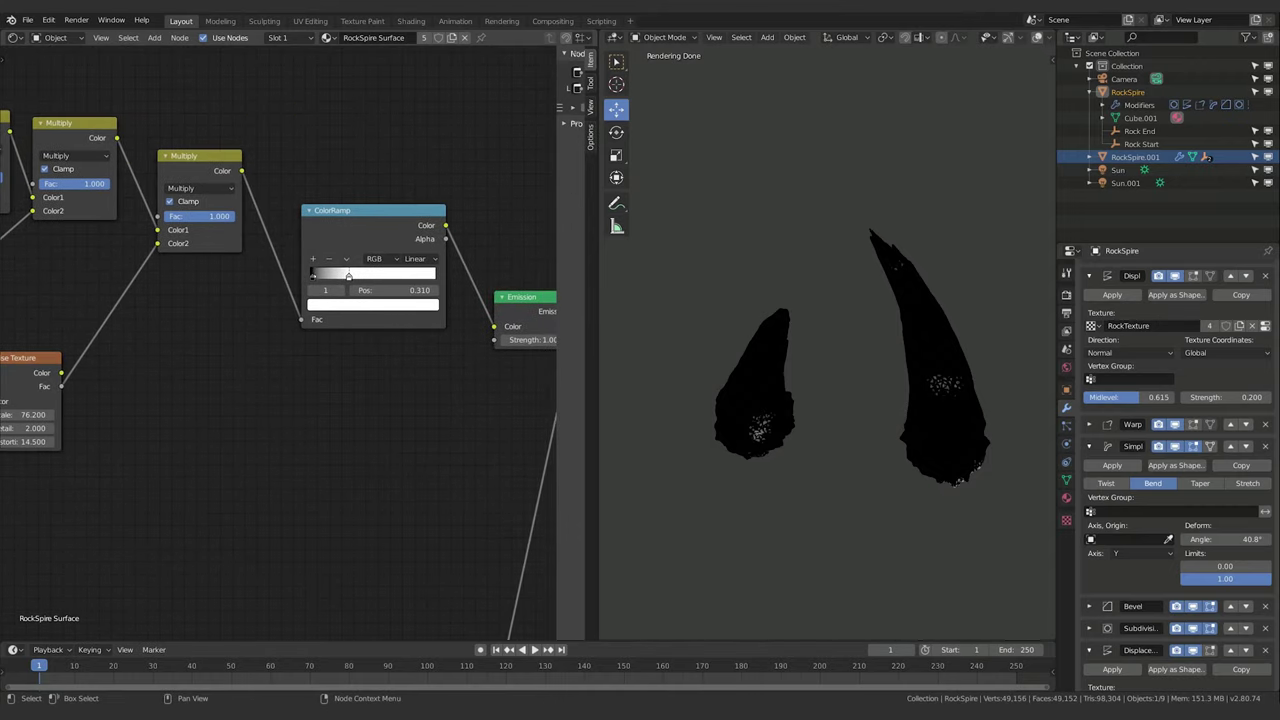
Tighten the ColorRamp before the Emission node by moving its white stop to 0.092, and inspect the mask around both spires.
drag(348, 277, 337, 277)
click(310, 276)
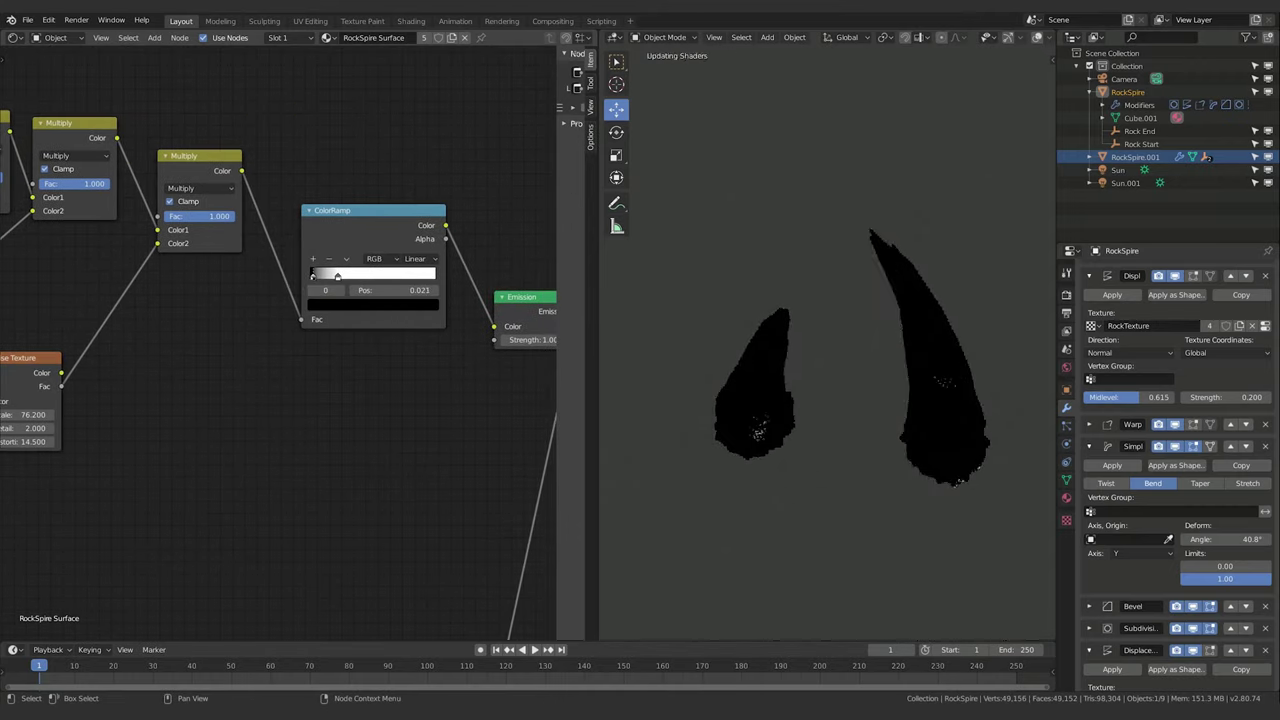
mouse_move(310, 276)
mouse_down()
mouse_move(337, 277)
mouse_move(321, 277)
mouse_up()
middle_drag(869, 362, 781, 367)
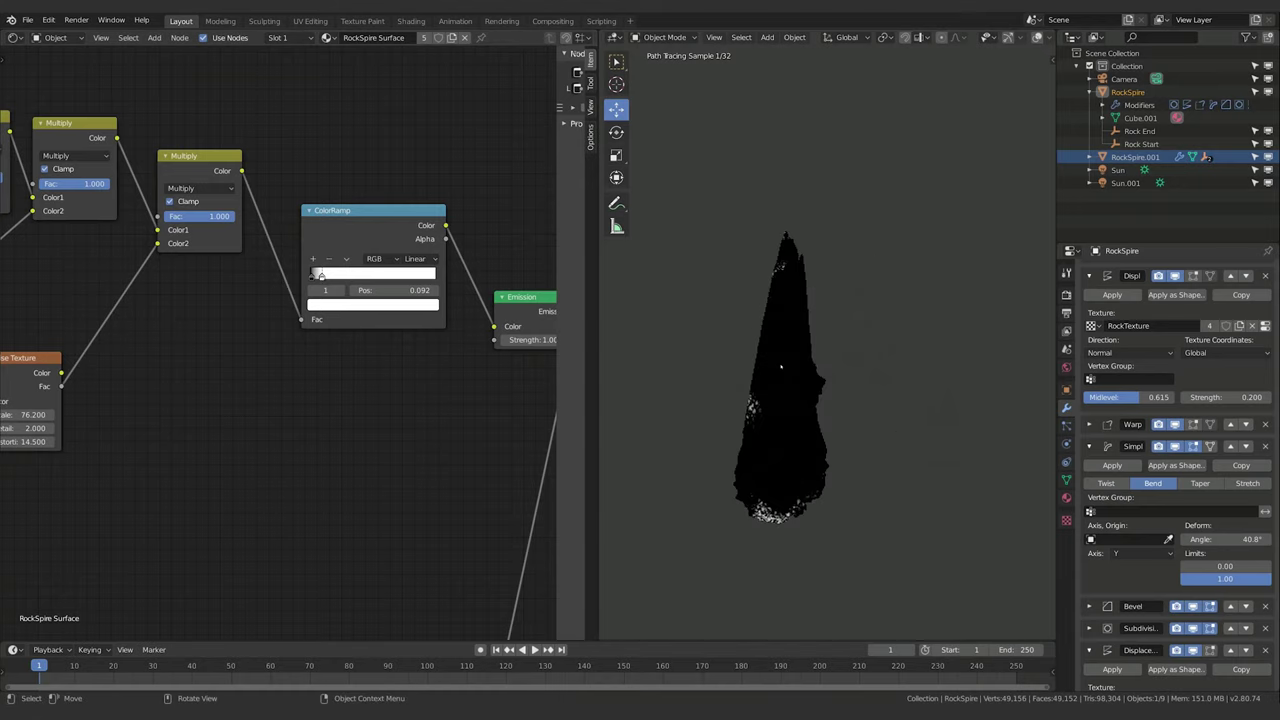
middle_drag(683, 416, 785, 371)
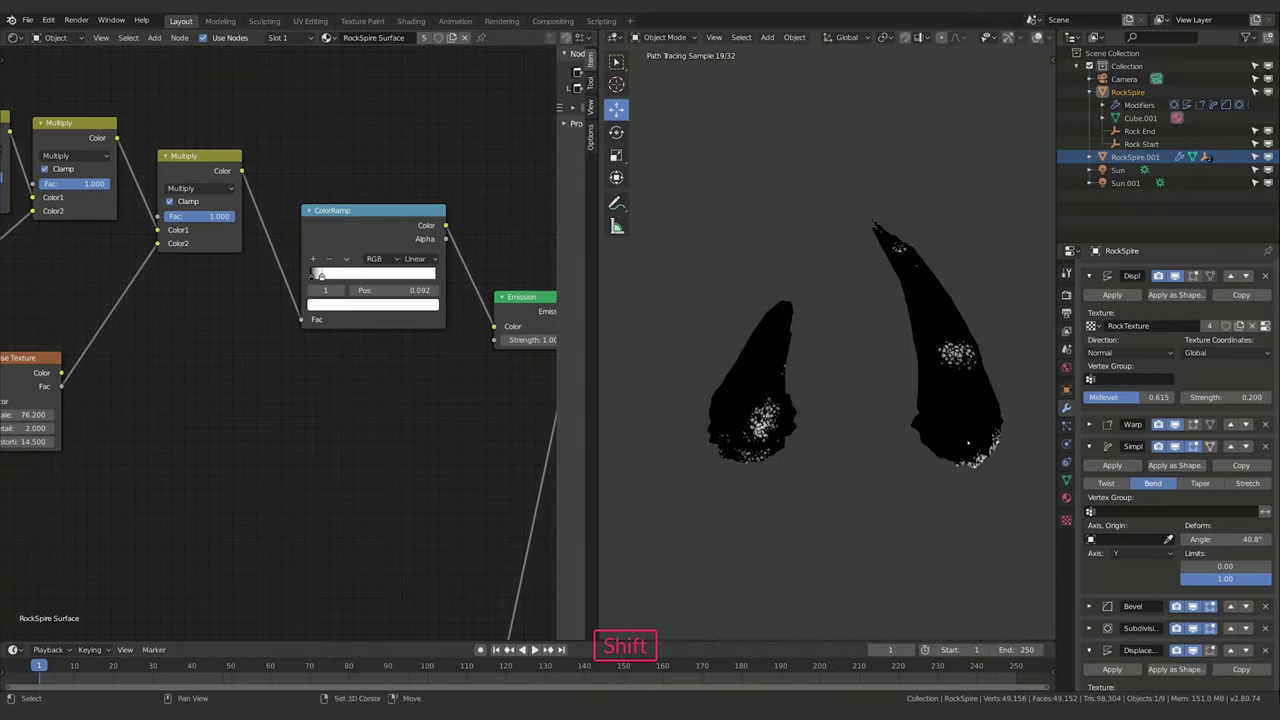
shift+middle_drag(599, 462, 561, 465)
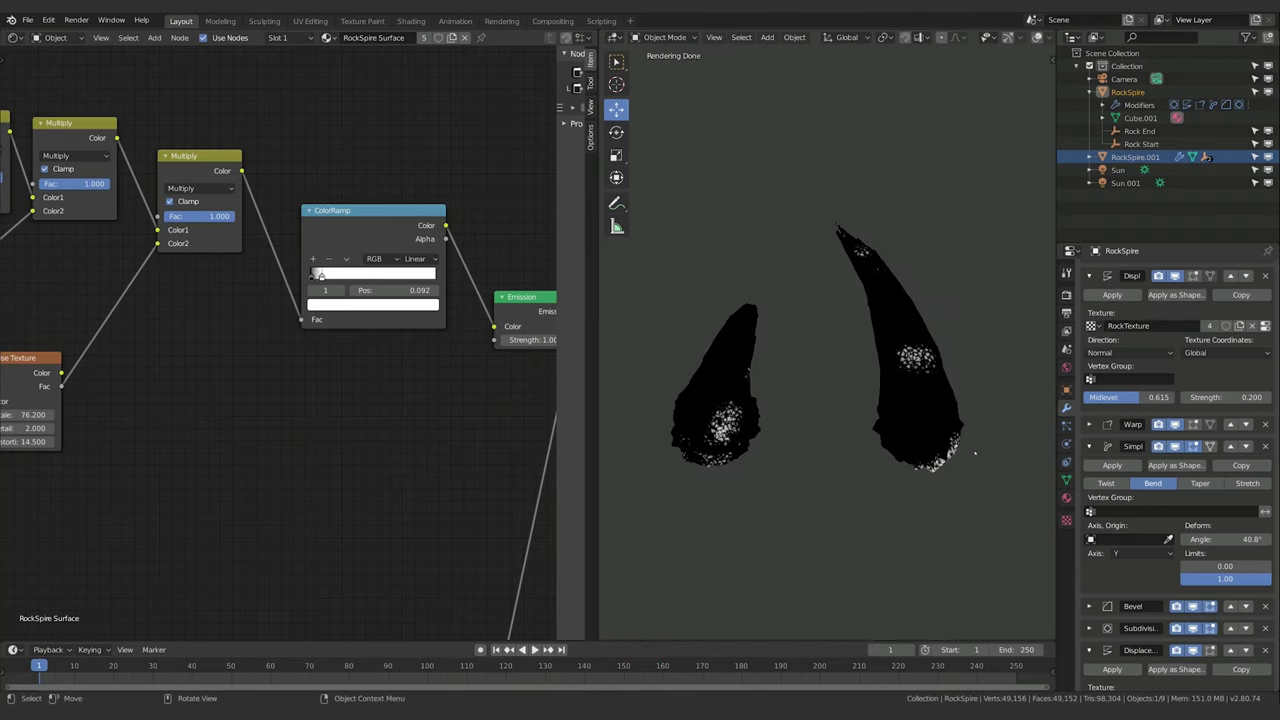
Reconnect the Mix Shader to the Material Output's Surface input.
scroll(300, 457, down, 3)
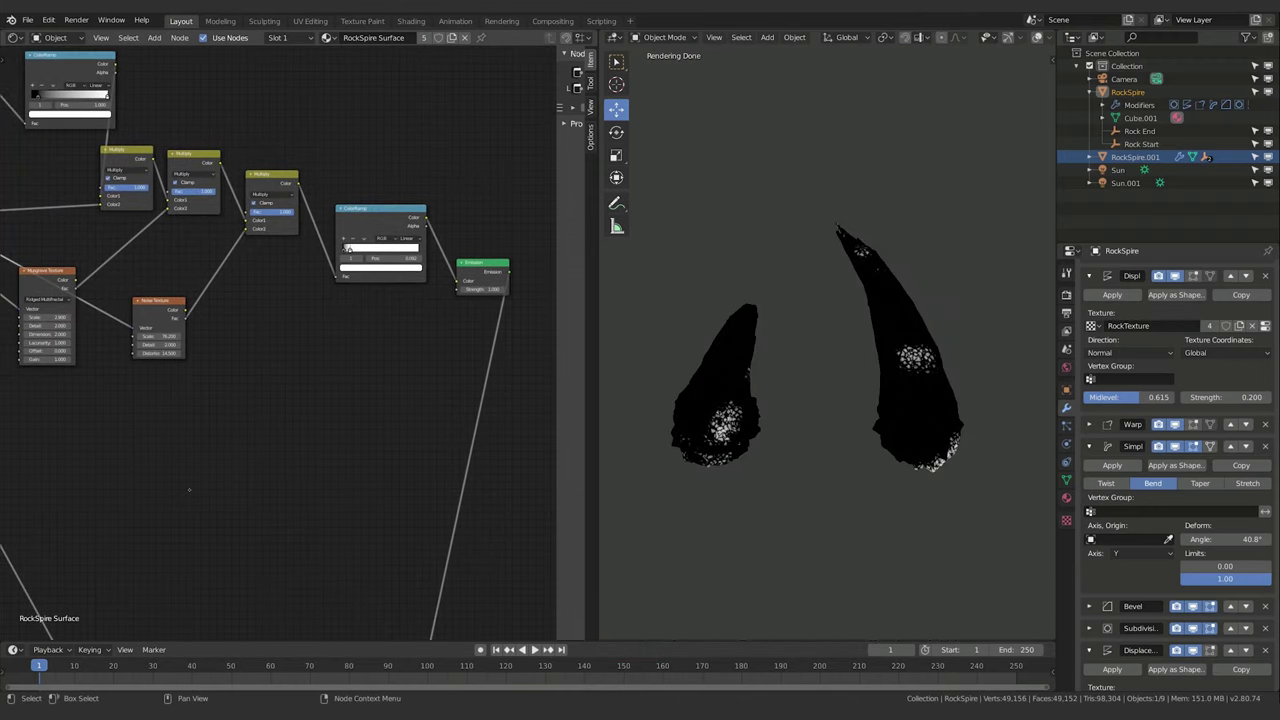
middle_drag(189, 490, 141, 451)
middle_drag(217, 550, 376, 444)
middle_drag(392, 313, 244, 375)
drag(234, 478, 393, 471)
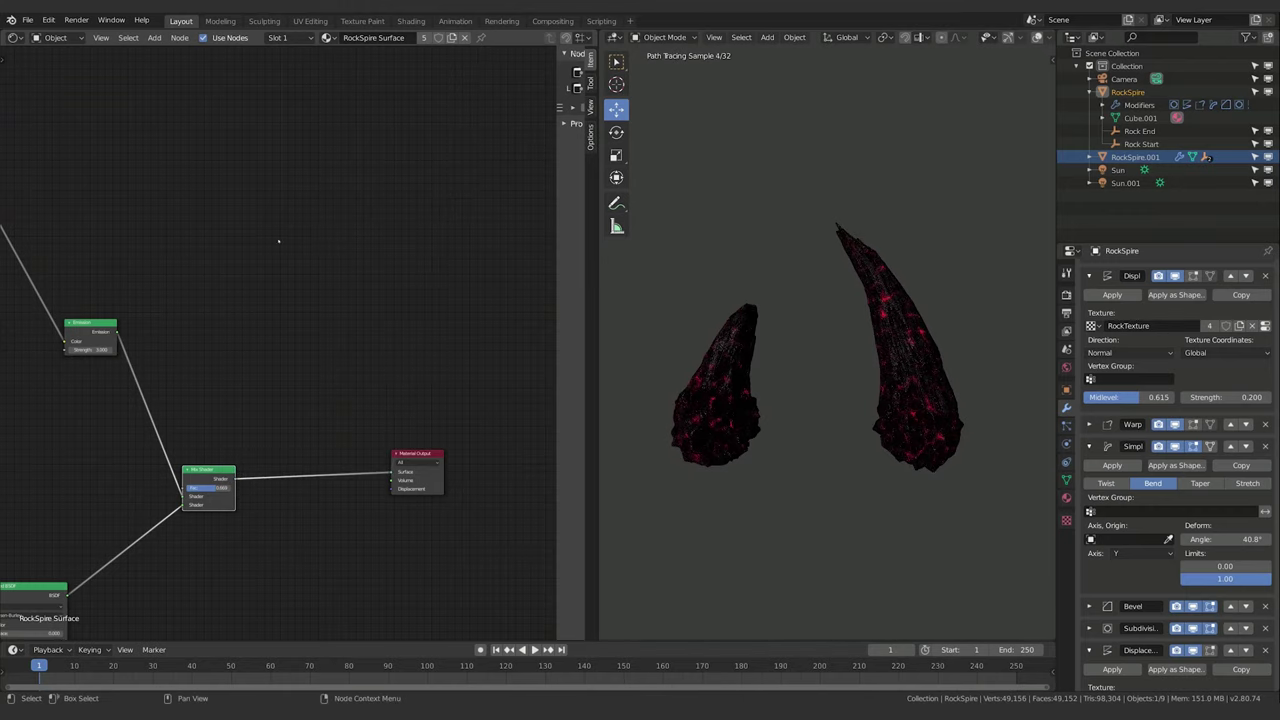
Review the Texture Coordinate group and the original red ColorRamp, Emission and Mix Shader part of the material.
middle_drag(438, 408, 139, 151)
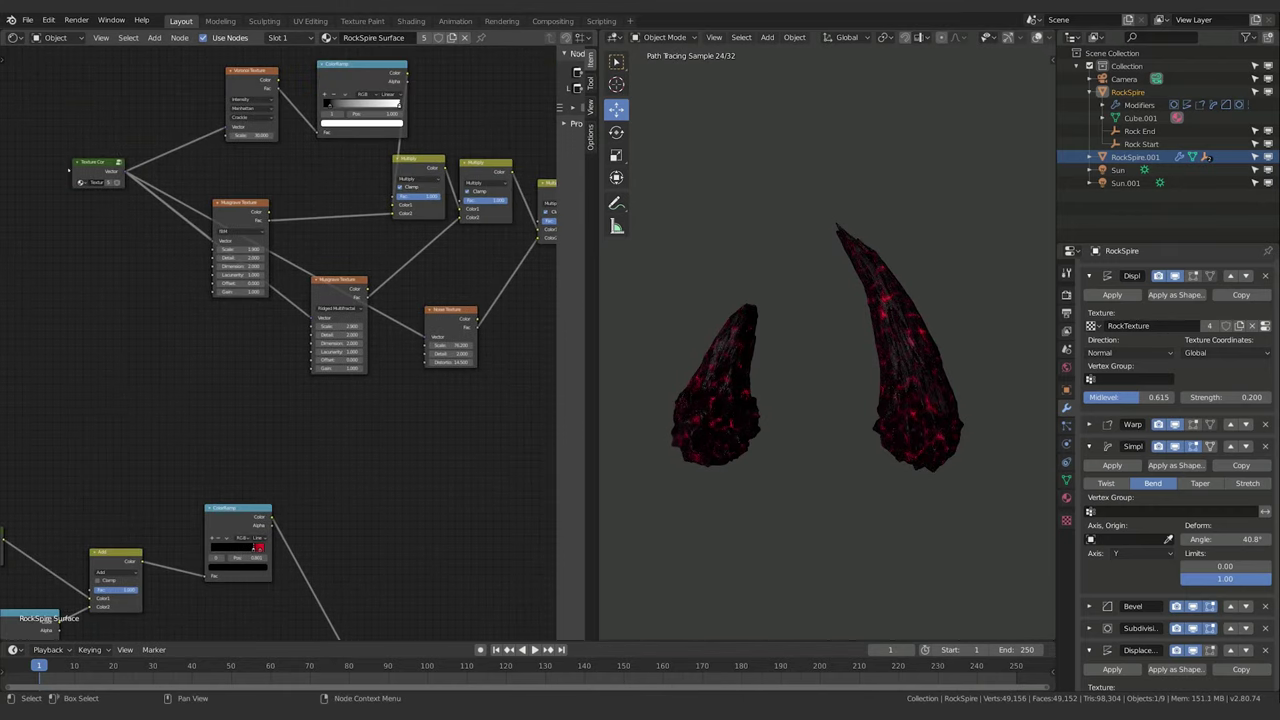
click(97, 163)
key(Tab)
key(Tab)
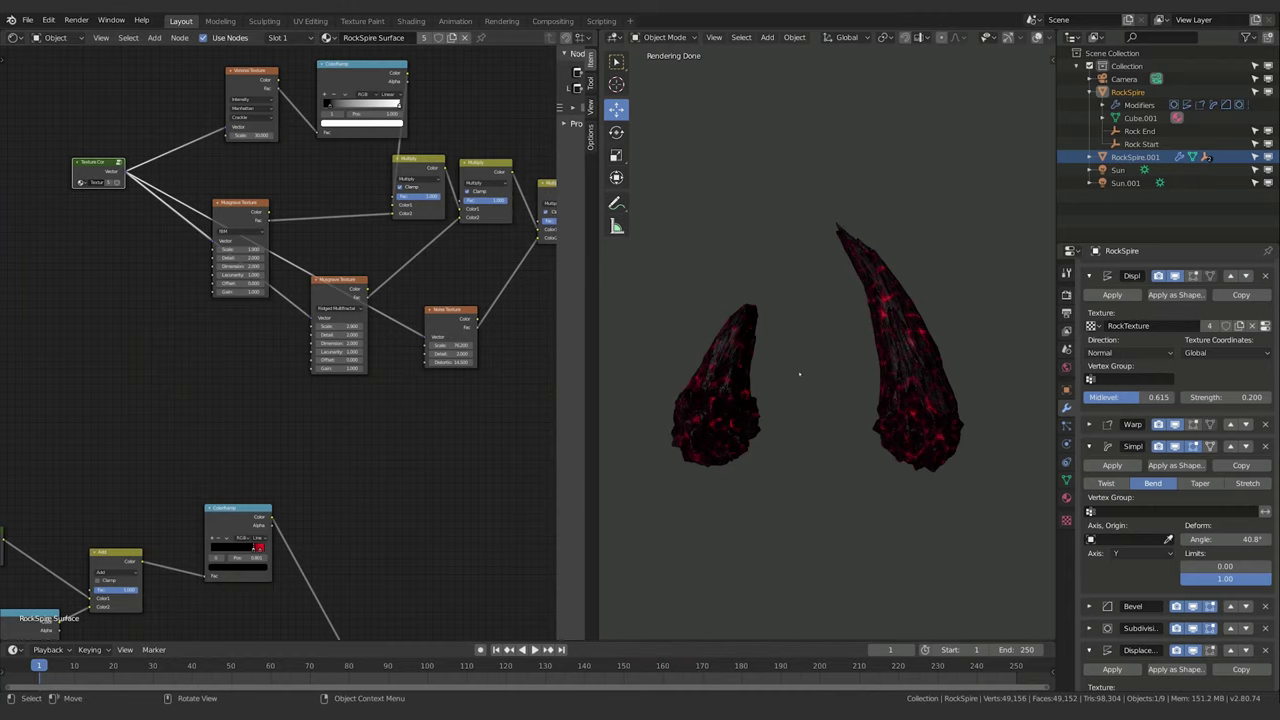
middle_drag(545, 490, 509, 360)
middle_drag(366, 438, 205, 607)
middle_drag(422, 232, 361, 353)
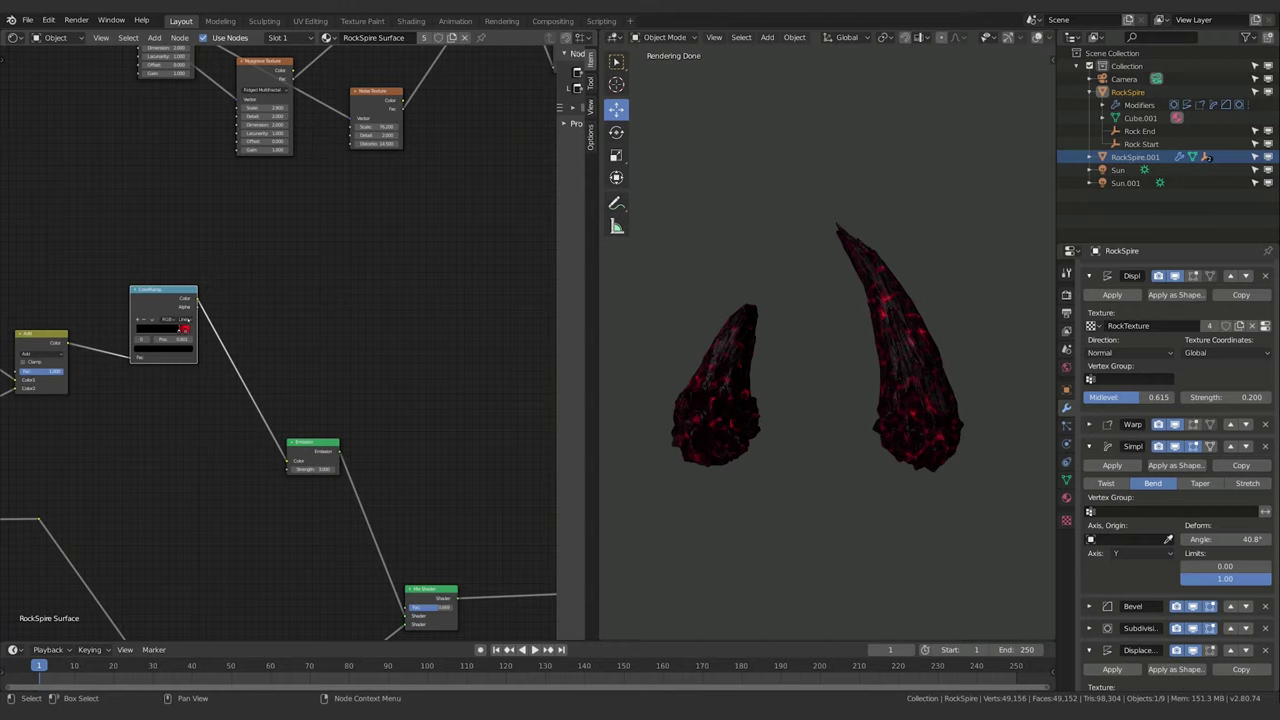
click(318, 443)
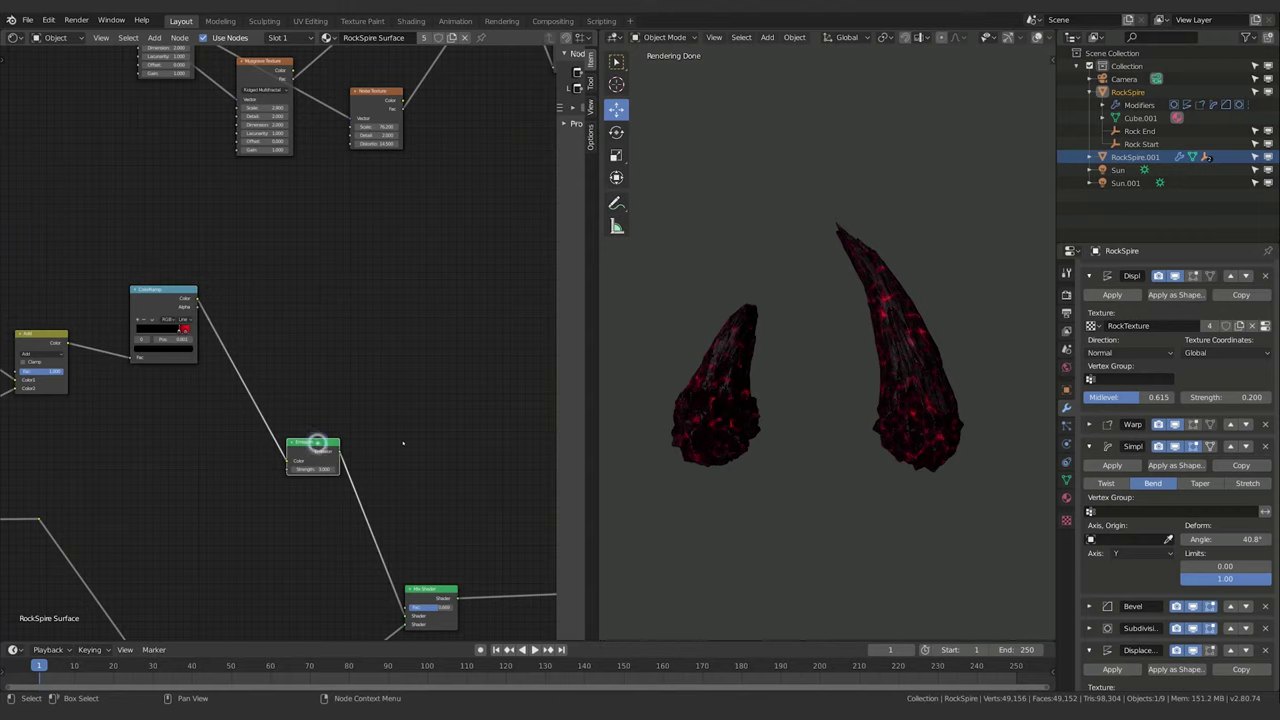
middle_drag(142, 310, 199, 287)
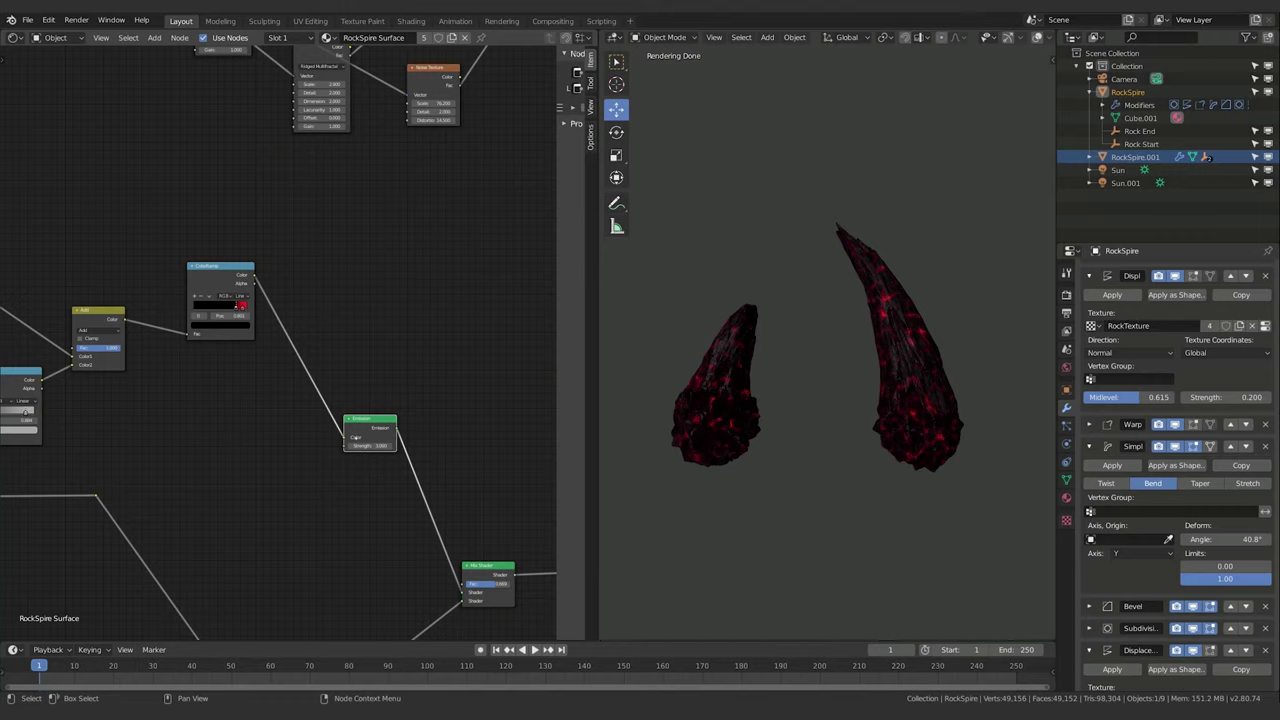
middle_drag(353, 438, 291, 320)
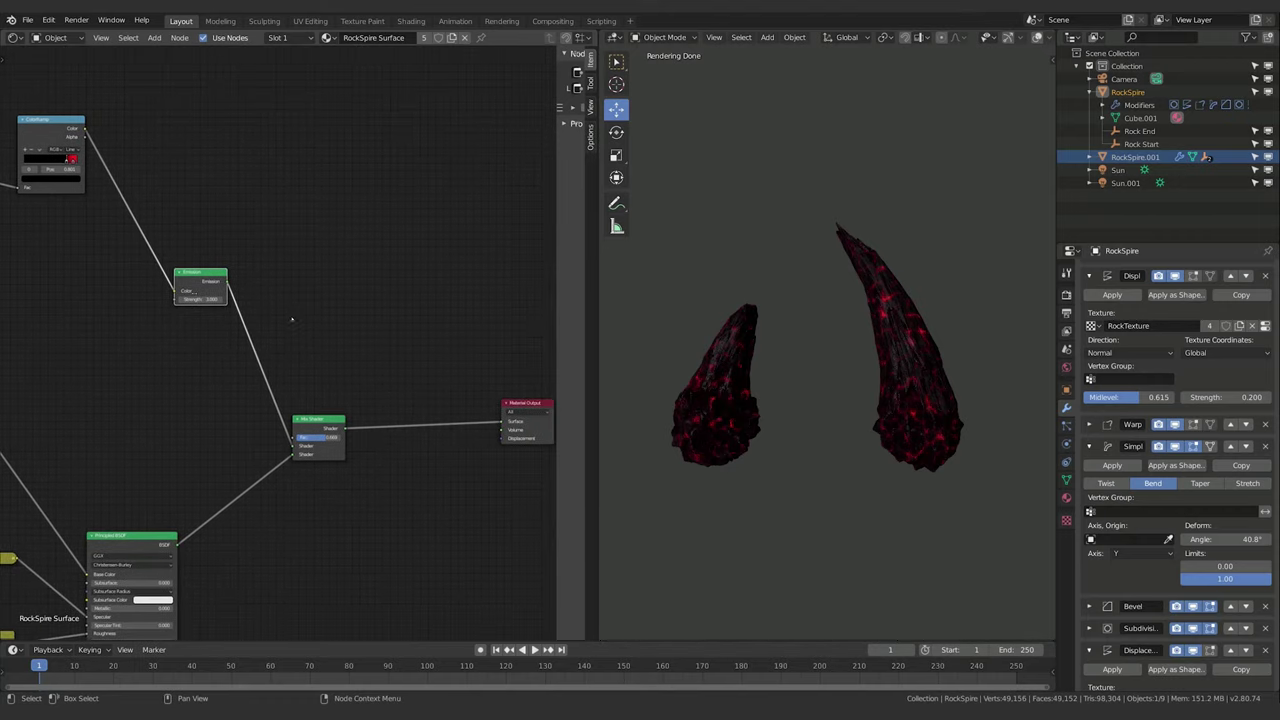
click(325, 418)
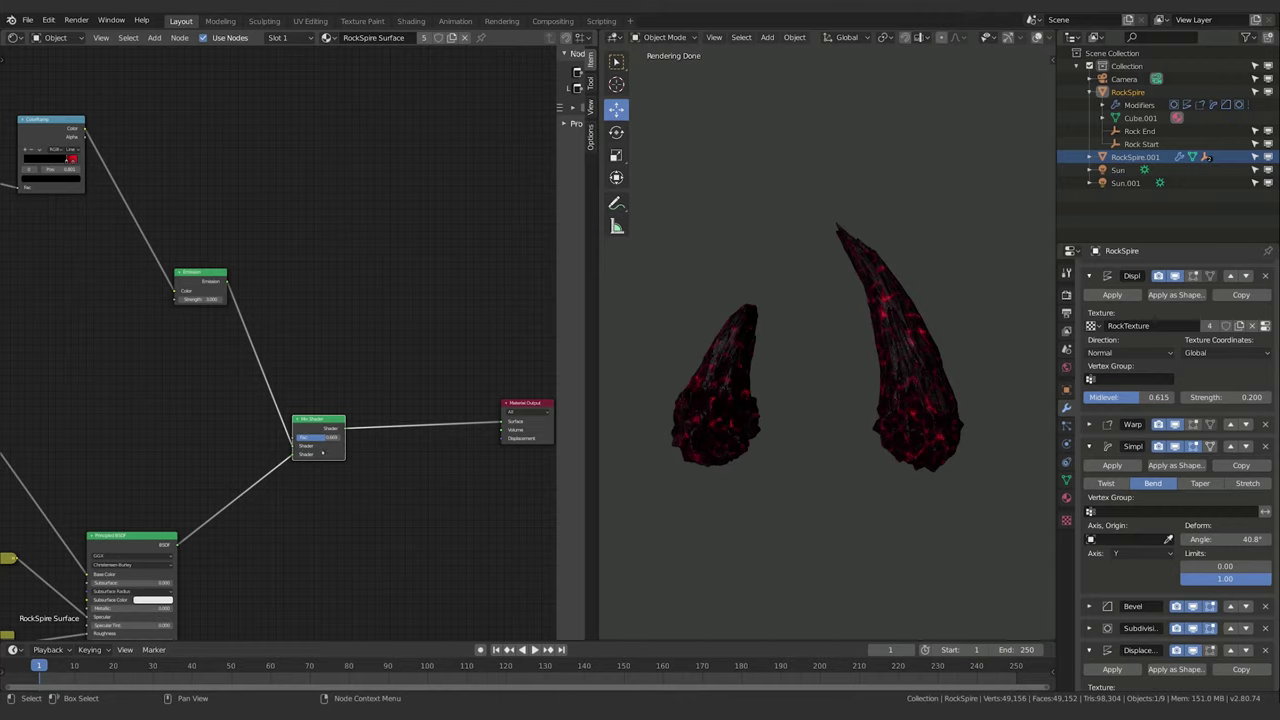
middle_drag(385, 471, 426, 467)
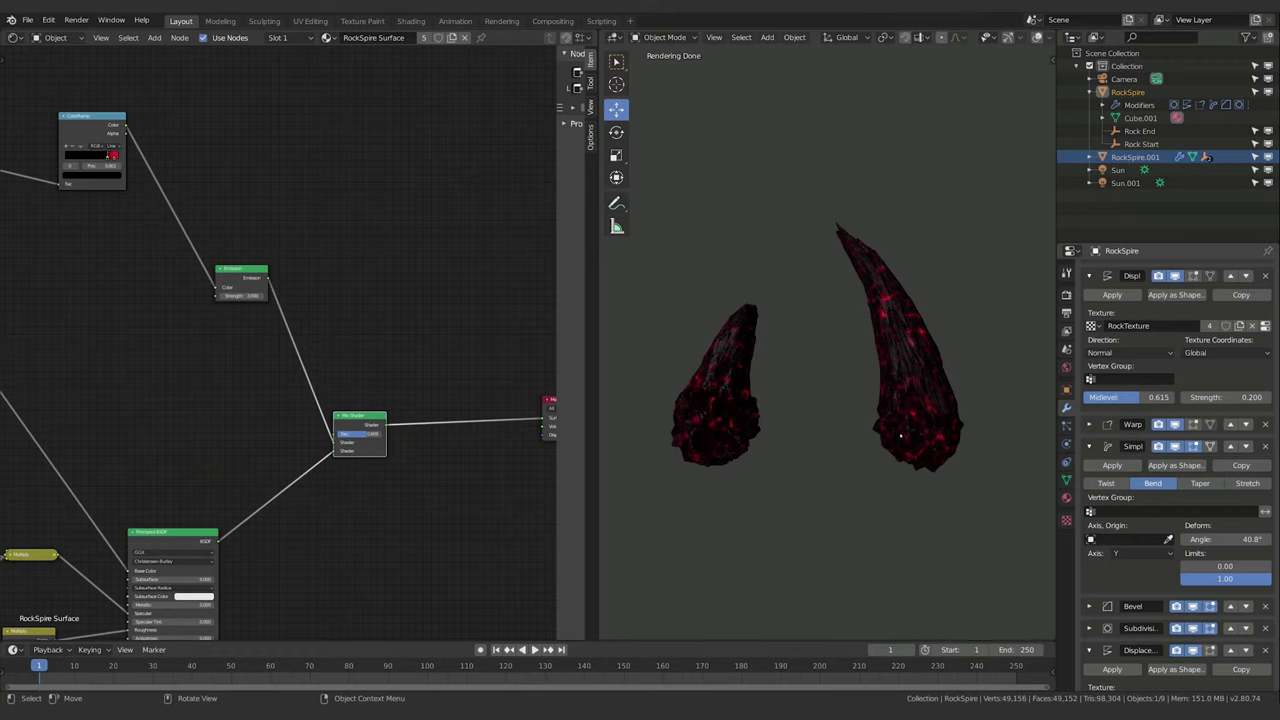
middle_drag(370, 267, 386, 258)
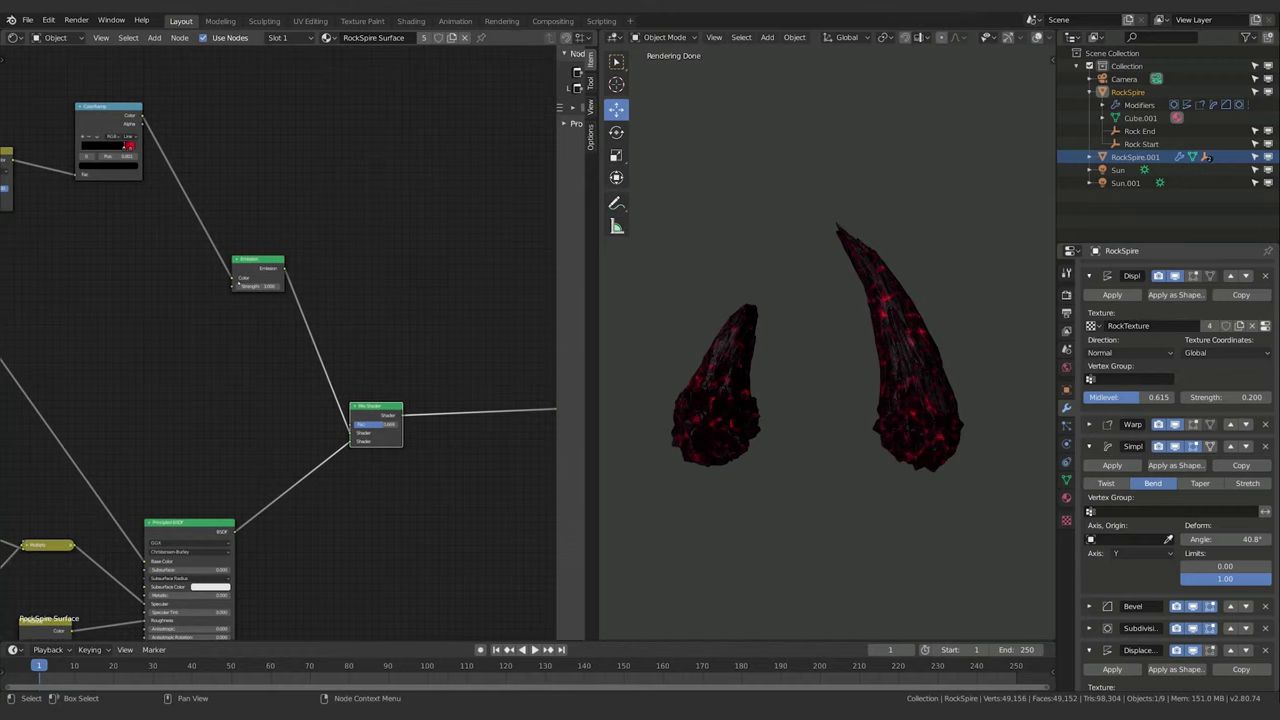
Disconnect the red ColorRamp from the Emission node, give Emission a solid red colour and place it closer to the Mix Shader.
drag(232, 278, 201, 278)
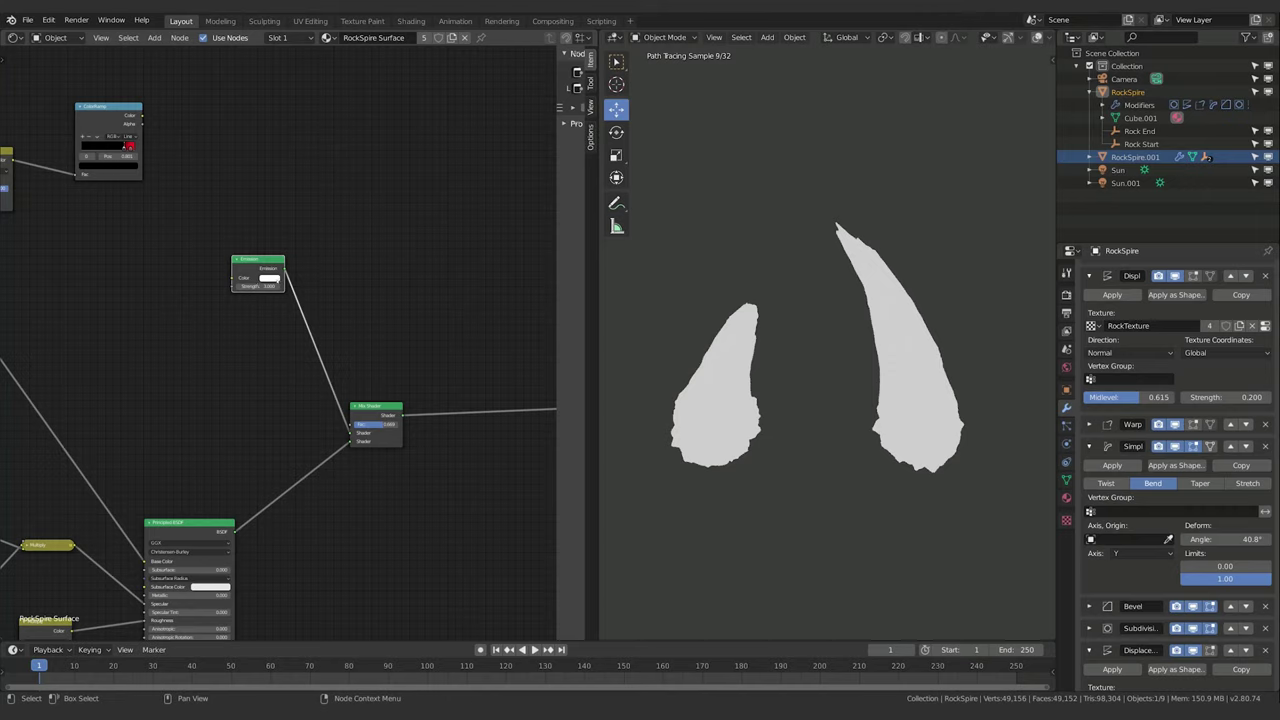
click(277, 281)
click(284, 221)
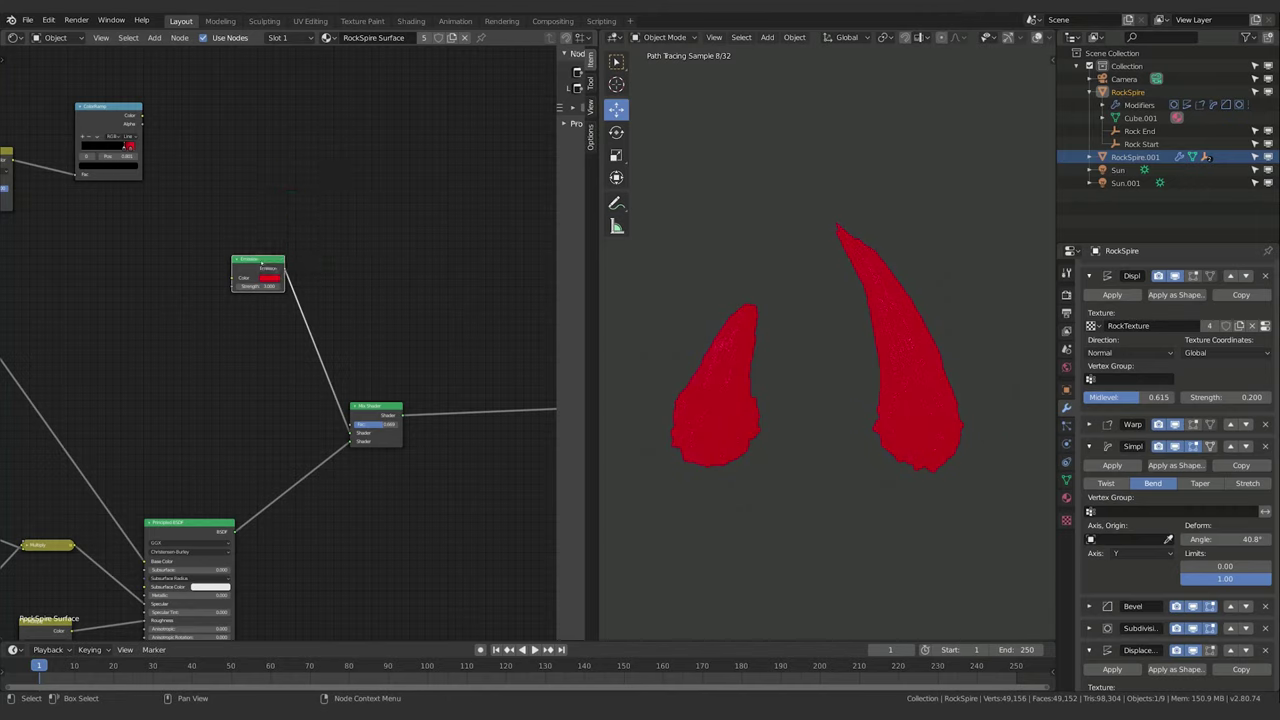
drag(260, 260, 193, 380)
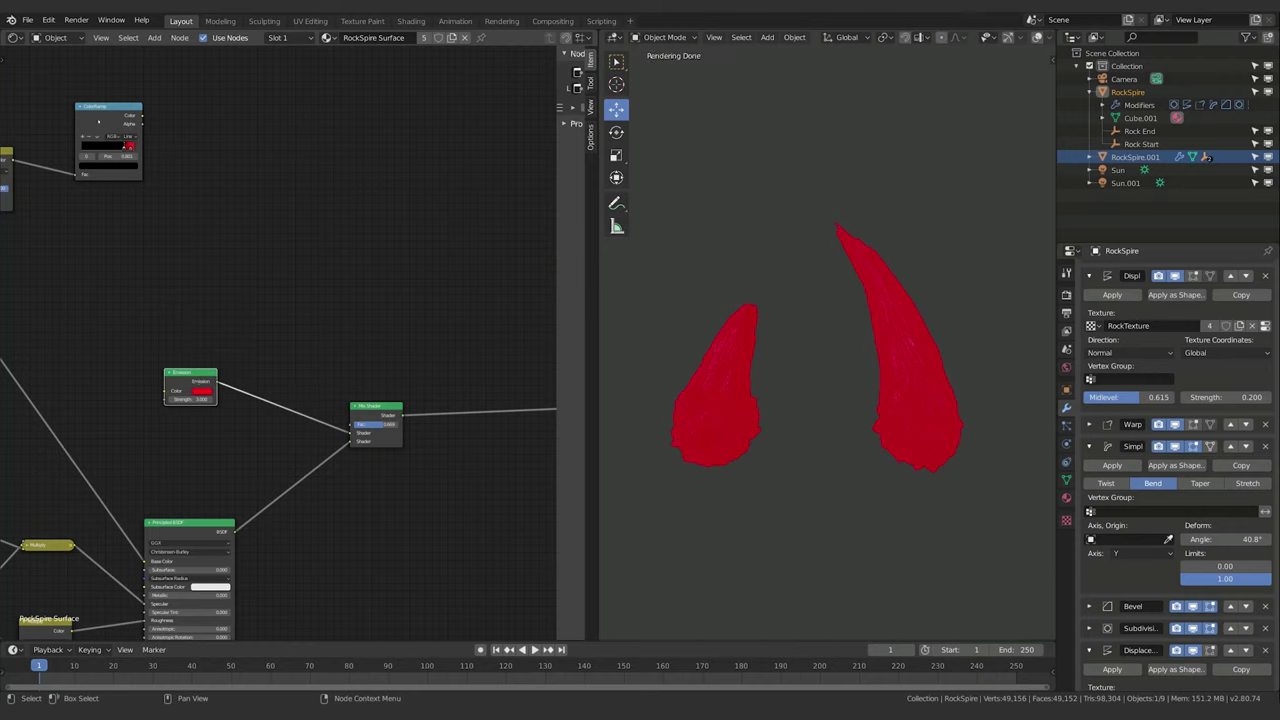
Change the ColorRamp's red stop to pure white by setting R, G and B to 1.
click(98, 121)
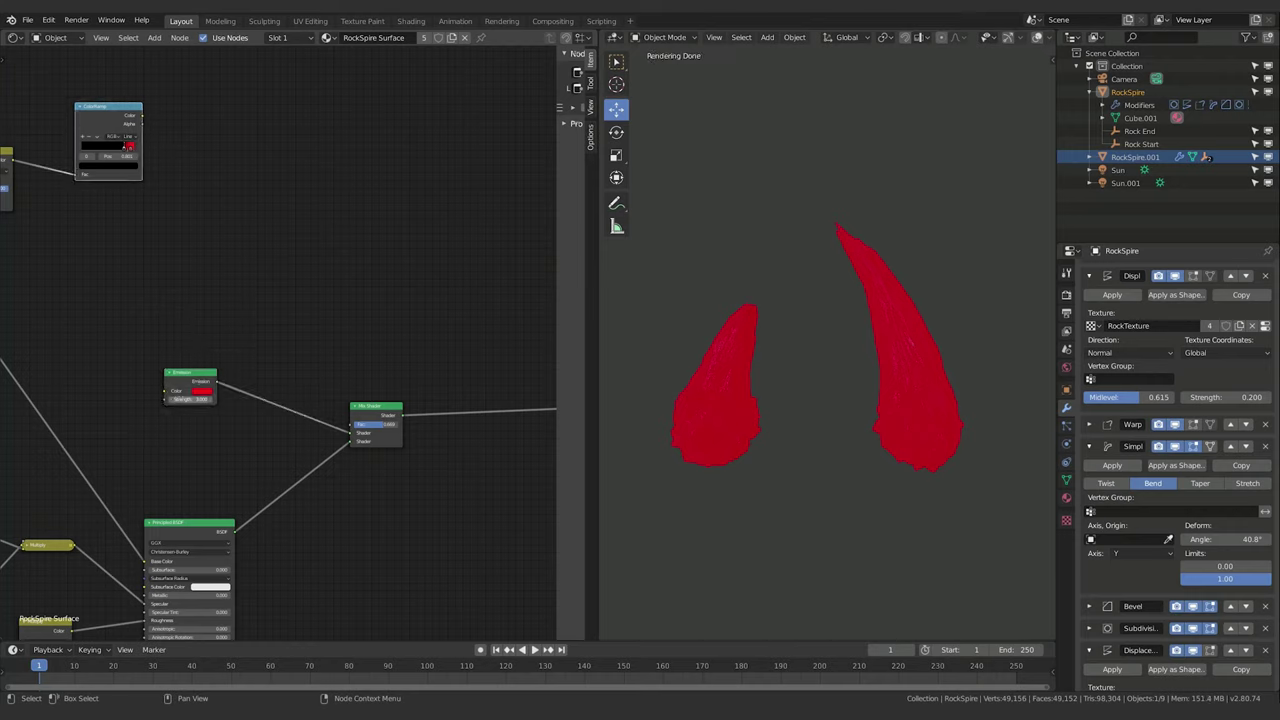
click(130, 150)
click(127, 168)
click(127, 165)
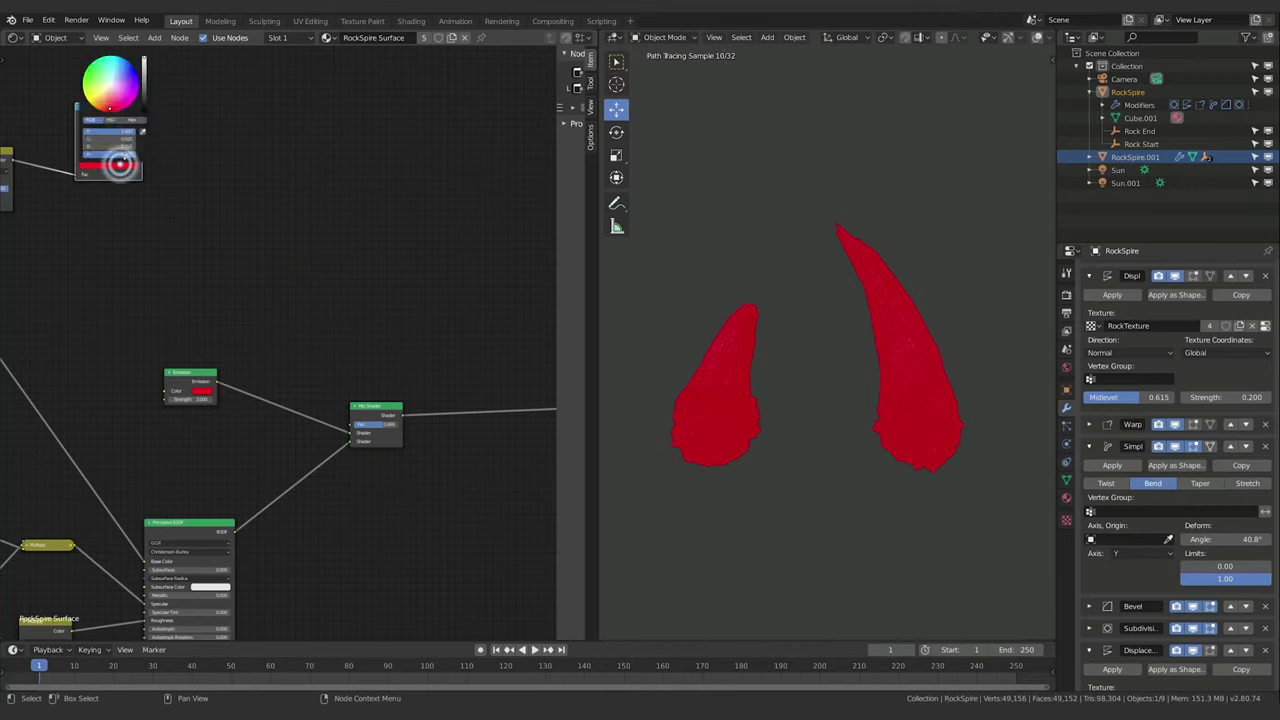
click(143, 57)
click(98, 132)
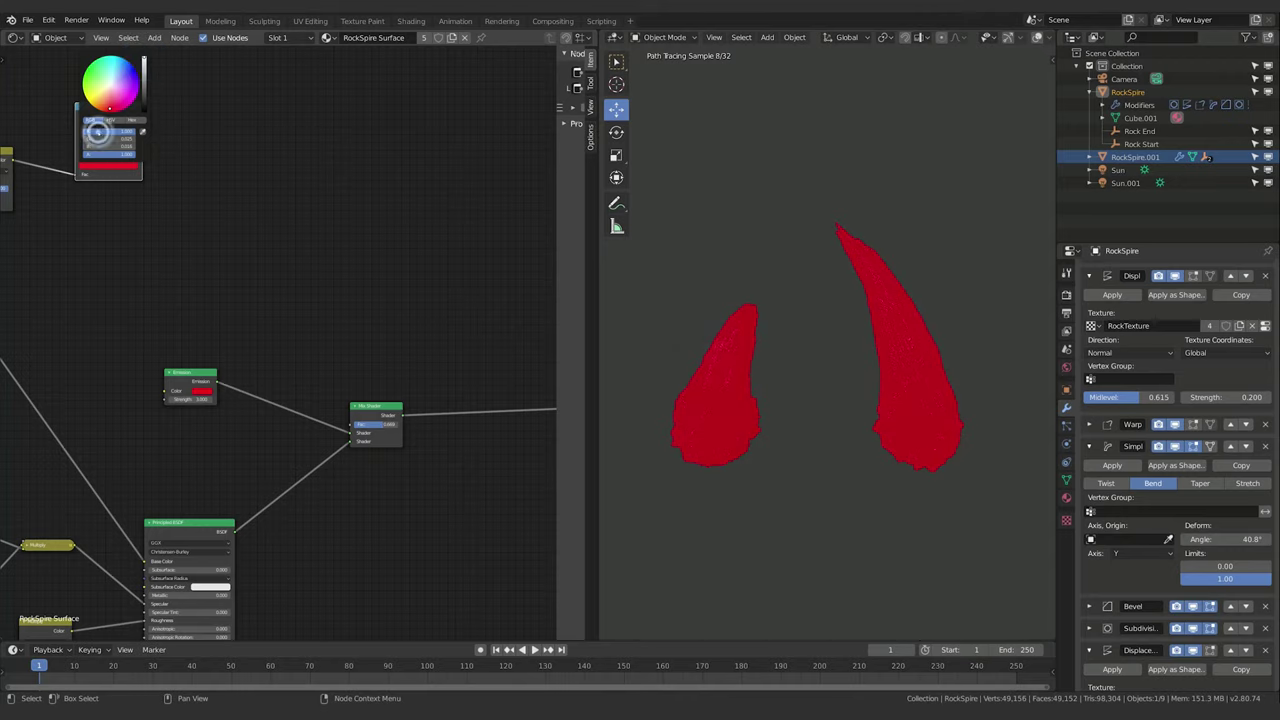
click(98, 132)
click(94, 120)
click(94, 120)
double_click(99, 131)
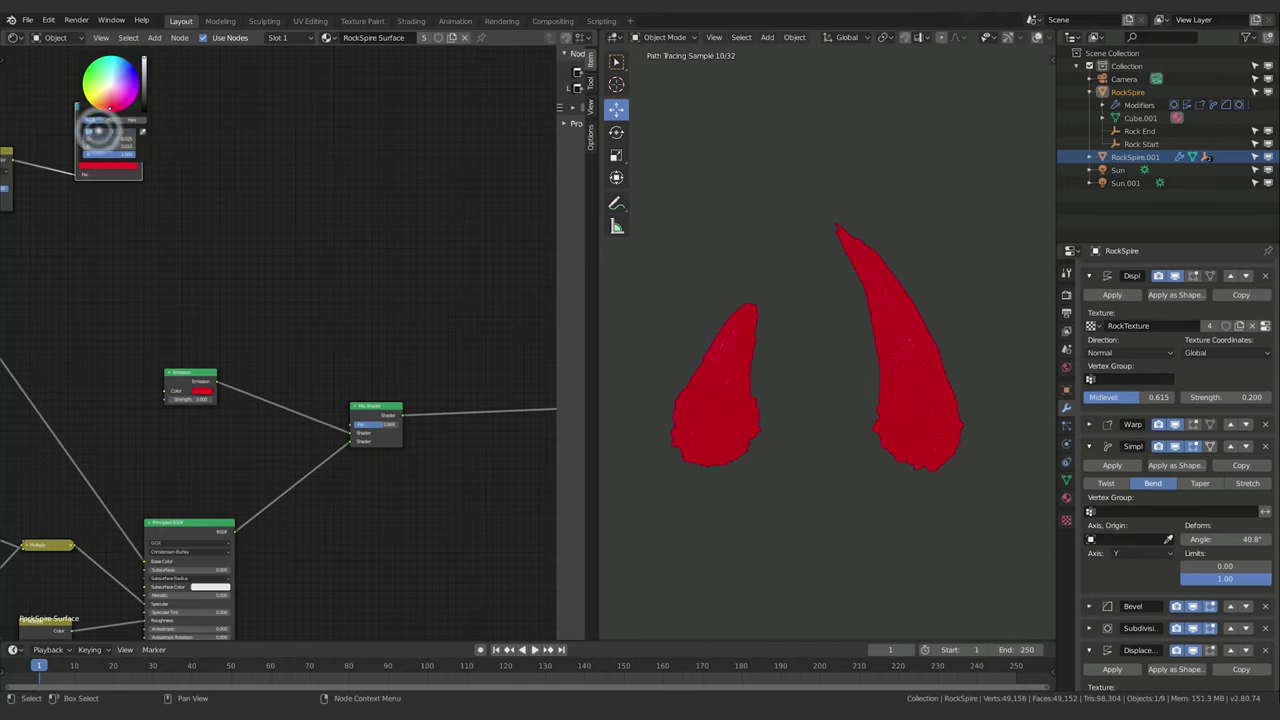
text(1)
key(Tab)
text(1)
key(Tab)
text(1)
key(Return)
text(1)
key(Return)
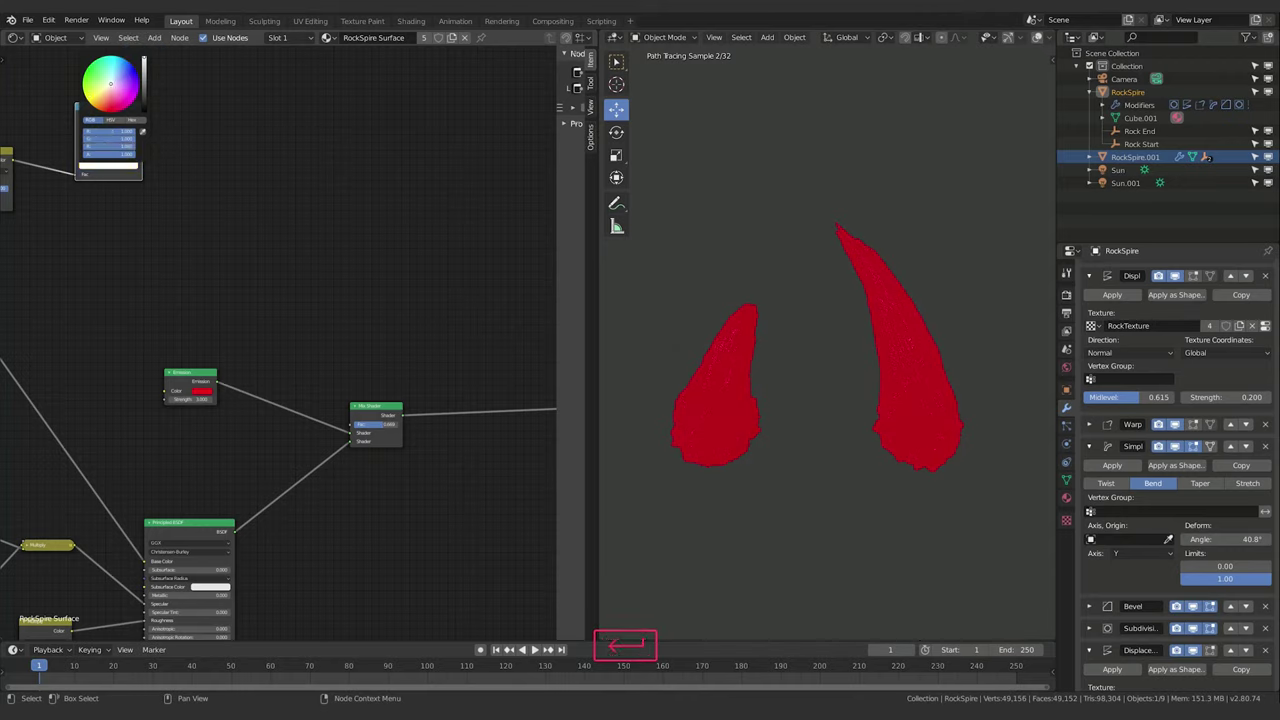
click(212, 133)
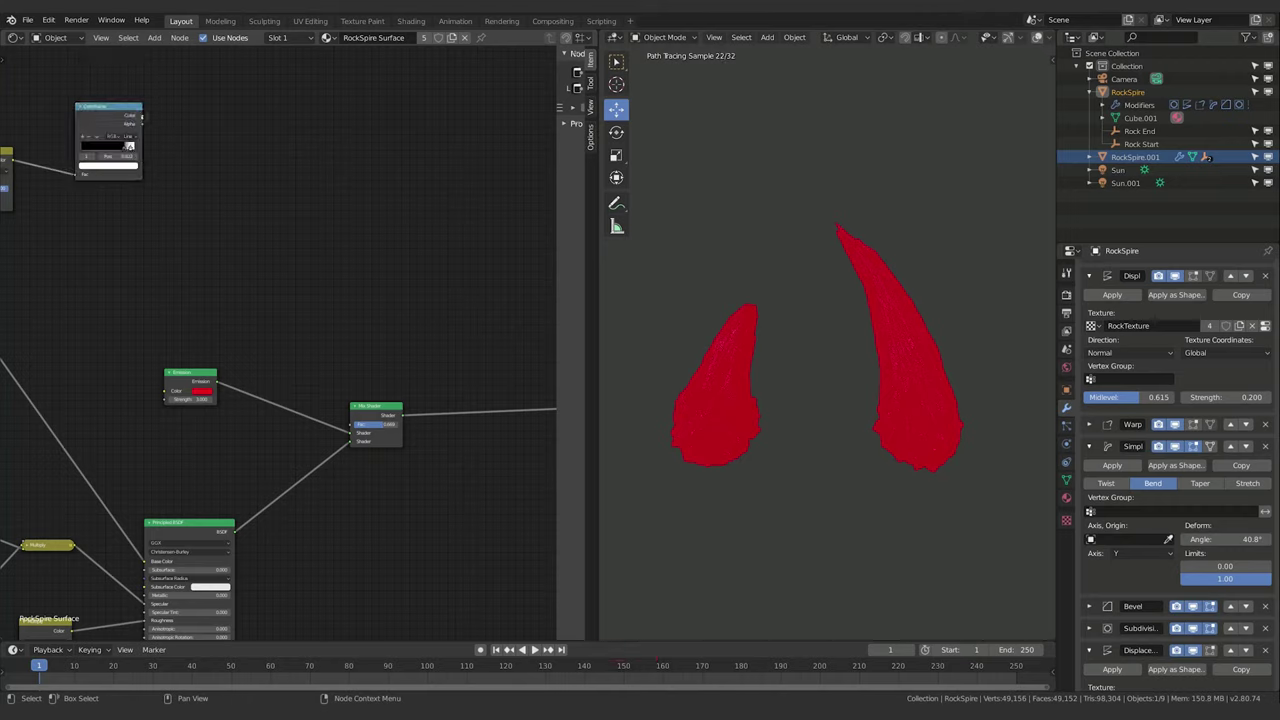
Connect the ColorRamp's Color to the Mix Shader's Fac, with Principled BSDF as the first shader and Emission as the second.
drag(142, 116, 352, 443)
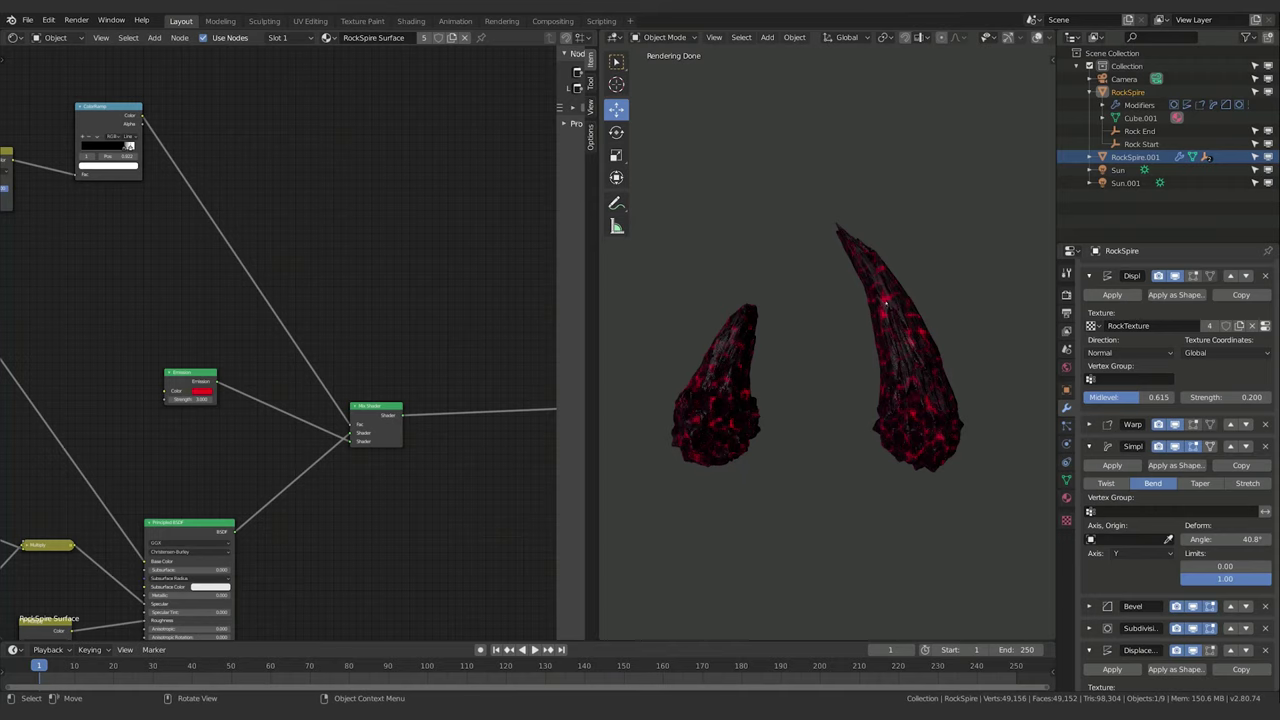
scroll(877, 404, up, 5)
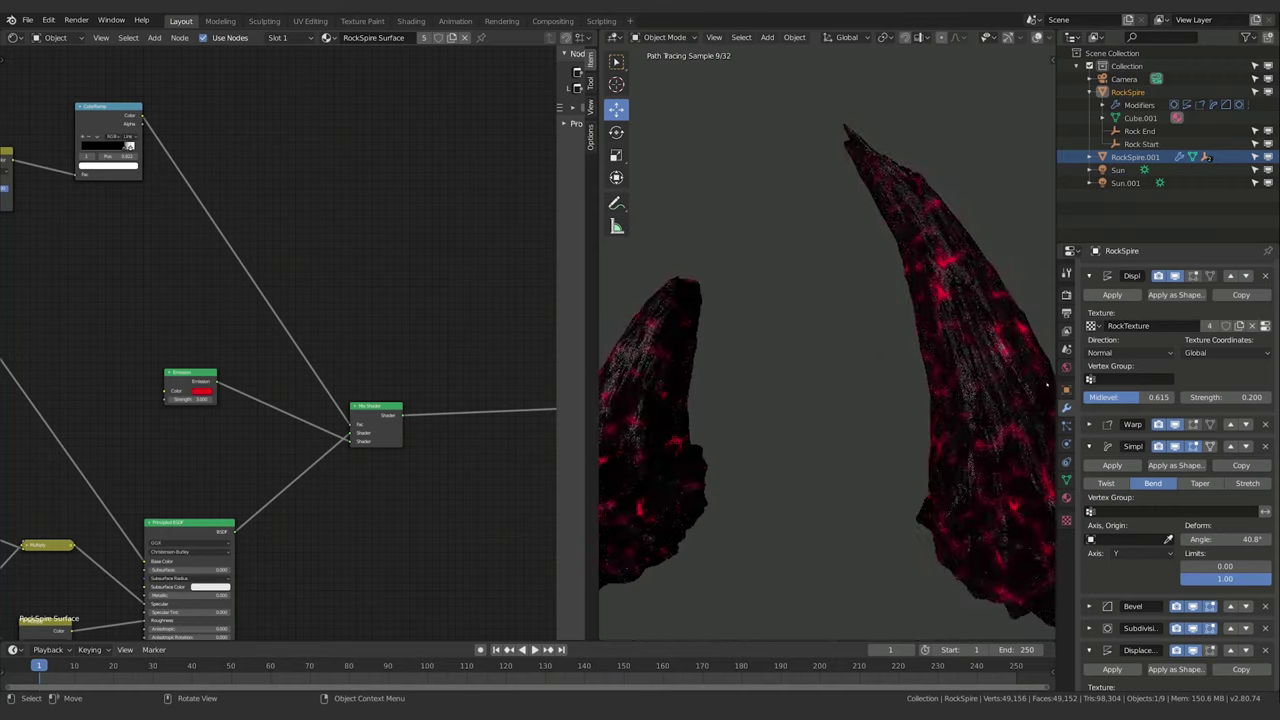
scroll(965, 378, down, 3)
Move the red Emission node down, just above the Principled BSDF, keeping it expanded.
middle_drag(424, 379, 410, 300)
click(157, 294)
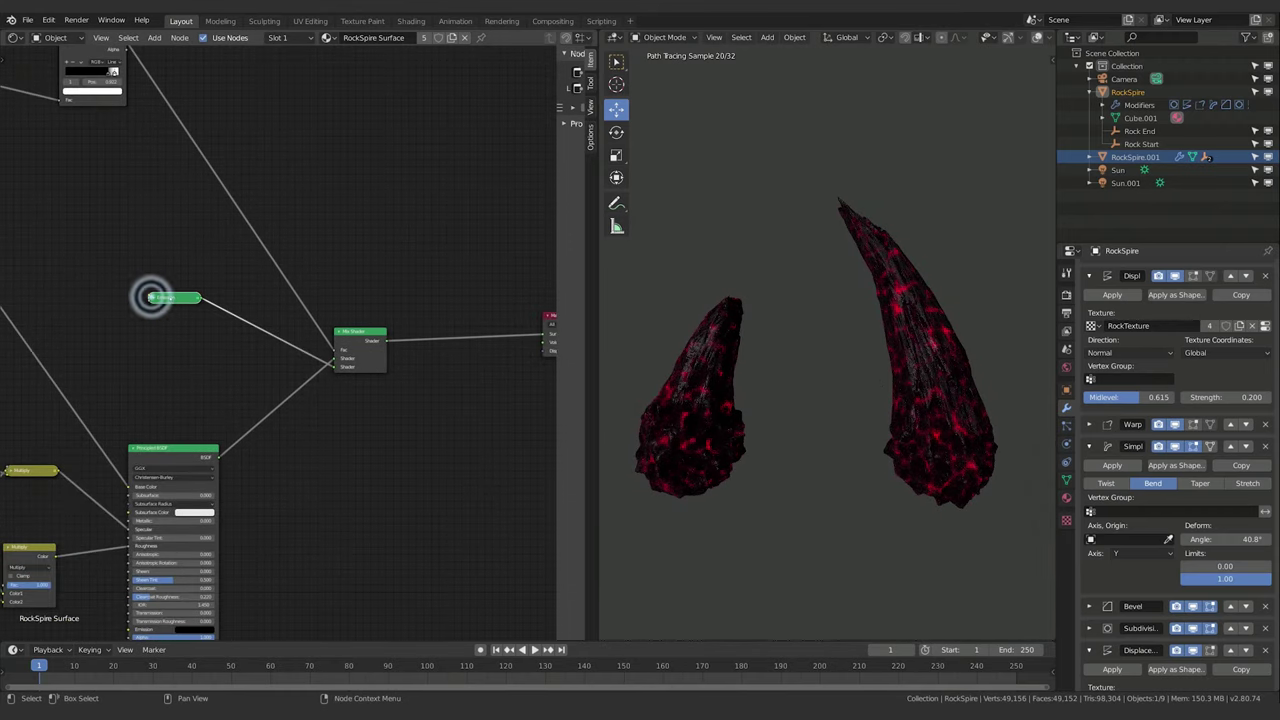
drag(169, 295, 181, 347)
middle_drag(181, 347, 270, 486)
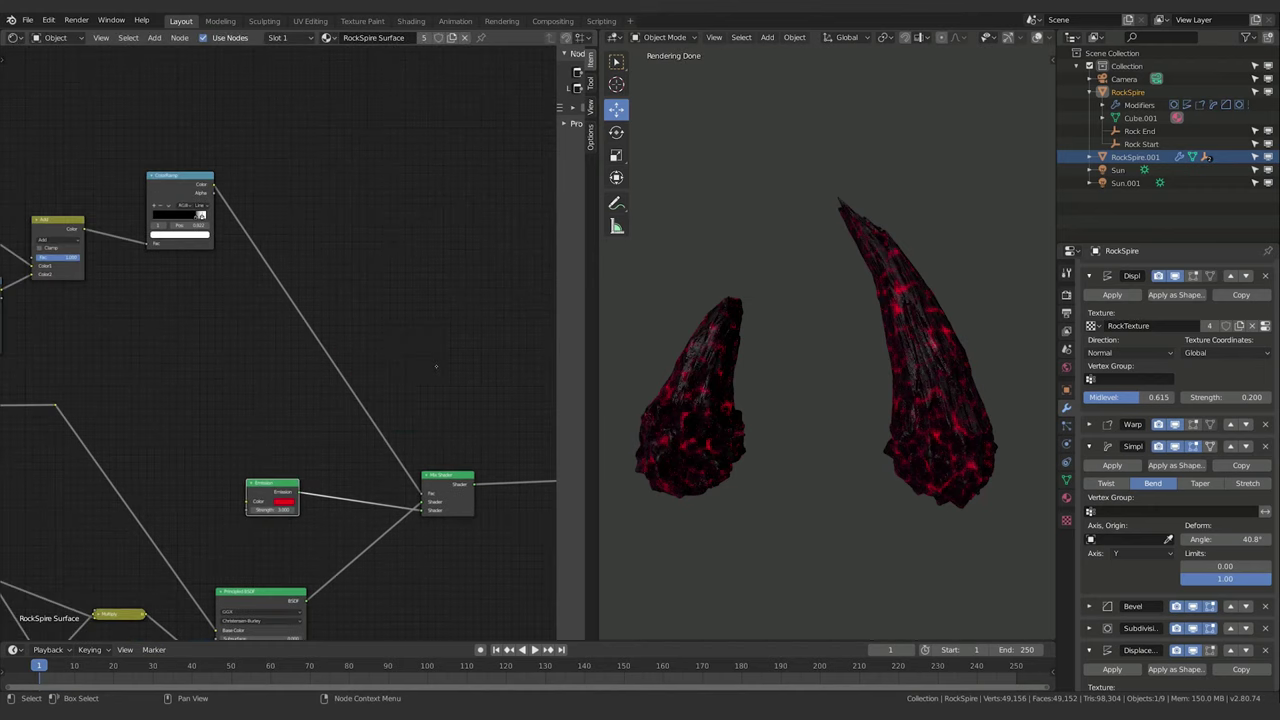
Add a Mix colour node beside the black-and-white ColorRamp and connect that ramp's Color to its Color2 input.
middle_drag(354, 234, 197, 386)
middle_drag(272, 337, 278, 387)
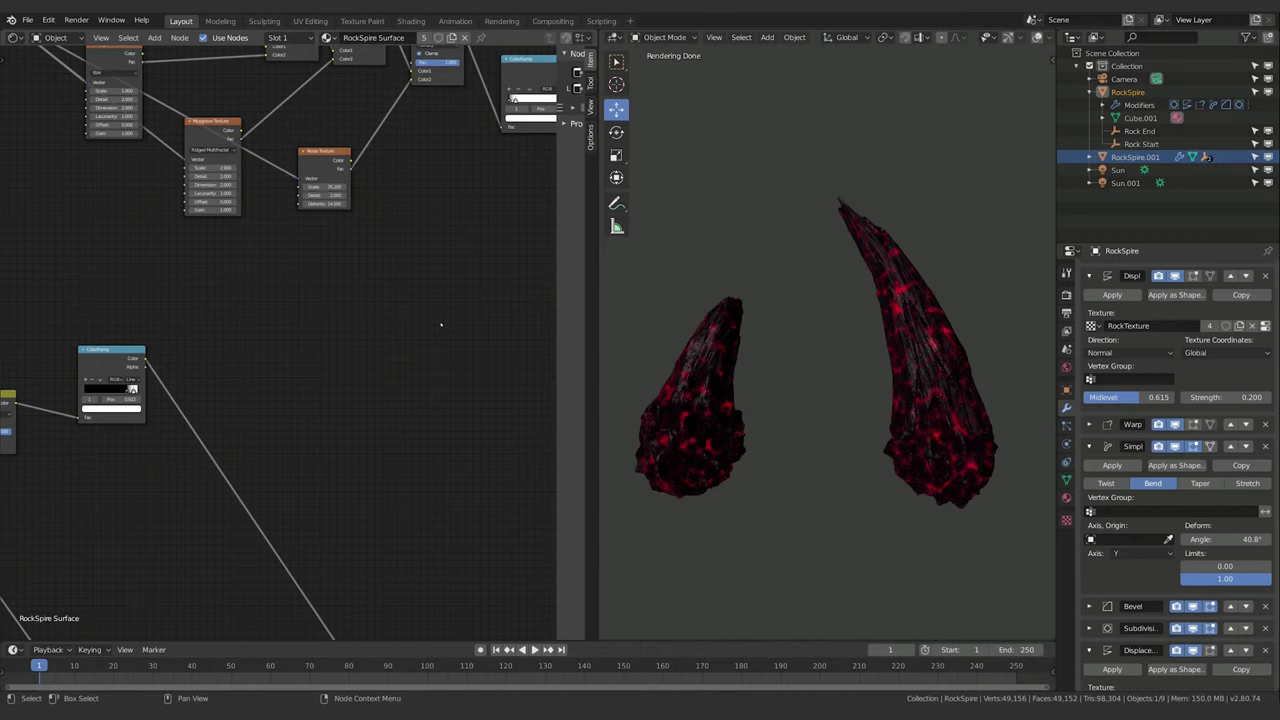
middle_drag(440, 325, 407, 333)
key(shift+a)
click(324, 337)
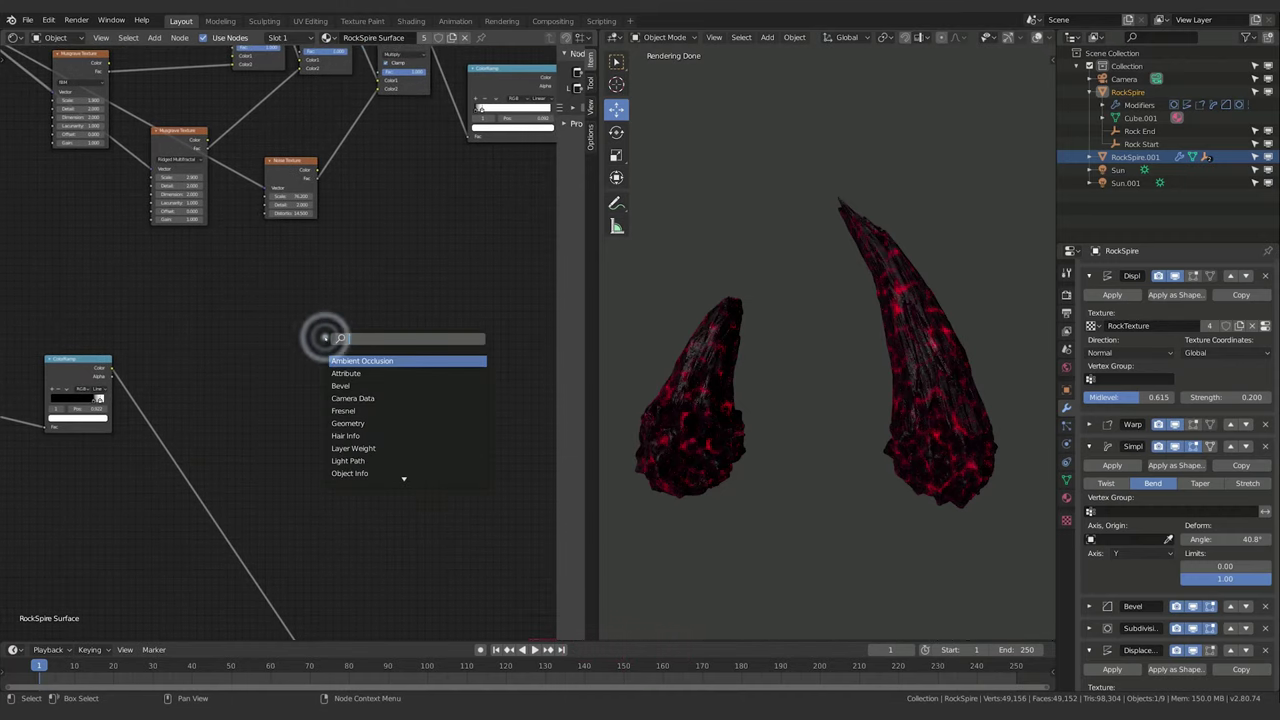
text(mix)
click(344, 373)
click(311, 332)
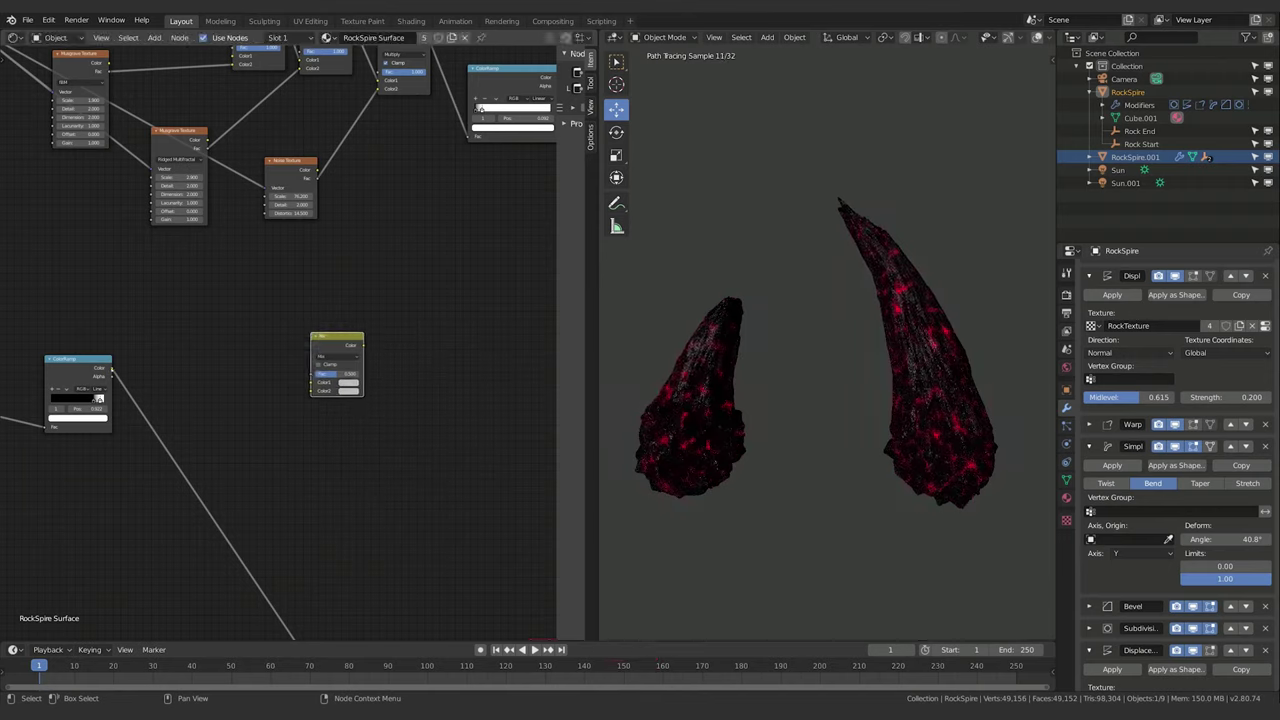
drag(112, 369, 312, 391)
Move the Mix node below the Multiply chain's ColorRamp and connect that ramp's Color to the Color1 input.
middle_drag(417, 370, 251, 425)
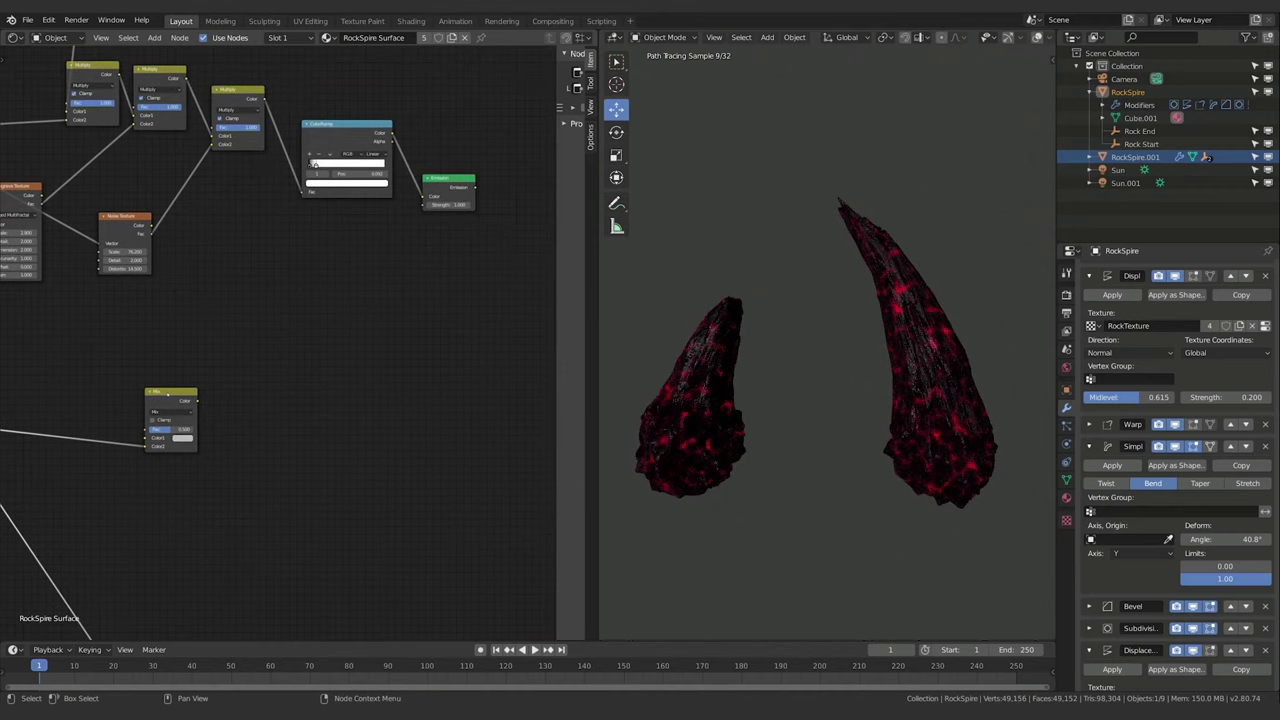
drag(167, 393, 259, 412)
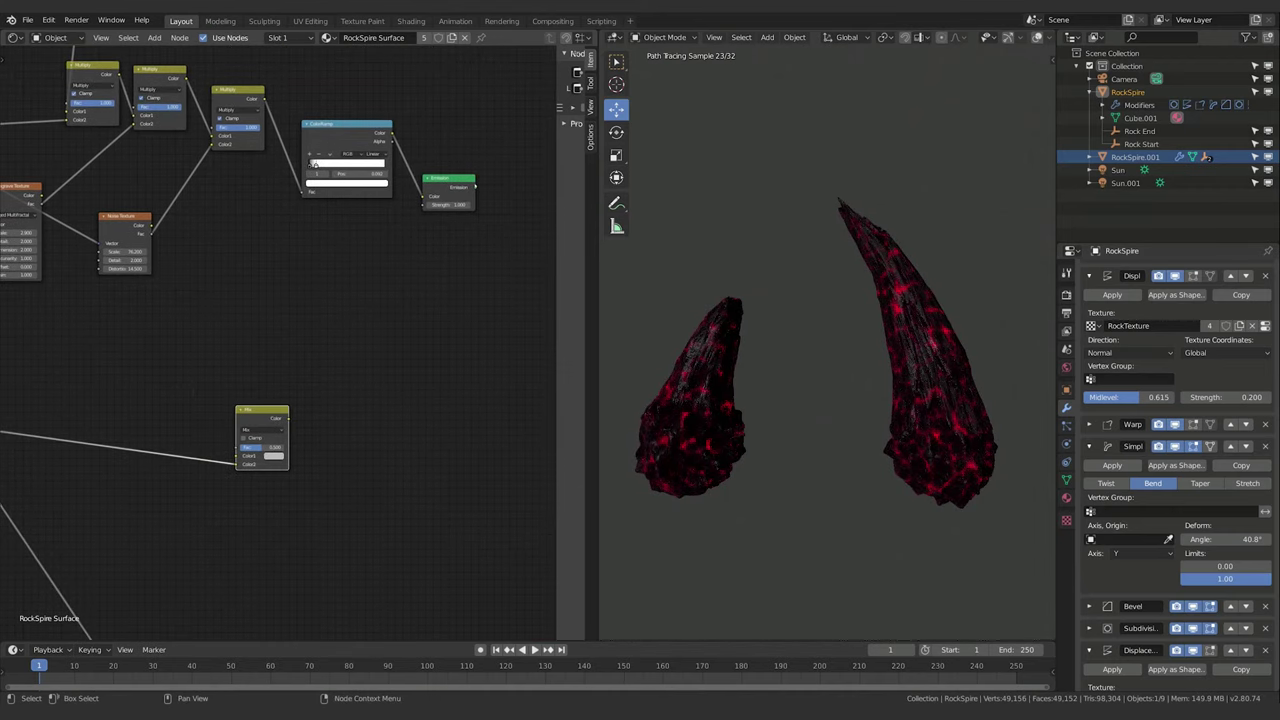
drag(476, 187, 463, 338)
drag(392, 133, 237, 456)
Place the Mix node above the Mix Shader and connect its Color output to the shader's Fac input.
middle_drag(326, 426, 410, 300)
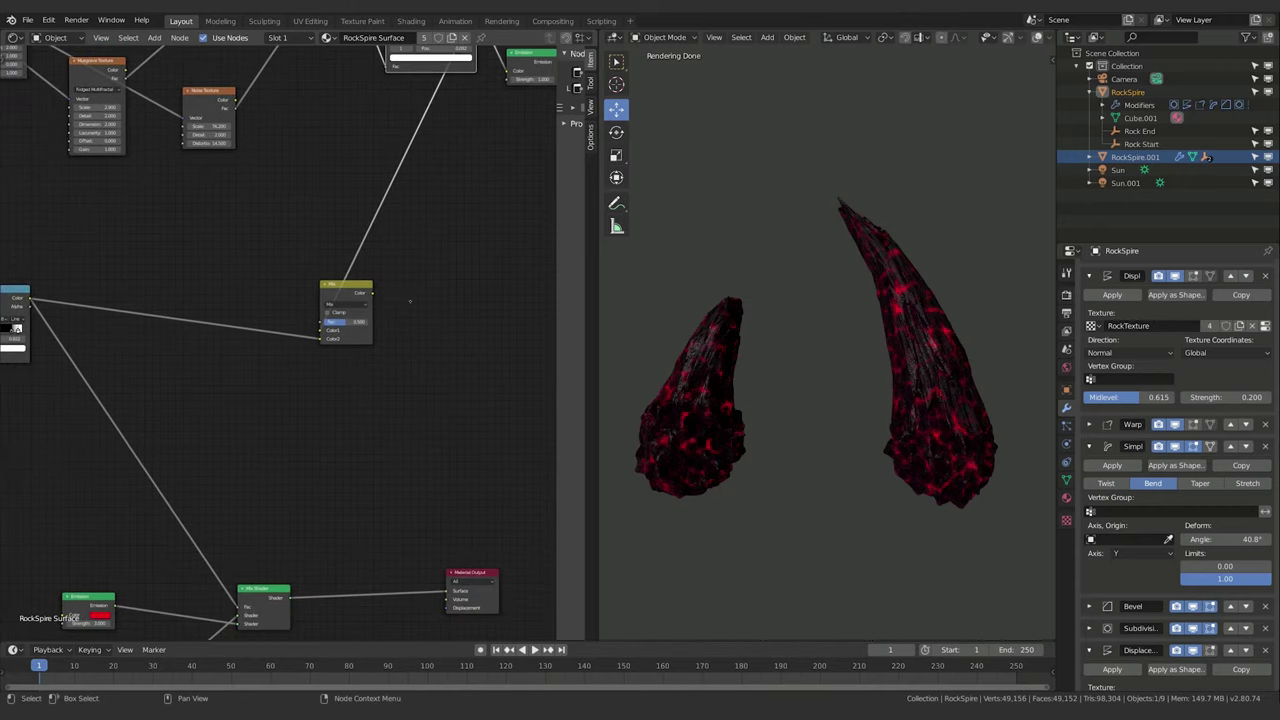
drag(349, 285, 220, 378)
middle_drag(220, 378, 264, 309)
mouse_move(287, 317)
mouse_down()
mouse_move(300, 511)
mouse_move(285, 539)
mouse_up()
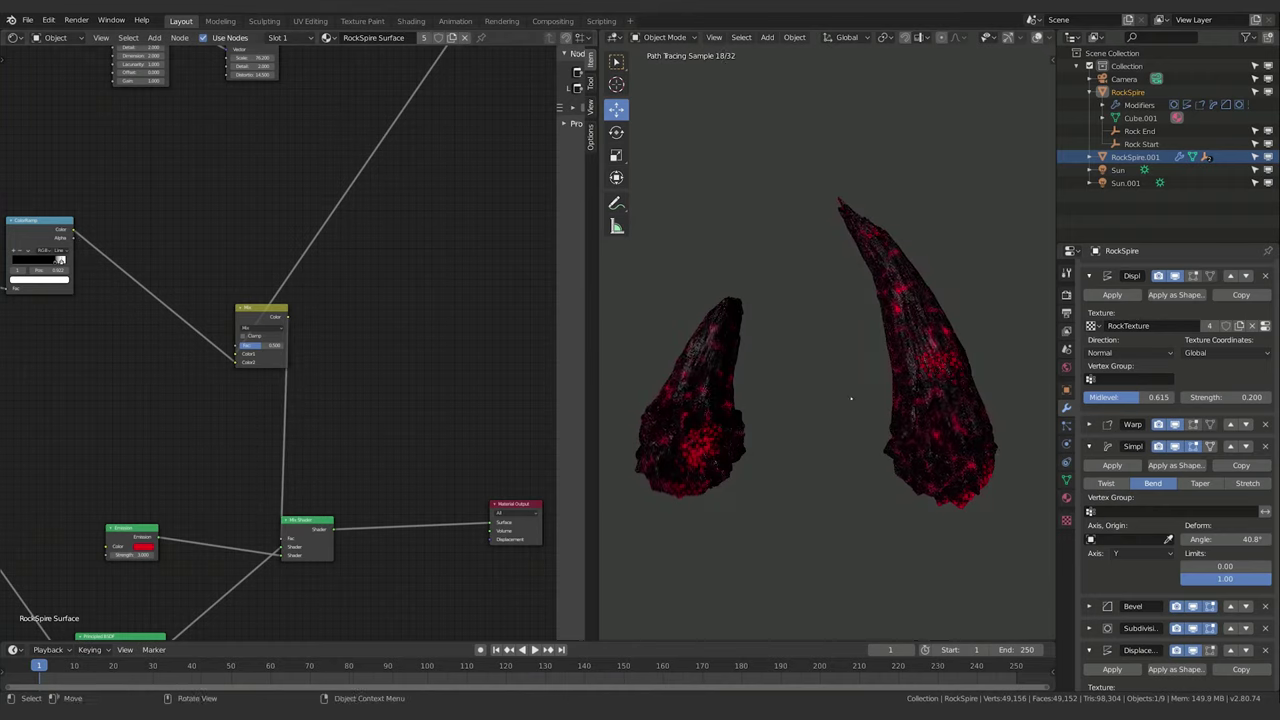
Set the Mix node above the Mix Shader to Add, link the black-and-white ramp to its Color1, and set its factor to 0.500.
click(411, 363)
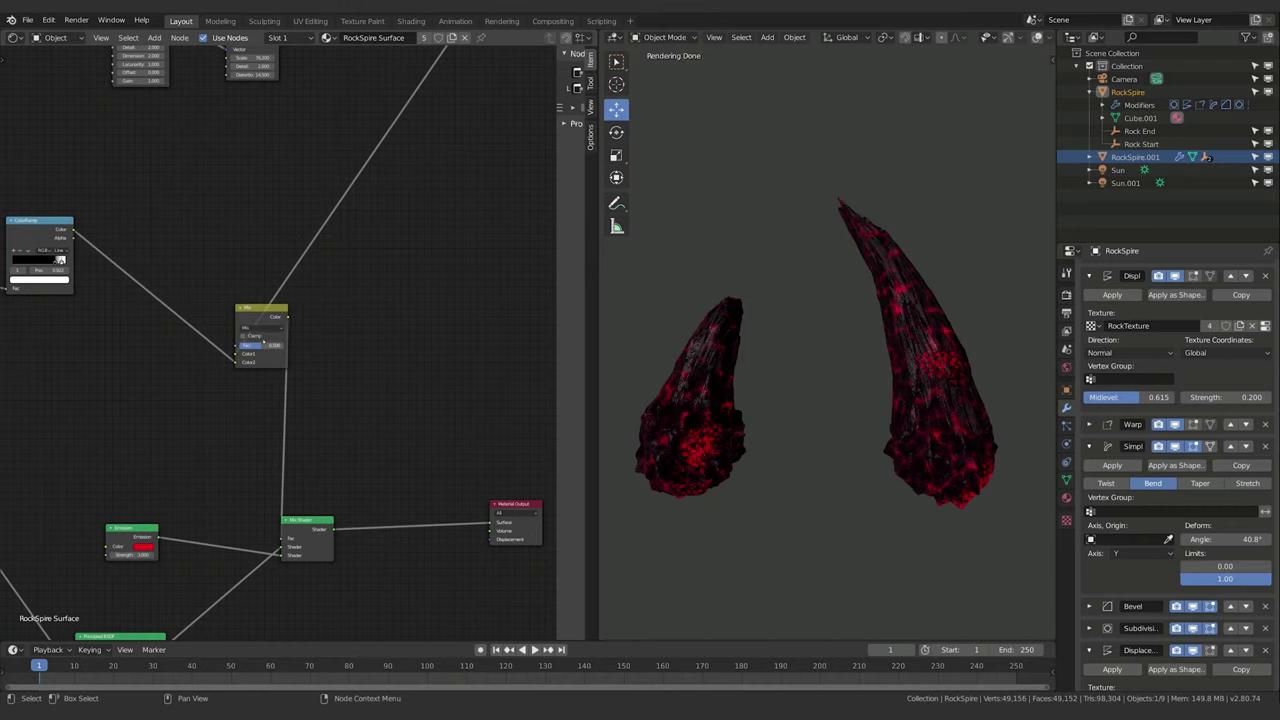
drag(262, 345, 286, 345)
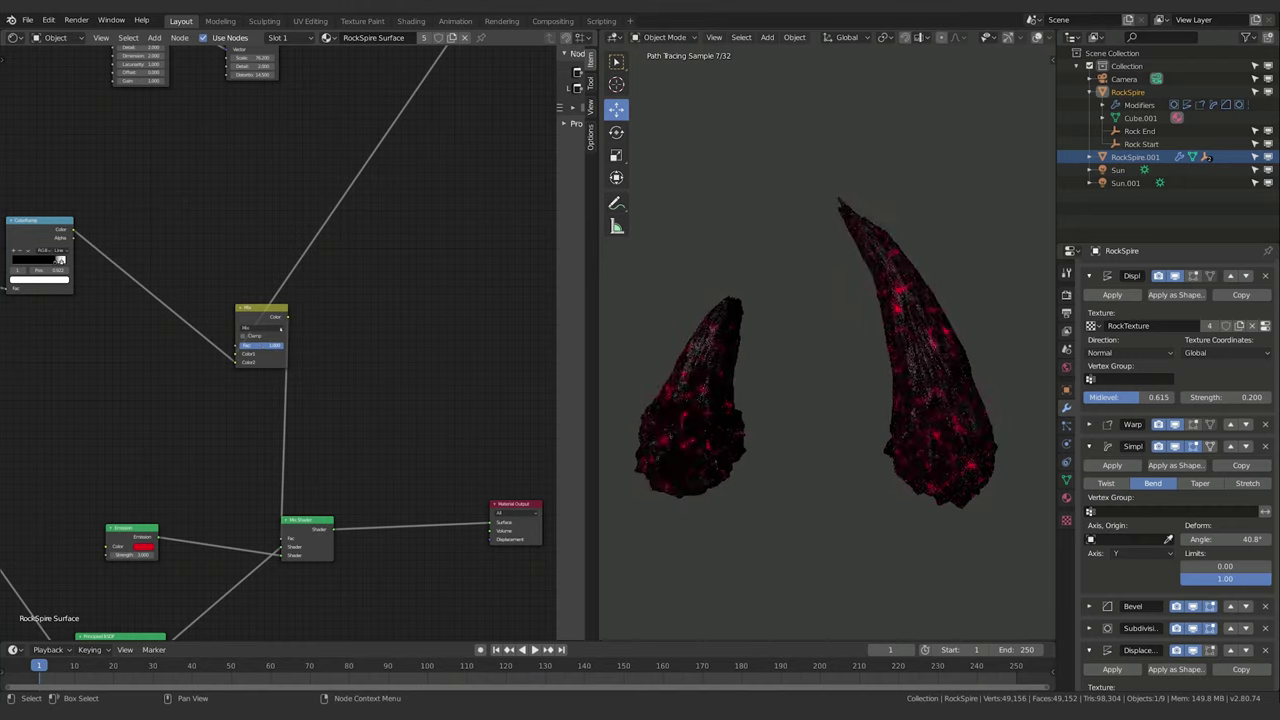
click(274, 327)
click(267, 323)
click(257, 327)
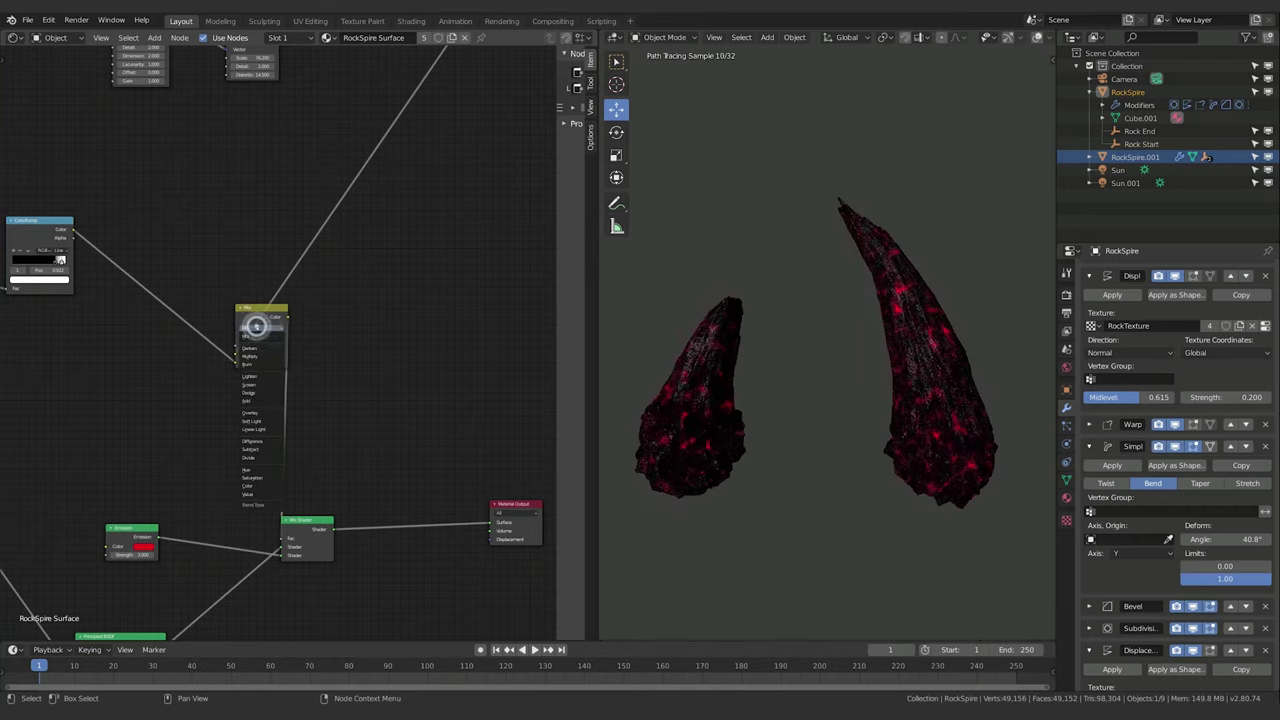
click(258, 394)
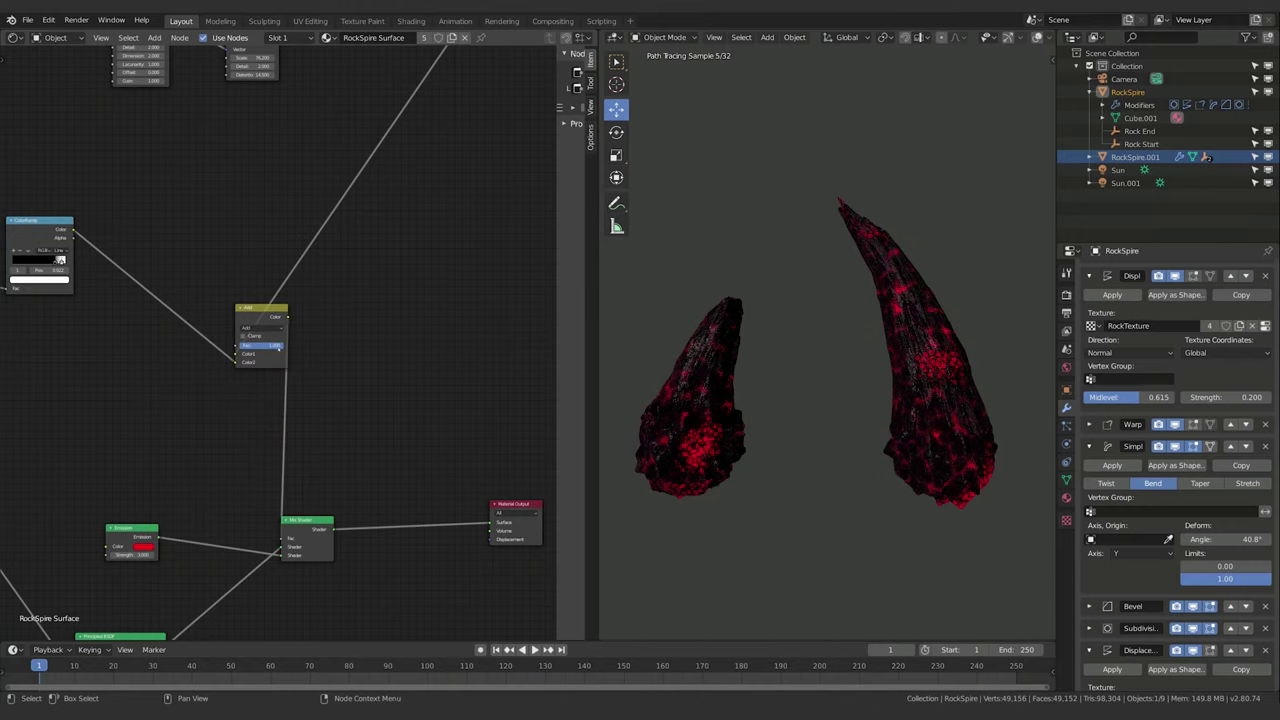
drag(279, 347, 325, 347)
drag(235, 362, 310, 346)
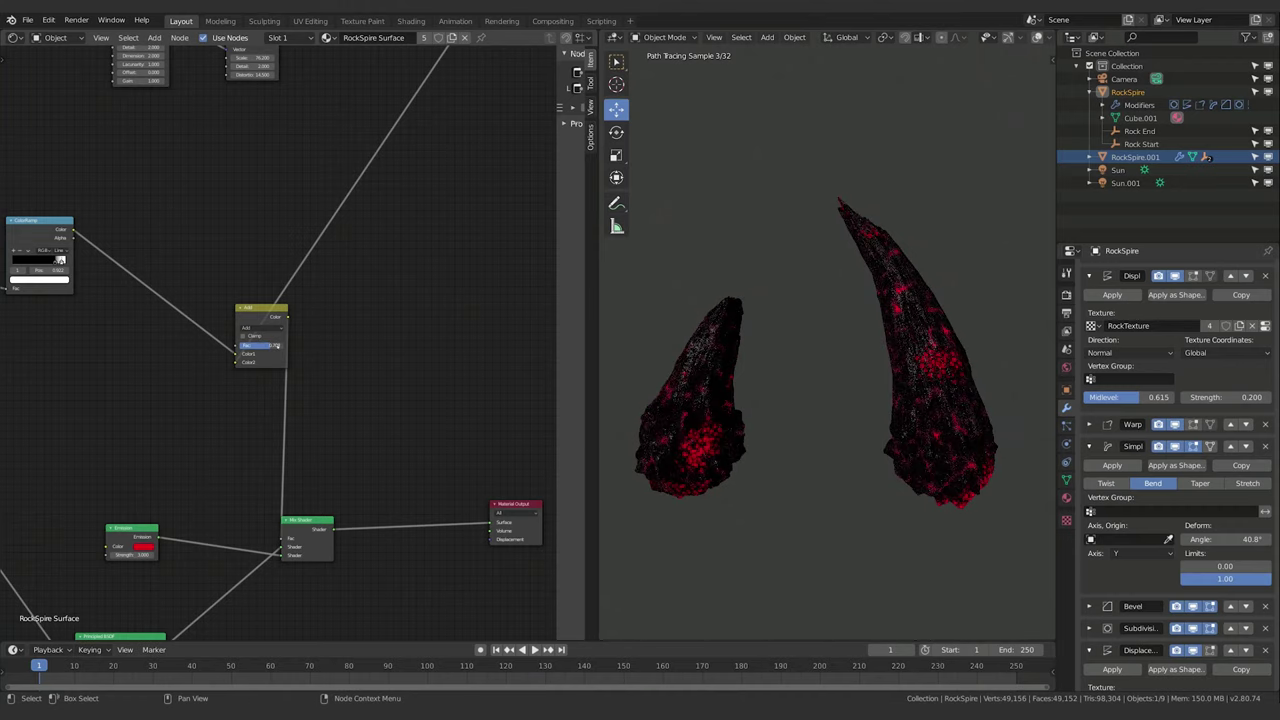
Adjust the black stop of the black-and-white ColorRamp feeding the Add node, and set its white stop to position 1.000.
middle_drag(149, 359, 316, 390)
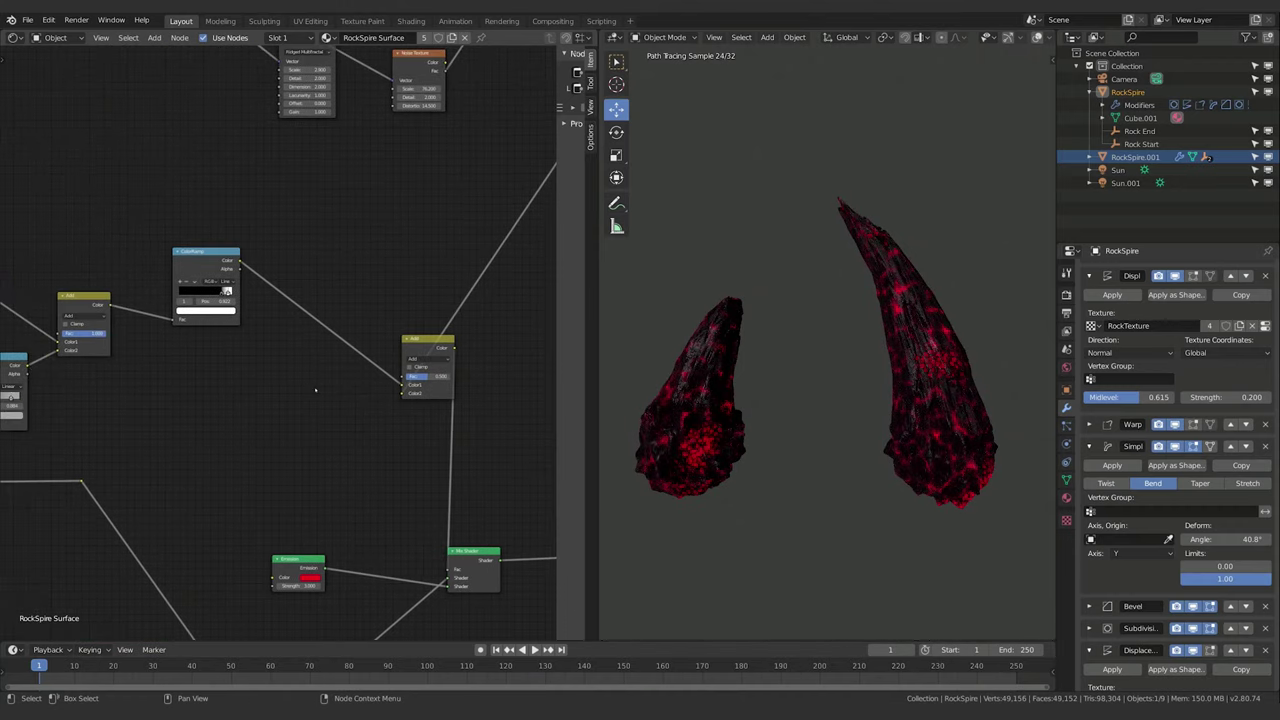
click(228, 291)
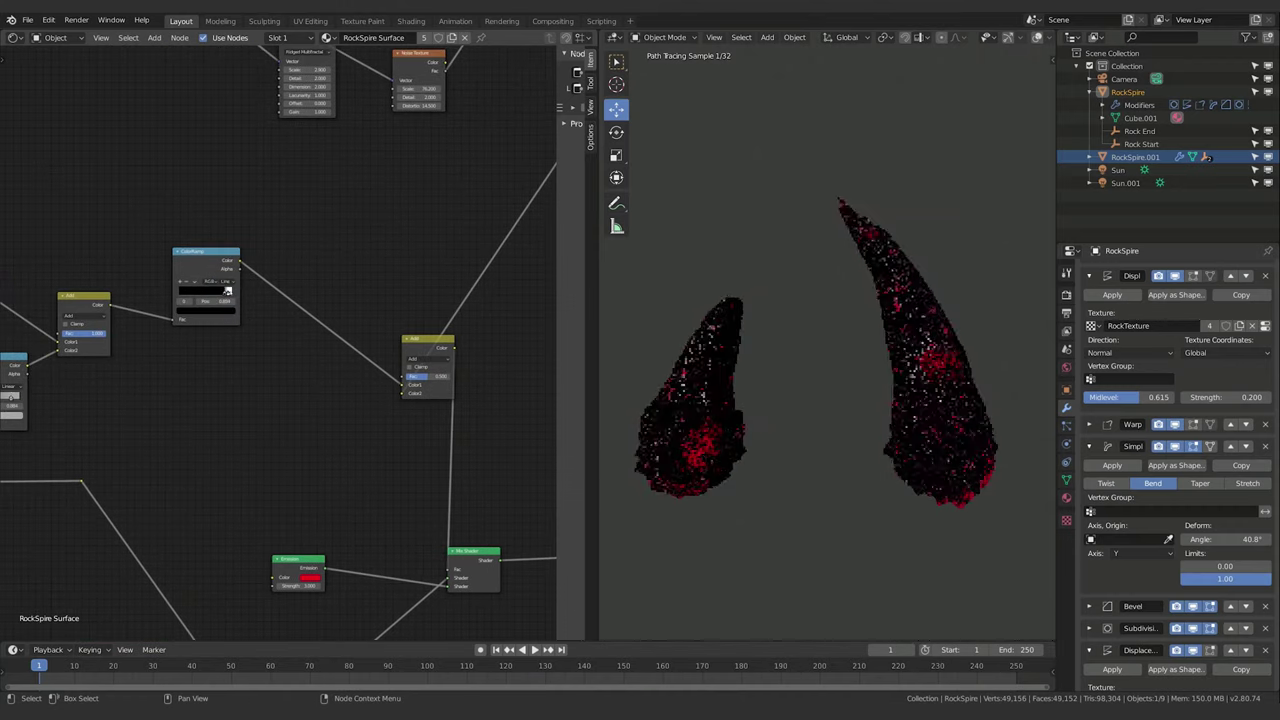
click(230, 292)
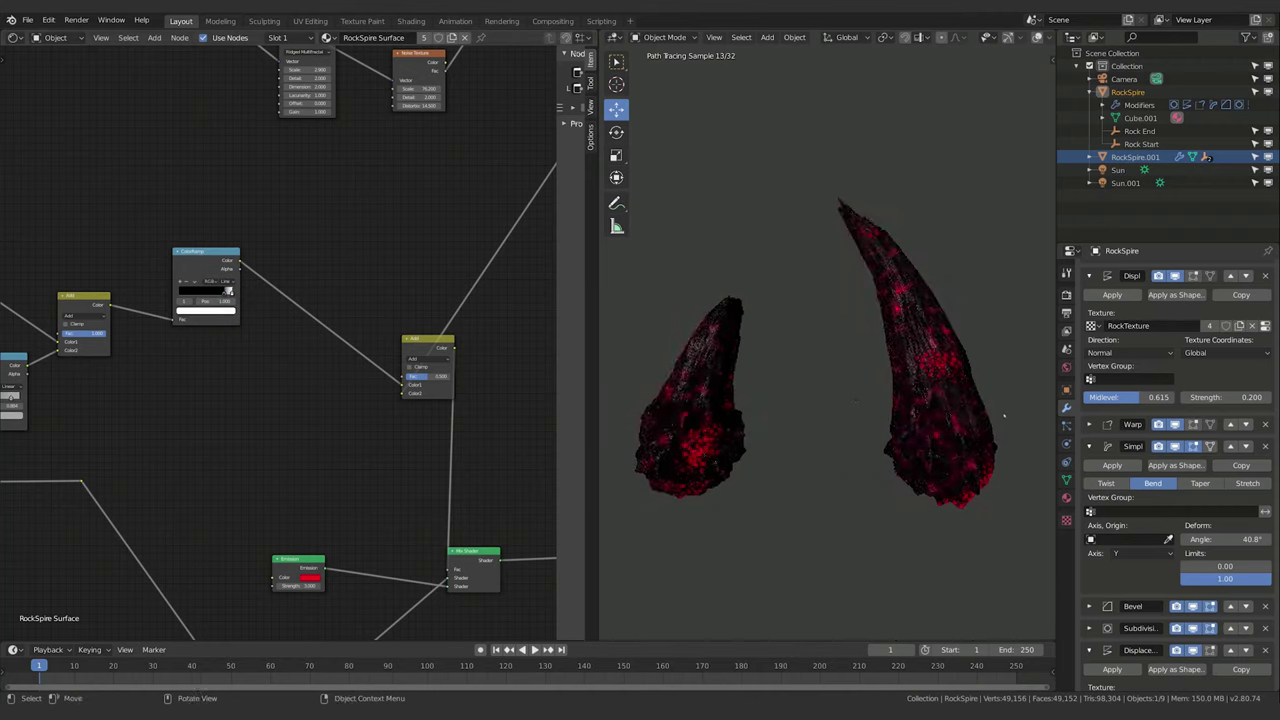
scroll(874, 378, up, 3)
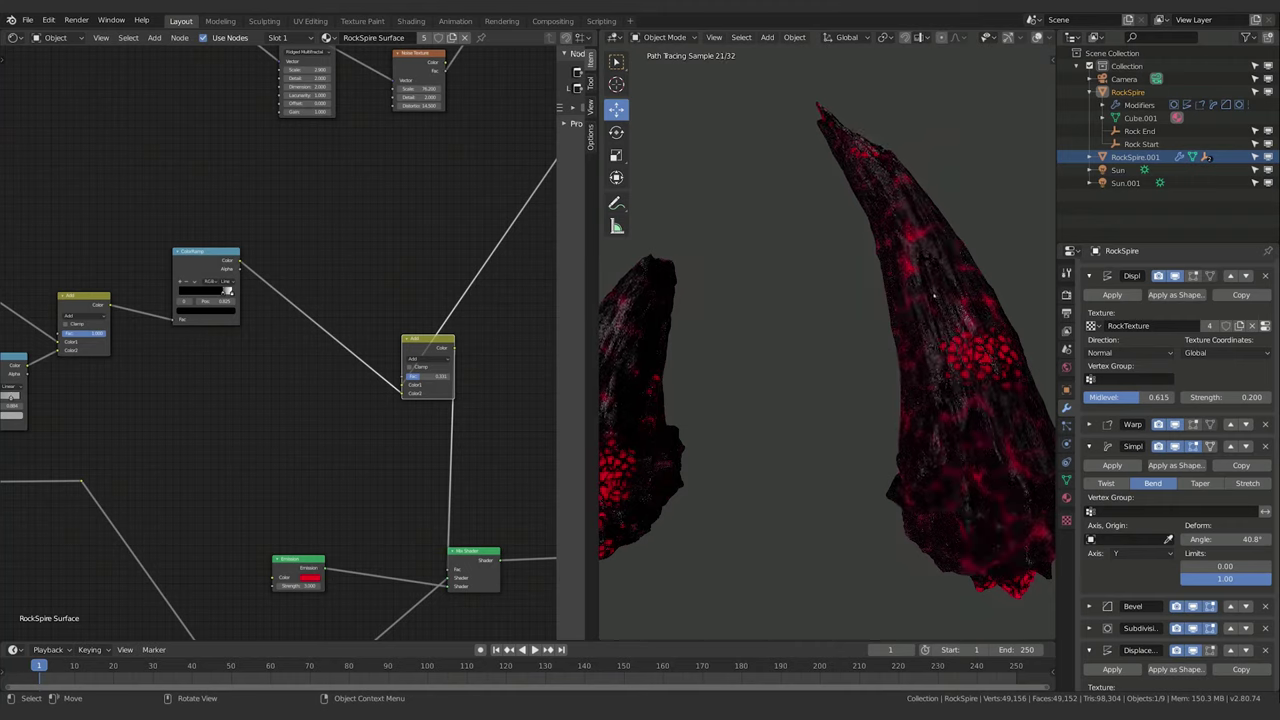
On the dark red ColorRamp feeding the base colour Mix node, shift the black stop toward the red and set the red stop to 1.000.
middle_drag(171, 471, 529, 344)
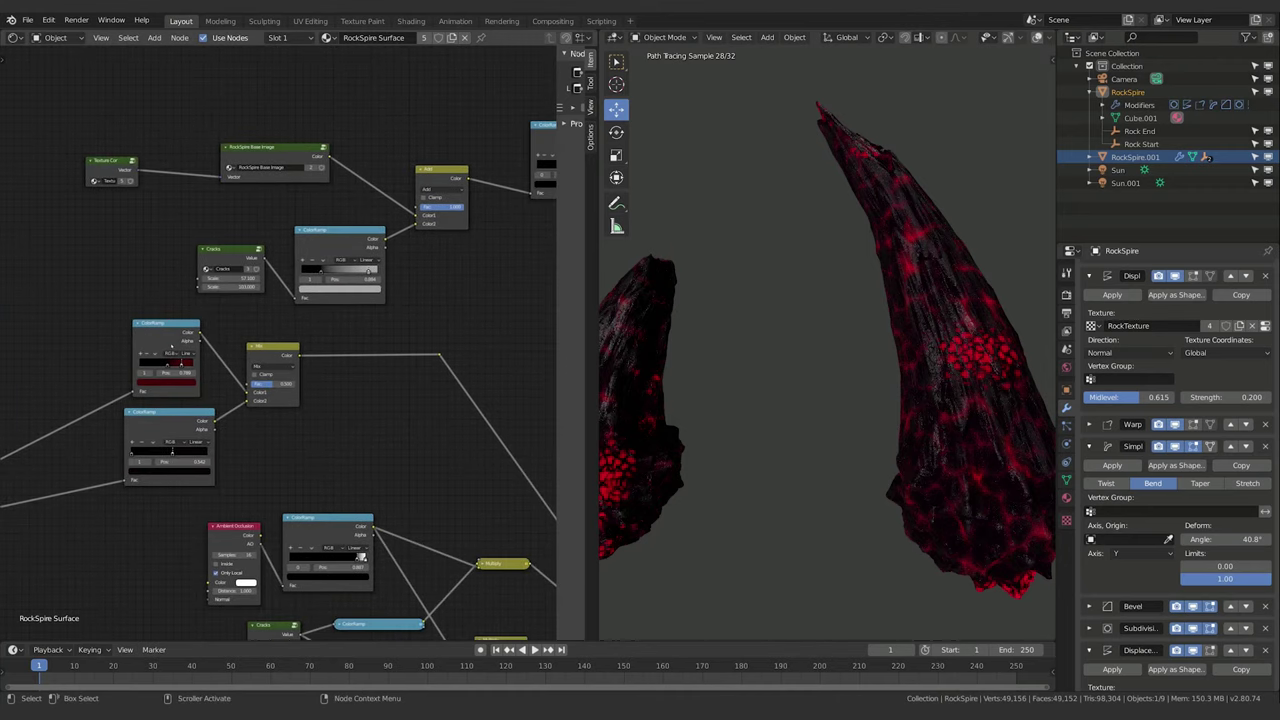
drag(167, 366, 178, 366)
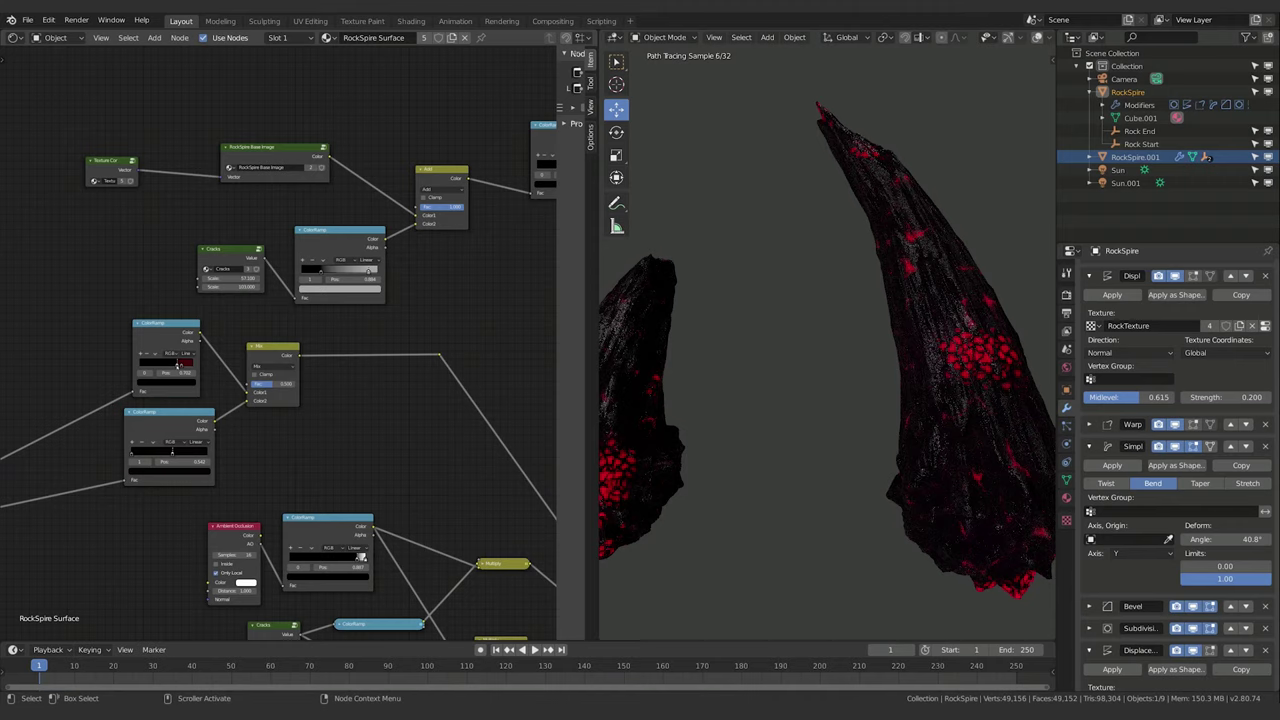
drag(176, 366, 235, 373)
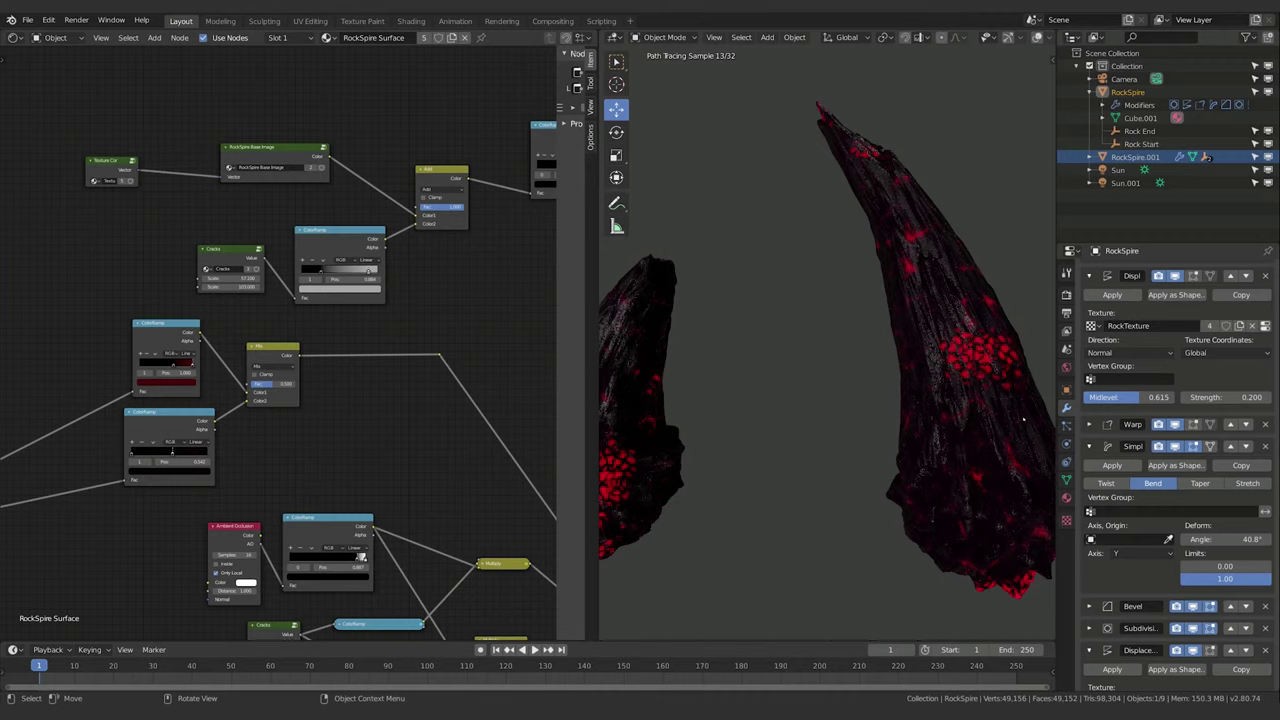
scroll(808, 448, down, 2)
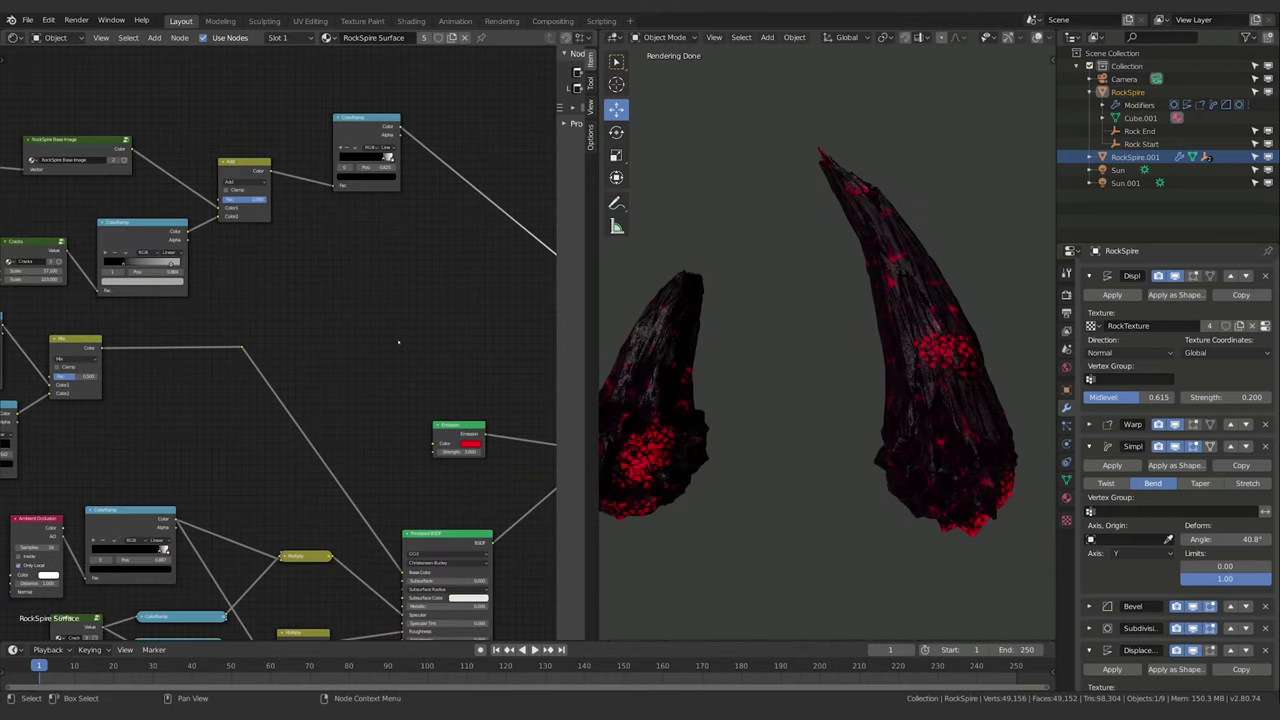
Move the Bump node farther from the ColorRamp that feeds its Height, leaving room for a node between them.
middle_drag(398, 342, 142, 375)
mouse_move(515, 264)
middle_down()
mouse_move(469, 303)
mouse_move(346, 523)
middle_up()
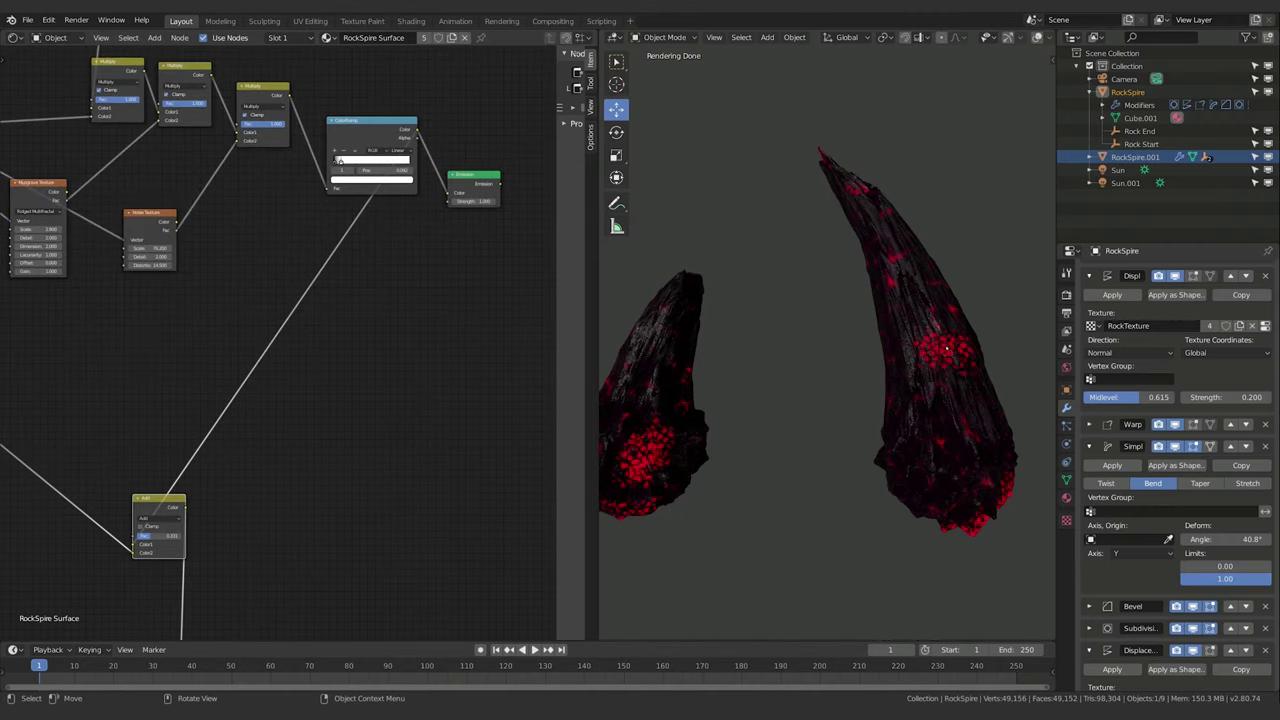
mouse_move(360, 483)
middle_down()
mouse_move(465, 213)
mouse_move(631, 70)
middle_up()
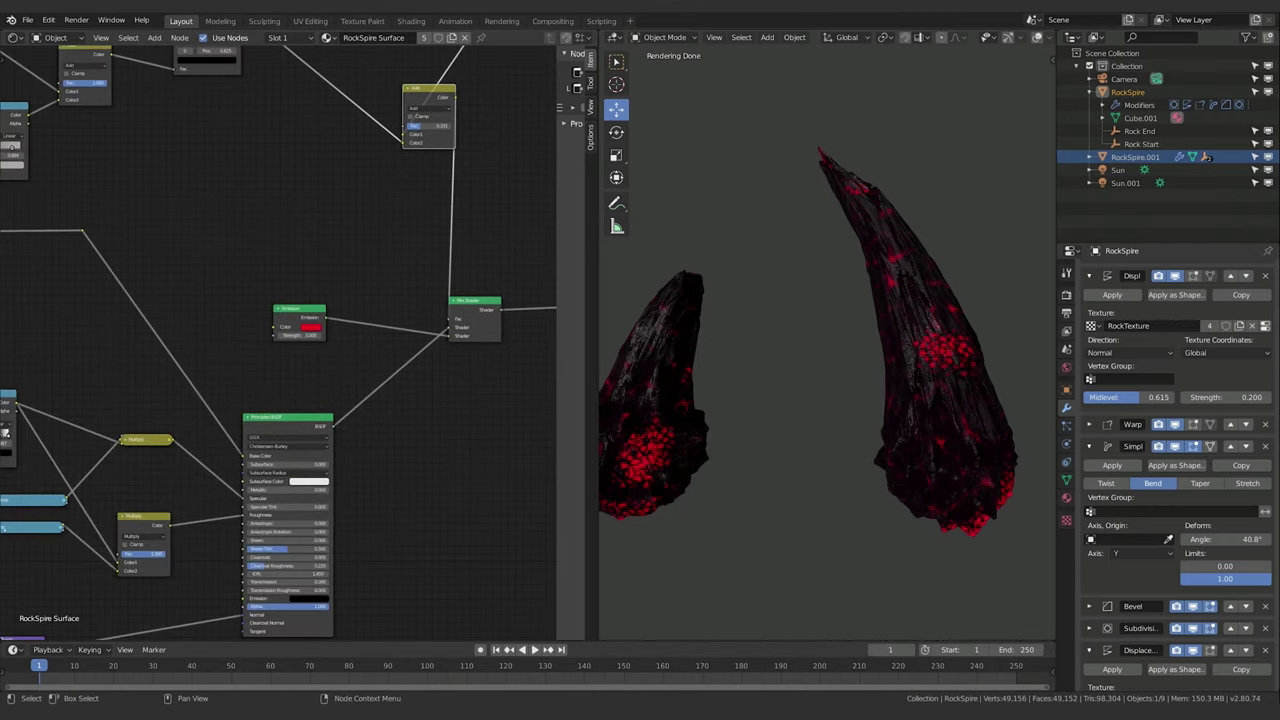
middle_drag(412, 561, 522, 318)
drag(129, 397, 237, 440)
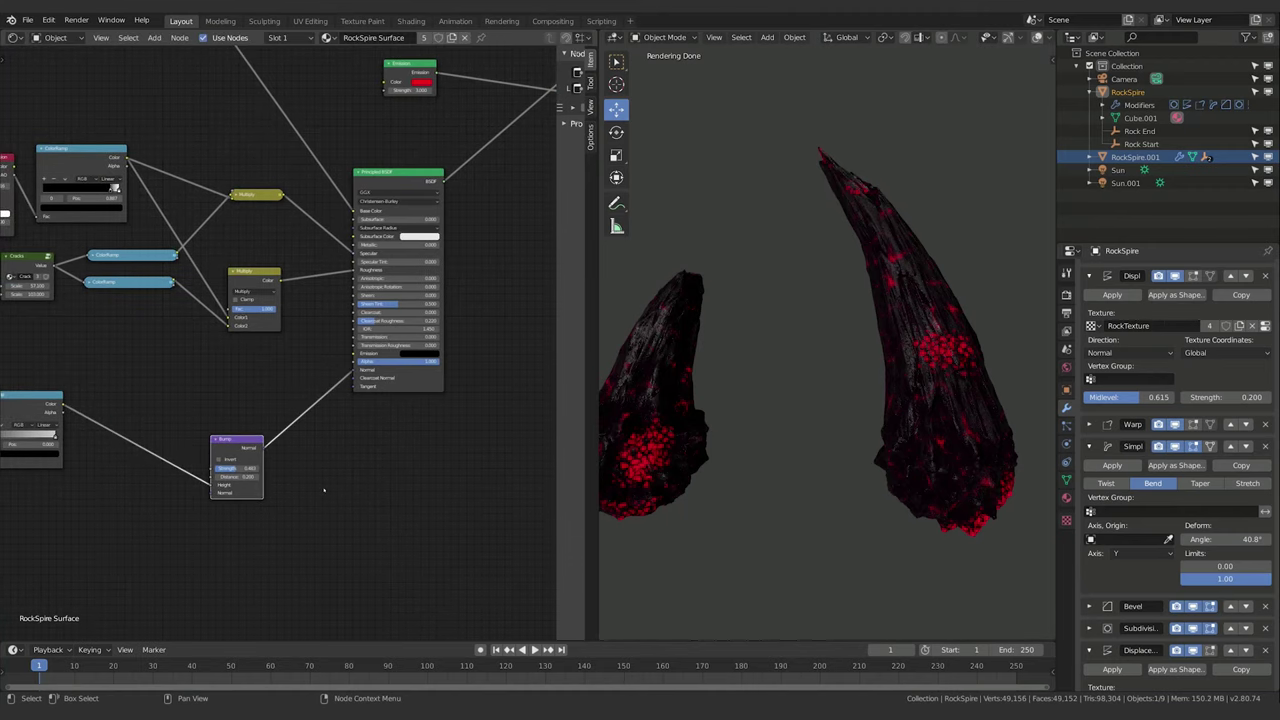
middle_drag(323, 489, 447, 481)
middle_drag(267, 502, 241, 524)
click(107, 425)
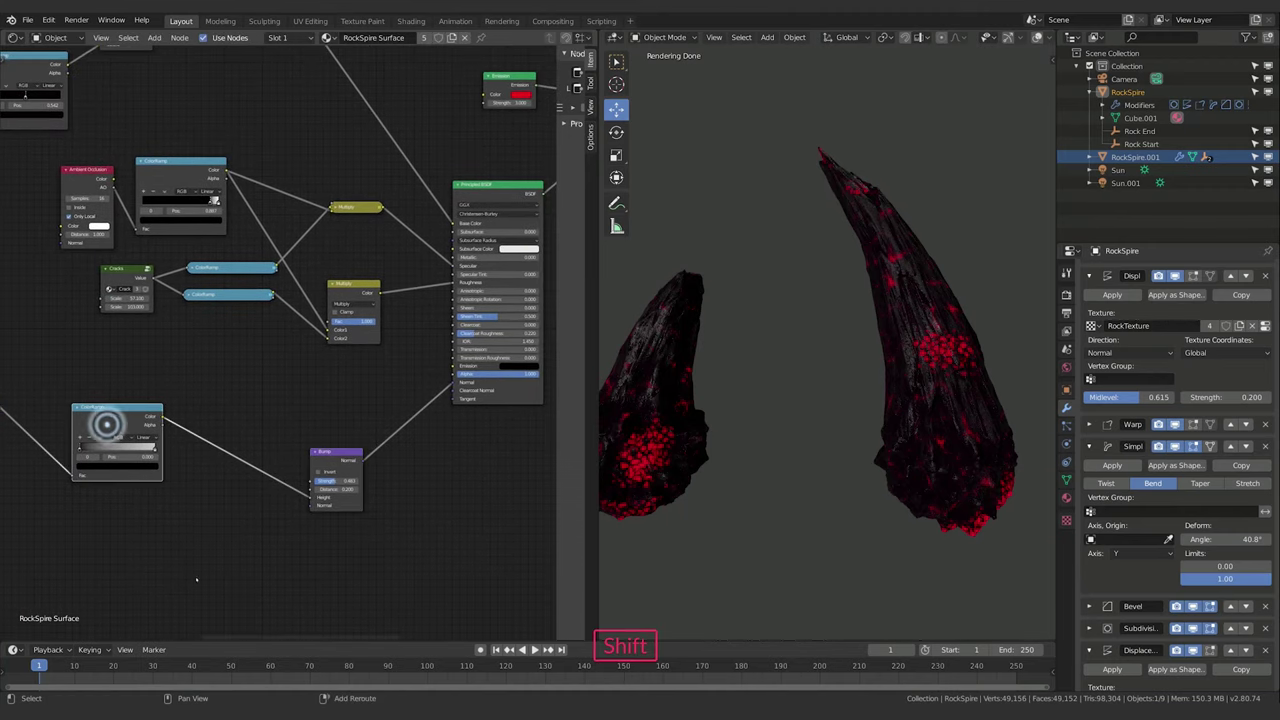
Add a Mix colour node and insert it into the link between the ColorRamp and the Bump node's Height input.
key(shift+a)
click(187, 553)
text(mix)
key(Down)
key(Return)
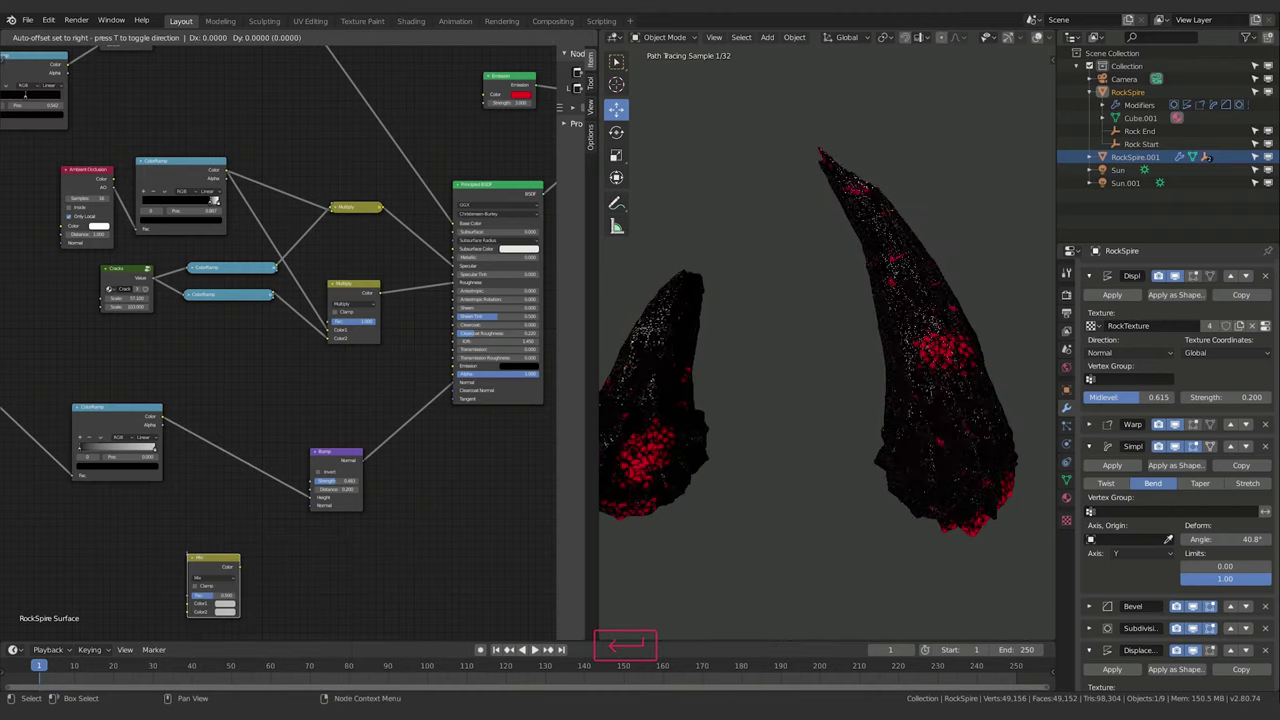
click(219, 425)
Connect the Color output of the Multiply chain's ColorRamp to the Color2 input of the Mix node before the Bump node.
scroll(168, 560, down, 3)
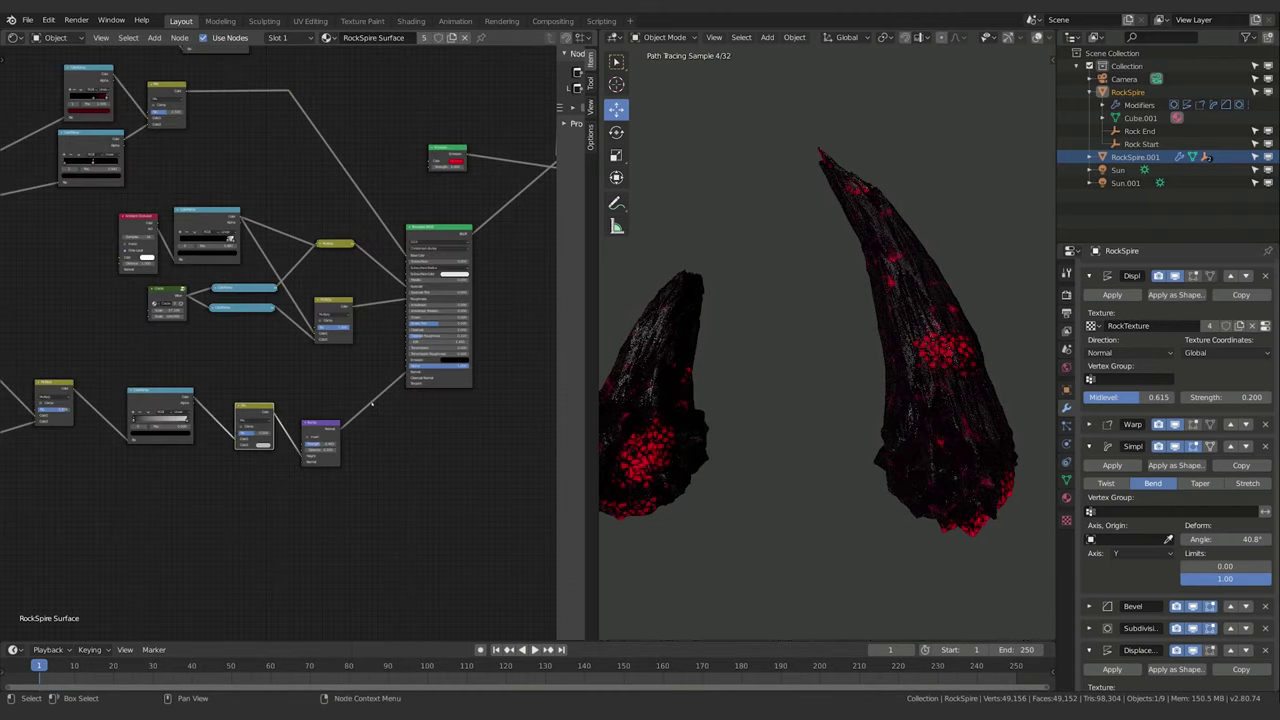
scroll(477, 416, down, 3)
middle_drag(486, 366, 444, 469)
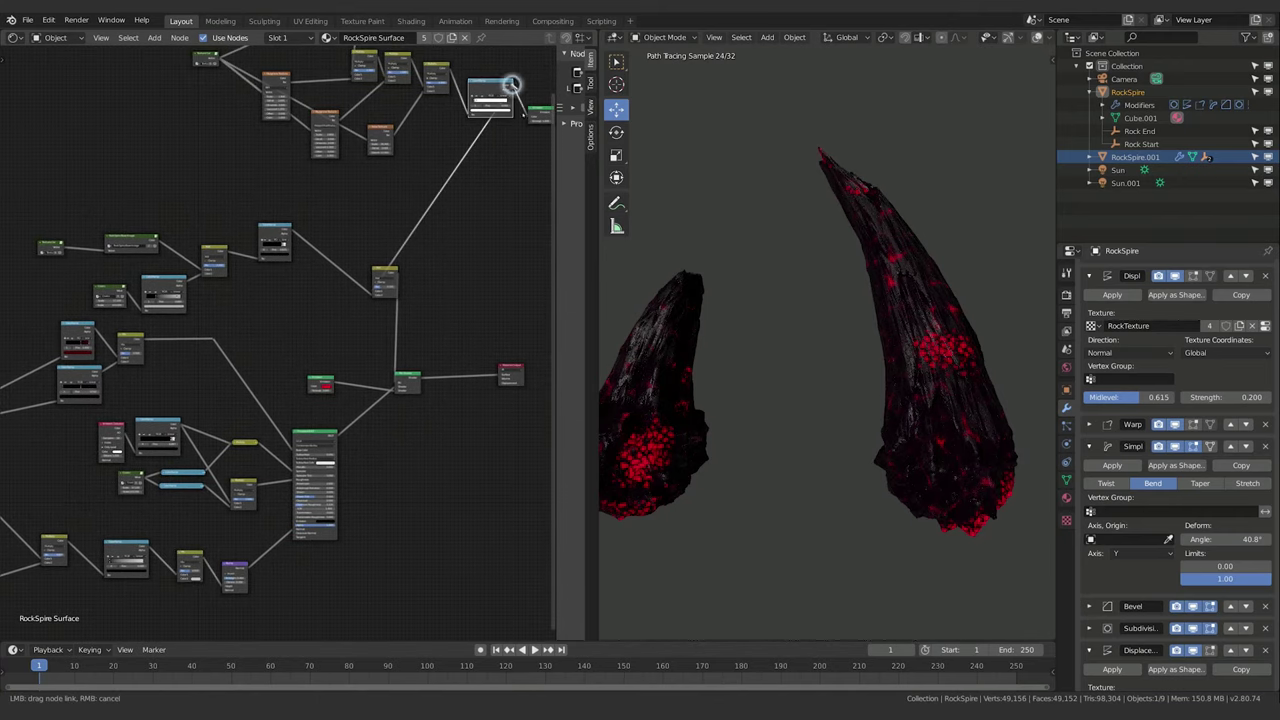
drag(510, 89, 178, 578)
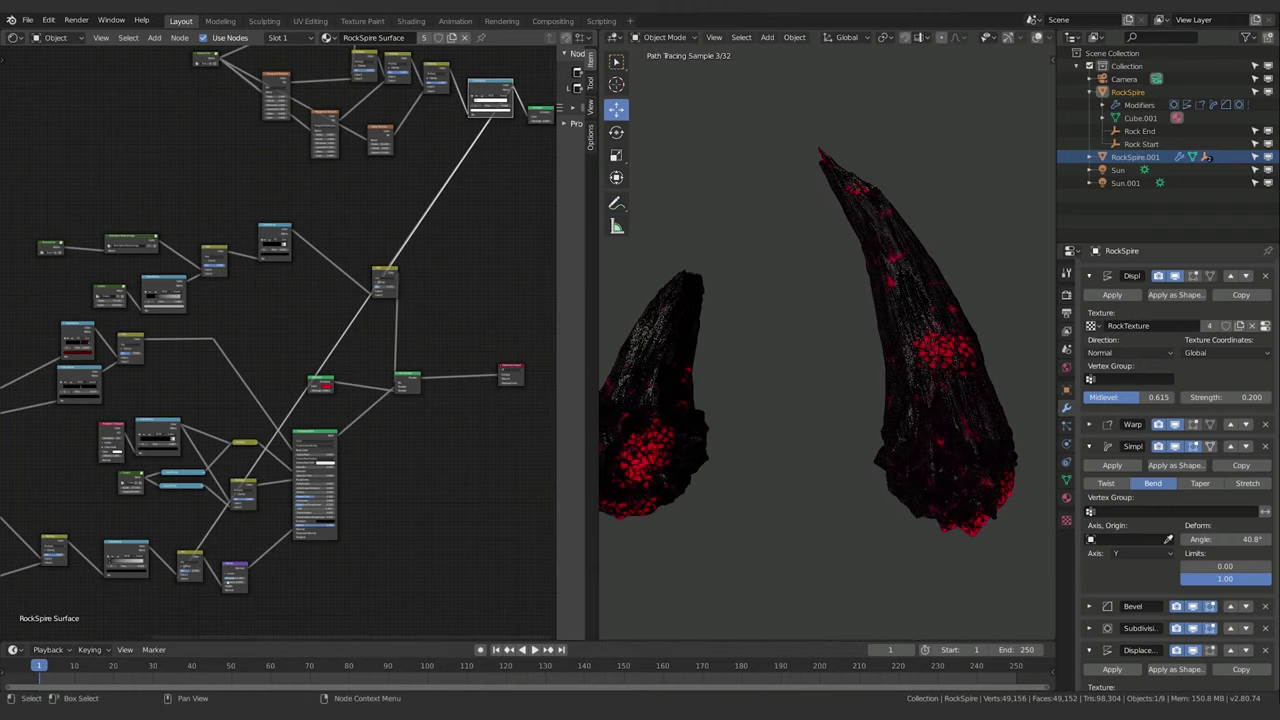
Set the Mix node before the Bump node to the Multiply blend type with a factor of 1.000.
scroll(317, 299, up, 3)
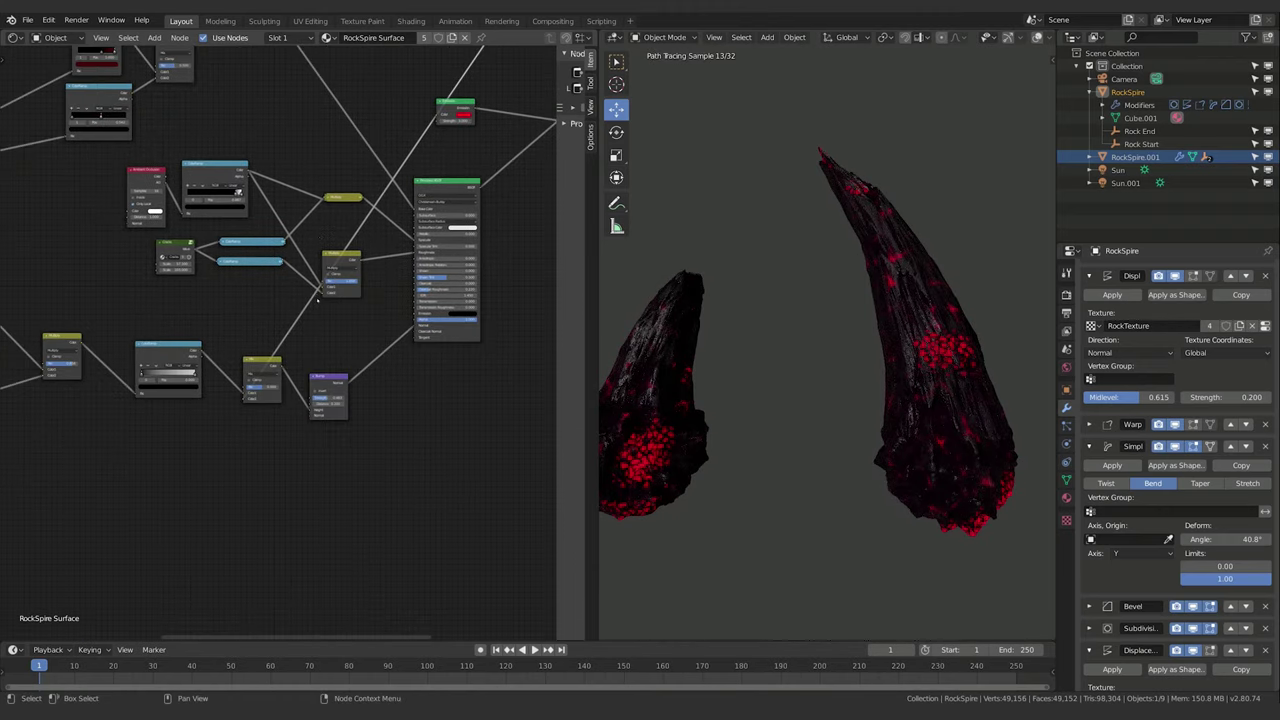
scroll(283, 384, up, 2)
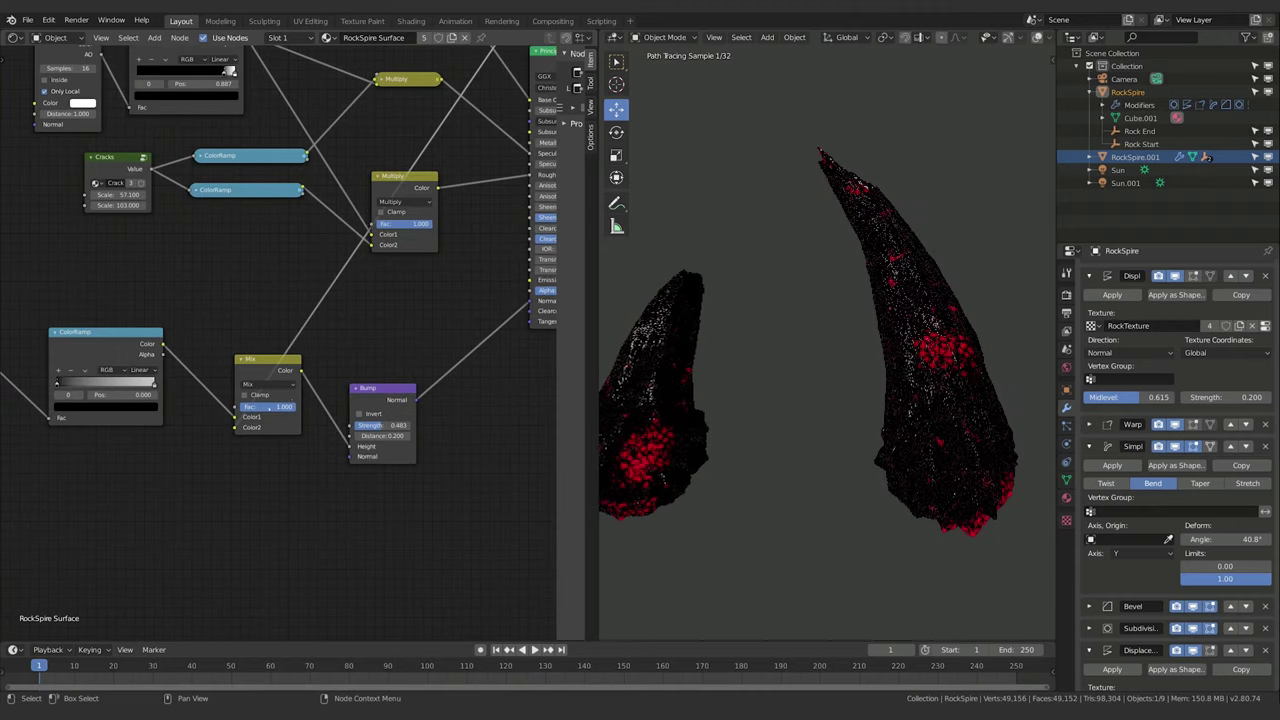
click(264, 384)
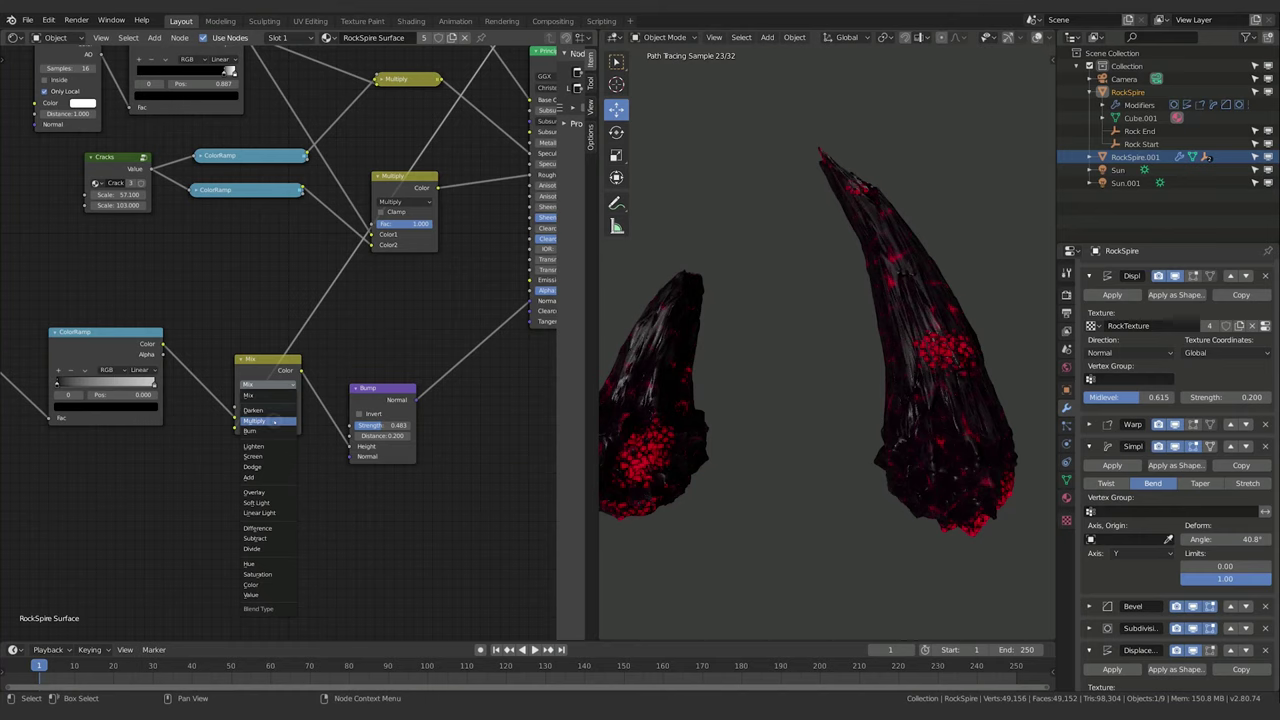
click(270, 421)
Disconnect the Add node from the Mix Shader's Fac input and set Fac to 0.000 to inspect the rock bump without emission.
scroll(990, 358, up, 4)
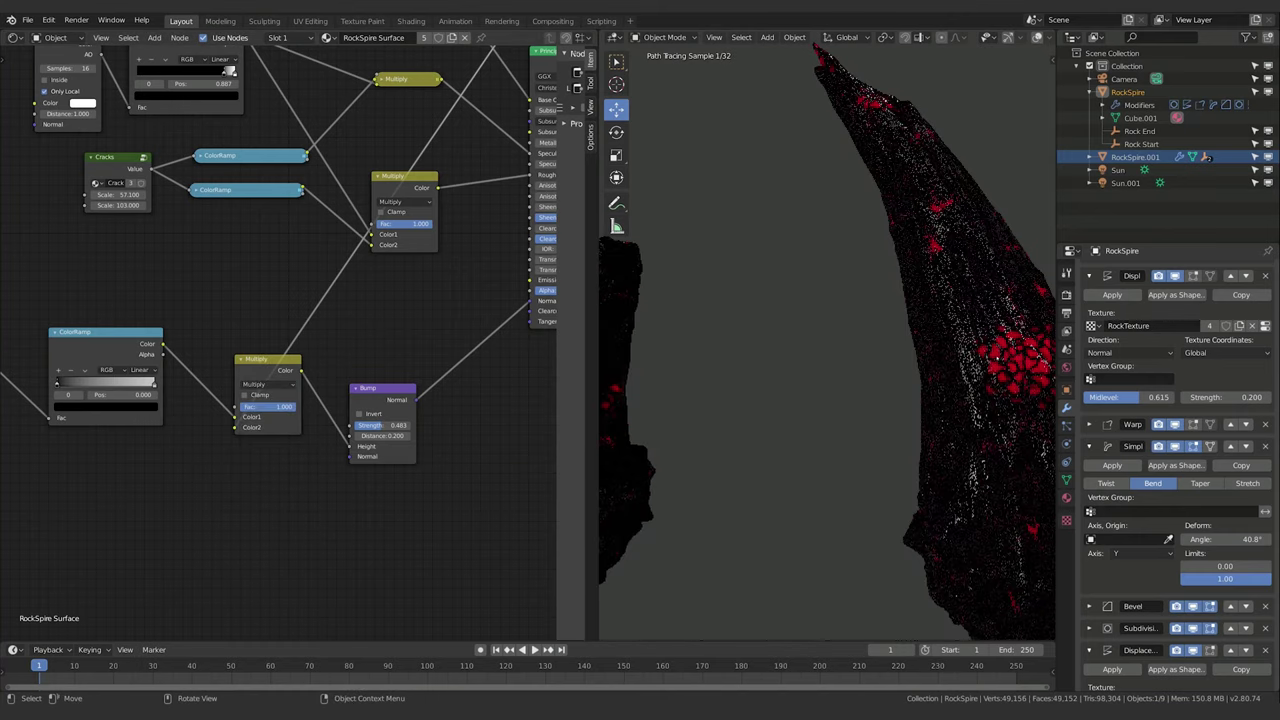
scroll(992, 358, up, 1)
shift+middle_drag(992, 358, 703, 318)
scroll(701, 320, up, 3)
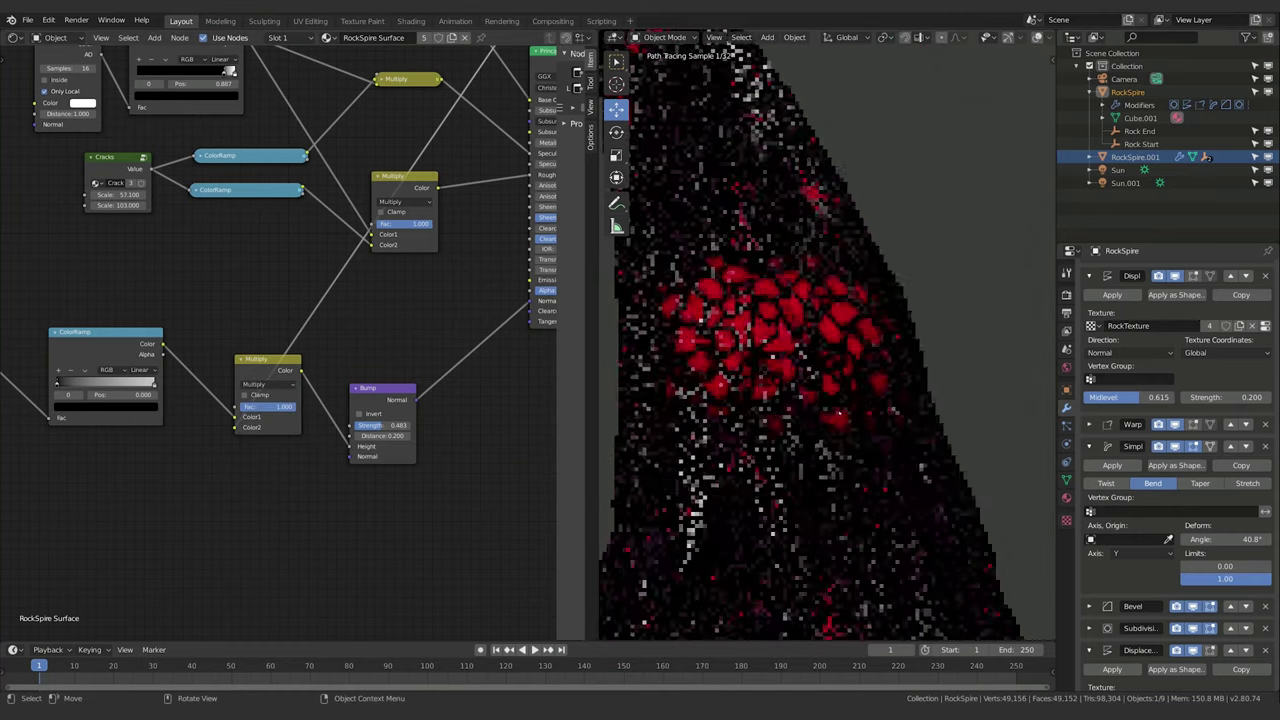
middle_drag(430, 245, 212, 461)
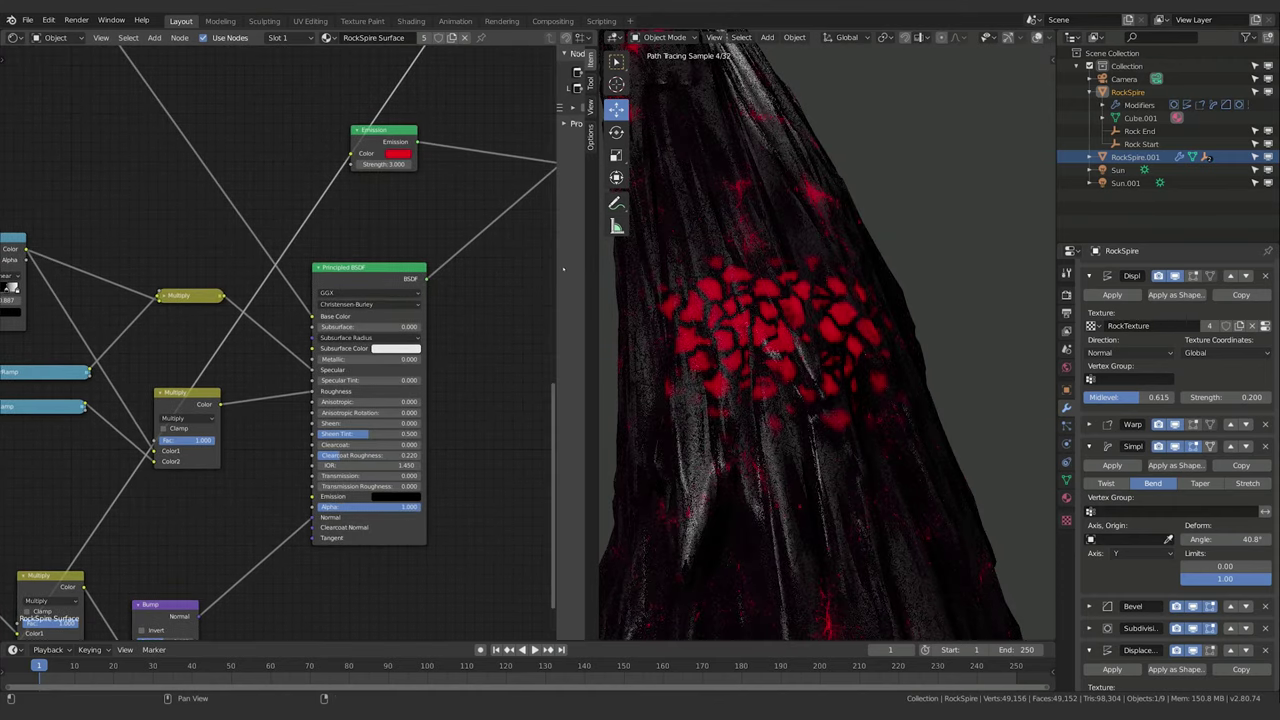
middle_drag(563, 268, 296, 377)
middle_drag(202, 274, 259, 289)
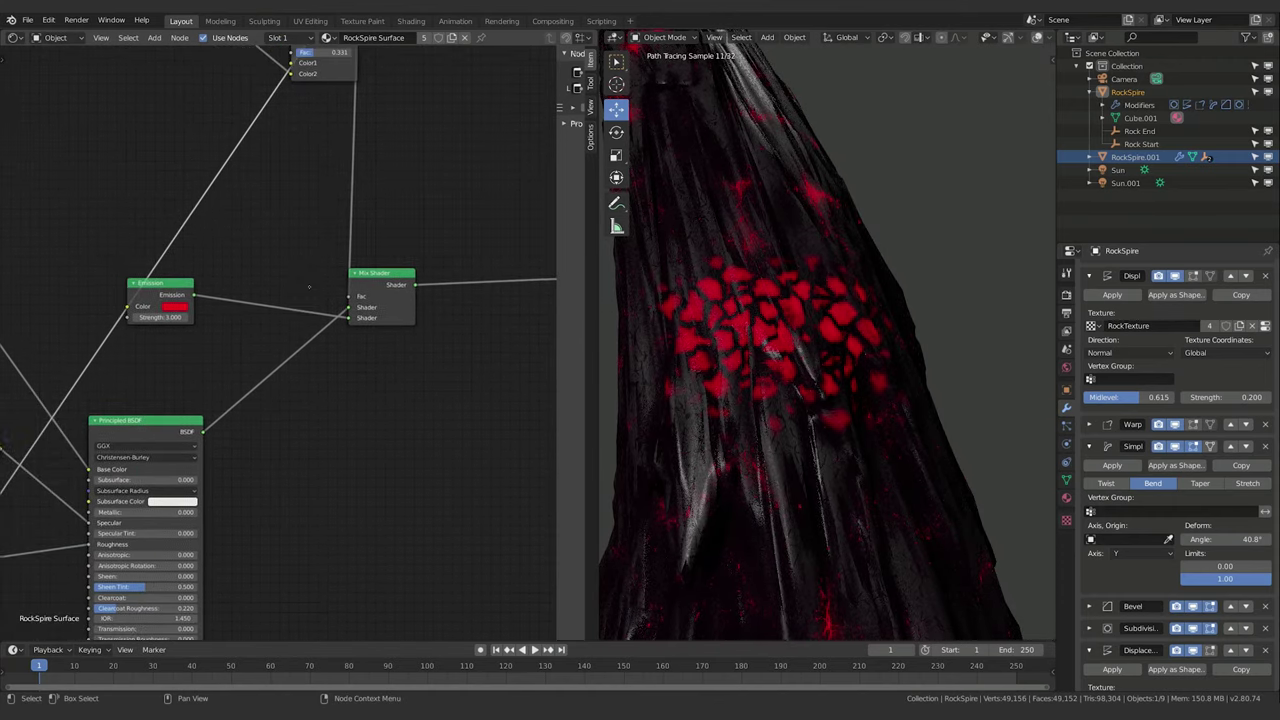
drag(349, 297, 371, 295)
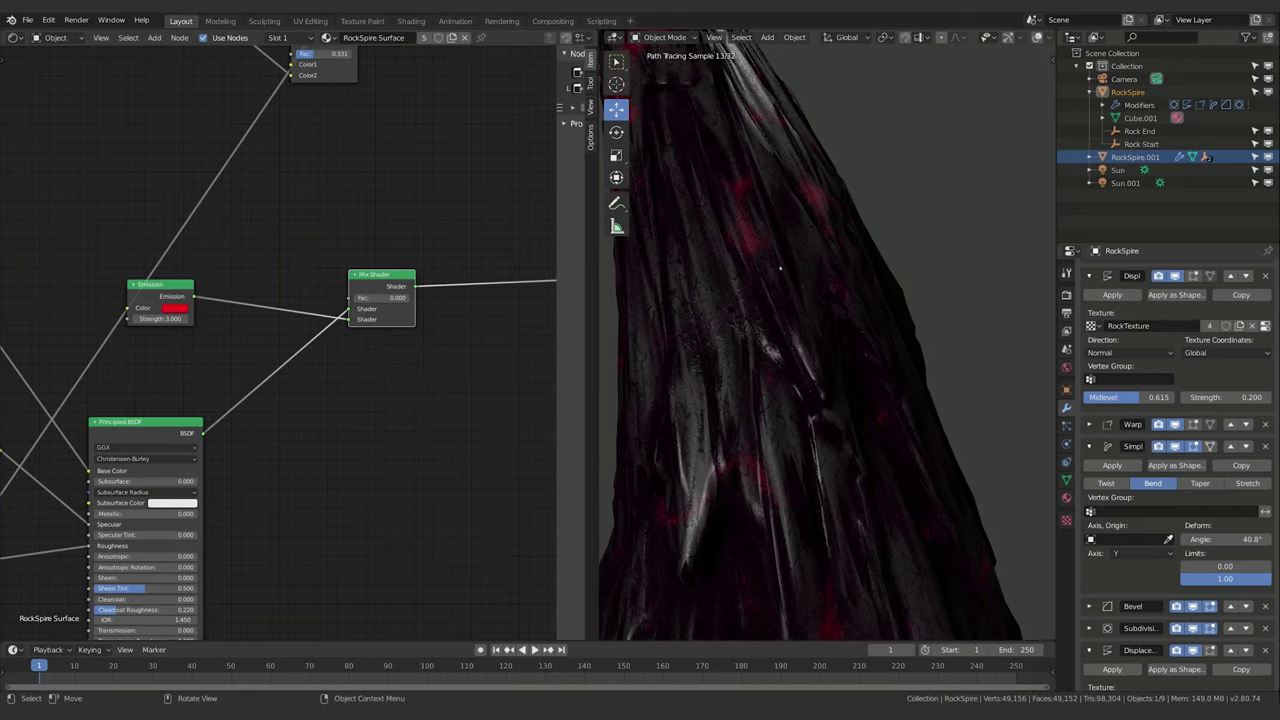
Change the blend type of the Multiply node before the Bump node to Add, and set the Bump strength to 0.717.
middle_drag(165, 452, 484, 157)
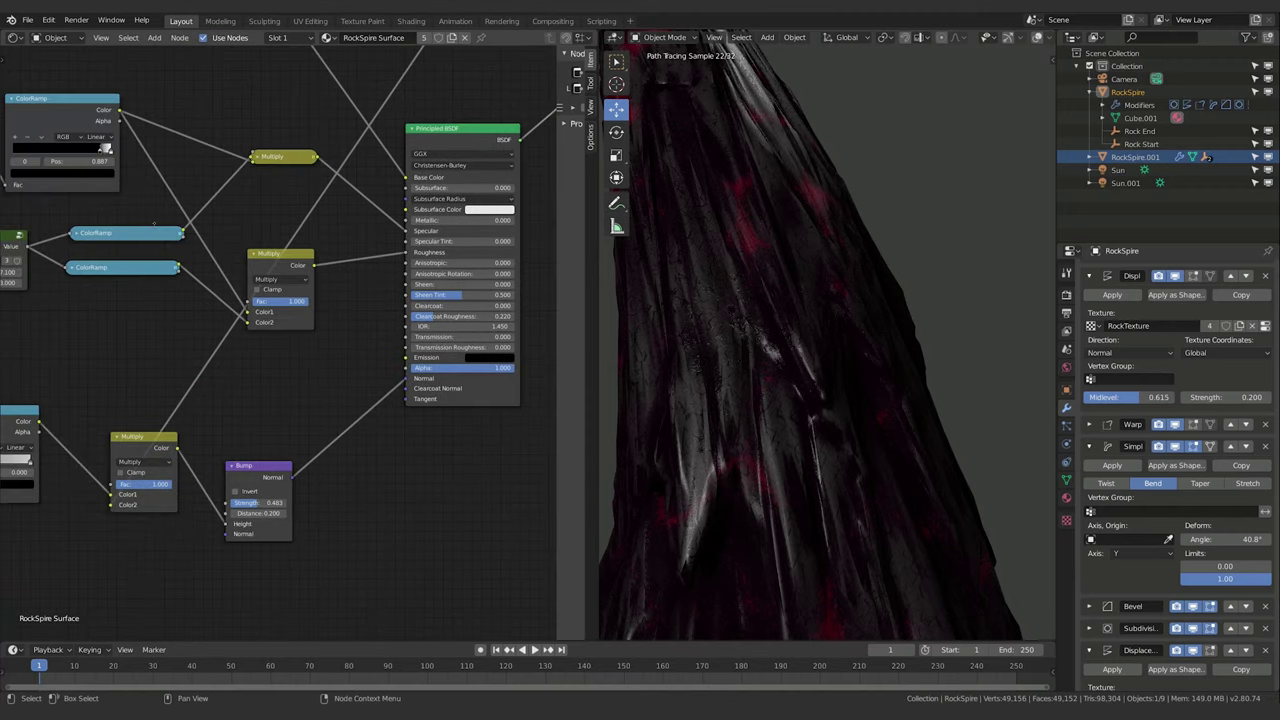
middle_drag(193, 461, 350, 433)
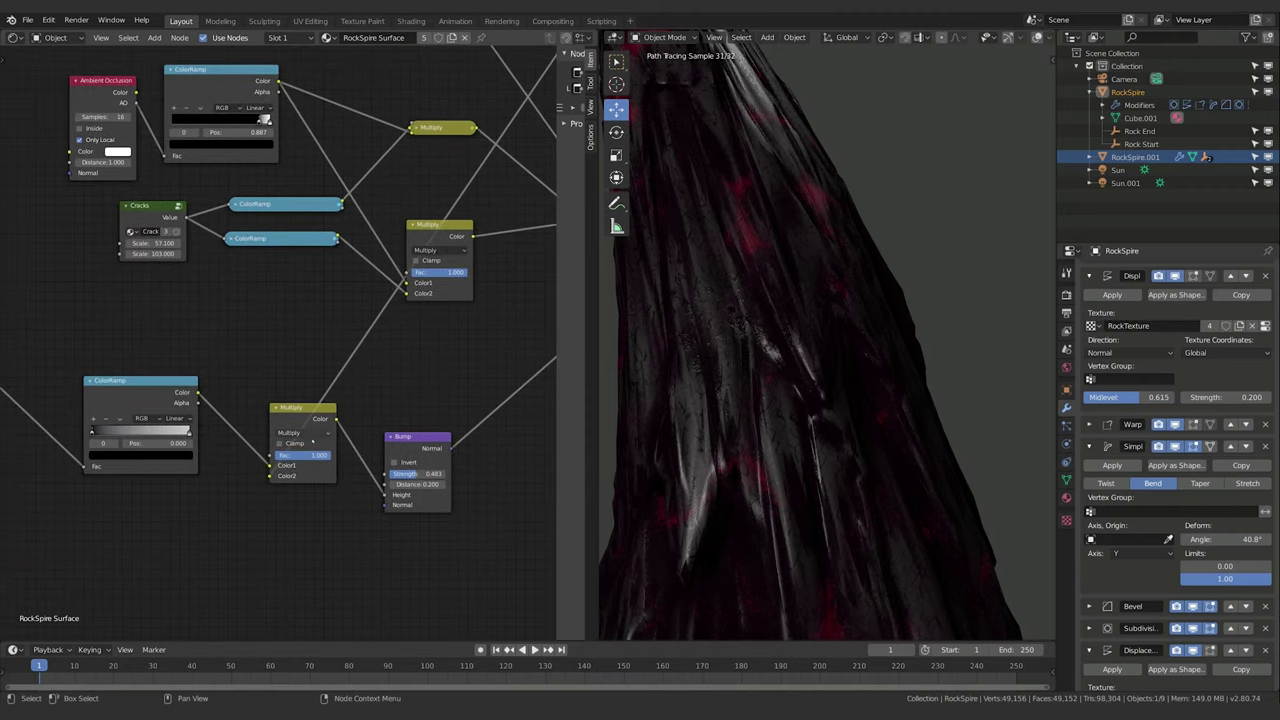
click(304, 432)
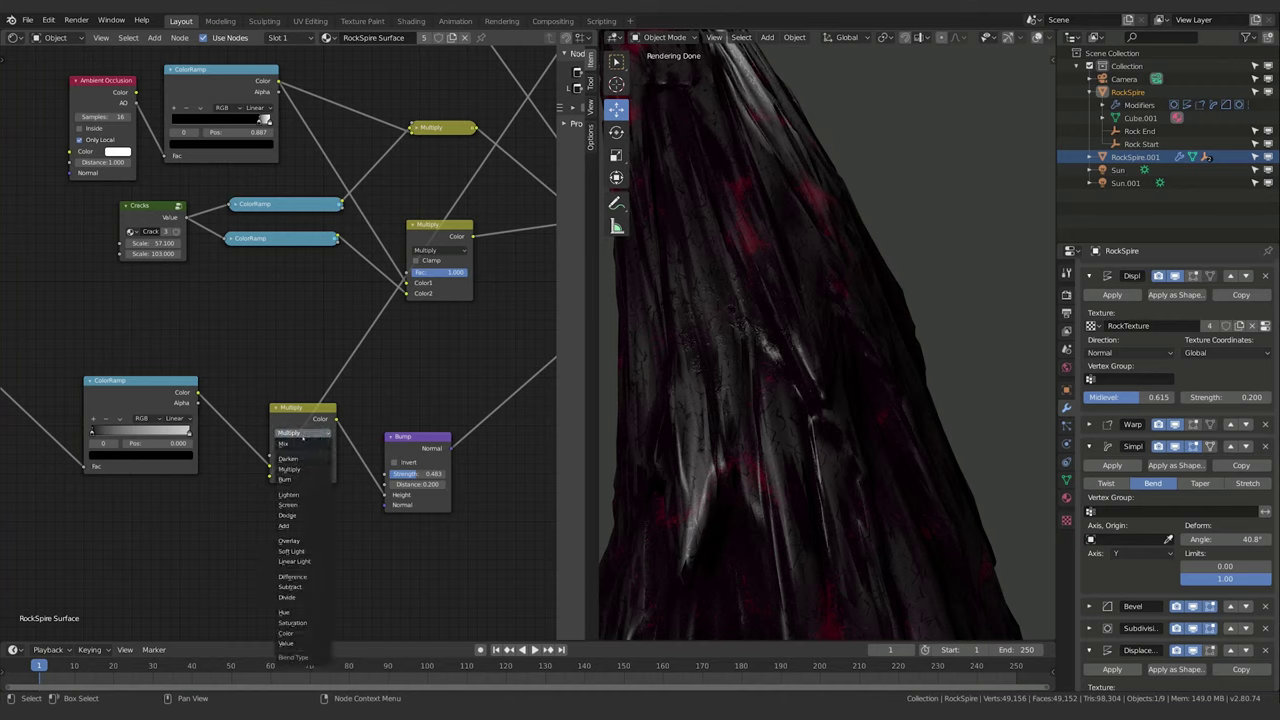
click(306, 525)
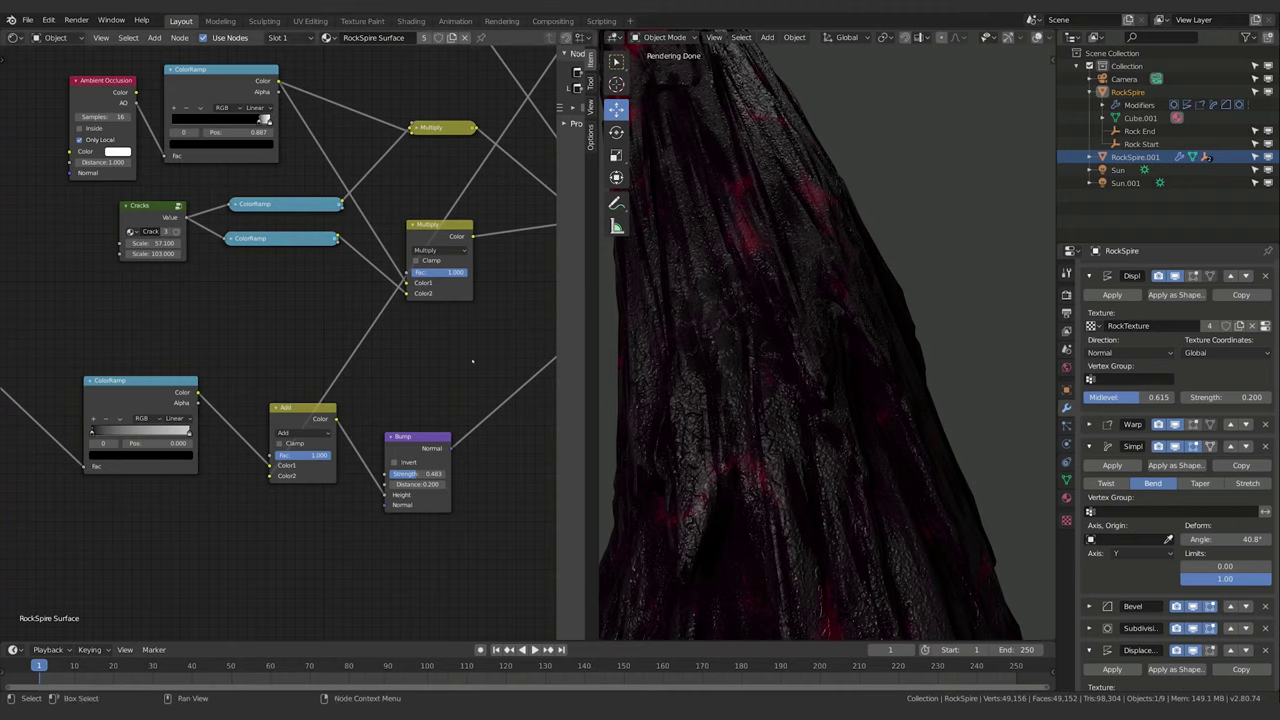
drag(420, 474, 450, 474)
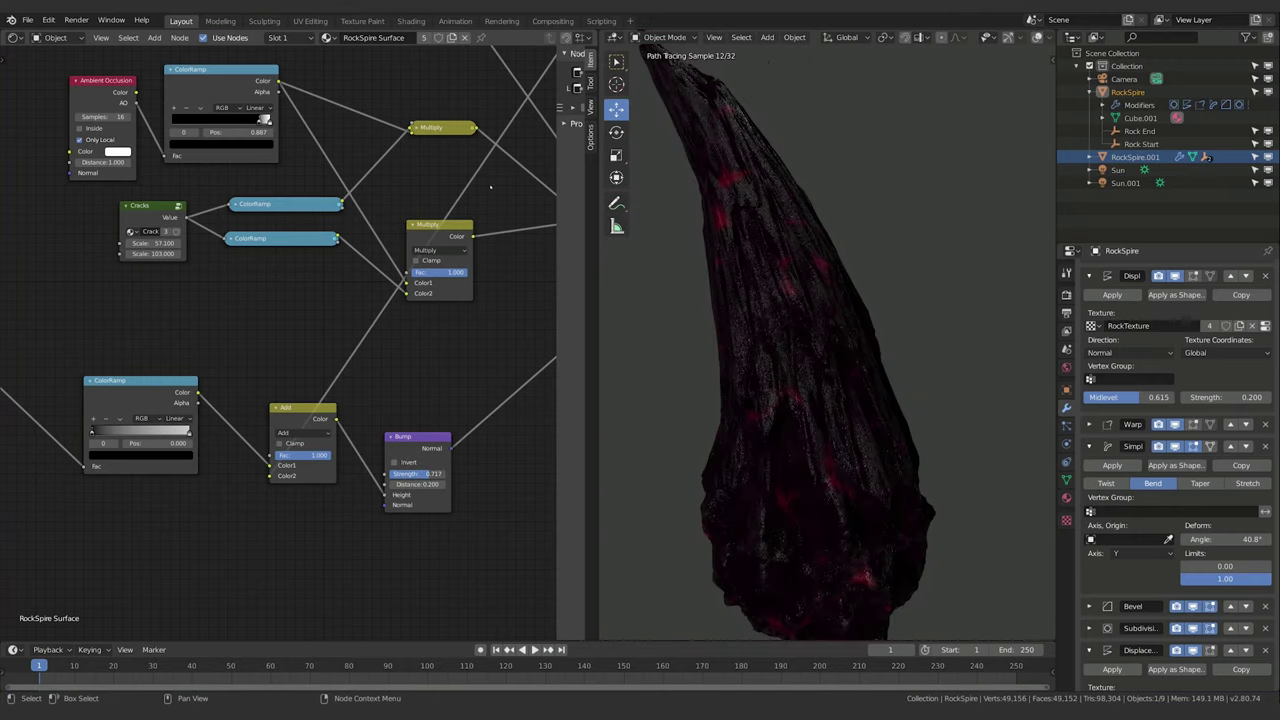
middle_drag(491, 187, 279, 427)
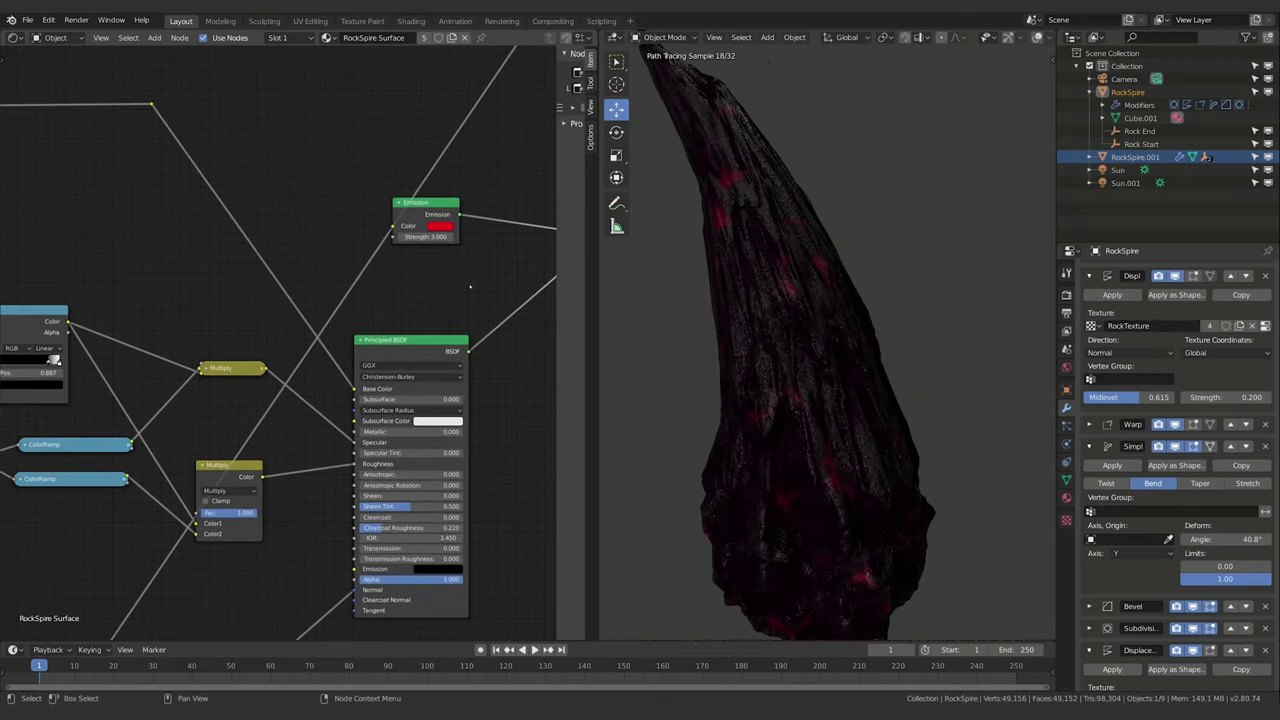
Reconnect the Color output of the Add node with factor 0.331 to the Mix Shader's Fac input.
middle_drag(471, 287, 145, 510)
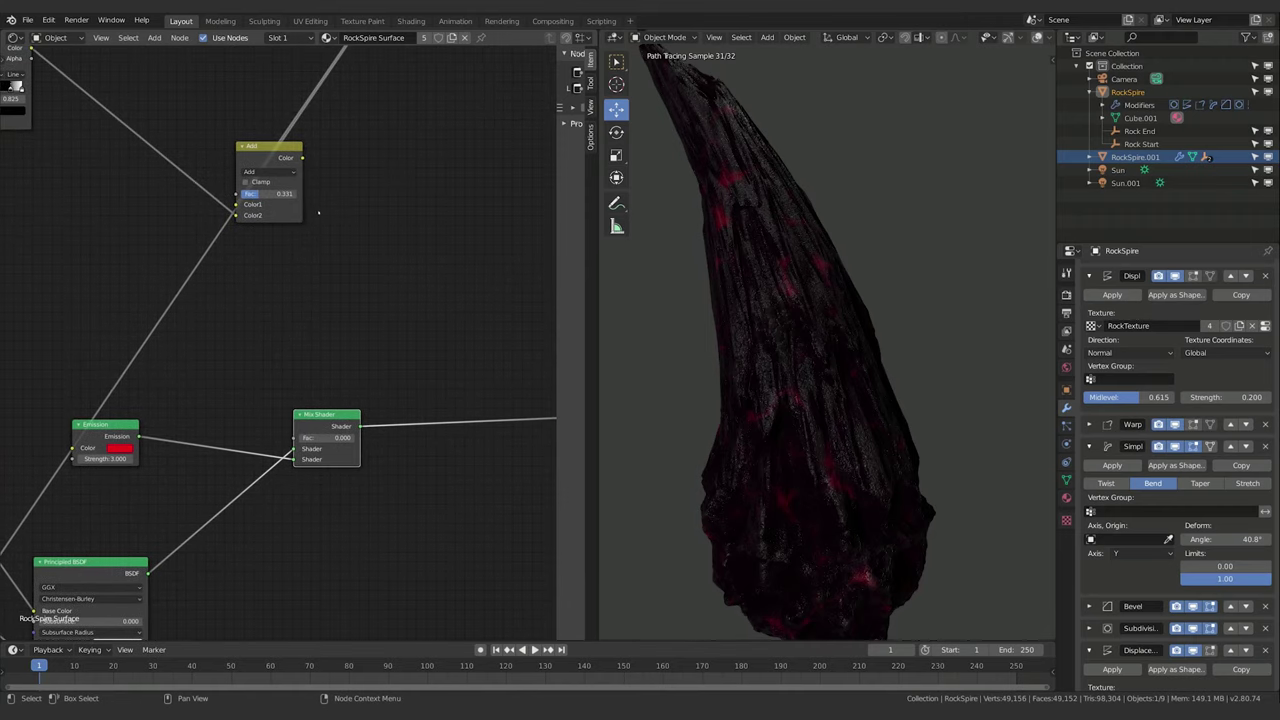
scroll(318, 211, down, 1)
drag(271, 166, 294, 430)
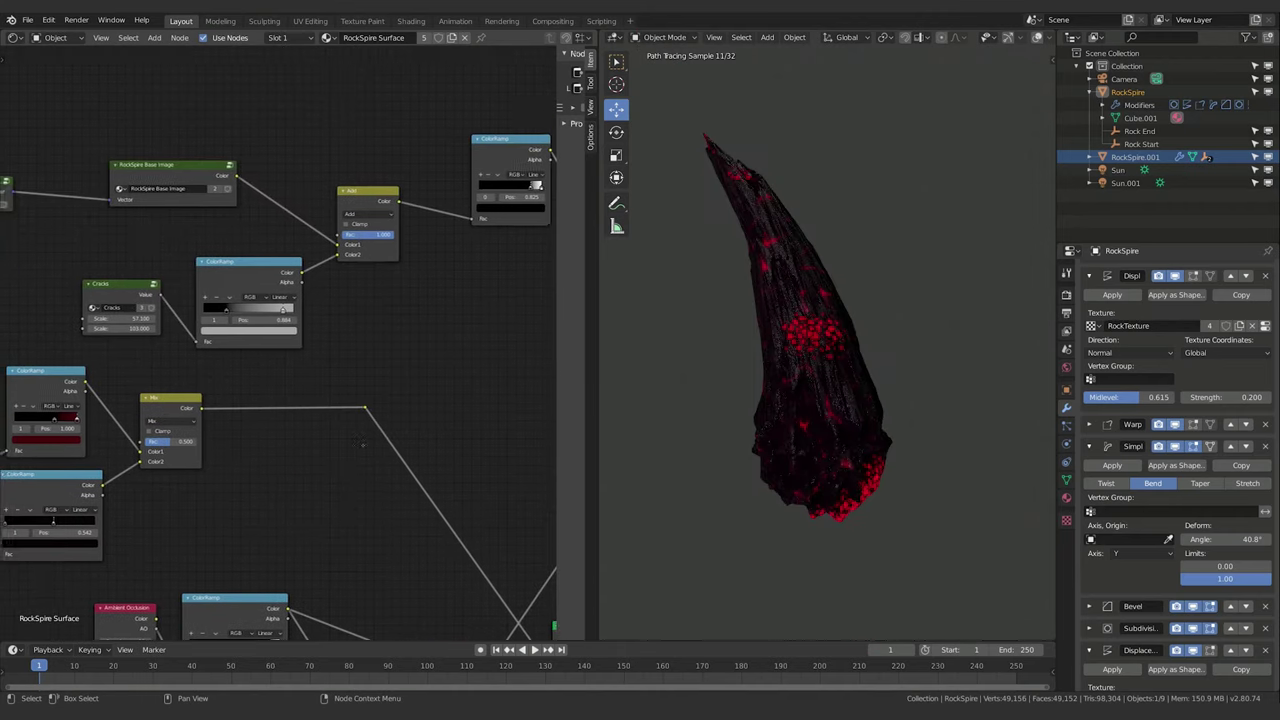
Set the Voronoi Texture's scale to 49.300 and shift its ColorRamp's black stop toward the middle.
middle_drag(360, 430, 294, 719)
middle_drag(417, 257, 269, 226)
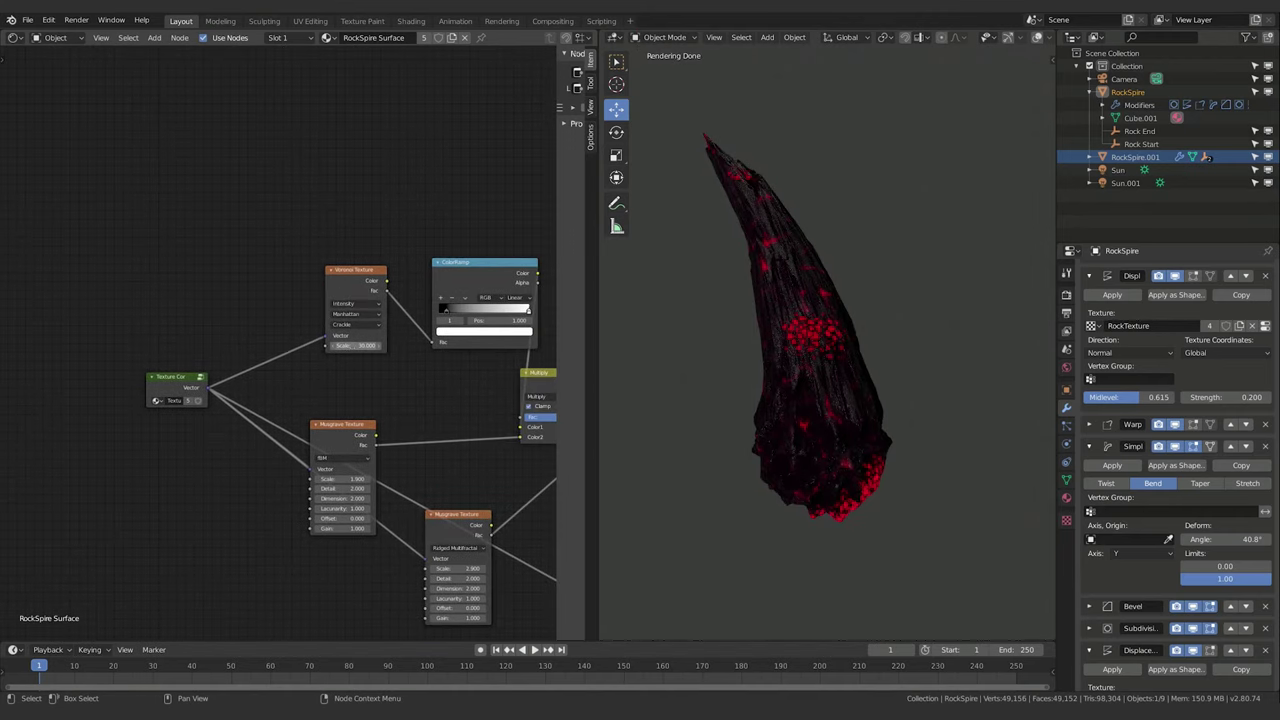
key(ctrl)
drag(351, 347, 412, 347)
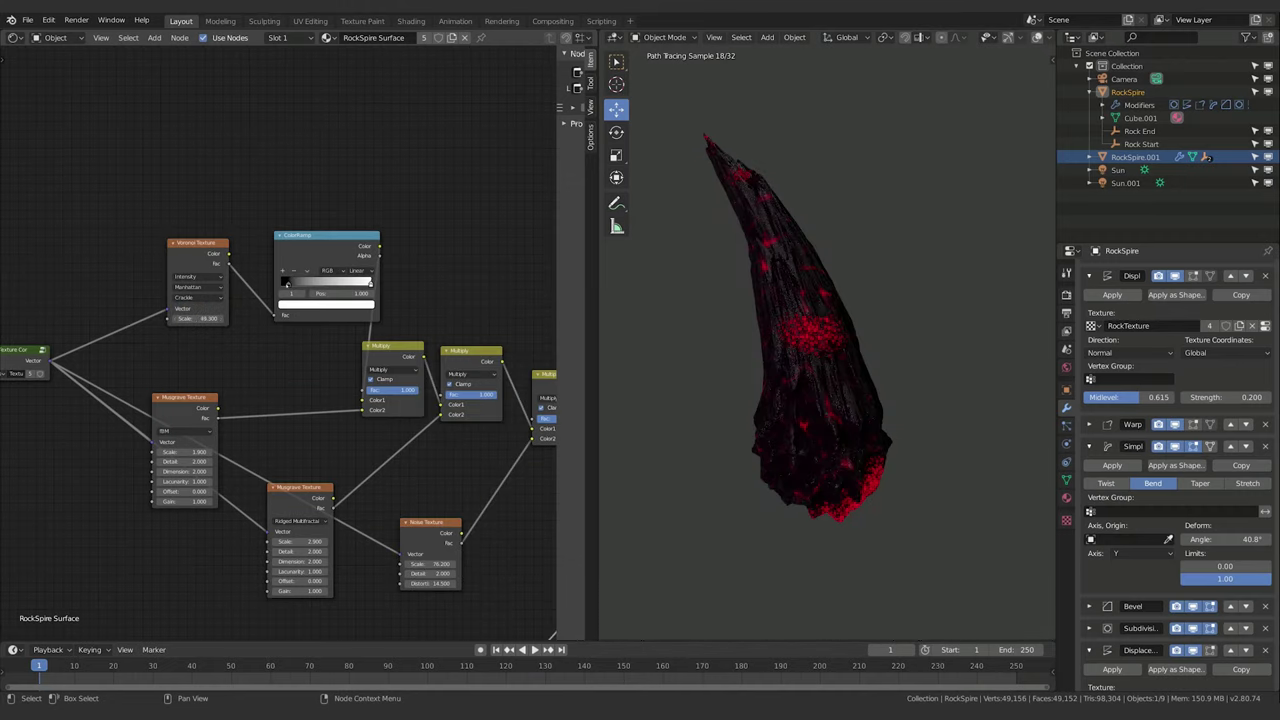
drag(290, 283, 322, 283)
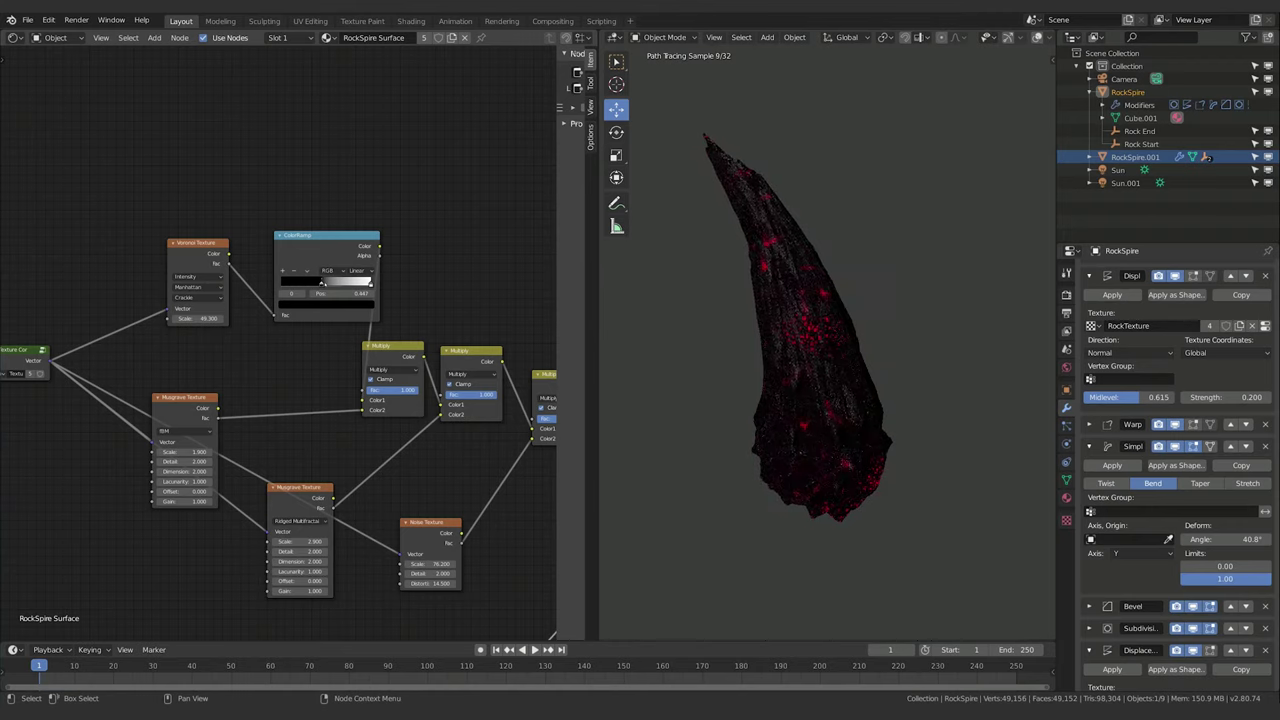
drag(323, 283, 307, 283)
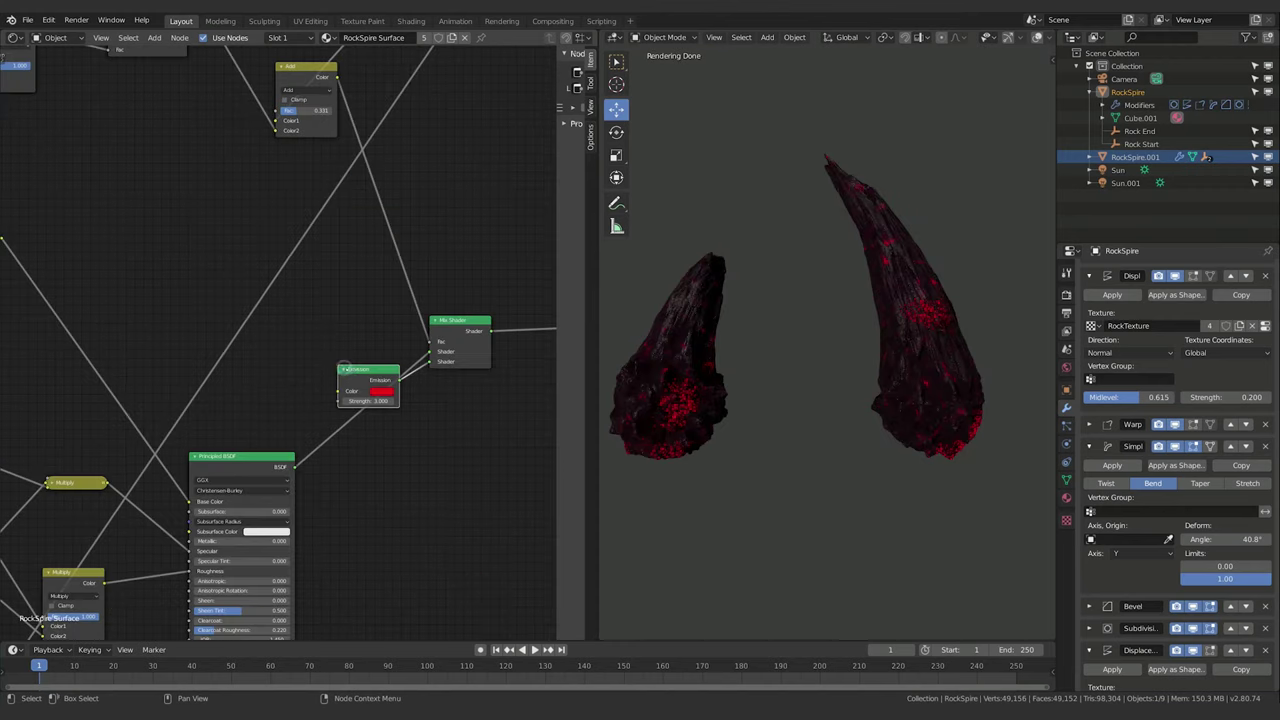
Move the red Emission node up and left, clear of the links into the Mix Shader.
drag(400, 395, 357, 363)
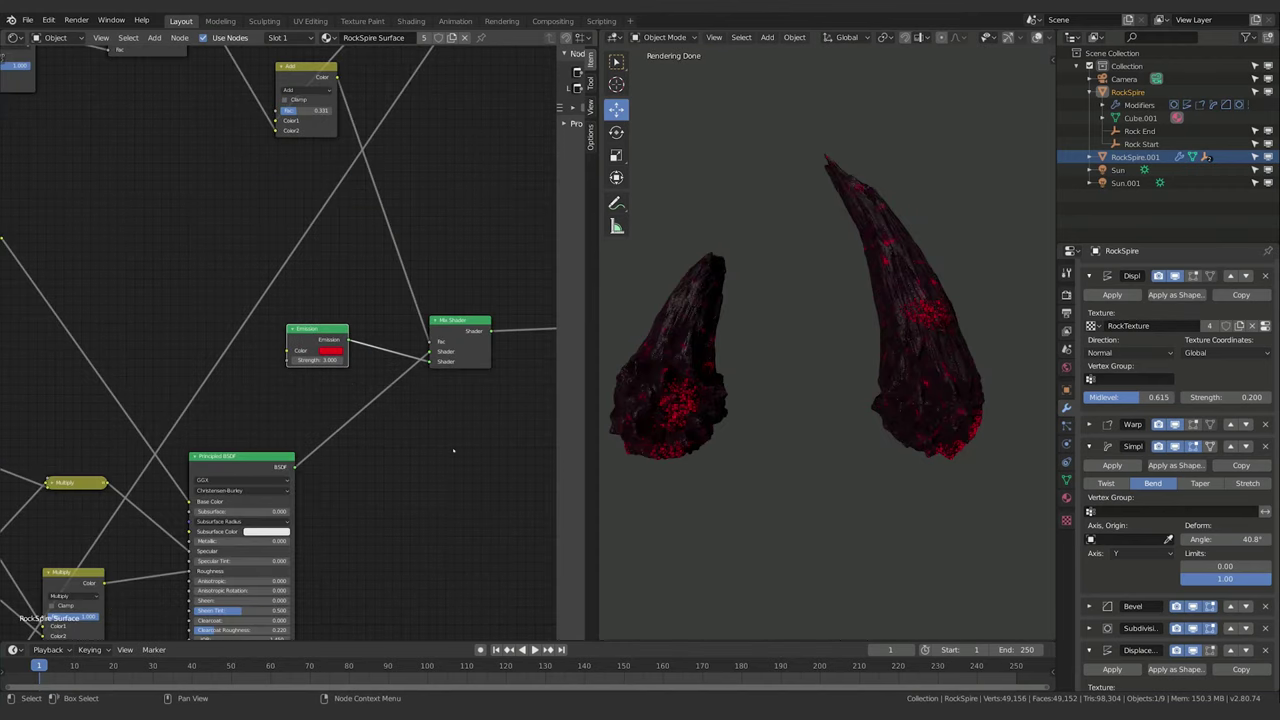
middle_drag(451, 448, 380, 510)
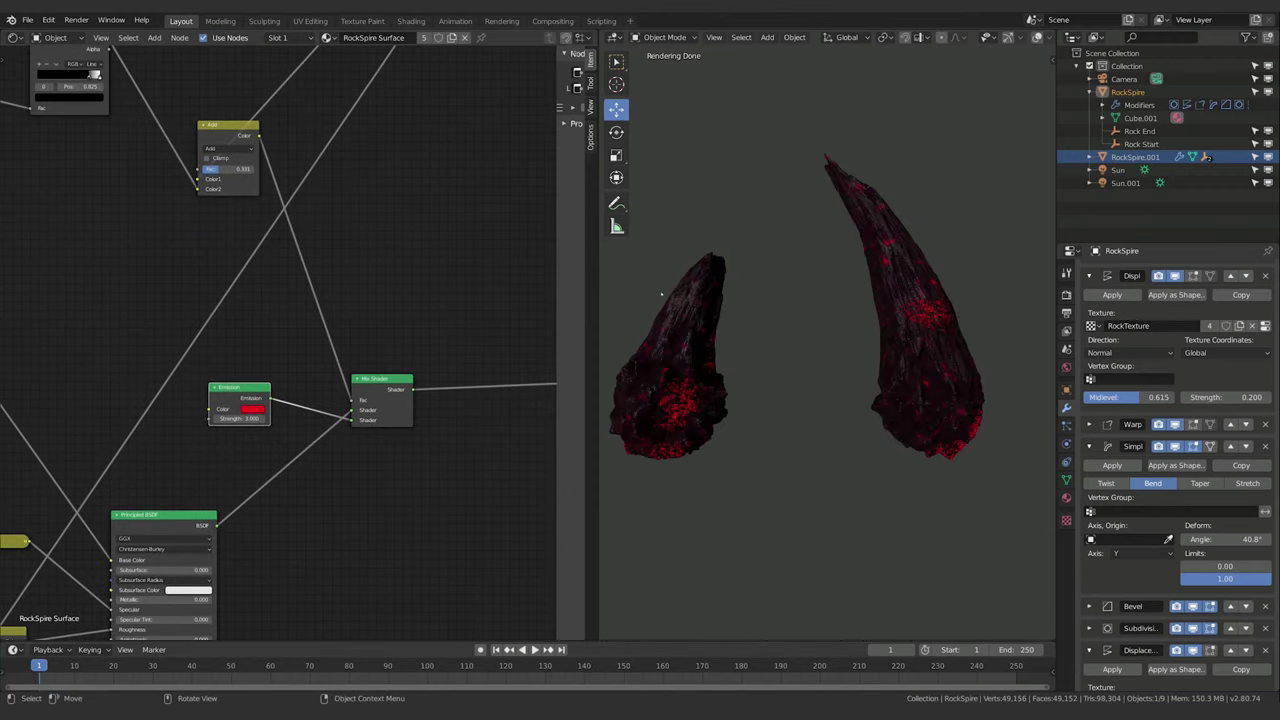
Add an Ambient Occlusion node in the empty space between the Mix Shader and the Material Output.
middle_drag(177, 401, 527, 196)
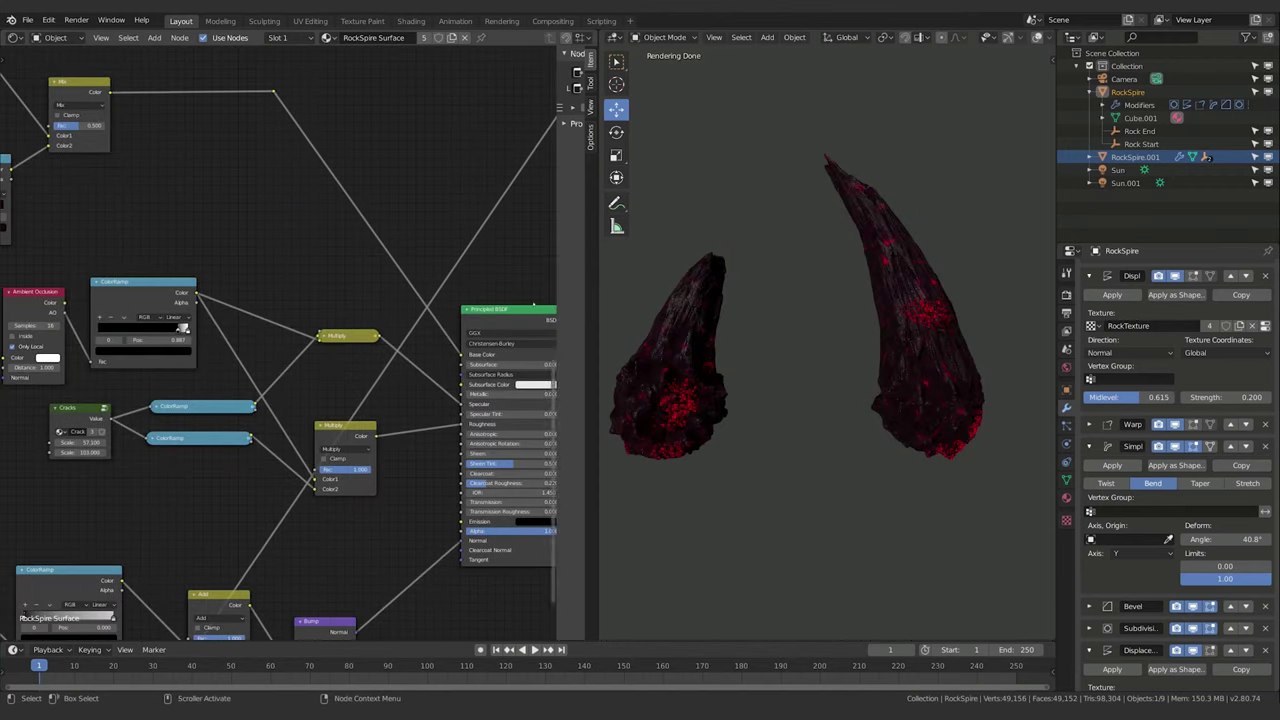
click(26, 296)
middle_drag(482, 128, 79, 301)
middle_drag(454, 176, 320, 240)
key(shift+a)
text(a)
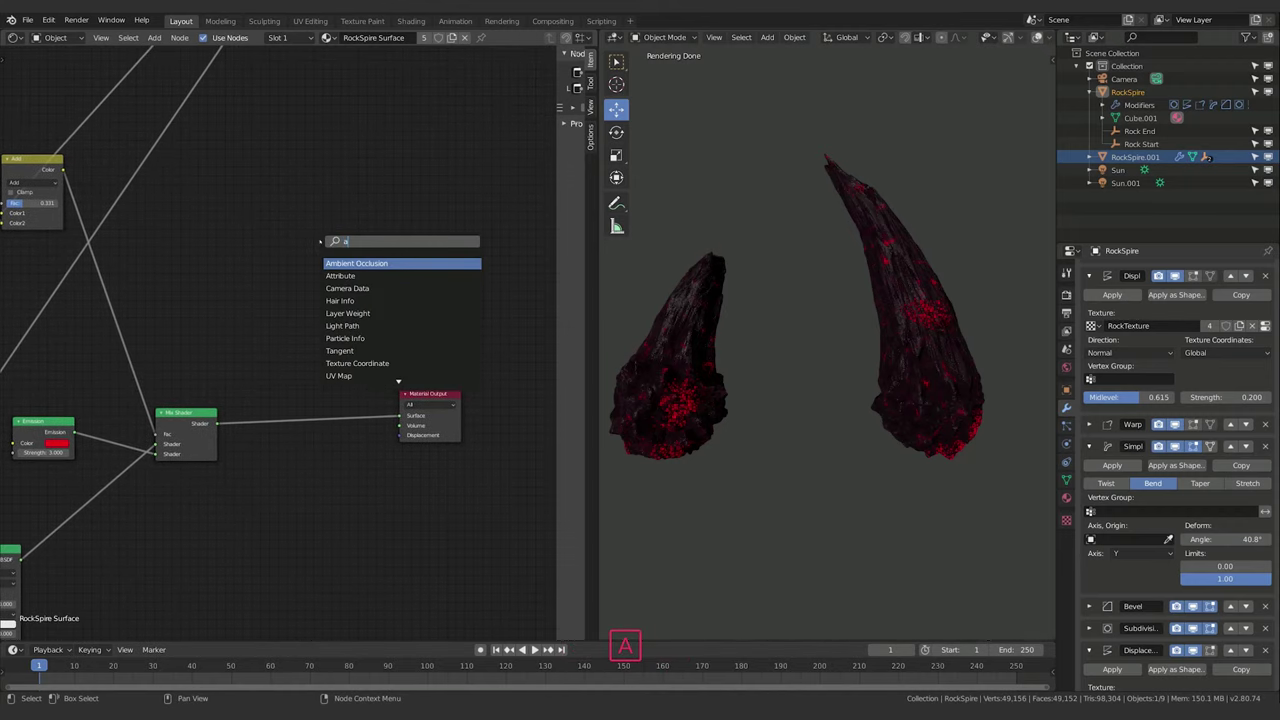
text(mb)
key(Return)
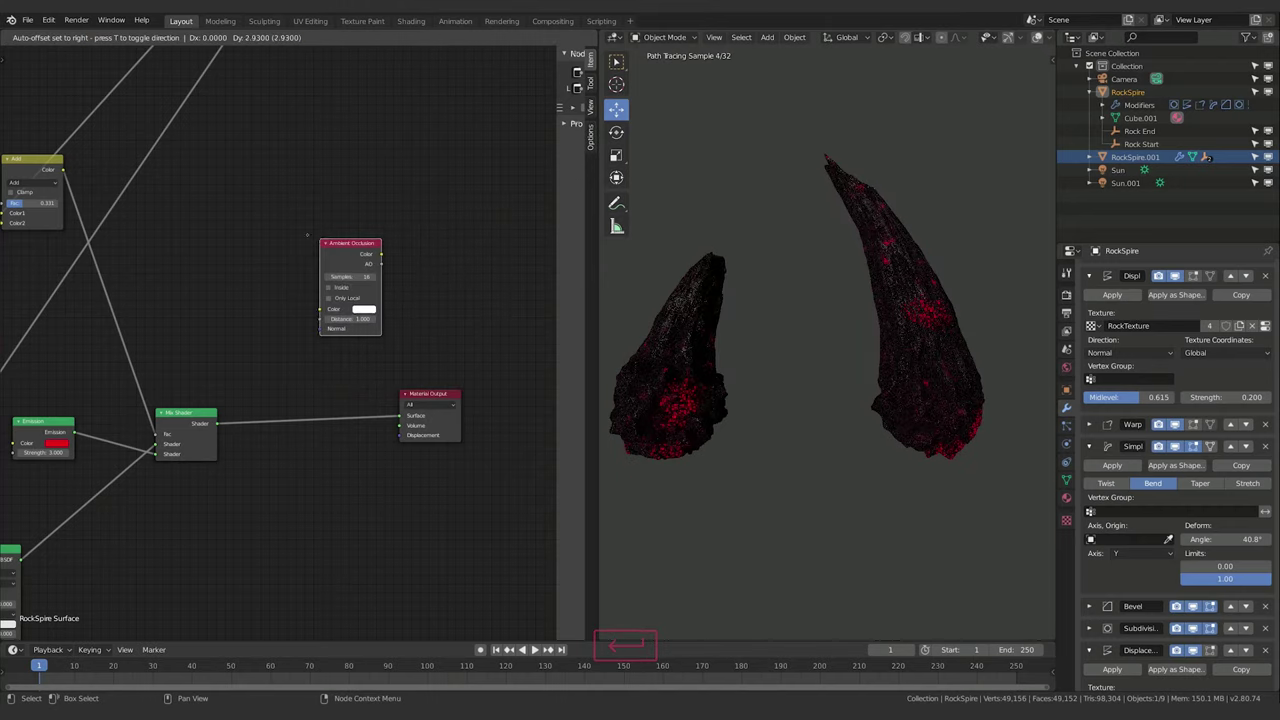
click(265, 248)
Add a ColorRamp beside the new Ambient Occlusion node and connect the AO output to its Fac input.
key(shift+a)
text(c)
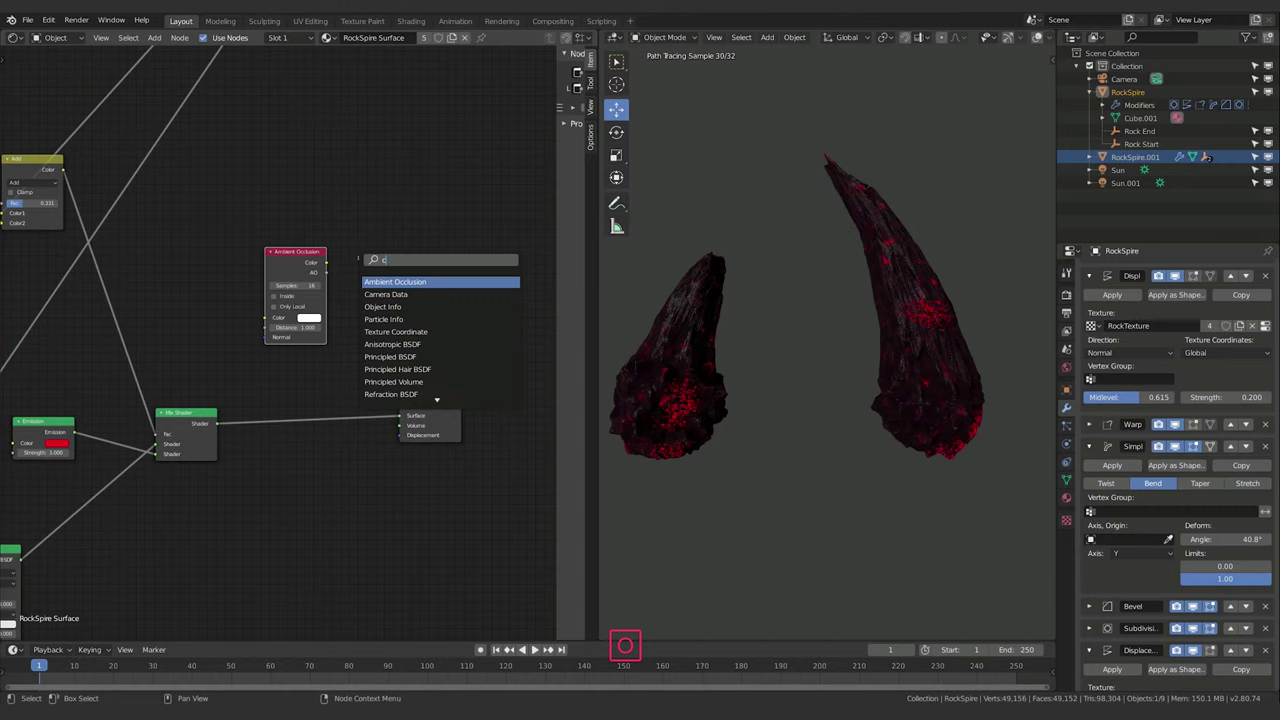
text(olor)
key(Return)
click(358, 258)
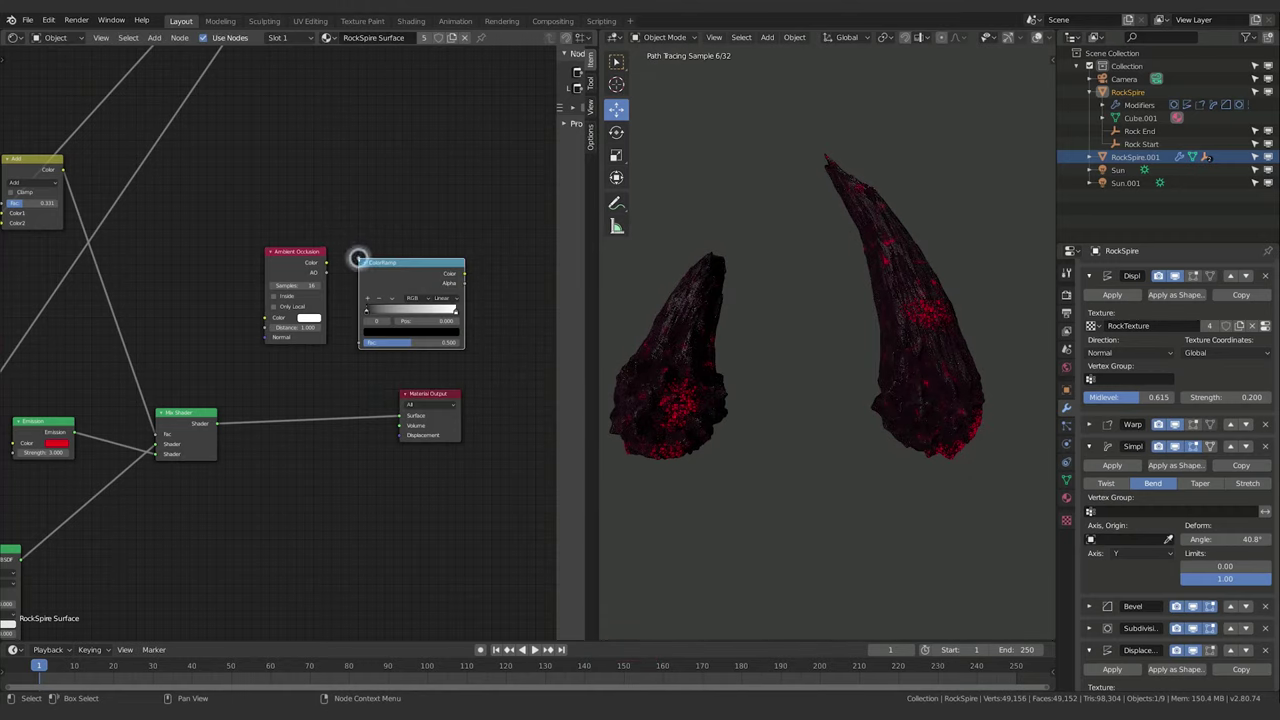
drag(327, 272, 359, 343)
middle_drag(359, 343, 349, 377)
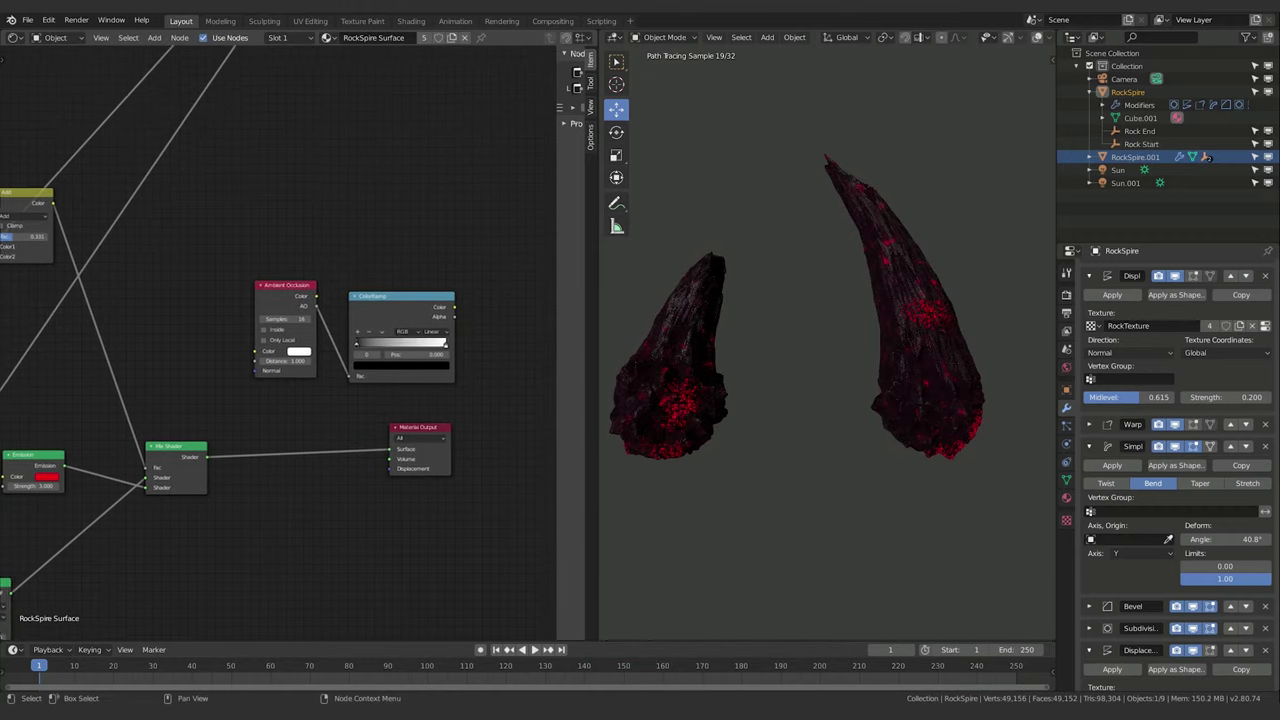
Preview the Ambient Occlusion ColorRamp on the spires by routing its Color through the spare Emission node to the Material Output's Surface.
middle_drag(410, 277, 398, 355)
scroll(430, 355, down, 3)
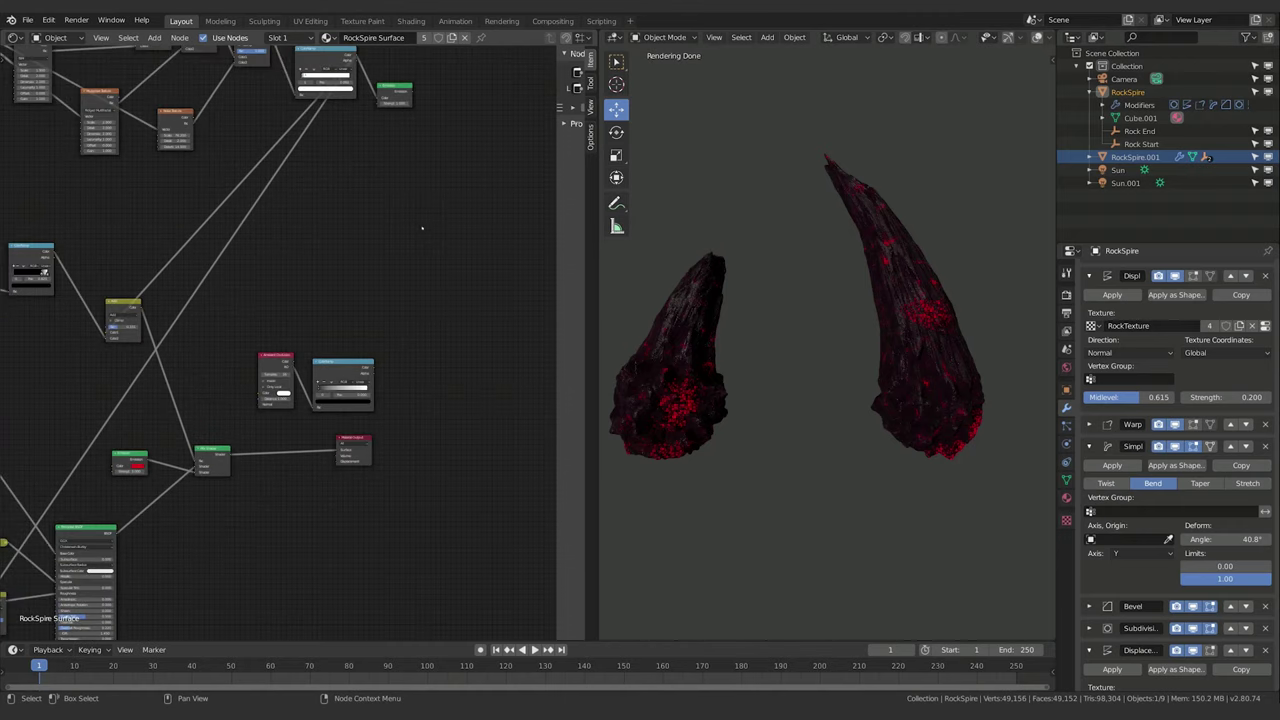
drag(399, 91, 411, 362)
middle_drag(401, 356, 389, 289)
drag(364, 307, 345, 380)
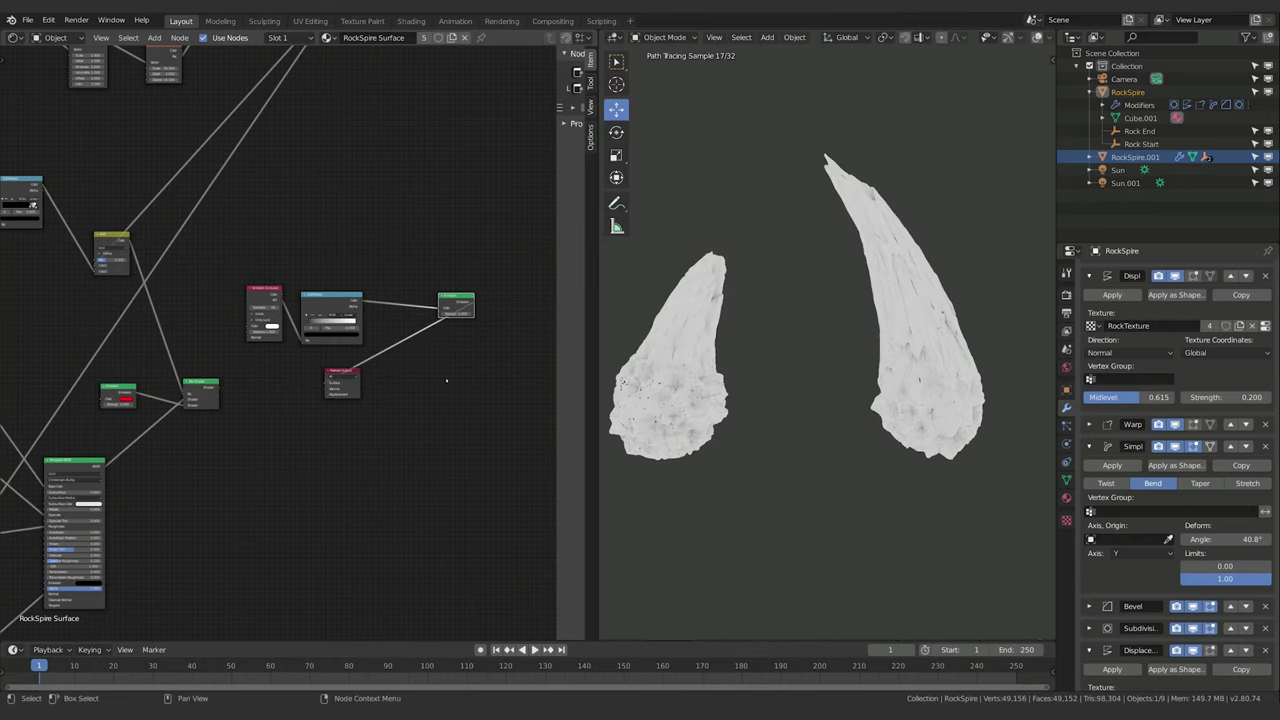
Set the Ambient Occlusion ColorRamp's black stop to position 0.690, with the white stop near the far end.
scroll(400, 383, up, 1)
scroll(400, 383, up, 3)
drag(329, 303, 399, 306)
scroll(600, 457, up, 6)
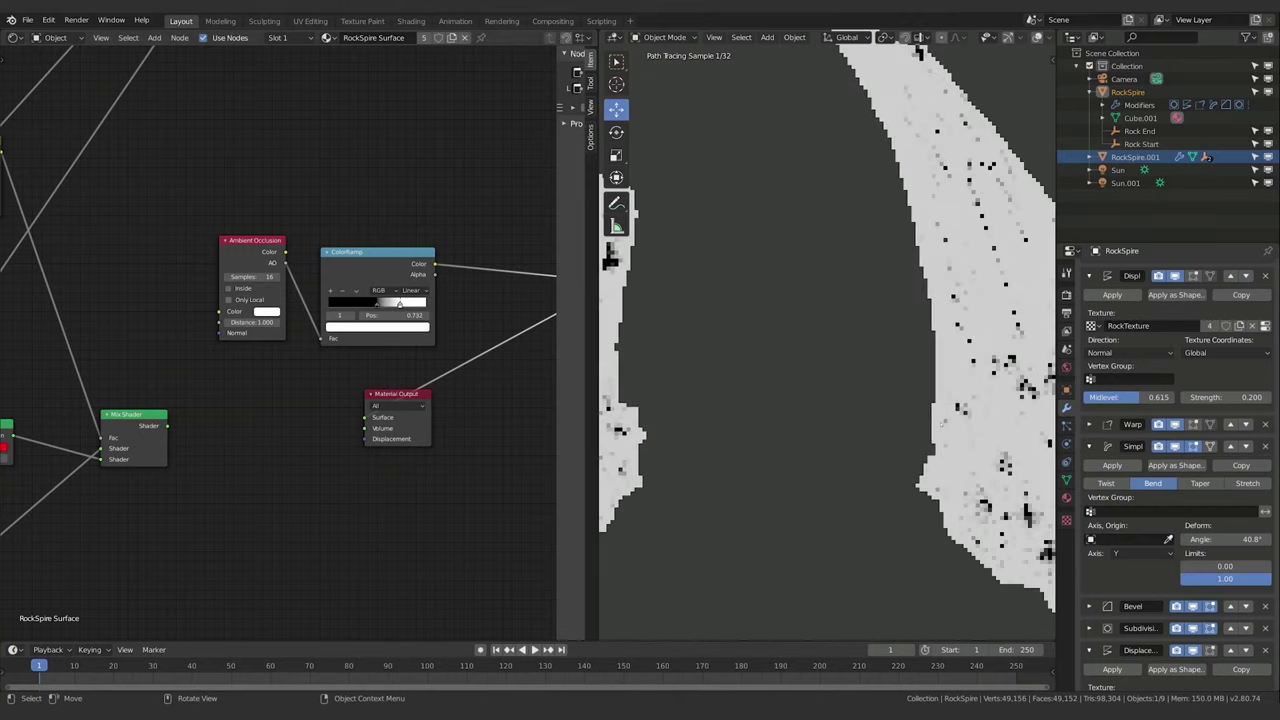
scroll(600, 457, down, 3)
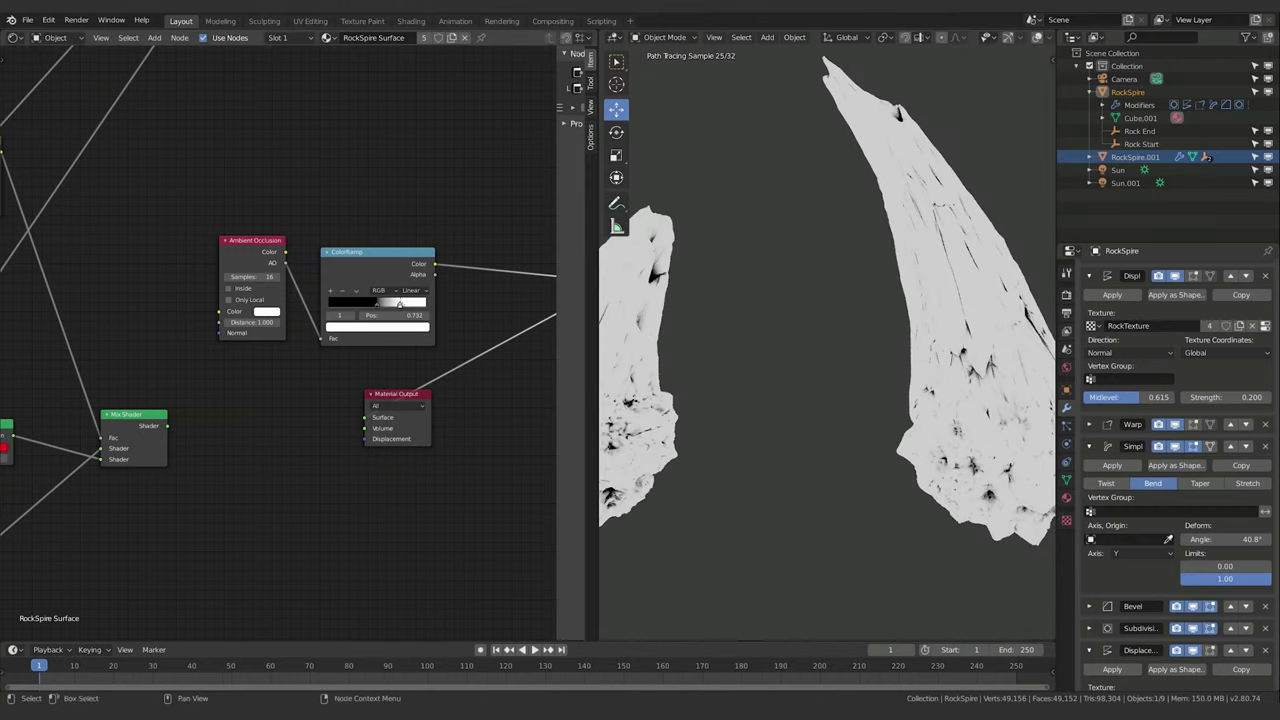
mouse_move(401, 303)
mouse_down()
mouse_move(427, 303)
mouse_move(396, 304)
mouse_up()
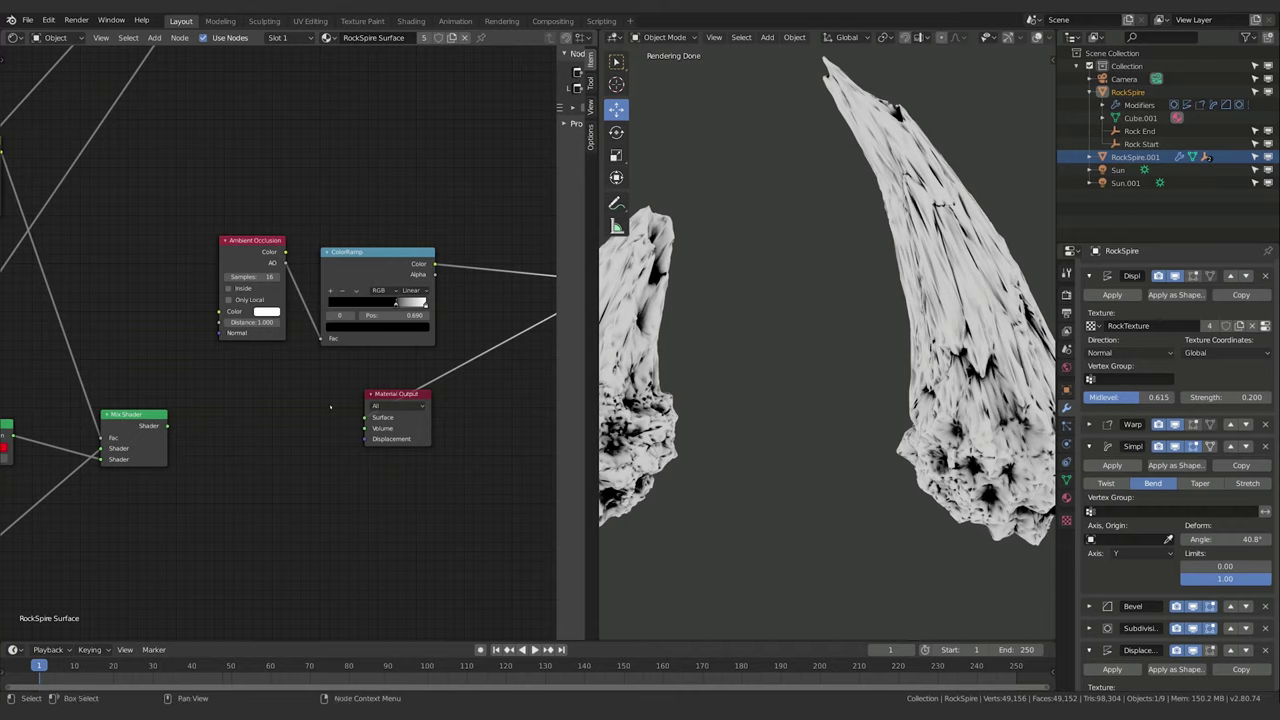
Reconnect the Mix Shader's output to the Material Output's Surface input in place of the preview Emission.
scroll(293, 393, down, 3)
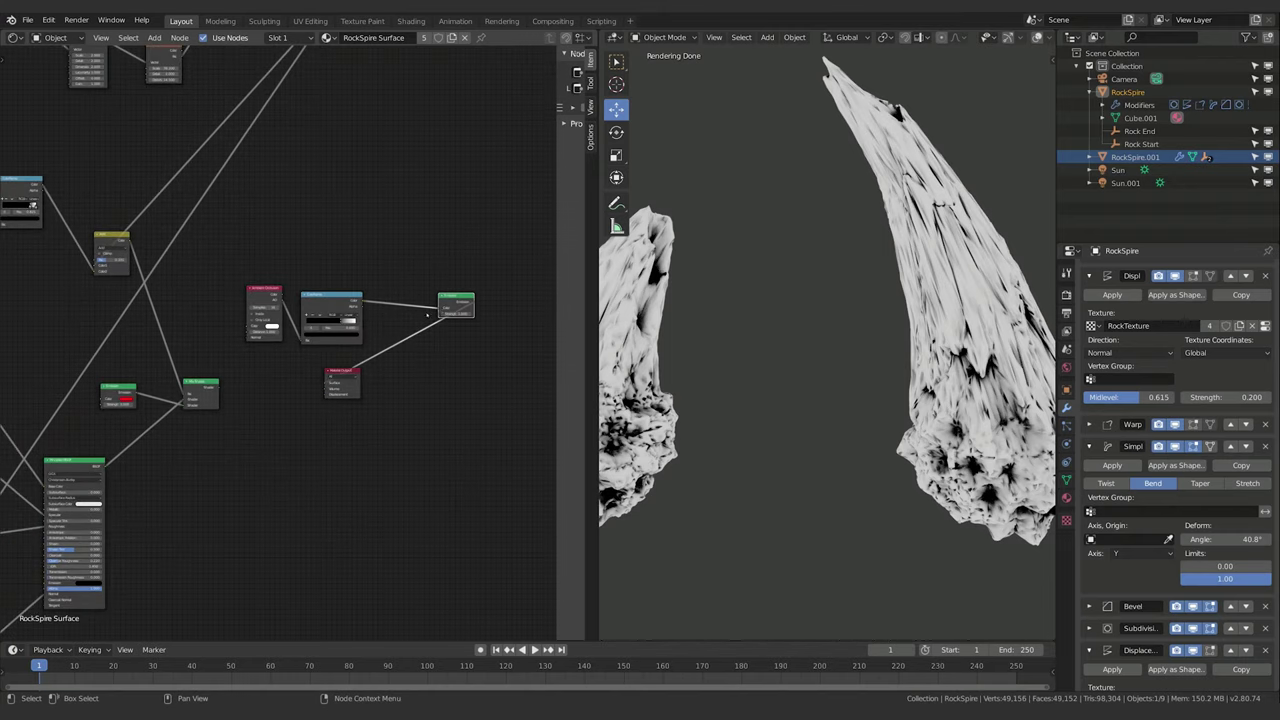
click(473, 302)
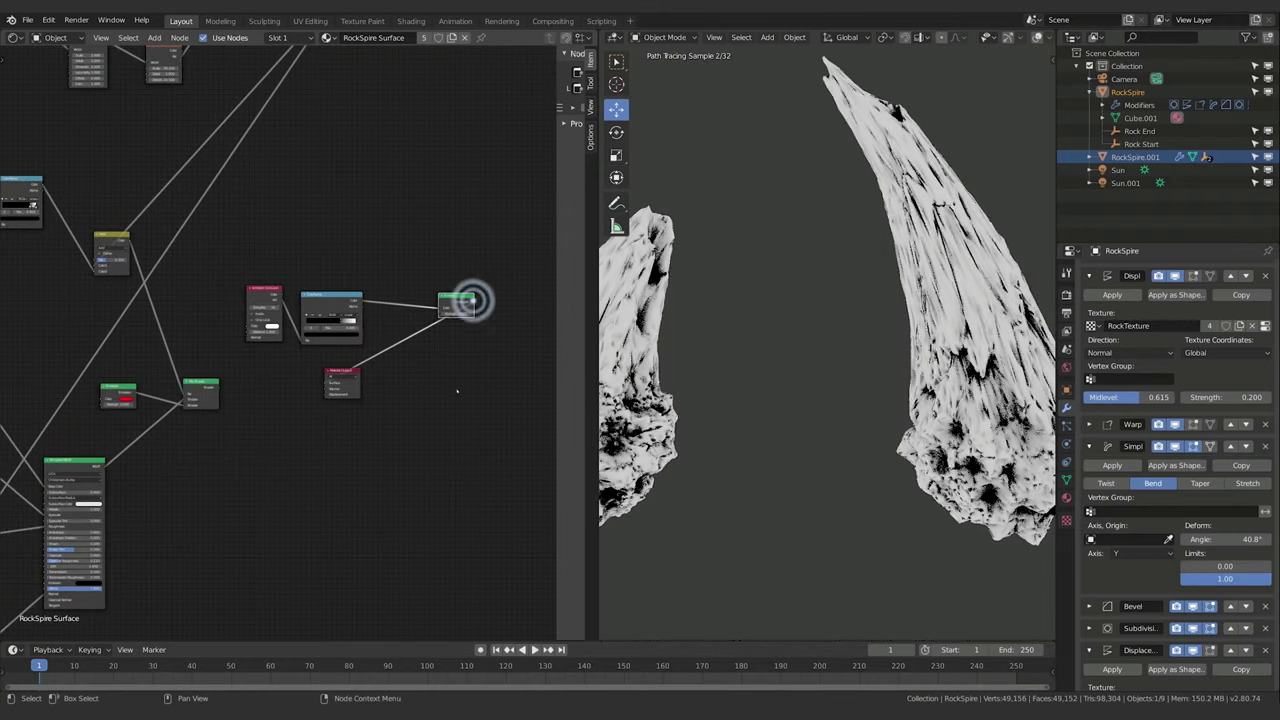
click(154, 370)
drag(216, 386, 327, 383)
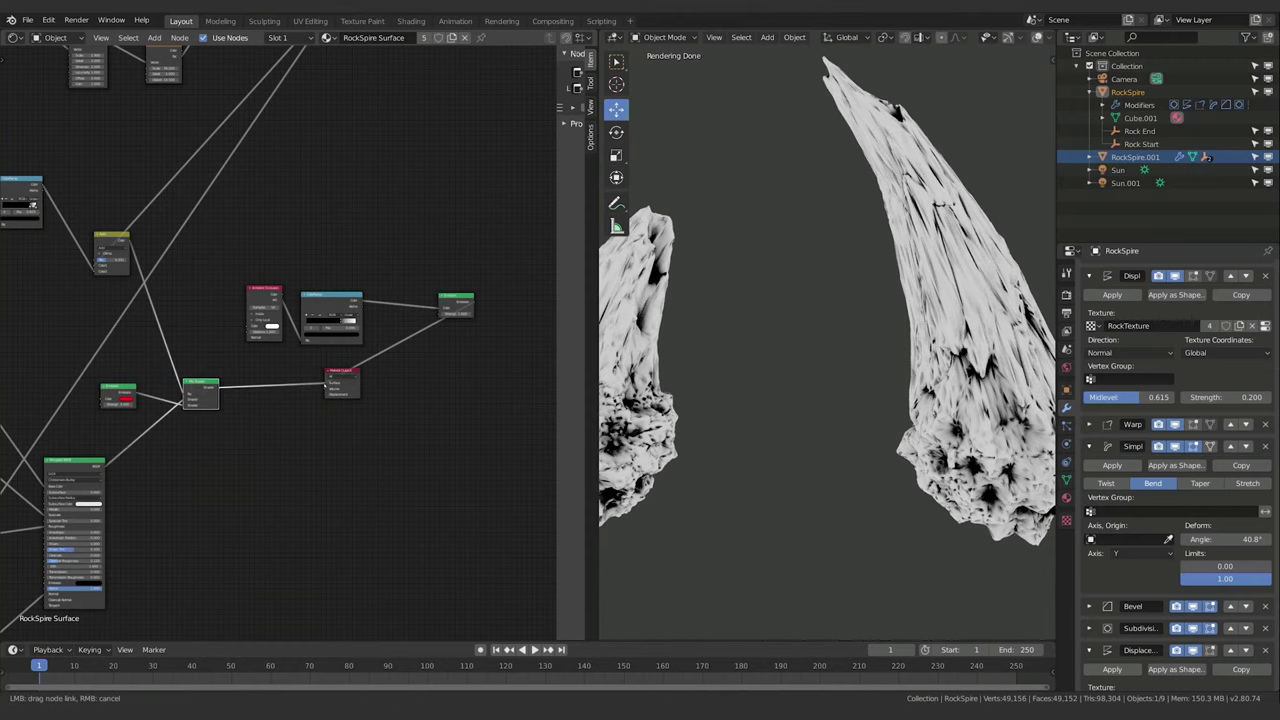
Detach the Ambient Occlusion ColorRamp from the preview Emission and move both mask nodes in front of the ColorRamps feeding the base color Mix.
middle_drag(366, 437, 421, 437)
click(389, 297)
click(497, 303)
shift+click(371, 293)
shift+click(316, 292)
middle_drag(245, 325, 416, 301)
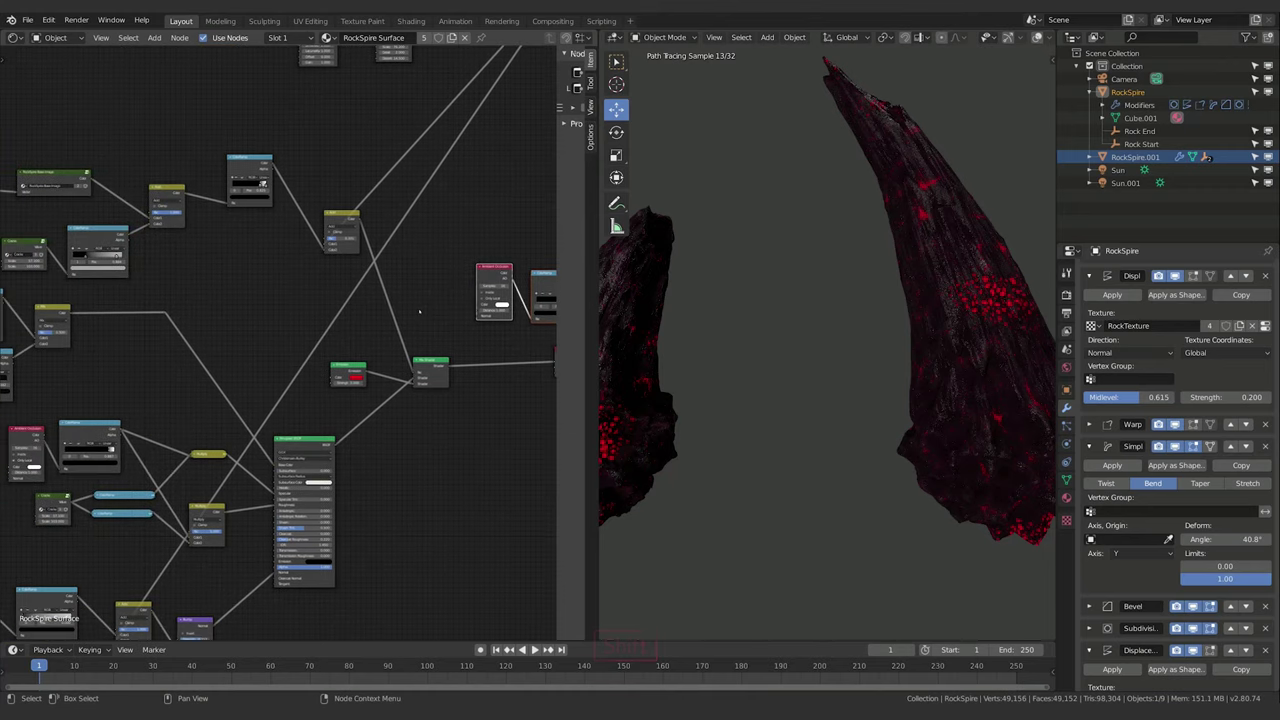
key(g)
click(186, 306)
middle_drag(457, 150, 485, 335)
key(g)
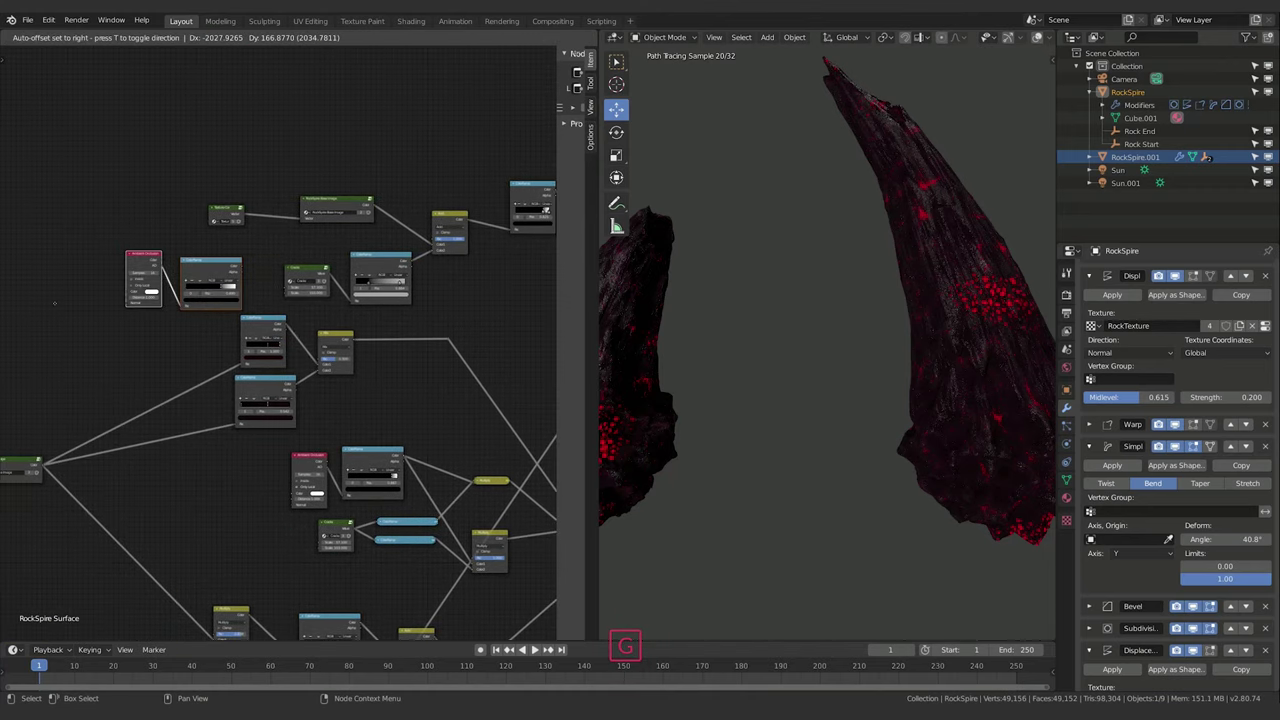
click(16, 330)
middle_drag(131, 381, 166, 324)
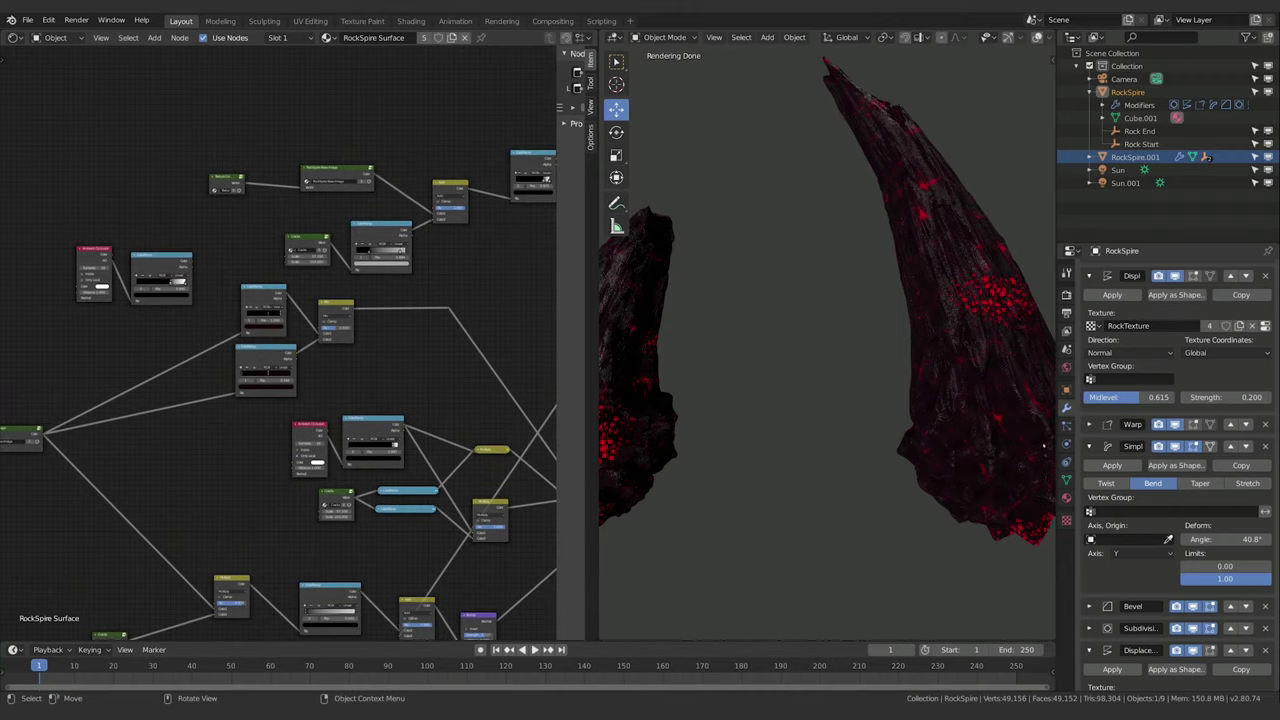
Brighten the upper base color ColorRamp's stop to a stronger red and connect the Ambient Occlusion ColorRamp's Color to its Fac input.
click(264, 328)
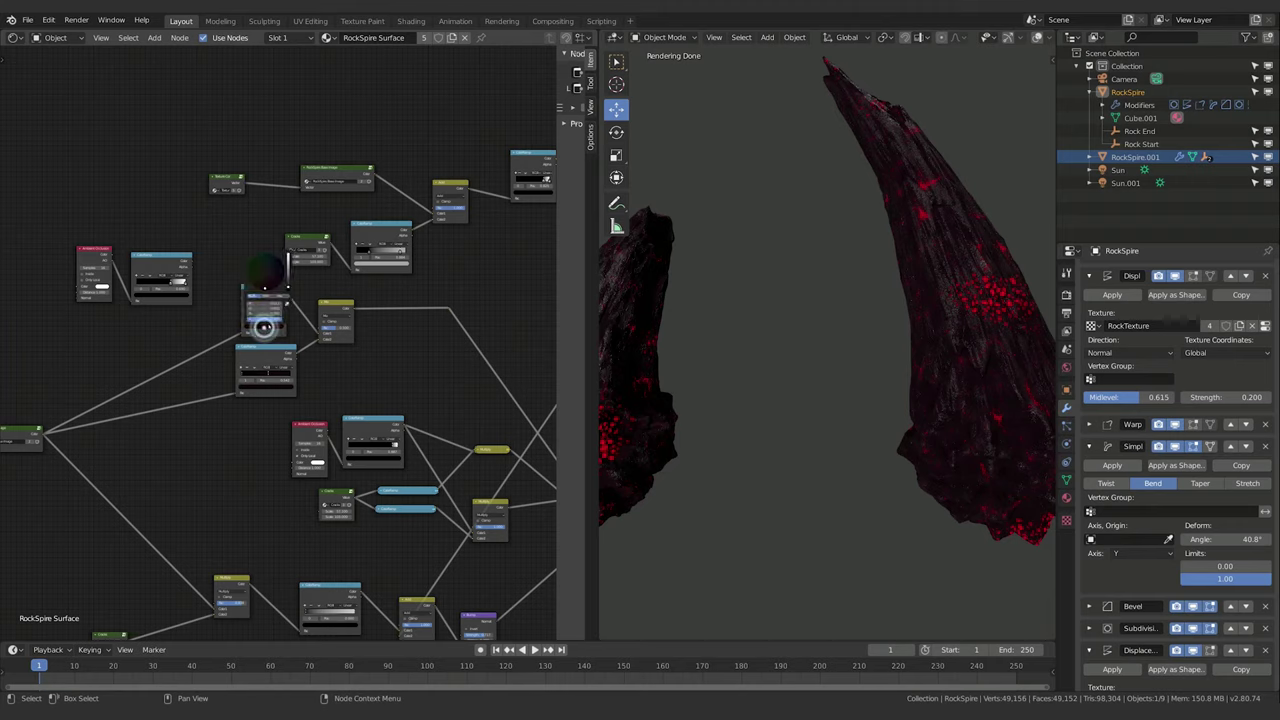
click(290, 269)
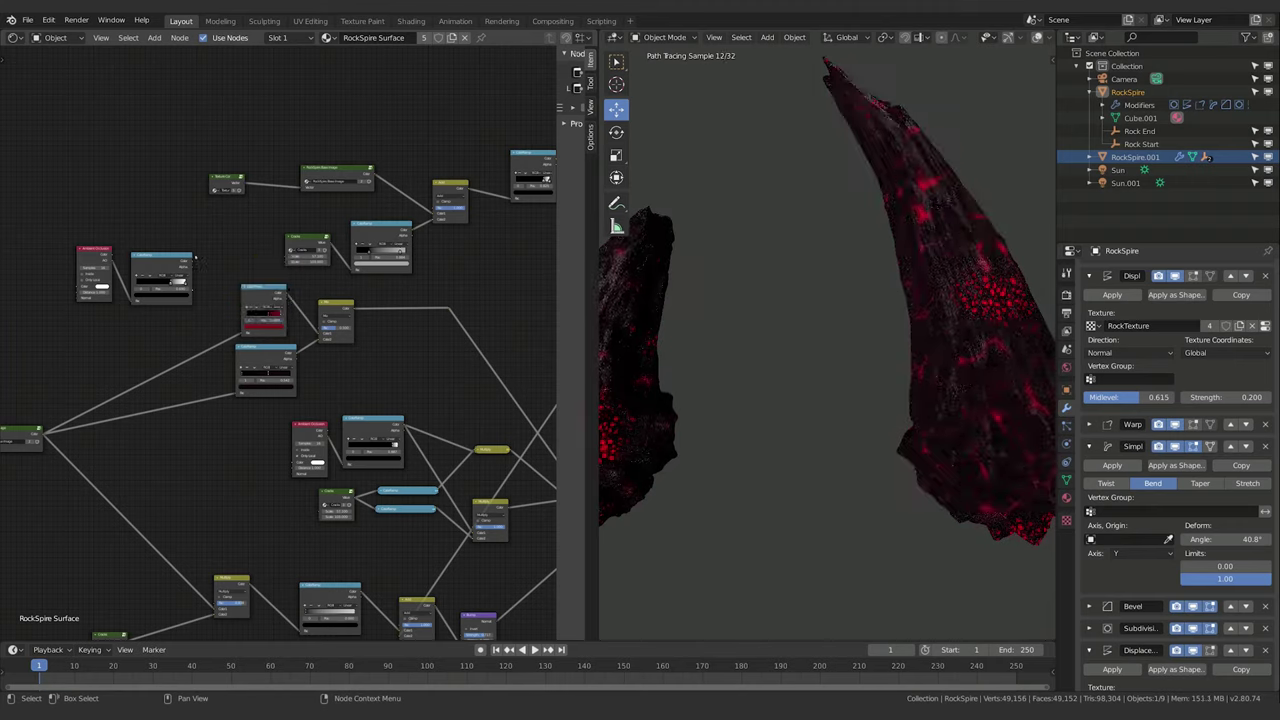
mouse_move(193, 258)
mouse_down()
mouse_move(246, 326)
mouse_move(236, 342)
mouse_up()
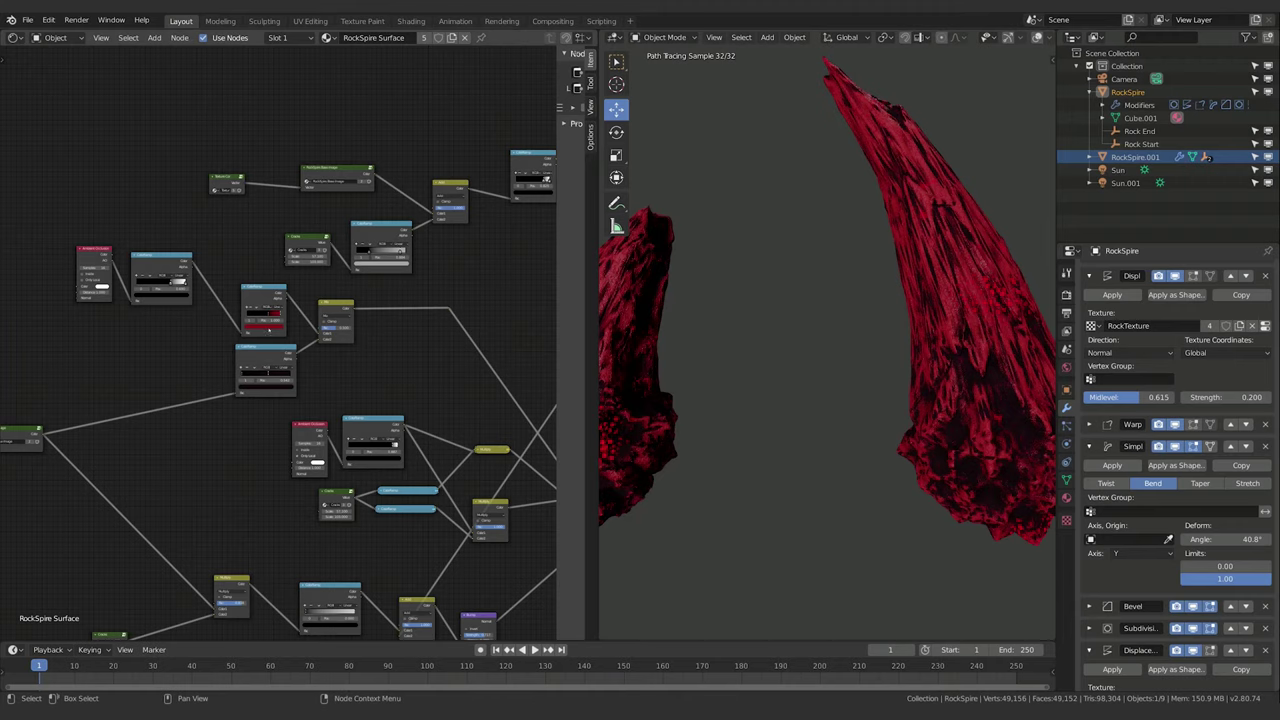
Darken and desaturate the red stop of the upper base color ColorRamp to a muted reddish tone and check the rock up close.
click(268, 327)
mouse_move(288, 270)
mouse_down()
mouse_move(288, 287)
mouse_move(267, 281)
mouse_up()
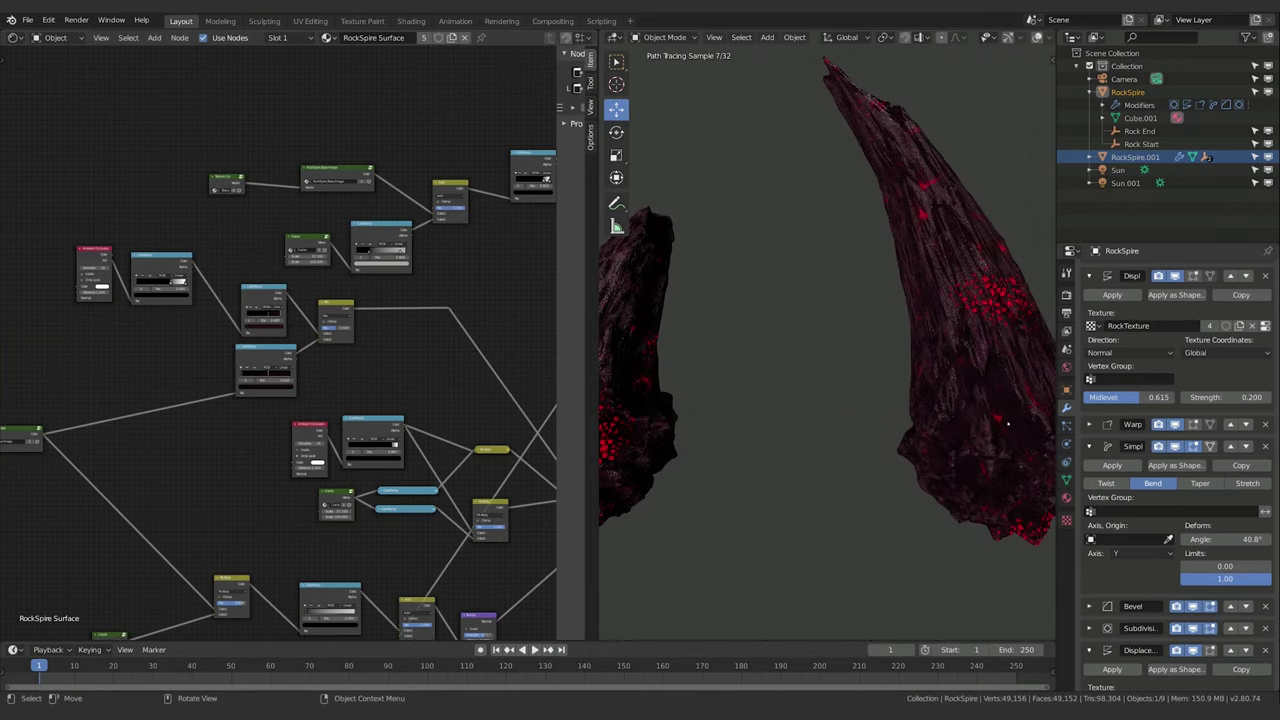
scroll(1014, 424, up, 4)
shift+middle_drag(874, 406, 534, 450)
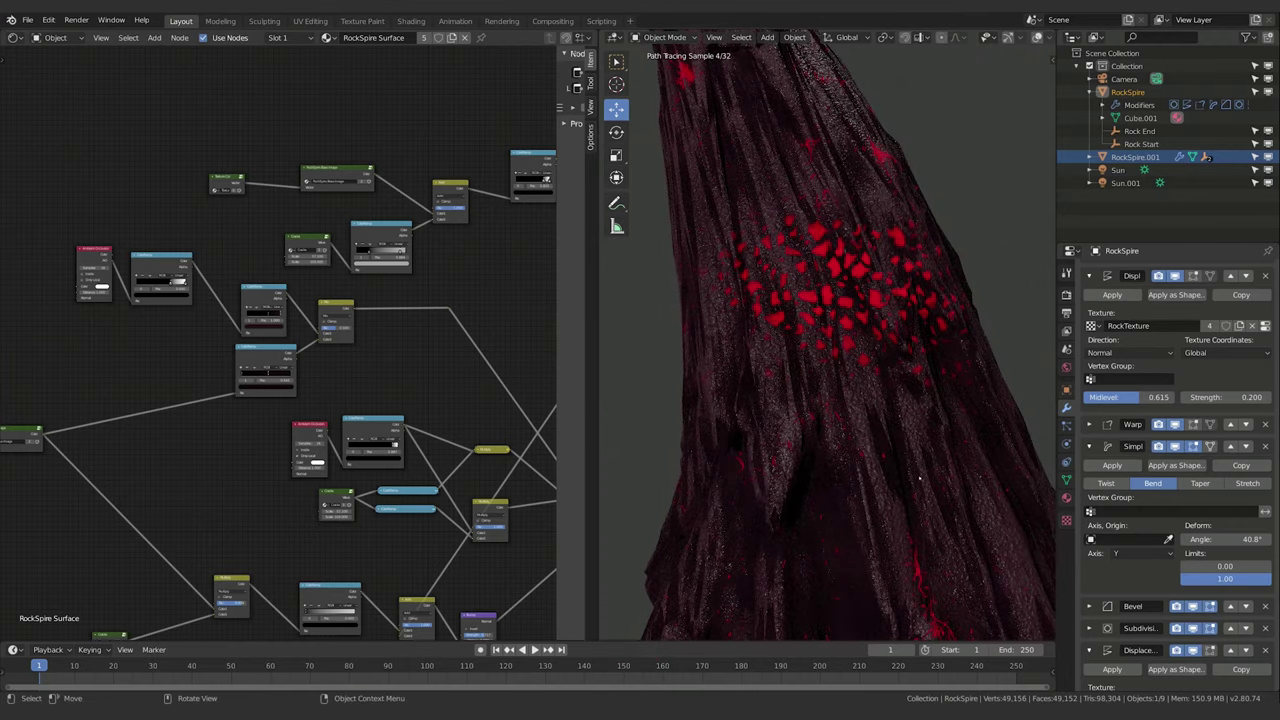
scroll(919, 479, down, 6)
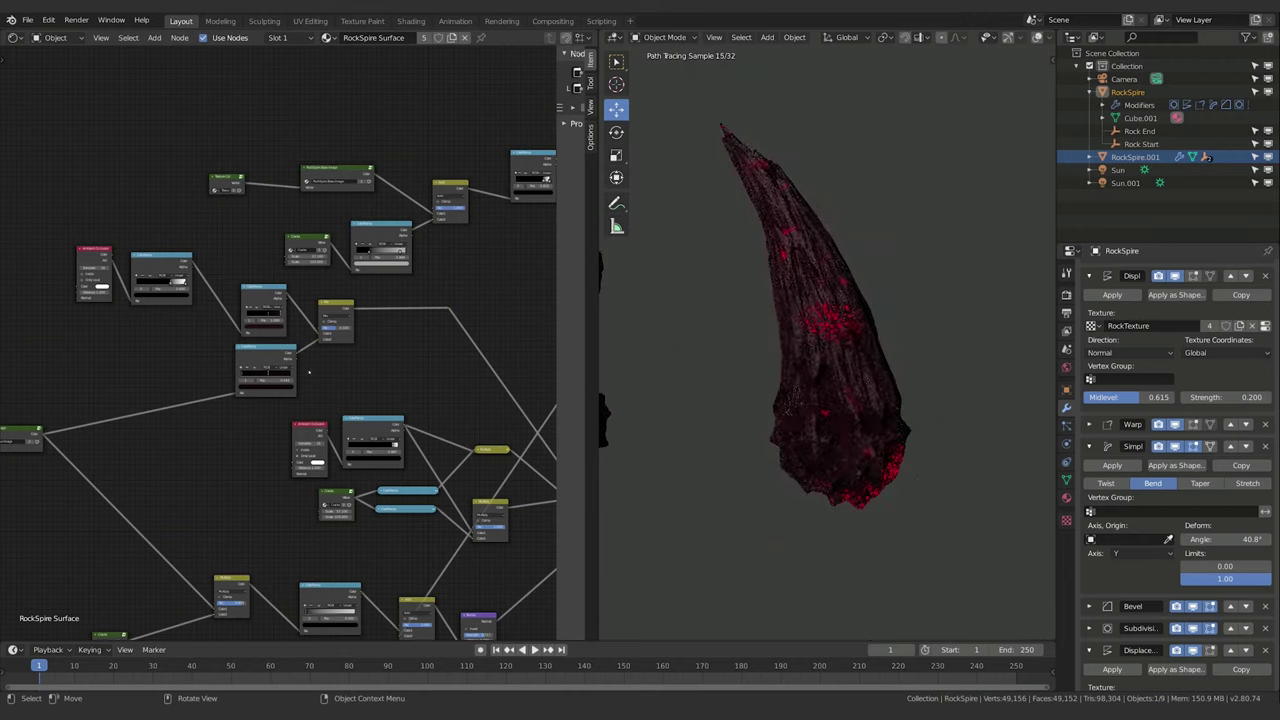
Fine-tune the upper base color ColorRamp's stop to a slightly darker reddish tone and check it on both spires.
click(263, 319)
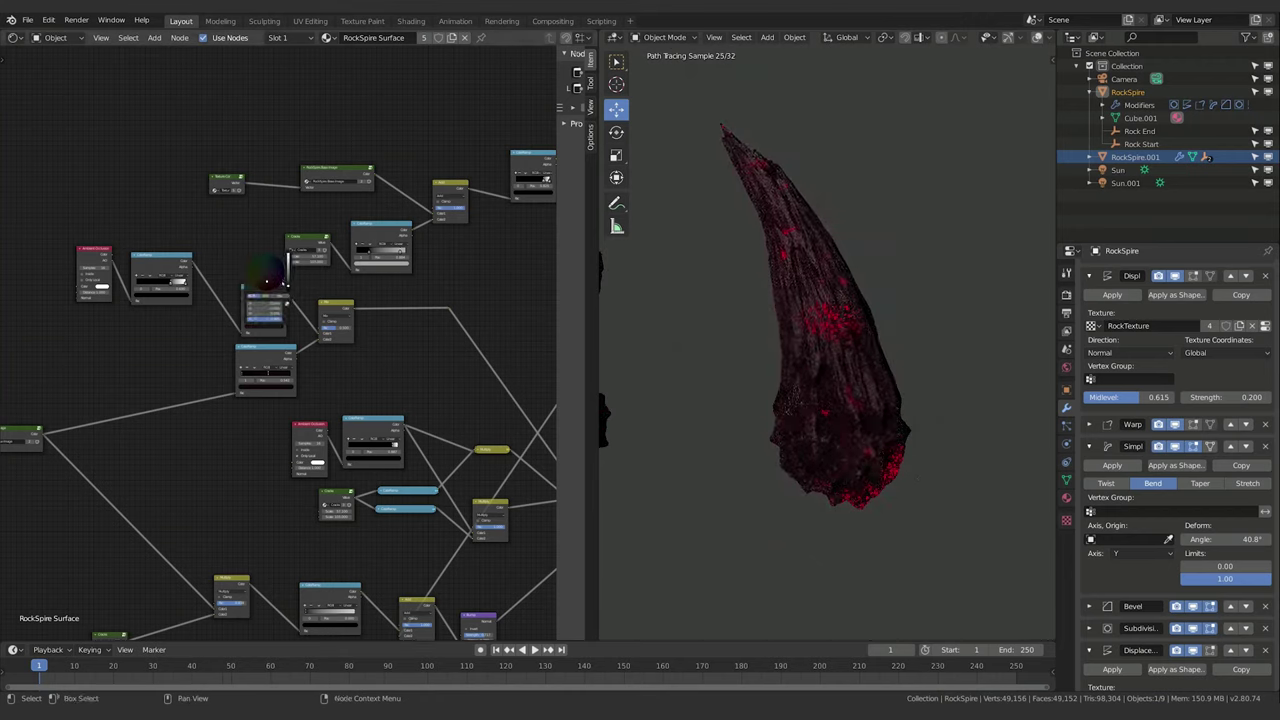
click(288, 287)
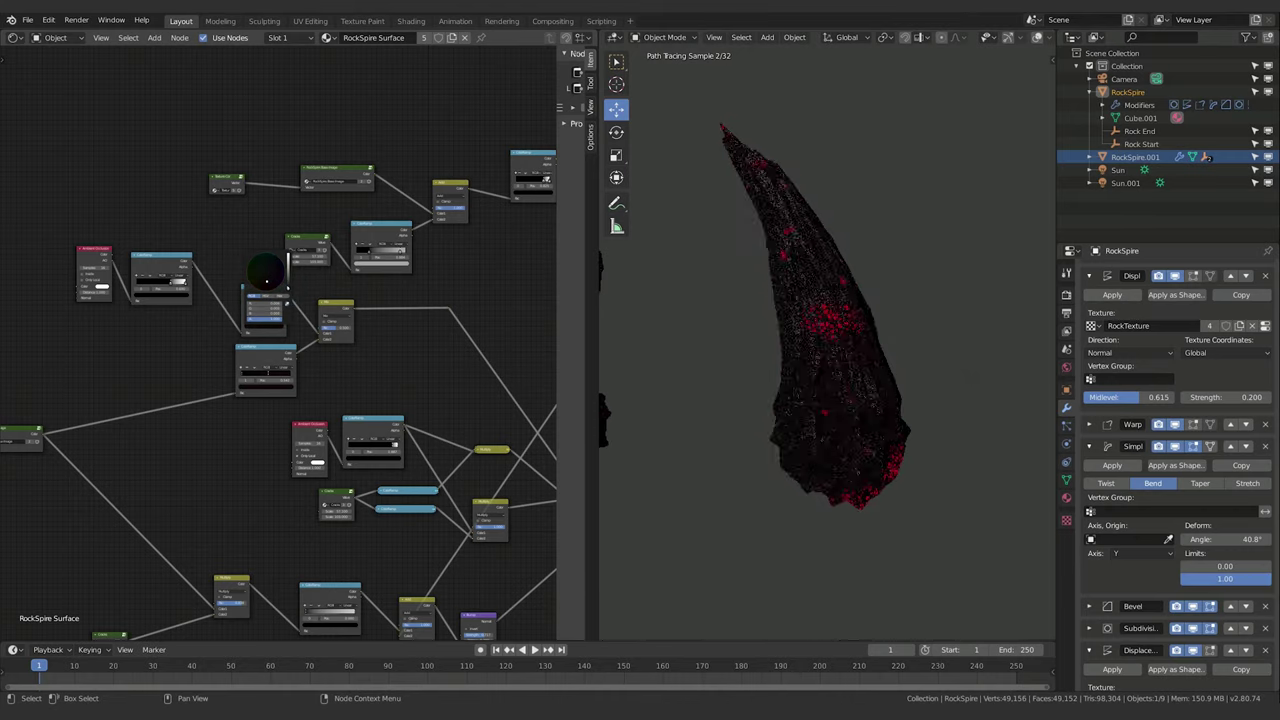
drag(288, 288, 288, 287)
click(288, 288)
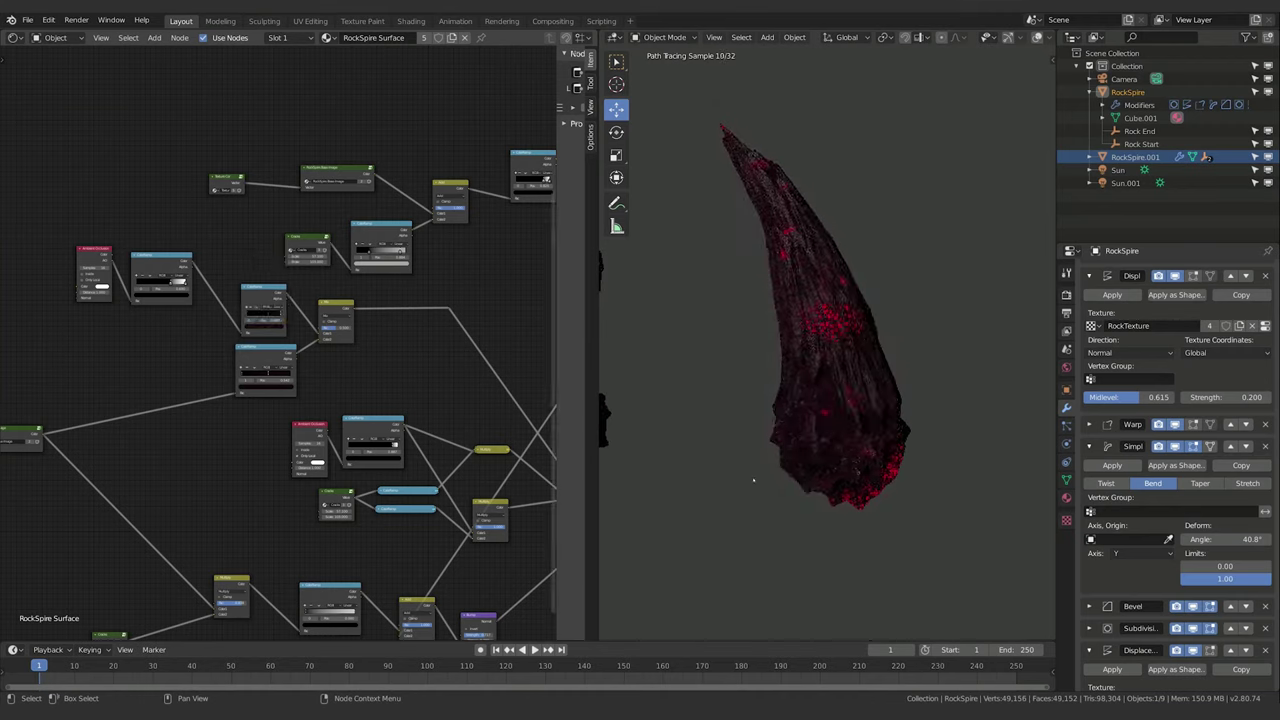
shift+middle_drag(766, 489, 968, 484)
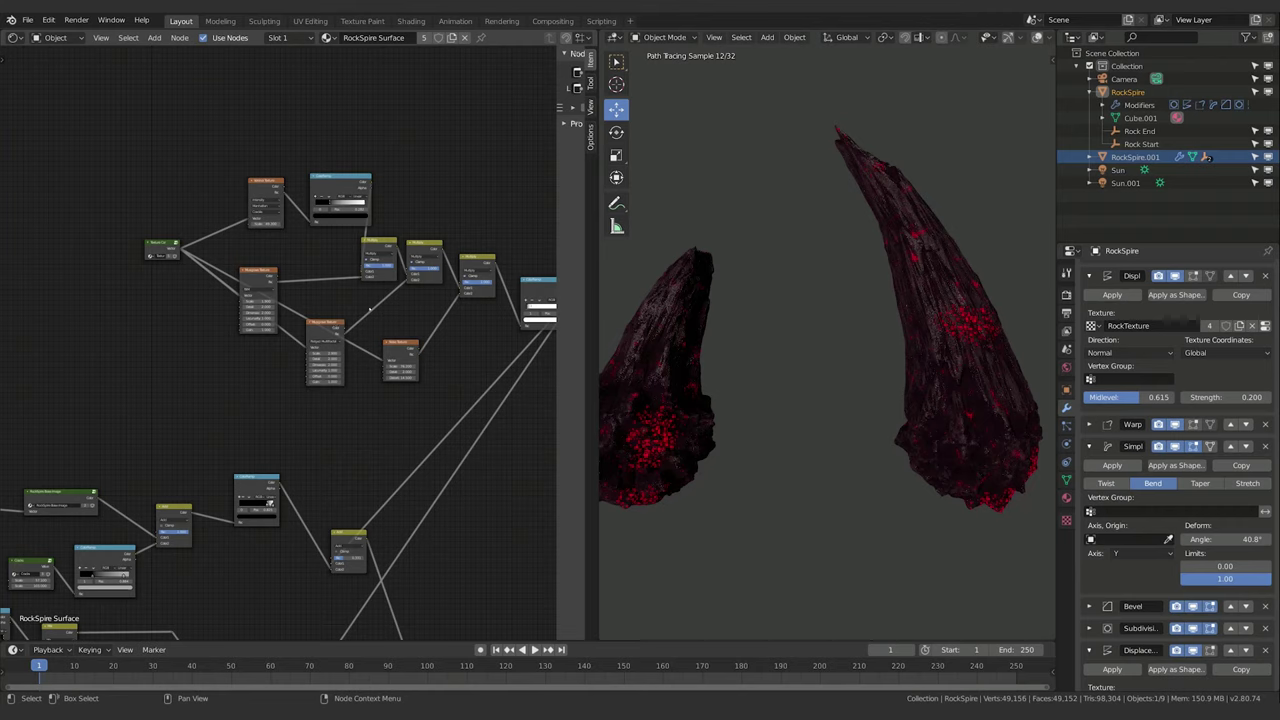
Move the lower Musgrave Texture clear of the other nodes and insert a ColorRamp between it and the second Multiply node.
drag(326, 333, 286, 386)
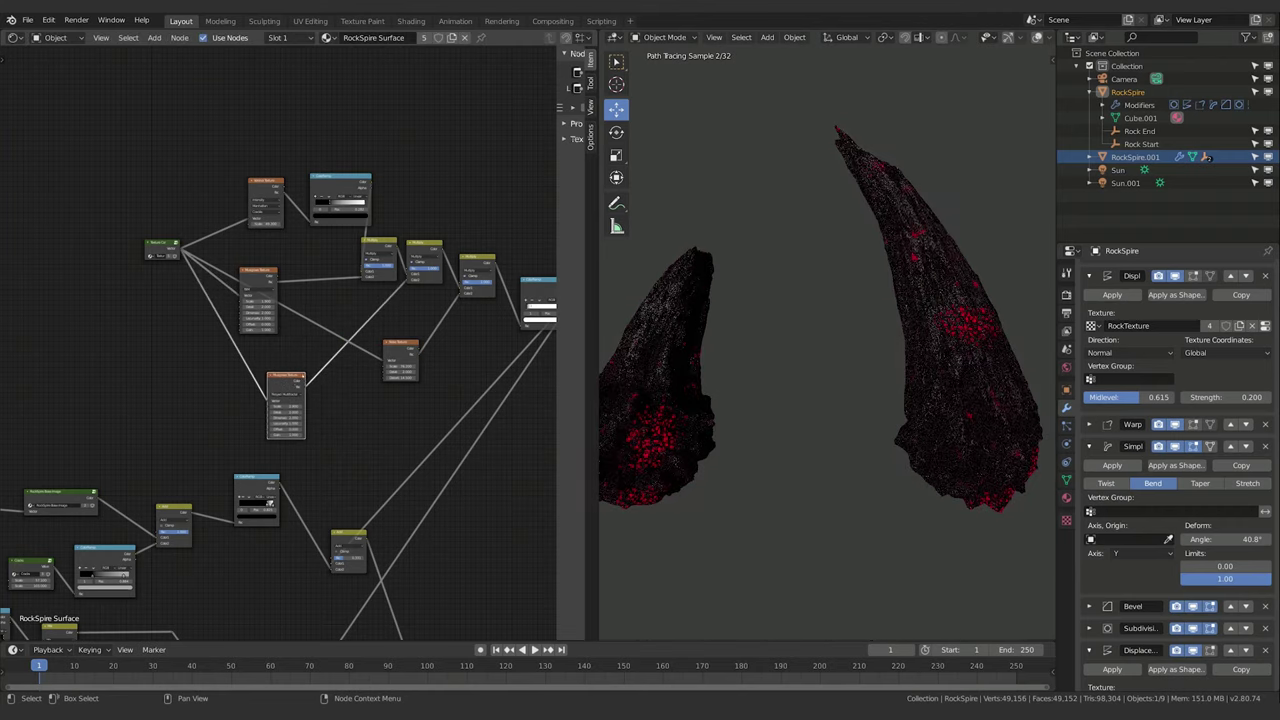
key(shift+a)
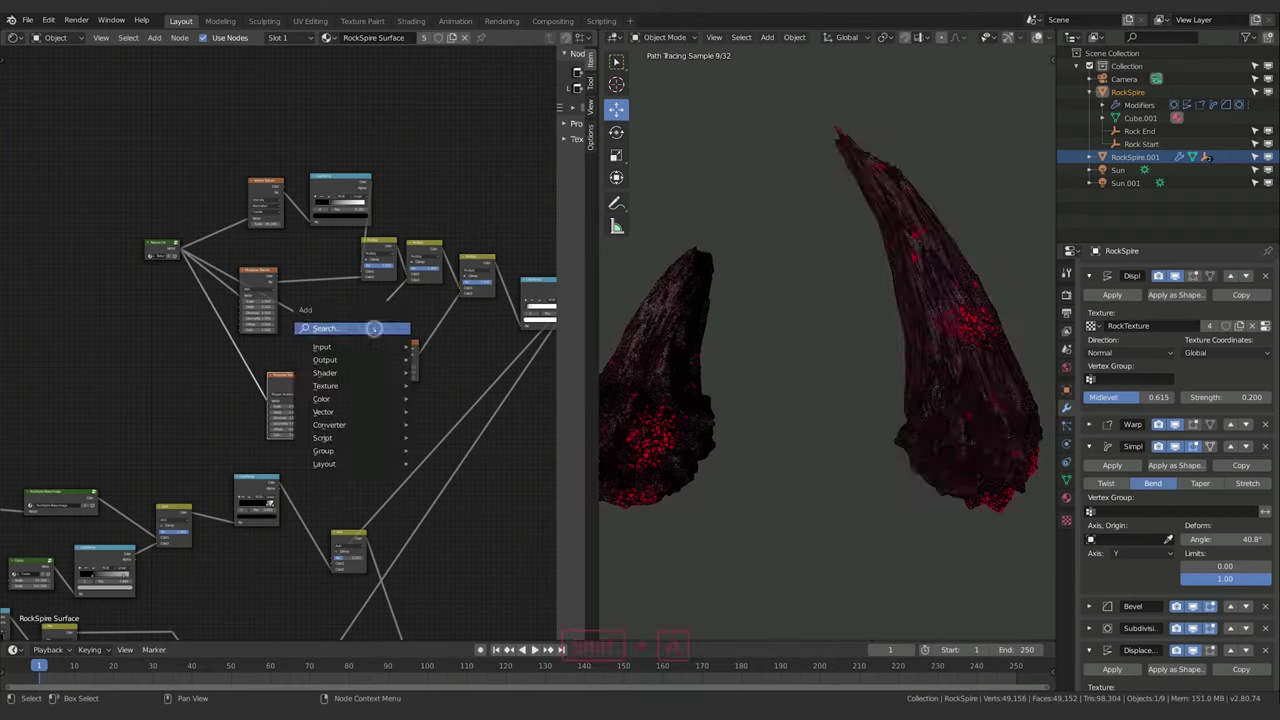
text(color)
key(Return)
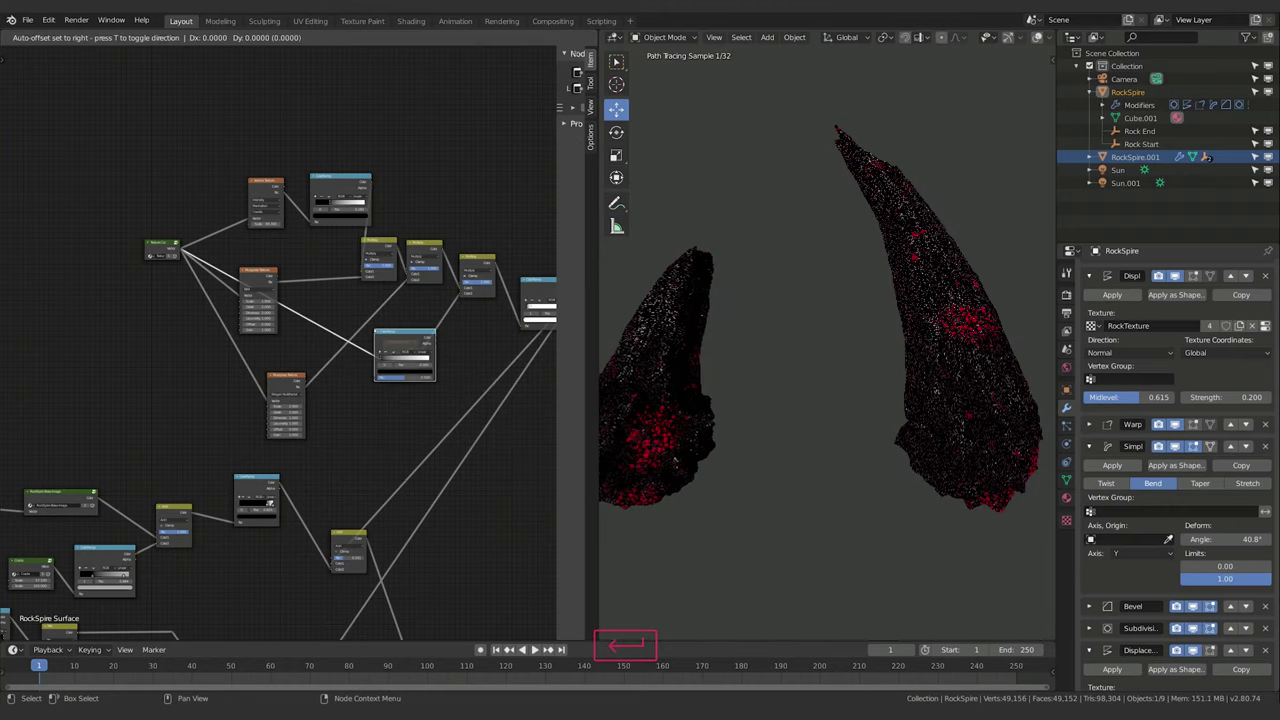
click(355, 304)
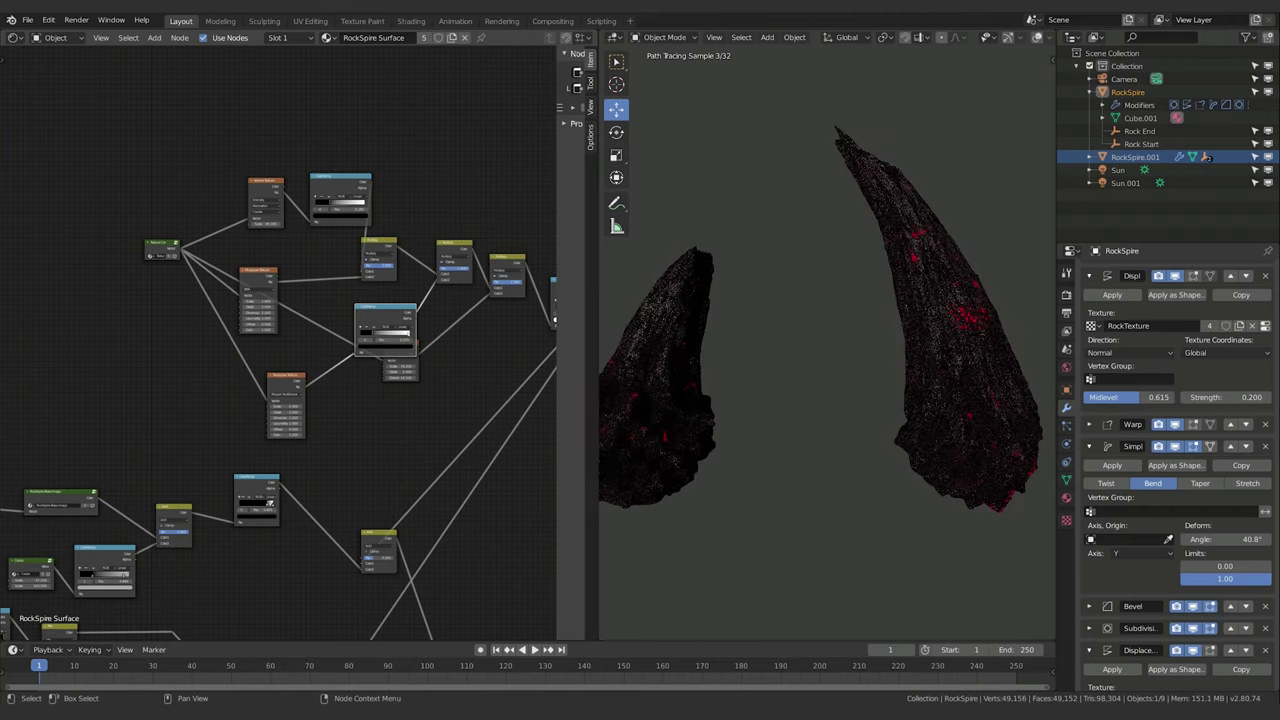
Pull the new ColorRamp's white stop close to the dark end and shift its black stop slightly inward to sharpen the Musgrave mask.
drag(408, 334, 380, 337)
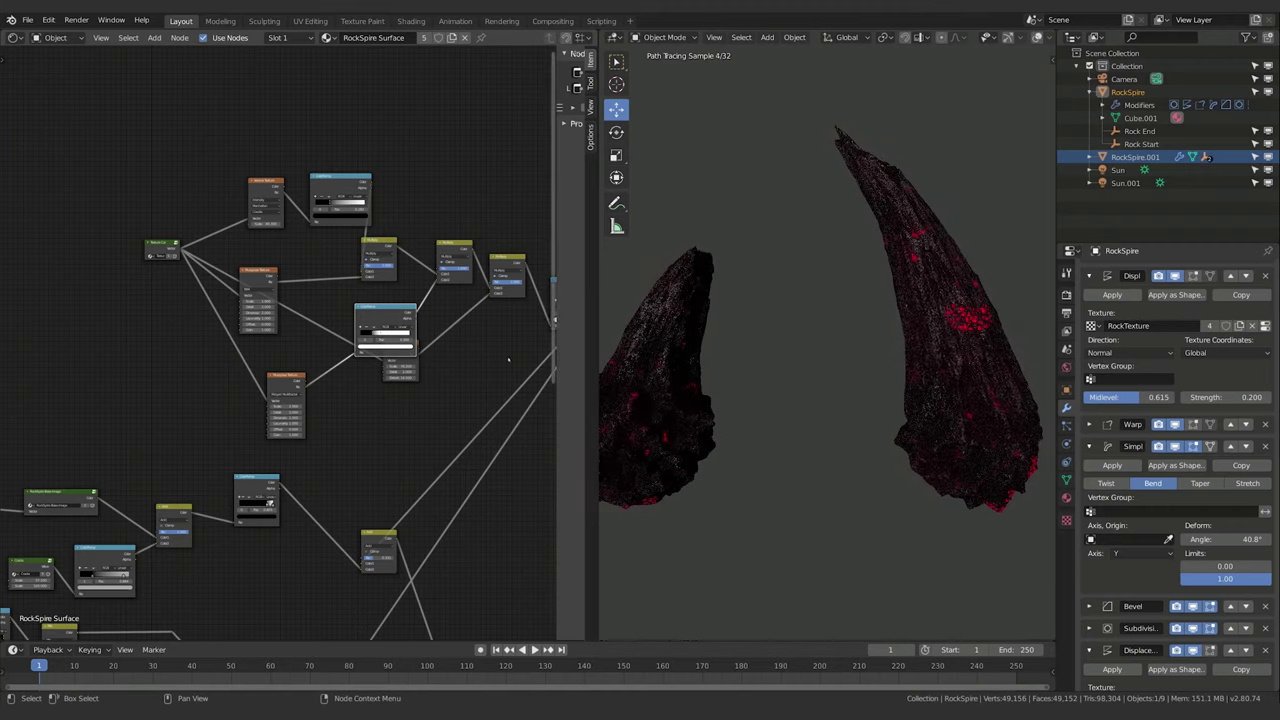
mouse_move(384, 341)
mouse_down()
mouse_move(361, 334)
mouse_move(375, 334)
mouse_up()
click(362, 333)
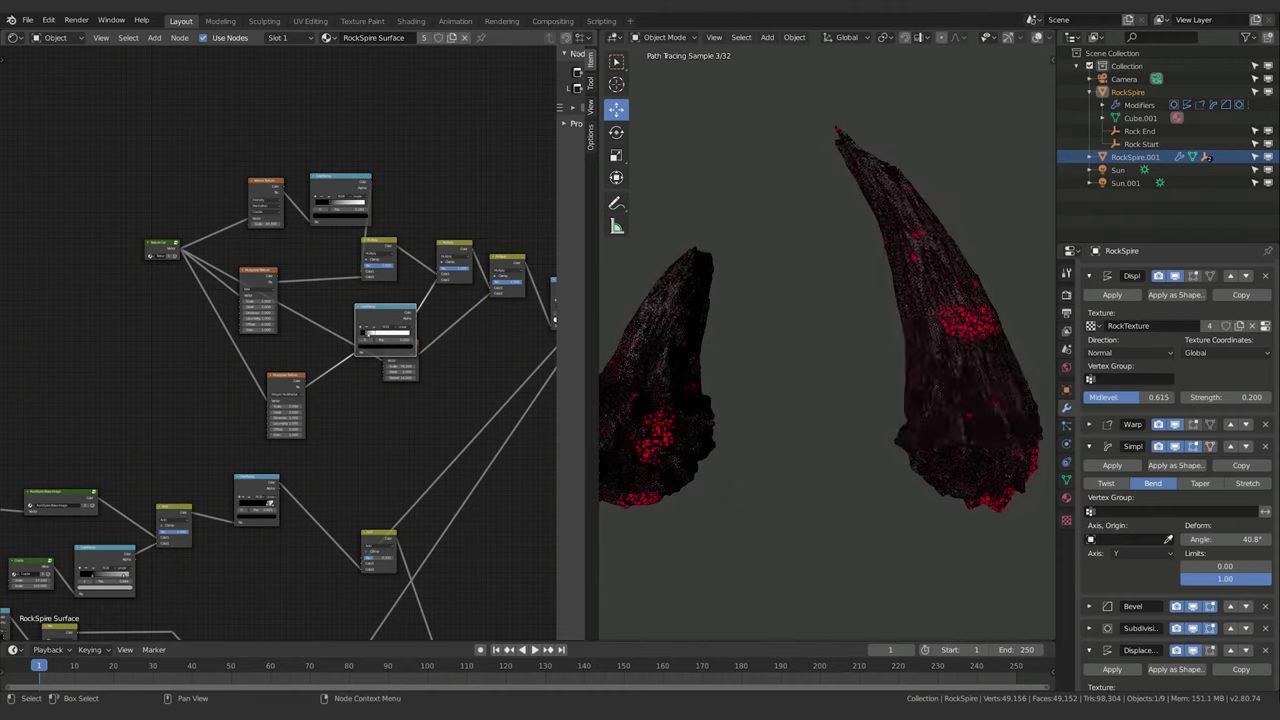
drag(367, 334, 371, 334)
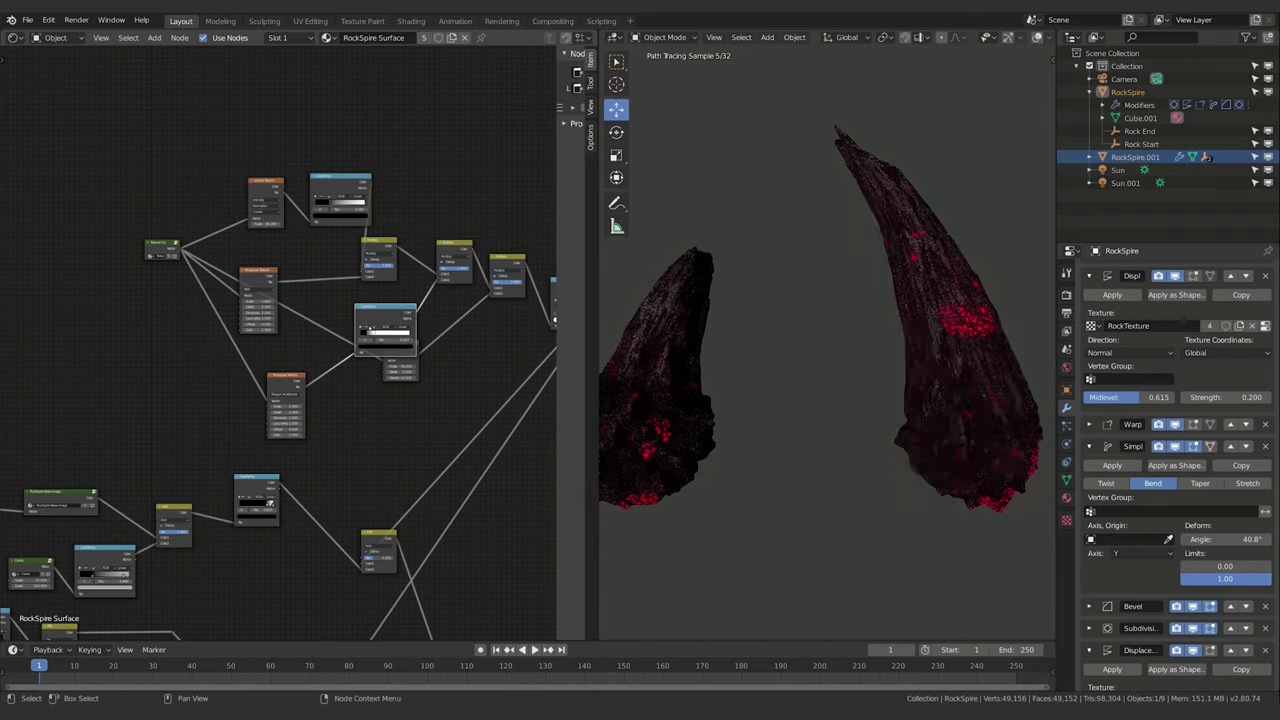